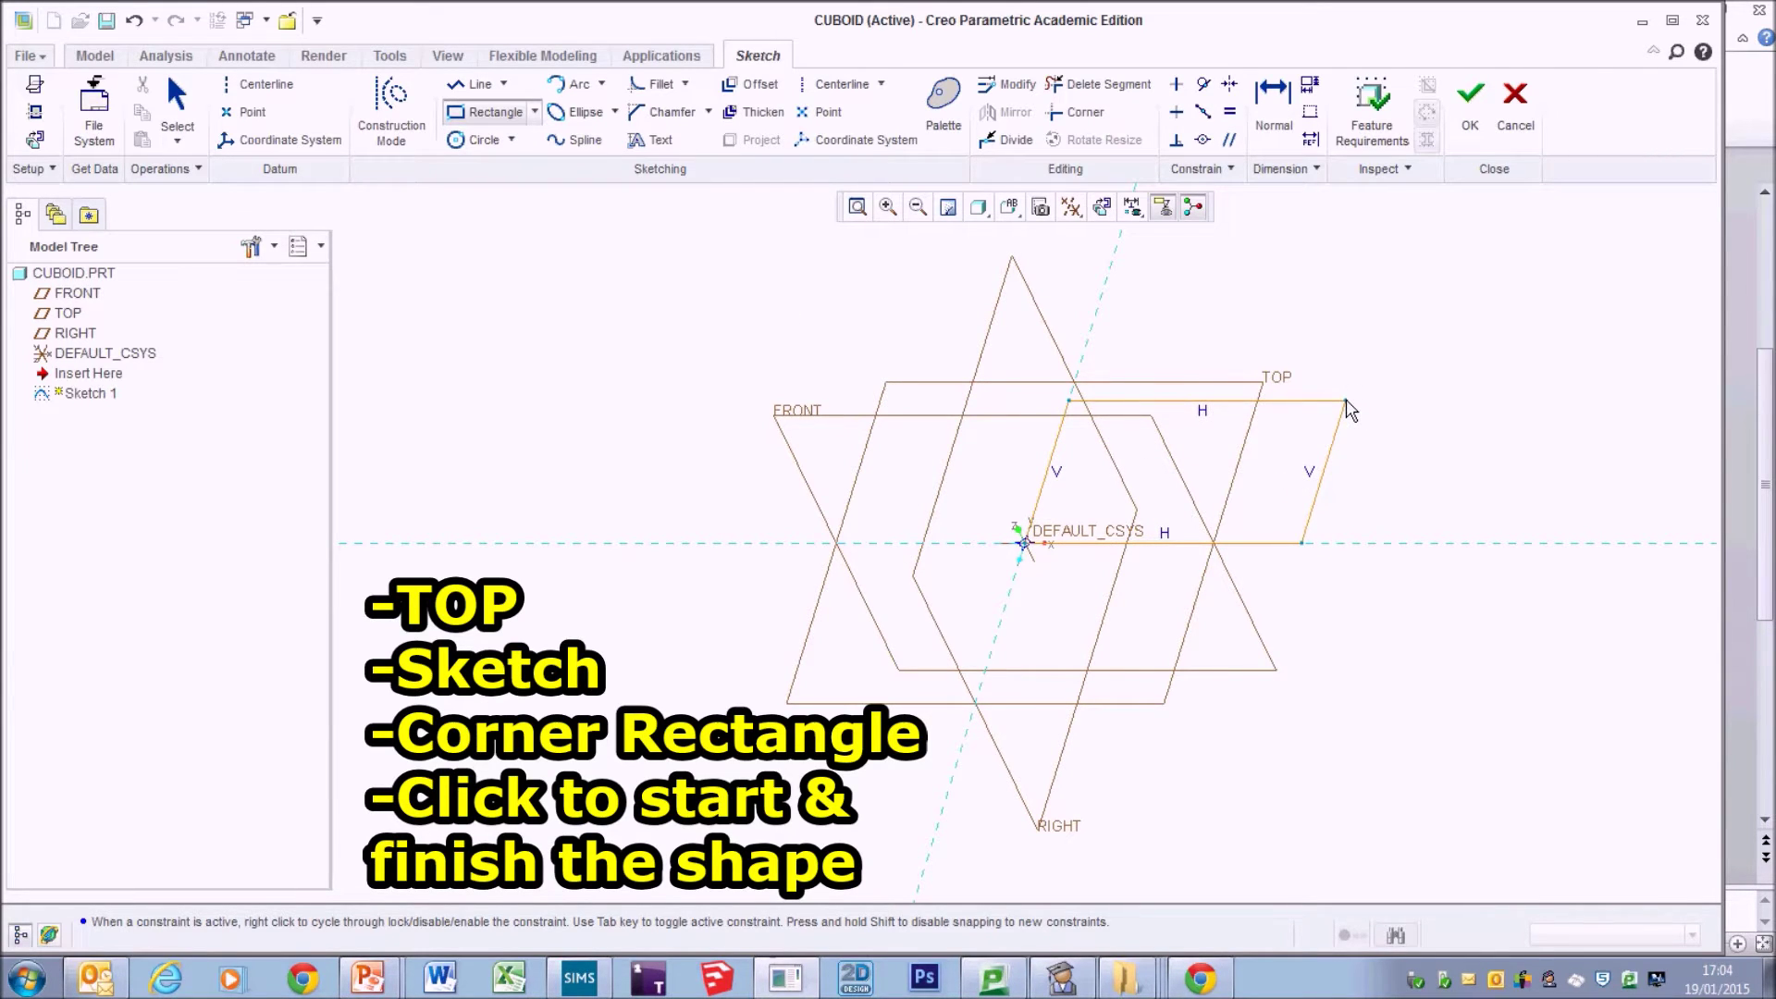
Complete the corner rectangle that starts at the coordinate system origin on the TOP plane, about 226 mm wide.
{"action": "left_click", "coordinate": [1346, 402]}
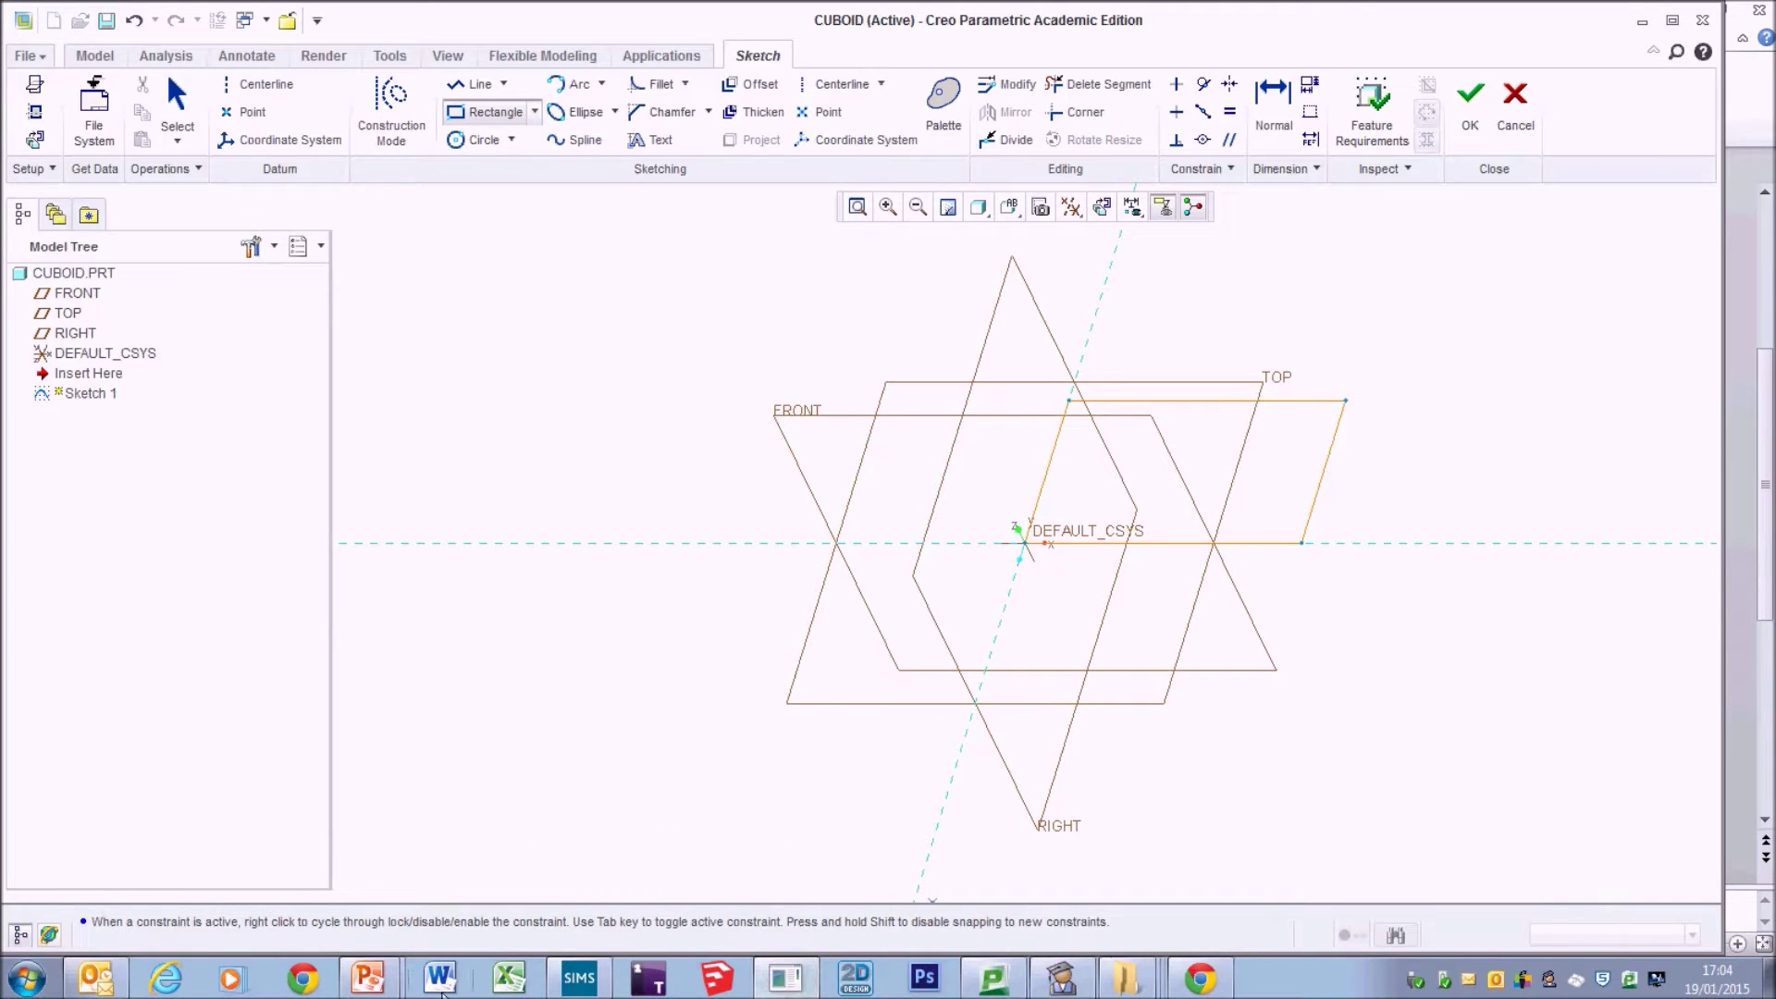
Check the example cuboid's required length, width and height in the PowerPoint worksheet, and return to Creo Parametric.
{"action": "left_click", "coordinate": [384, 988]}
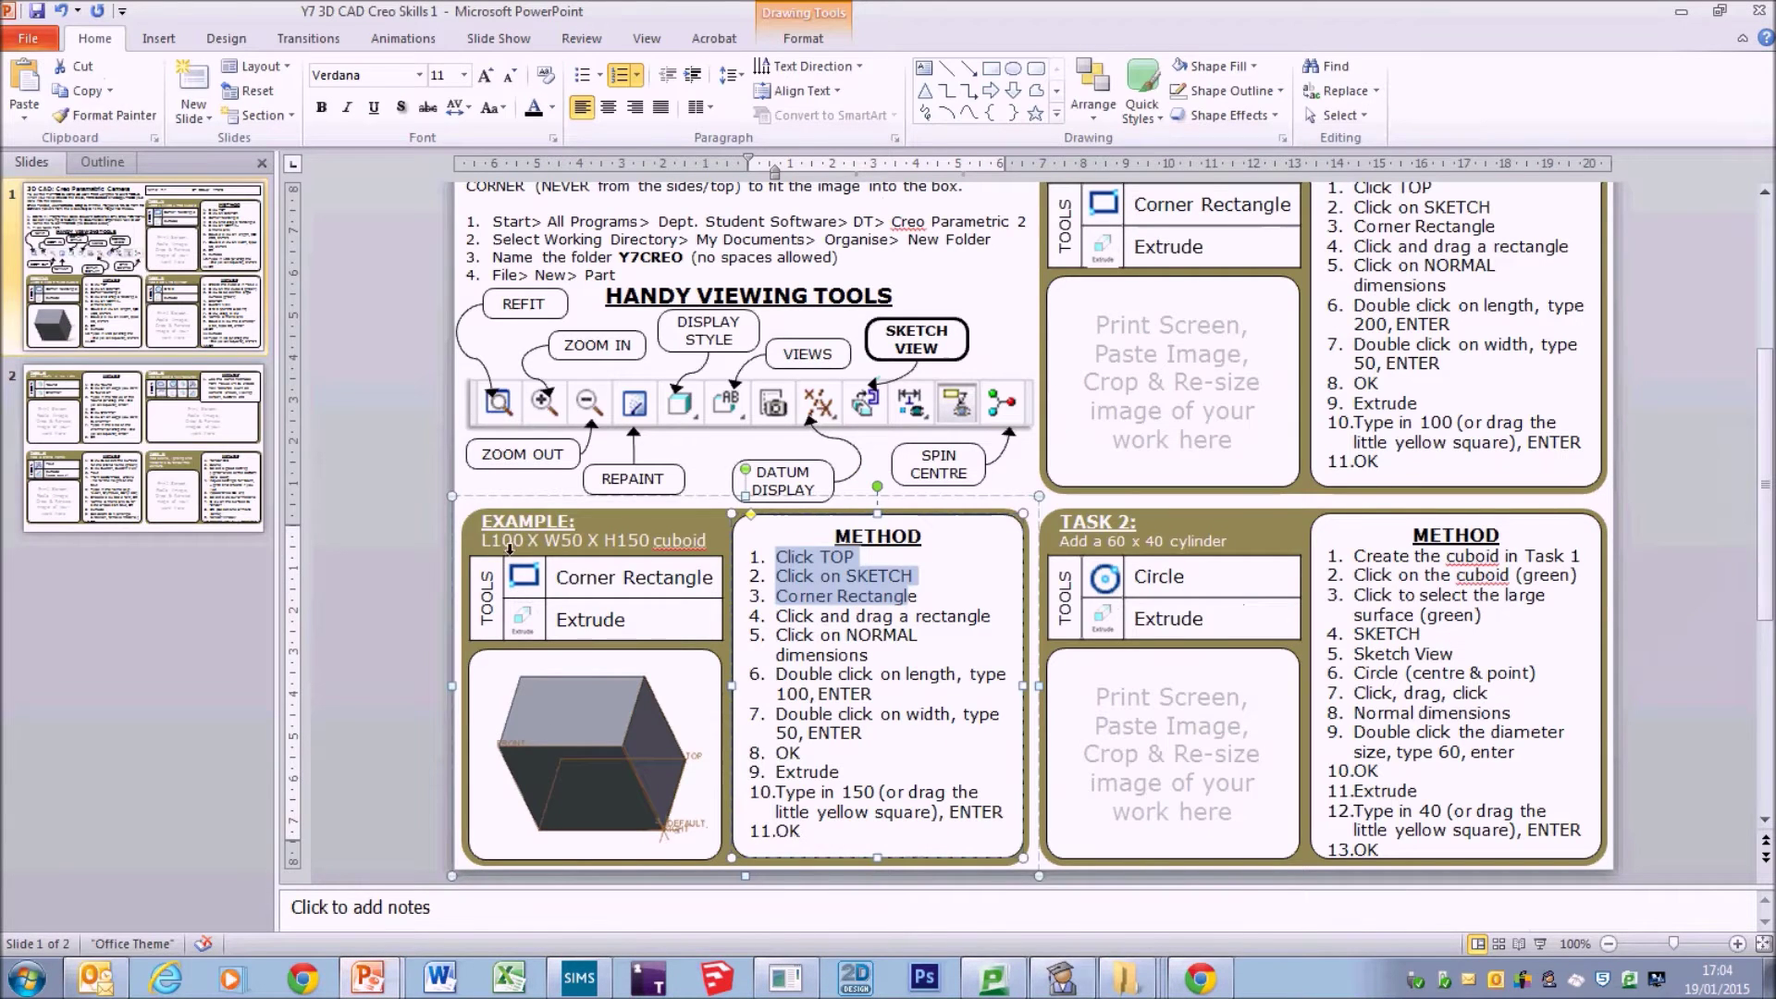
{"action": "left_click", "coordinate": [498, 546]}
{"action": "left_click", "coordinate": [645, 540]}
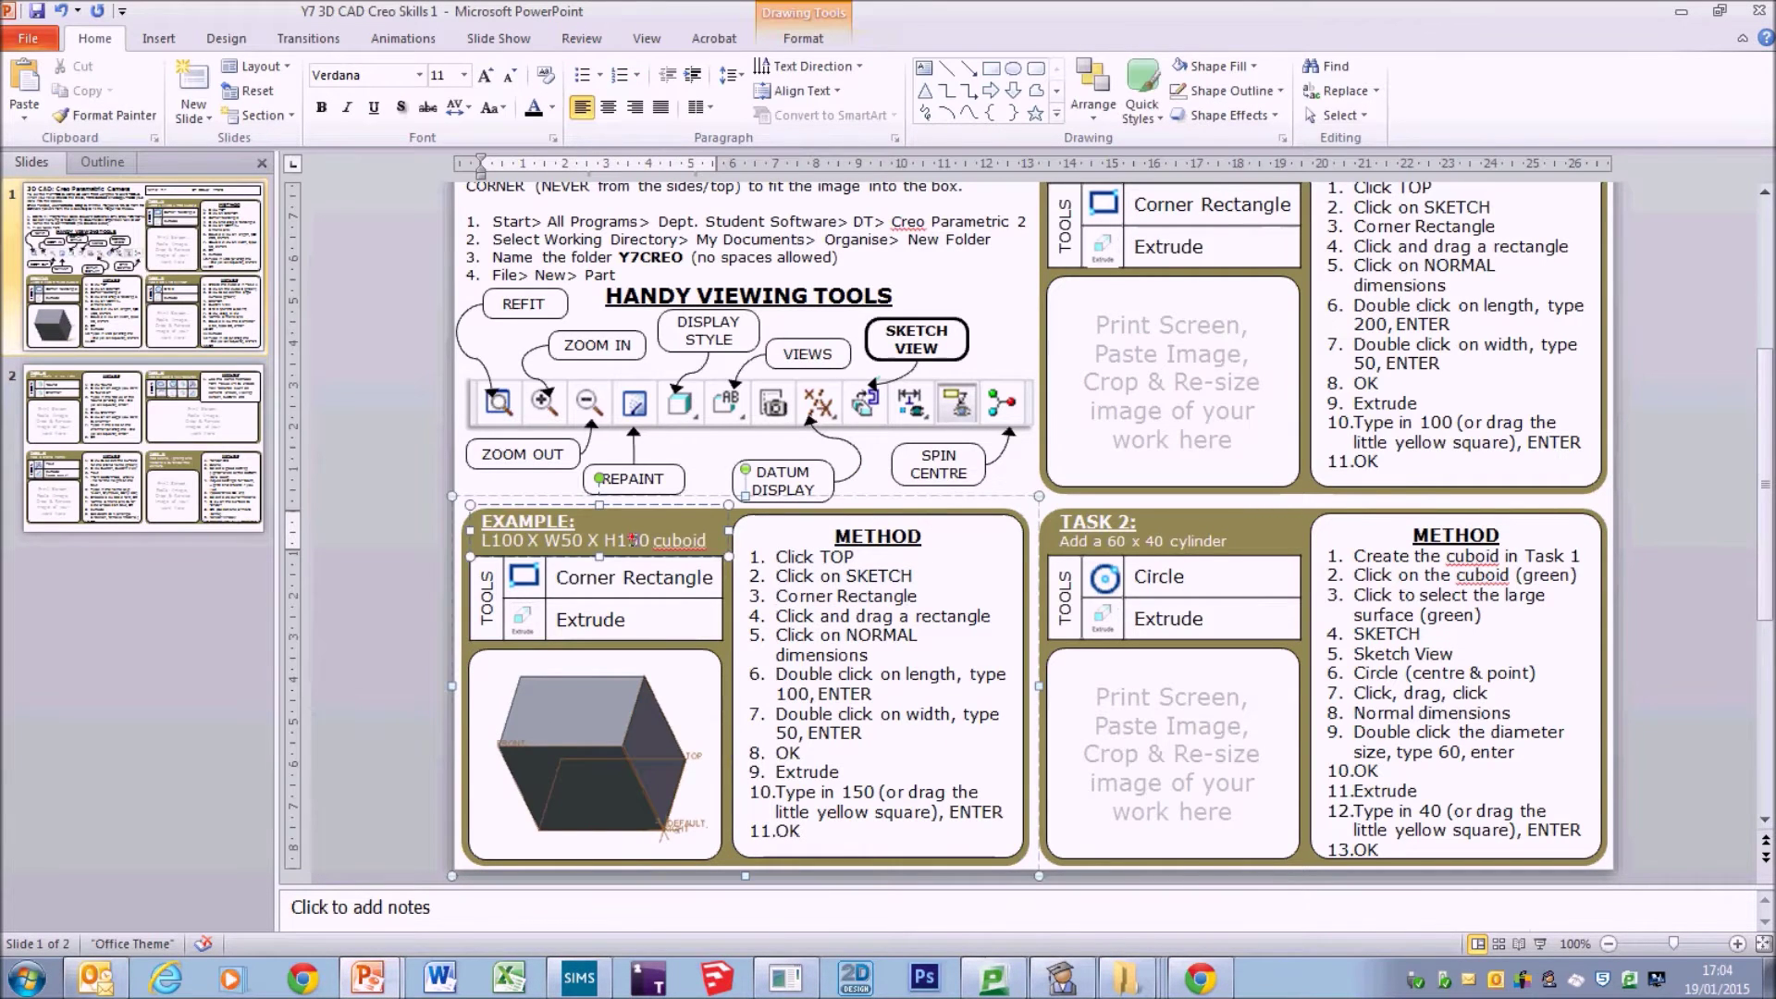
{"action": "left_click", "coordinate": [784, 977]}
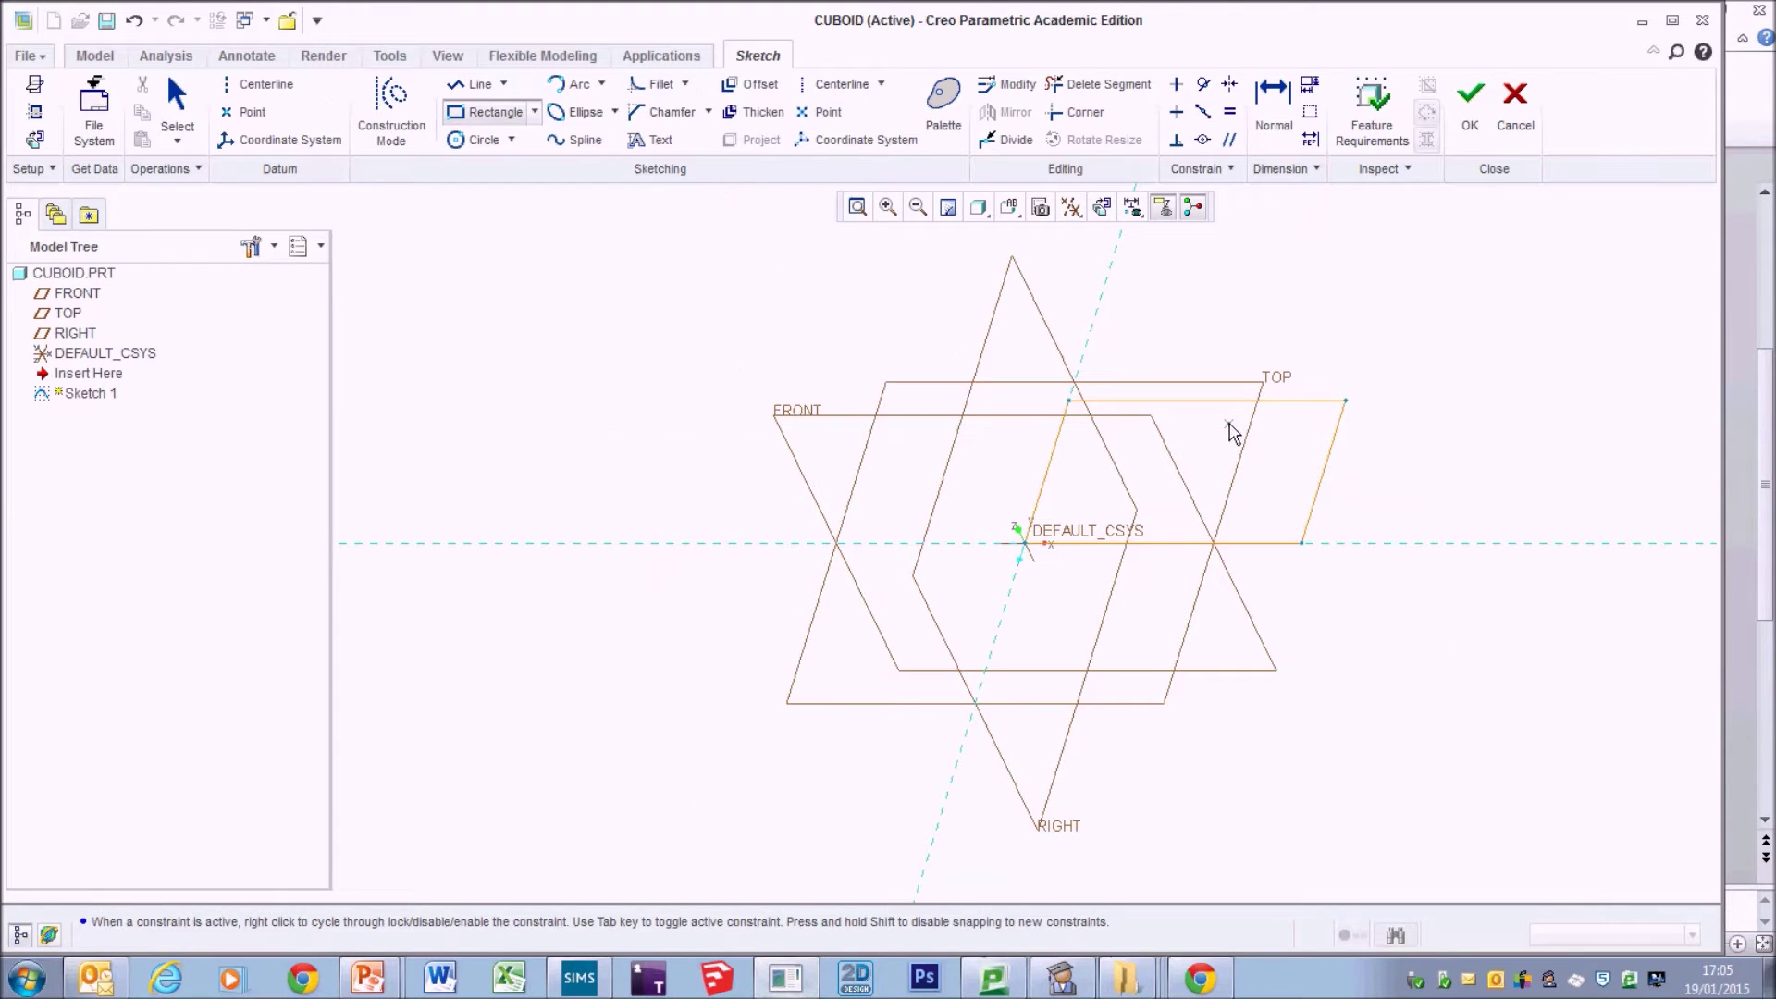
Set the sketched rectangle's length to 100 mm using the Normal dimension tool.
{"action": "left_click", "coordinate": [1274, 100]}
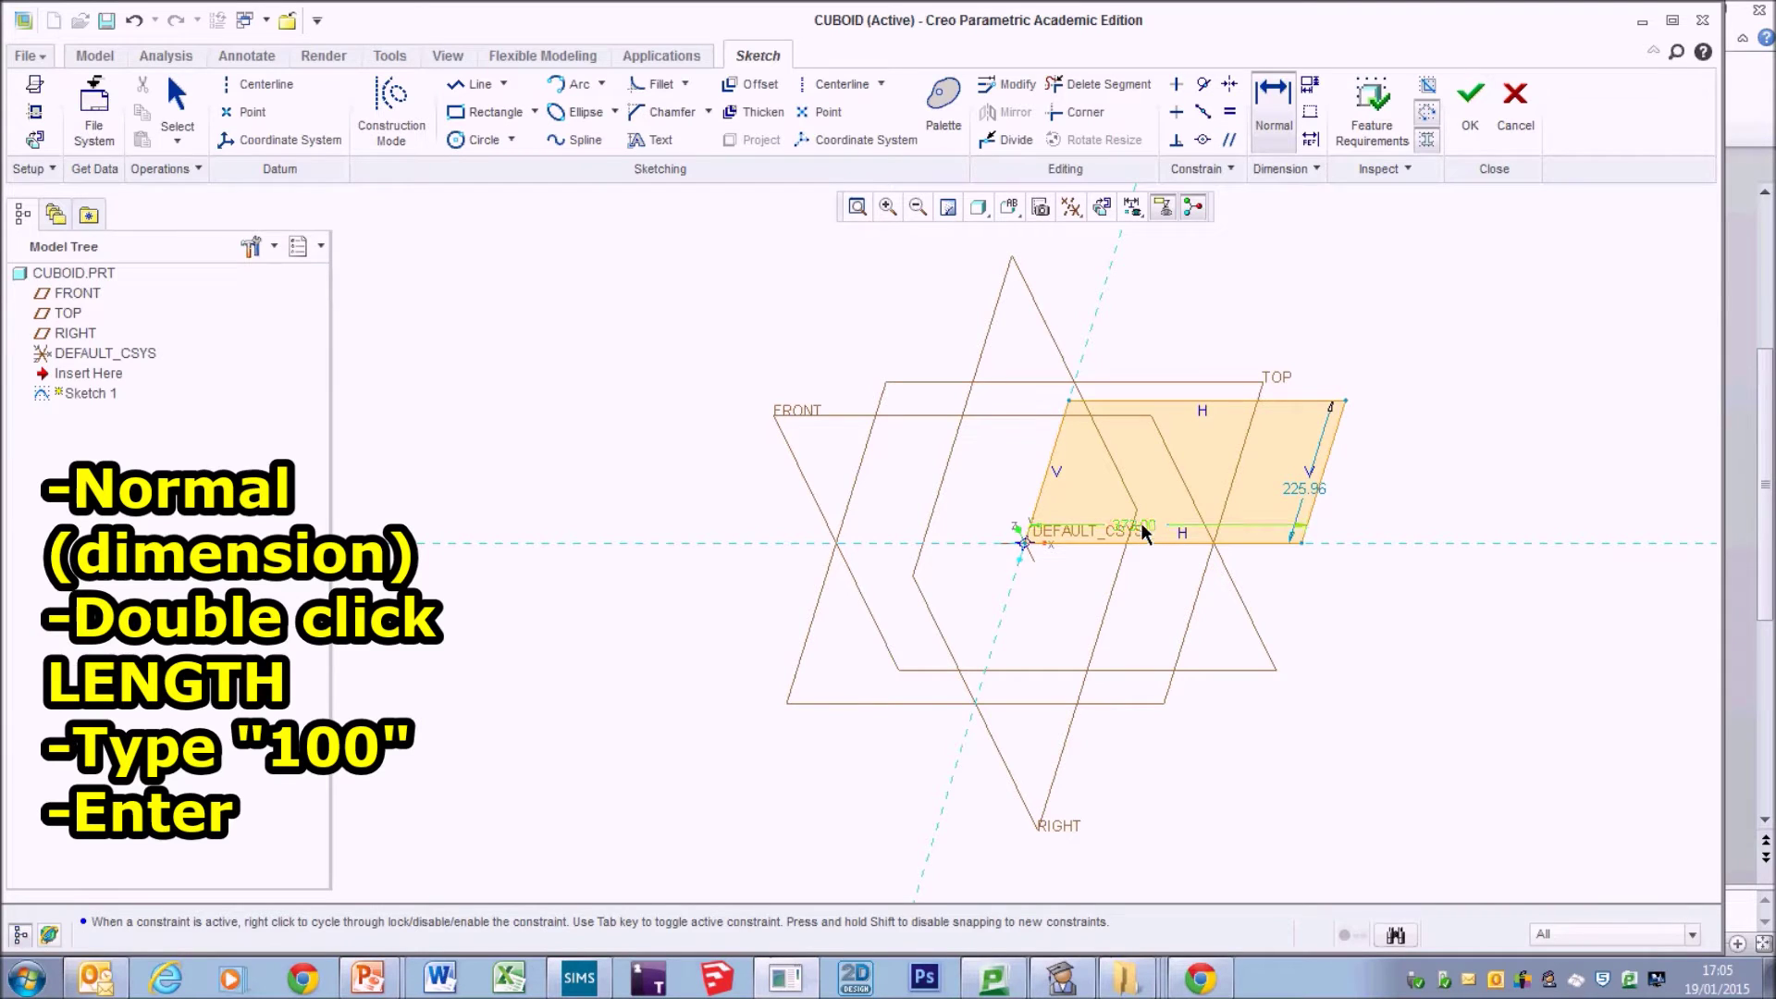
{"action": "scroll", "coordinate": [1136, 532], "scroll_direction": "up", "scroll_amount": 2}
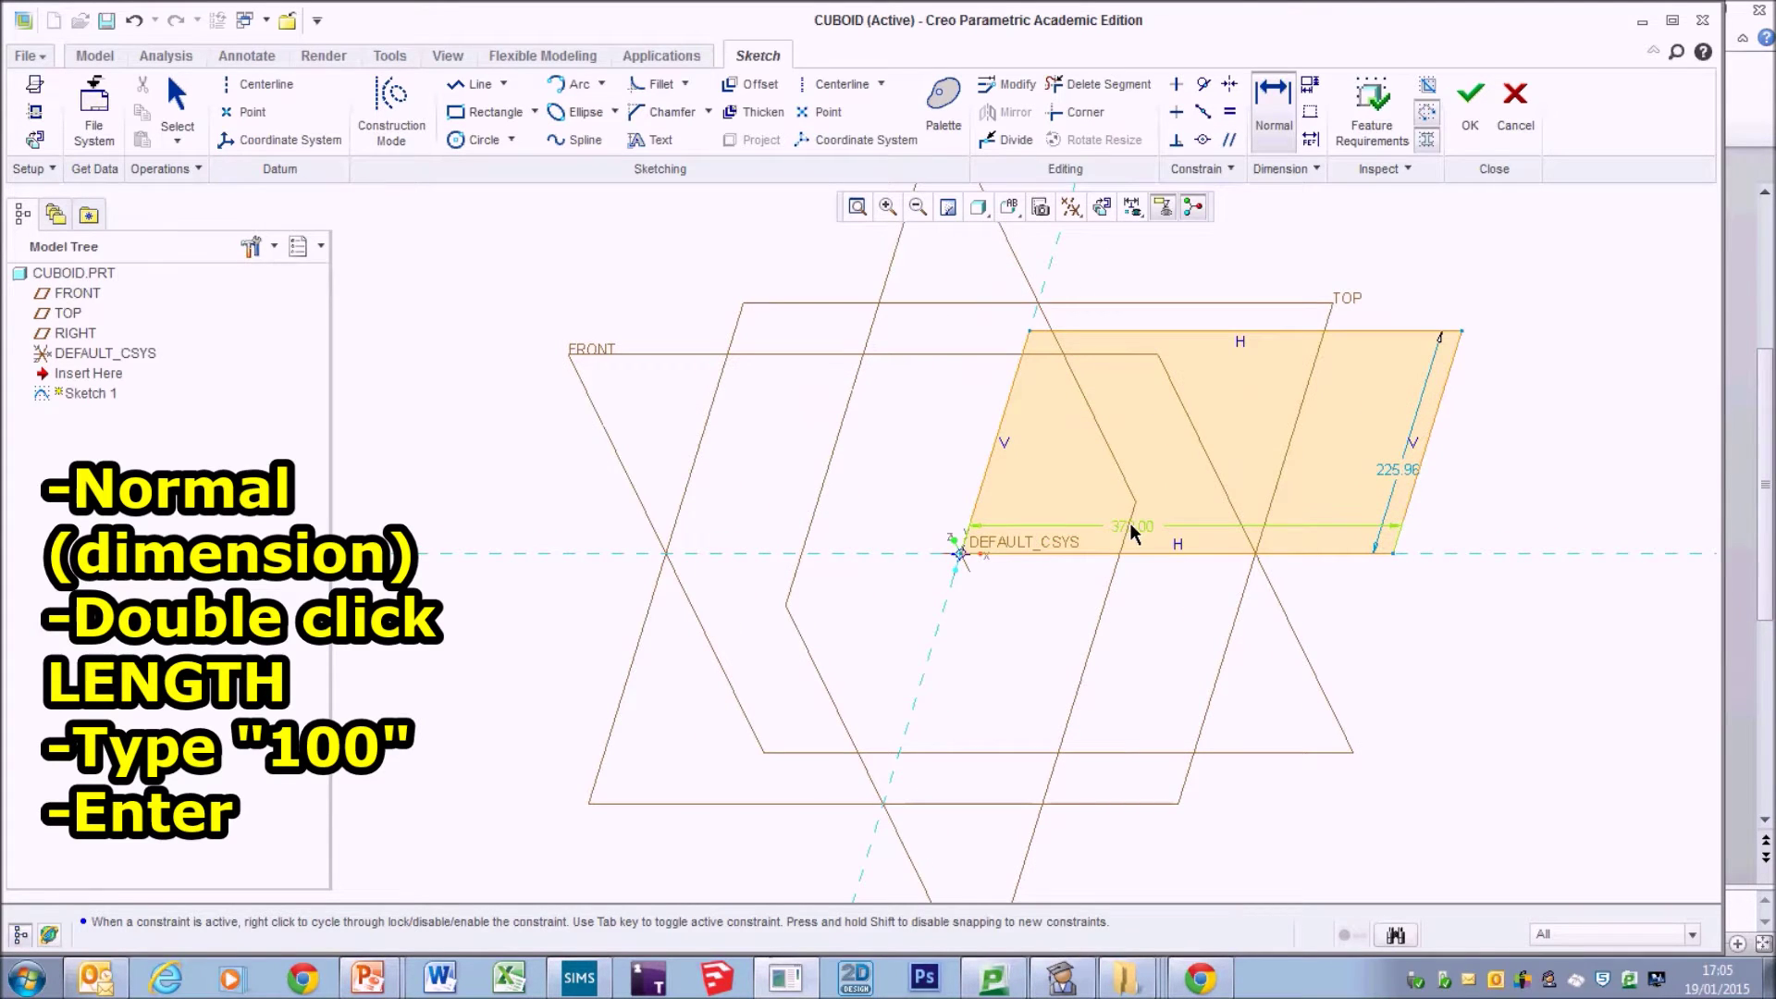
{"action": "double_click", "coordinate": [1134, 532]}
{"action": "type", "text": "100"}
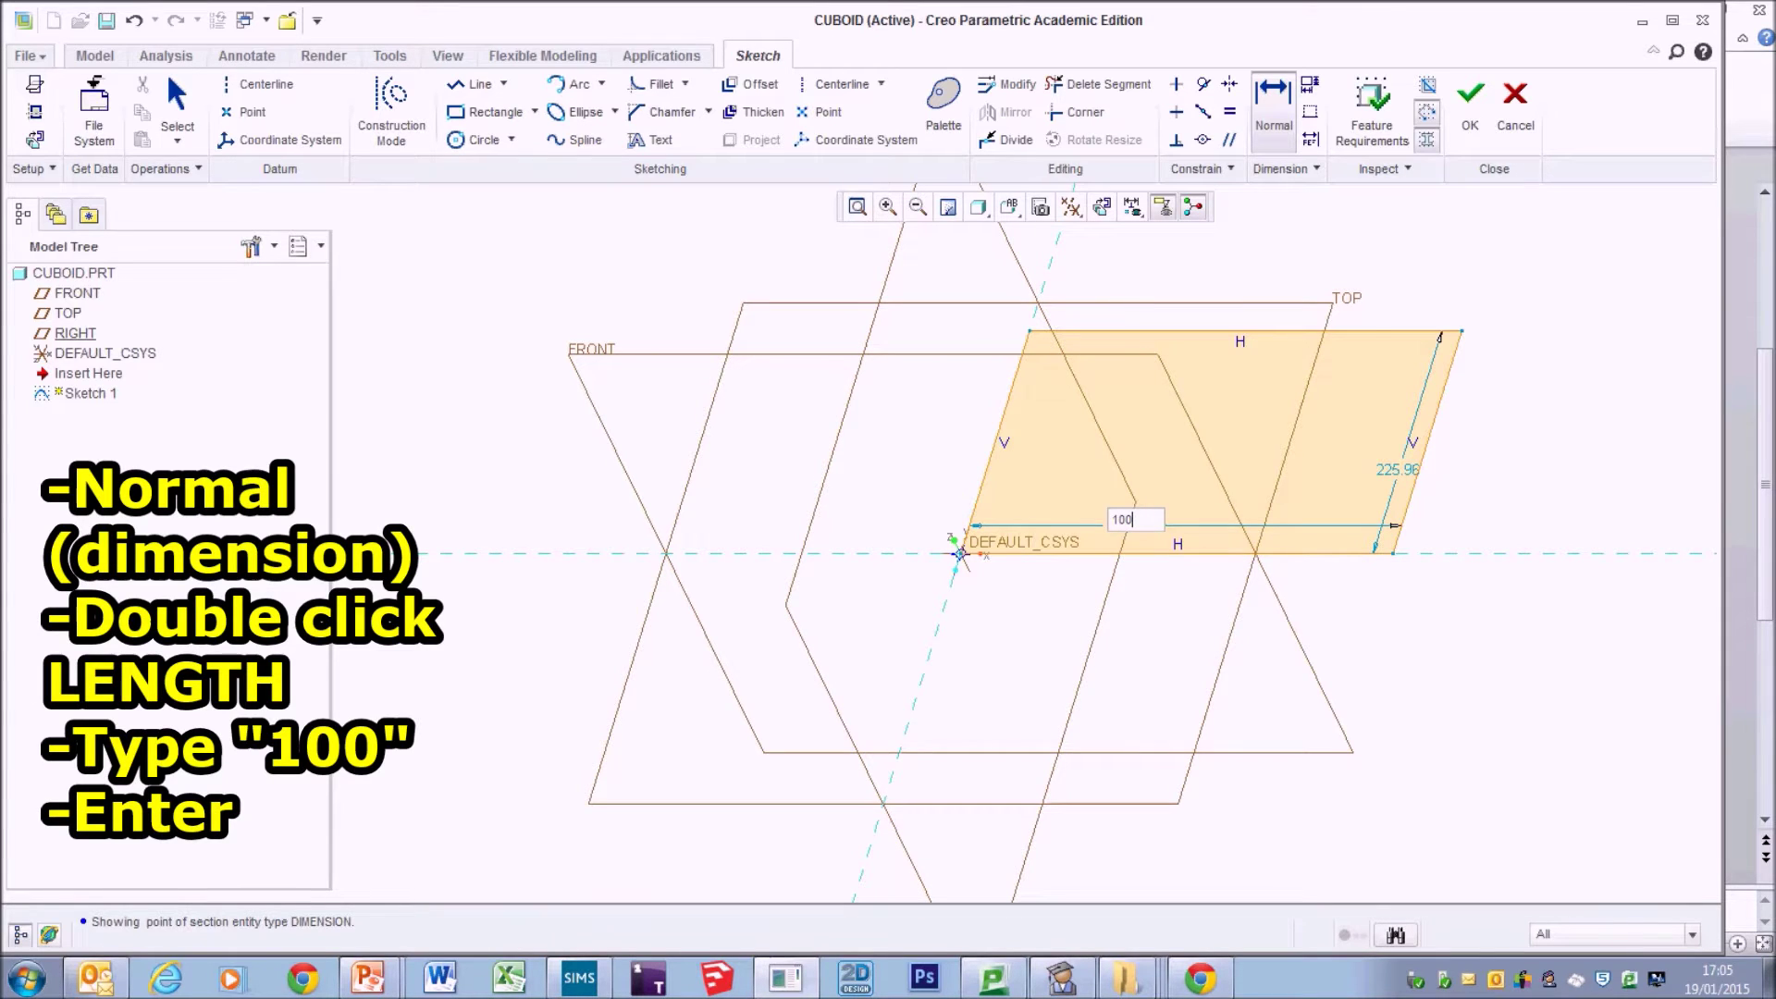
{"action": "key", "text": "Return"}
Set the rectangle's width to 50 mm and accept the finished sketch.
{"action": "scroll", "coordinate": [1118, 464], "scroll_direction": "up", "scroll_amount": 2}
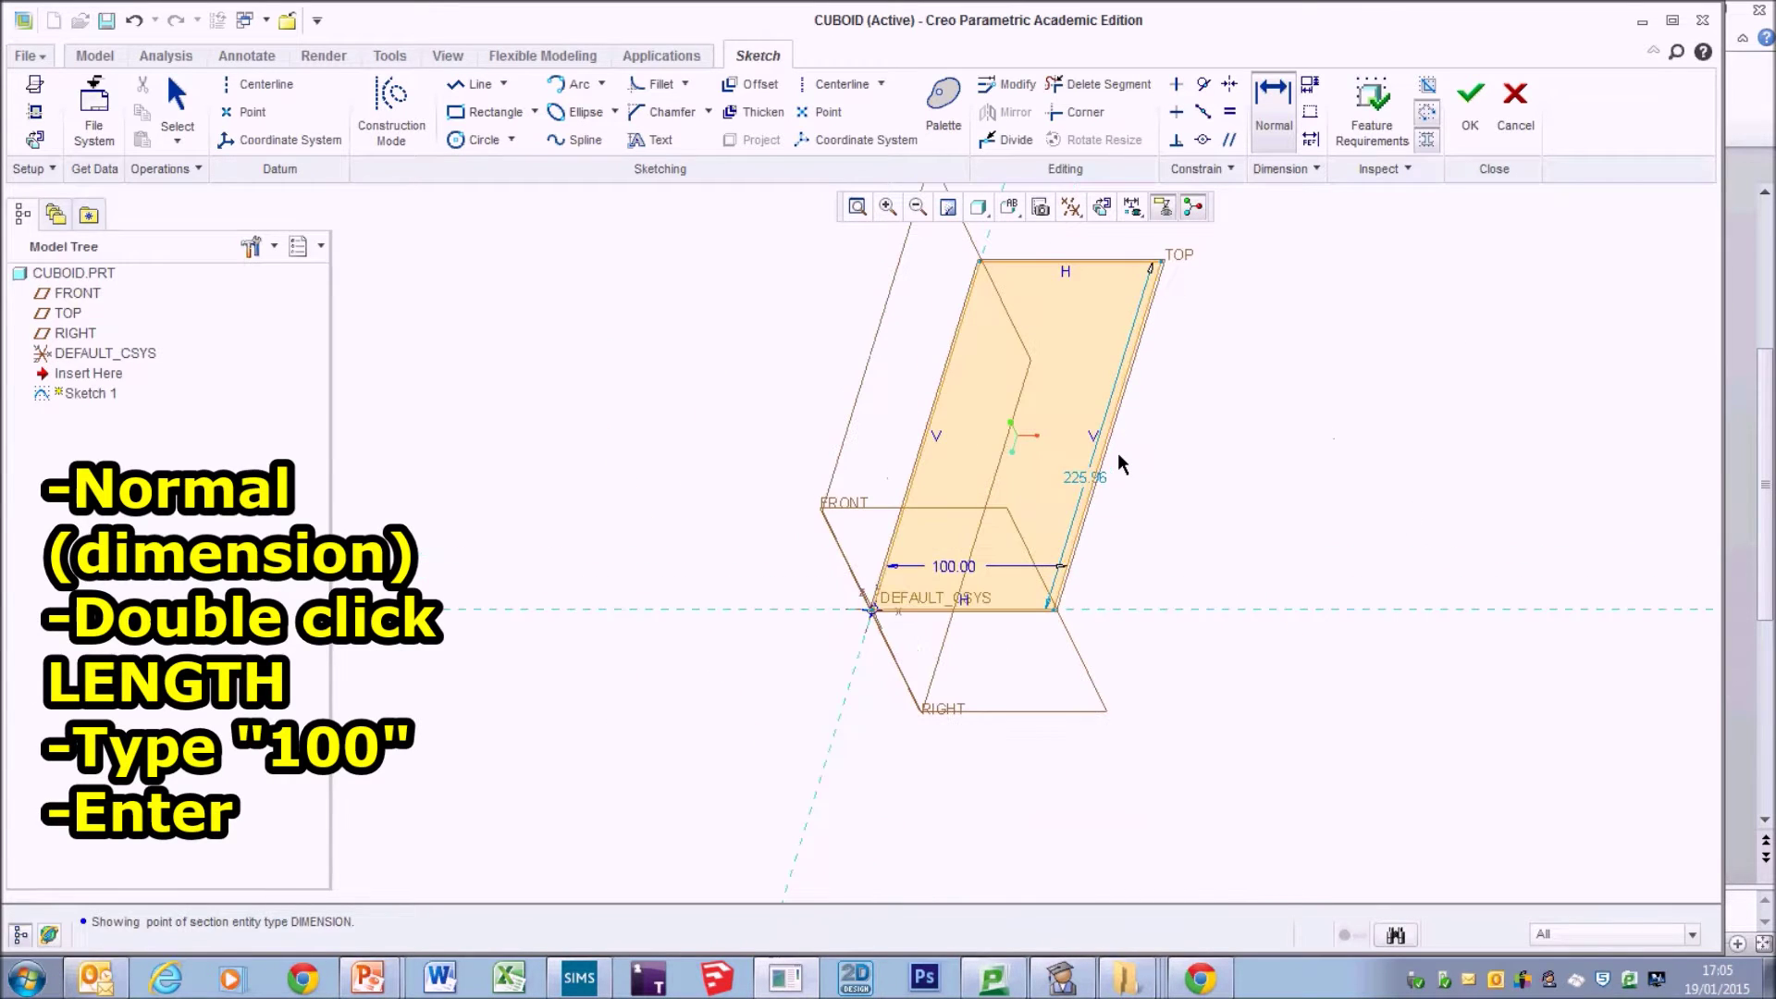
{"action": "double_click", "coordinate": [1069, 479]}
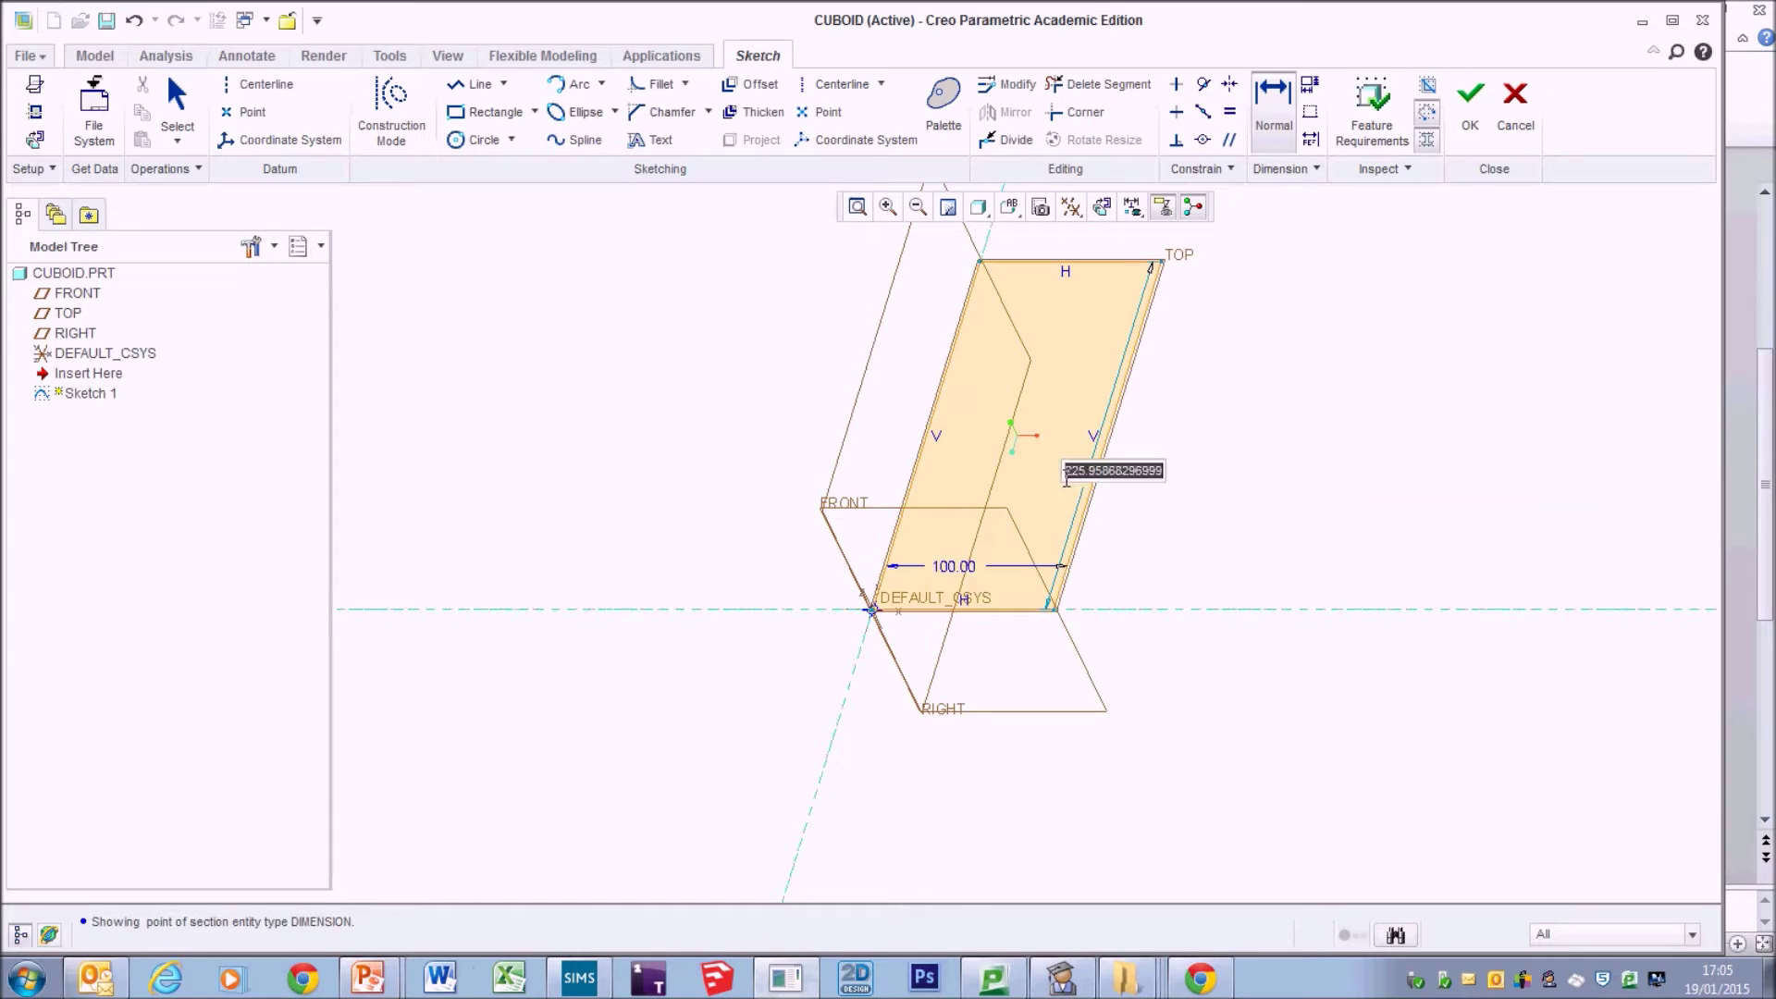
{"action": "type", "text": "50"}
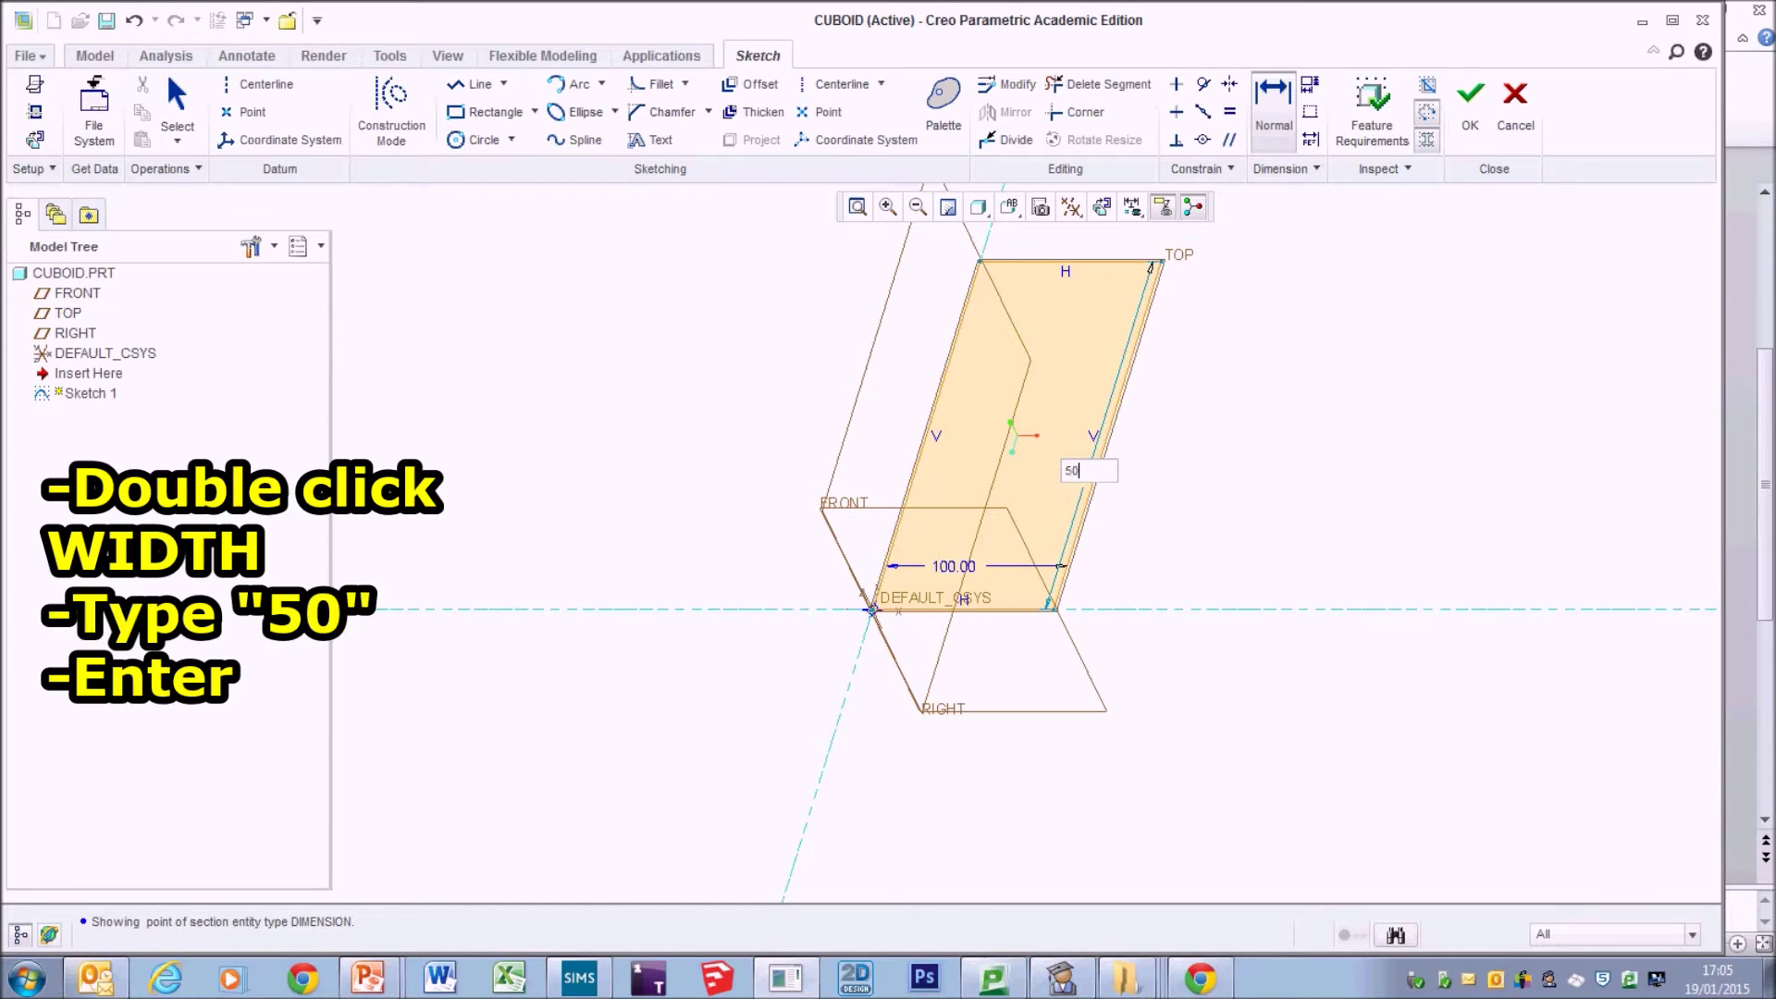
{"action": "key", "text": "Return"}
{"action": "scroll", "coordinate": [924, 563], "scroll_direction": "up", "scroll_amount": 4}
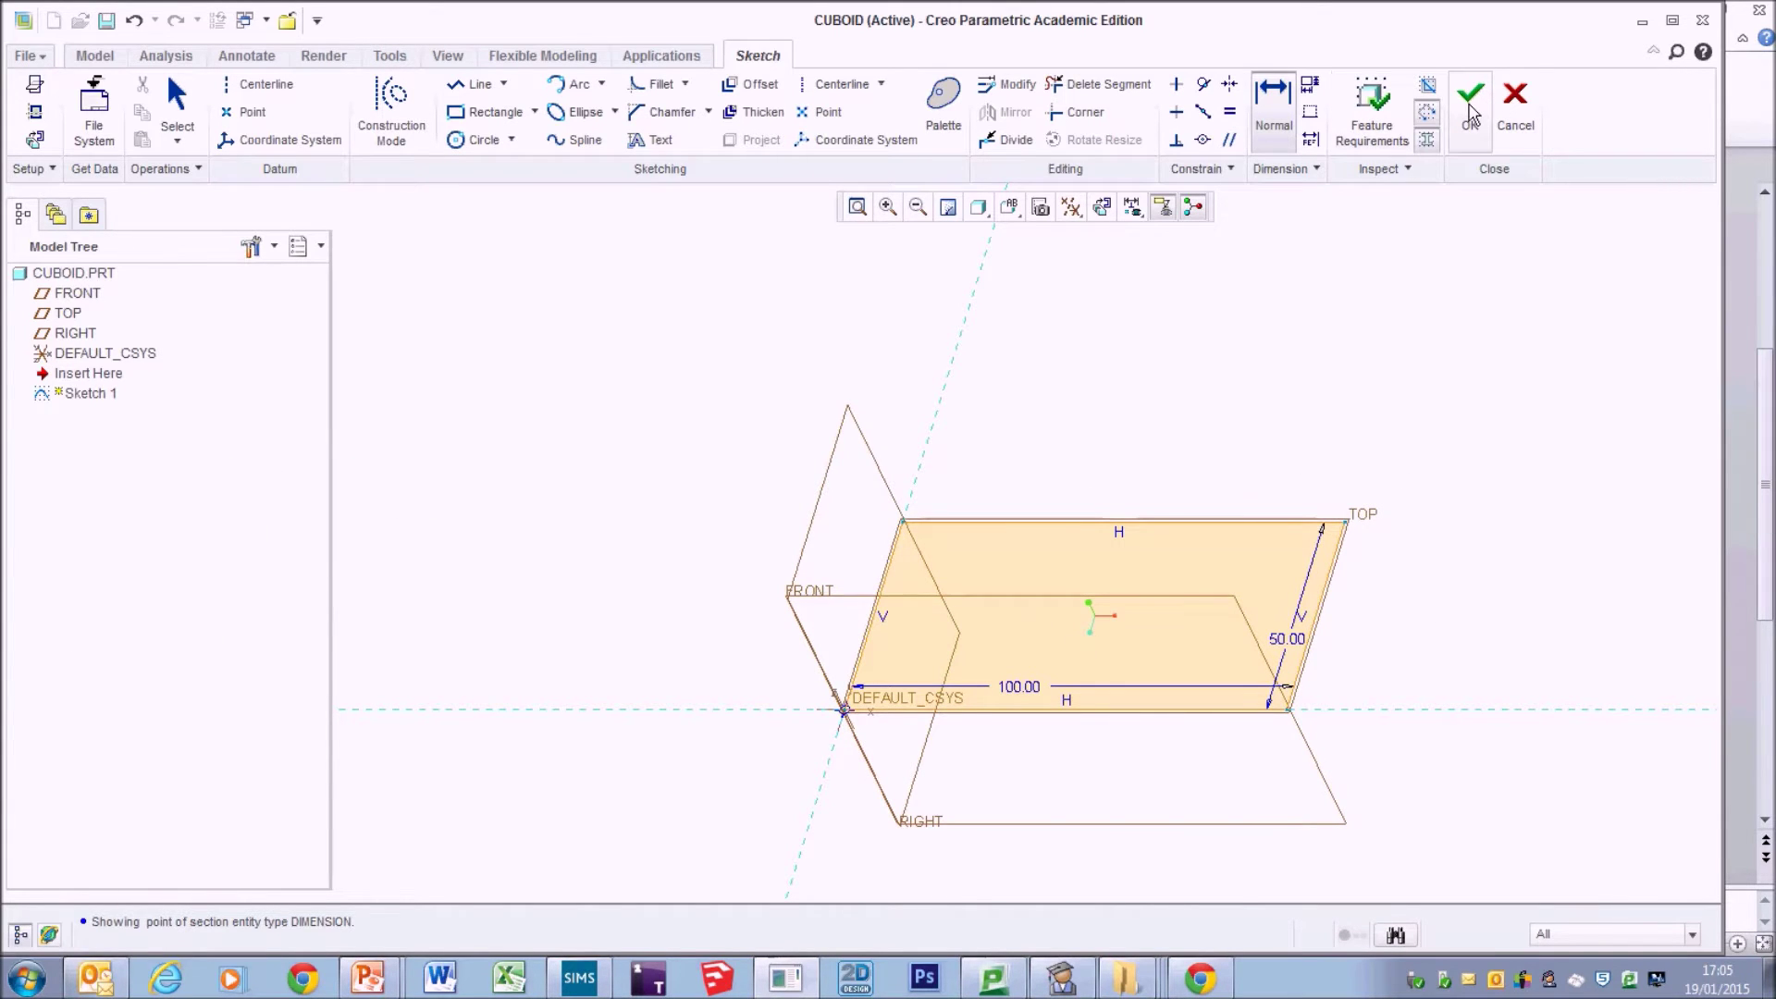
{"action": "left_click", "coordinate": [1471, 116]}
Review the example's method steps in the PowerPoint worksheet, including the extrude instructions, and return to Creo Parametric.
{"action": "key", "text": "alt+Tab"}
{"action": "left_click", "coordinate": [776, 553]}
{"action": "left_click_drag", "start_coordinate": [771, 553], "coordinate": [855, 747]}
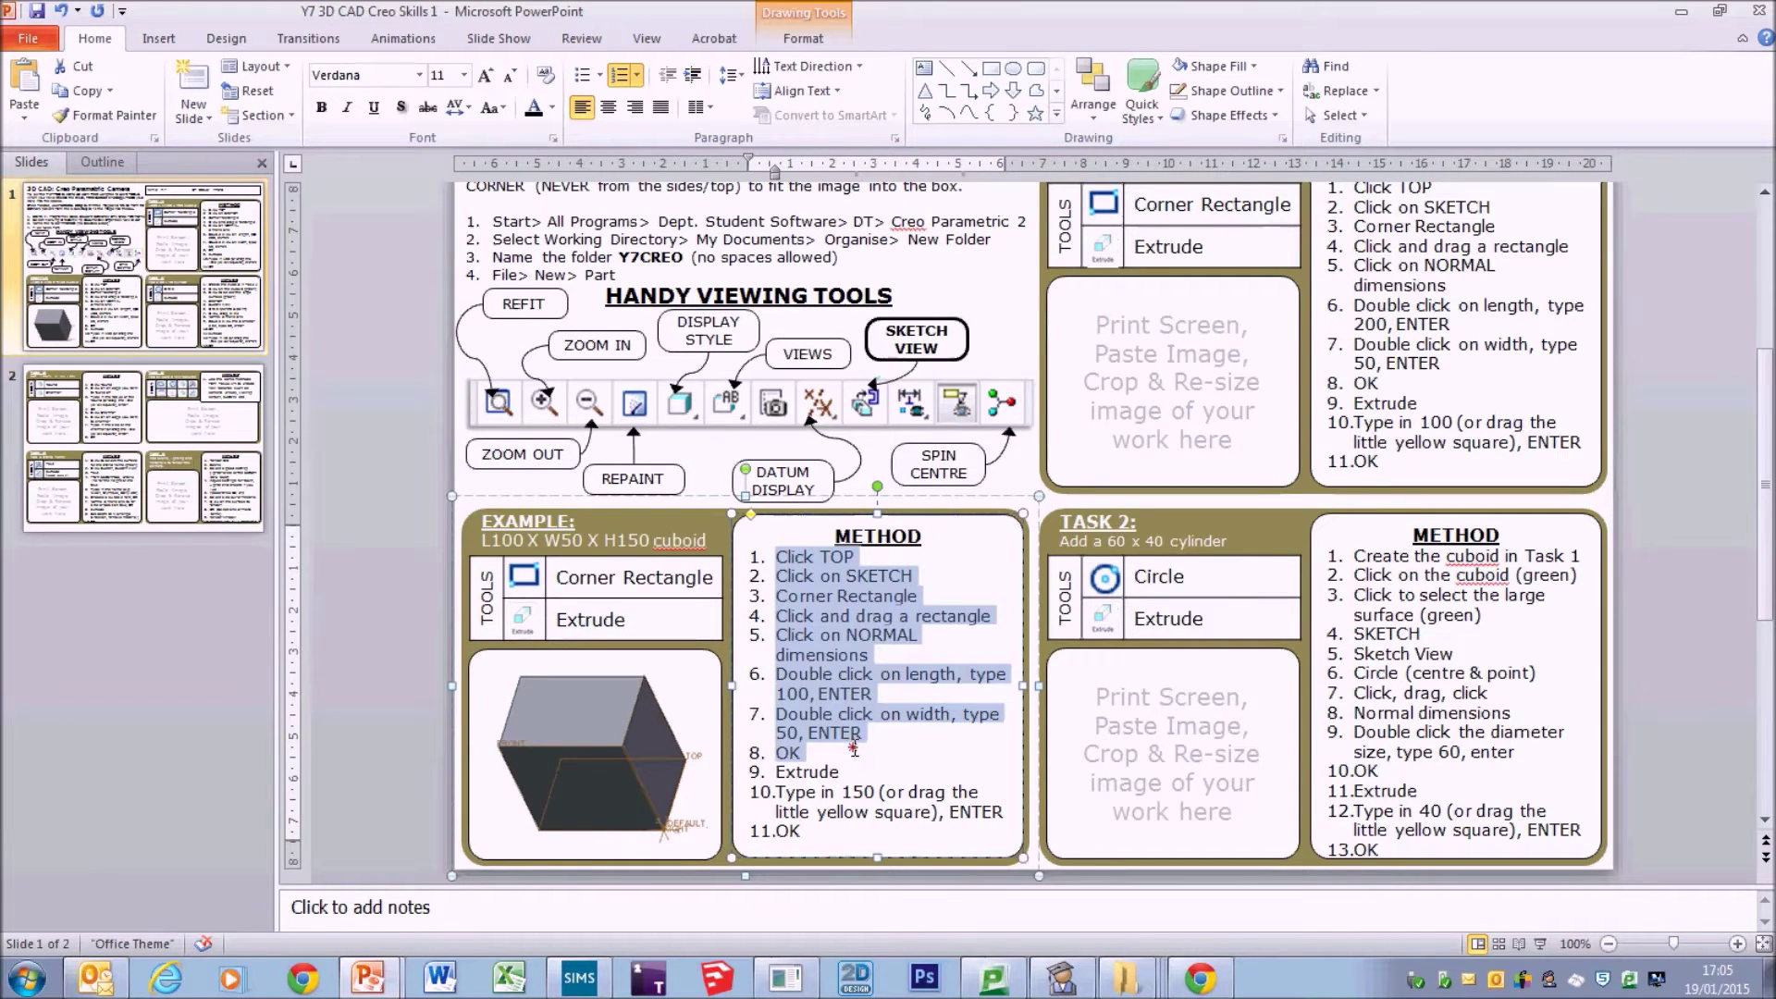
{"action": "left_click_drag", "start_coordinate": [777, 774], "coordinate": [856, 838]}
{"action": "left_click", "coordinate": [784, 978]}
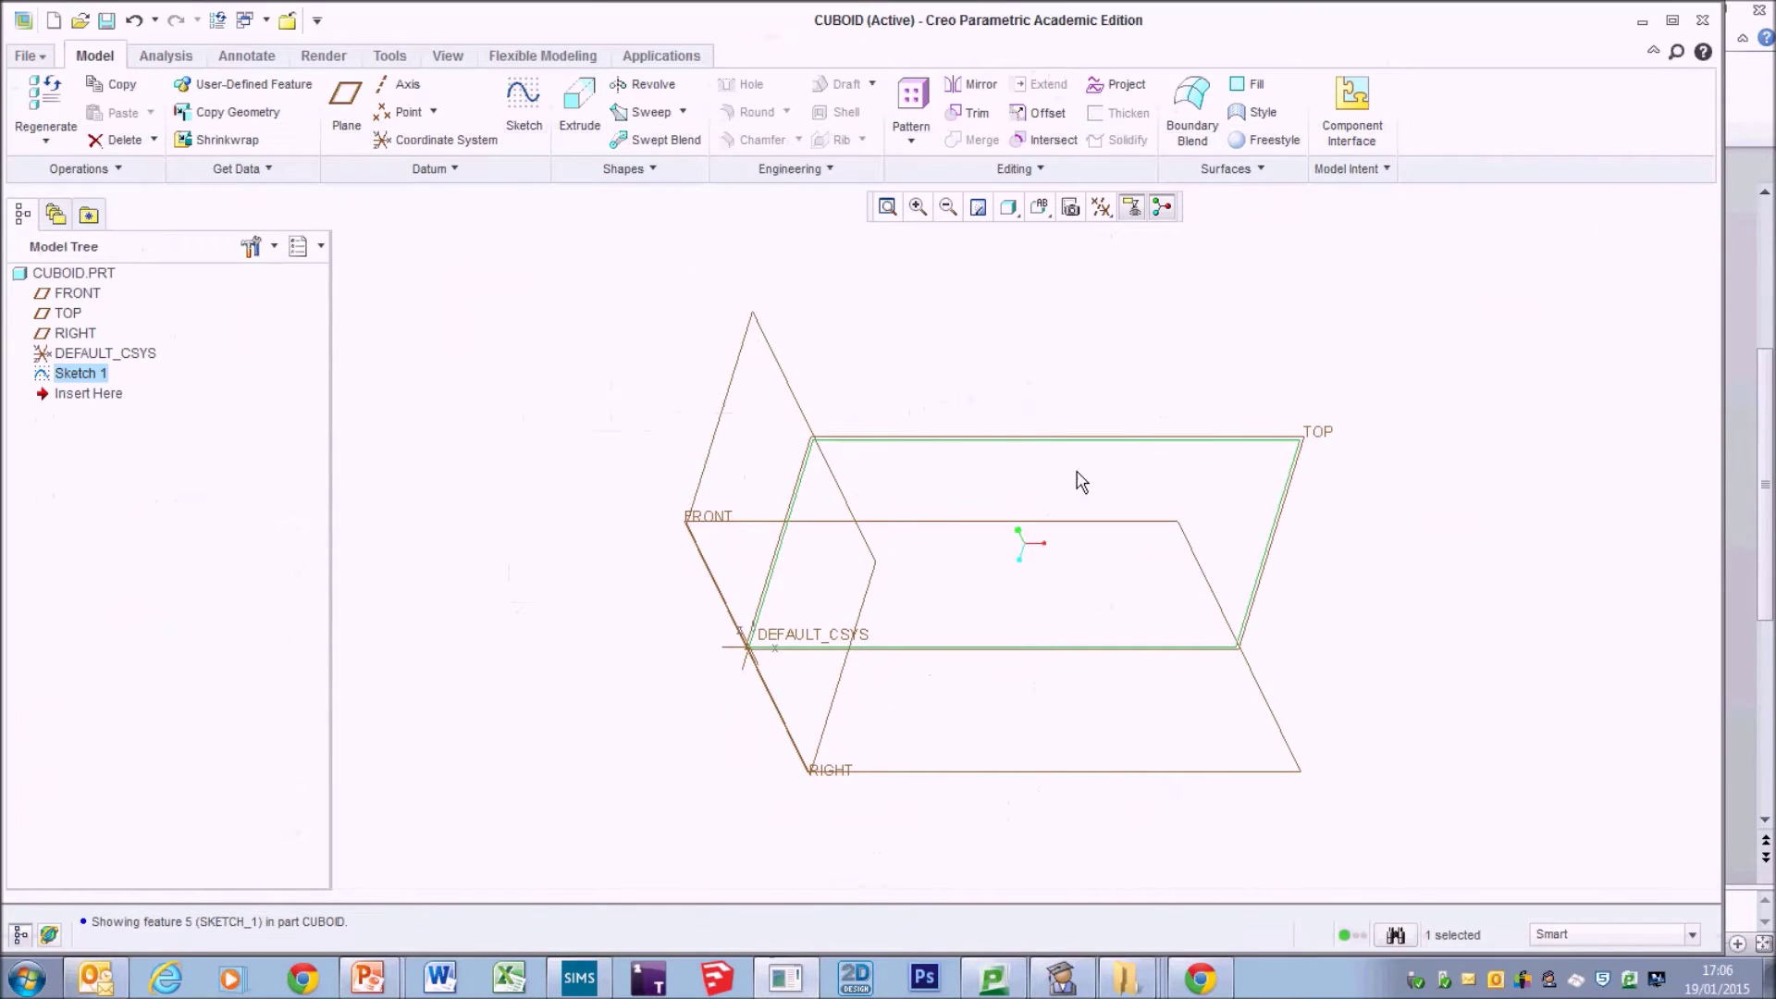
Extrude the rectangle sketch to a depth of 150 mm and accept the feature.
{"action": "left_click", "coordinate": [581, 115]}
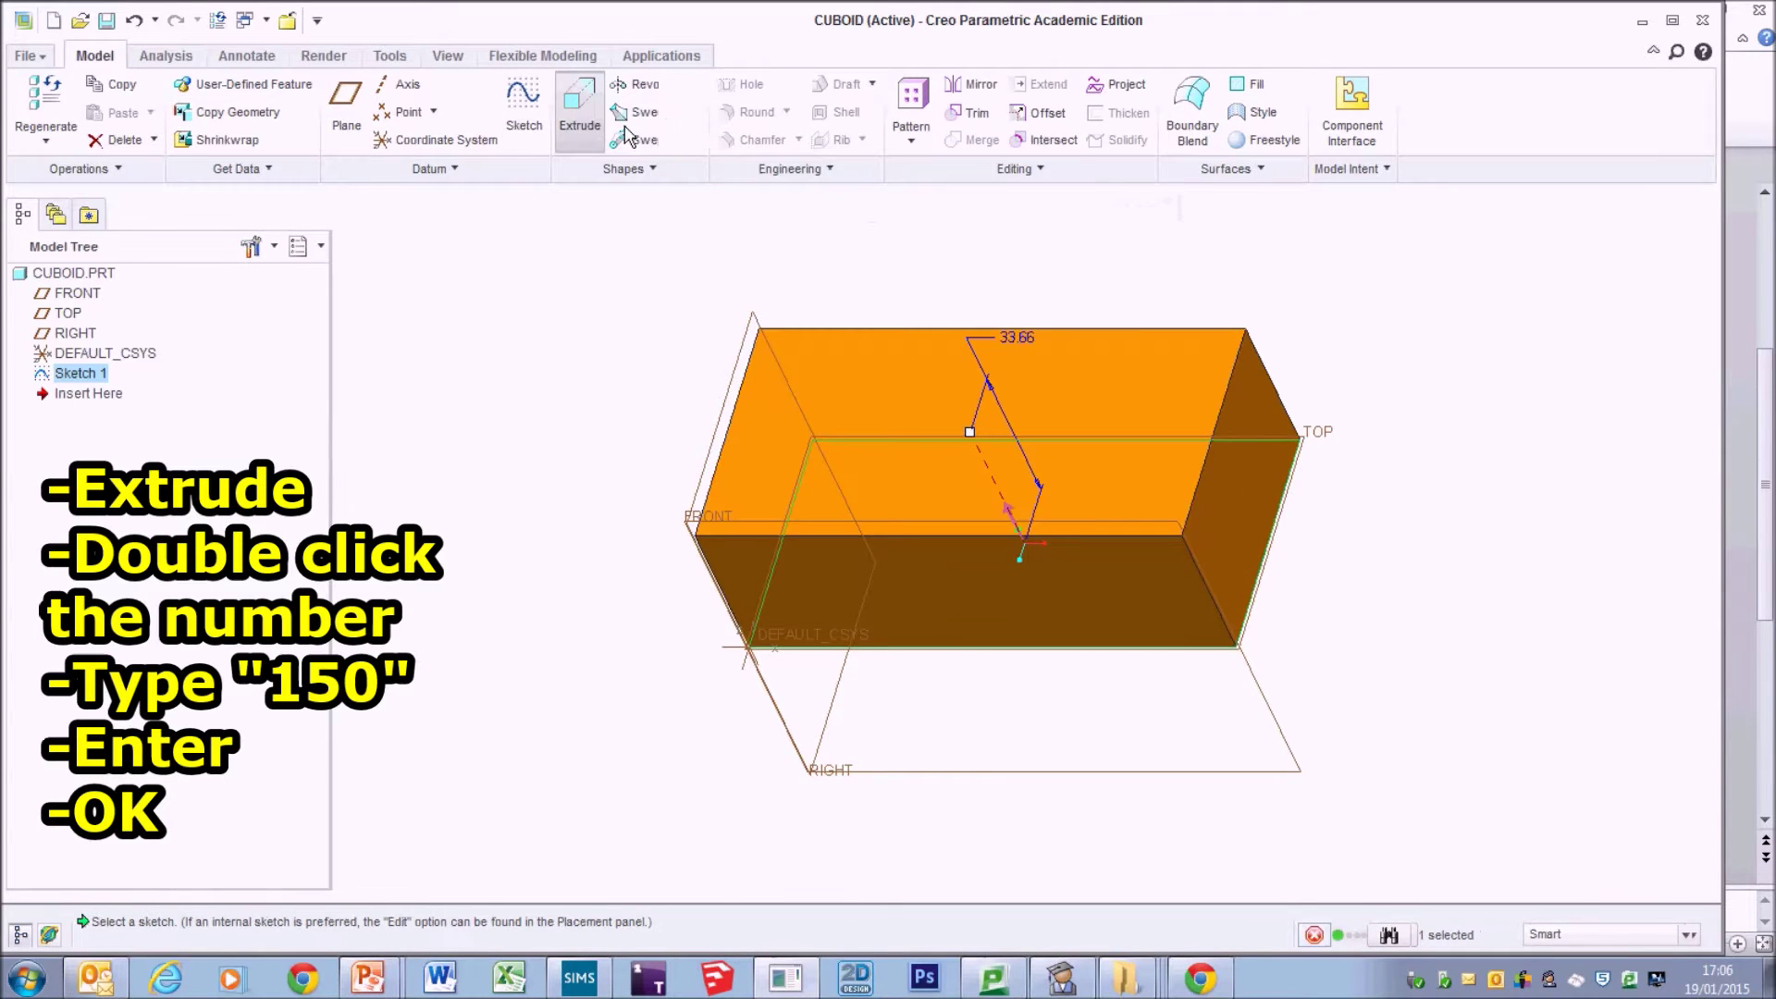
{"action": "double_click", "coordinate": [1019, 340]}
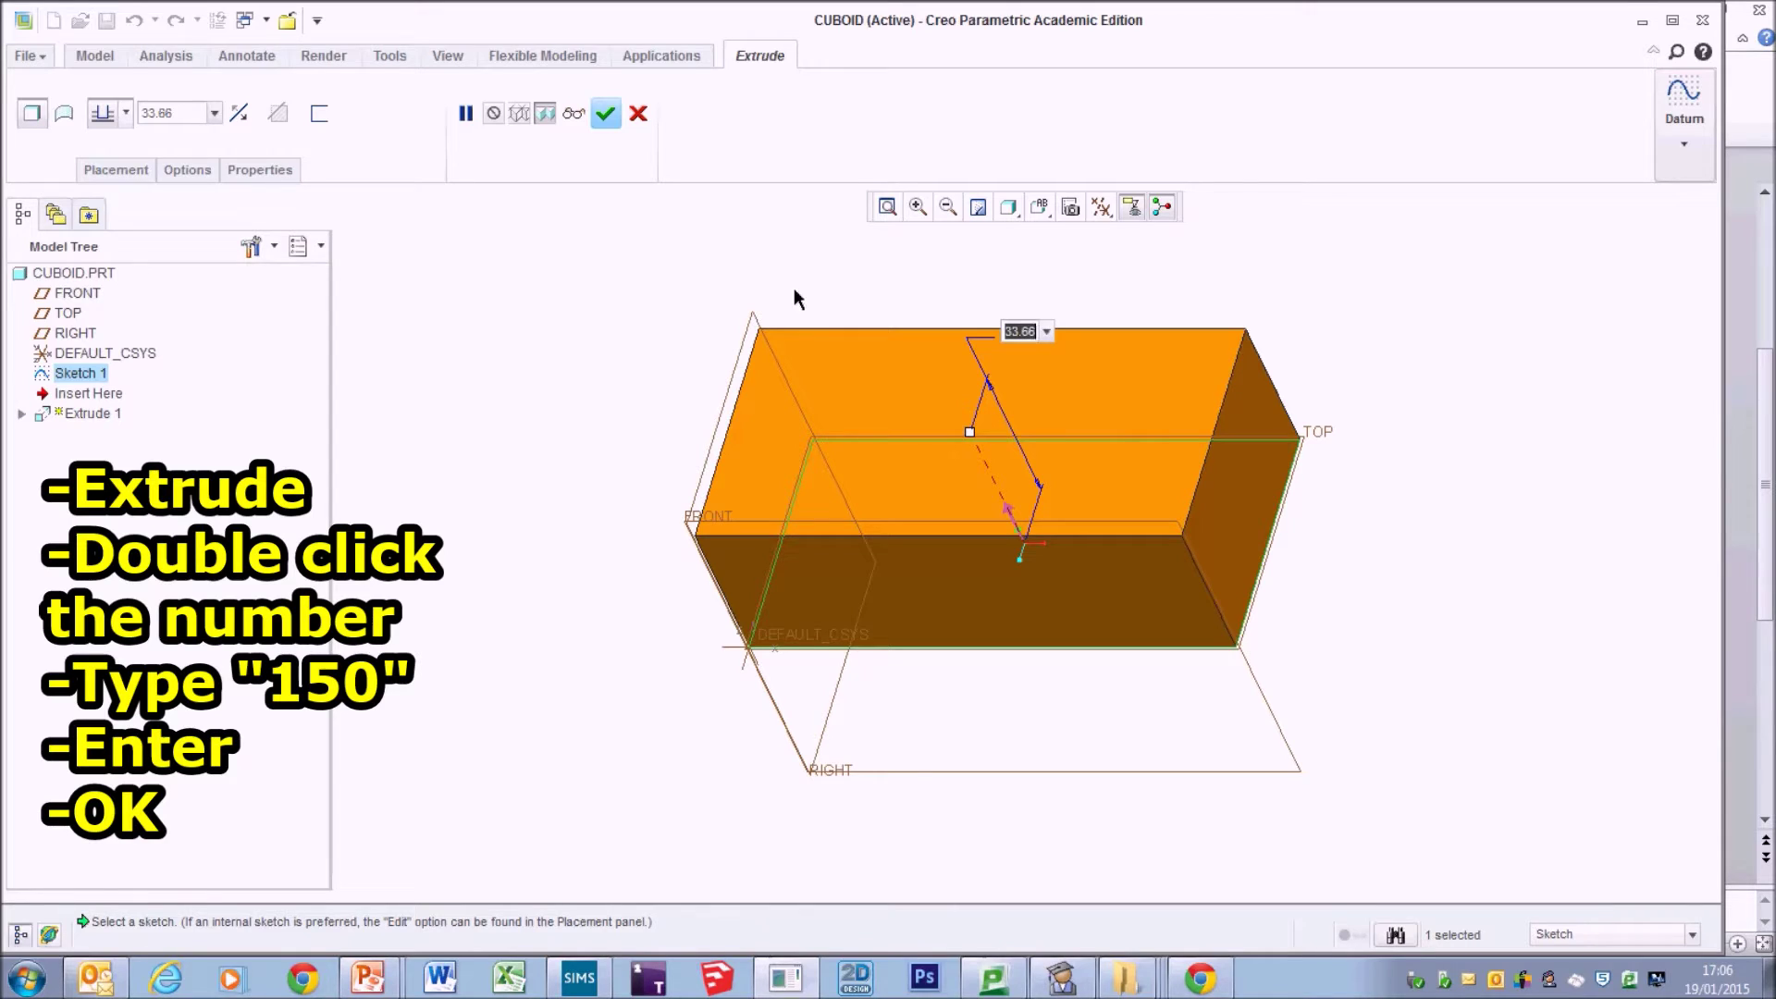
{"action": "left_click", "coordinate": [177, 113]}
{"action": "type", "text": "150.00"}
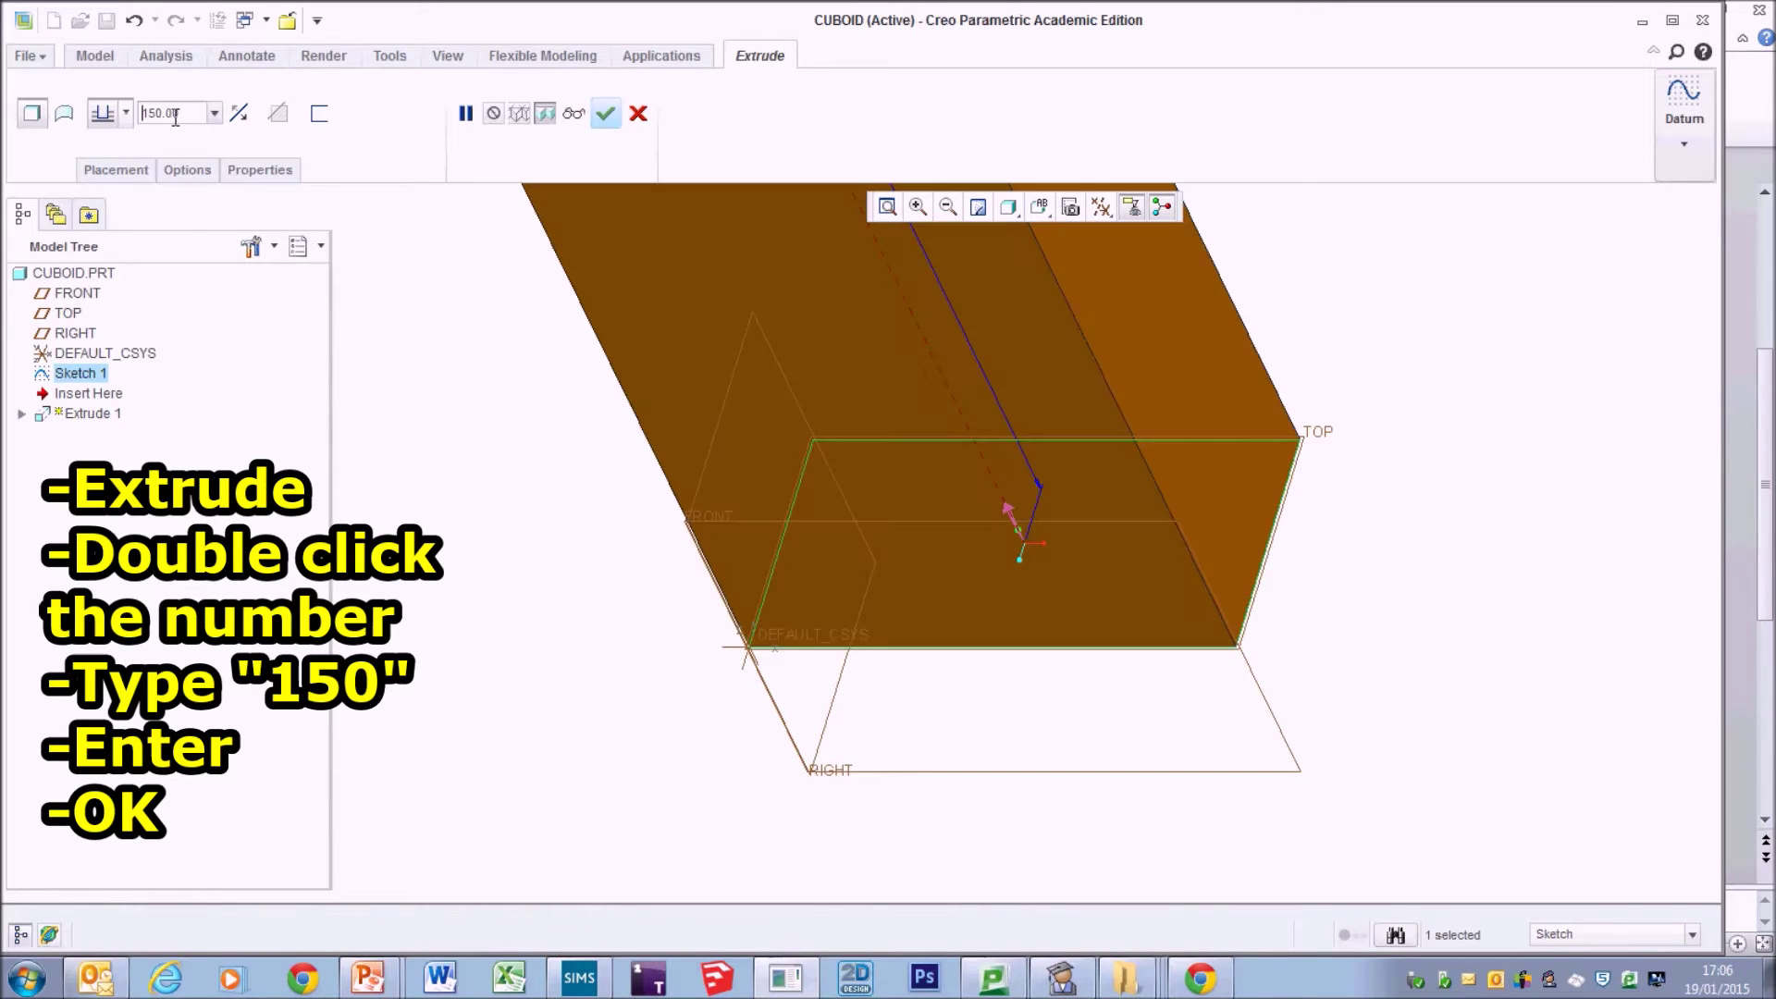
{"action": "scroll", "coordinate": [657, 441], "scroll_direction": "up", "scroll_amount": 7}
{"action": "scroll", "coordinate": [648, 257], "scroll_direction": "down", "scroll_amount": 3}
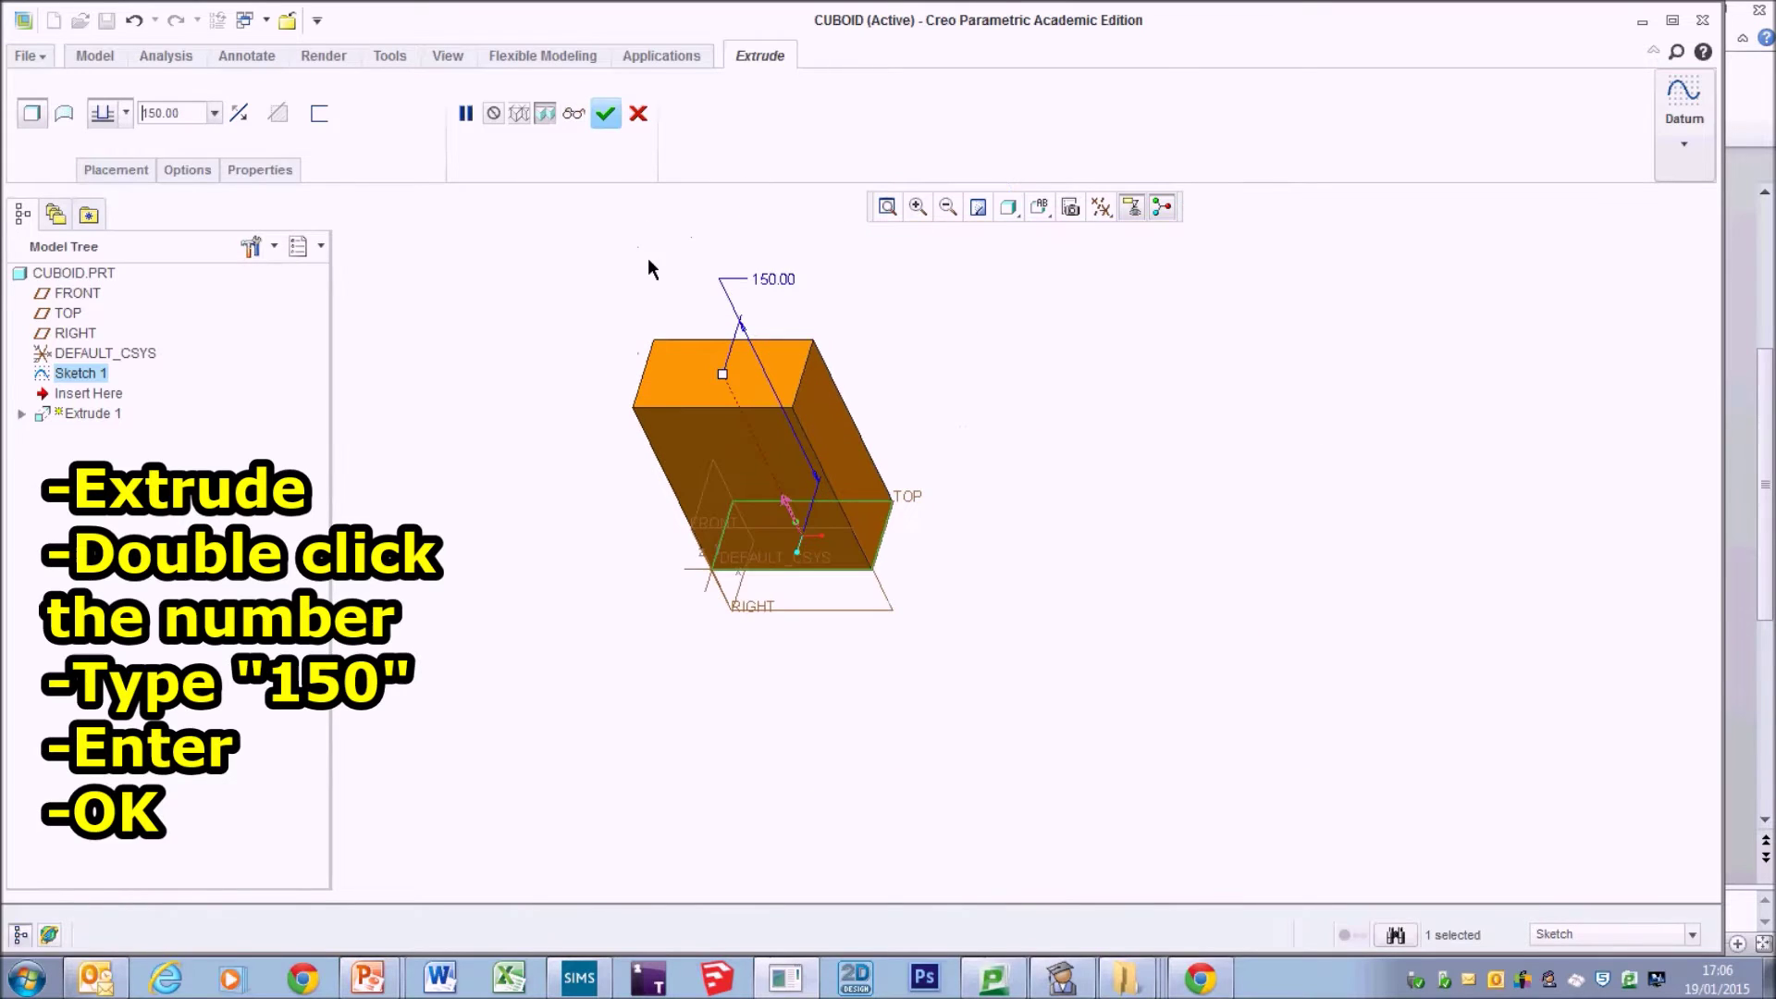
{"action": "left_click", "coordinate": [605, 114]}
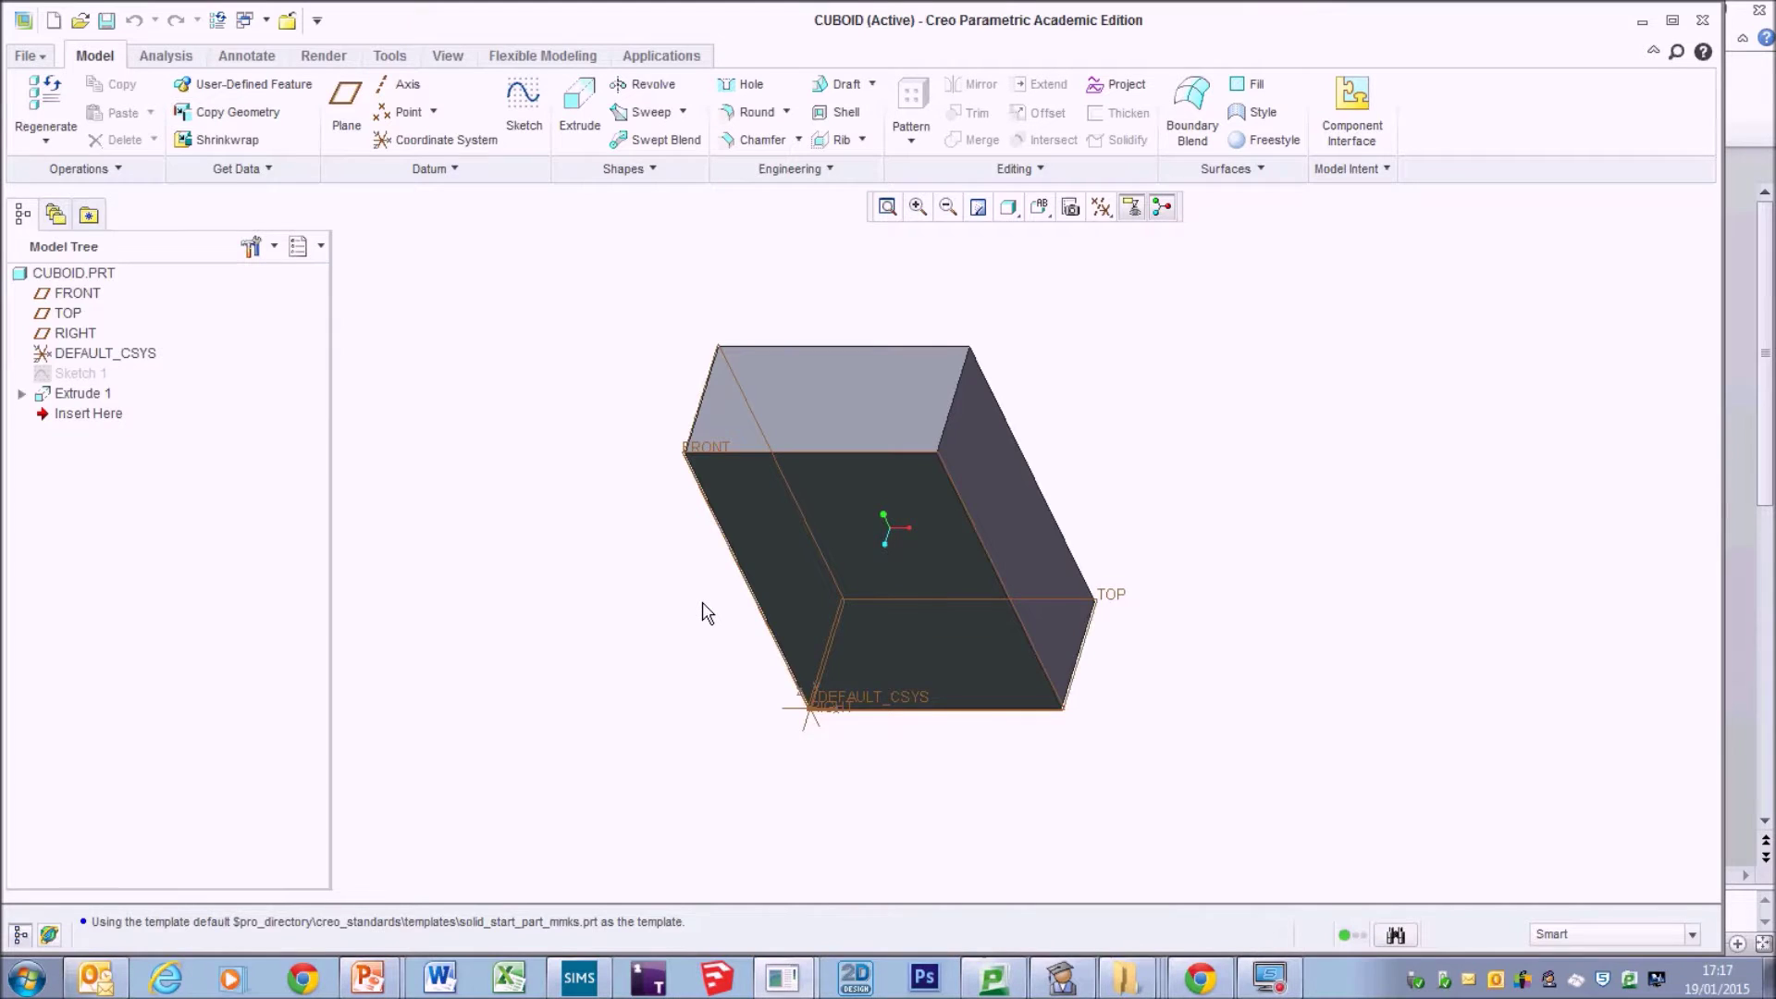
Examine the finished cuboid at different magnifications by repeatedly zooming in and out.
{"action": "scroll", "coordinate": [707, 614], "scroll_direction": "up", "scroll_amount": 3}
{"action": "scroll", "coordinate": [707, 615], "scroll_direction": "down", "scroll_amount": 4}
{"action": "scroll", "coordinate": [692, 592], "scroll_direction": "up", "scroll_amount": 8}
{"action": "scroll", "coordinate": [697, 590], "scroll_direction": "down", "scroll_amount": 8}
{"action": "scroll", "coordinate": [761, 586], "scroll_direction": "up", "scroll_amount": 3}
{"action": "scroll", "coordinate": [764, 587], "scroll_direction": "down", "scroll_amount": 3}
{"action": "scroll", "coordinate": [764, 587], "scroll_direction": "up", "scroll_amount": 3}
{"action": "scroll", "coordinate": [763, 578], "scroll_direction": "down", "scroll_amount": 5}
{"action": "scroll", "coordinate": [763, 573], "scroll_direction": "up", "scroll_amount": 4}
{"action": "scroll", "coordinate": [755, 569], "scroll_direction": "down", "scroll_amount": 2}
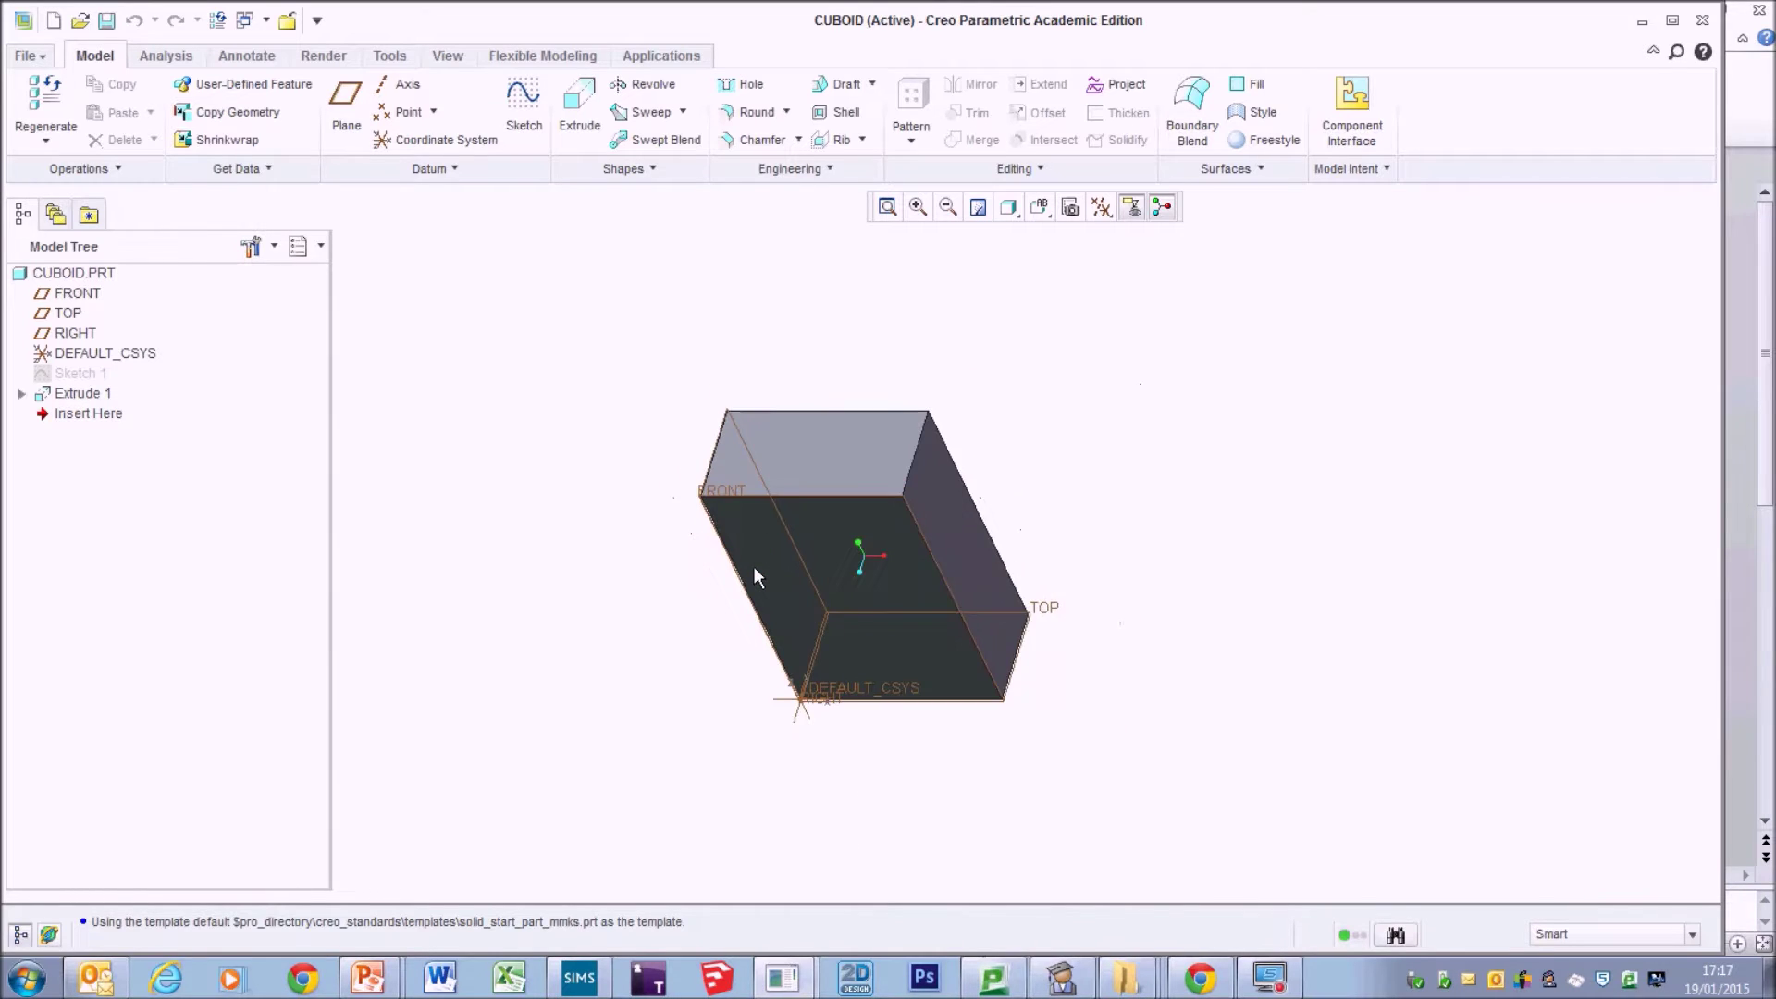
{"action": "scroll", "coordinate": [755, 575], "scroll_direction": "up", "scroll_amount": 5}
{"action": "scroll", "coordinate": [755, 576], "scroll_direction": "down", "scroll_amount": 1}
{"action": "scroll", "coordinate": [755, 575], "scroll_direction": "down", "scroll_amount": 6}
{"action": "scroll", "coordinate": [678, 522], "scroll_direction": "up", "scroll_amount": 4}
{"action": "scroll", "coordinate": [808, 580], "scroll_direction": "down", "scroll_amount": 5}
{"action": "scroll", "coordinate": [820, 583], "scroll_direction": "up", "scroll_amount": 5}
{"action": "scroll", "coordinate": [786, 564], "scroll_direction": "down", "scroll_amount": 5}
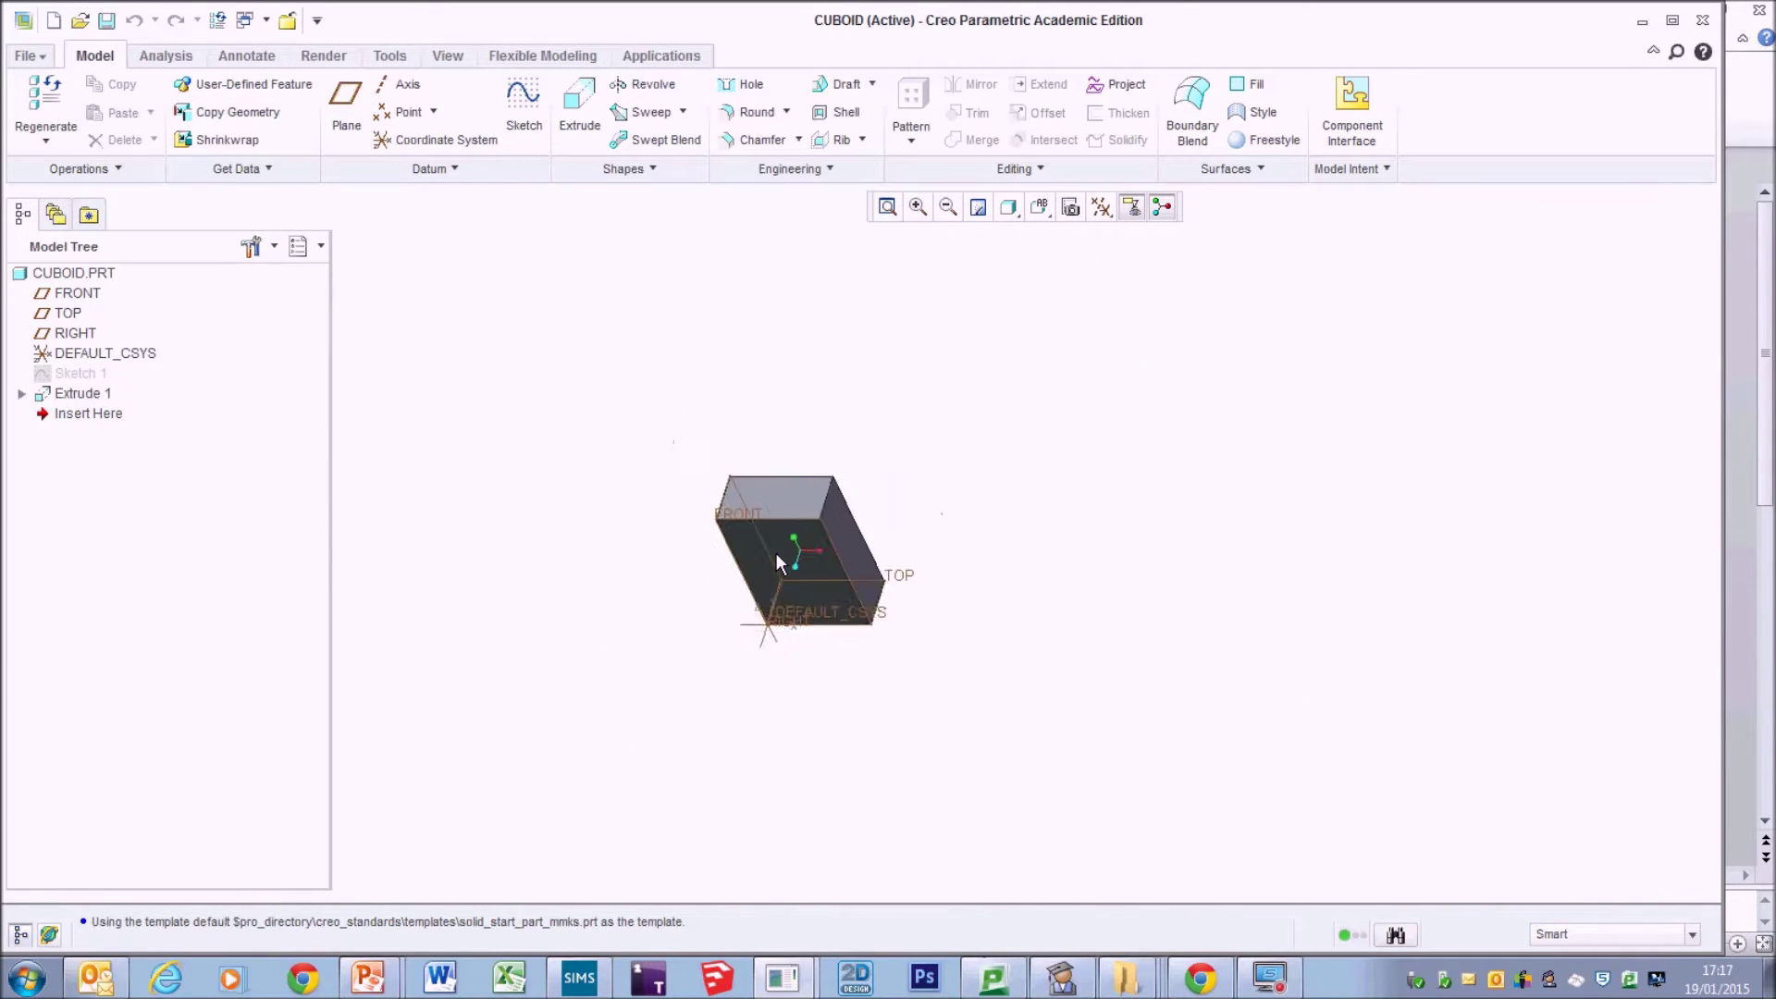
{"action": "scroll", "coordinate": [770, 551], "scroll_direction": "up", "scroll_amount": 5}
{"action": "scroll", "coordinate": [765, 548], "scroll_direction": "down", "scroll_amount": 2}
{"action": "scroll", "coordinate": [762, 546], "scroll_direction": "up", "scroll_amount": 2}
{"action": "scroll", "coordinate": [740, 551], "scroll_direction": "down", "scroll_amount": 2}
{"action": "scroll", "coordinate": [721, 555], "scroll_direction": "up", "scroll_amount": 4}
{"action": "scroll", "coordinate": [662, 535], "scroll_direction": "down", "scroll_amount": 4}
{"action": "scroll", "coordinate": [779, 574], "scroll_direction": "up", "scroll_amount": 5}
{"action": "scroll", "coordinate": [779, 574], "scroll_direction": "down", "scroll_amount": 5}
{"action": "scroll", "coordinate": [774, 568], "scroll_direction": "up", "scroll_amount": 8}
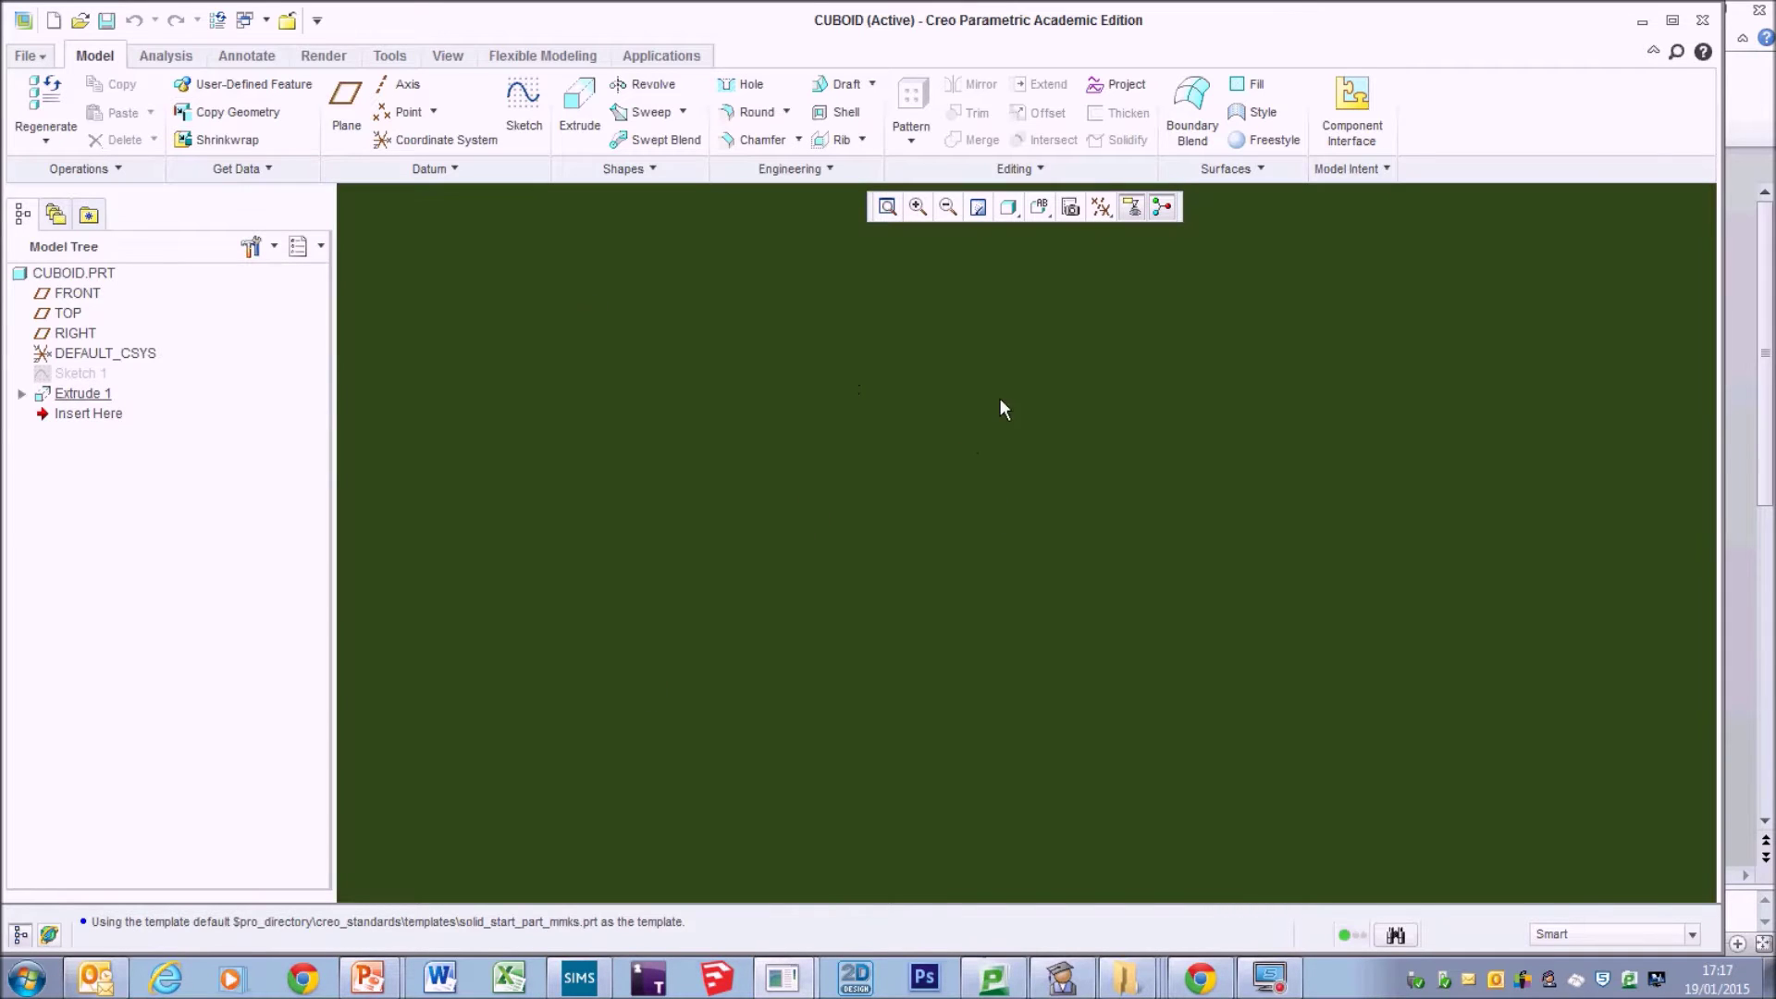
Refit the whole cuboid to the view after each extreme zoom in or out.
{"action": "left_click", "coordinate": [885, 209]}
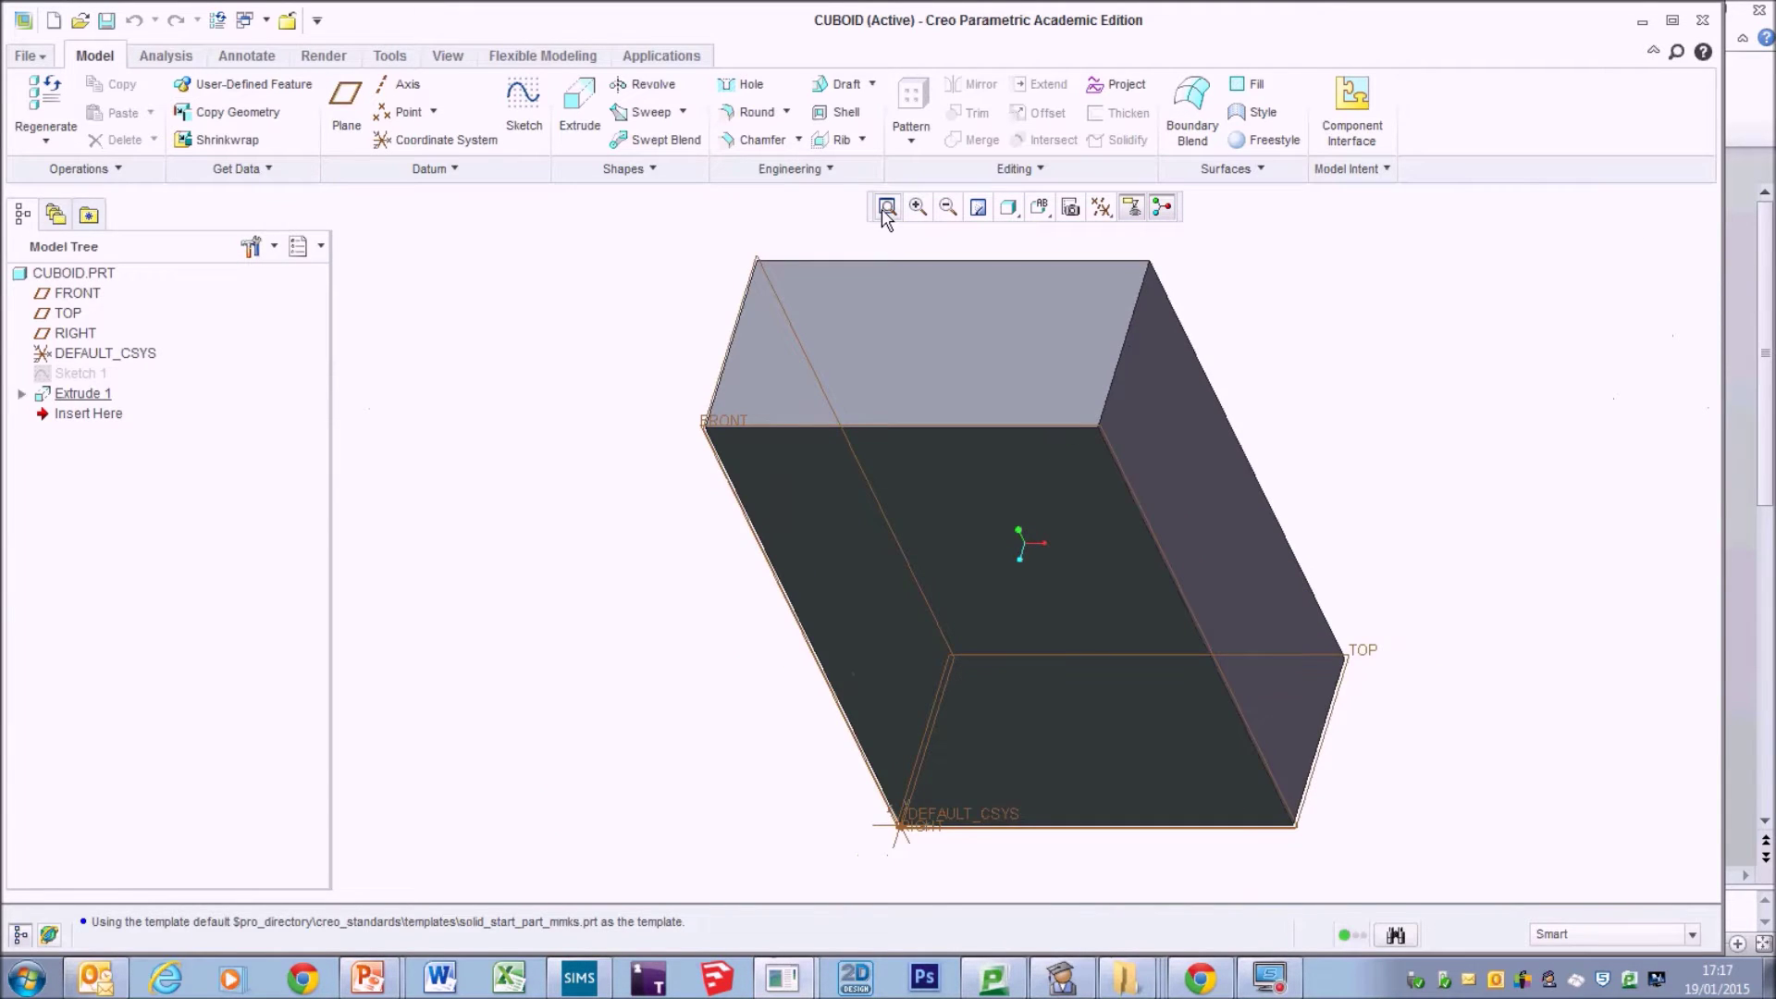
{"action": "scroll", "coordinate": [895, 318], "scroll_direction": "up", "scroll_amount": 10}
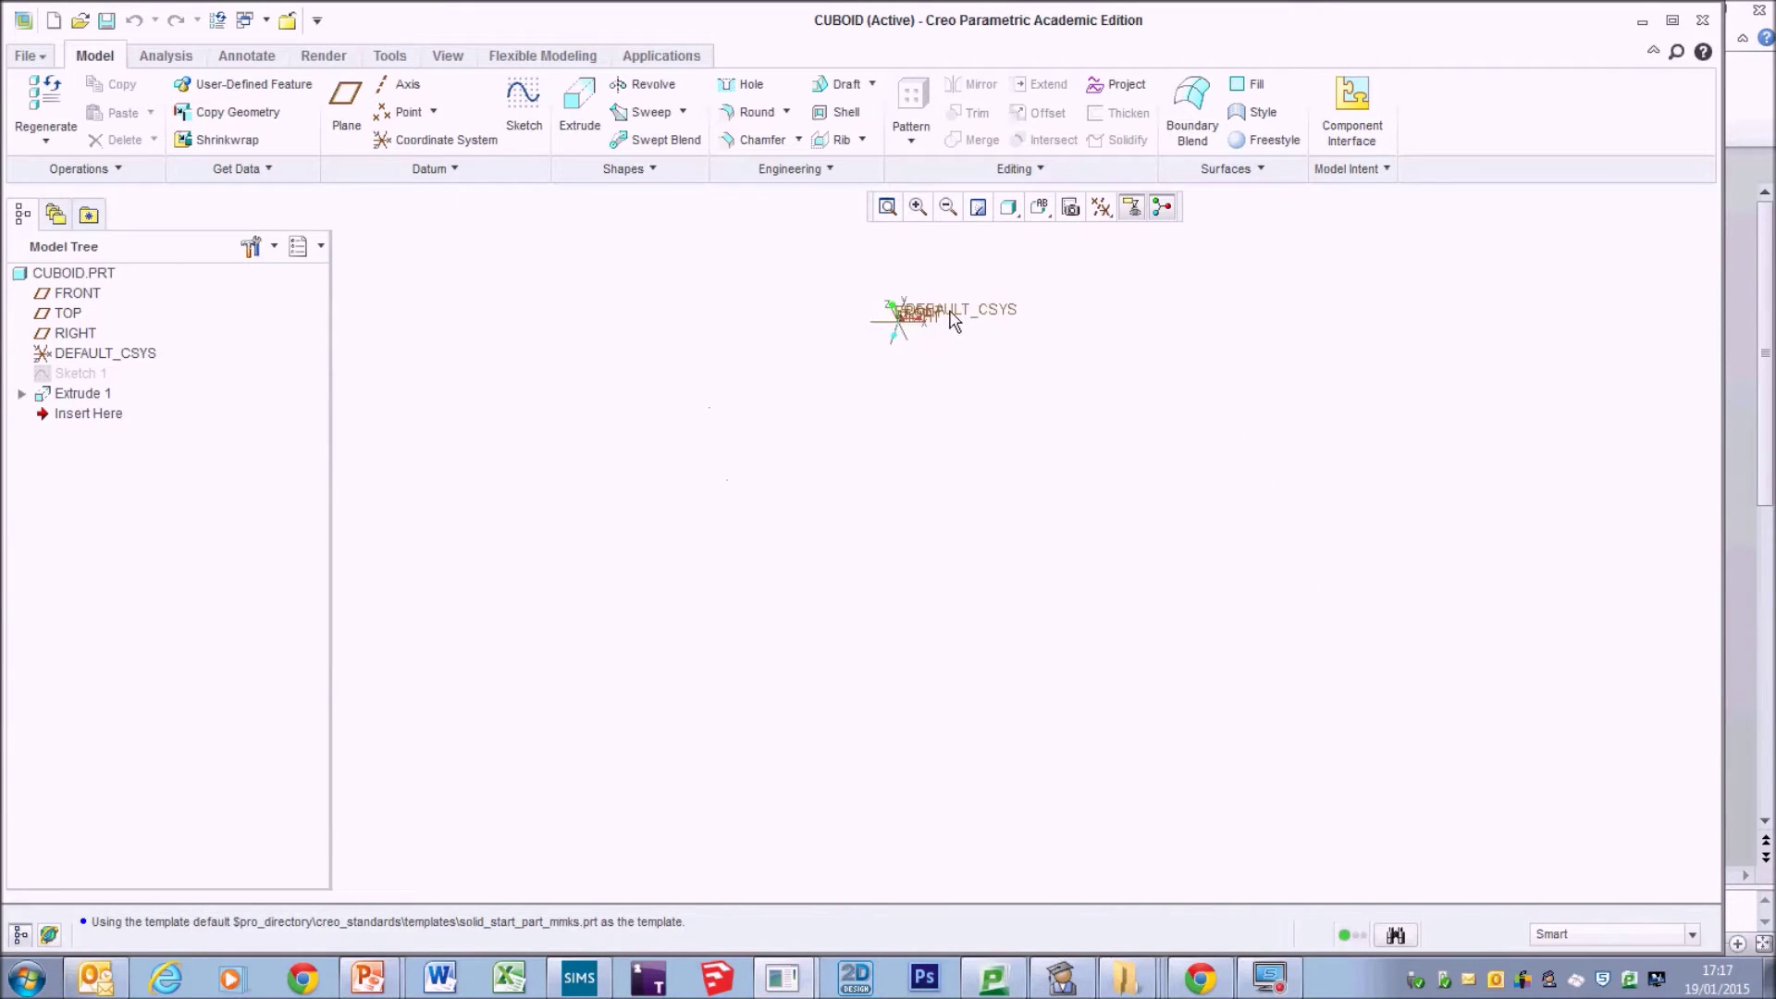
{"action": "left_click", "coordinate": [885, 209]}
{"action": "scroll", "coordinate": [901, 412], "scroll_direction": "down", "scroll_amount": 8}
{"action": "scroll", "coordinate": [902, 410], "scroll_direction": "up", "scroll_amount": 8}
{"action": "scroll", "coordinate": [902, 410], "scroll_direction": "down", "scroll_amount": 7}
{"action": "scroll", "coordinate": [902, 411], "scroll_direction": "up", "scroll_amount": 10}
{"action": "left_click", "coordinate": [885, 207]}
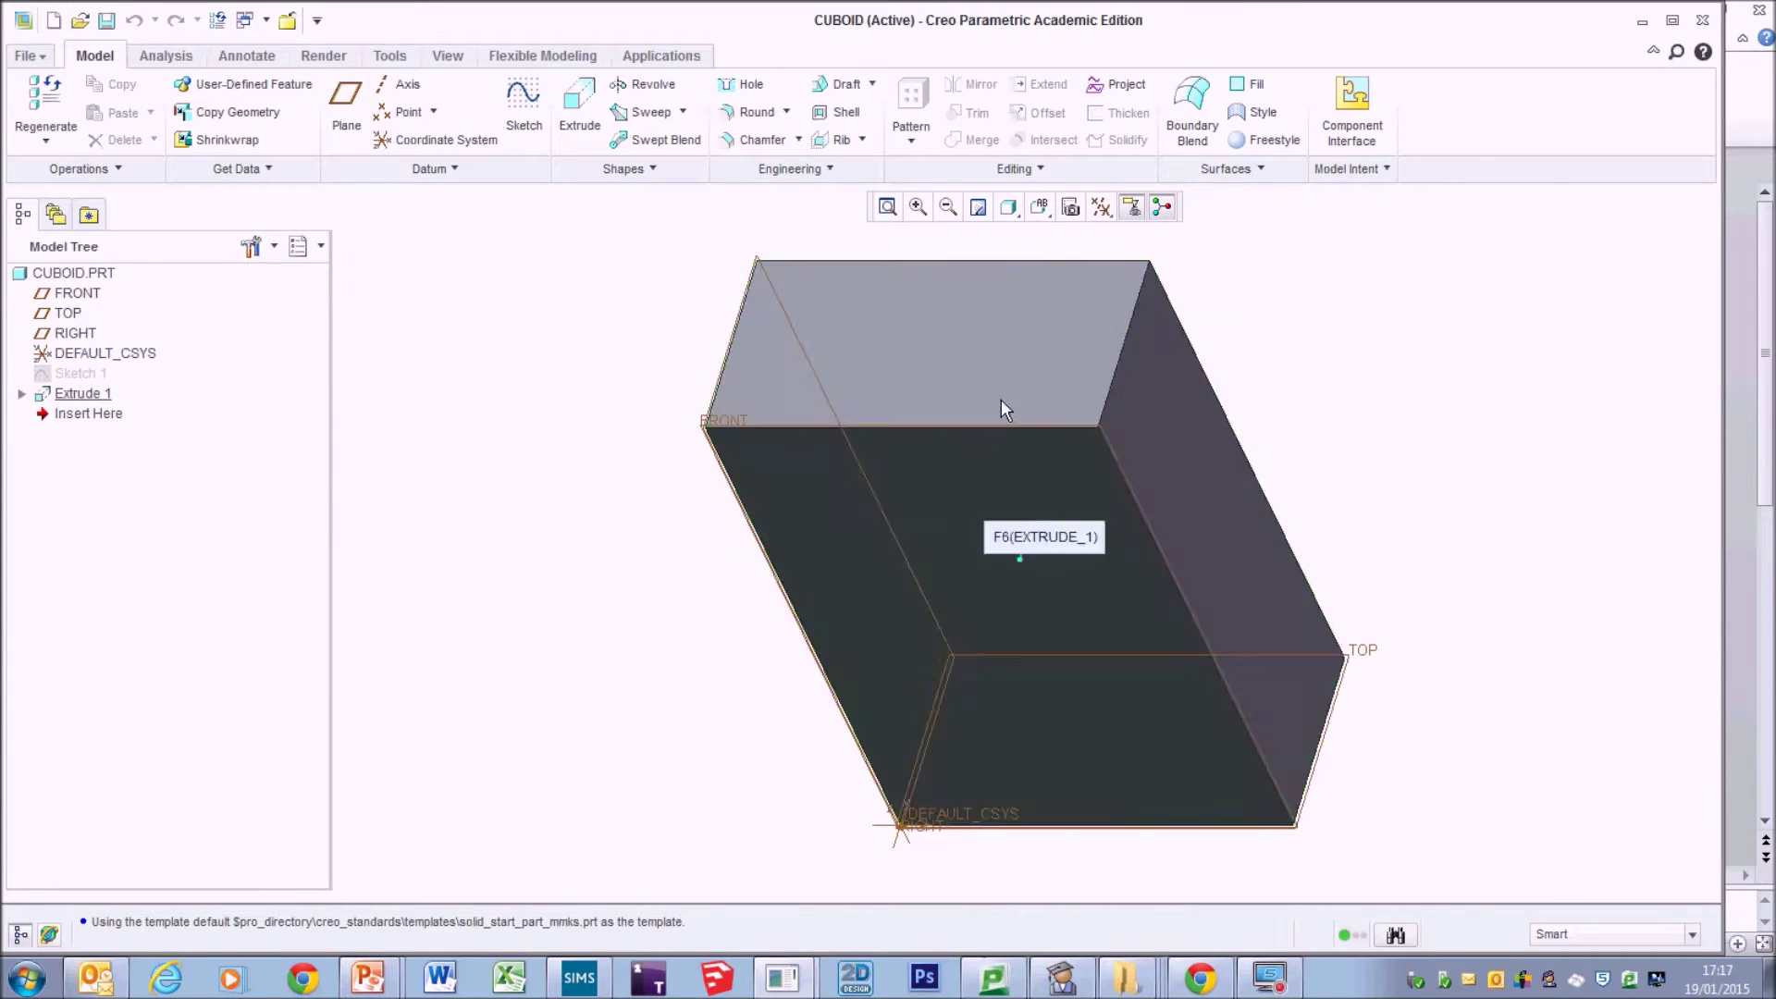
Zoom about different points around the cuboid and spin it to inspect its other faces.
{"action": "scroll", "coordinate": [811, 453], "scroll_direction": "down", "scroll_amount": 6}
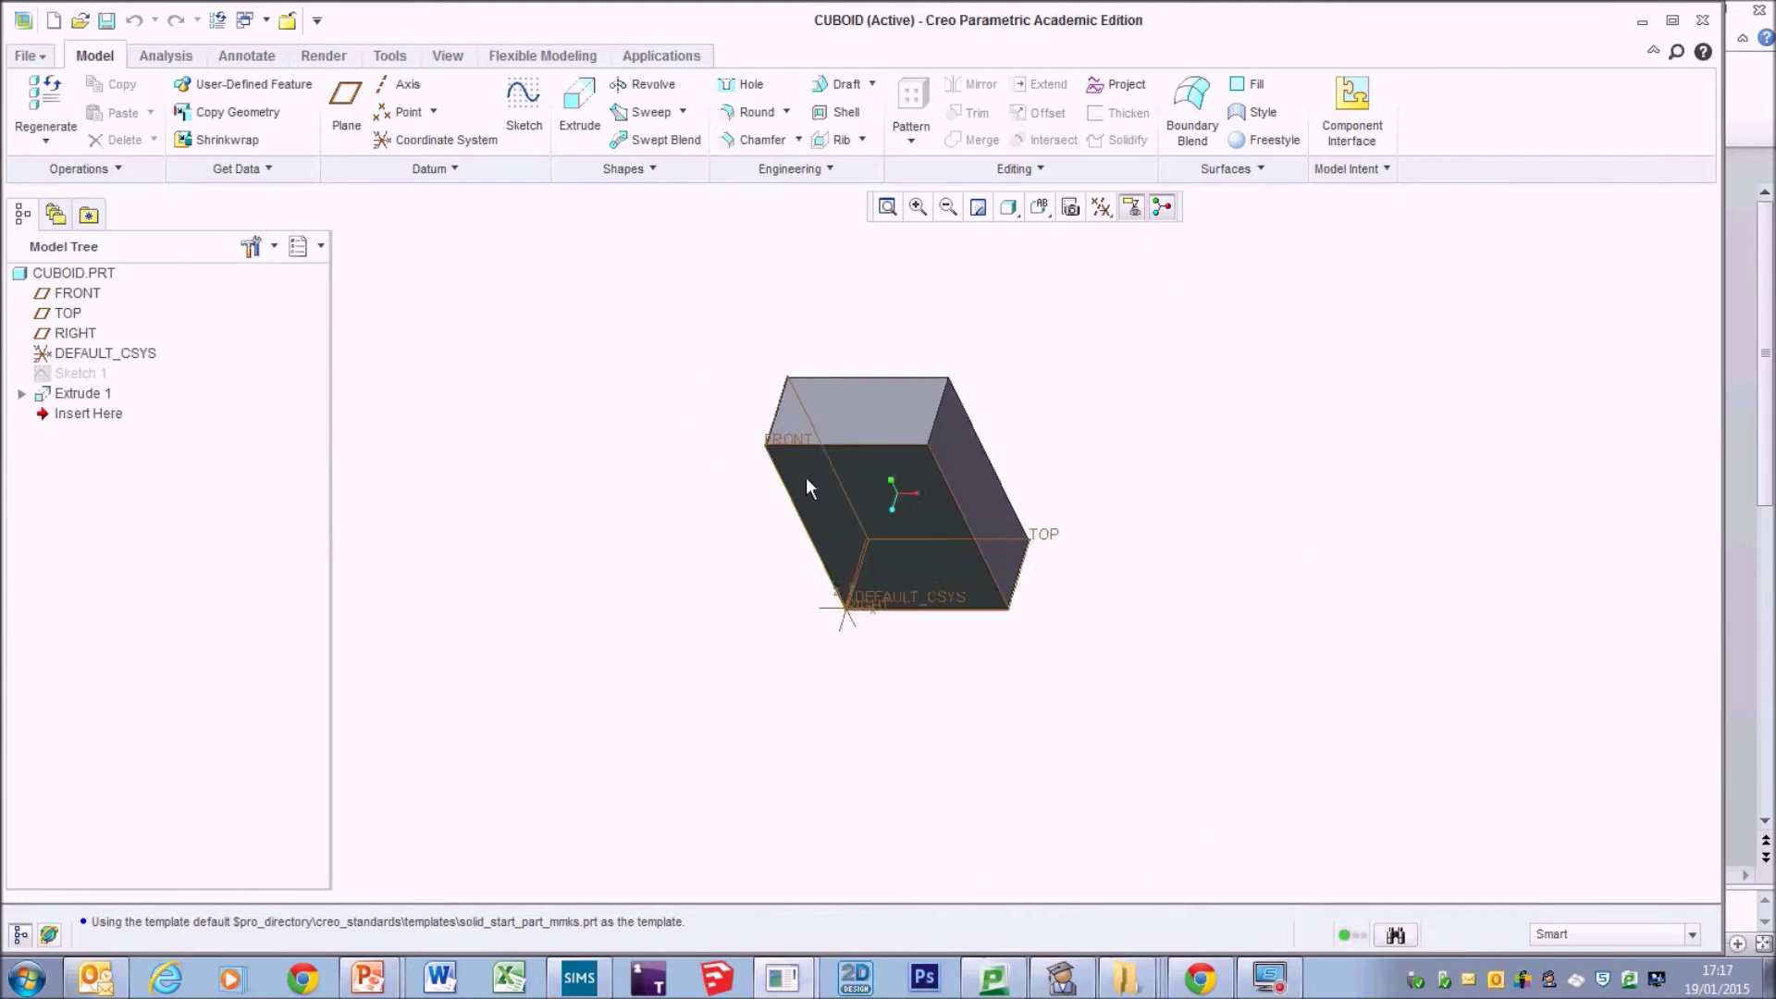
{"action": "scroll", "coordinate": [827, 442], "scroll_direction": "up", "scroll_amount": 1}
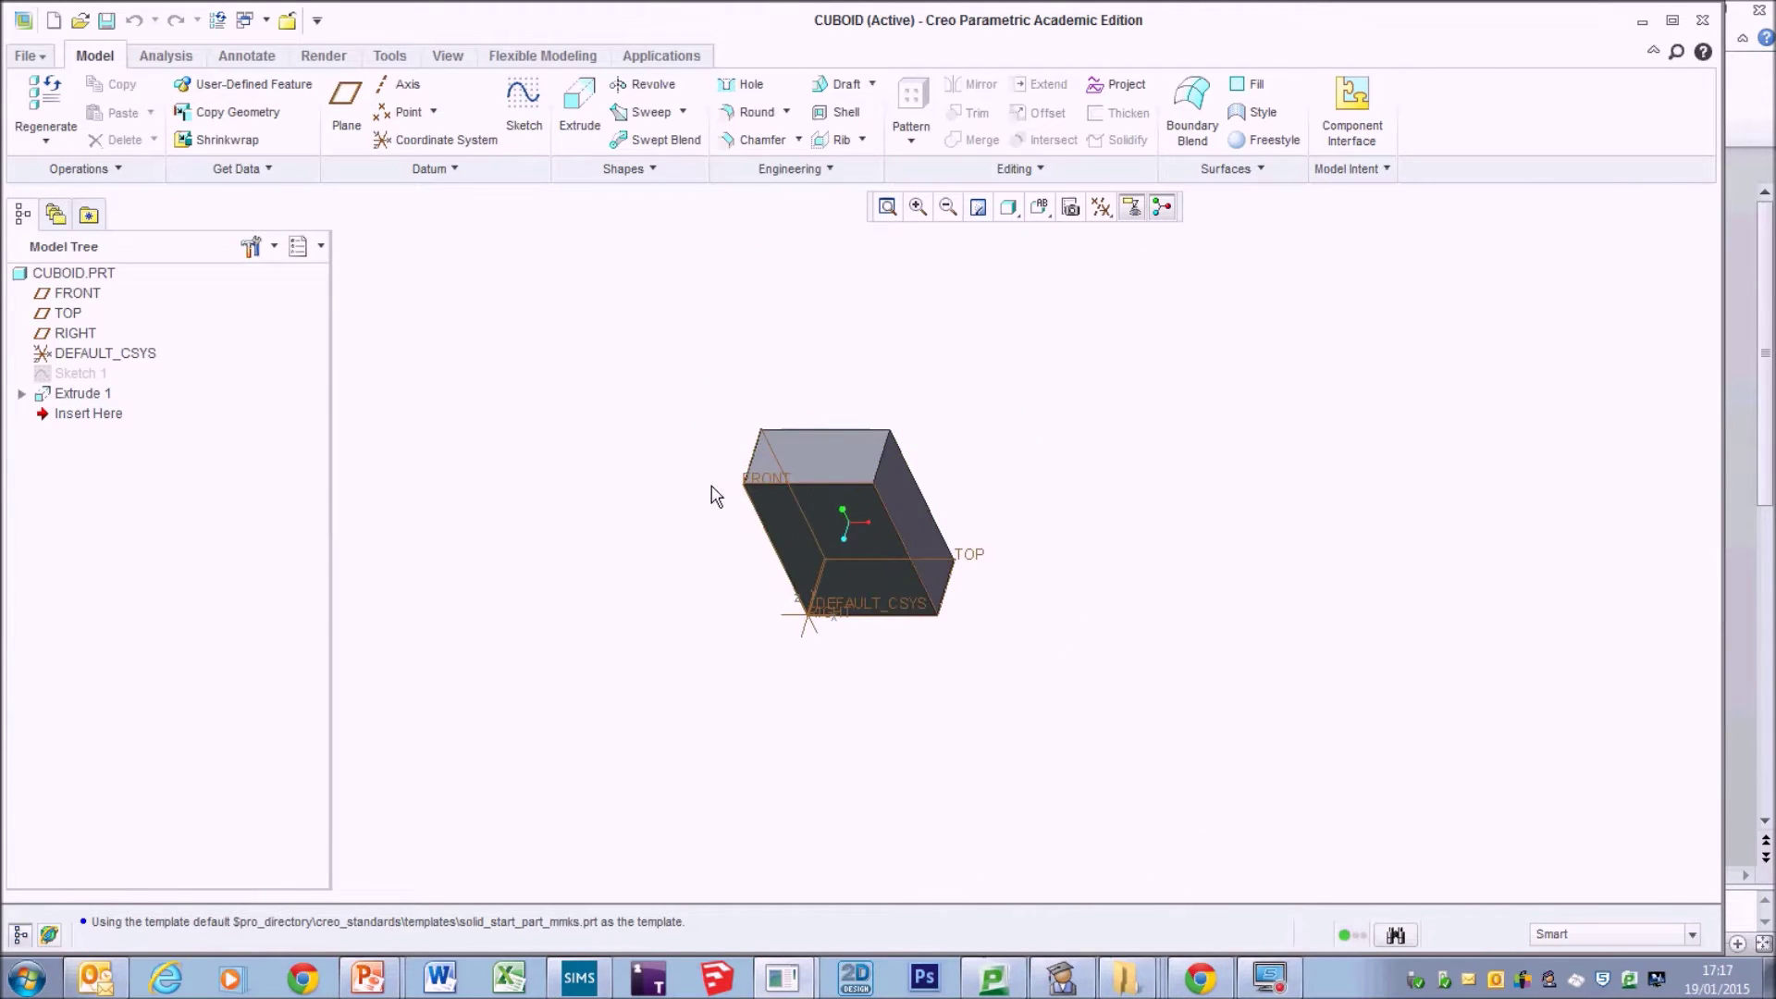
{"action": "scroll", "coordinate": [666, 547], "scroll_direction": "up", "scroll_amount": 4}
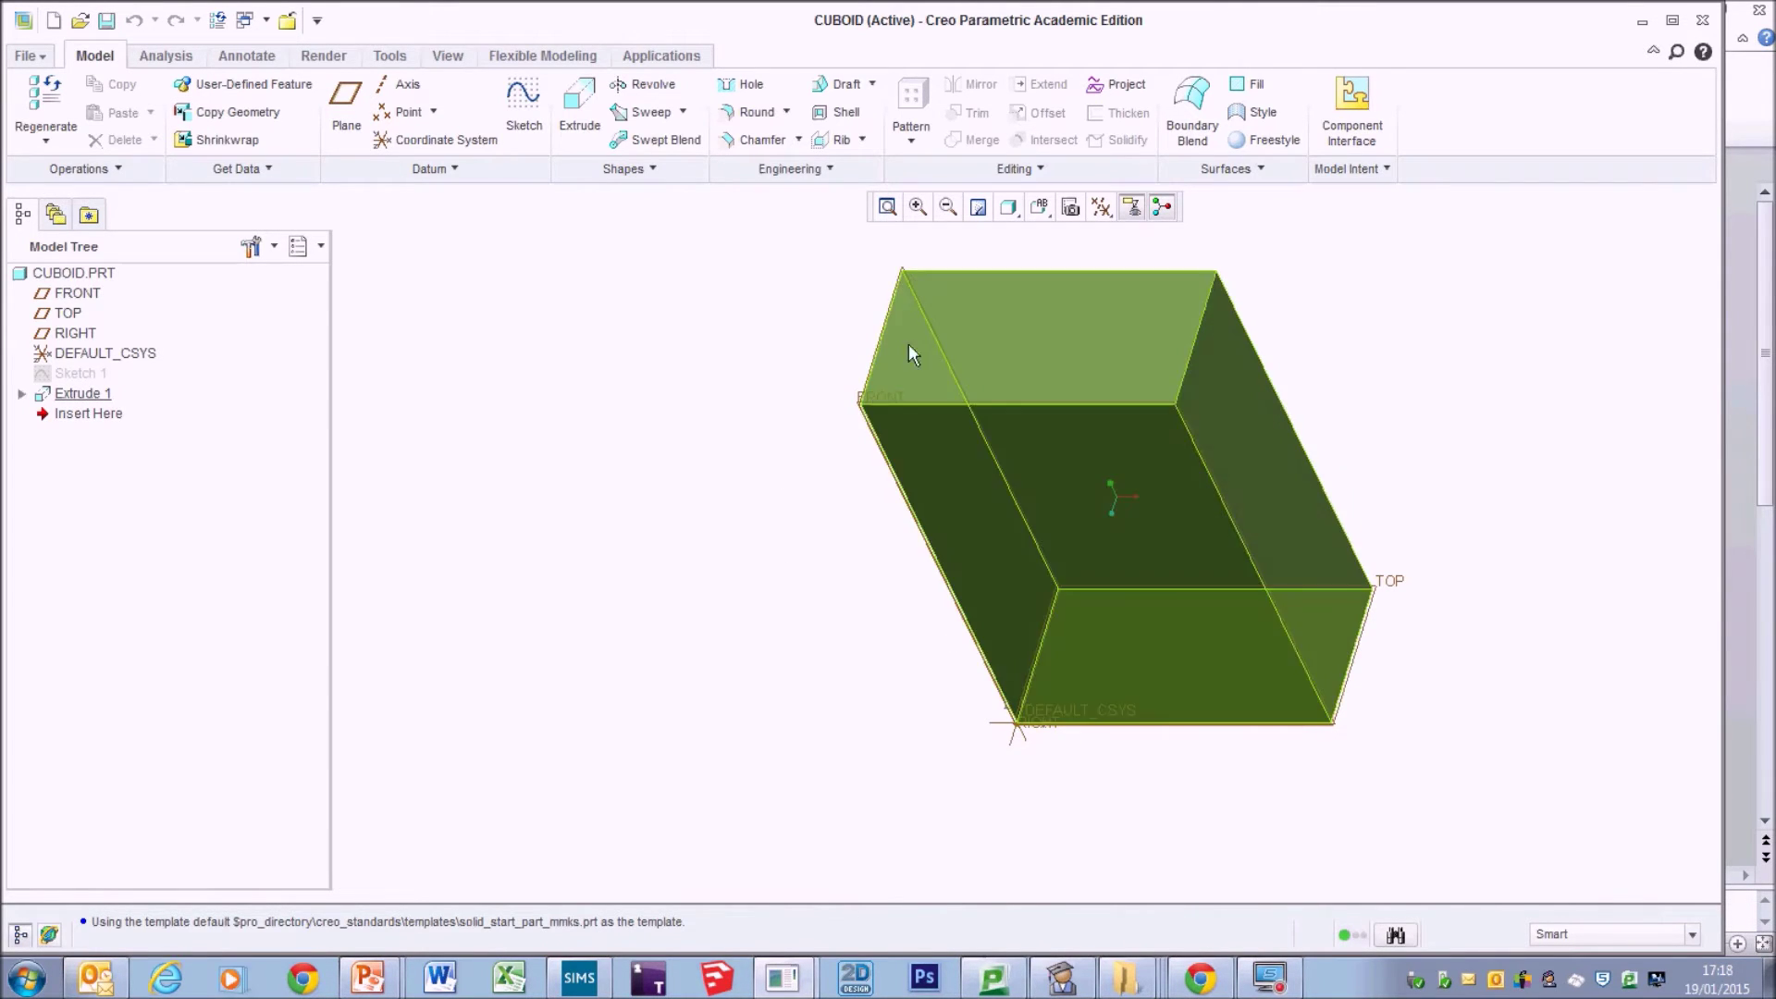
{"action": "scroll", "coordinate": [1017, 368], "scroll_direction": "up", "scroll_amount": 1}
{"action": "scroll", "coordinate": [1018, 369], "scroll_direction": "down", "scroll_amount": 1}
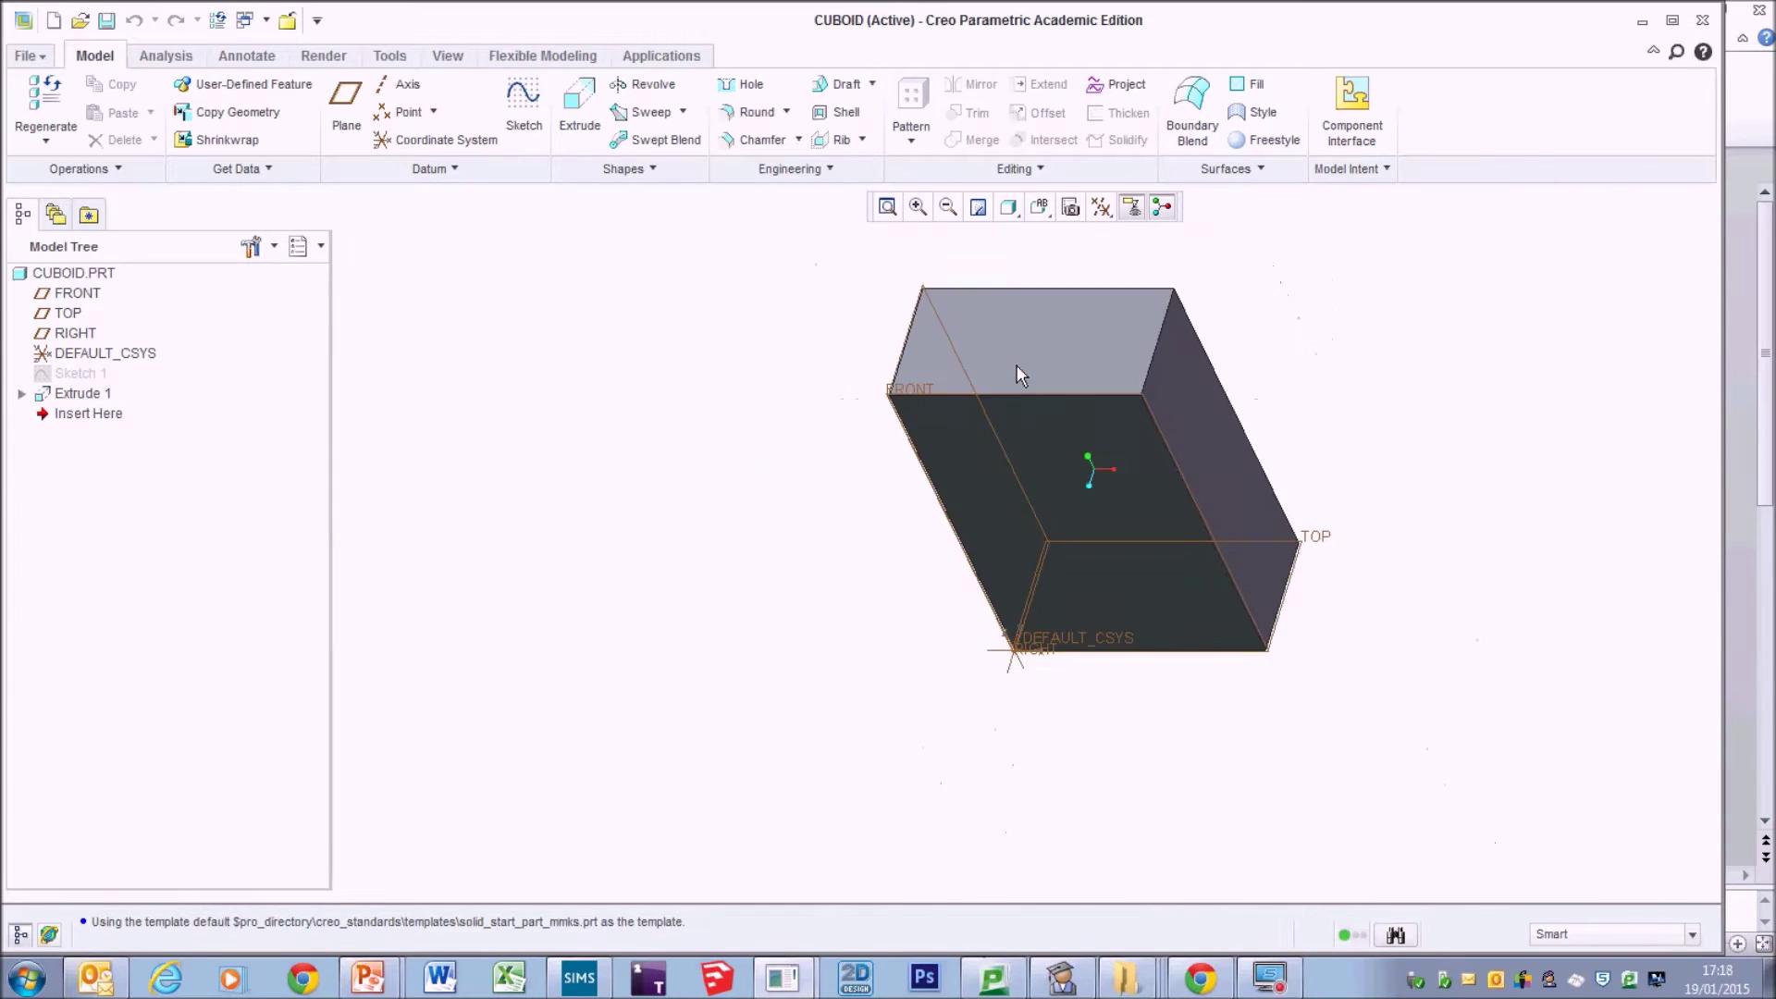
{"action": "scroll", "coordinate": [1036, 335], "scroll_direction": "up", "scroll_amount": 1}
{"action": "scroll", "coordinate": [1030, 361], "scroll_direction": "down", "scroll_amount": 1}
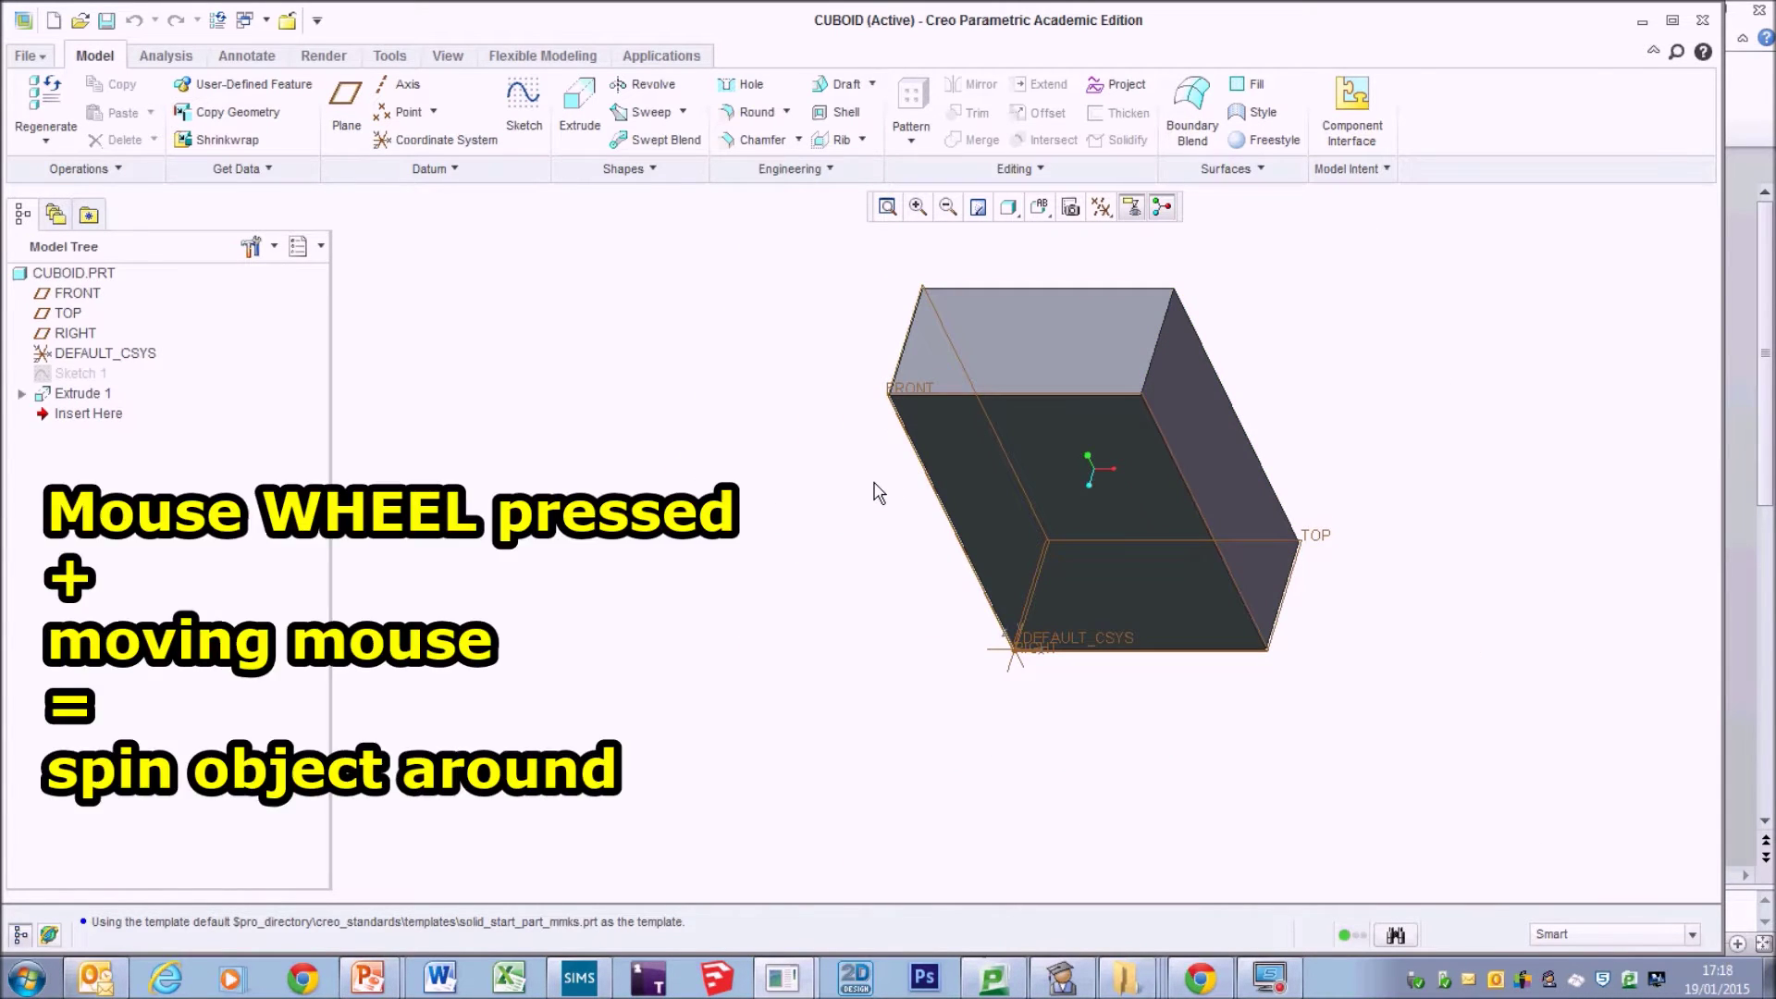
{"action": "mouse_move", "coordinate": [877, 492]}
{"action": "middle_mouse_down"}
{"action": "mouse_move", "coordinate": [896, 516]}
{"action": "mouse_move", "coordinate": [915, 440]}
{"action": "mouse_move", "coordinate": [833, 431]}
{"action": "mouse_move", "coordinate": [793, 475]}
{"action": "mouse_move", "coordinate": [840, 425]}
{"action": "mouse_move", "coordinate": [1018, 453]}
{"action": "mouse_move", "coordinate": [963, 551]}
{"action": "mouse_move", "coordinate": [1013, 653]}
{"action": "mouse_move", "coordinate": [849, 571]}
{"action": "mouse_move", "coordinate": [762, 333]}
{"action": "mouse_move", "coordinate": [581, 574]}
{"action": "mouse_move", "coordinate": [791, 522]}
{"action": "mouse_move", "coordinate": [733, 329]}
{"action": "mouse_move", "coordinate": [601, 611]}
{"action": "mouse_move", "coordinate": [692, 616]}
{"action": "mouse_move", "coordinate": [741, 579]}
{"action": "mouse_move", "coordinate": [674, 614]}
{"action": "mouse_move", "coordinate": [693, 546]}
{"action": "mouse_move", "coordinate": [719, 595]}
{"action": "mouse_move", "coordinate": [853, 546]}
{"action": "middle_mouse_up"}
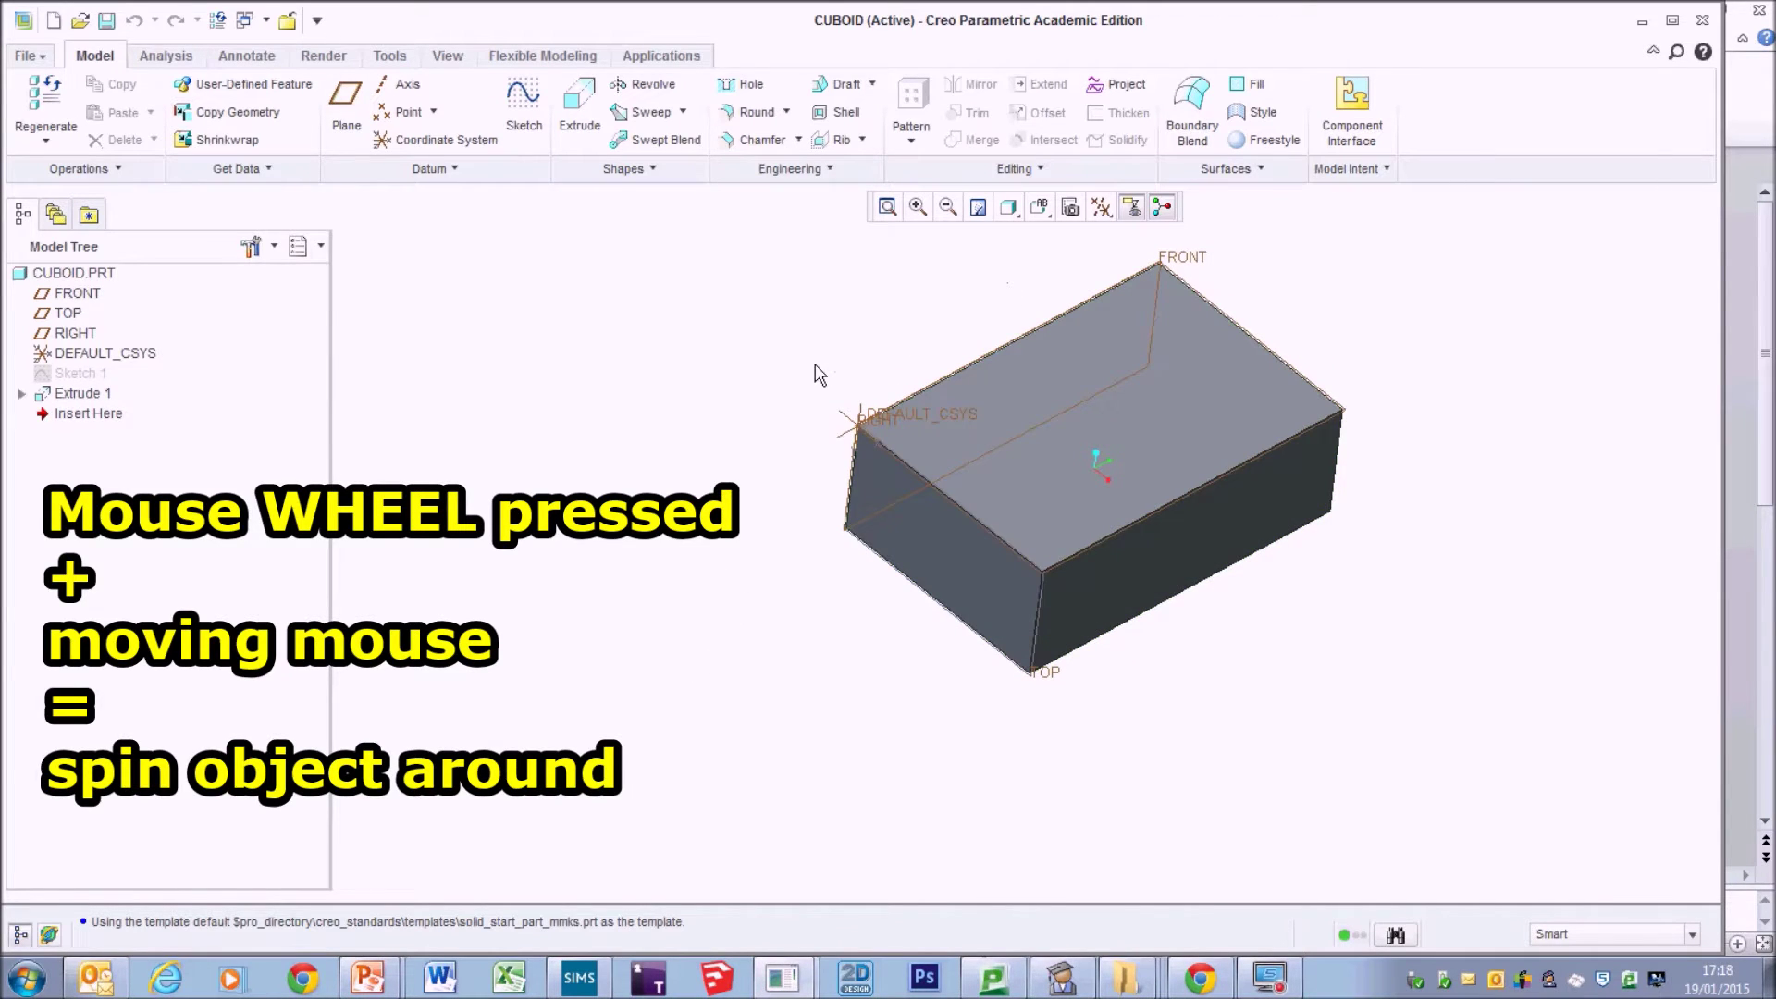
{"action": "mouse_move", "coordinate": [835, 344]}
{"action": "middle_mouse_down"}
{"action": "mouse_move", "coordinate": [741, 373]}
{"action": "mouse_move", "coordinate": [587, 337]}
{"action": "mouse_move", "coordinate": [463, 416]}
{"action": "mouse_move", "coordinate": [515, 440]}
{"action": "mouse_move", "coordinate": [575, 368]}
{"action": "mouse_move", "coordinate": [698, 460]}
{"action": "mouse_move", "coordinate": [718, 500]}
{"action": "middle_mouse_up"}
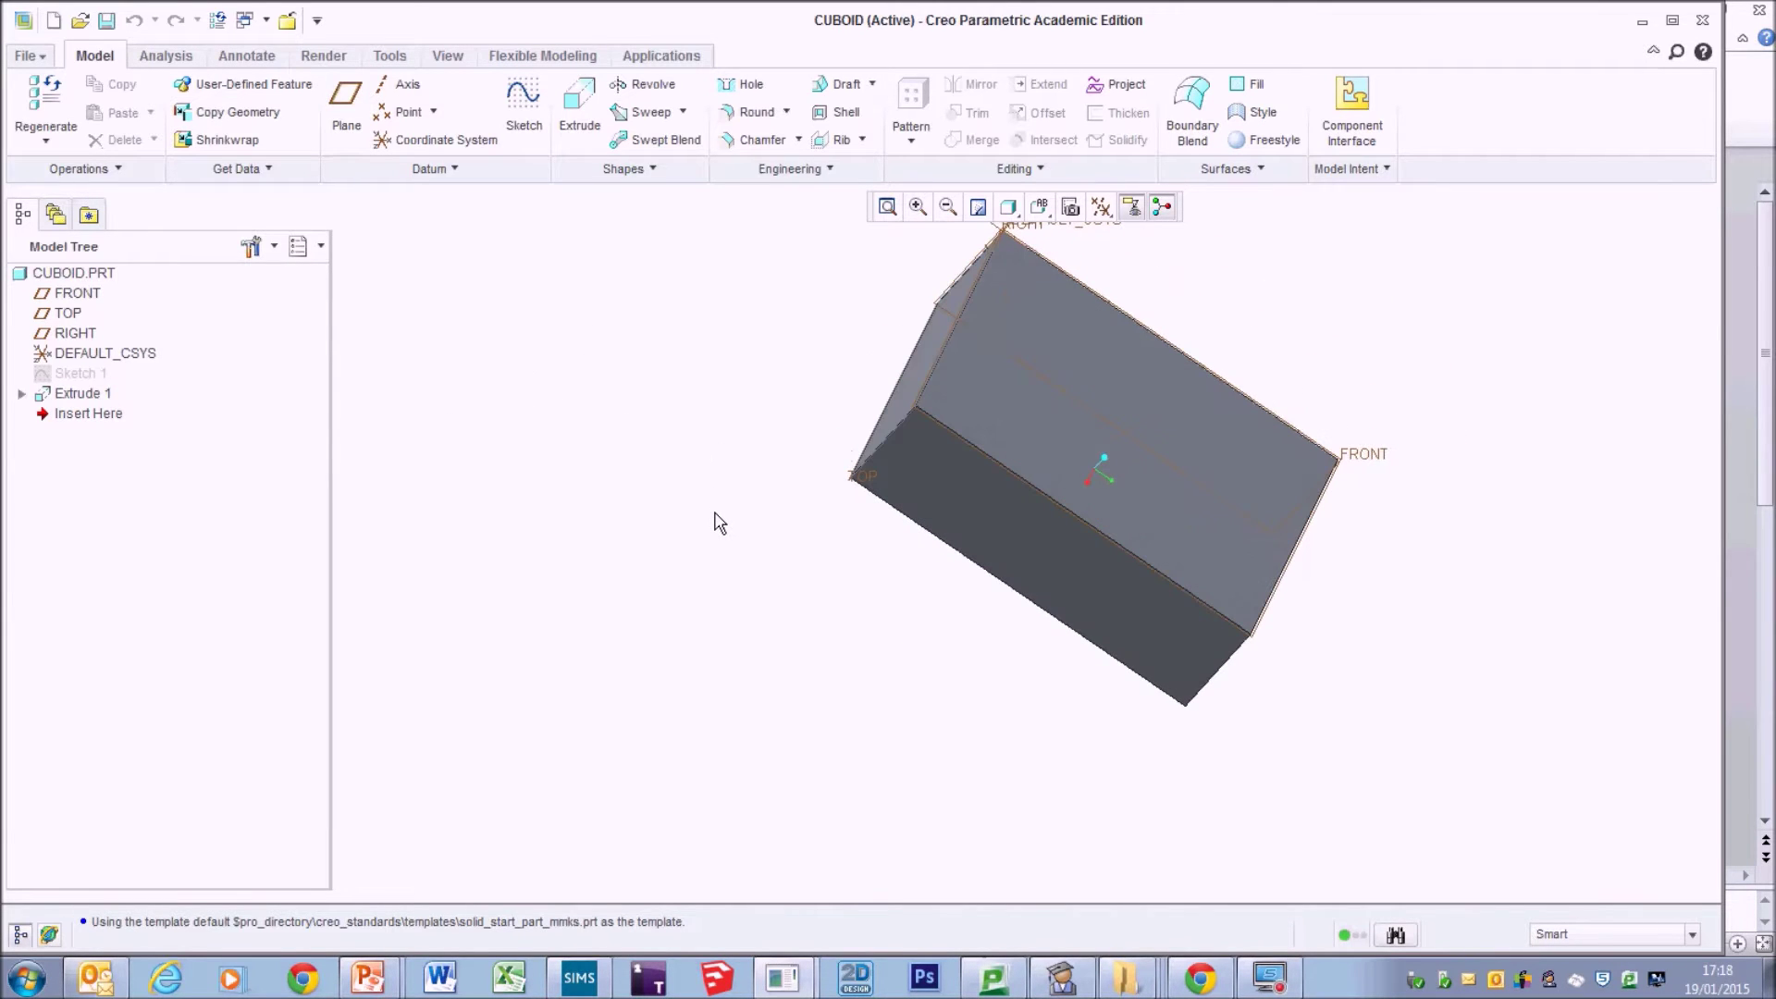
View the cuboid in the saved BOTTOM orientation refitted to the window, and switch it to the FRONT orientation.
{"action": "left_click", "coordinate": [1041, 209]}
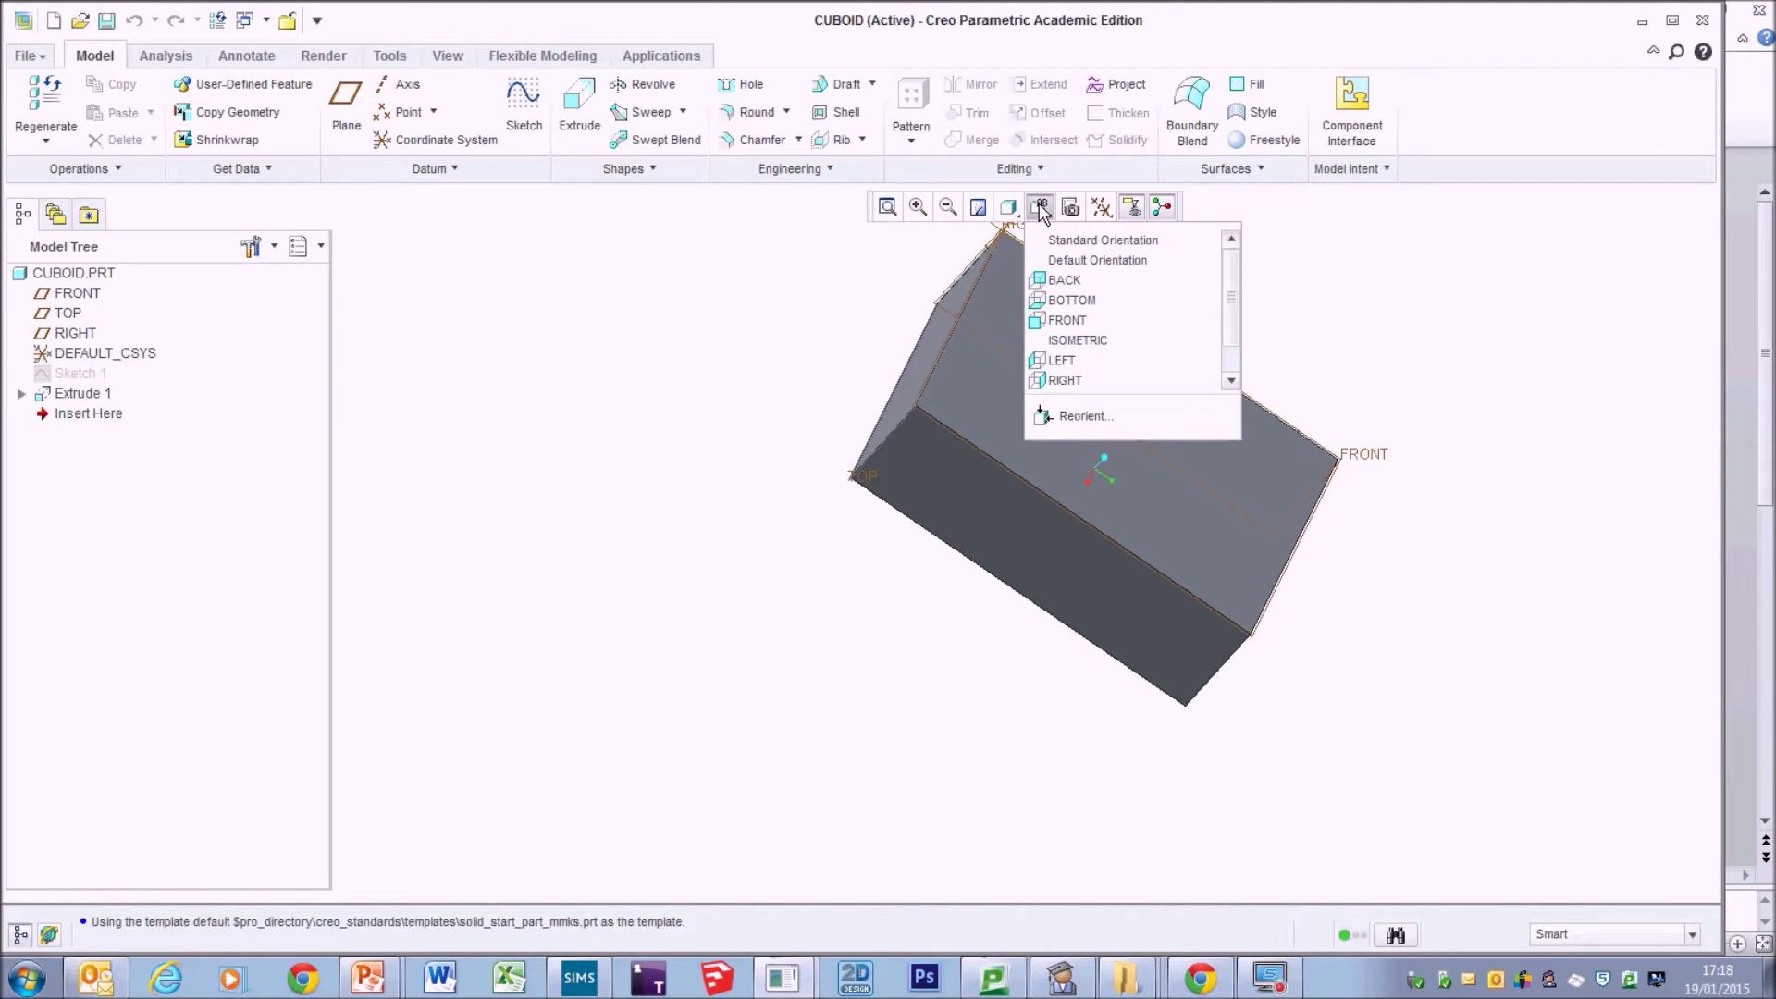
{"action": "left_click", "coordinate": [1071, 301]}
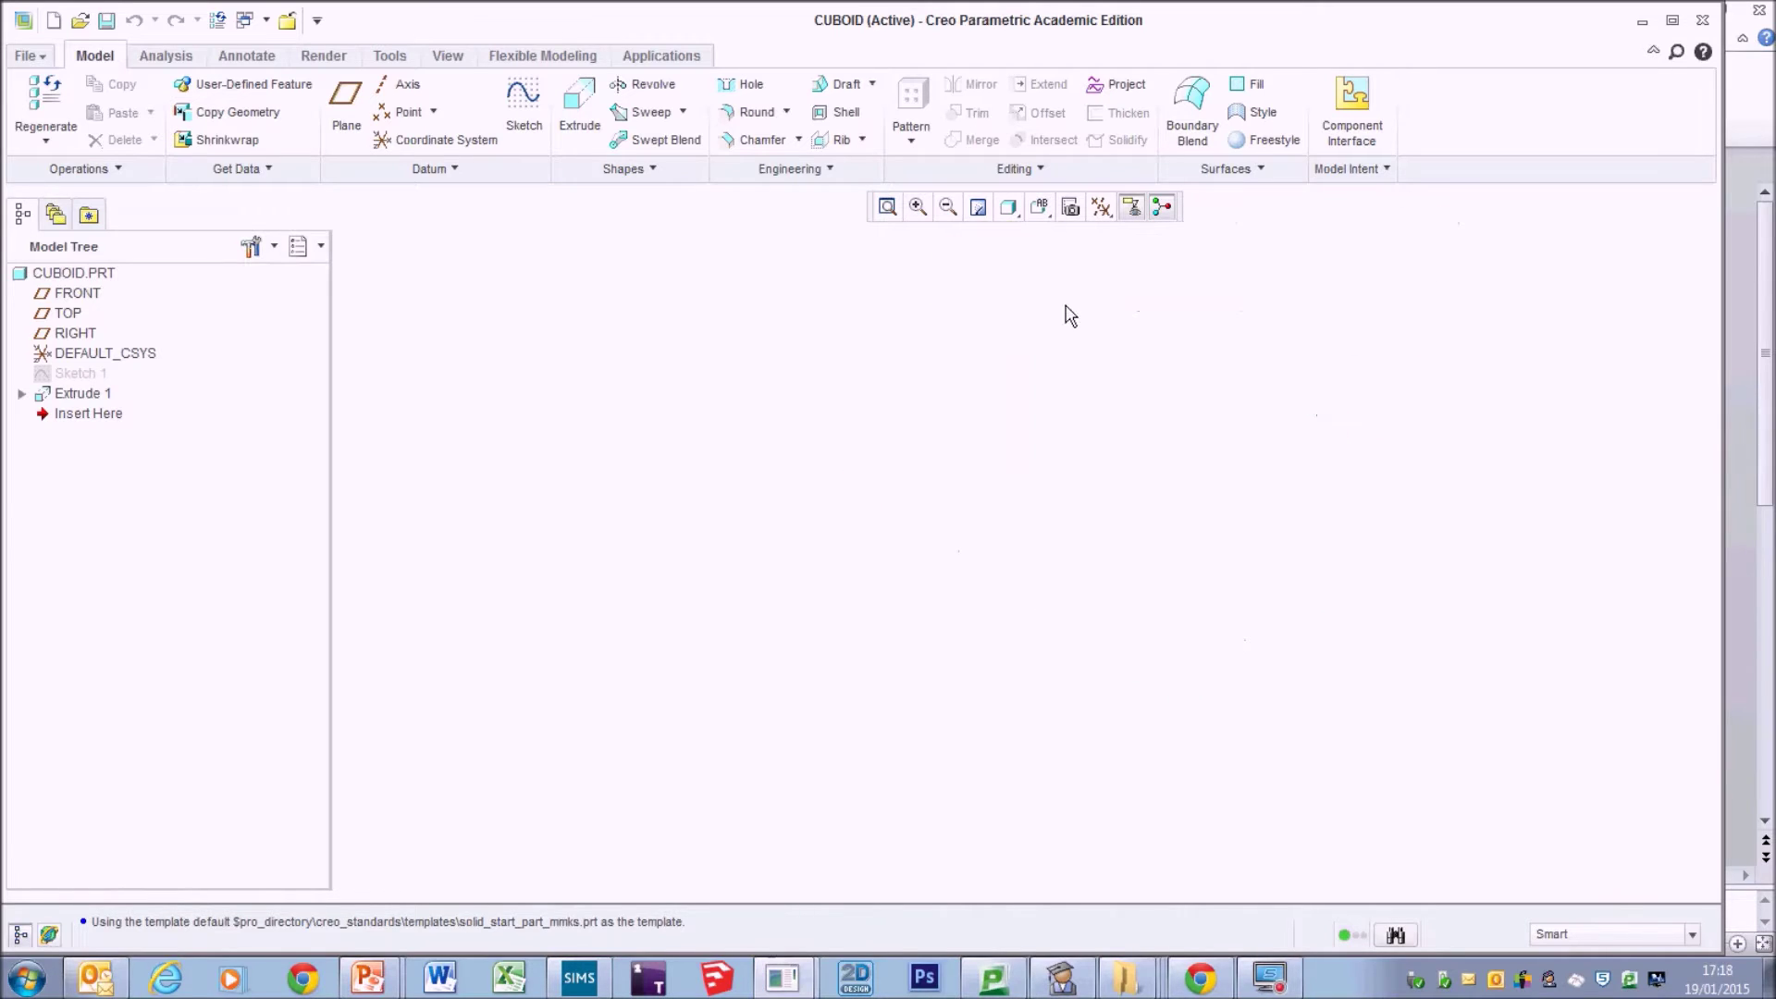
{"action": "left_click", "coordinate": [886, 207]}
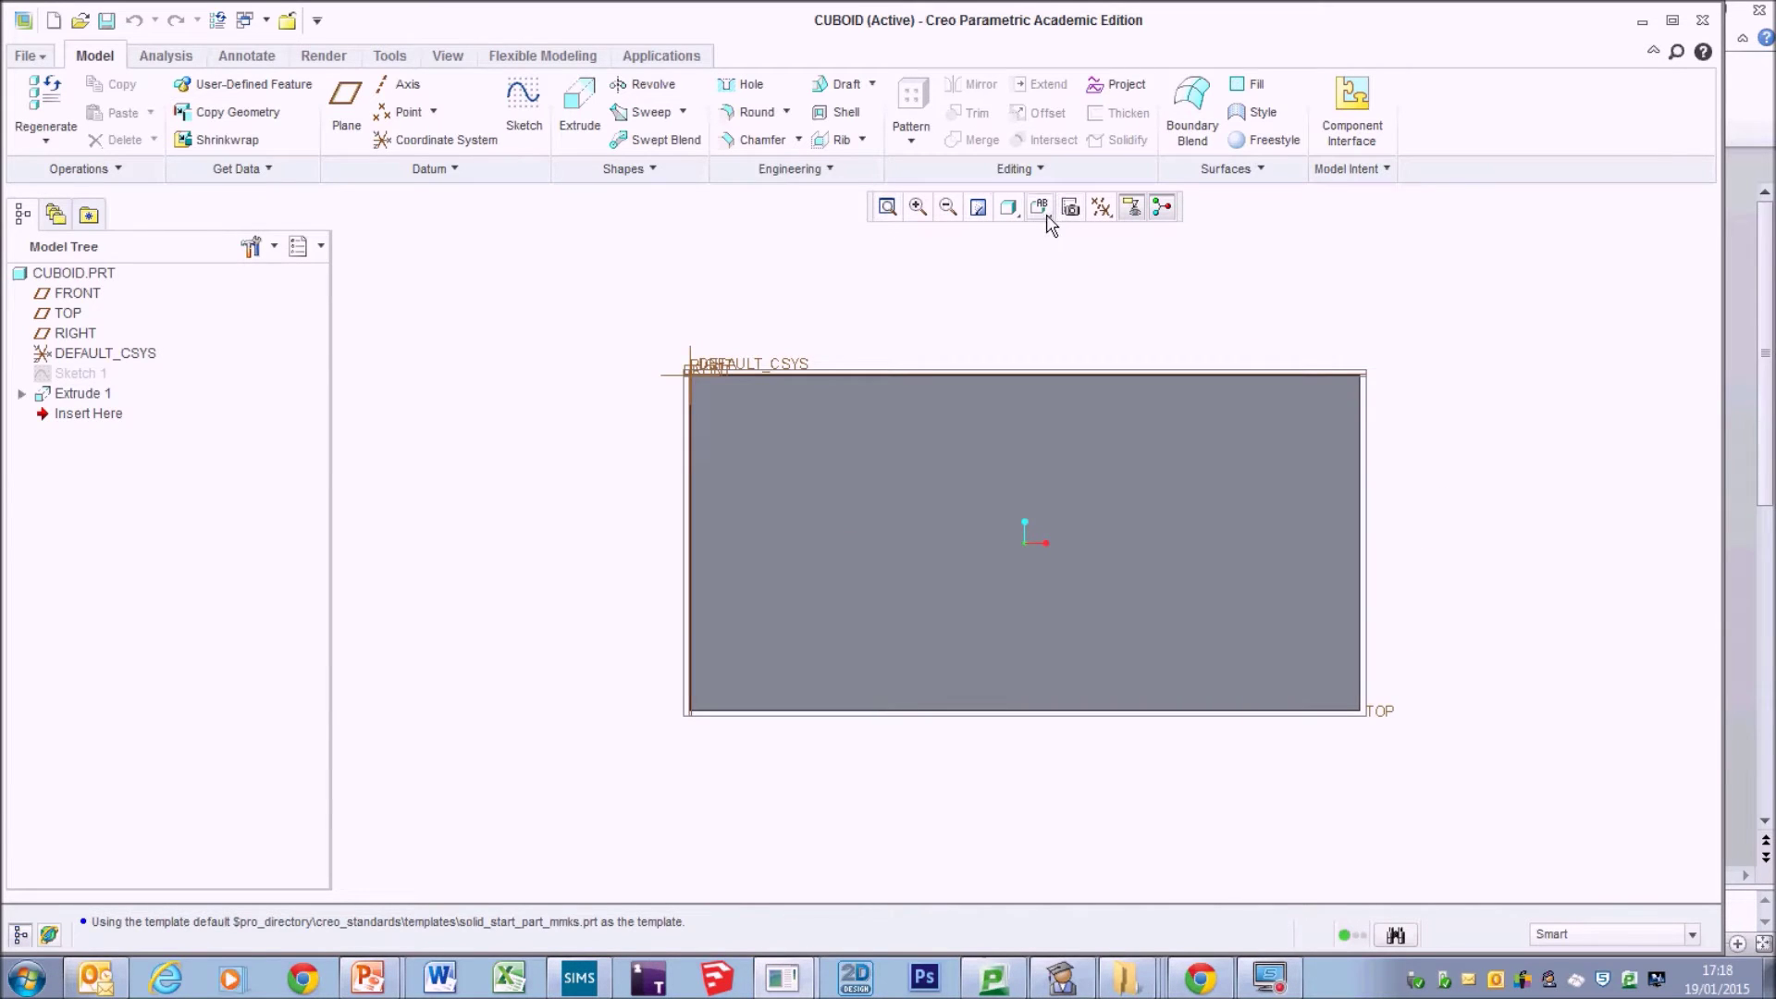
{"action": "left_click", "coordinate": [1041, 209]}
{"action": "left_click", "coordinate": [1068, 322]}
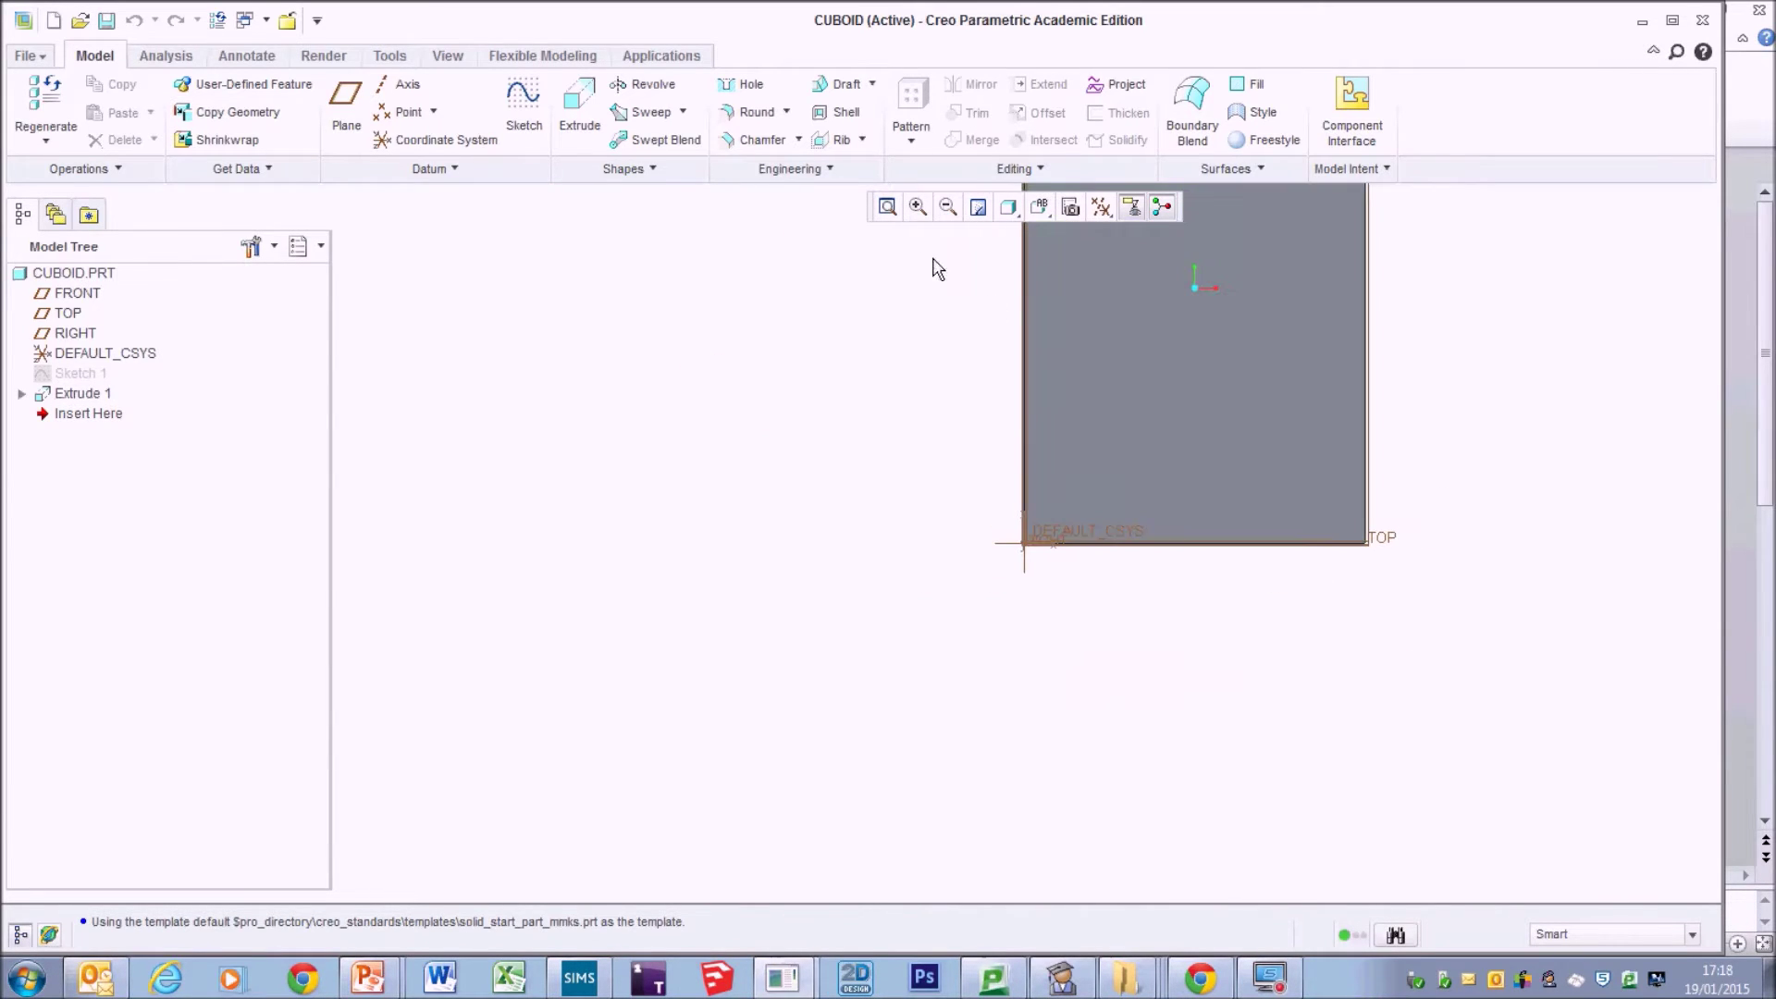
View the cuboid in the saved isometric and side-on orientations, refitting it to the window for each orientation.
{"action": "left_click", "coordinate": [886, 207]}
{"action": "left_click", "coordinate": [1040, 207]}
{"action": "left_click", "coordinate": [1075, 341]}
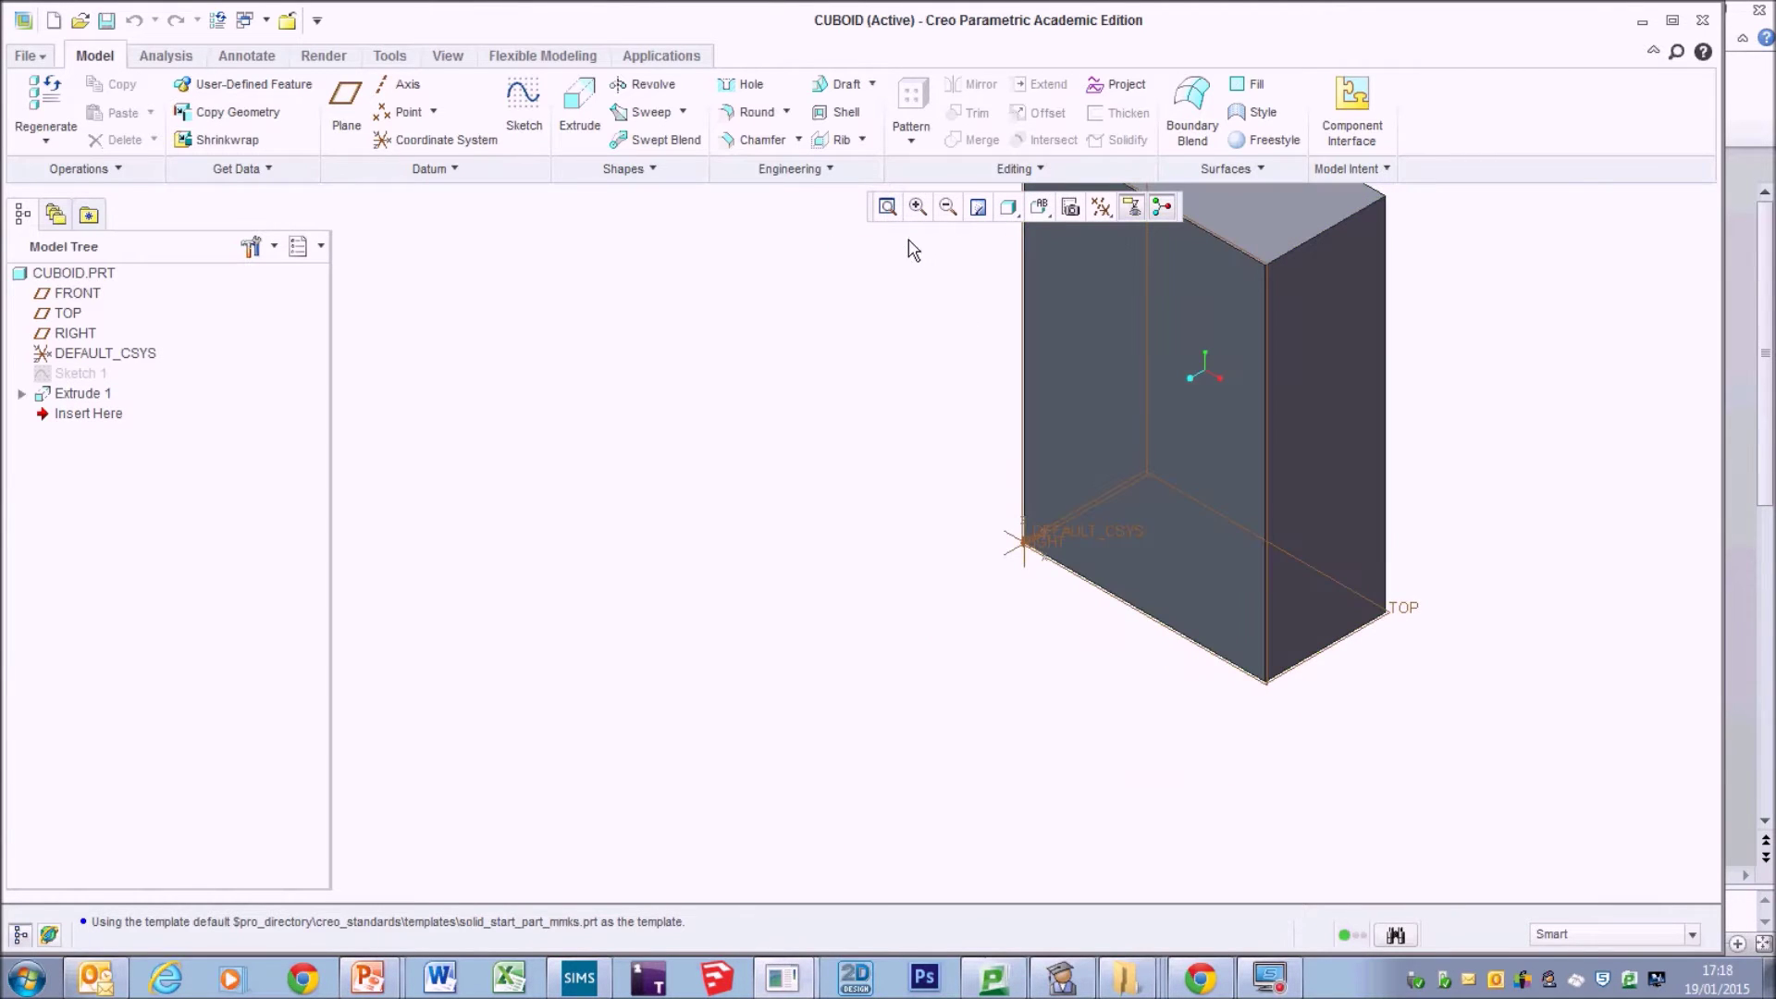
{"action": "left_click", "coordinate": [886, 209]}
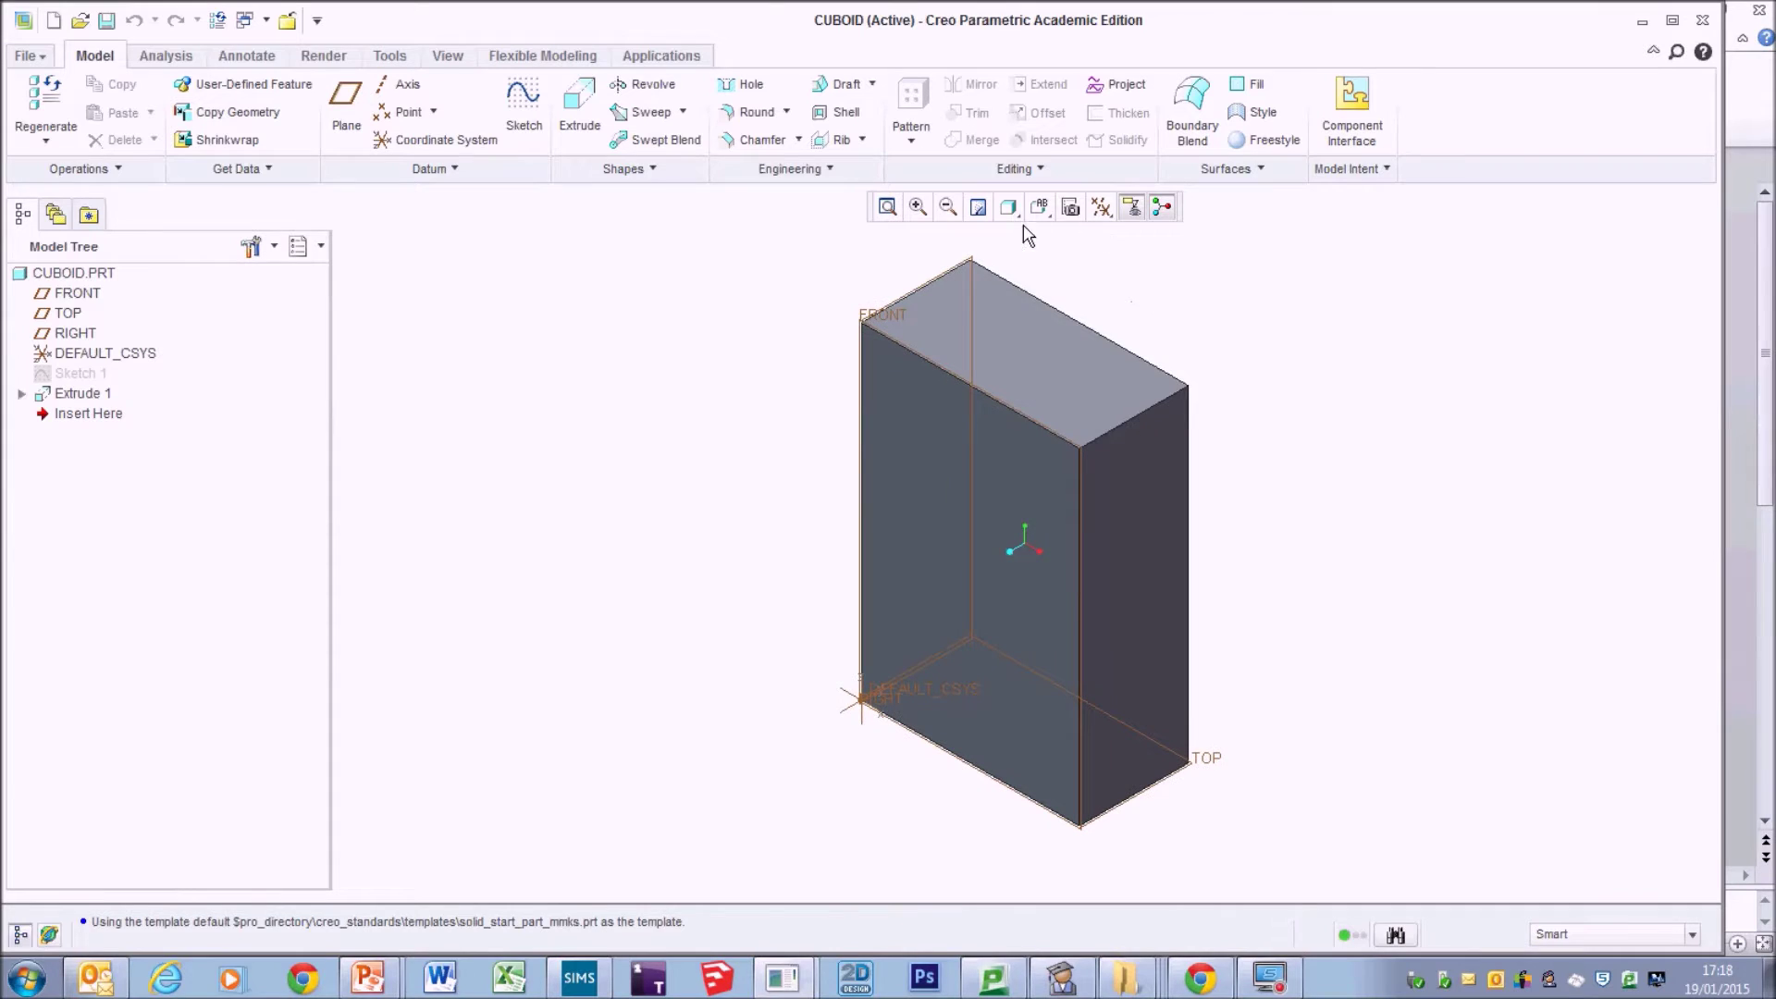
{"action": "left_click", "coordinate": [1039, 207]}
{"action": "left_click", "coordinate": [1071, 387]}
{"action": "left_click", "coordinate": [887, 207]}
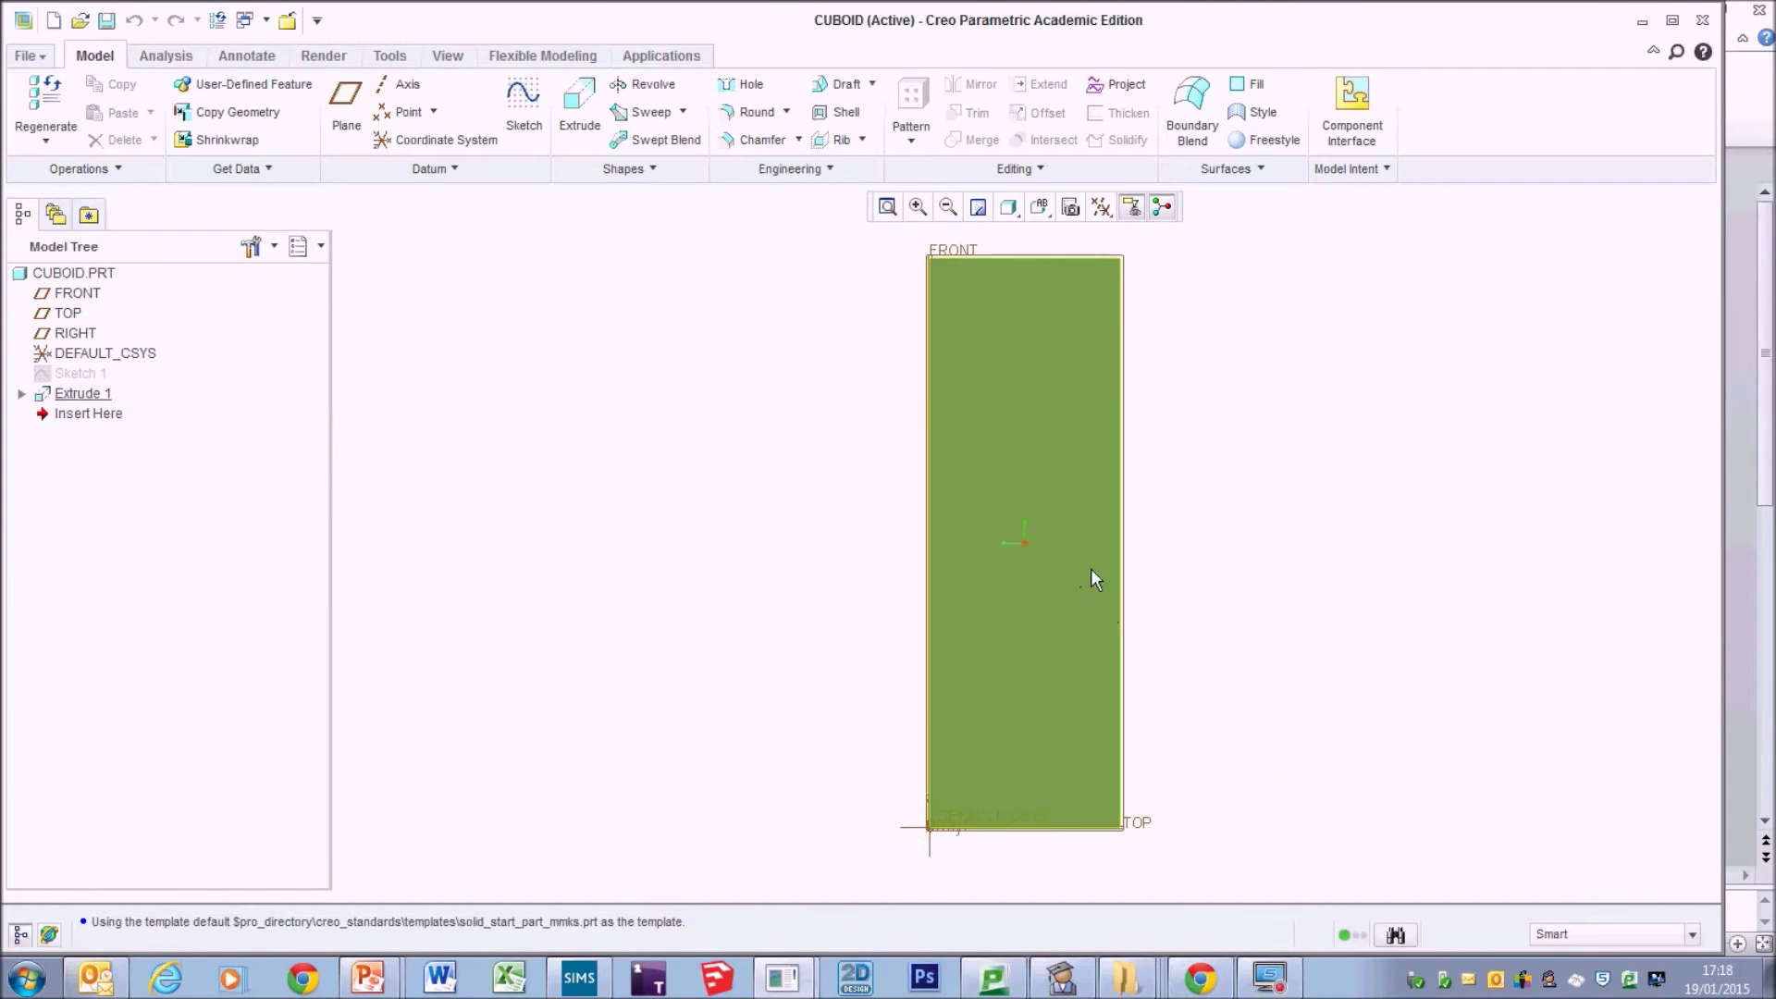
Return the cuboid to its default orientation and inspect it by zooming in and out, spinning and tilting it.
{"action": "key", "text": "ctrl+d"}
{"action": "scroll", "coordinate": [1298, 601], "scroll_direction": "up", "scroll_amount": 3}
{"action": "scroll", "coordinate": [1298, 607], "scroll_direction": "down", "scroll_amount": 3}
{"action": "middle_click_drag", "start_coordinate": [1221, 555], "coordinate": [1307, 506]}
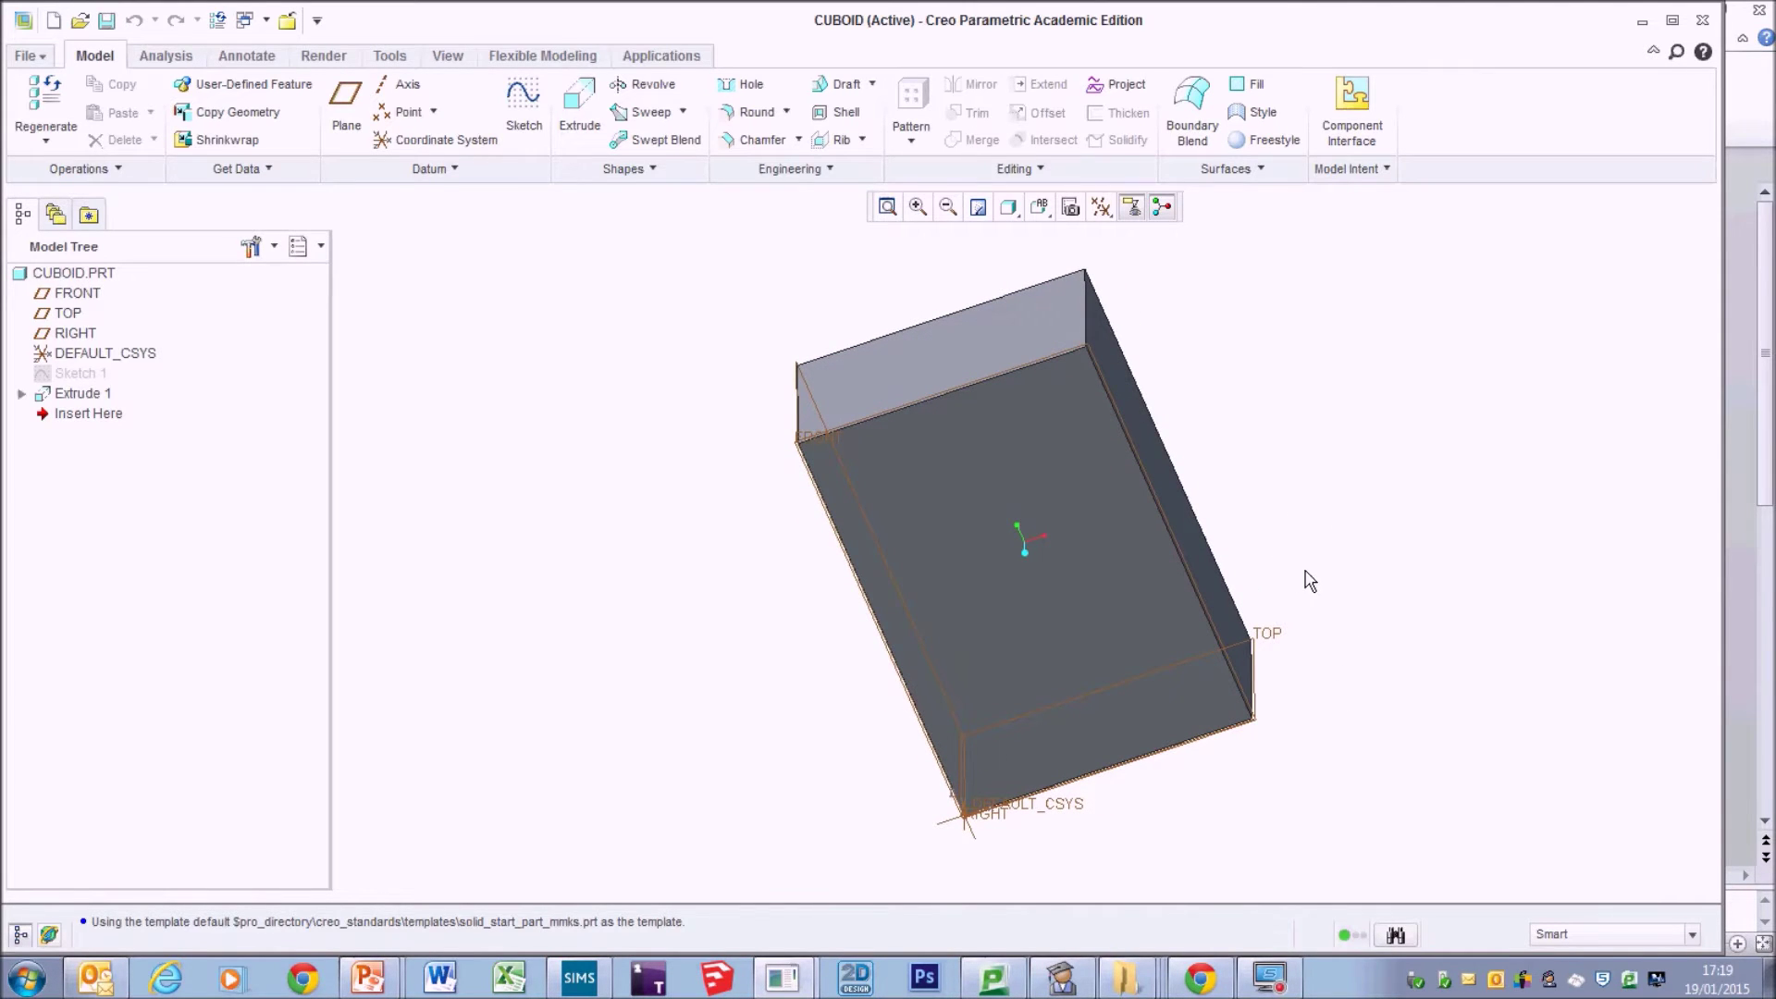
{"action": "mouse_move", "coordinate": [1367, 592]}
{"action": "middle_mouse_down"}
{"action": "mouse_move", "coordinate": [1070, 591]}
{"action": "mouse_move", "coordinate": [1328, 694]}
{"action": "mouse_move", "coordinate": [1535, 464]}
{"action": "mouse_move", "coordinate": [1369, 571]}
{"action": "mouse_move", "coordinate": [1521, 563]}
{"action": "mouse_move", "coordinate": [1225, 587]}
{"action": "mouse_move", "coordinate": [1257, 741]}
{"action": "mouse_move", "coordinate": [1261, 504]}
{"action": "middle_mouse_up"}
{"action": "mouse_move", "coordinate": [1161, 545]}
{"action": "middle_mouse_down"}
{"action": "mouse_move", "coordinate": [1150, 519]}
{"action": "mouse_move", "coordinate": [1212, 477]}
{"action": "mouse_move", "coordinate": [1153, 519]}
{"action": "mouse_move", "coordinate": [1209, 487]}
{"action": "mouse_move", "coordinate": [1156, 503]}
{"action": "mouse_move", "coordinate": [1163, 430]}
{"action": "mouse_move", "coordinate": [1202, 459]}
{"action": "mouse_move", "coordinate": [1156, 464]}
{"action": "middle_mouse_up"}
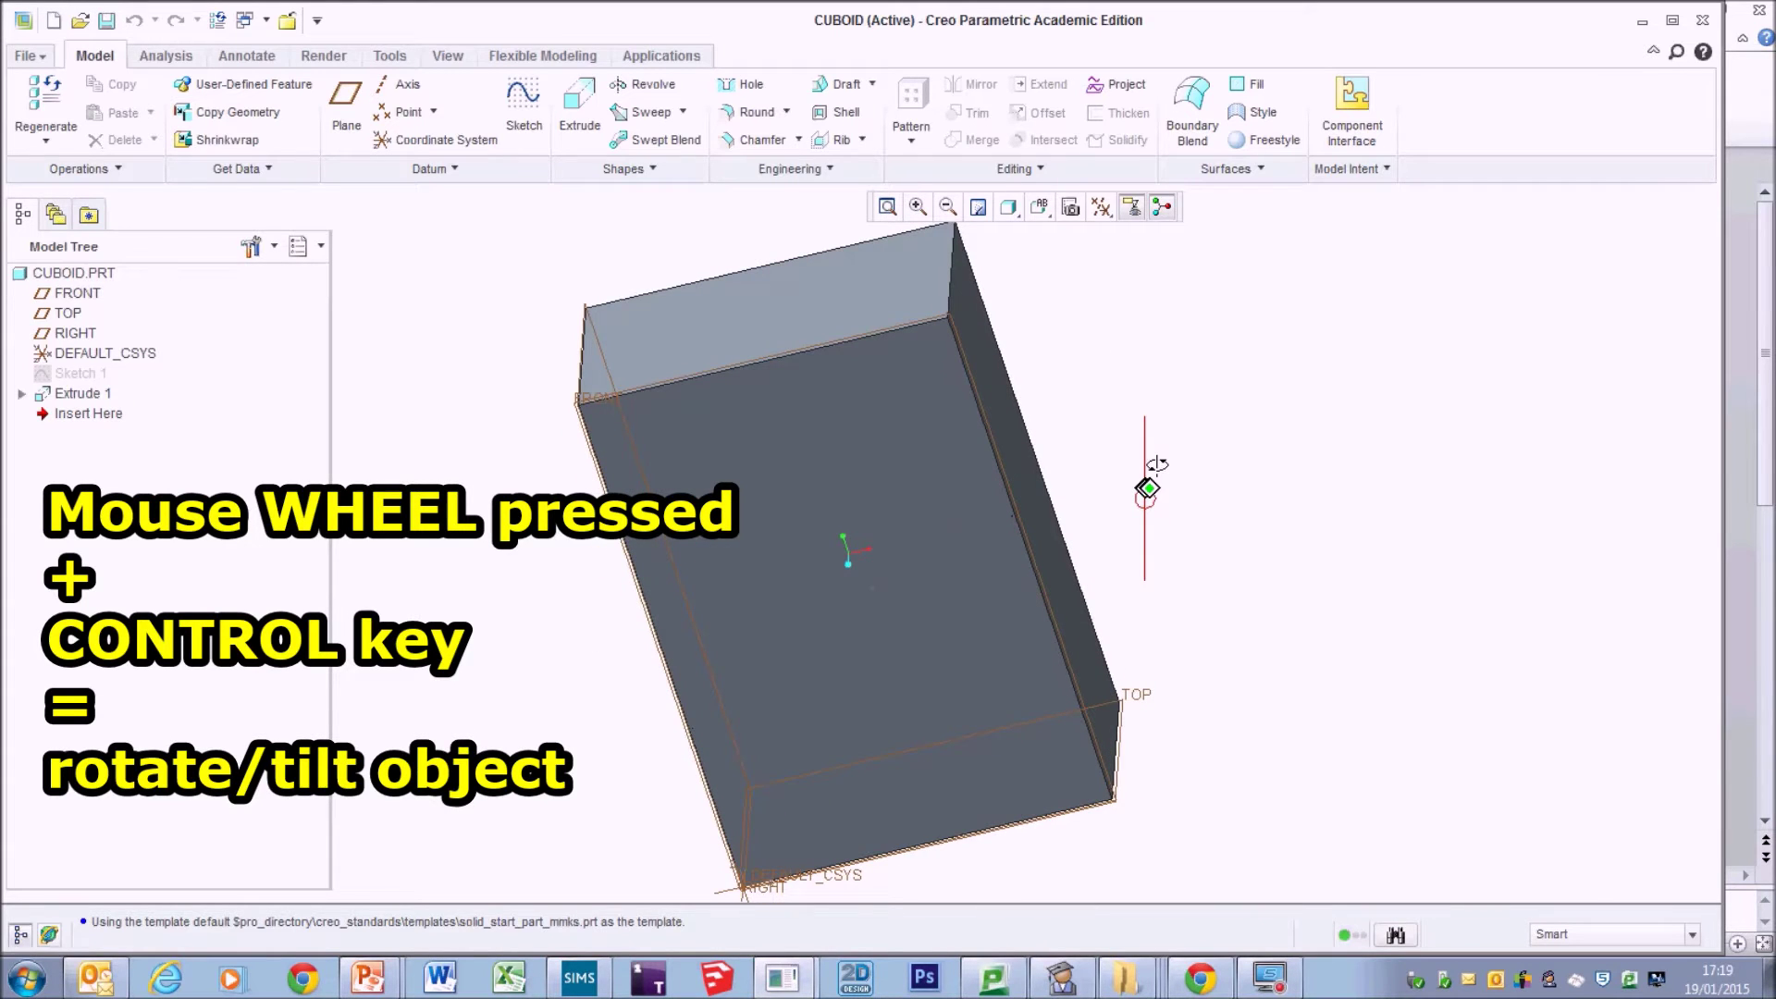
{"action": "scroll", "coordinate": [1122, 505], "scroll_direction": "down", "scroll_amount": 3}
{"action": "scroll", "coordinate": [1122, 505], "scroll_direction": "up", "scroll_amount": 4}
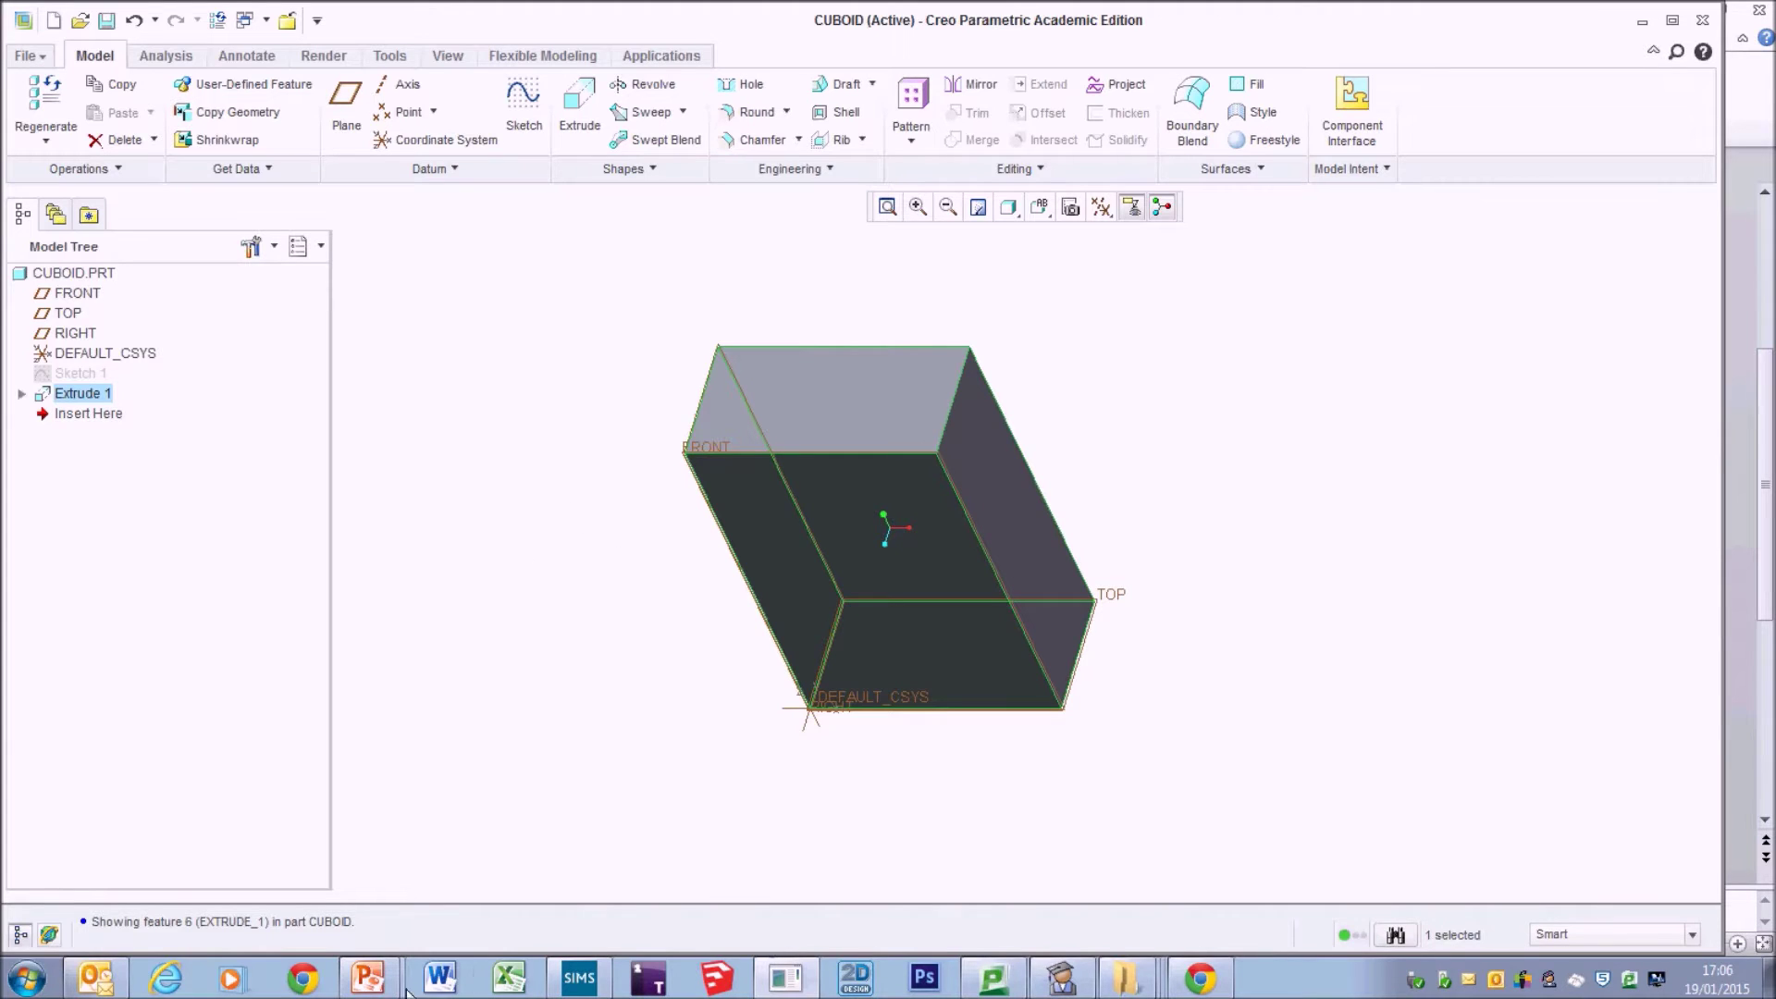
Switch to the PowerPoint worksheet and paste the copied Creo screenshot onto slide 1 as a picture.
{"action": "left_click", "coordinate": [398, 942]}
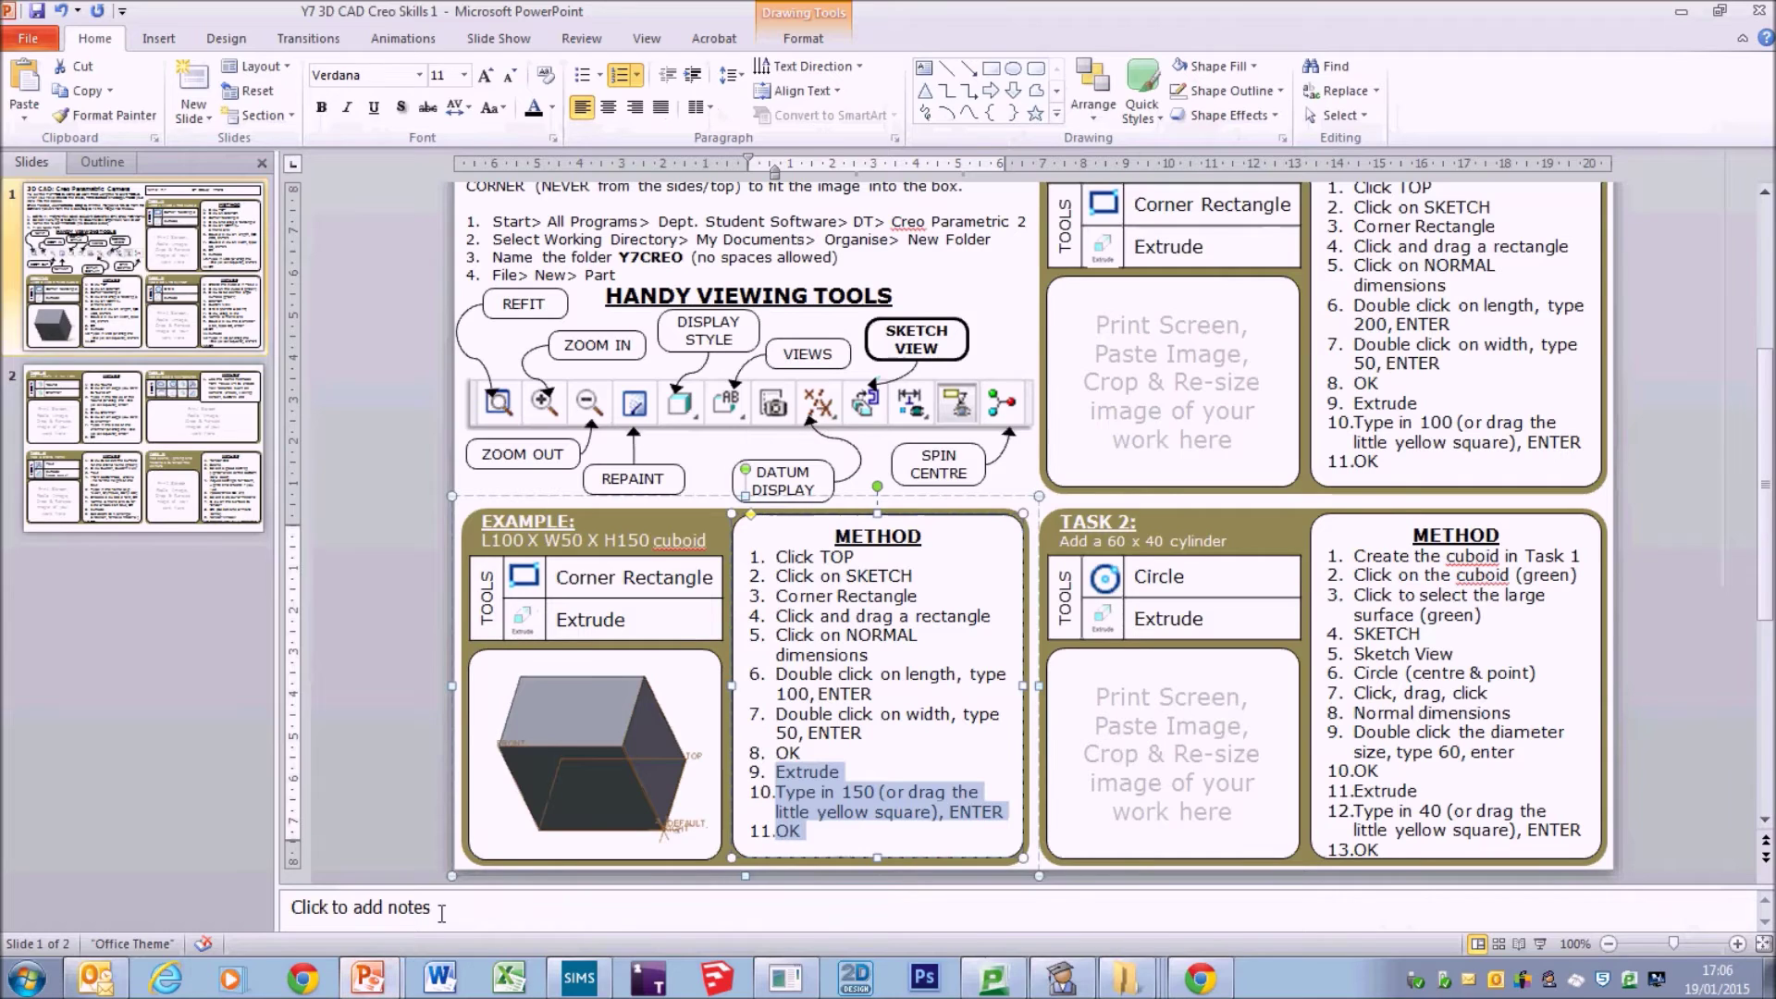
{"action": "left_click", "coordinate": [380, 576]}
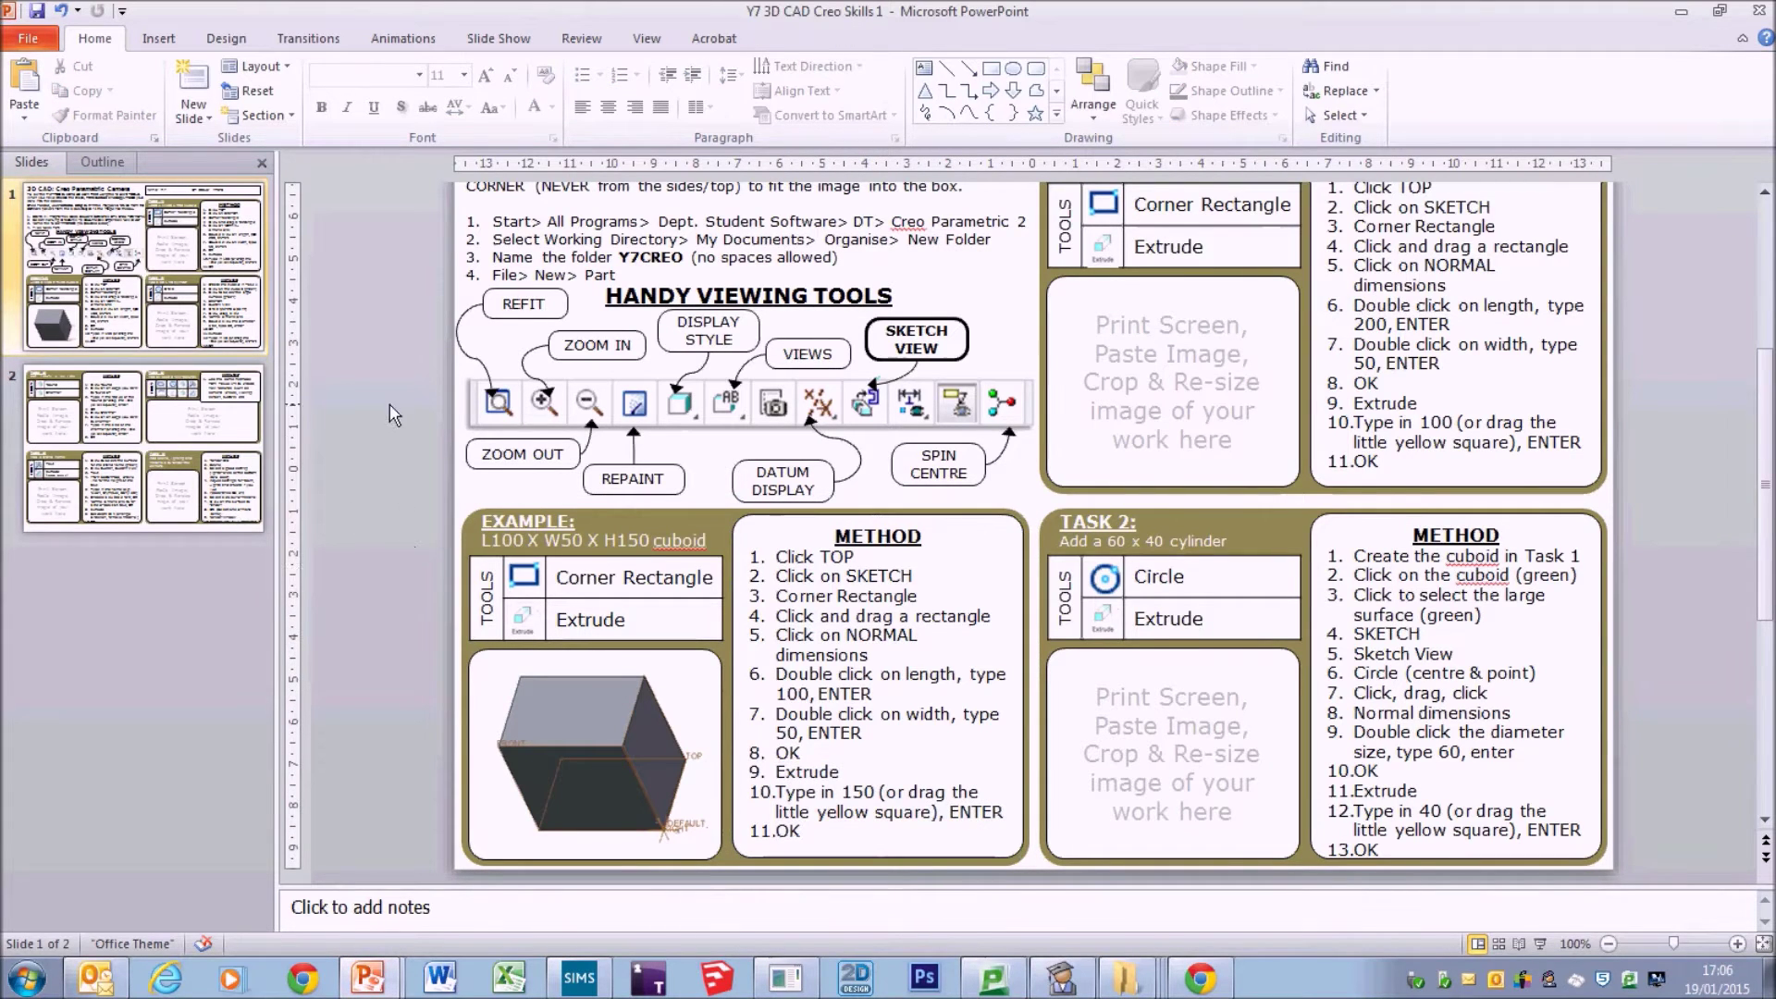
{"action": "scroll", "coordinate": [408, 443], "scroll_direction": "up", "scroll_amount": 1}
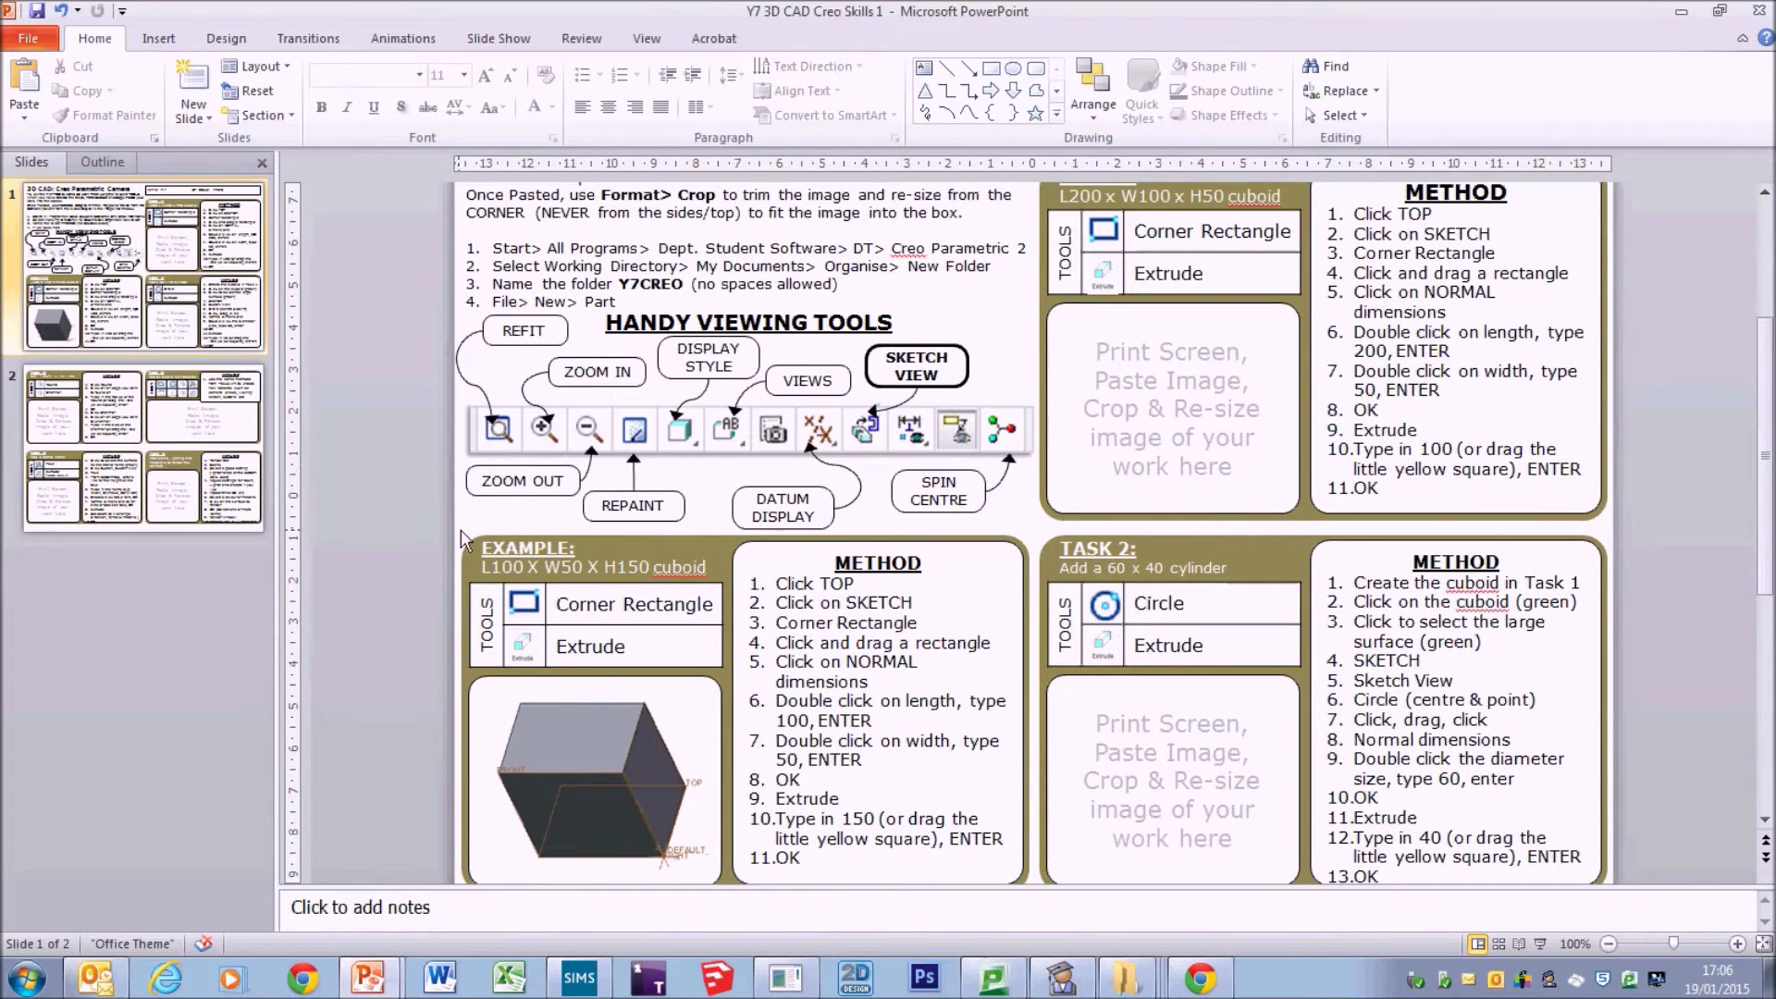
{"action": "right_click", "coordinate": [400, 499]}
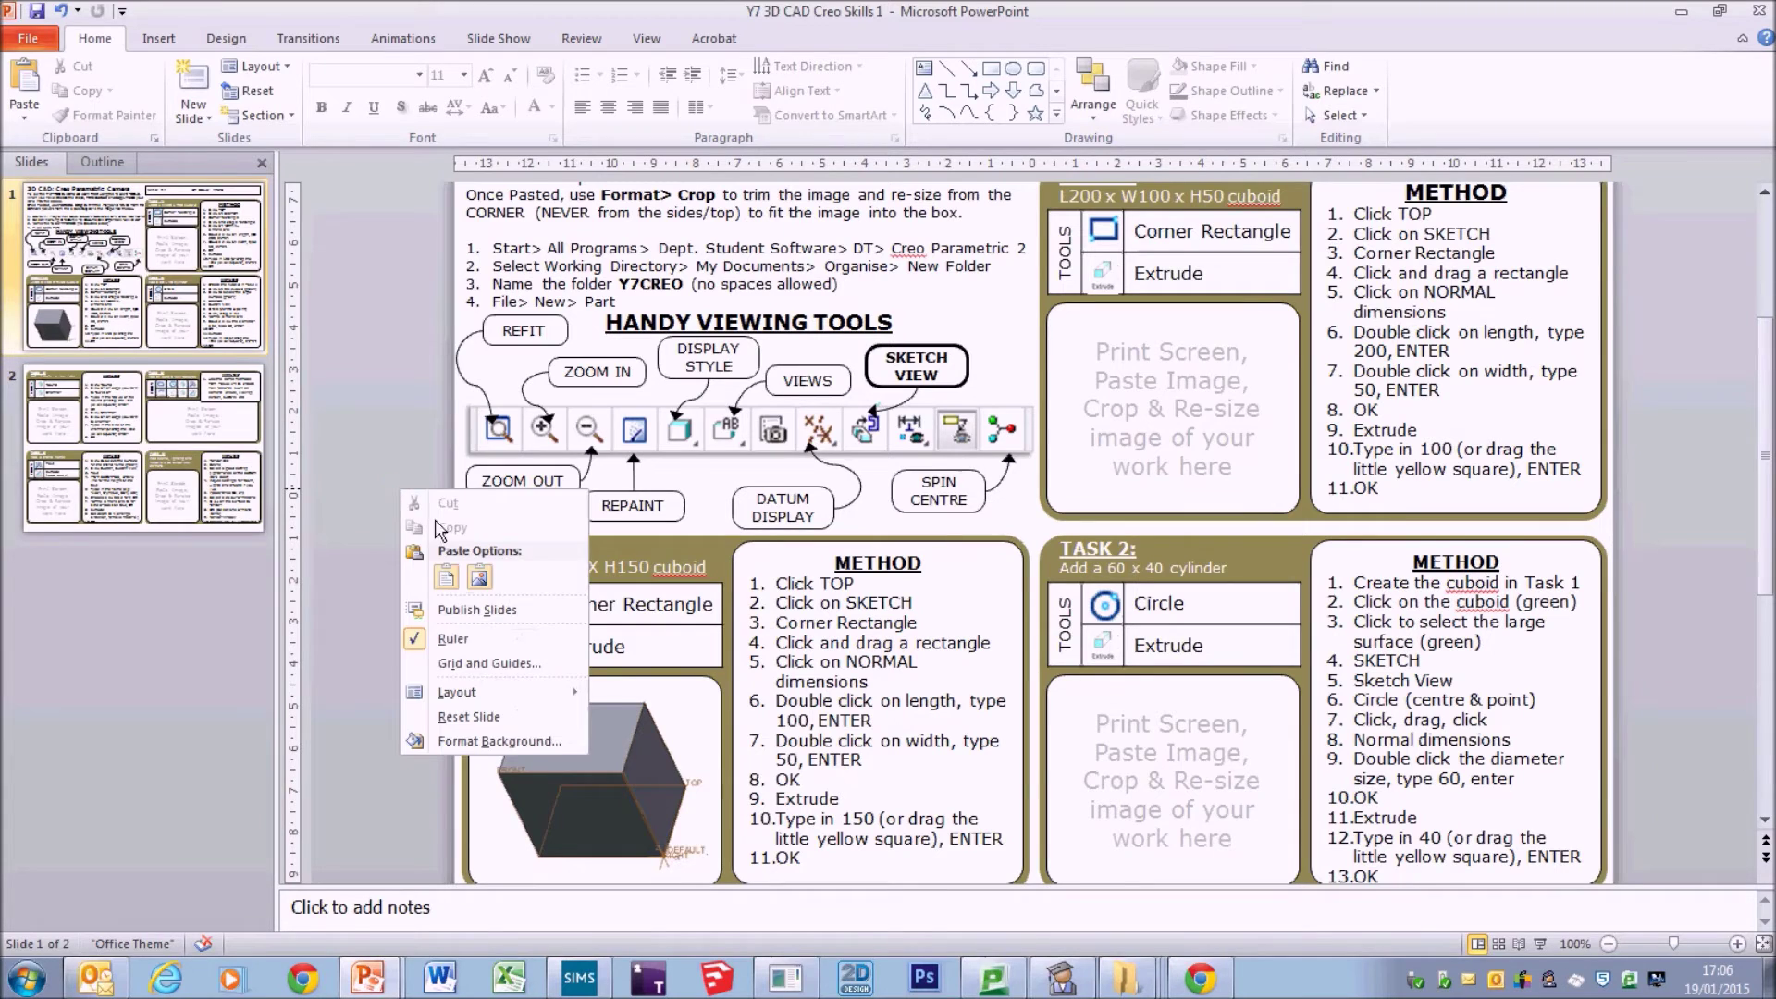
{"action": "left_click", "coordinate": [484, 585]}
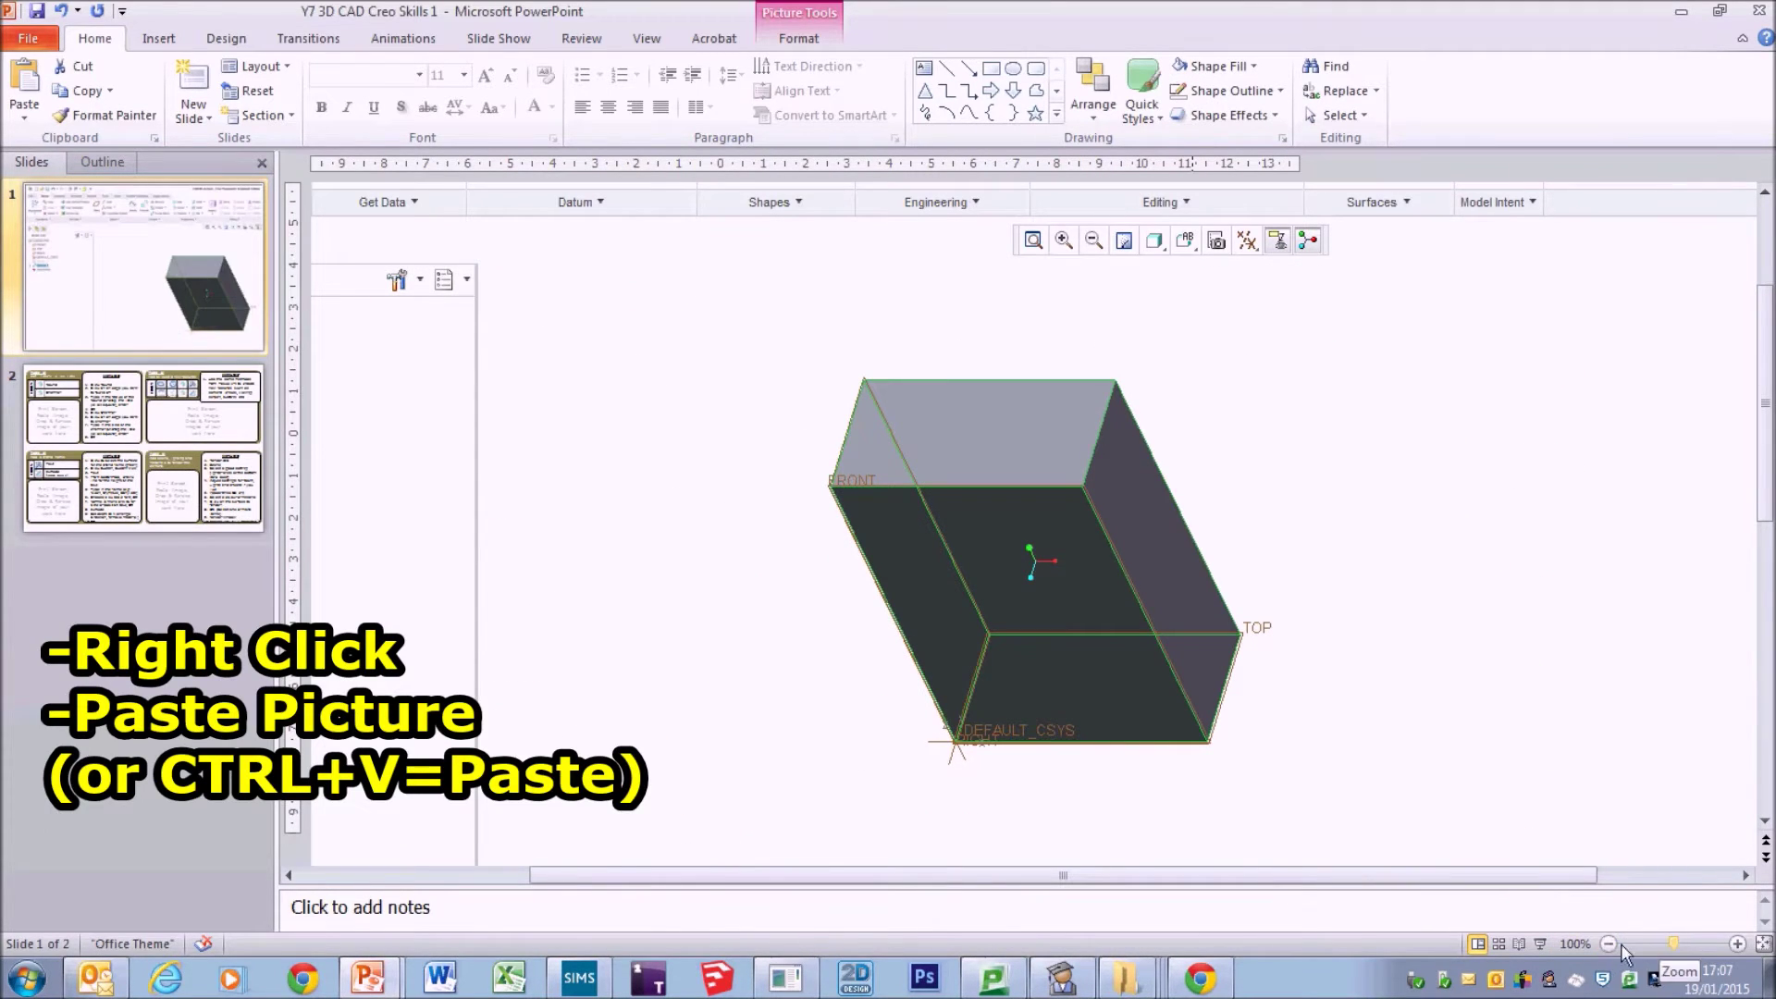
With the slide at 50% zoom, move the oversized pasted screenshot so that it lies over the worksheet.
{"action": "left_click", "coordinate": [1609, 944]}
{"action": "left_click", "coordinate": [1608, 944]}
{"action": "left_click", "coordinate": [1608, 944]}
{"action": "left_click", "coordinate": [1609, 945]}
{"action": "left_click", "coordinate": [1609, 944]}
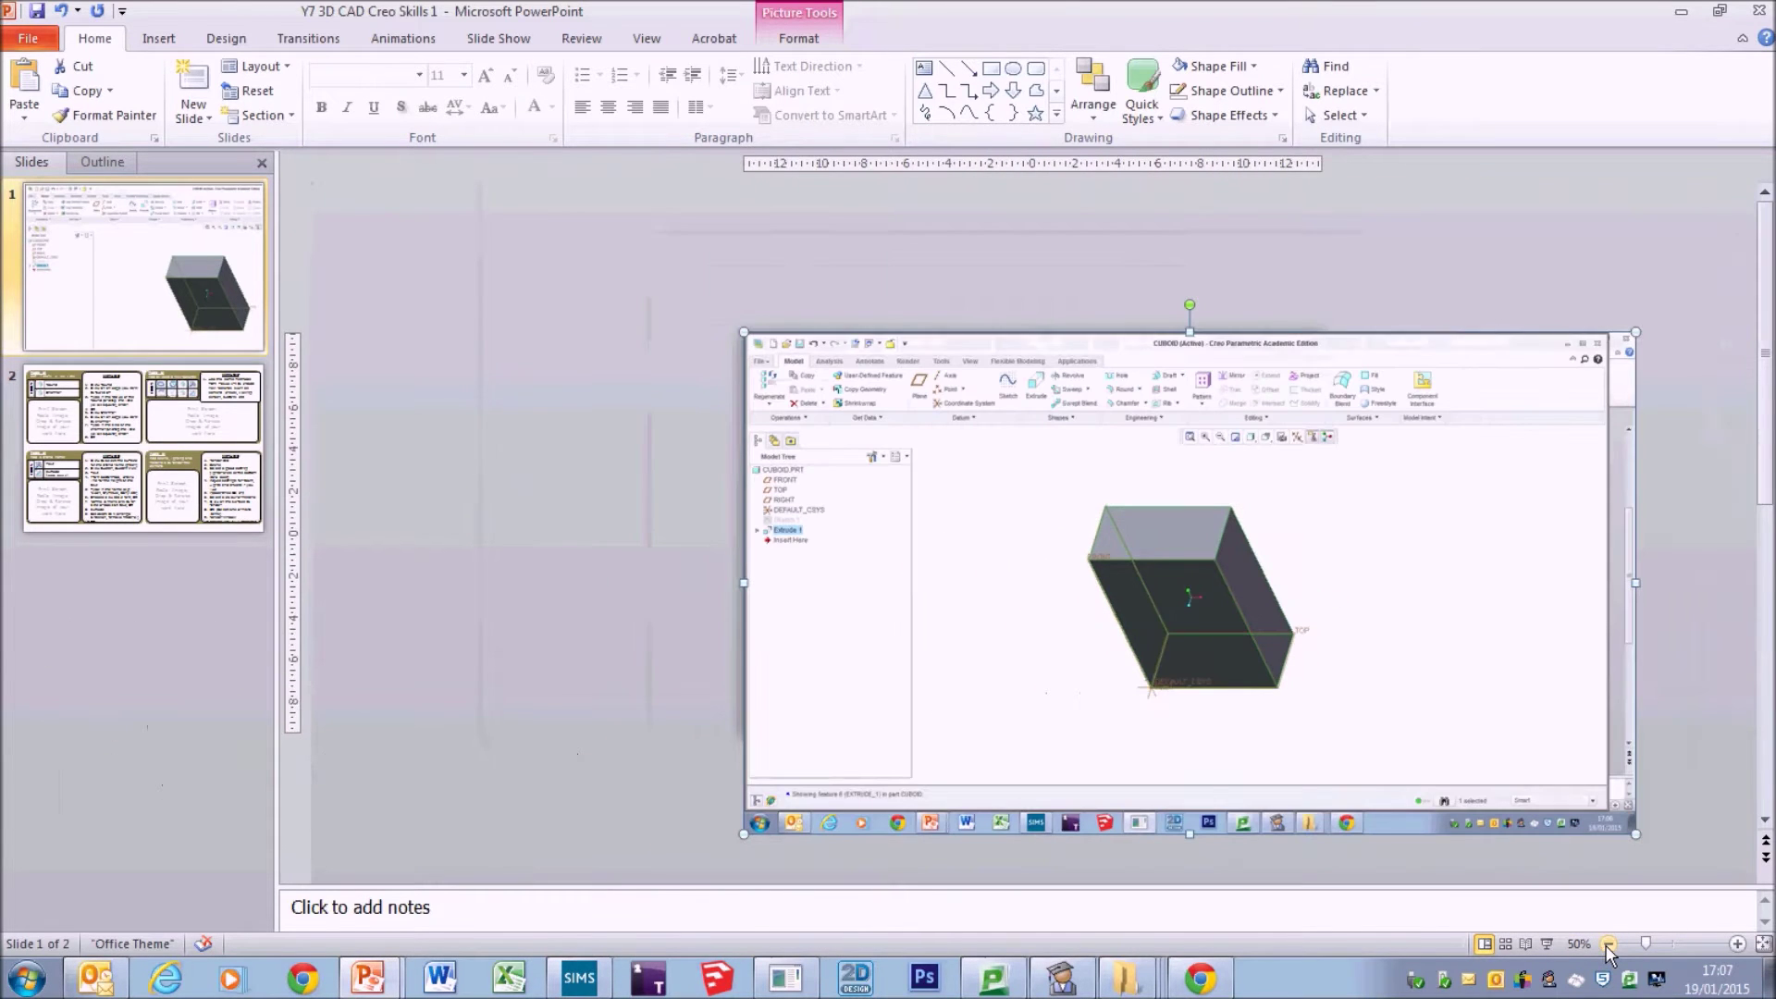
{"action": "left_click_drag", "start_coordinate": [1058, 638], "coordinate": [711, 574]}
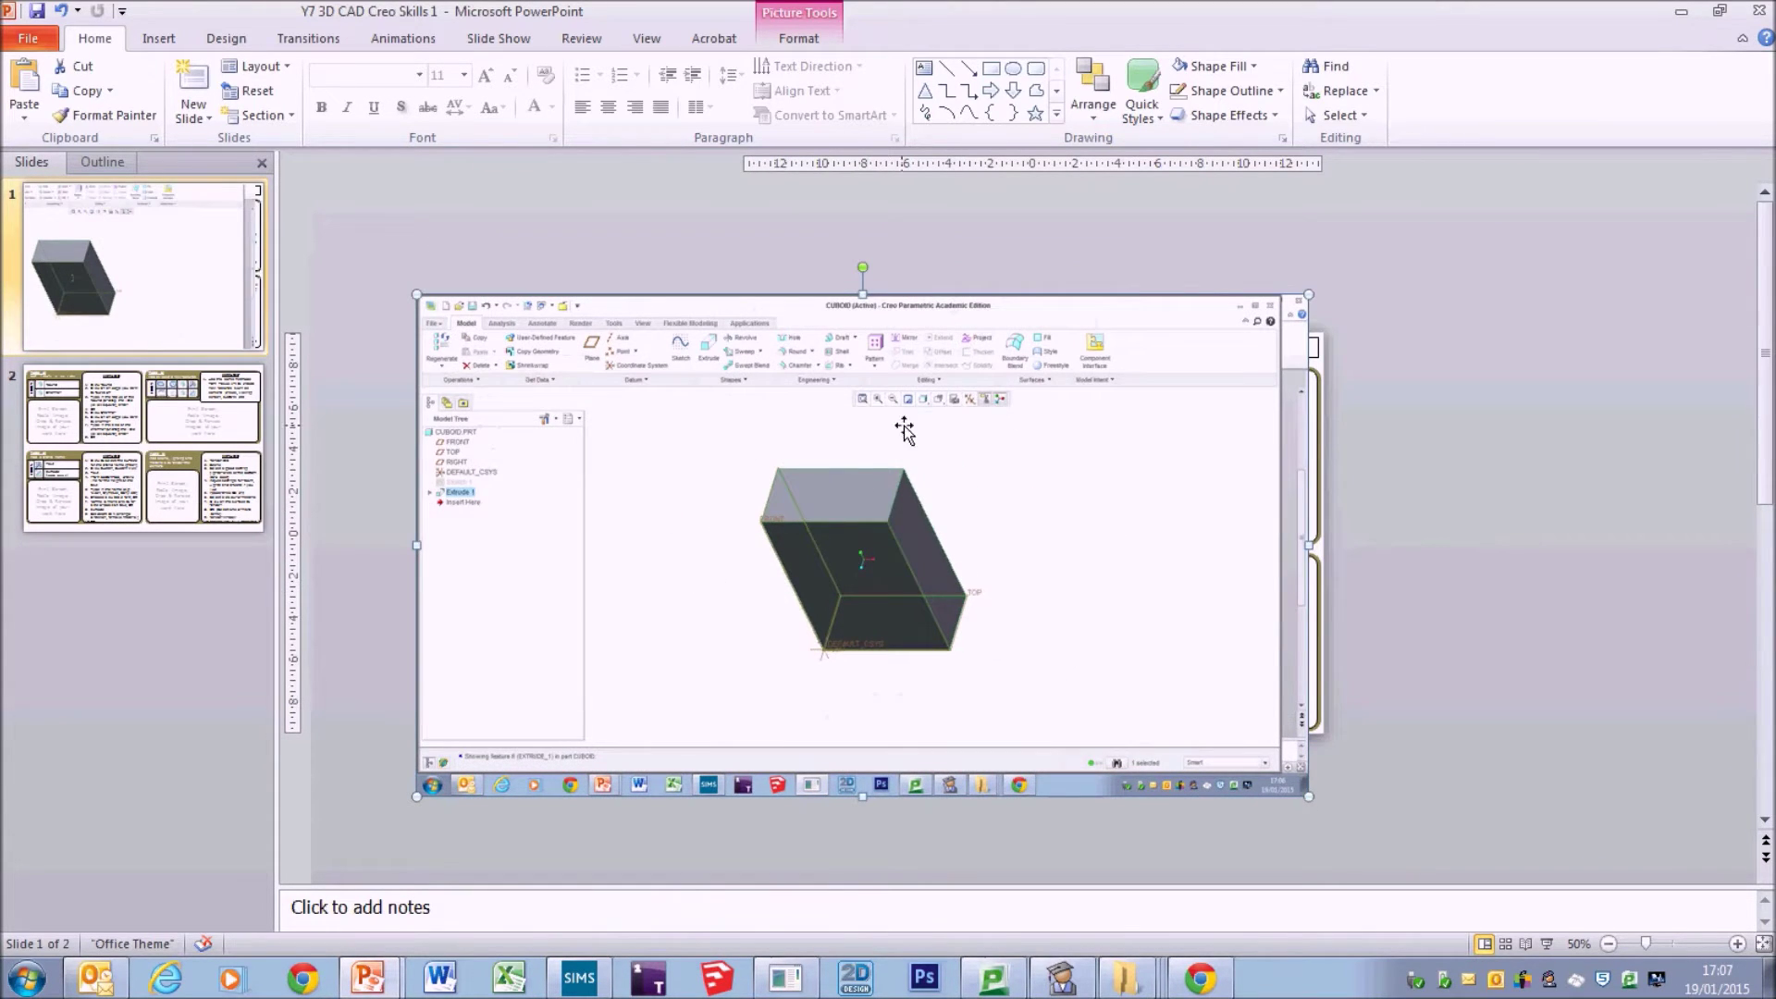
{"action": "left_click_drag", "start_coordinate": [1024, 514], "coordinate": [700, 470]}
{"action": "left_click_drag", "start_coordinate": [506, 535], "coordinate": [872, 572]}
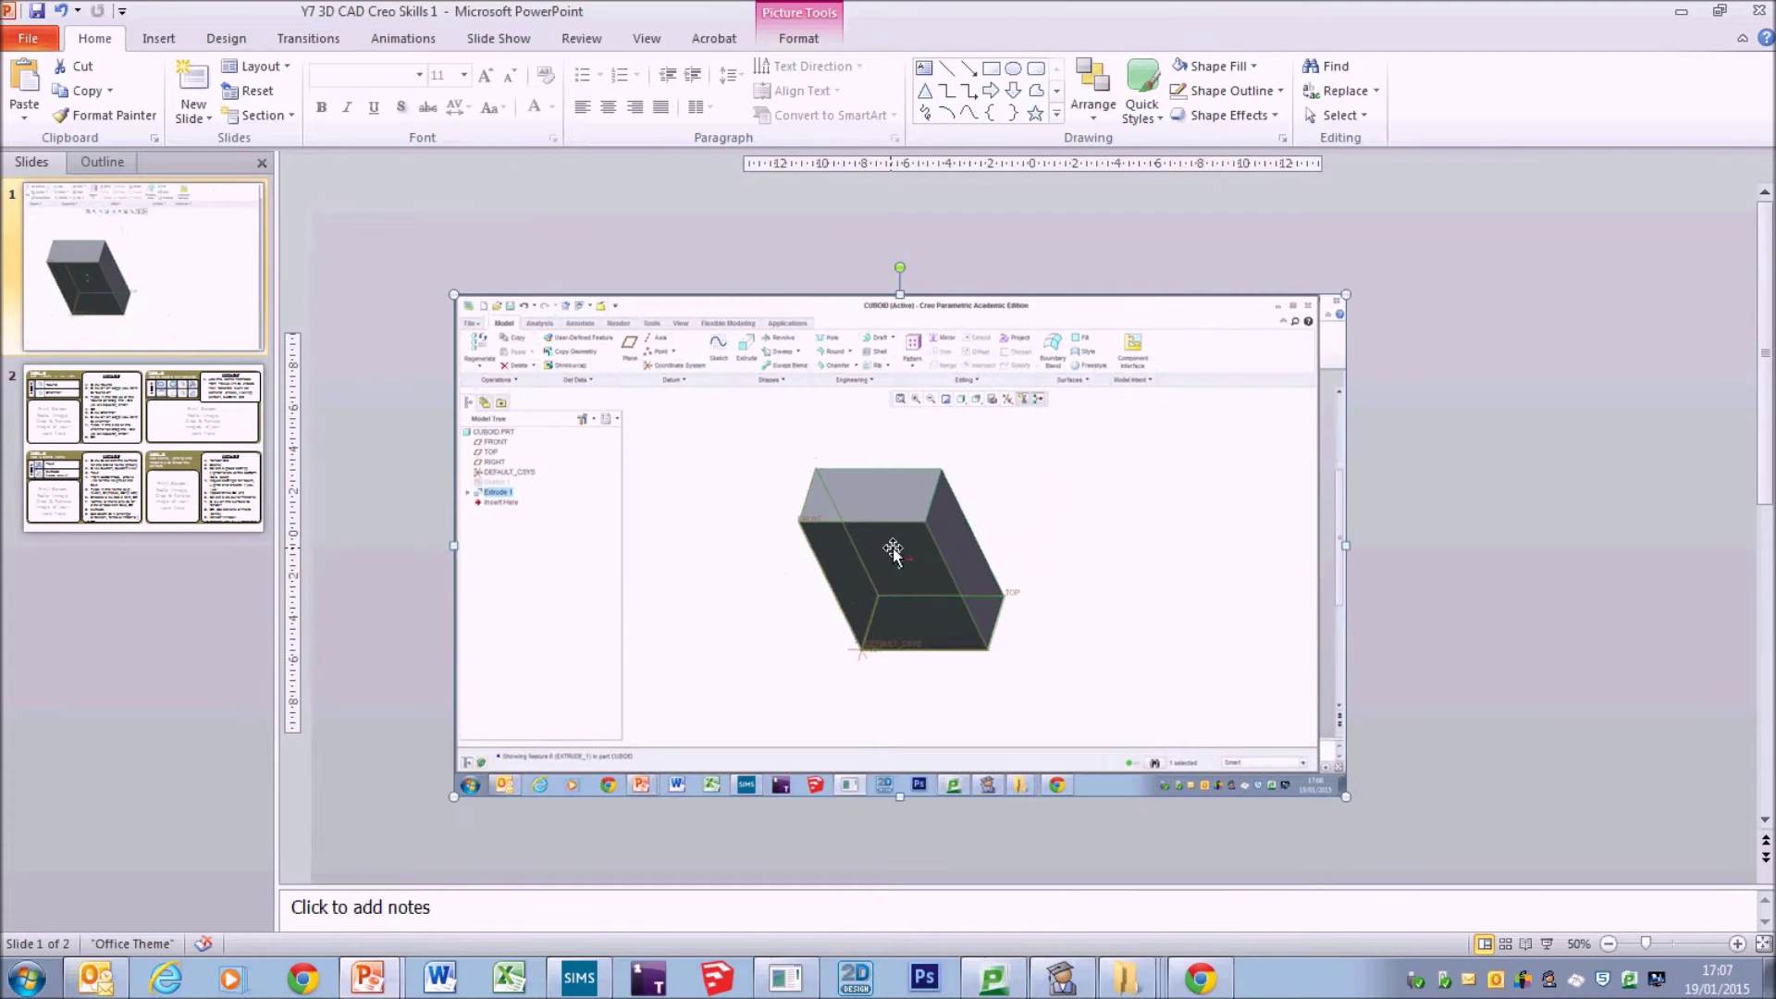
Crop the pasted screenshot closely around the cuboid, to about 11.05 cm high and 11.83 cm wide.
{"action": "left_click", "coordinate": [801, 41]}
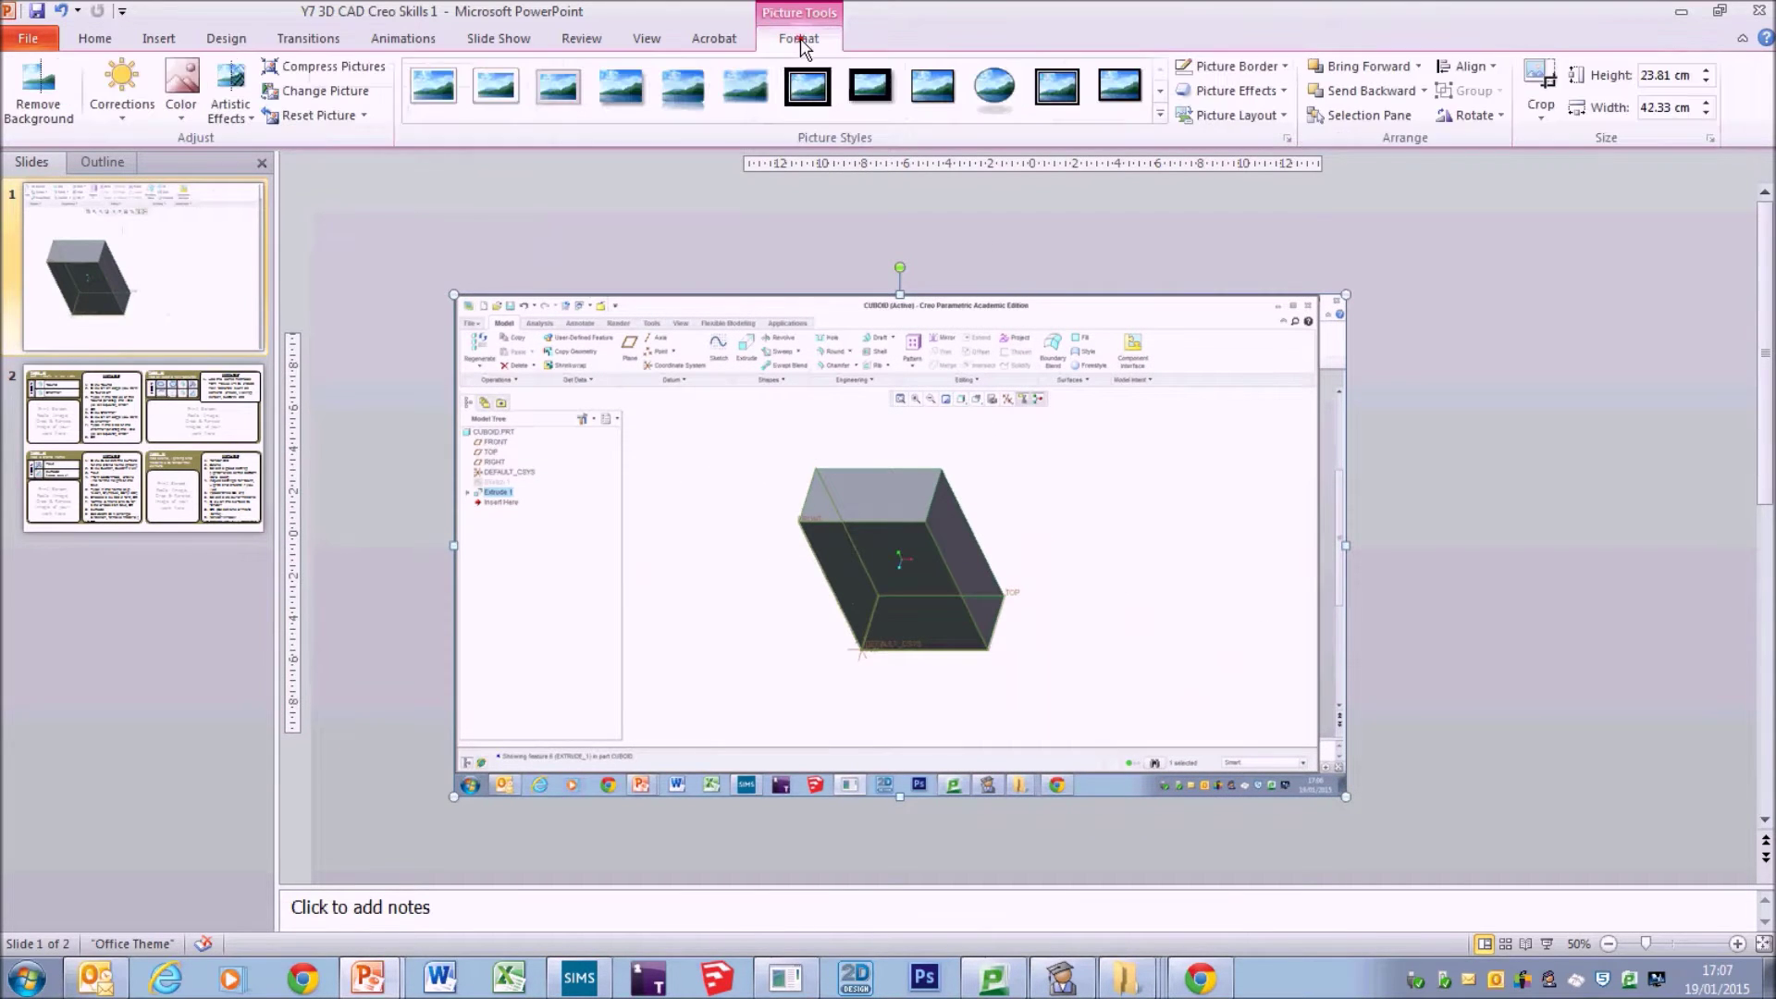
{"action": "left_click", "coordinate": [1541, 79]}
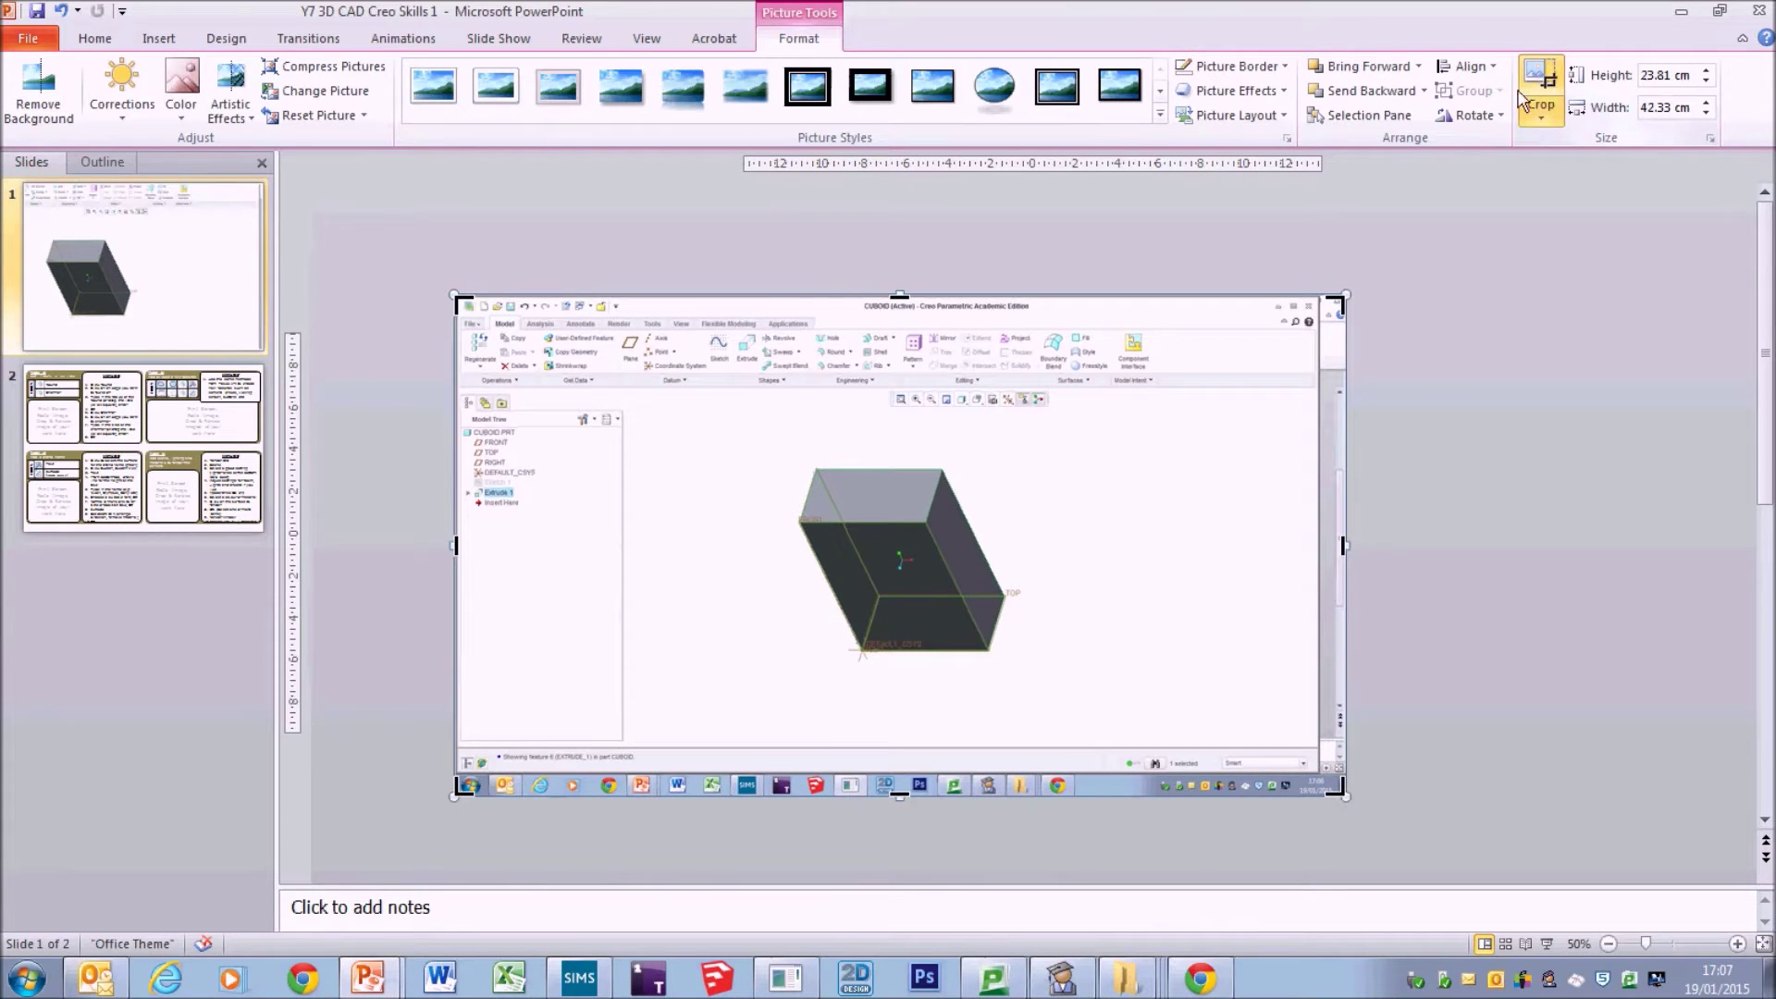
{"action": "left_click_drag", "start_coordinate": [1336, 305], "coordinate": [1025, 446]}
{"action": "left_click_drag", "start_coordinate": [460, 787], "coordinate": [782, 672]}
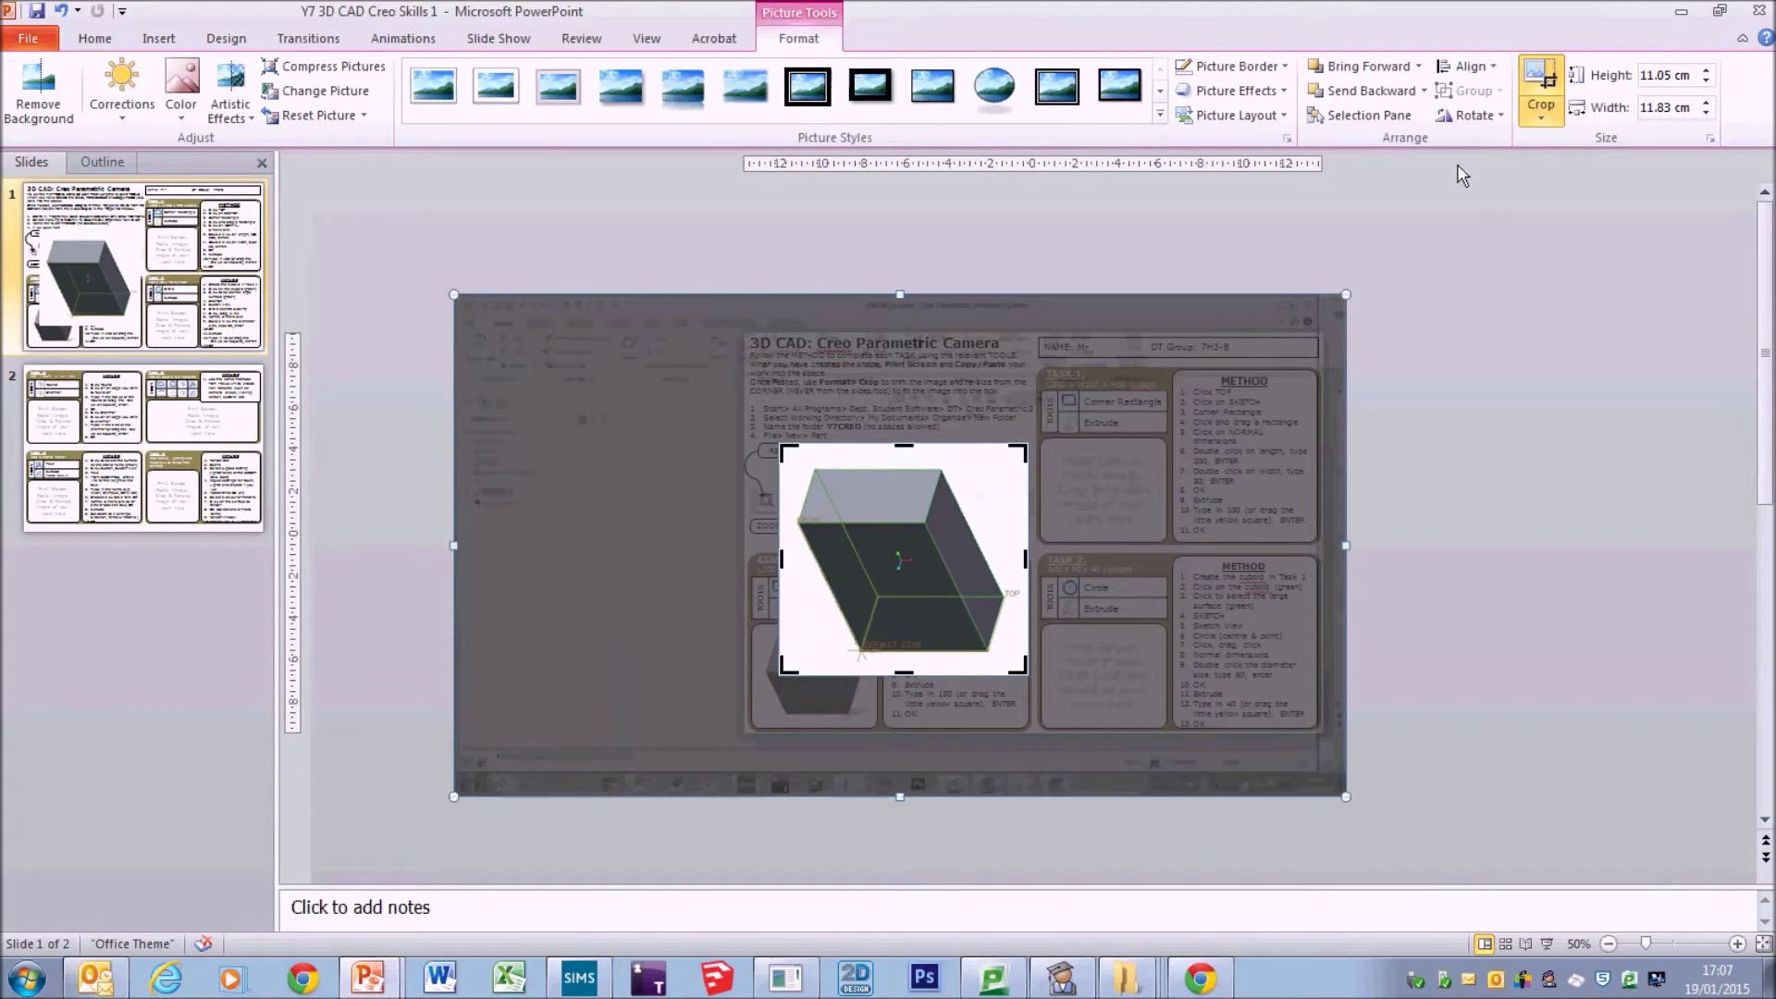
{"action": "left_click", "coordinate": [1542, 81]}
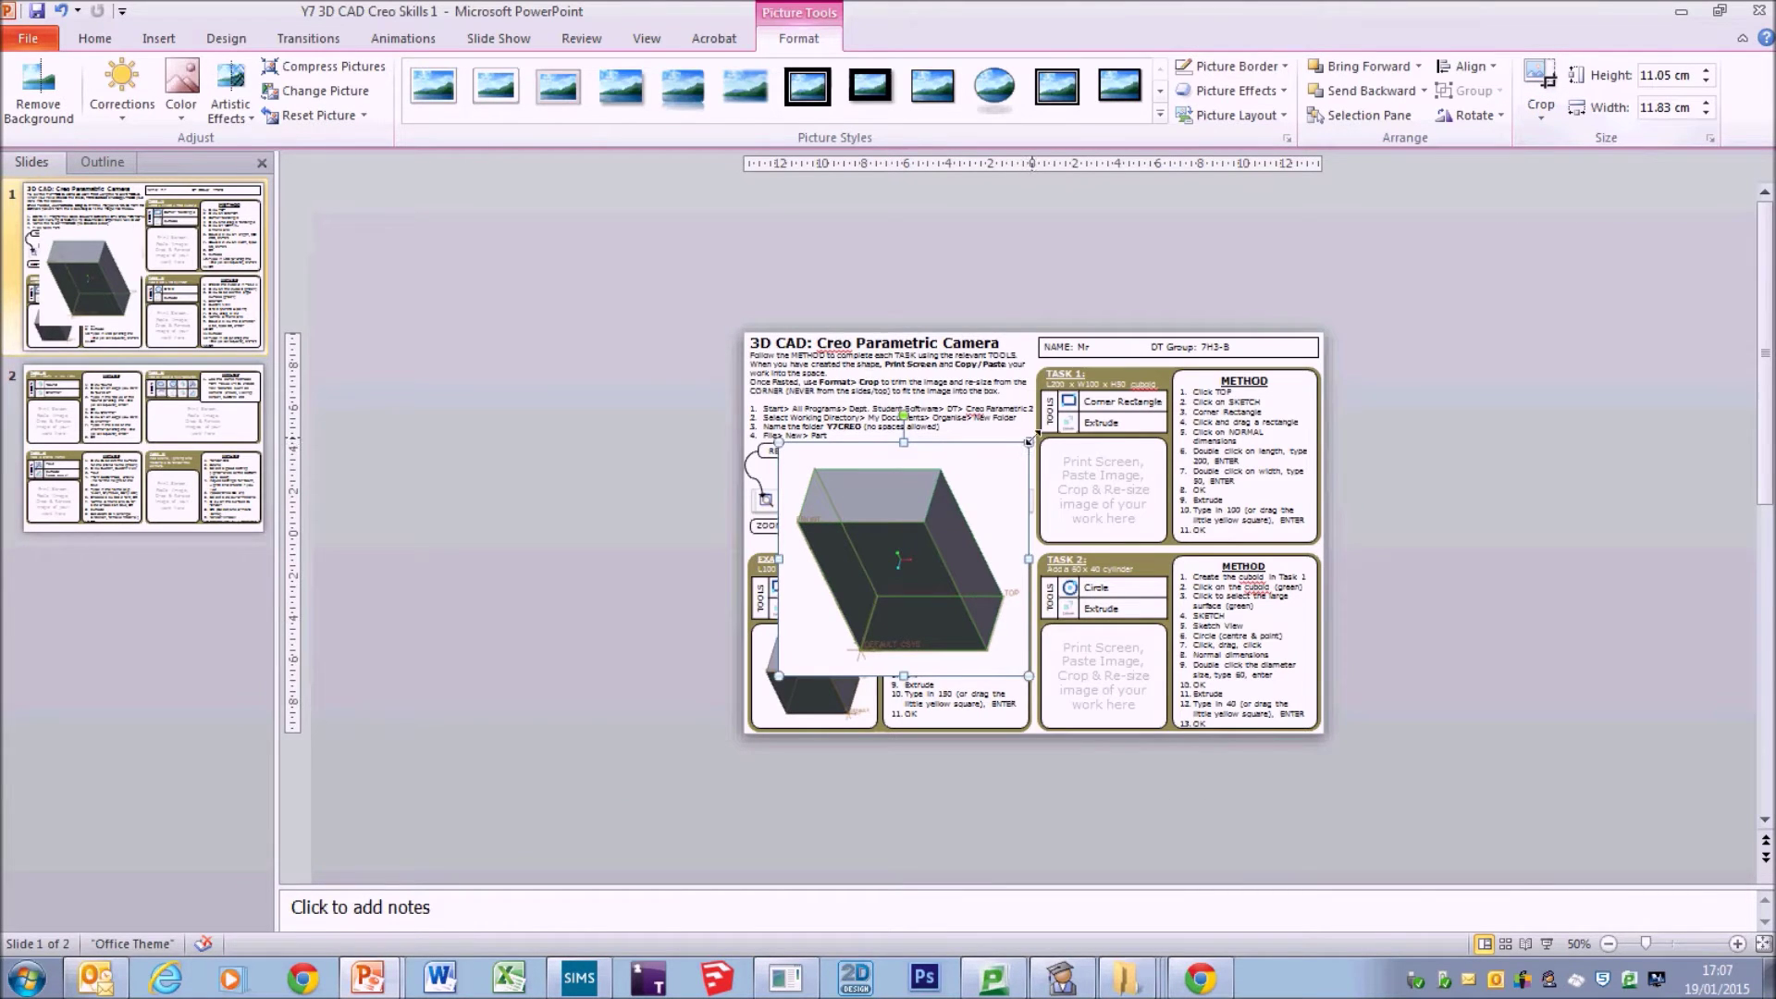
Shrink the cropped picture to about 4.08 cm by 4.37 cm and move it into the EXAMPLE image box.
{"action": "left_click_drag", "start_coordinate": [885, 587], "coordinate": [871, 607]}
{"action": "left_click", "coordinate": [1736, 945]}
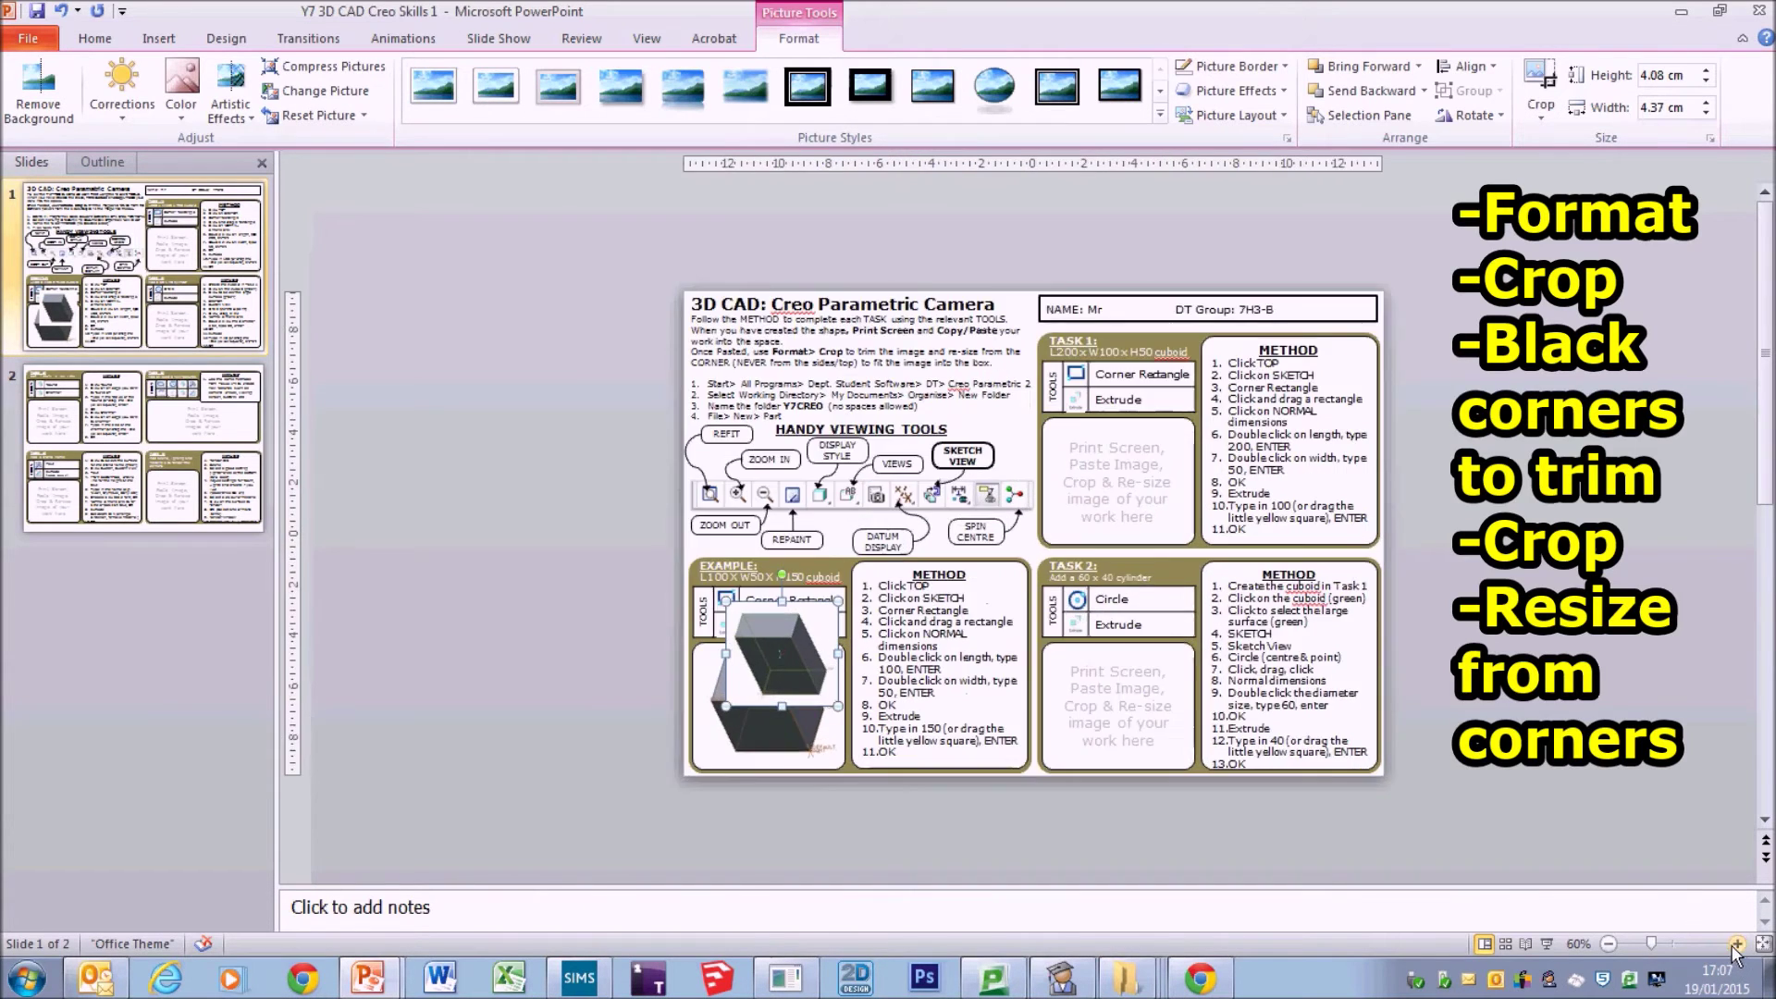
{"action": "left_click", "coordinate": [1737, 944]}
{"action": "left_click", "coordinate": [1724, 944]}
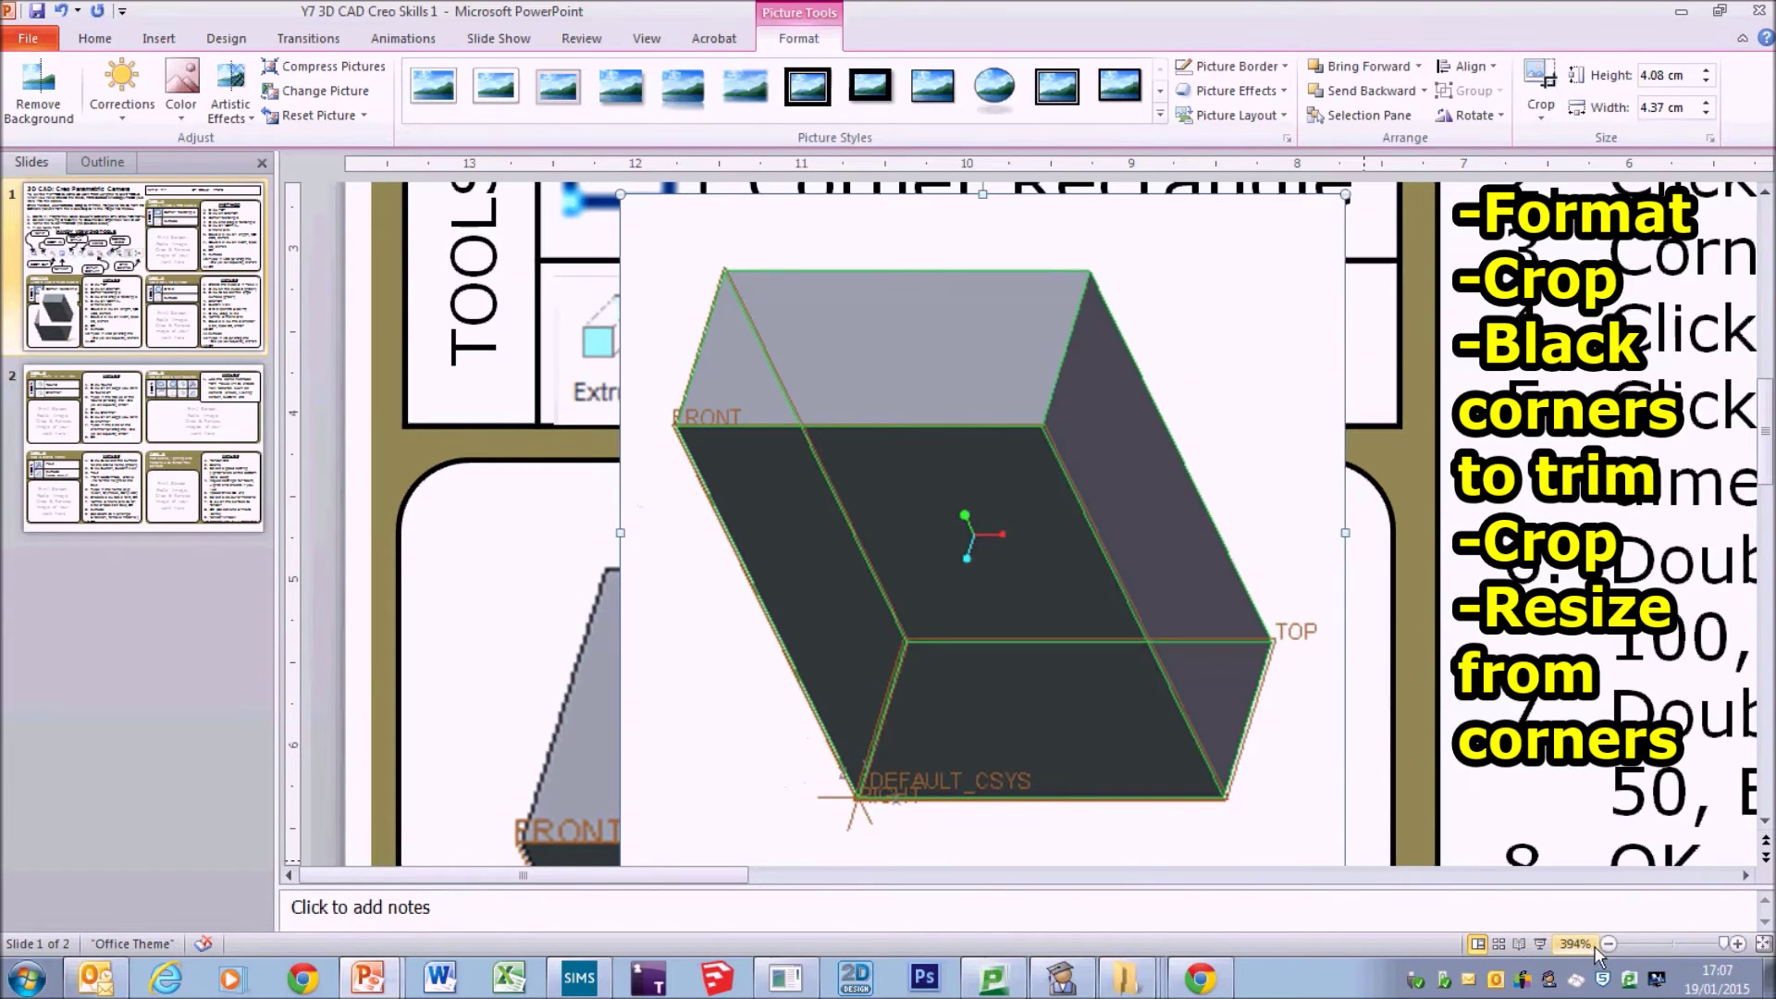
{"action": "left_click", "coordinate": [1541, 944]}
{"action": "left_click_drag", "start_coordinate": [554, 755], "coordinate": [542, 765]}
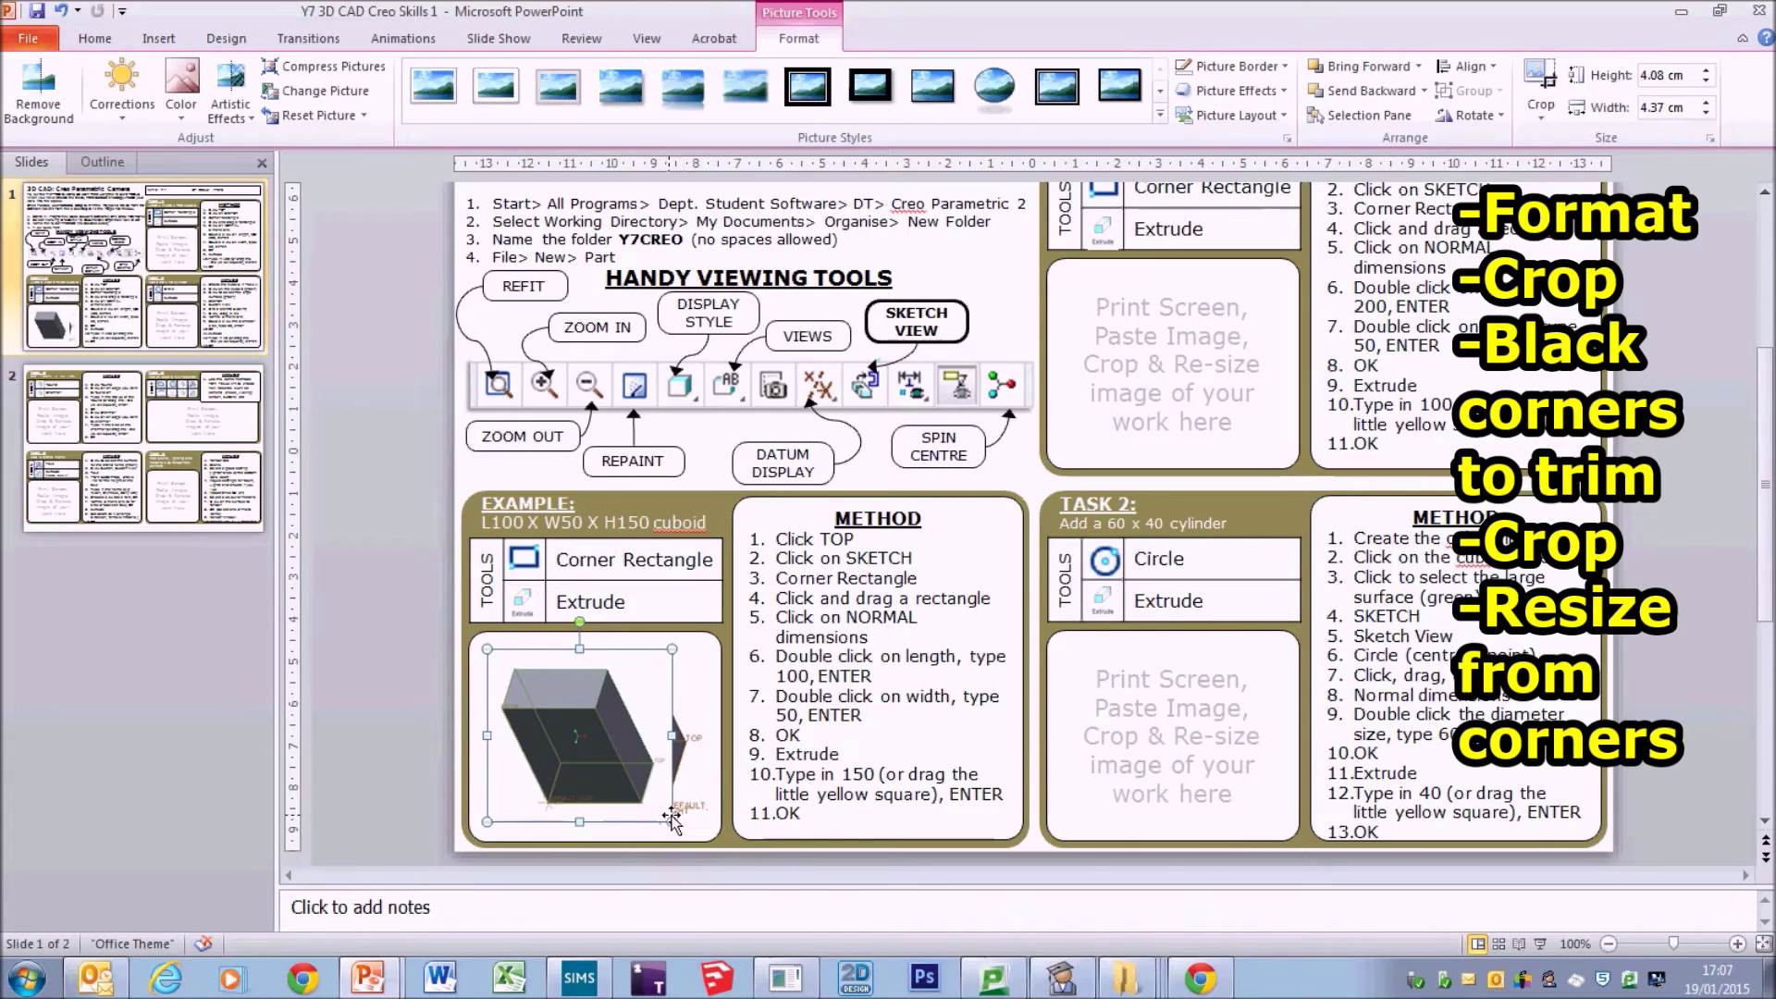
Enlarge the cuboid picture to about 4.53 cm by 4.85 cm, centre it in the EXAMPLE box and deselect it.
{"action": "left_click_drag", "start_coordinate": [672, 823], "coordinate": [692, 840]}
{"action": "left_click_drag", "start_coordinate": [610, 751], "coordinate": [619, 745]}
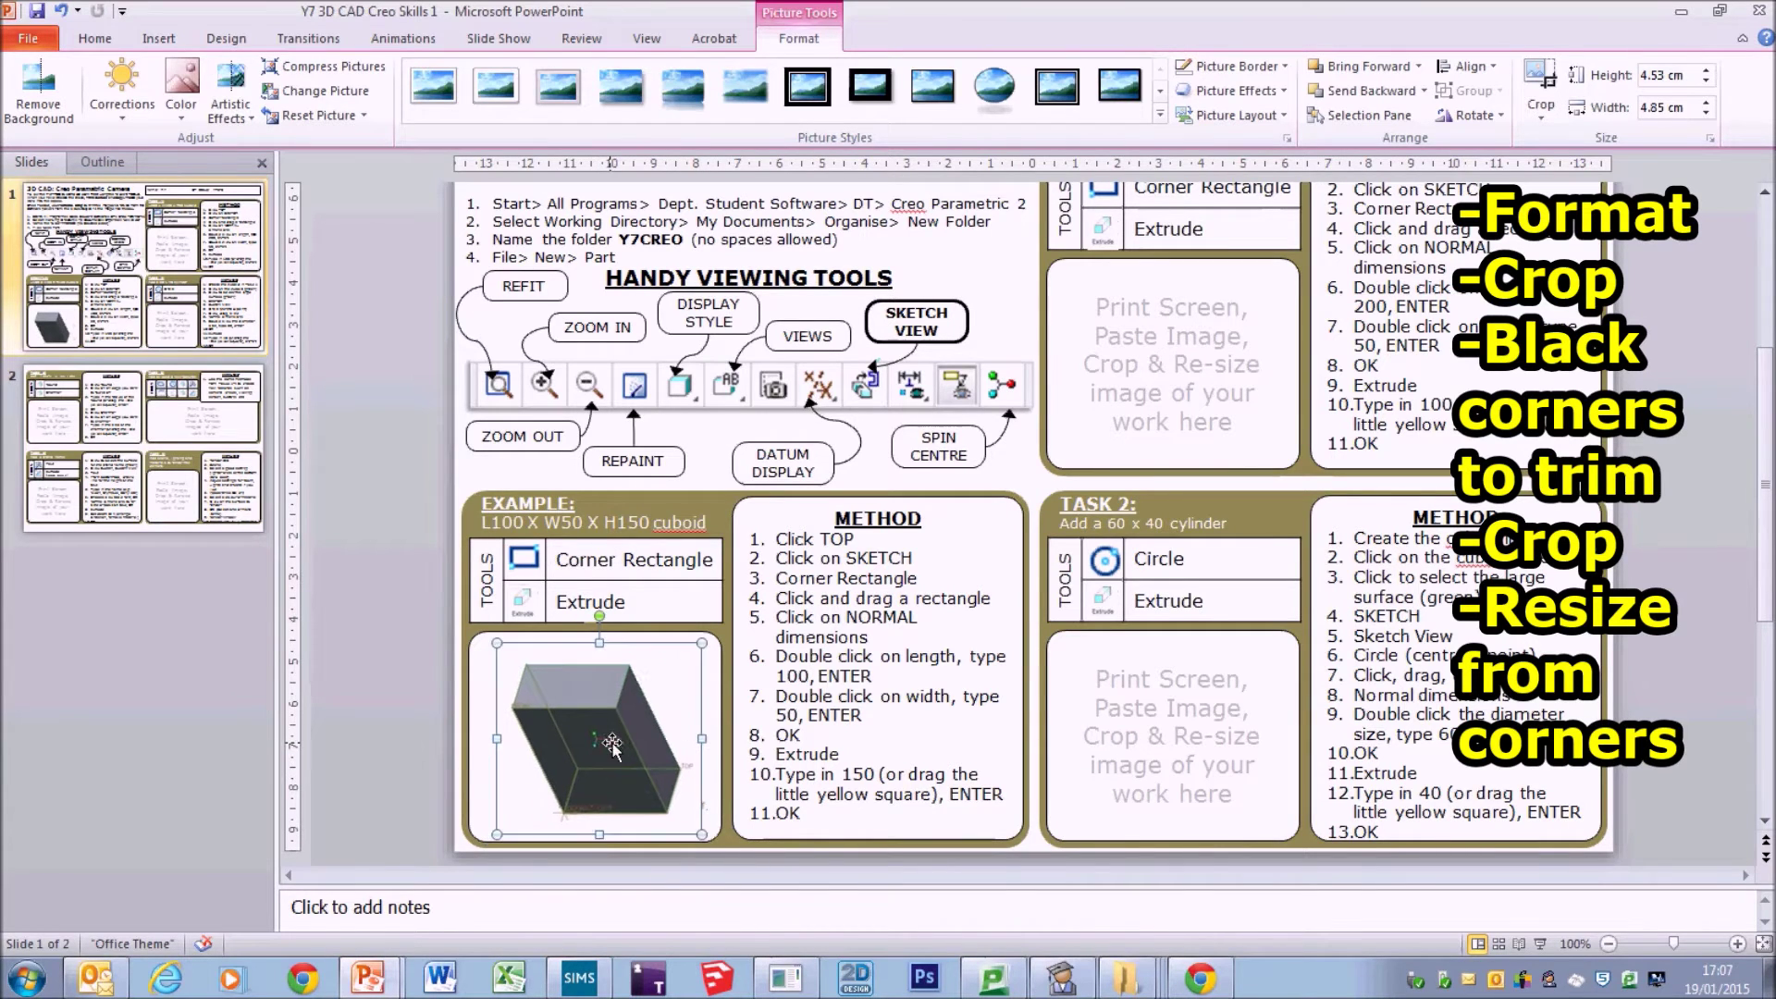
{"action": "left_click", "coordinate": [390, 664]}
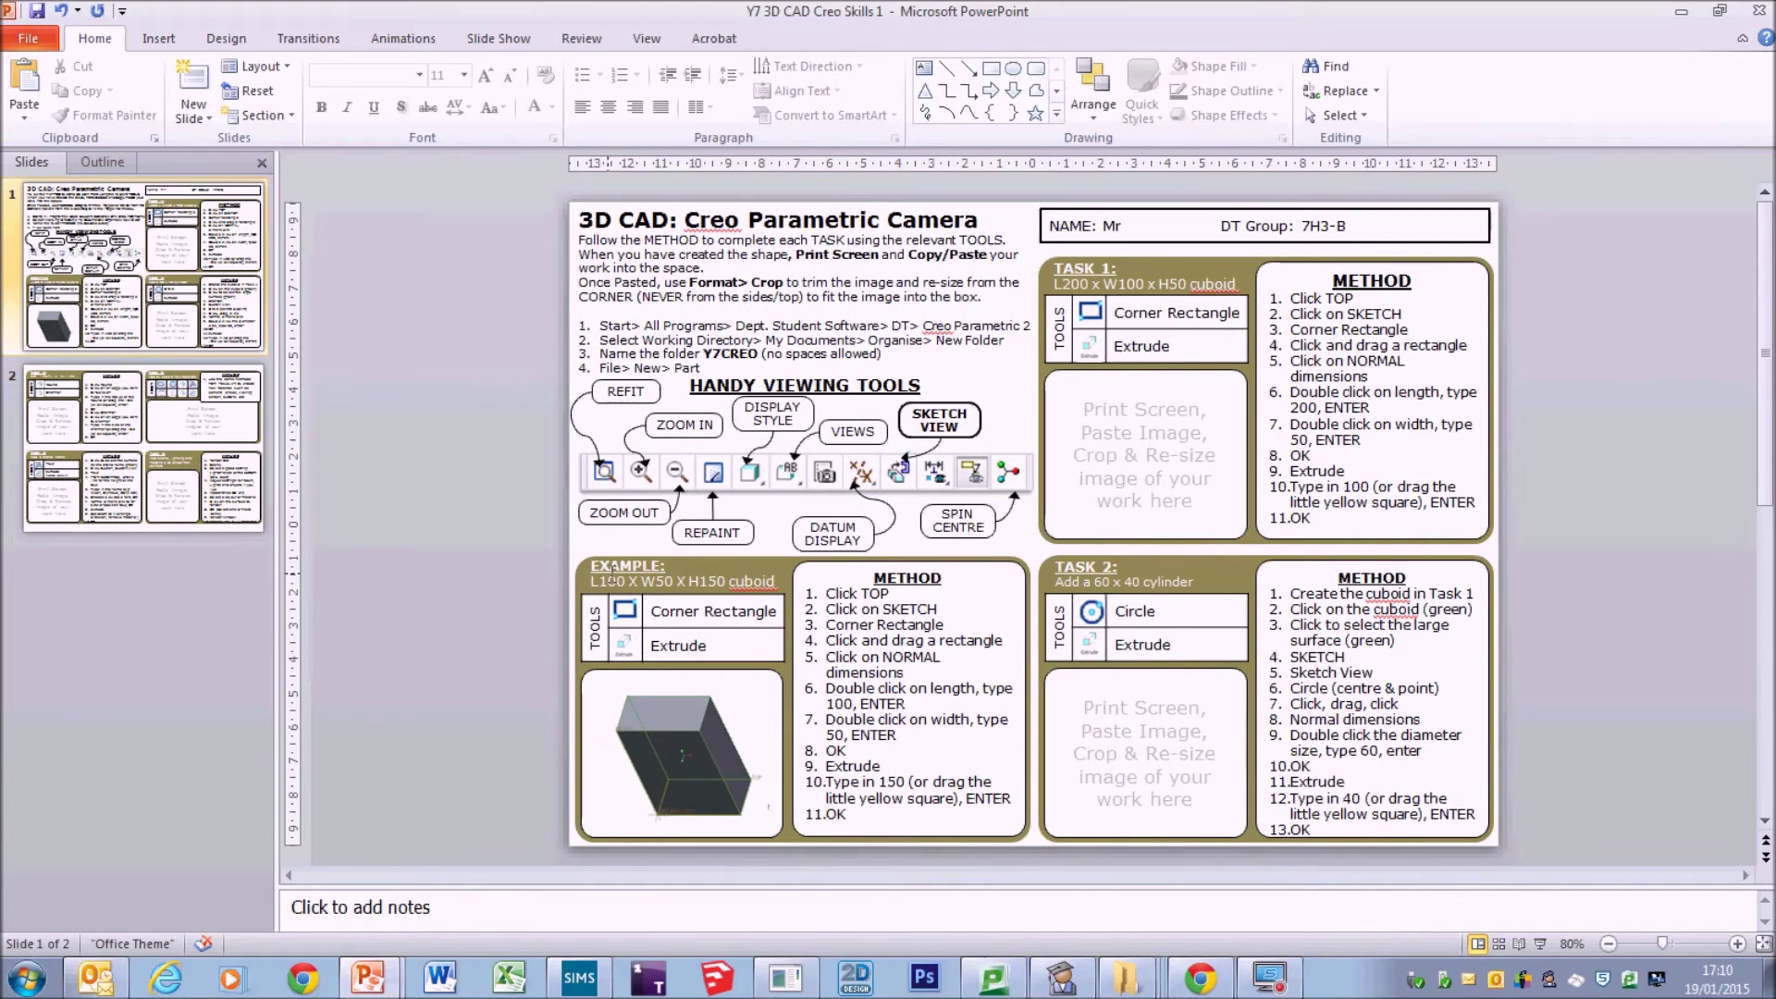
Highlight the TASK 1 cuboid size on the worksheet, switch to Creo Parametric and create a solid part named camera1.
{"action": "left_click", "coordinate": [1059, 283]}
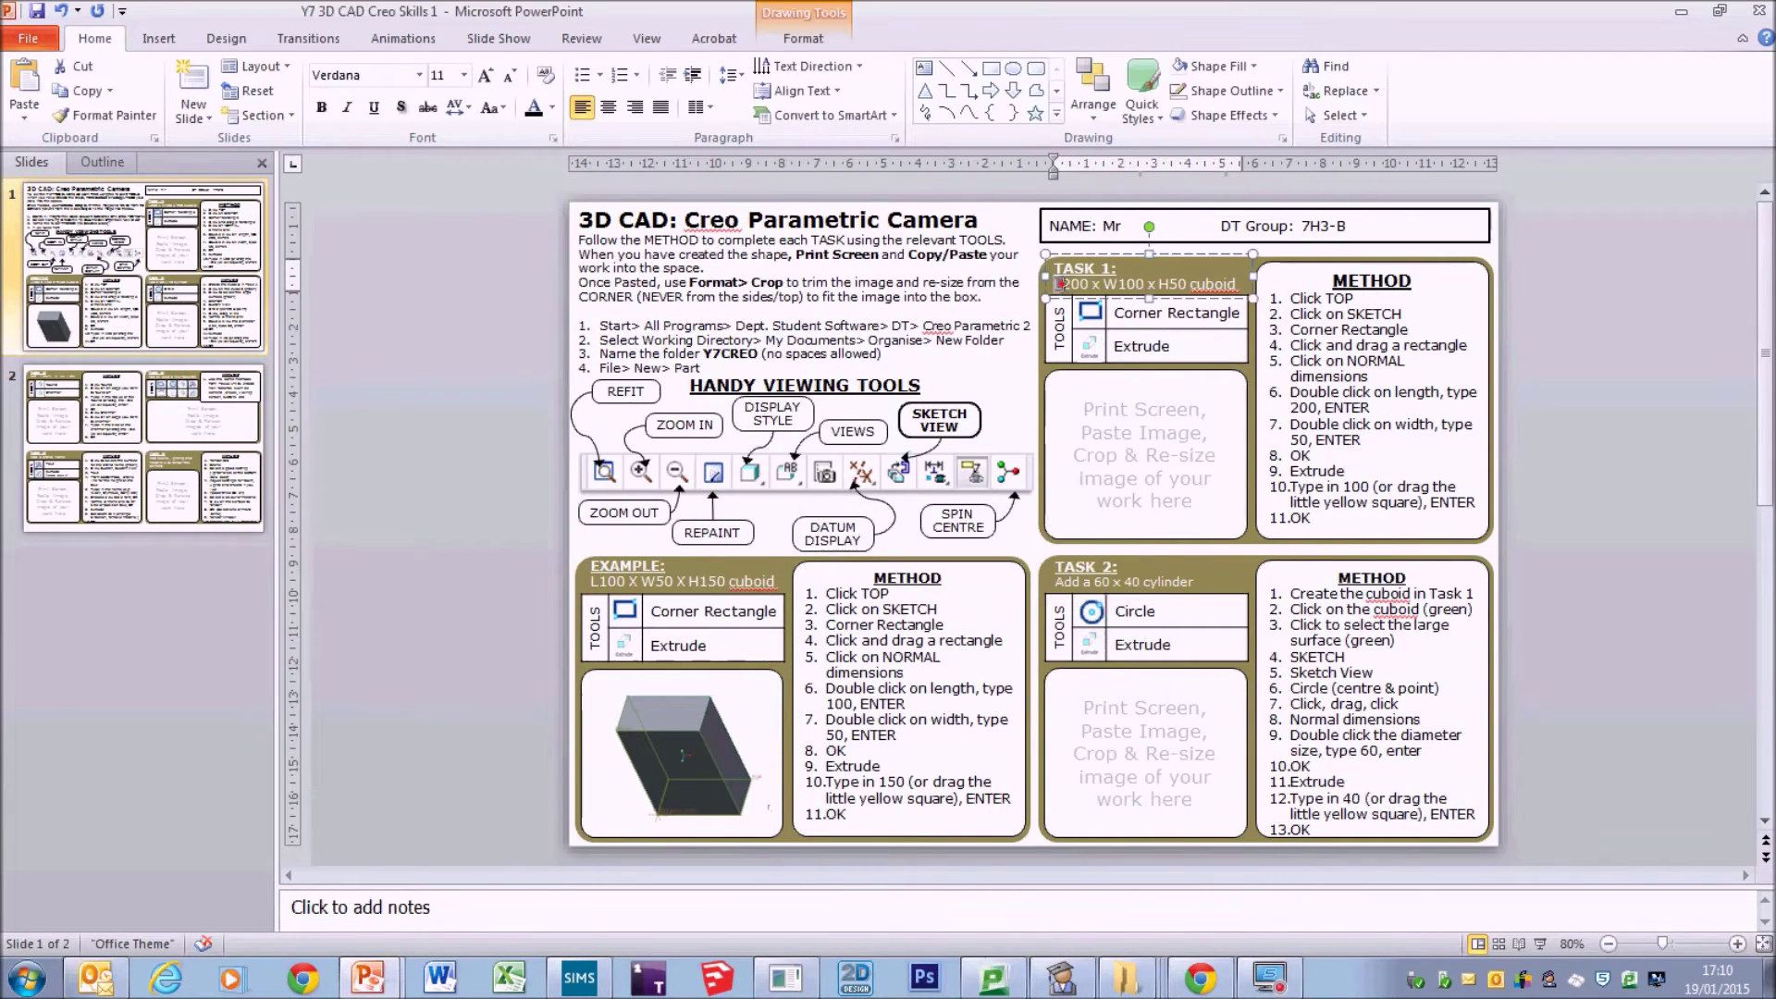
{"action": "left_click_drag", "start_coordinate": [1102, 277], "coordinate": [1207, 280]}
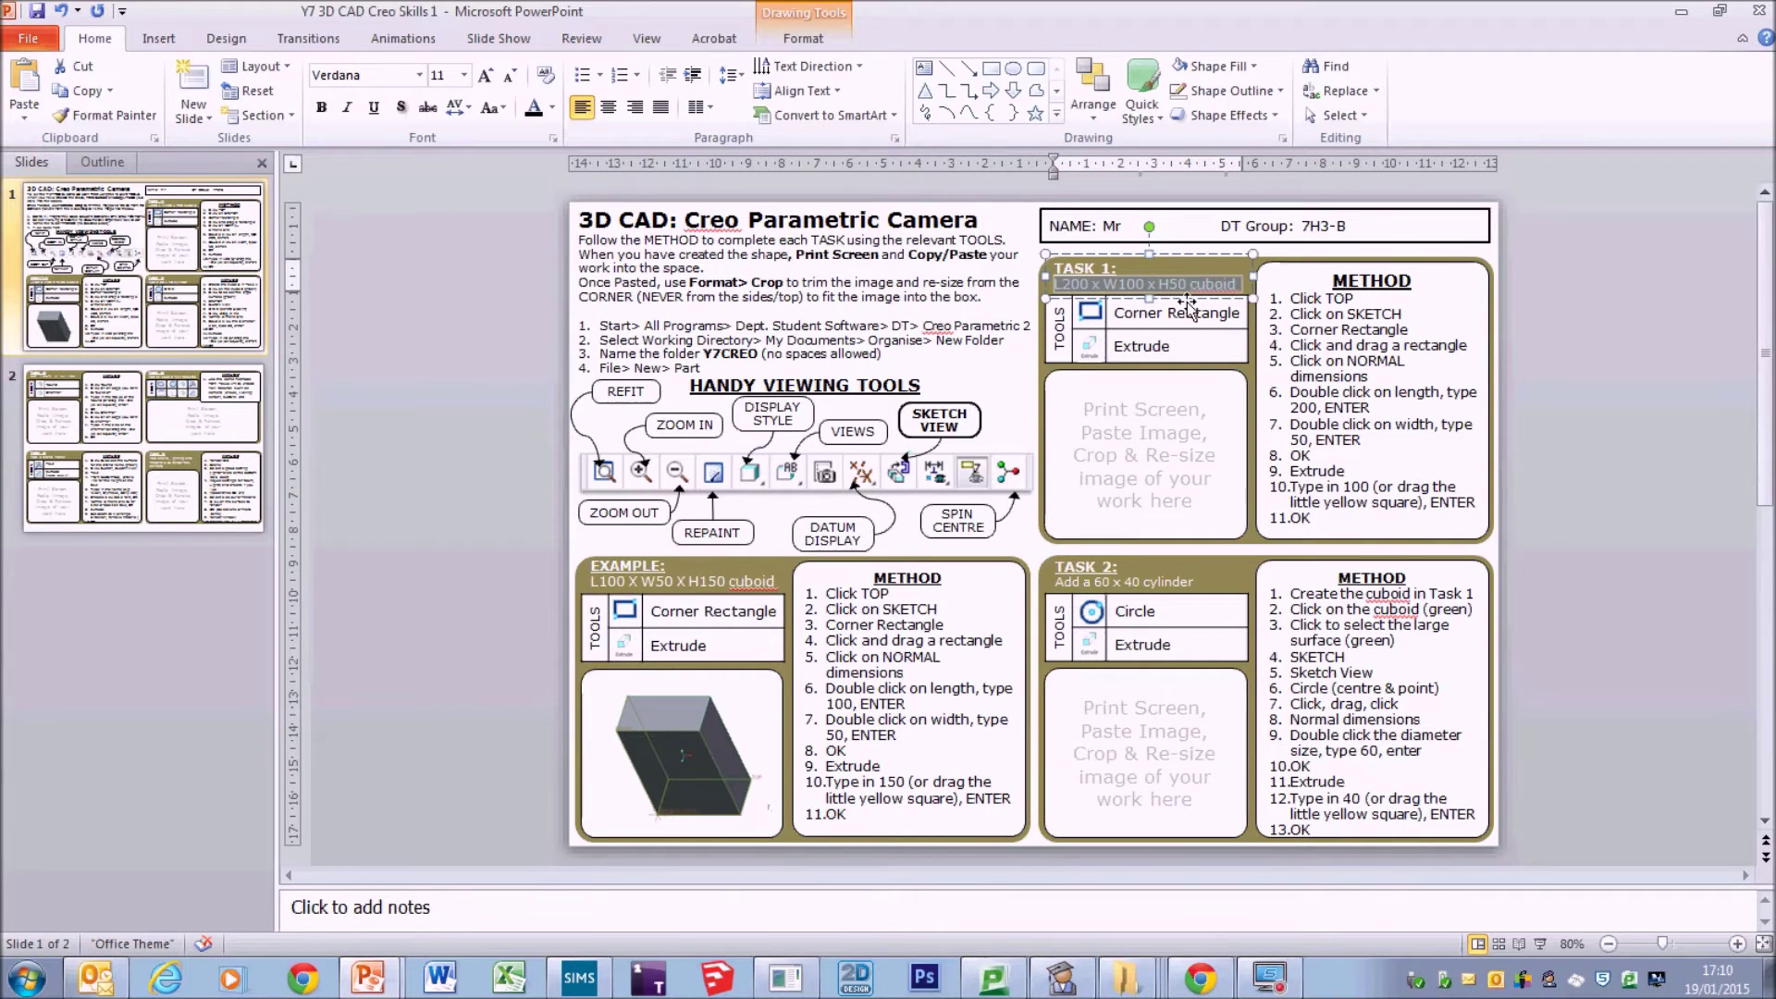
{"action": "left_click", "coordinate": [786, 978]}
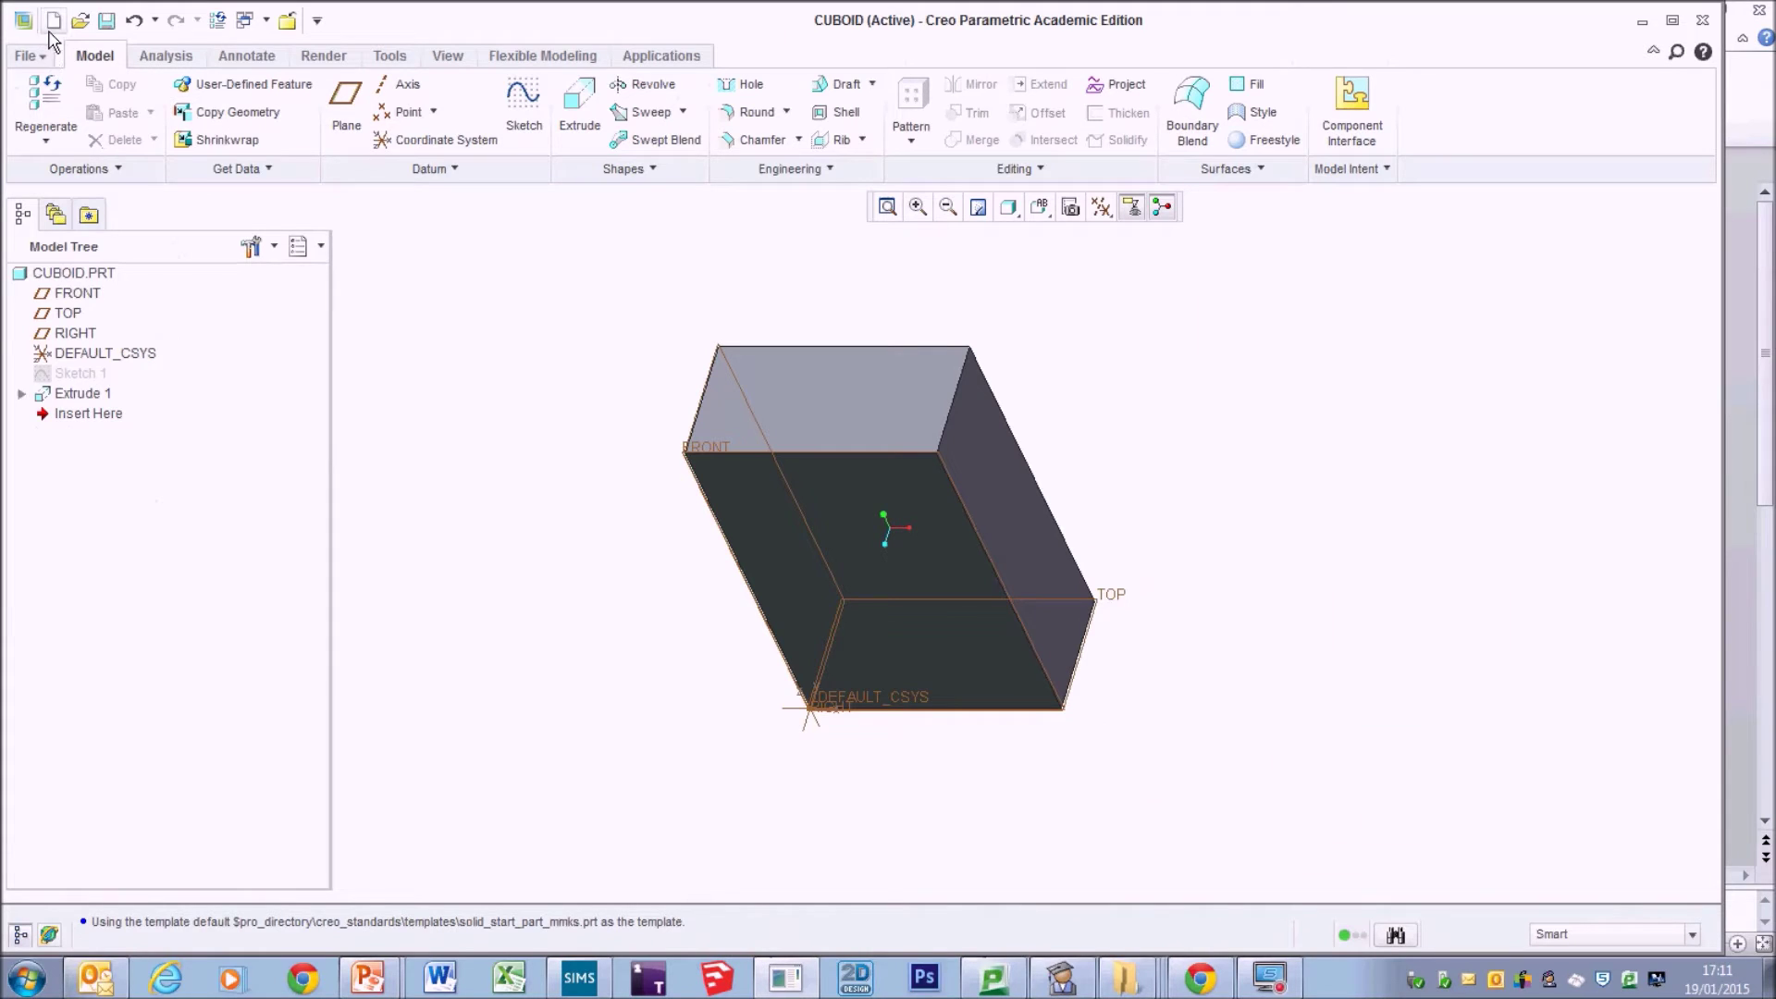
{"action": "left_click", "coordinate": [31, 55]}
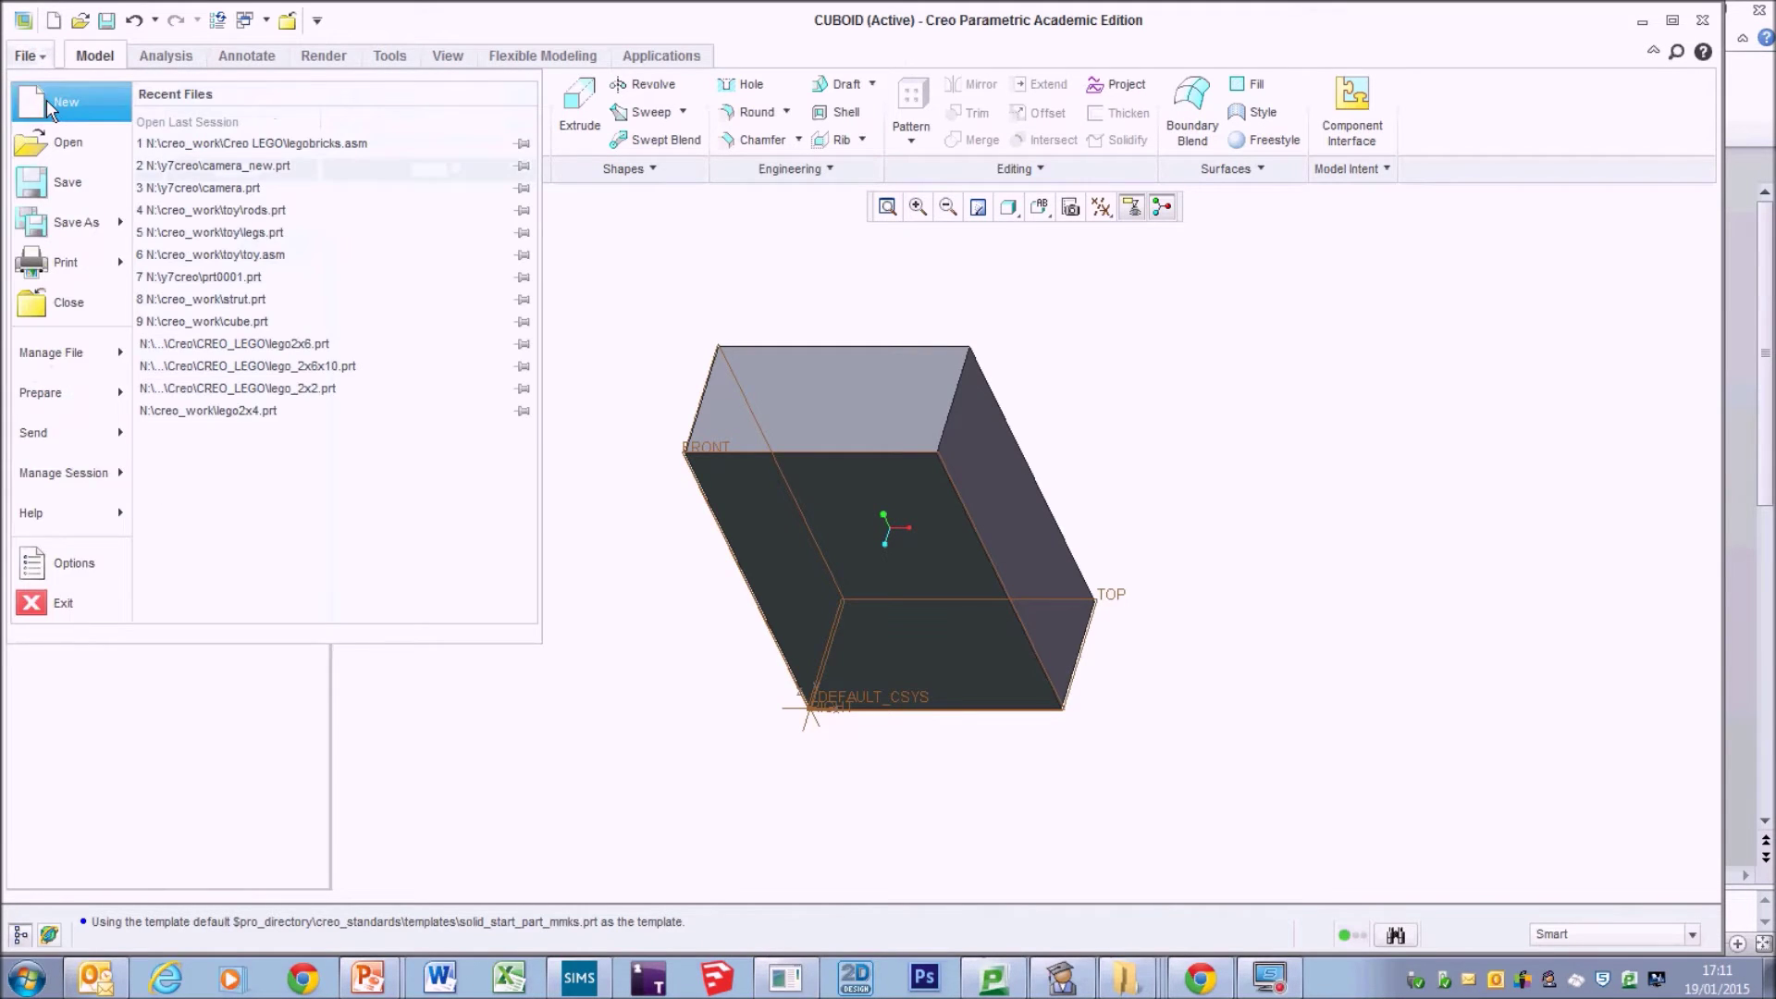
{"action": "left_click", "coordinate": [57, 99]}
{"action": "type", "text": "camera1"}
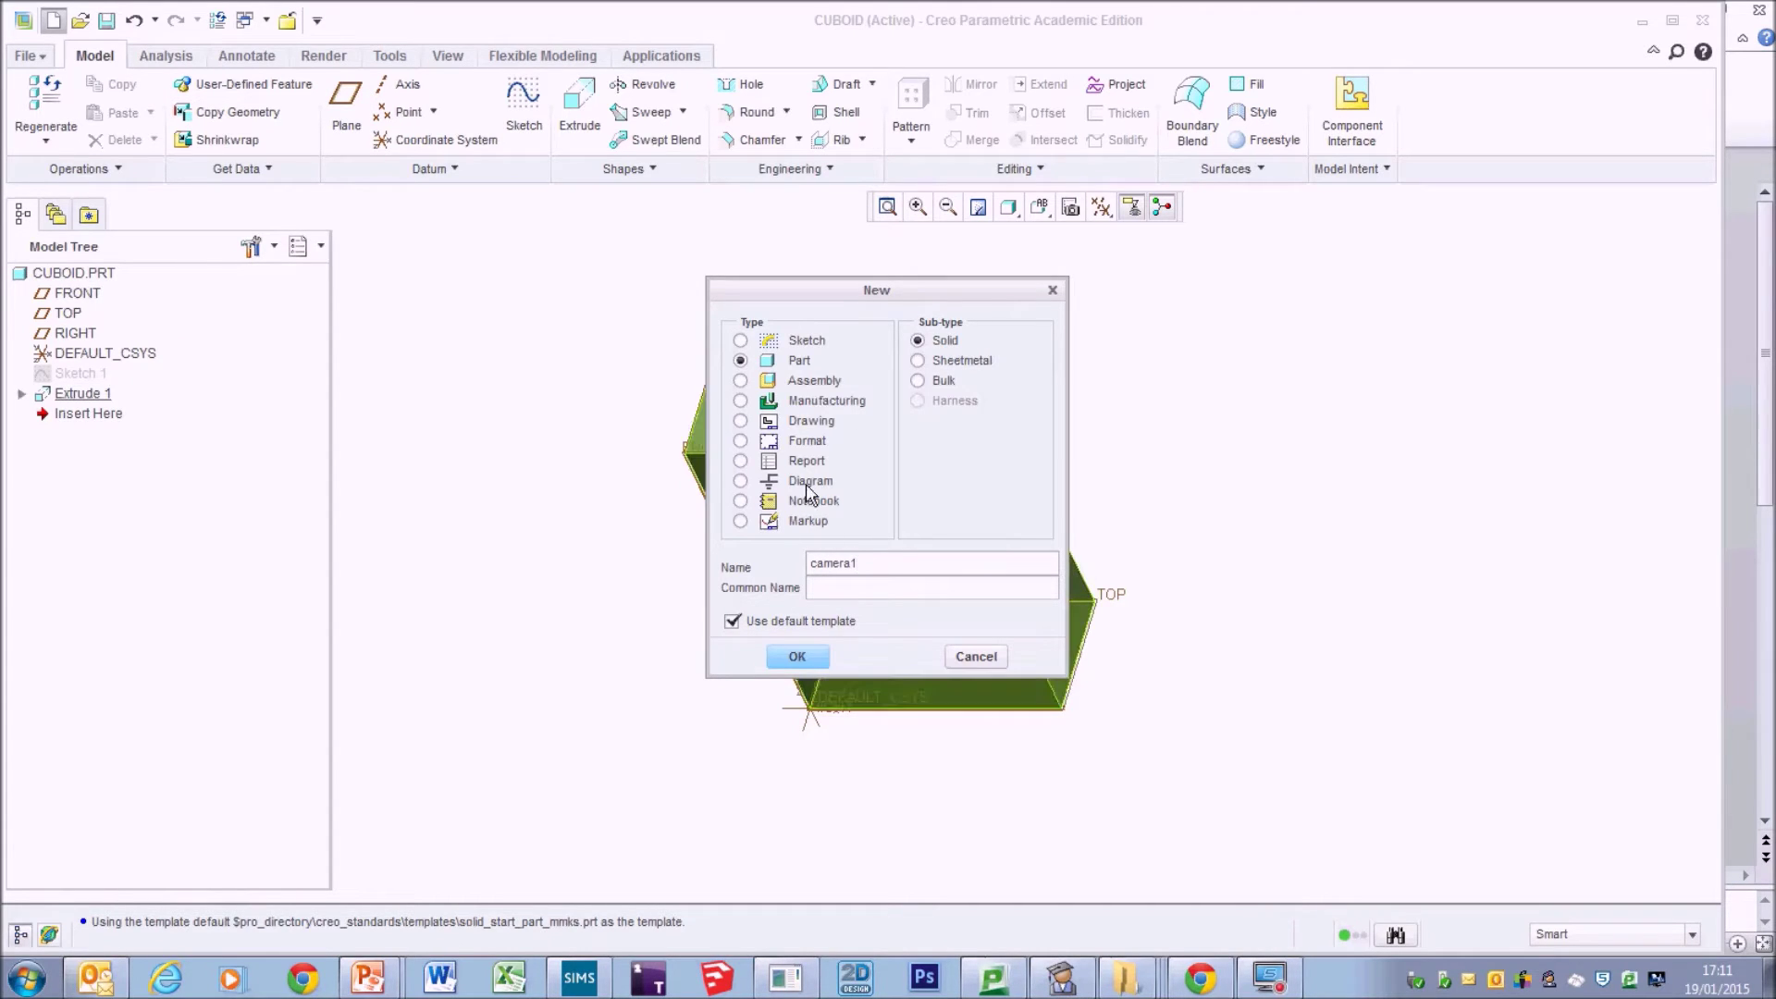
{"action": "left_click", "coordinate": [793, 657]}
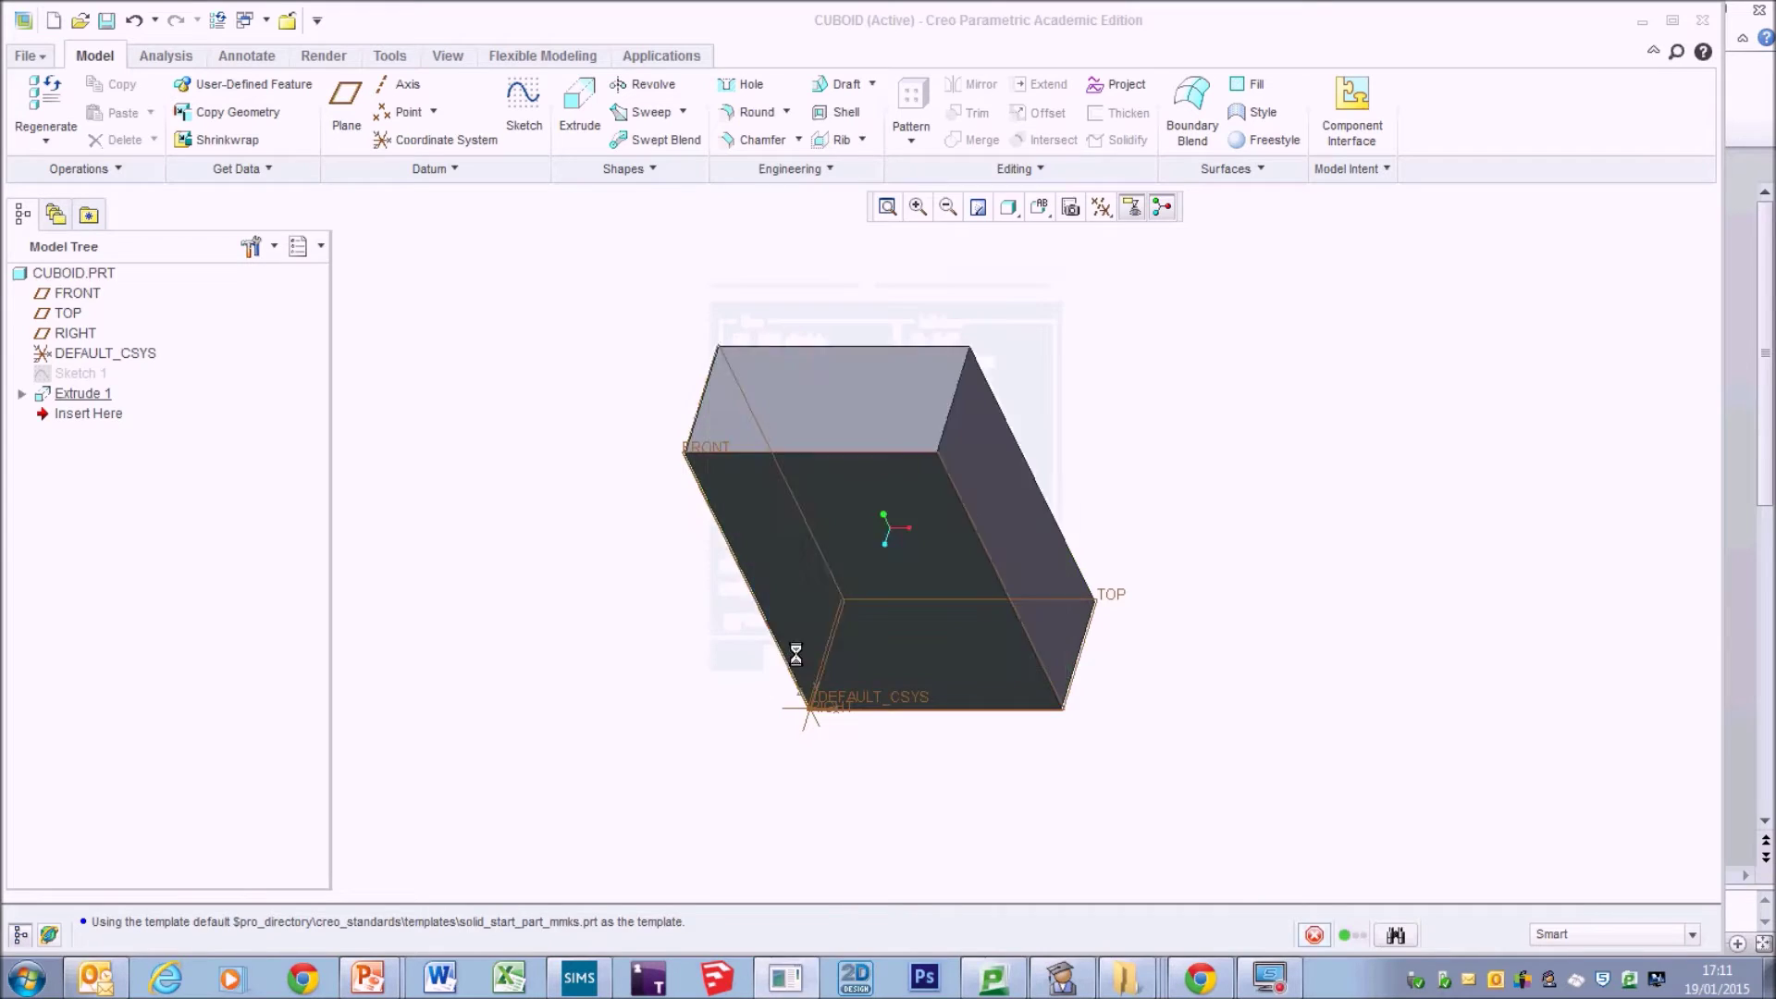
Review the first three TASK 1 method steps in the PowerPoint worksheet and return to Creo Parametric.
{"action": "left_click", "coordinate": [370, 978]}
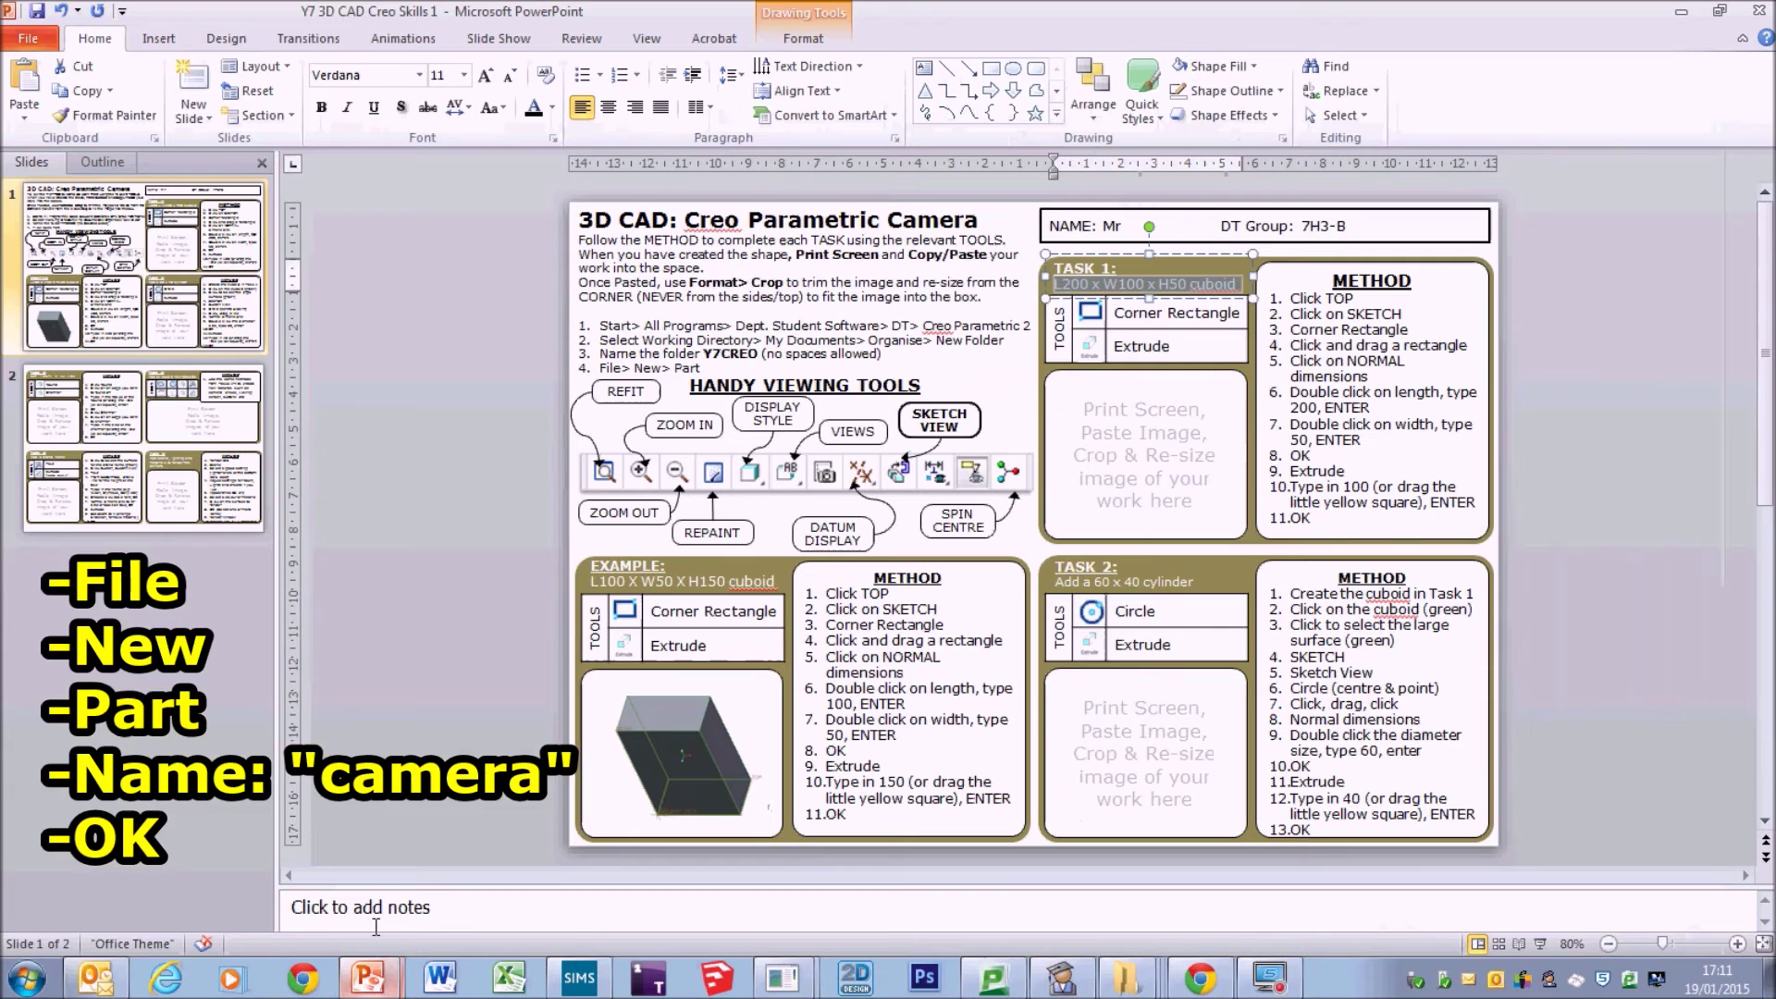
{"action": "left_click_drag", "start_coordinate": [1293, 297], "coordinate": [1416, 325]}
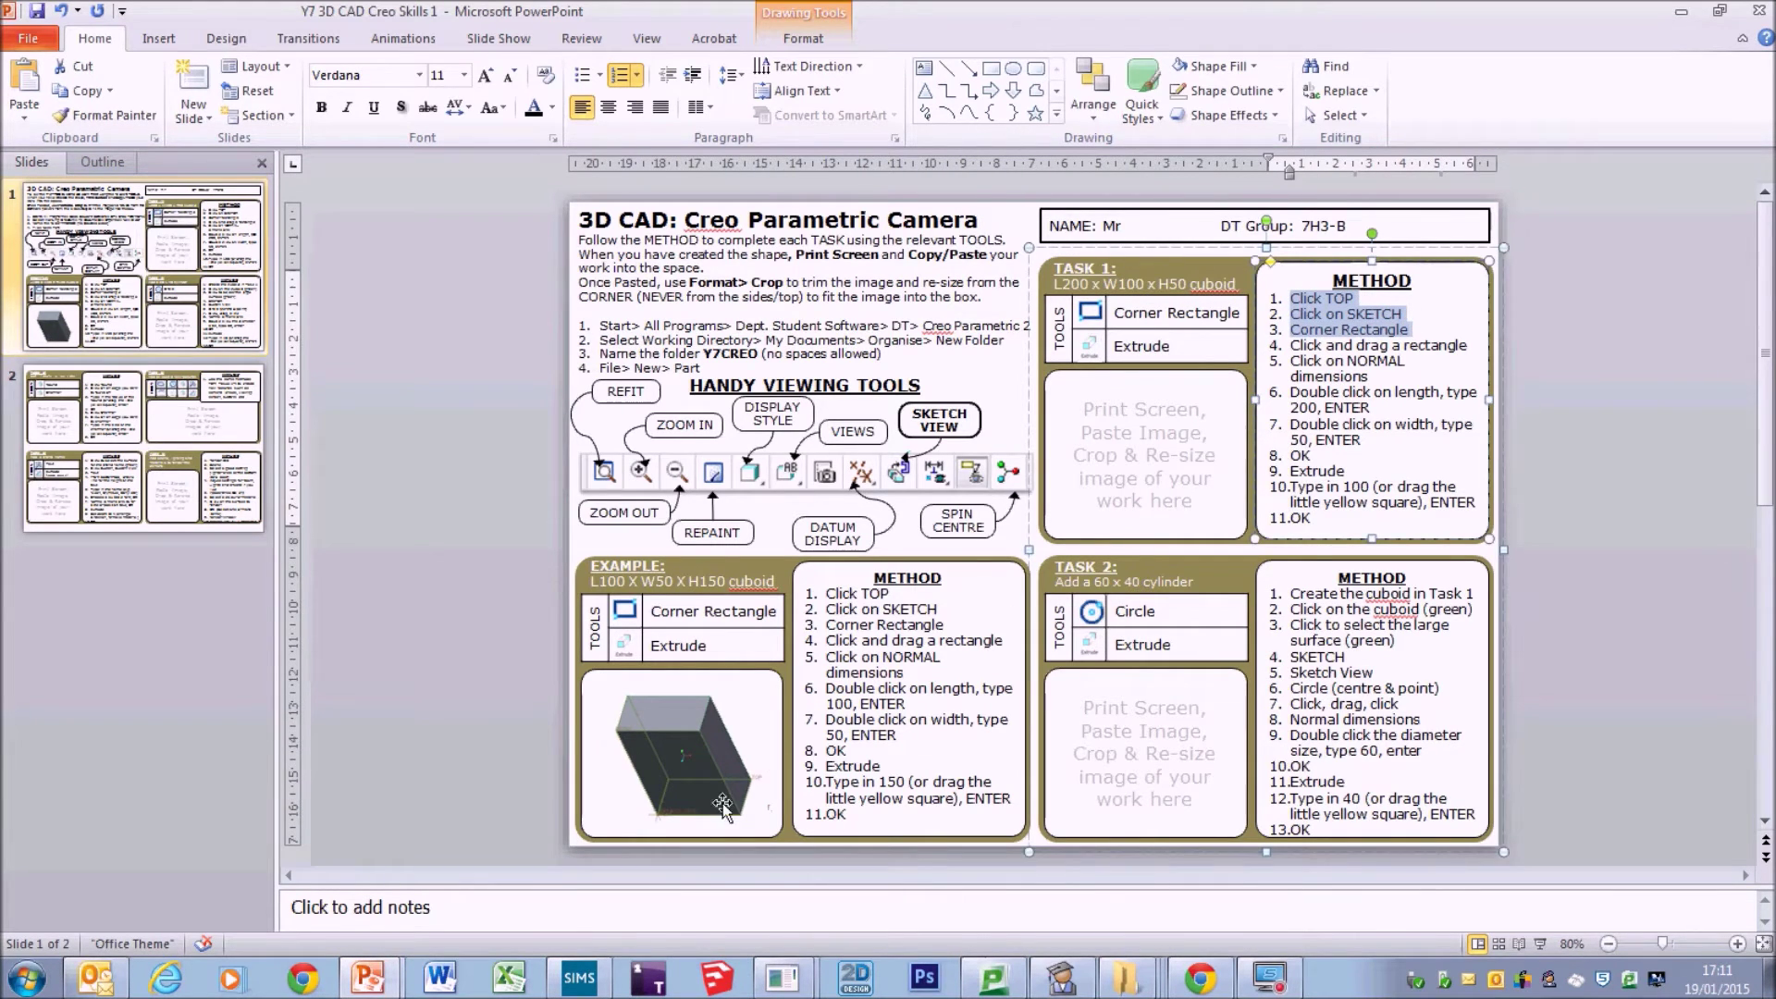
{"action": "left_click", "coordinate": [971, 988]}
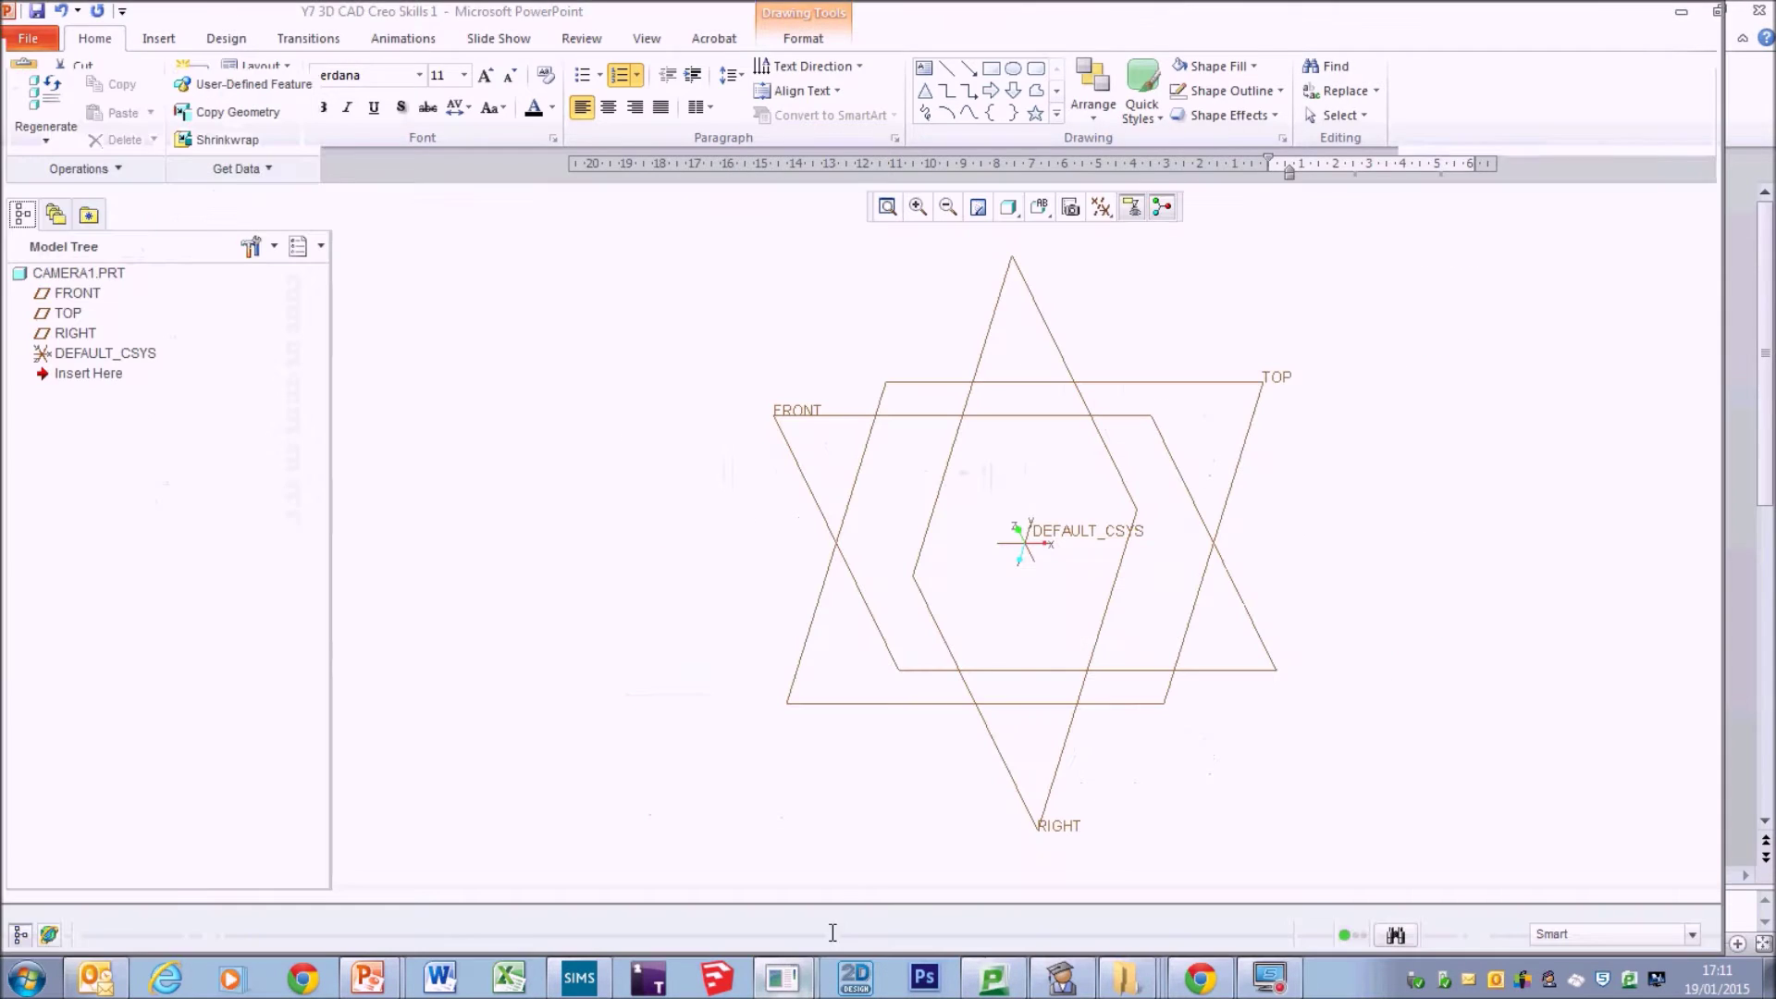
Start a sketch on the TOP plane and draw a corner rectangle from the origin, about 145 mm deep.
{"action": "left_click", "coordinate": [1228, 385]}
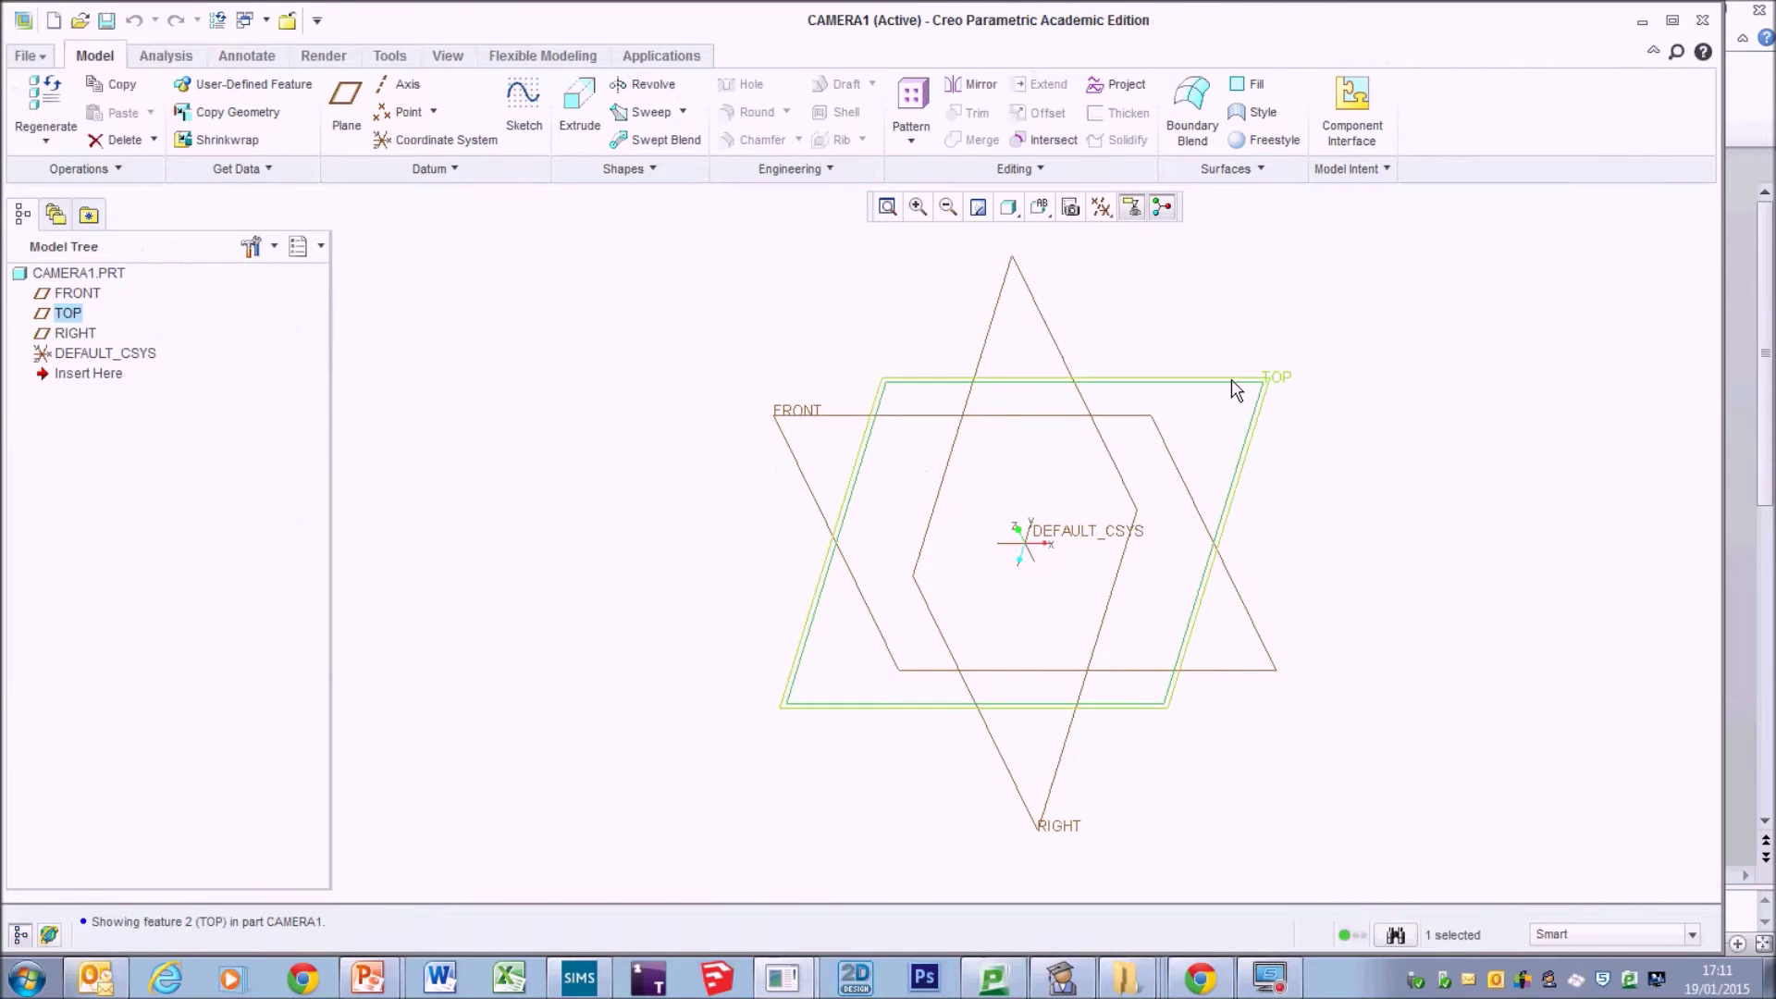
{"action": "left_click", "coordinate": [521, 116]}
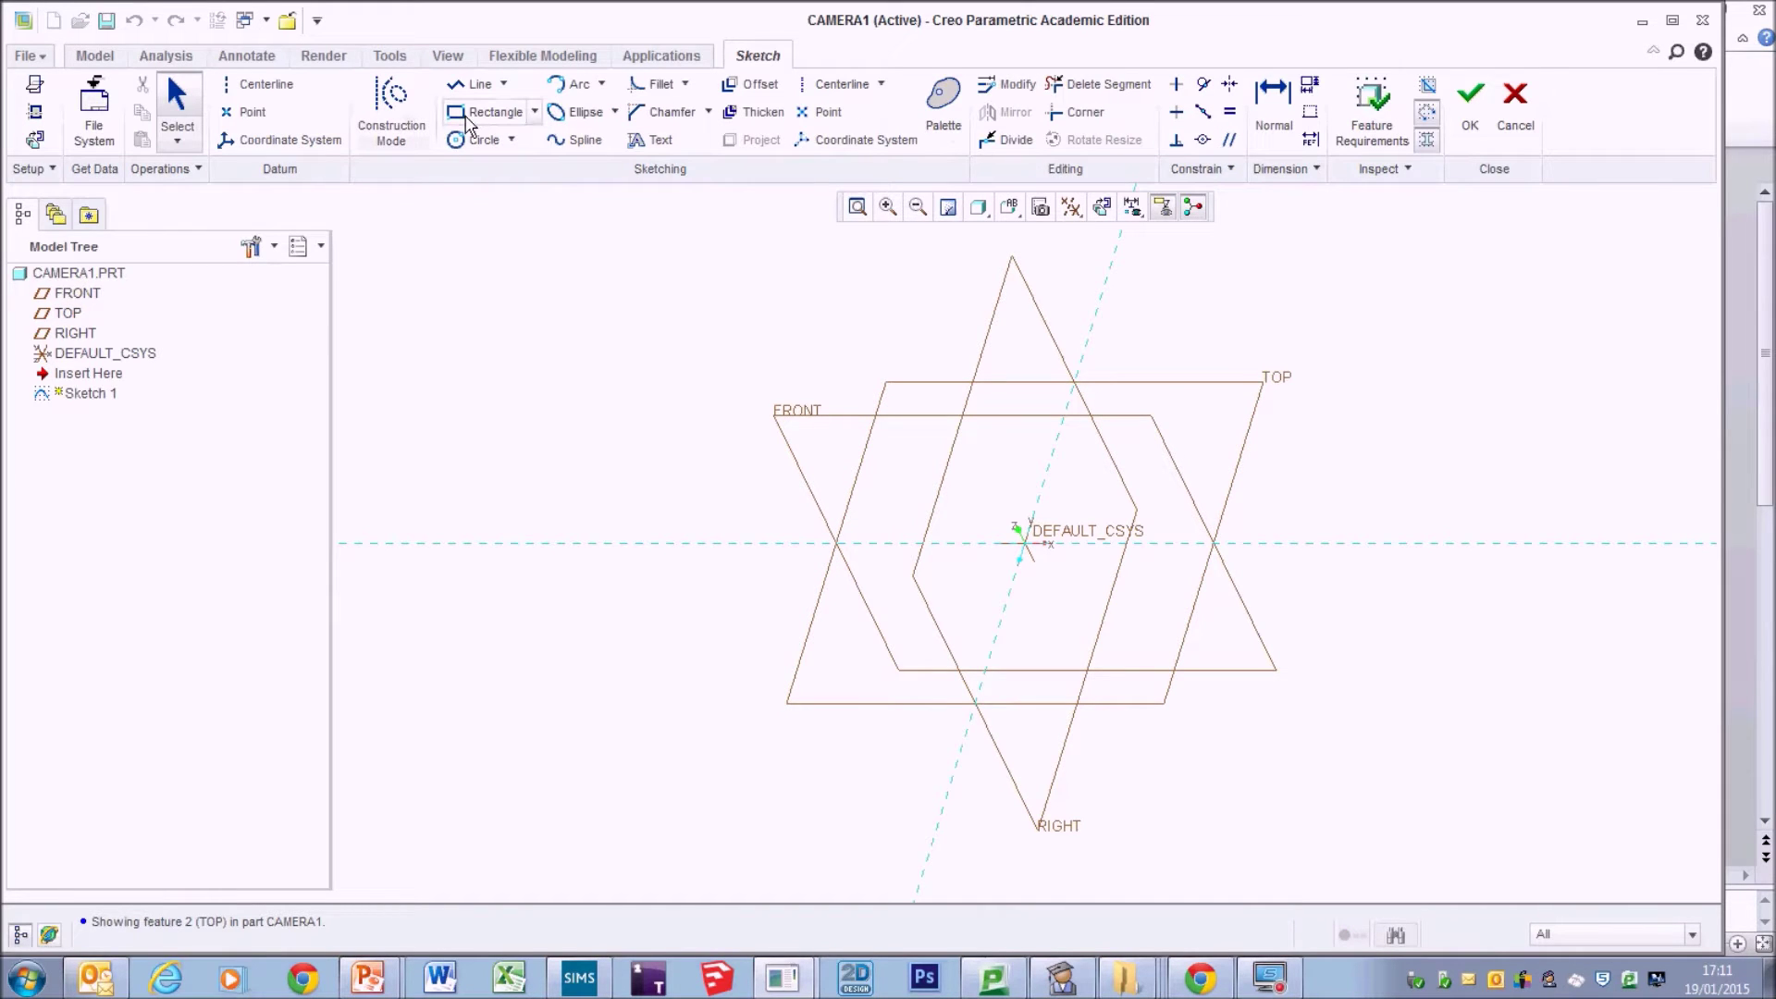
{"action": "left_click", "coordinate": [467, 116]}
{"action": "left_click", "coordinate": [1024, 543]}
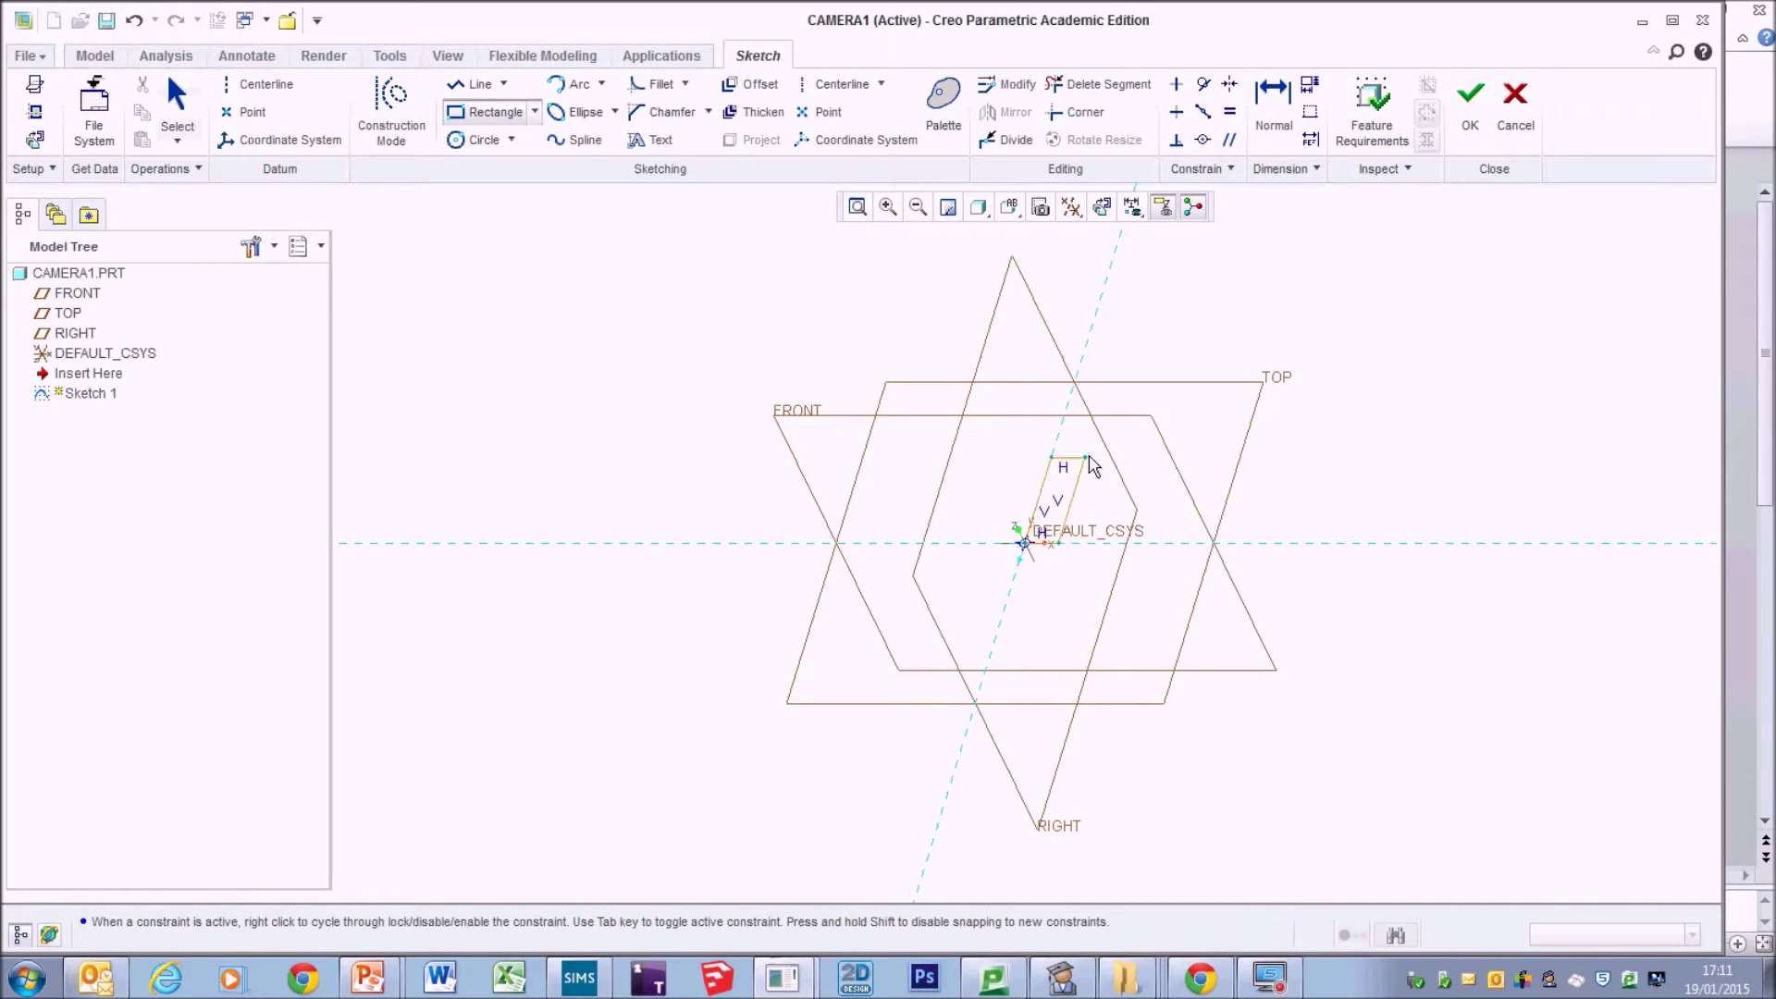
{"action": "left_click", "coordinate": [1285, 451]}
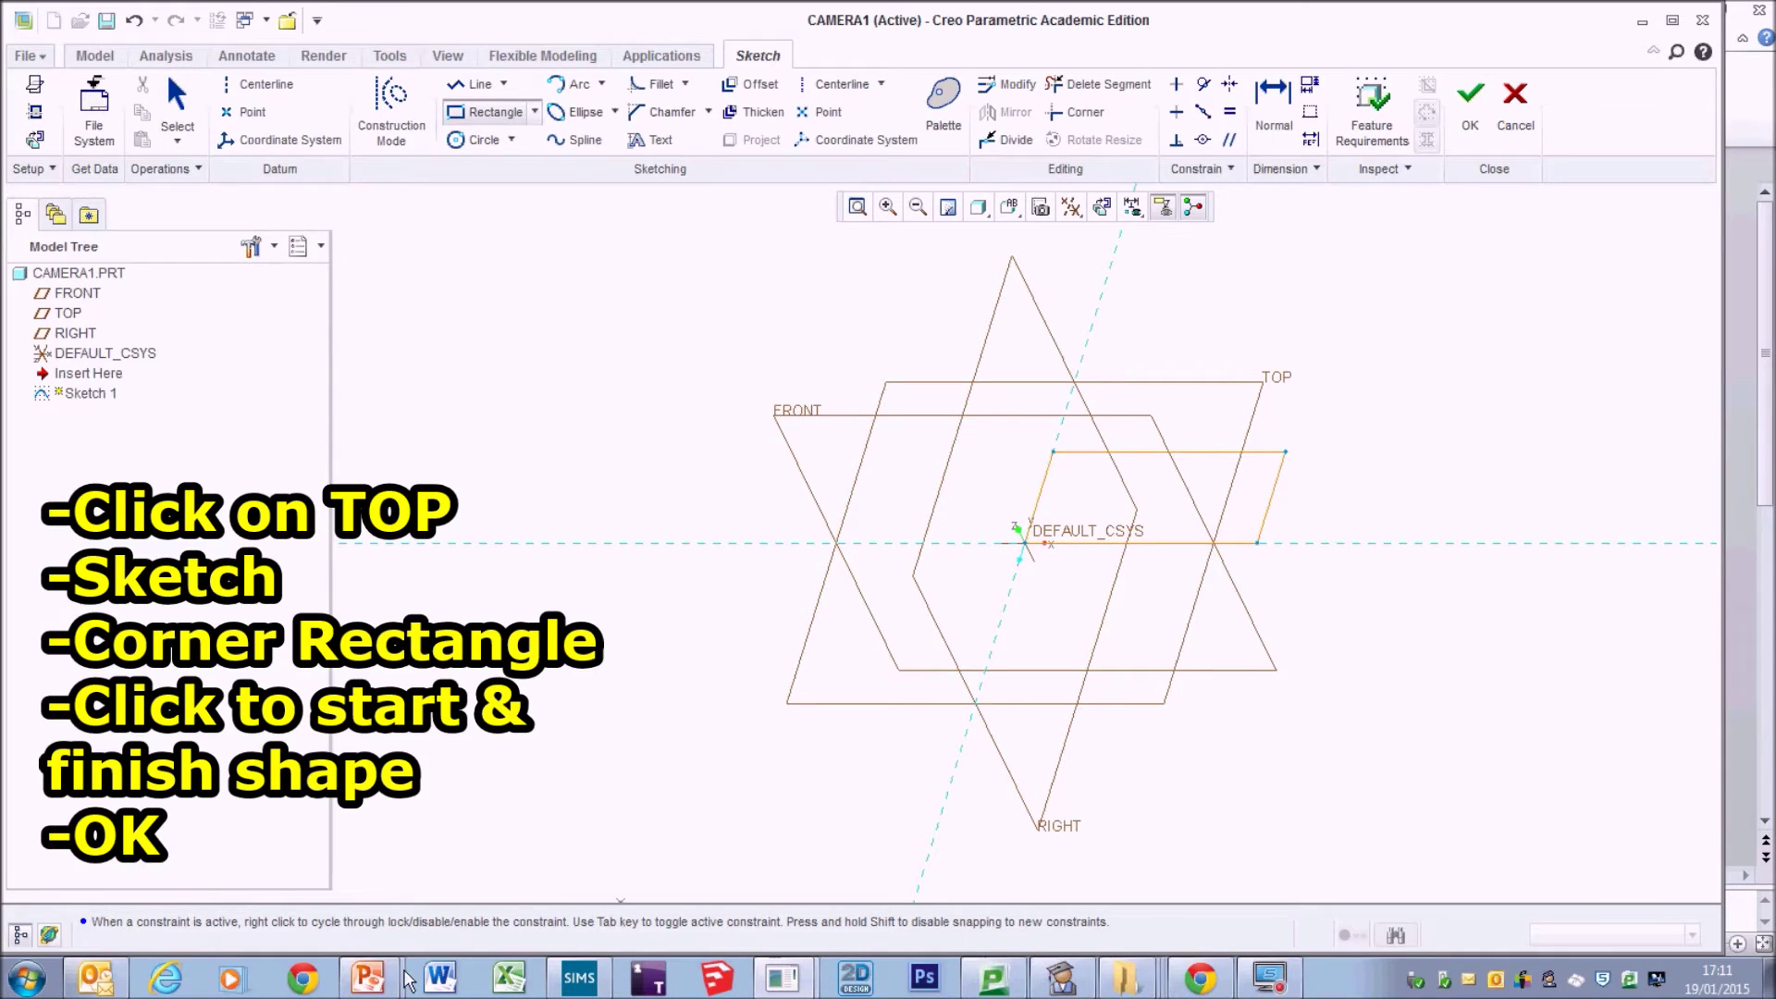
Review TASK 1 method steps 5 to 7 on the dimensions in the PowerPoint worksheet and return to Creo Parametric.
{"action": "left_click", "coordinate": [382, 978]}
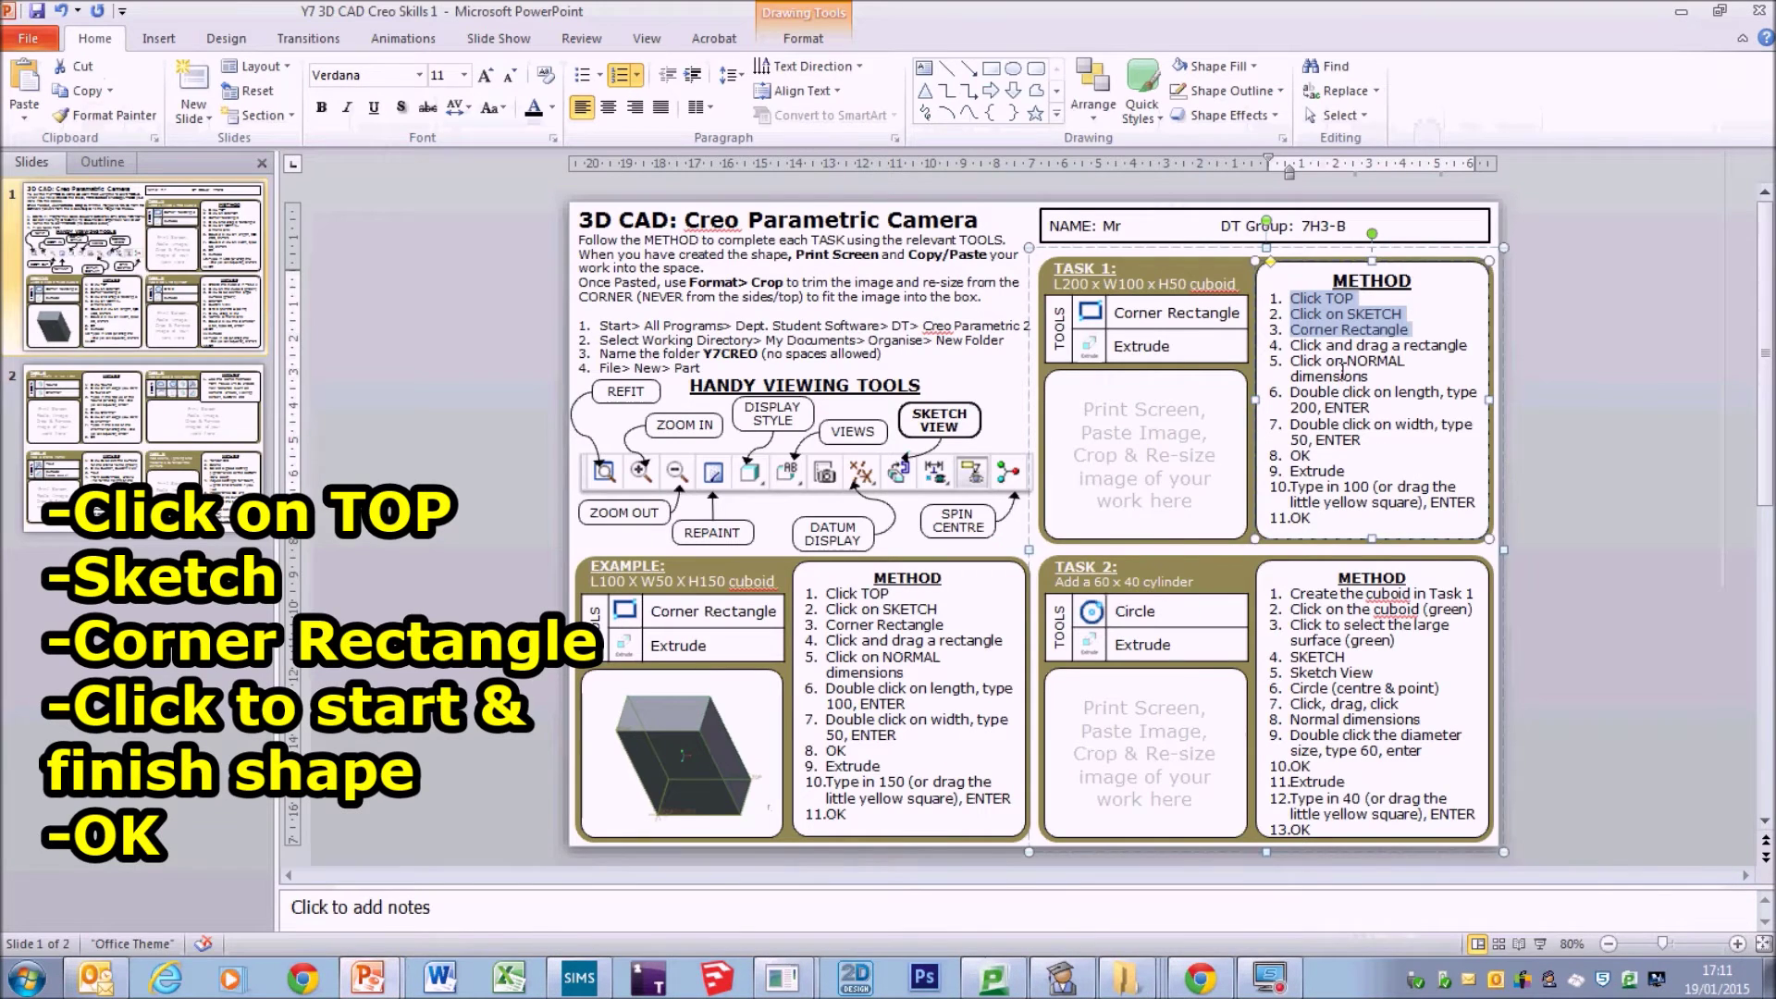
{"action": "left_click_drag", "start_coordinate": [1299, 361], "coordinate": [1396, 435]}
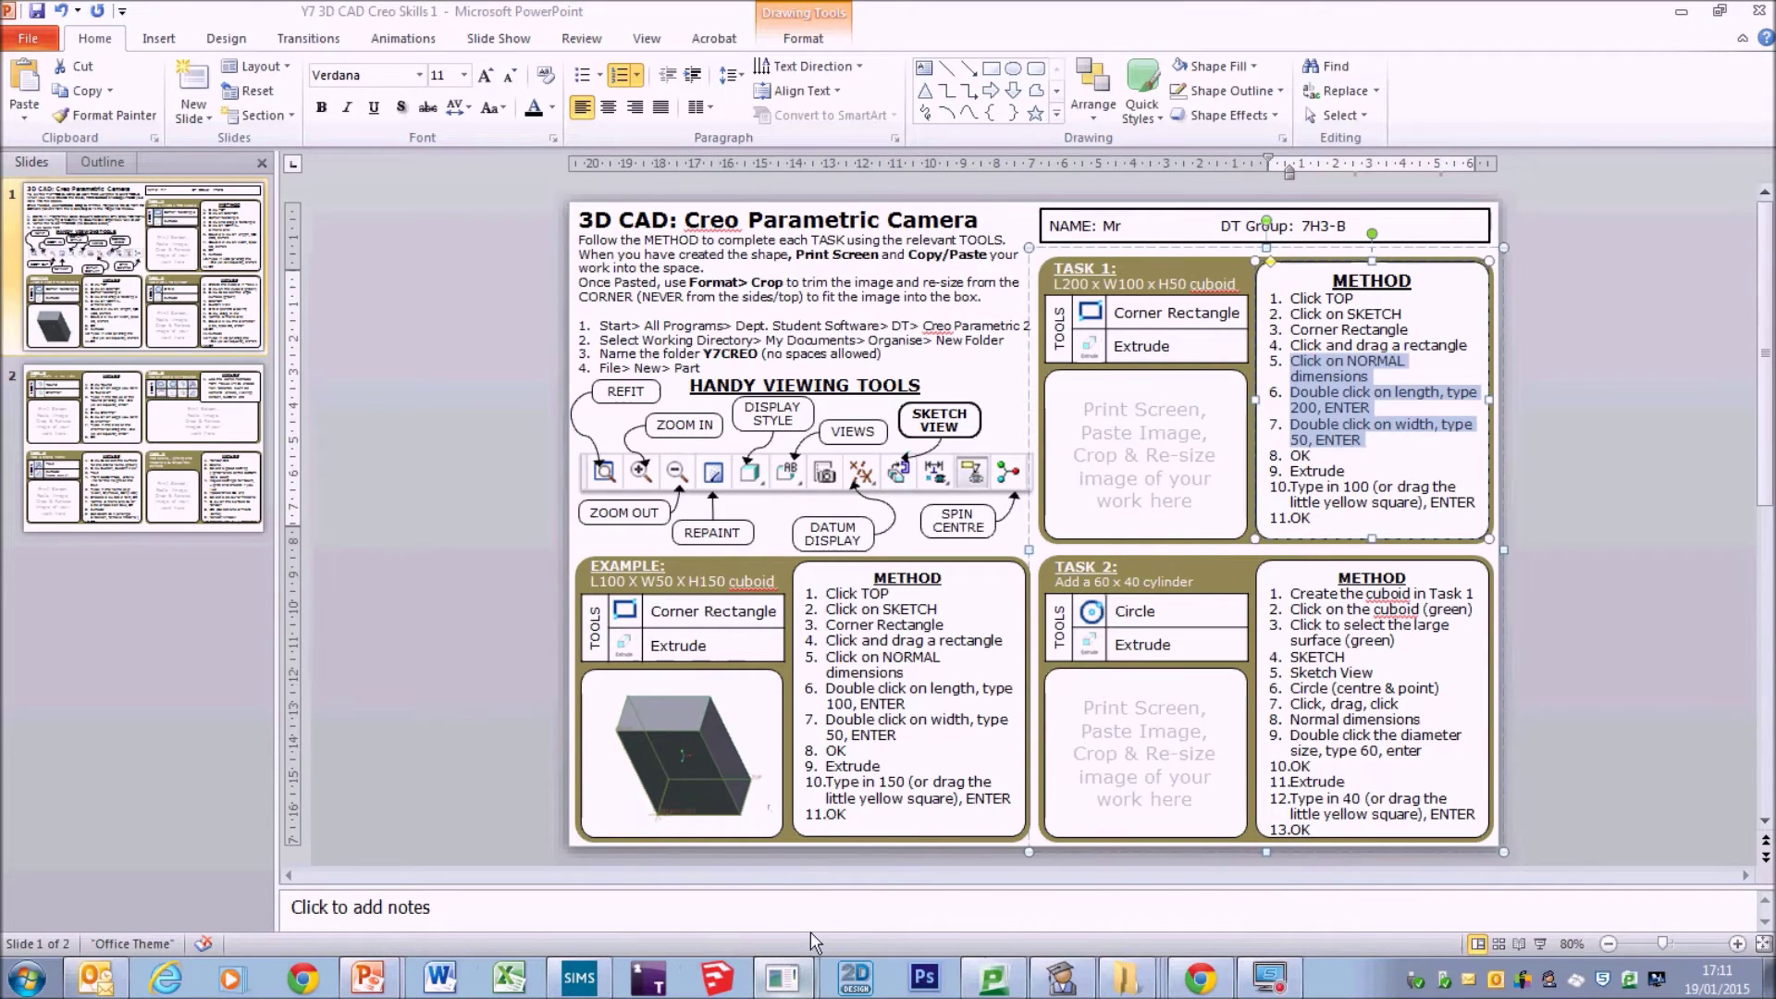
{"action": "left_click", "coordinate": [782, 978]}
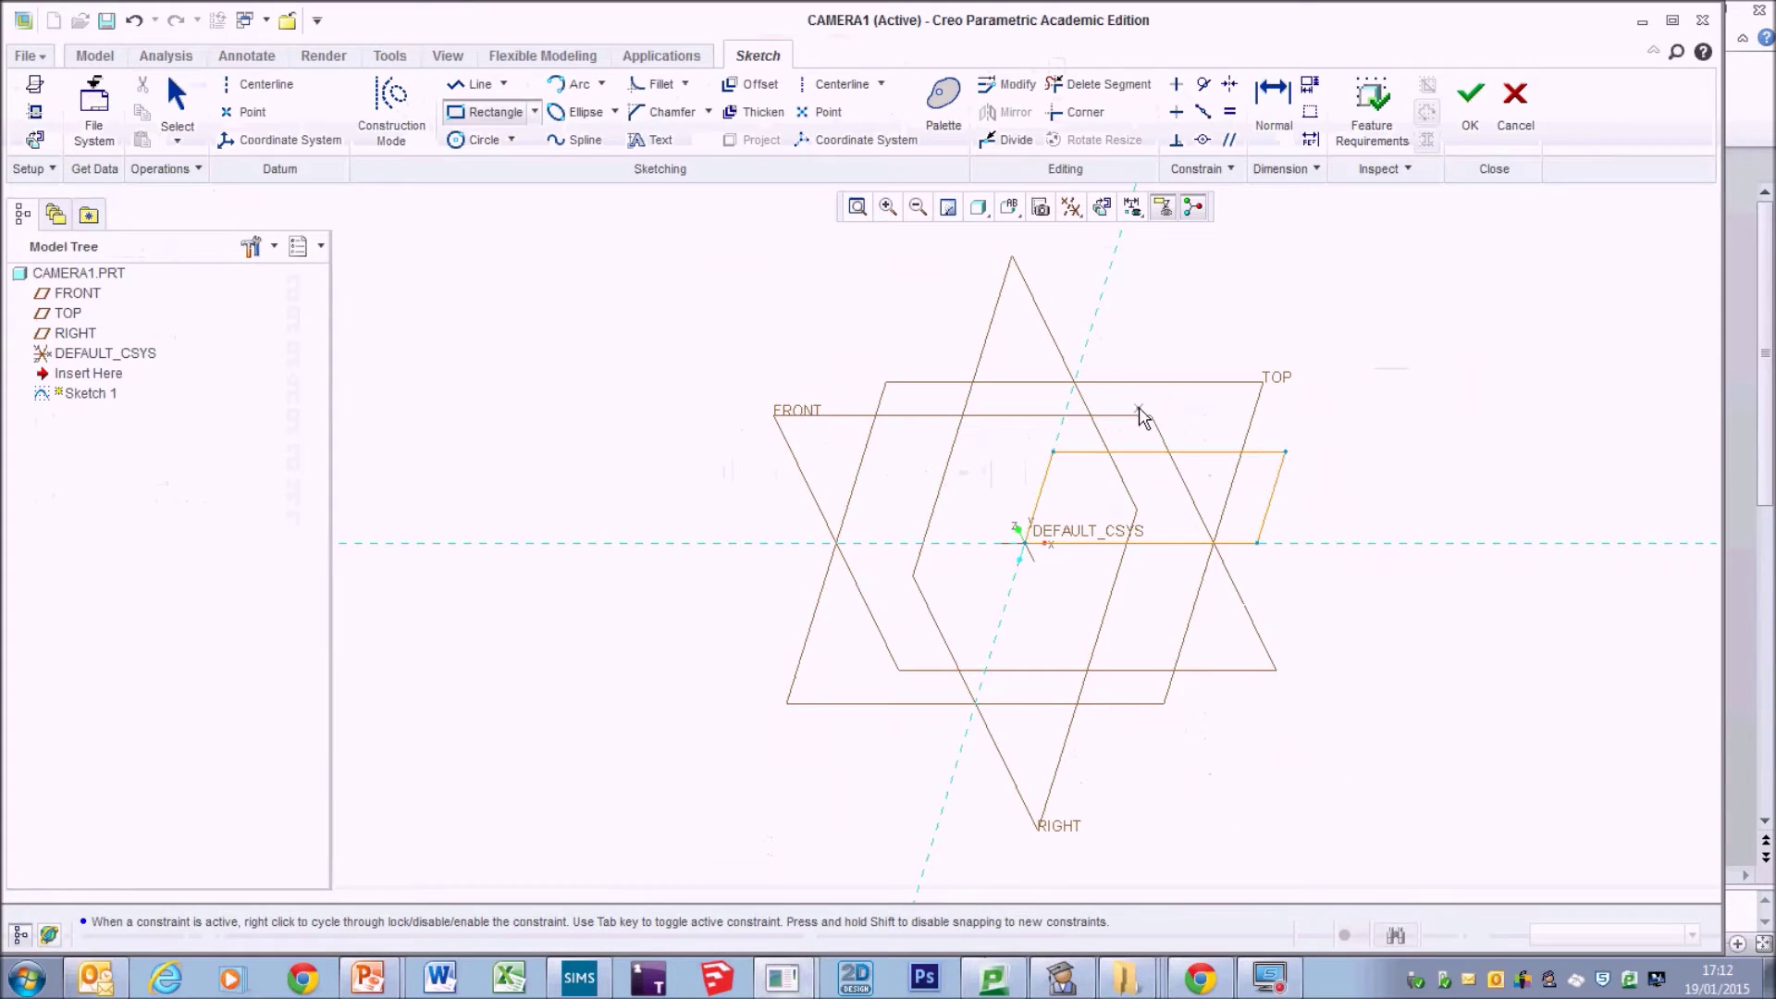
Set the rectangle's length to 200 mm and its width to 50 mm with normal dimensions, and finish the sketch.
{"action": "left_click", "coordinate": [1274, 119]}
{"action": "double_click", "coordinate": [1114, 529]}
{"action": "type", "text": "200"}
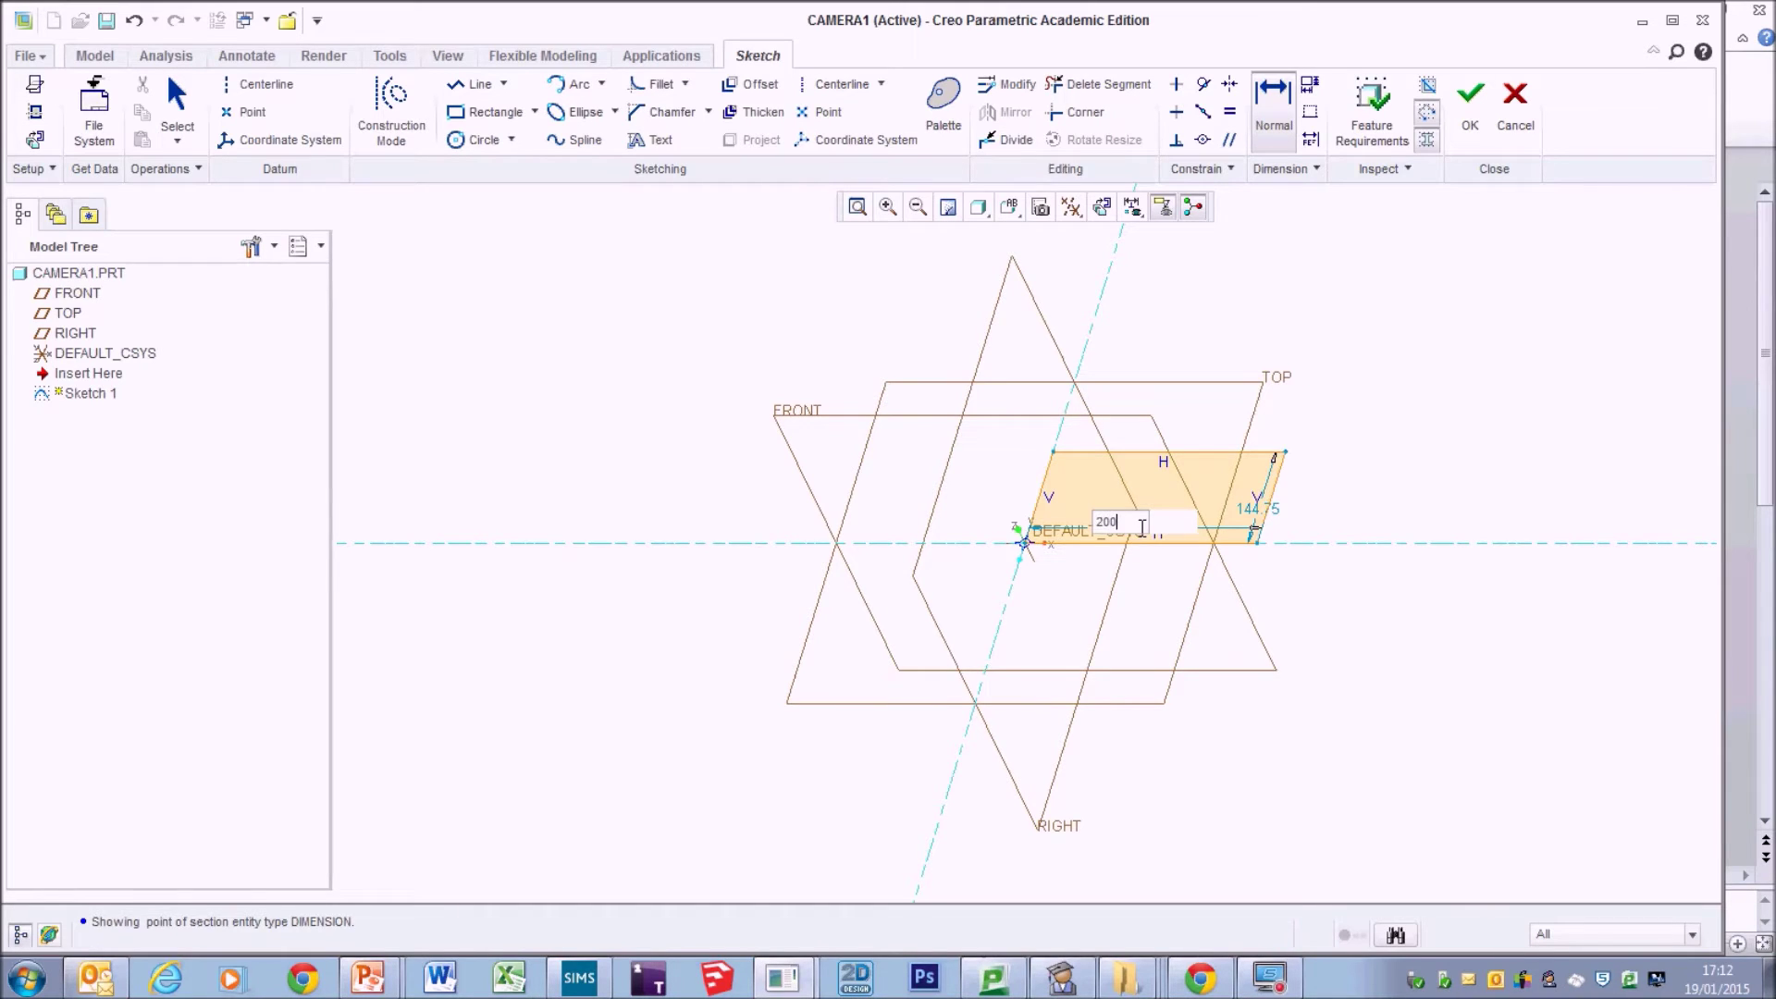
{"action": "key", "text": "Return"}
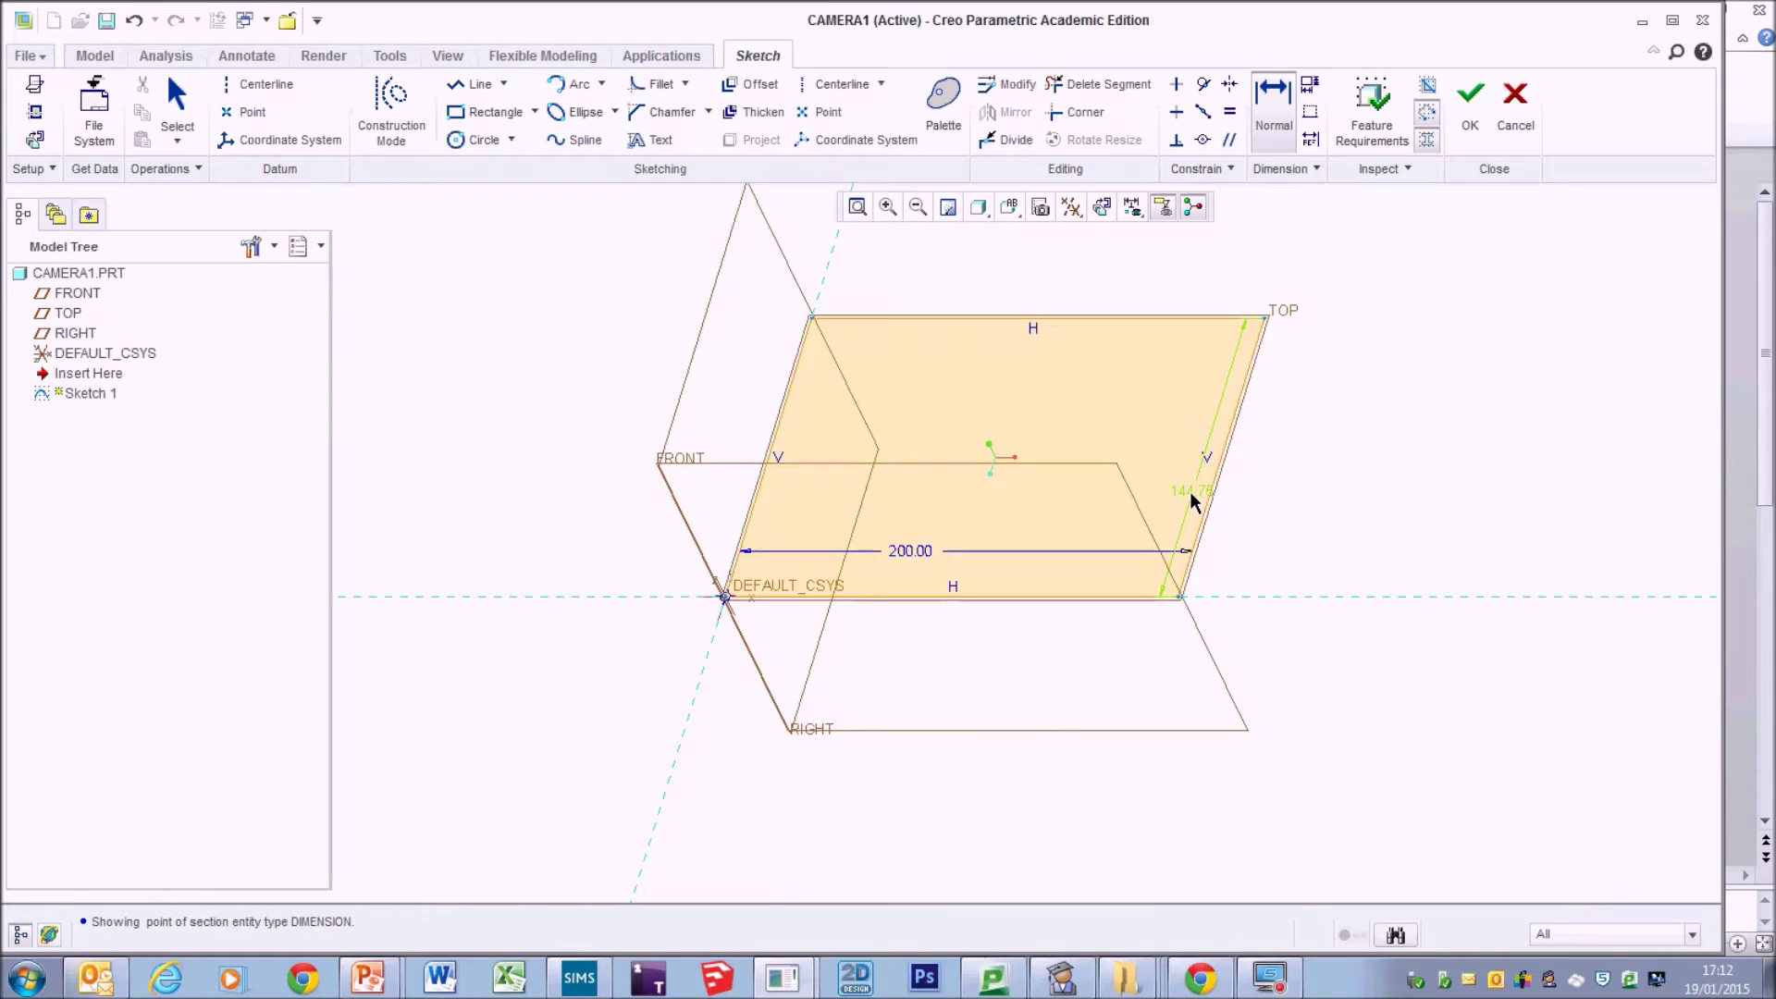
{"action": "double_click", "coordinate": [1192, 498]}
{"action": "type", "text": "50"}
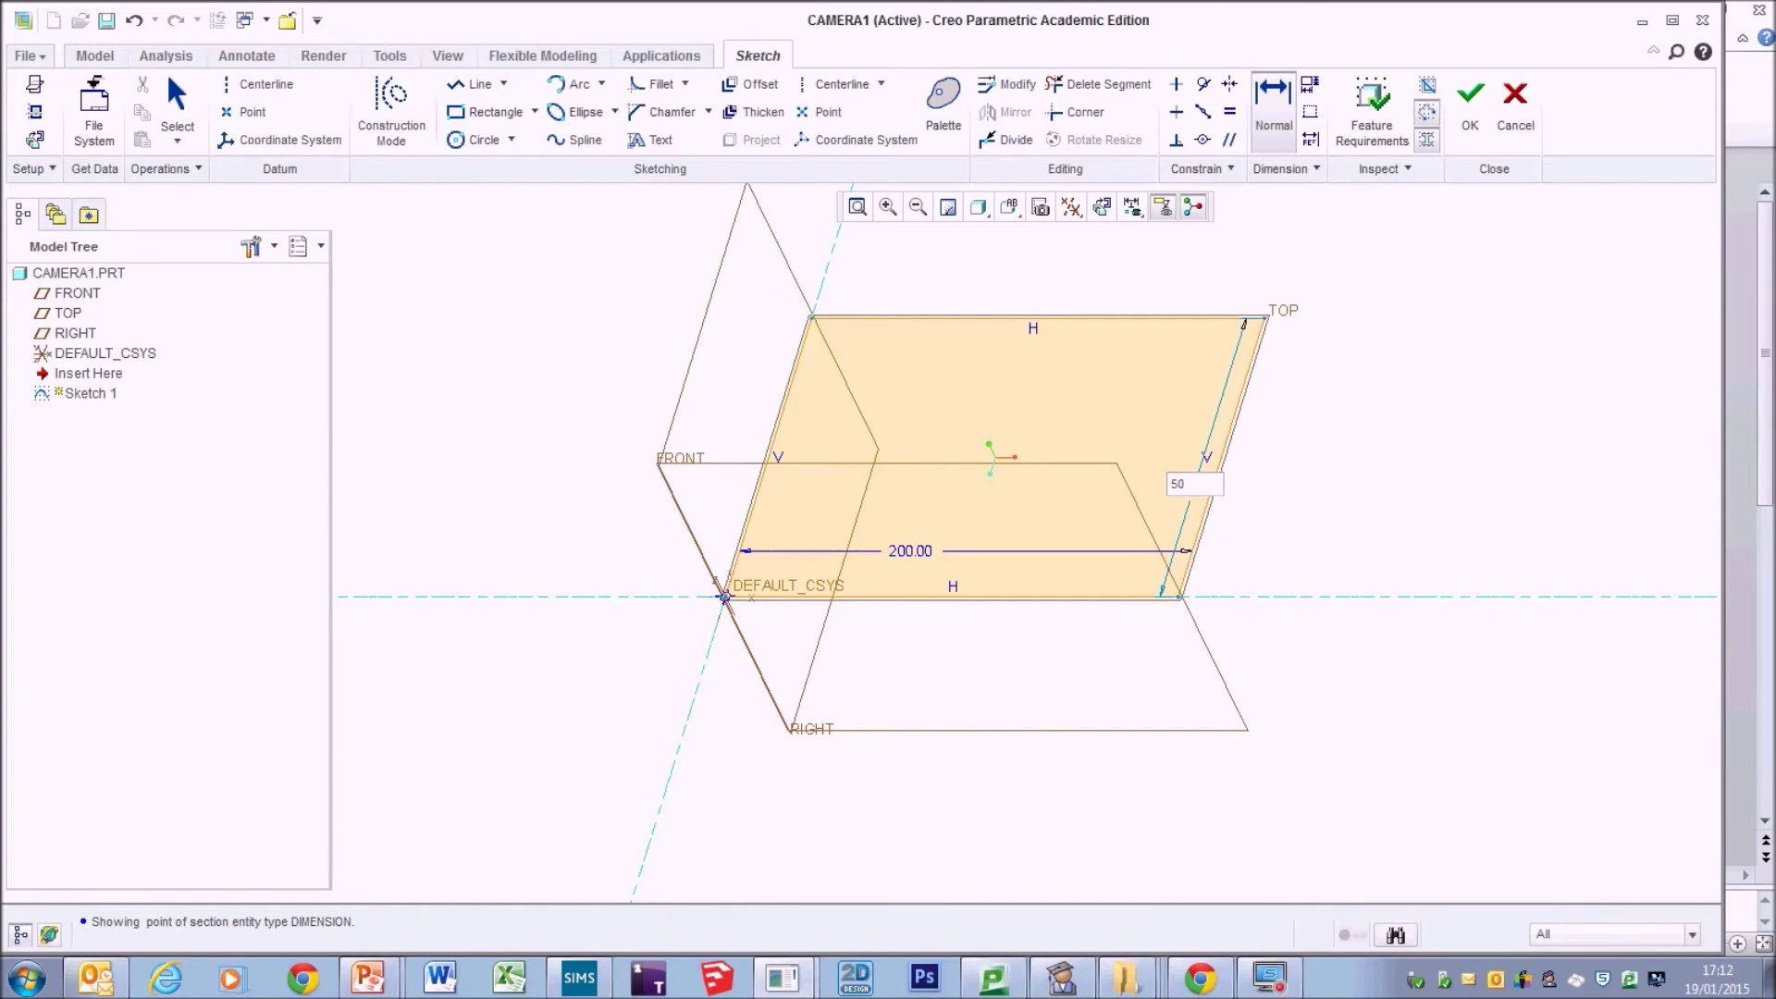
{"action": "key", "text": "Return"}
{"action": "scroll", "coordinate": [1011, 607], "scroll_direction": "down", "scroll_amount": 2}
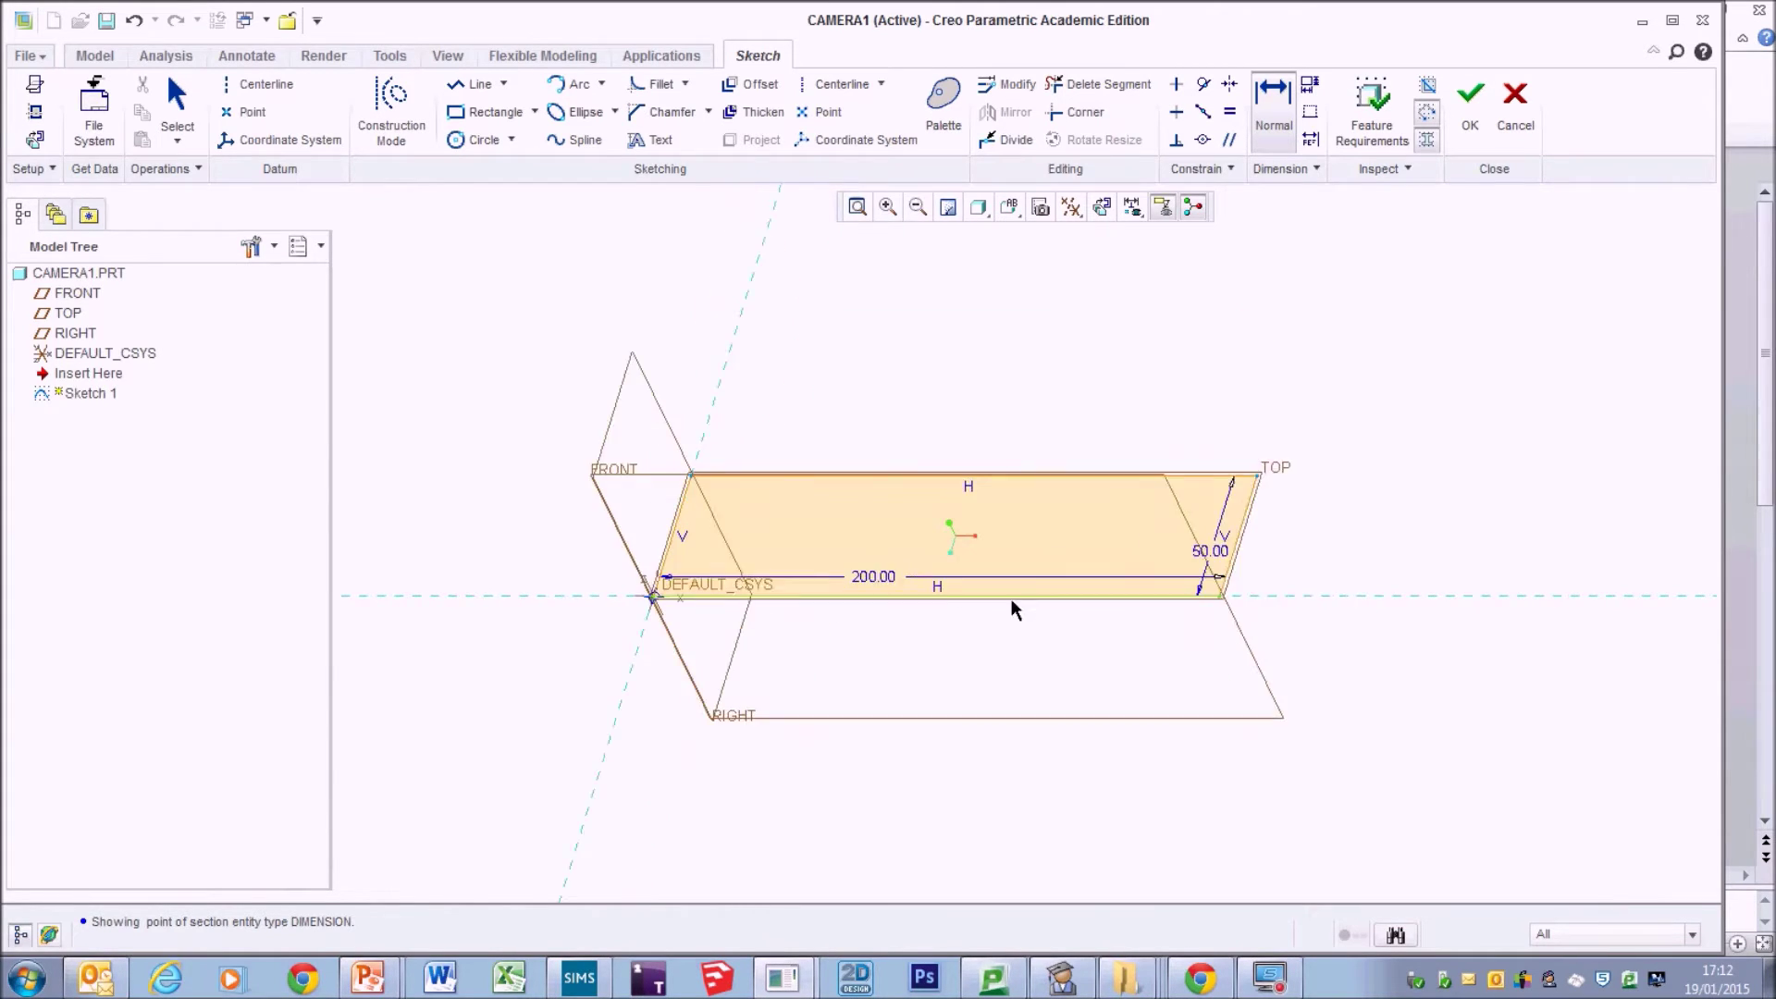
{"action": "scroll", "coordinate": [987, 607], "scroll_direction": "up", "scroll_amount": 4}
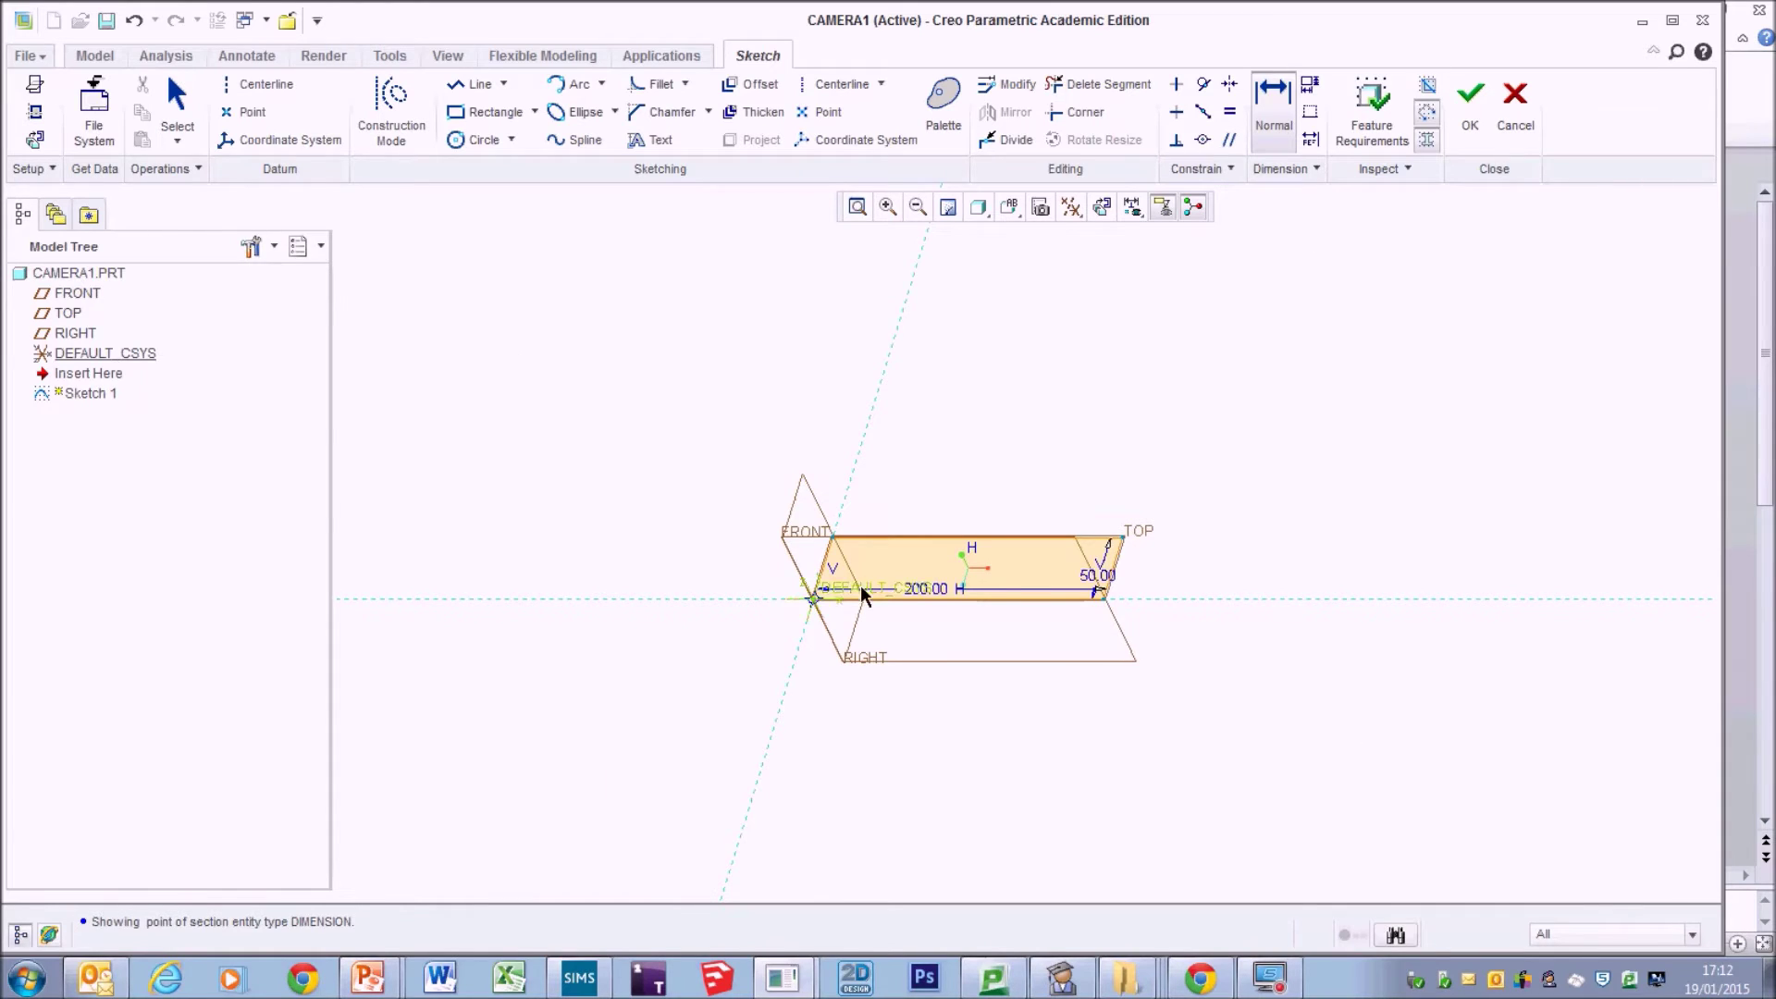
{"action": "scroll", "coordinate": [856, 639], "scroll_direction": "down", "scroll_amount": 3}
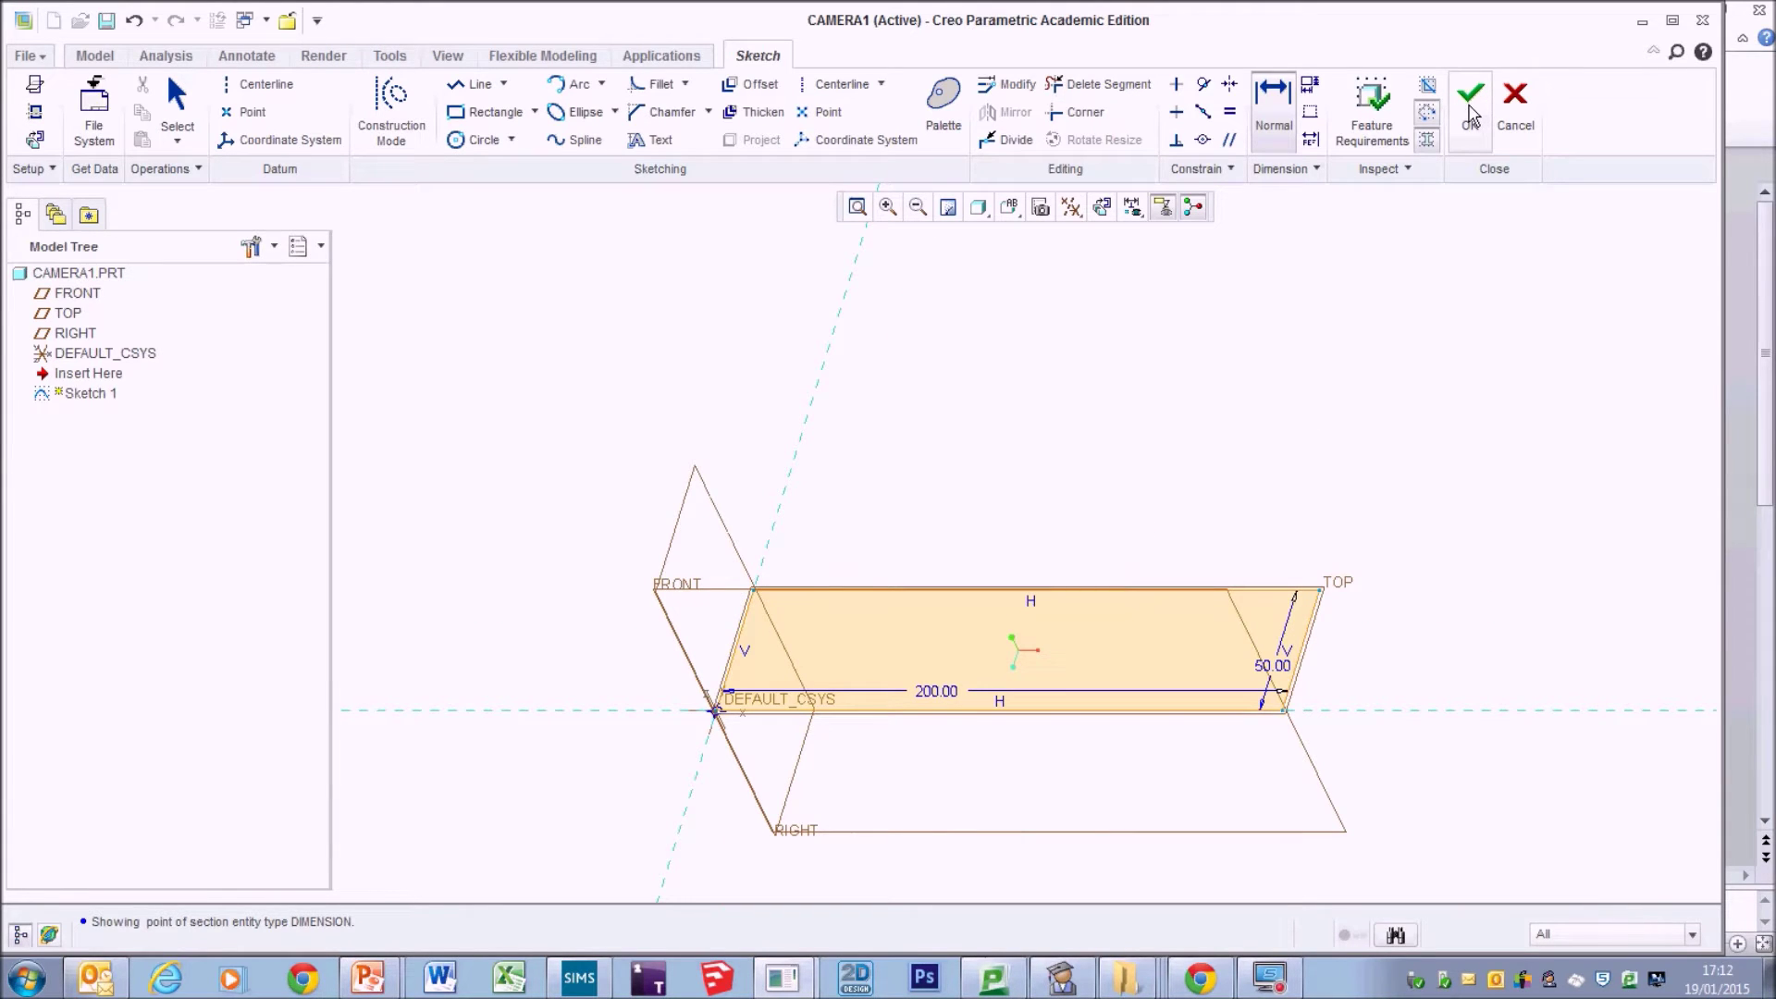
{"action": "left_click", "coordinate": [1471, 104]}
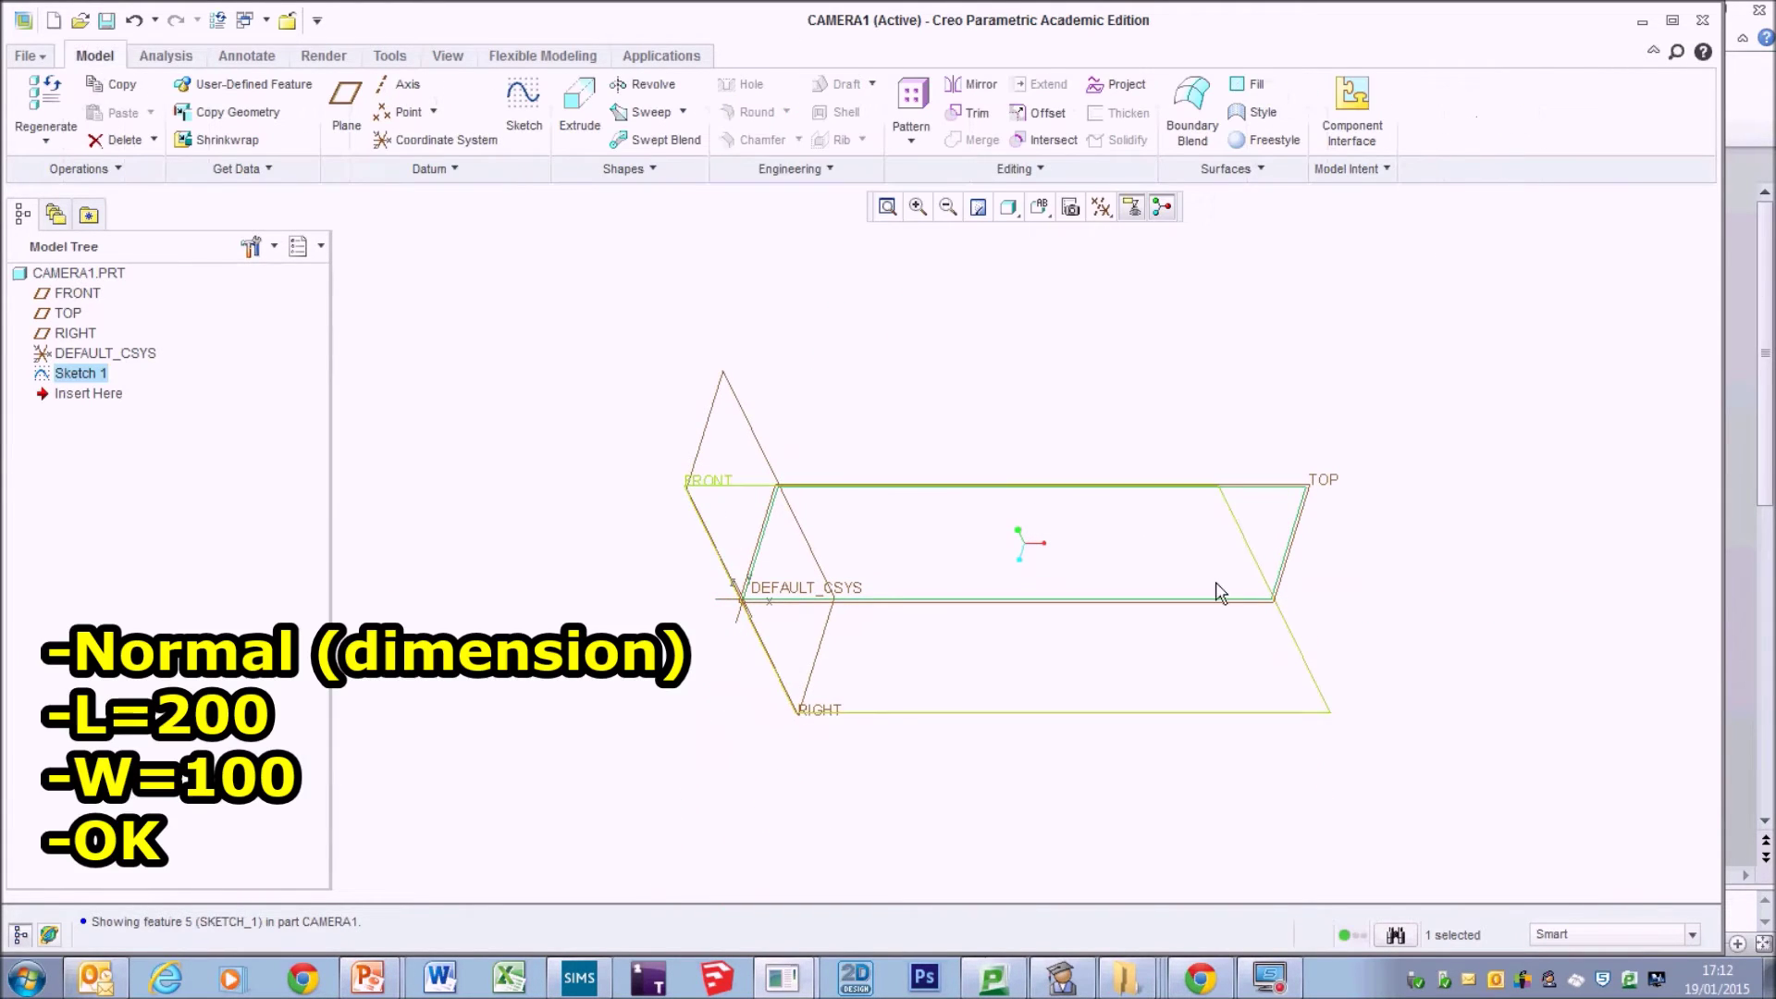
Review TASK 1 method steps 9 to 11 on the extrusion in the PowerPoint worksheet and return to Creo Parametric.
{"action": "left_click", "coordinate": [374, 978]}
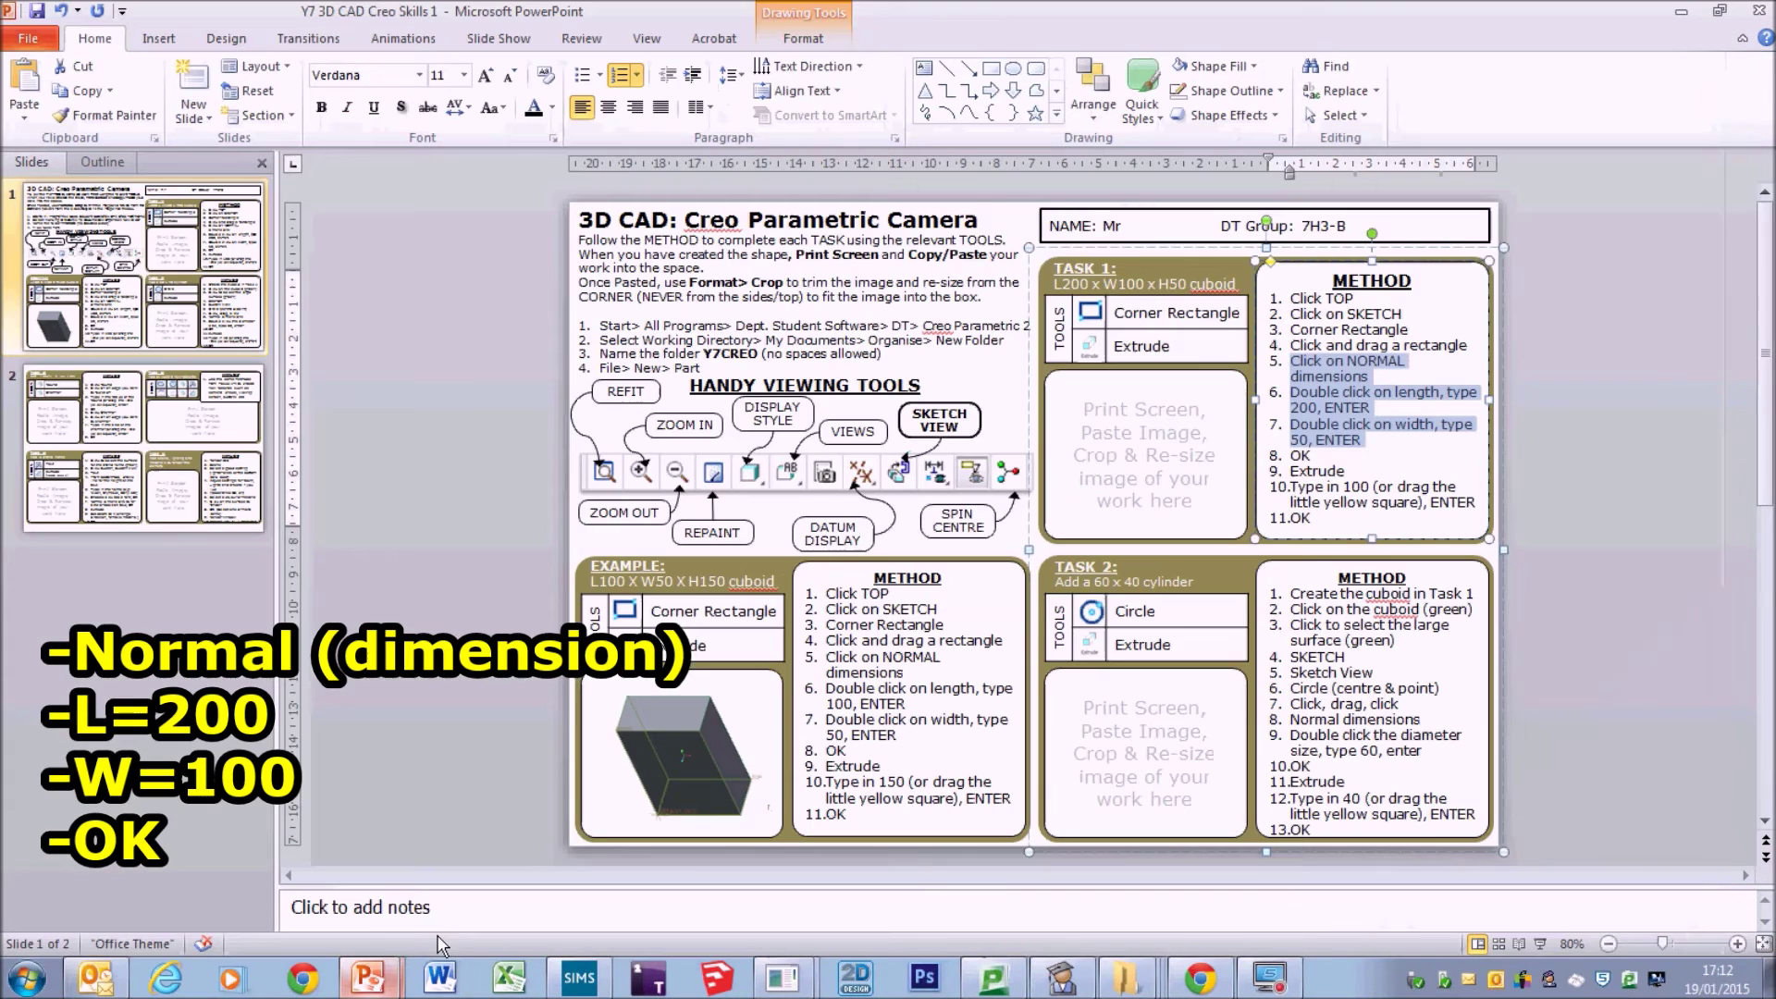
{"action": "left_click_drag", "start_coordinate": [1291, 467], "coordinate": [1429, 508]}
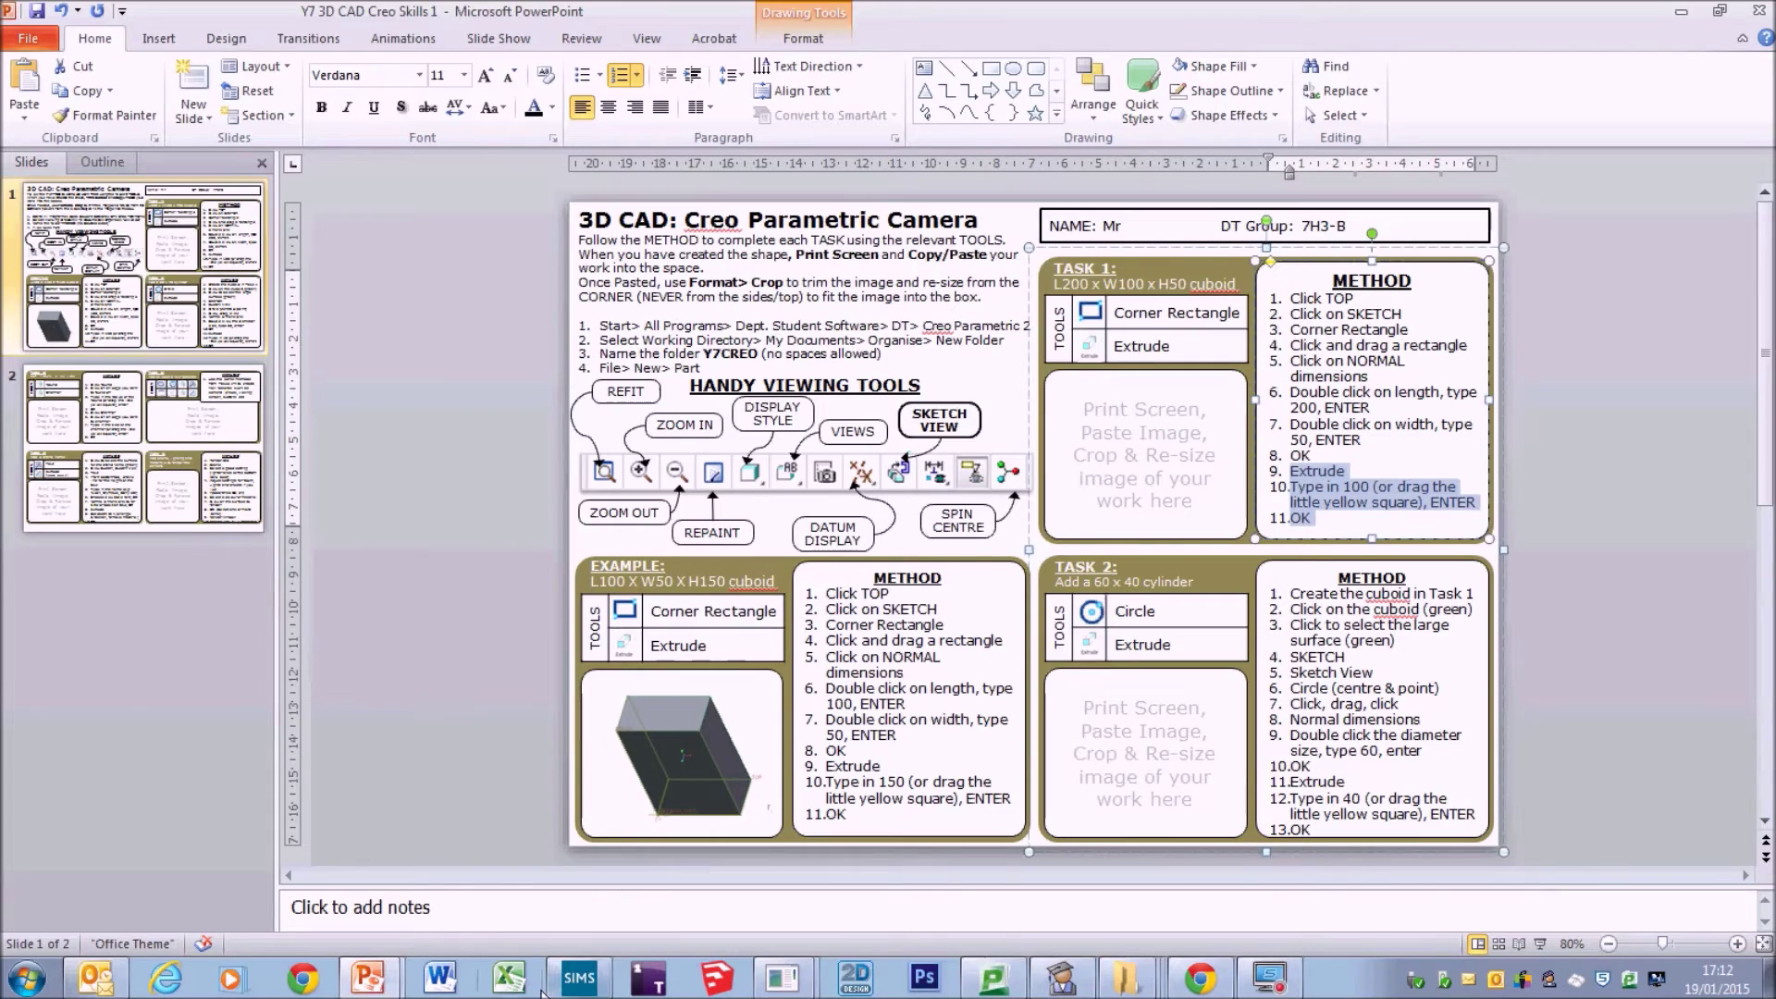
{"action": "left_click", "coordinate": [781, 978]}
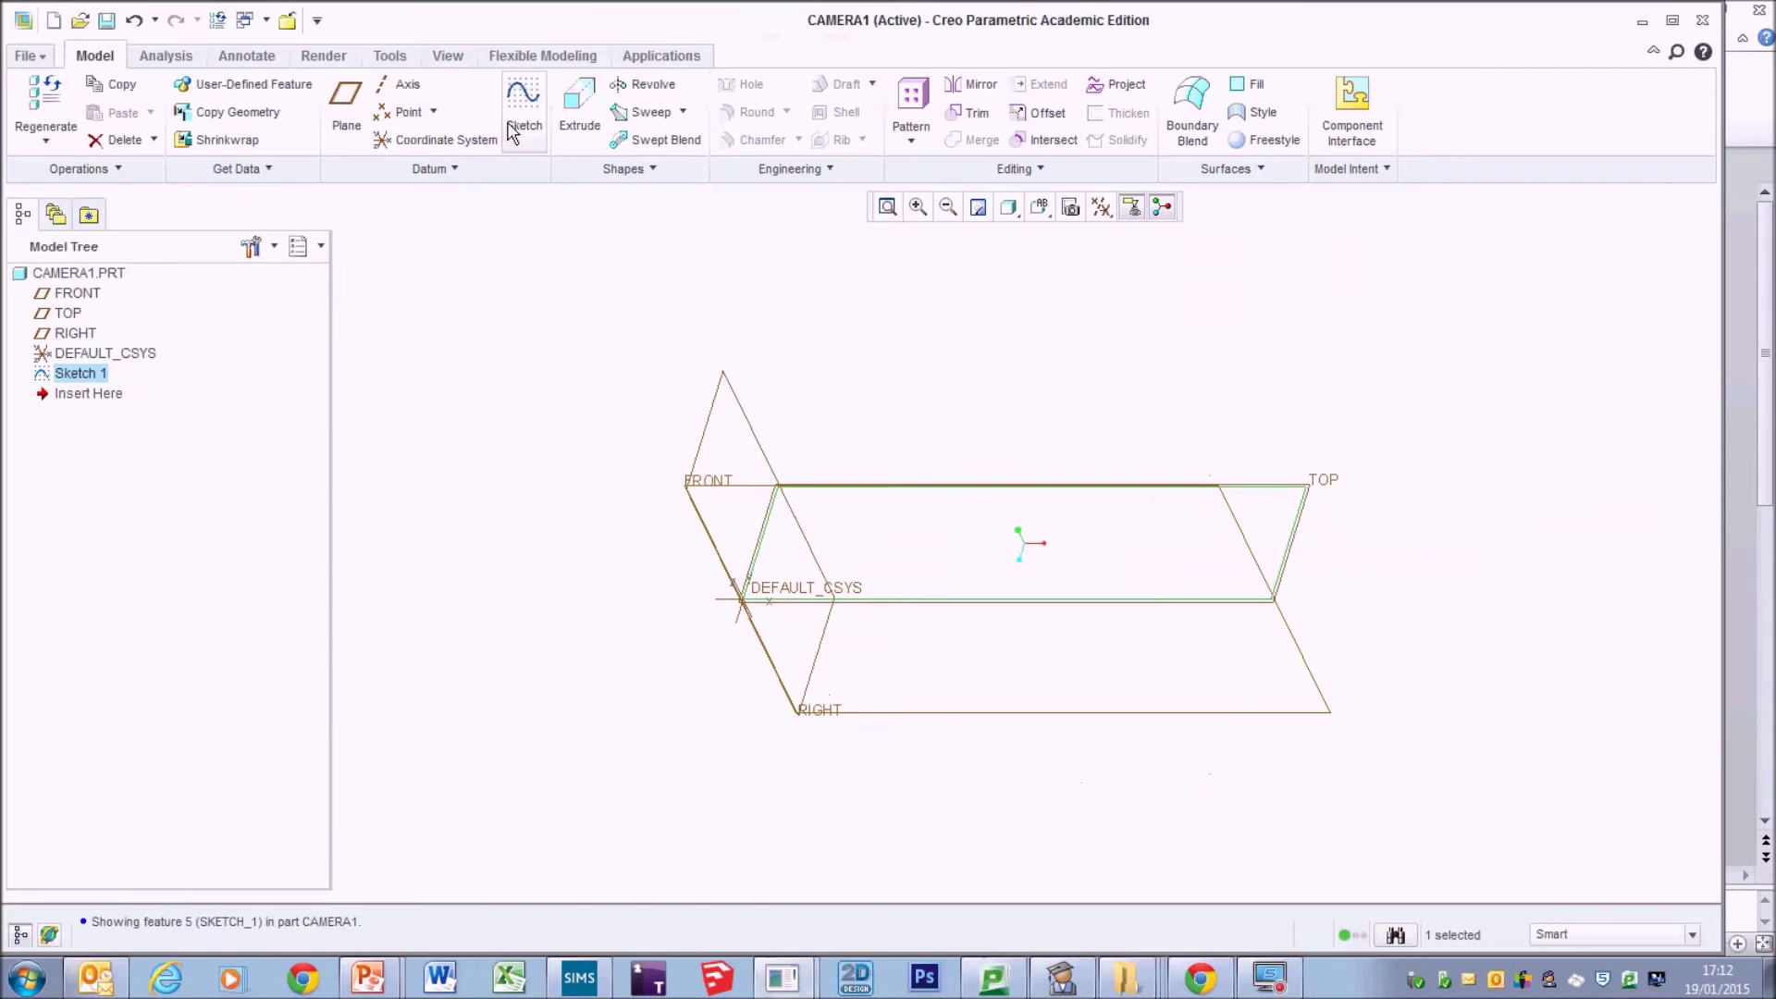
Extrude the rectangle sketch to a height of 100 mm and accept the solid cuboid.
{"action": "left_click", "coordinate": [580, 106]}
{"action": "double_click", "coordinate": [160, 115]}
{"action": "type", "text": "1"}
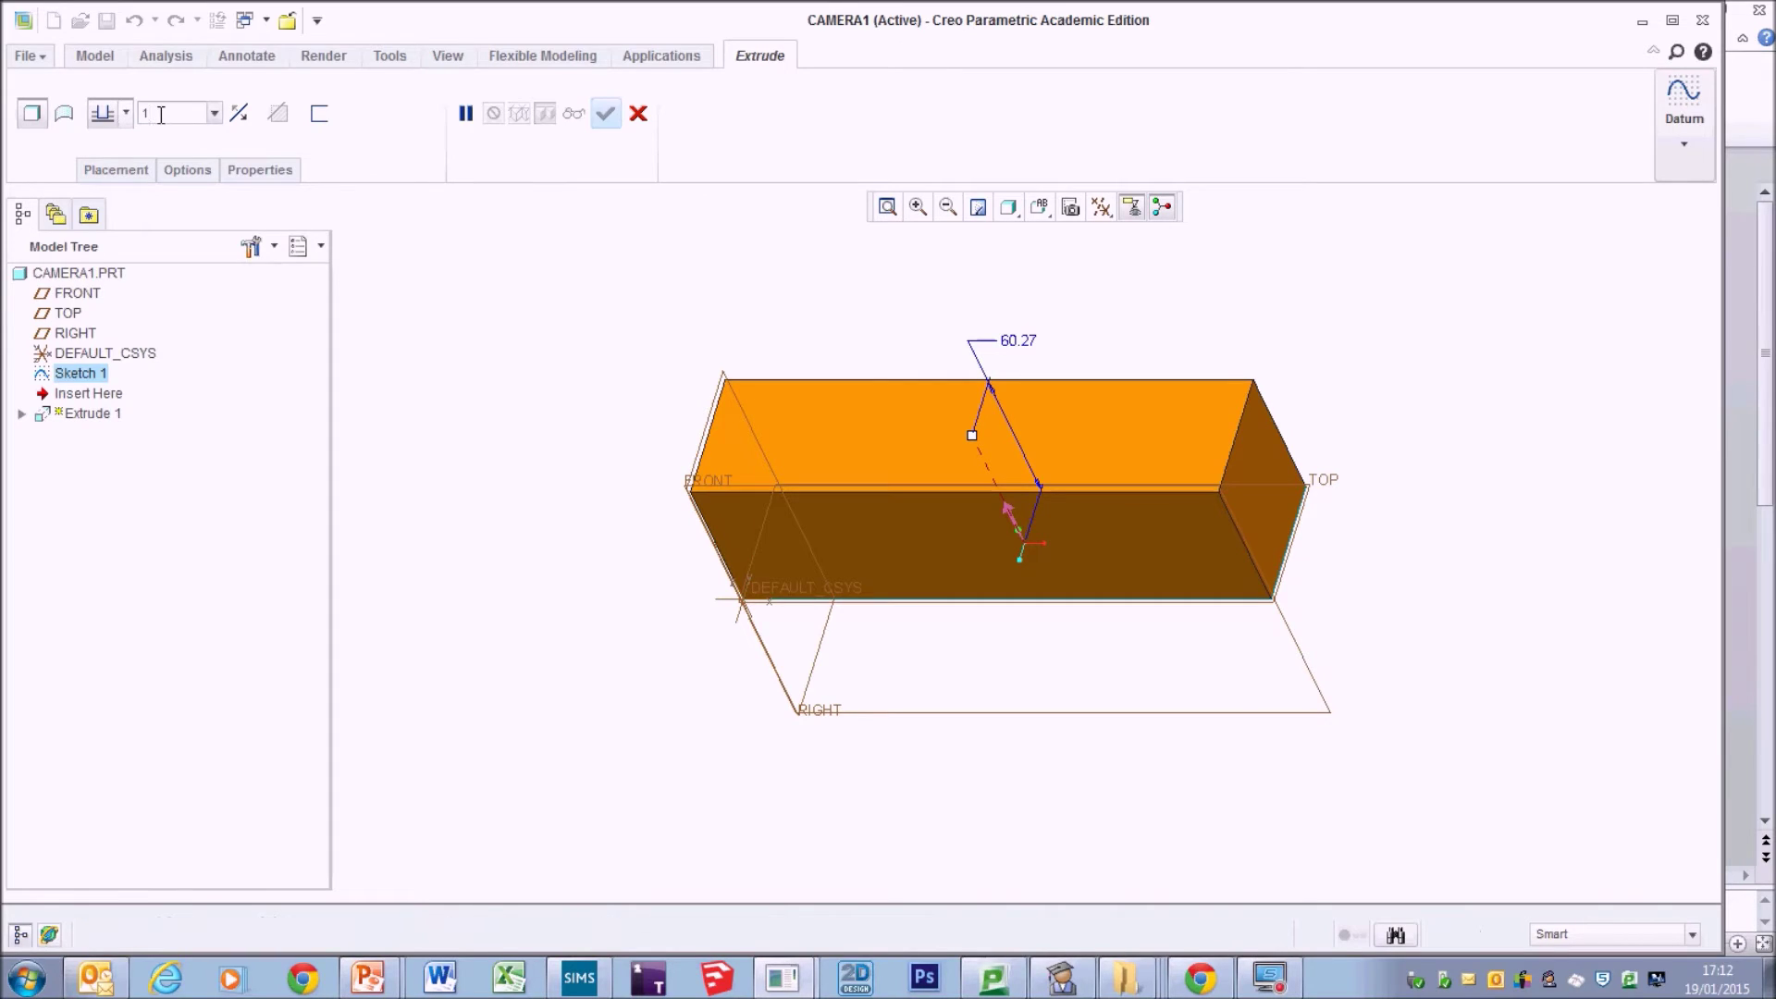
{"action": "type", "text": "00"}
{"action": "key", "text": "Return"}
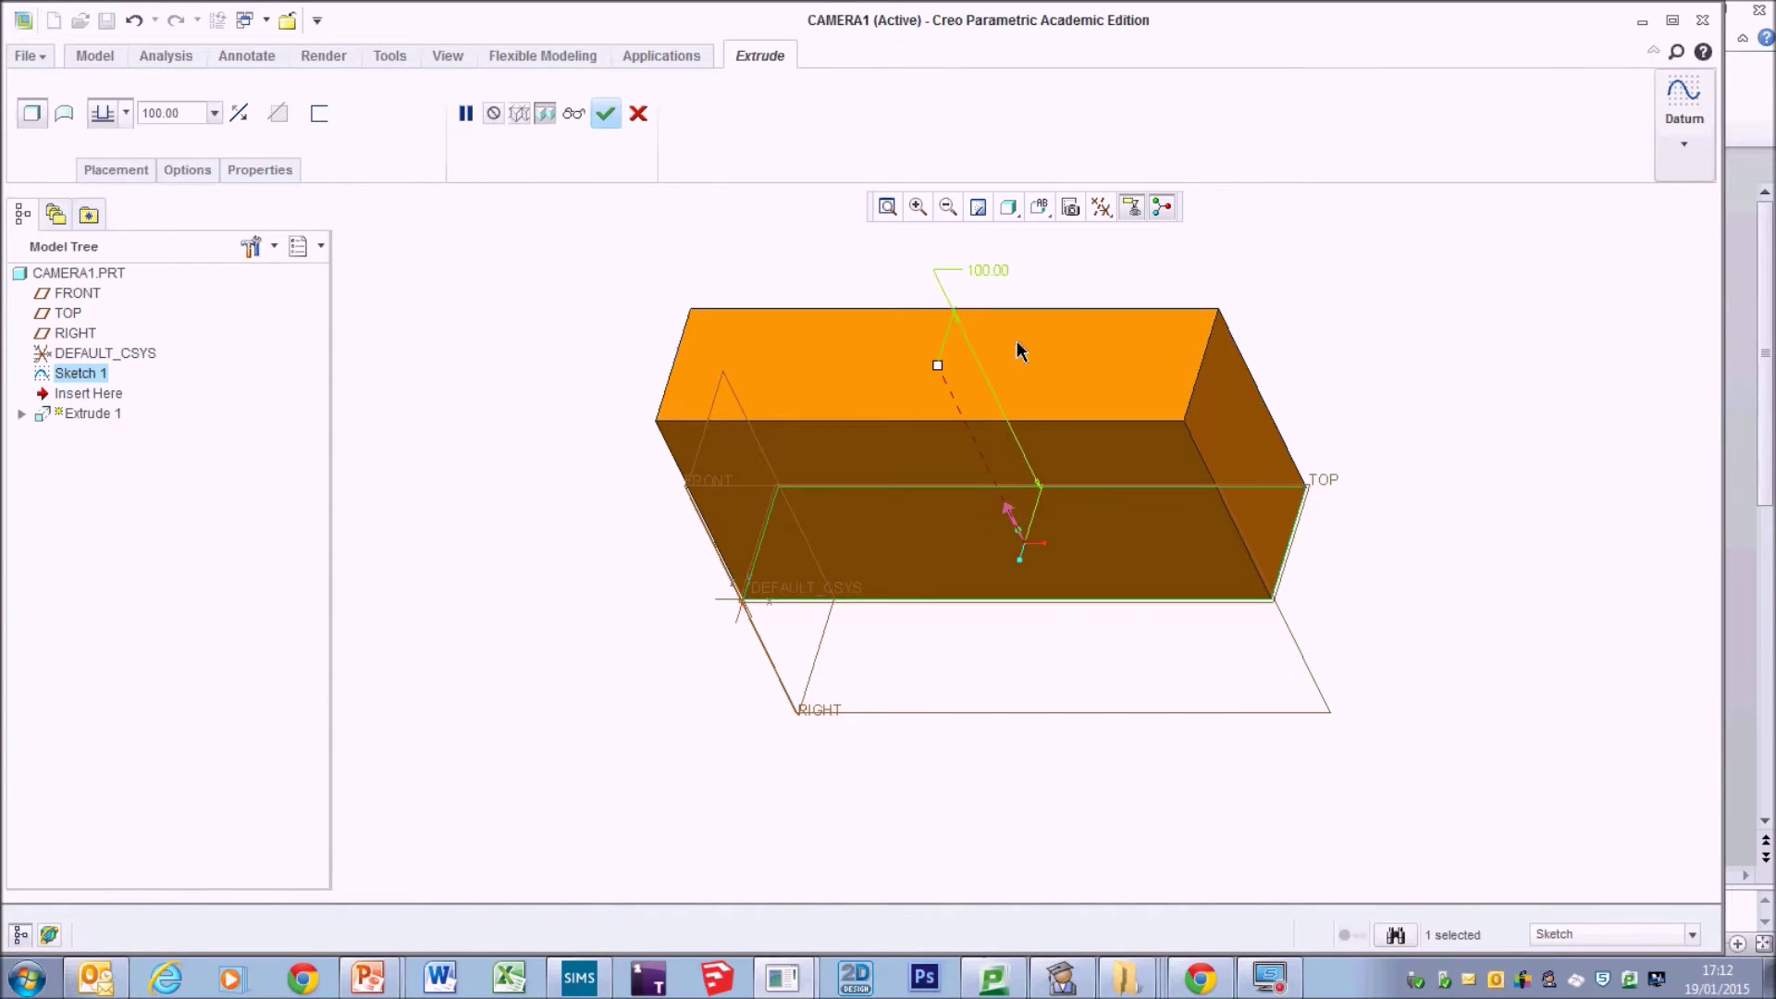
{"action": "double_click", "coordinate": [983, 273]}
{"action": "type", "text": "100"}
{"action": "key", "text": "Return"}
{"action": "scroll", "coordinate": [847, 259], "scroll_direction": "down", "scroll_amount": 1}
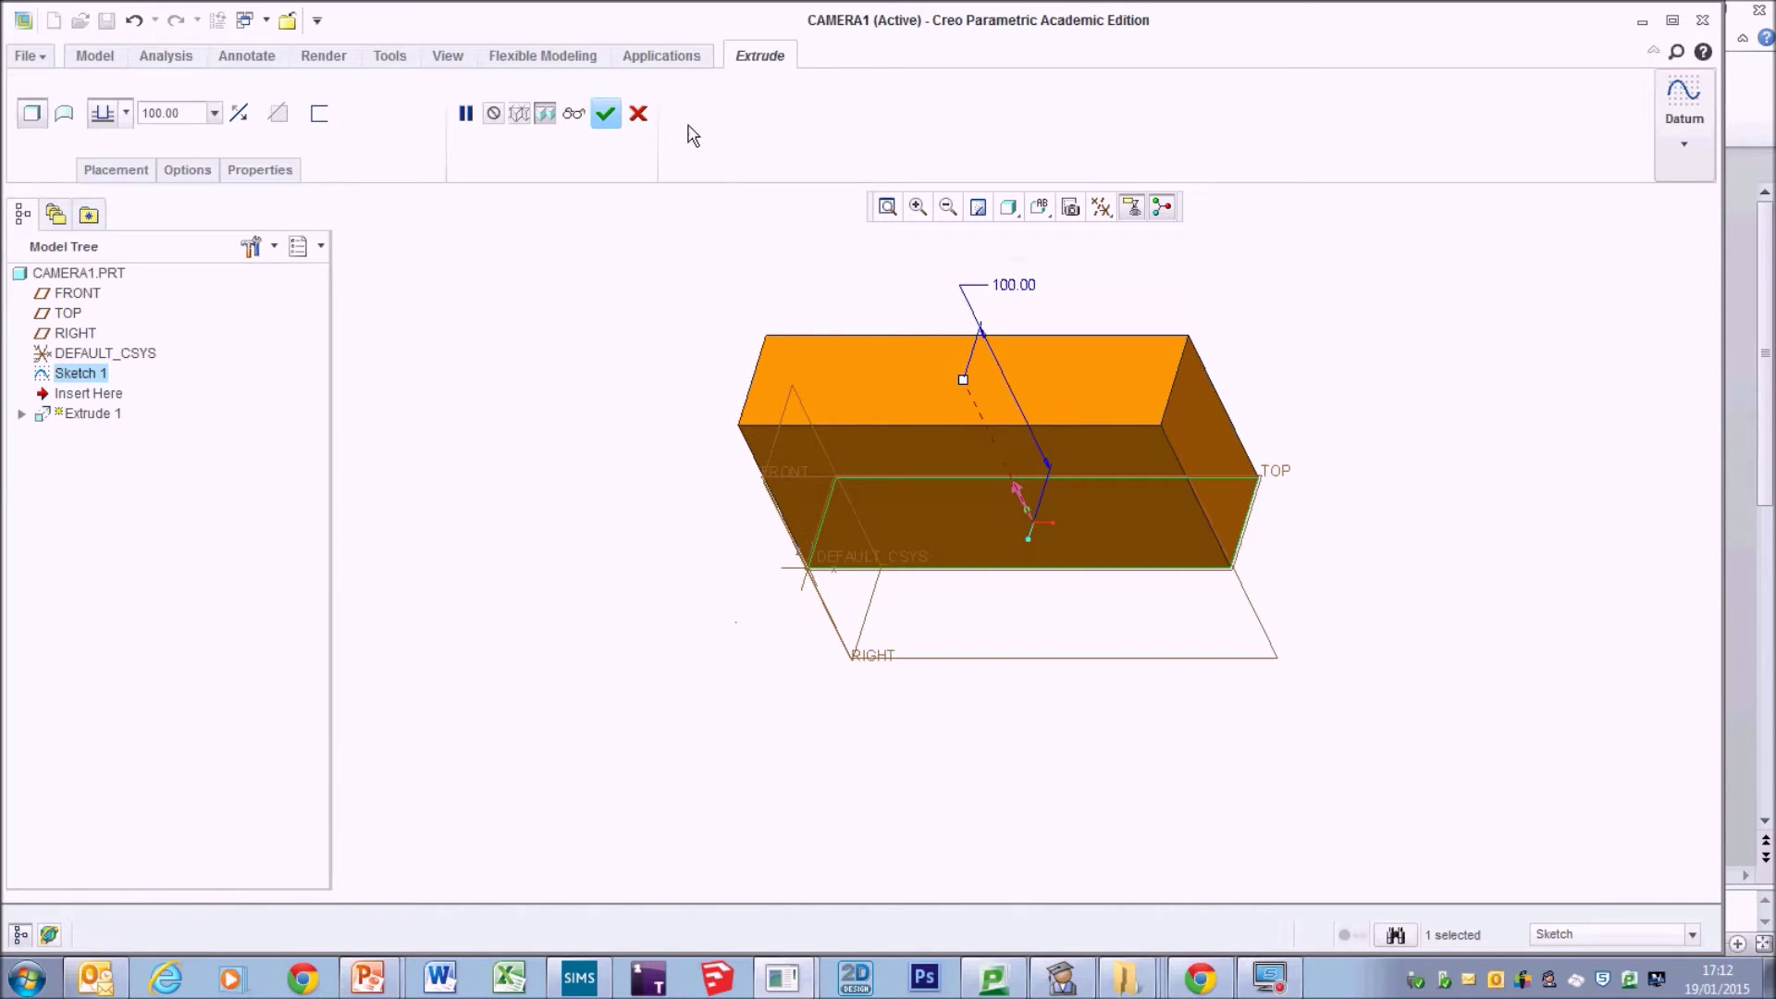
{"action": "left_click", "coordinate": [599, 125]}
{"action": "scroll", "coordinate": [1203, 268], "scroll_direction": "up", "scroll_amount": 2}
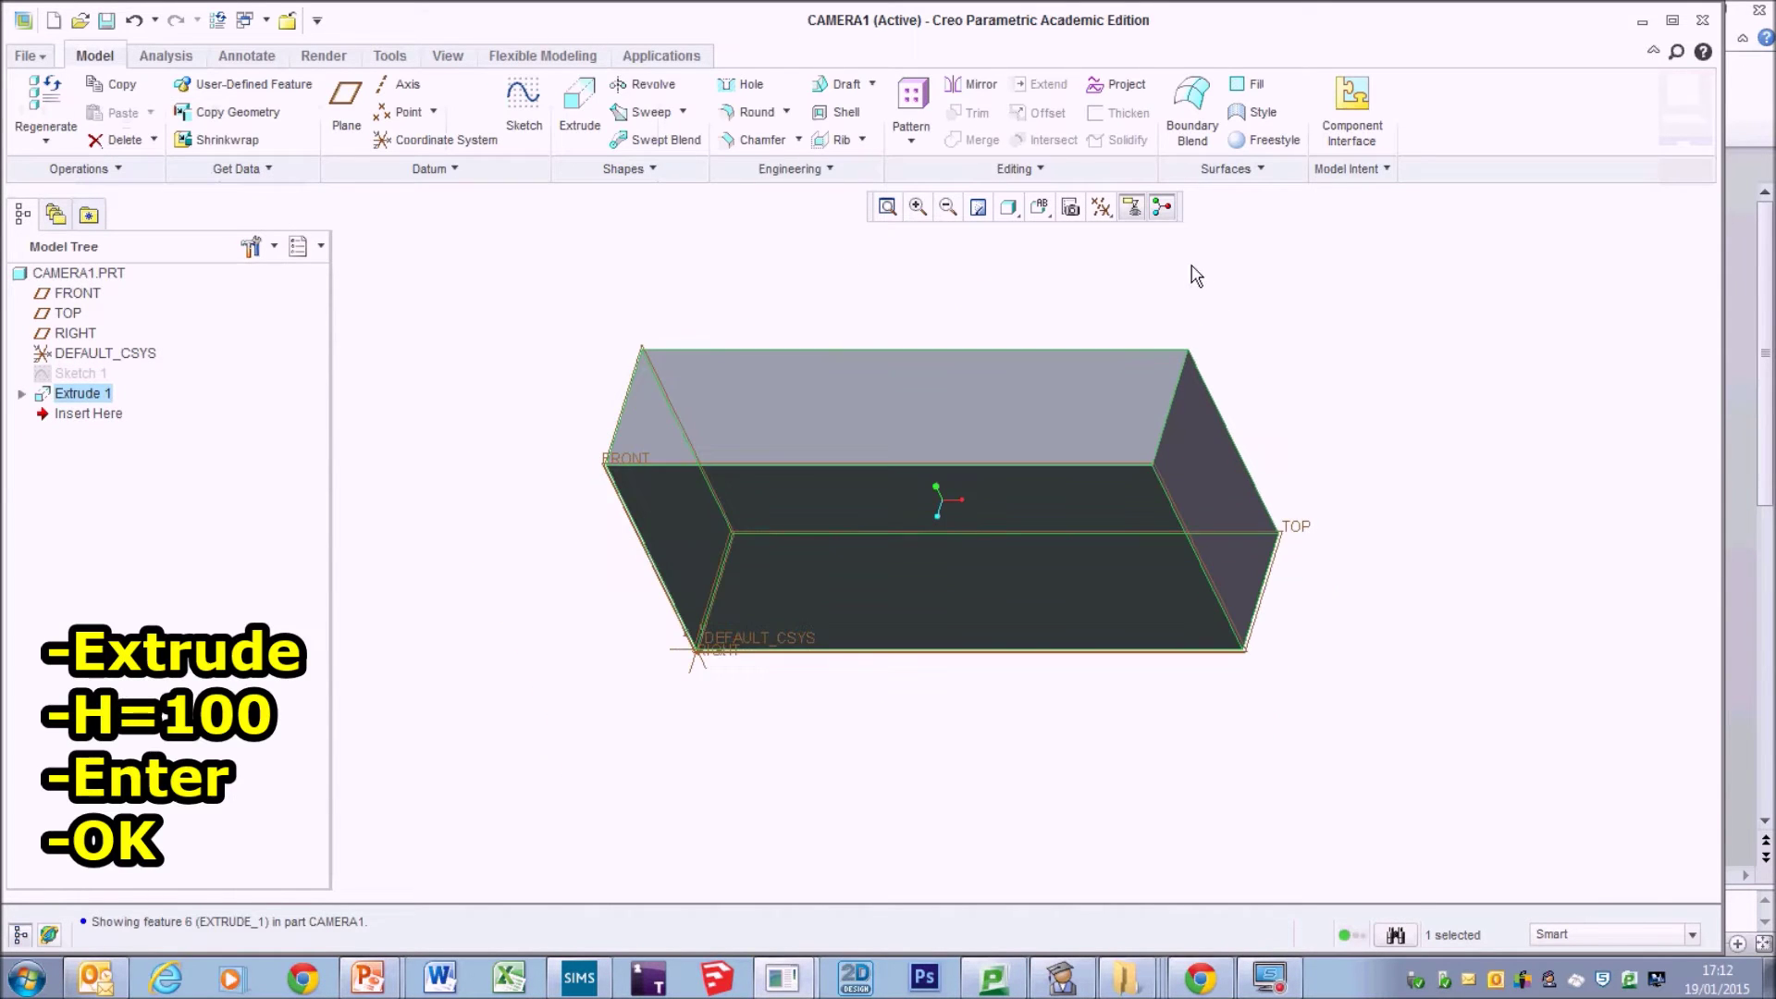
Deselect the cuboid, turn it to an angled view, and paste a screenshot of it onto the PowerPoint worksheet.
{"action": "left_click", "coordinate": [1399, 464]}
{"action": "middle_click_drag", "start_coordinate": [1434, 468], "coordinate": [1269, 500]}
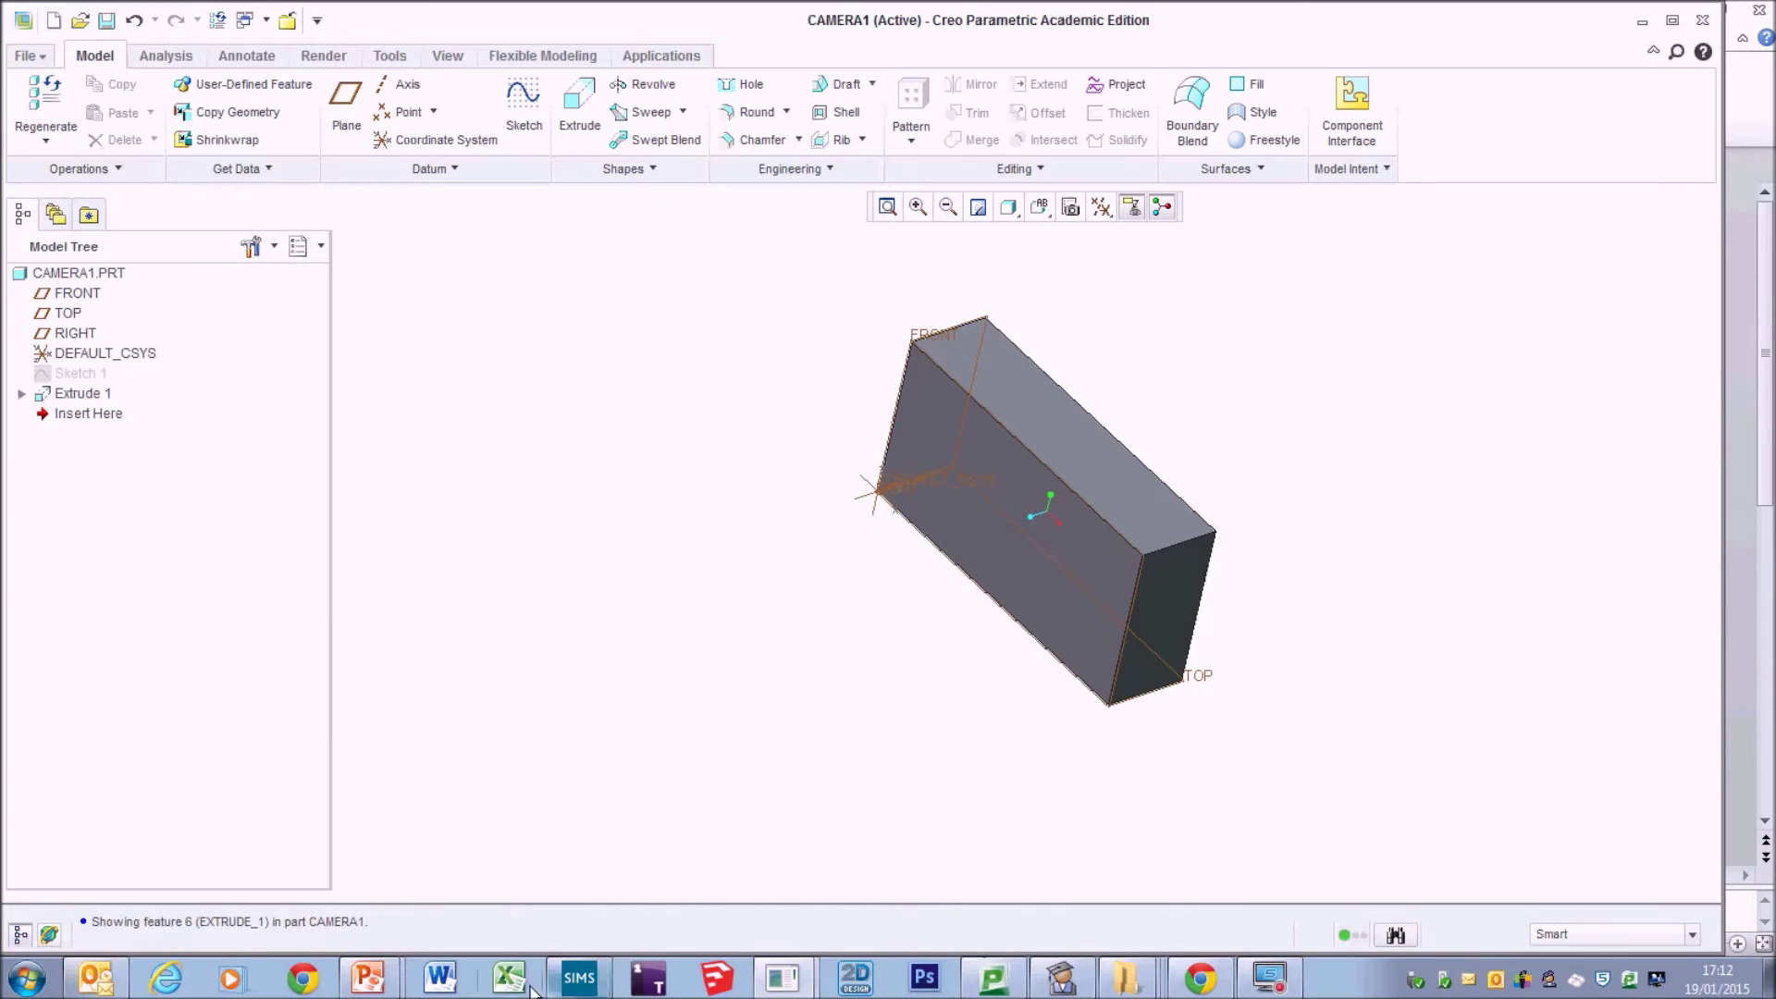
{"action": "left_click", "coordinate": [367, 978]}
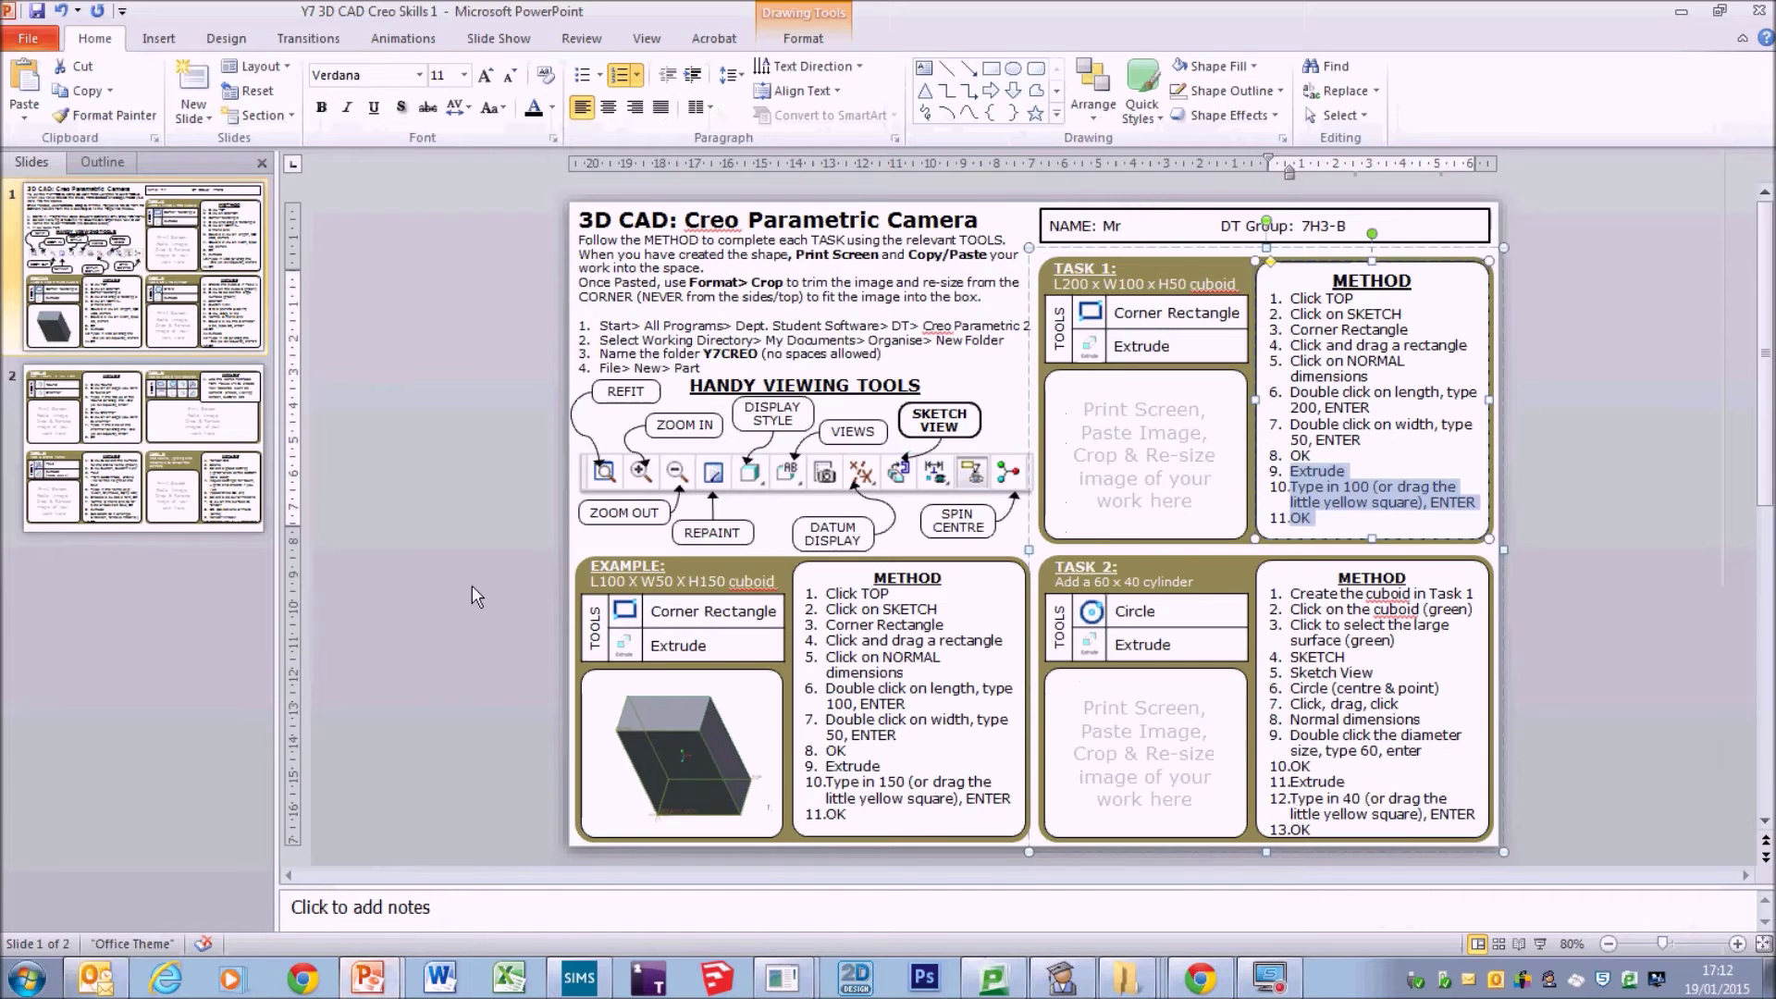
{"action": "right_click", "coordinate": [485, 496]}
{"action": "left_click", "coordinate": [572, 597]}
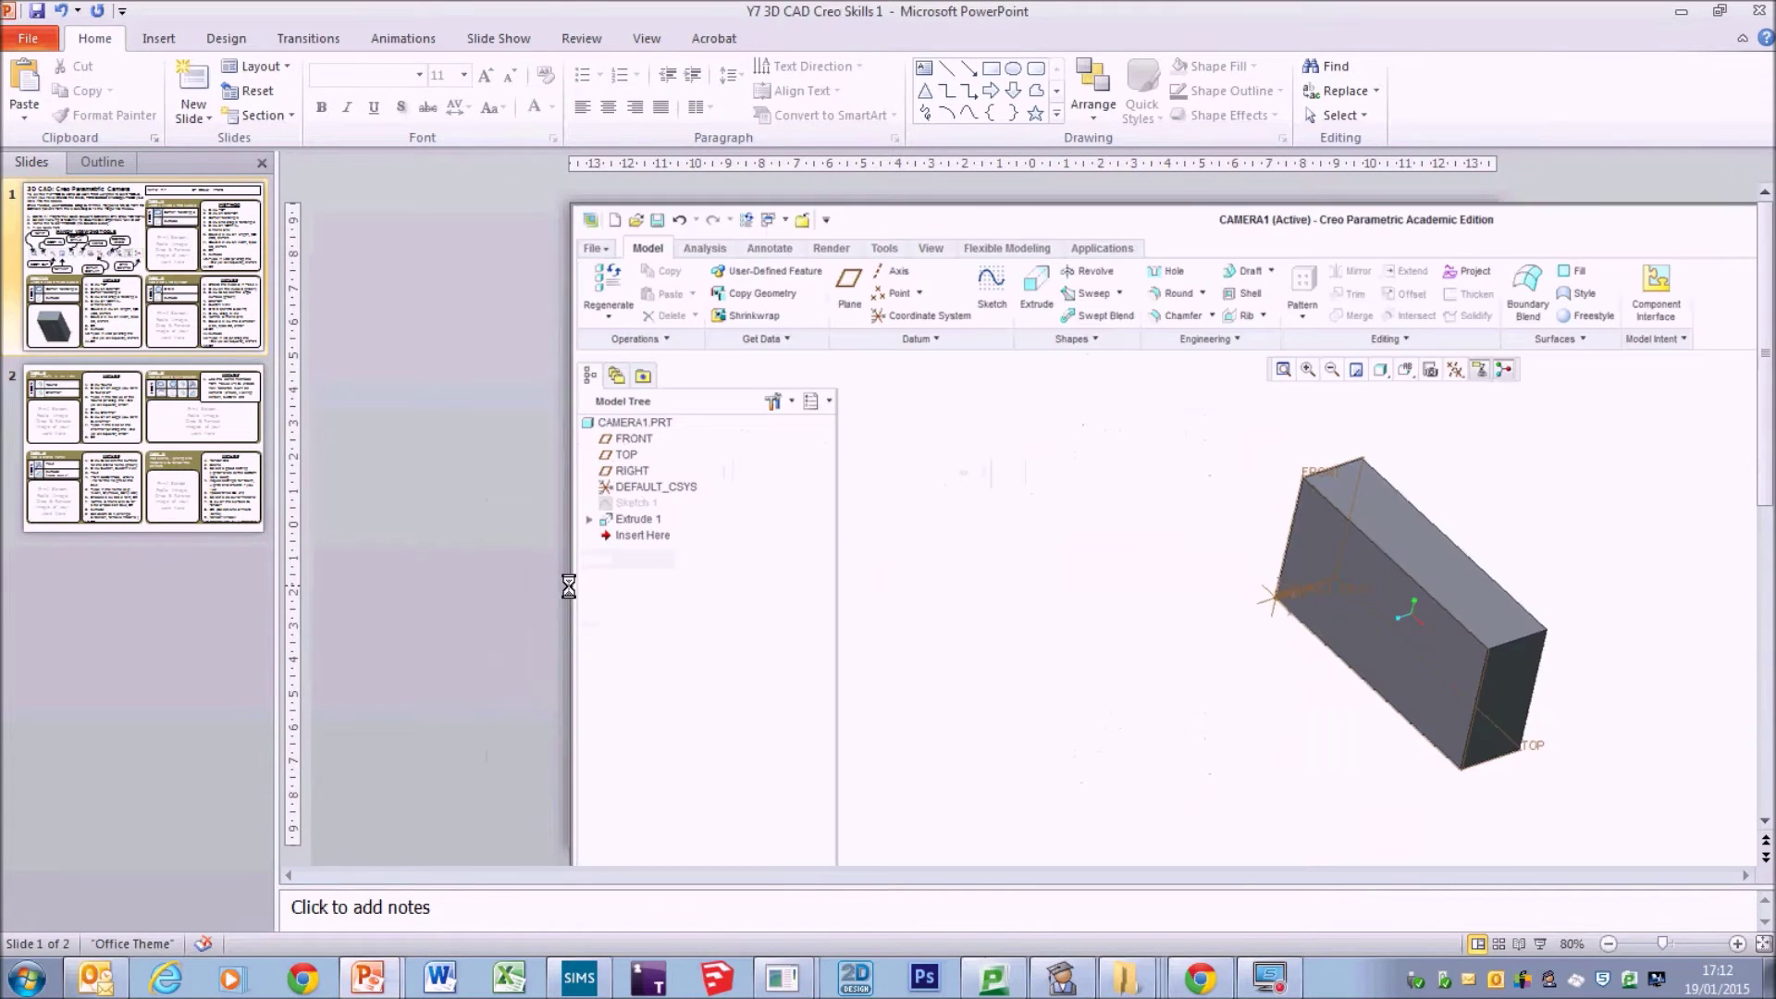
Crop the pasted screenshot to the cuboid and fit it into the TASK 1 image box at about 4.37 cm high by 4.25 cm wide.
{"action": "left_click", "coordinate": [1610, 944]}
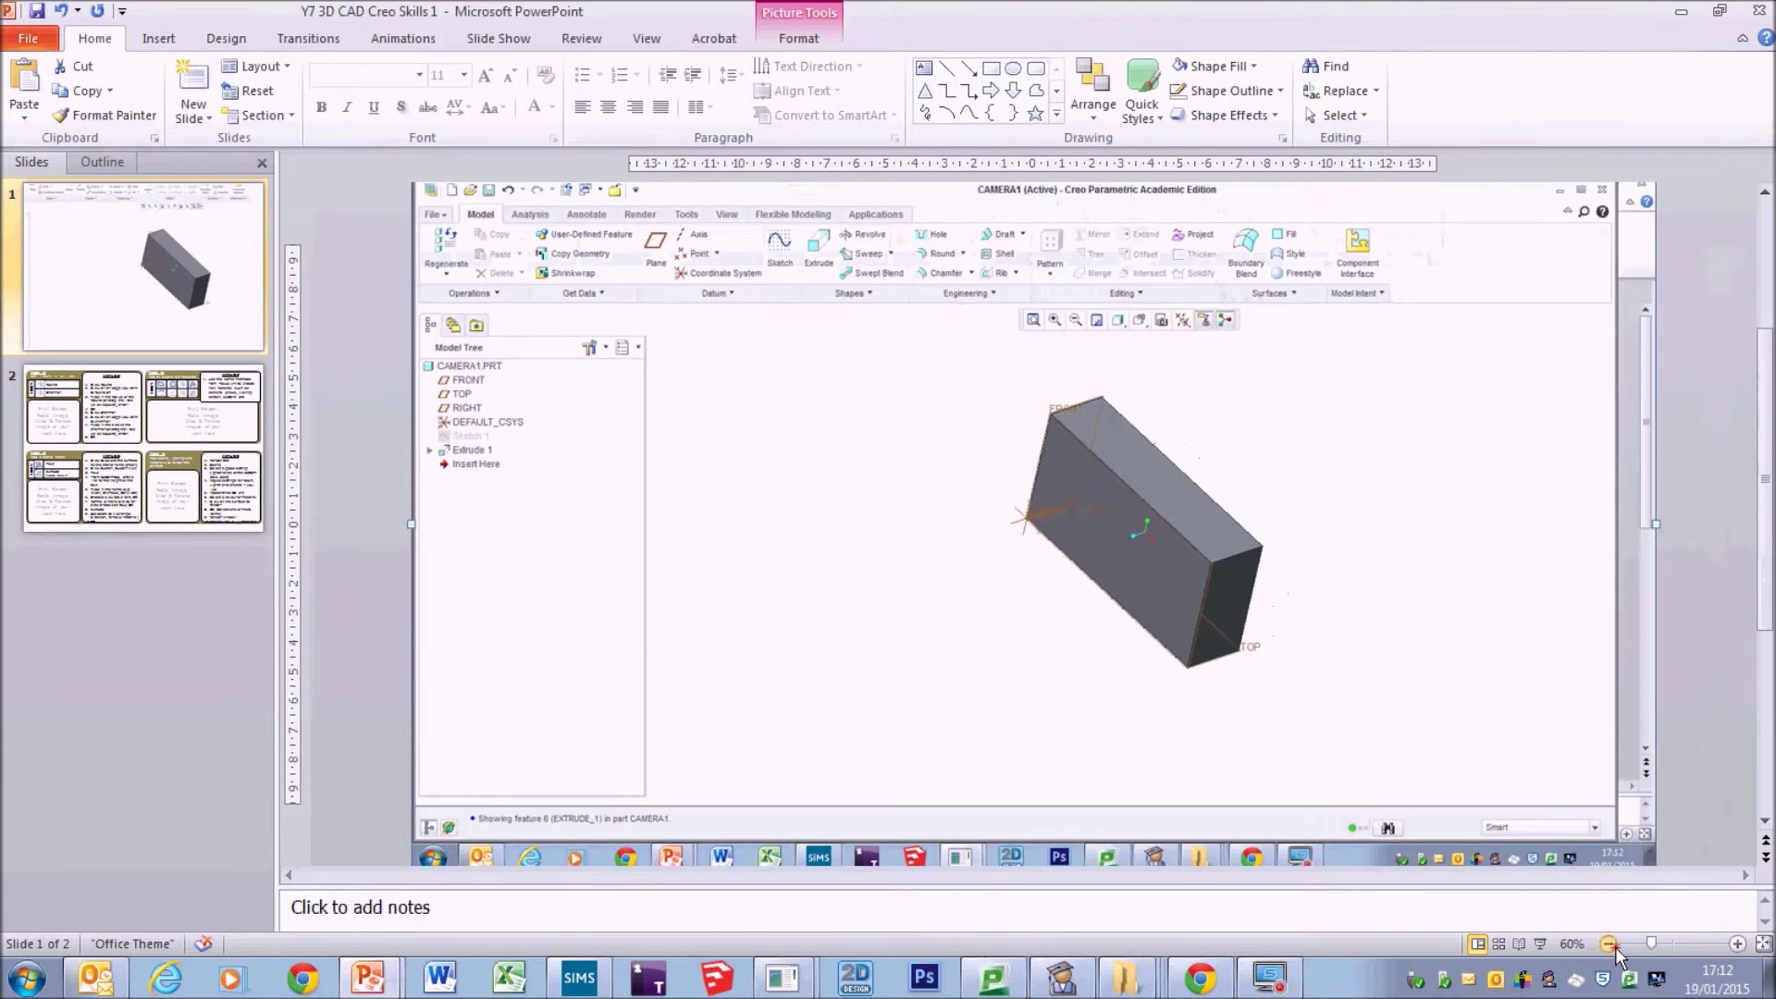
{"action": "left_click", "coordinate": [1610, 945]}
{"action": "left_click", "coordinate": [798, 38]}
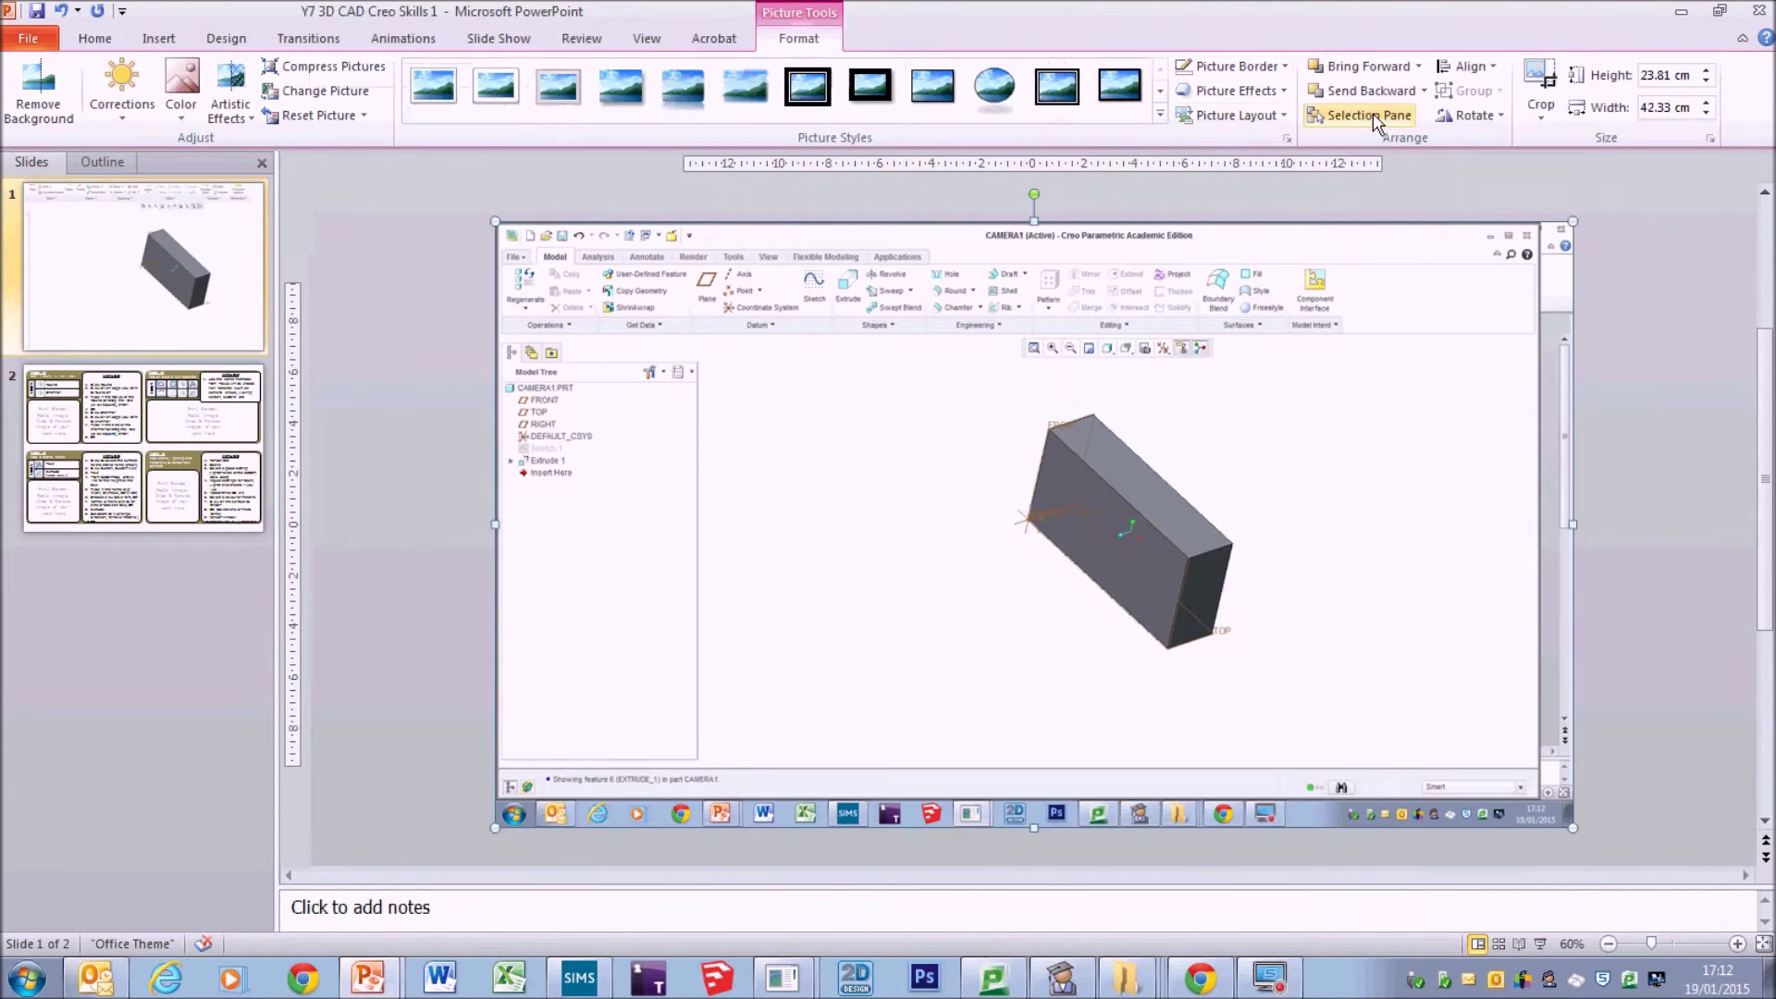
{"action": "left_click", "coordinate": [1540, 83]}
{"action": "left_click_drag", "start_coordinate": [1566, 228], "coordinate": [1248, 407]}
{"action": "left_click_drag", "start_coordinate": [498, 817], "coordinate": [1006, 654]}
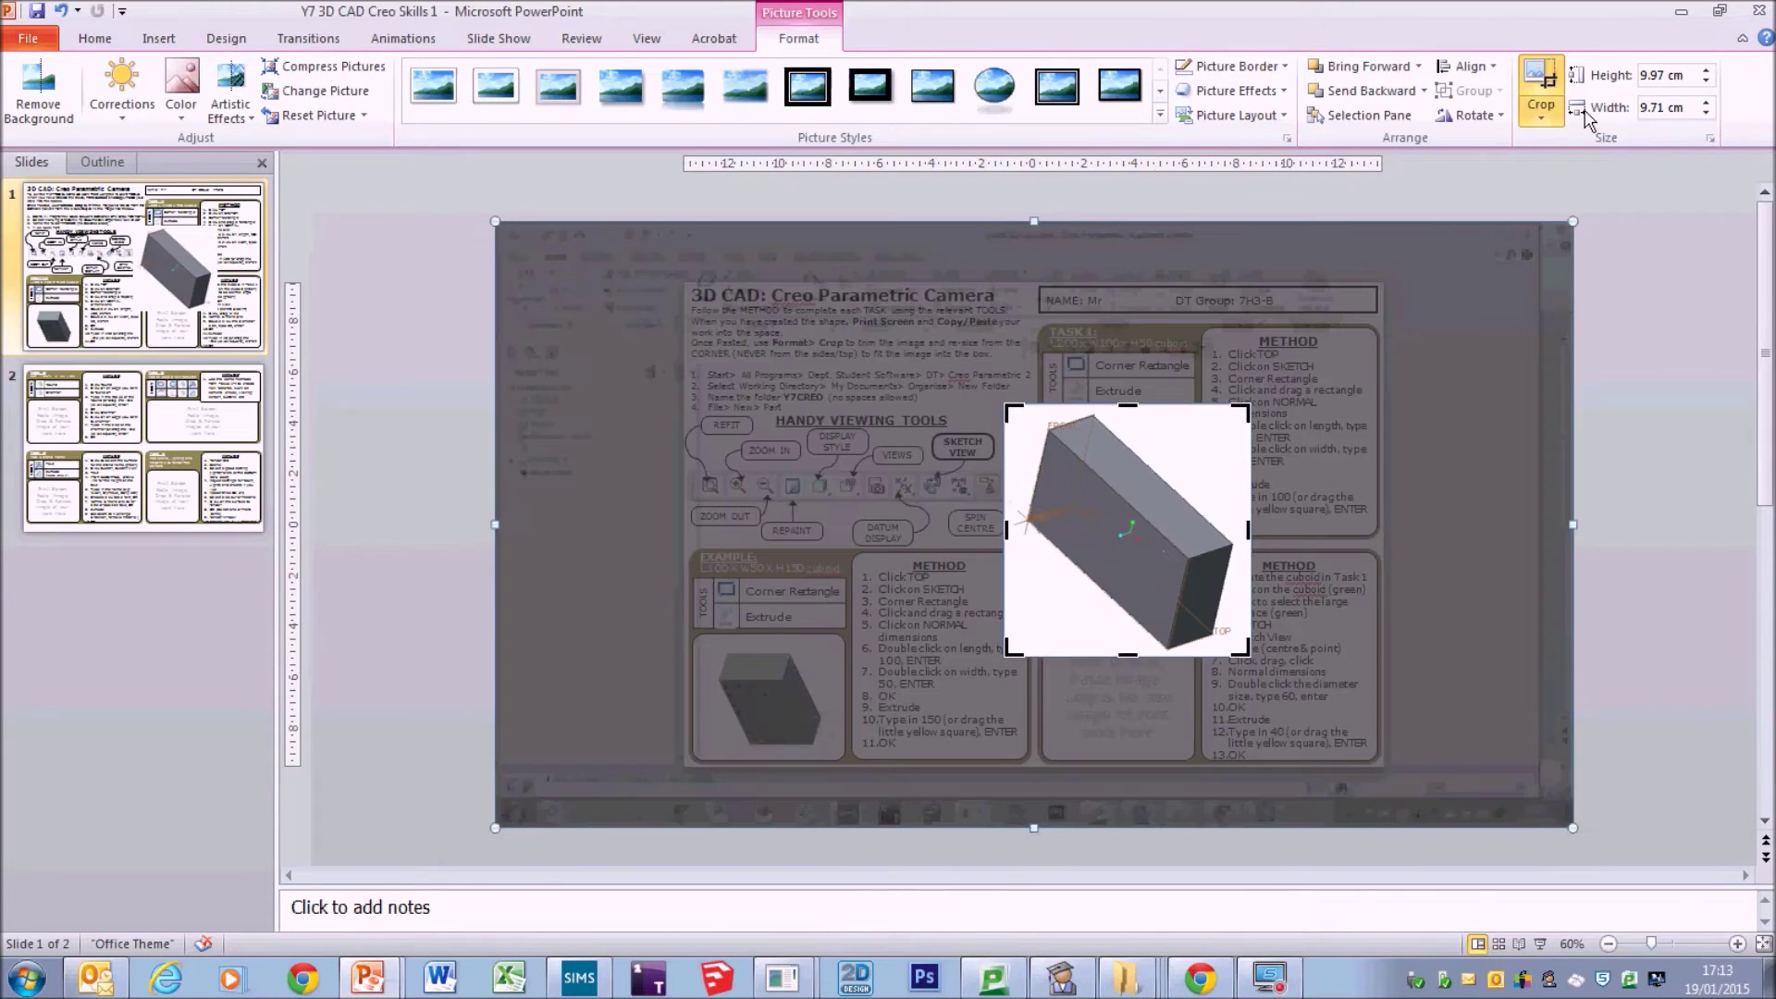
{"action": "left_click", "coordinate": [1547, 97]}
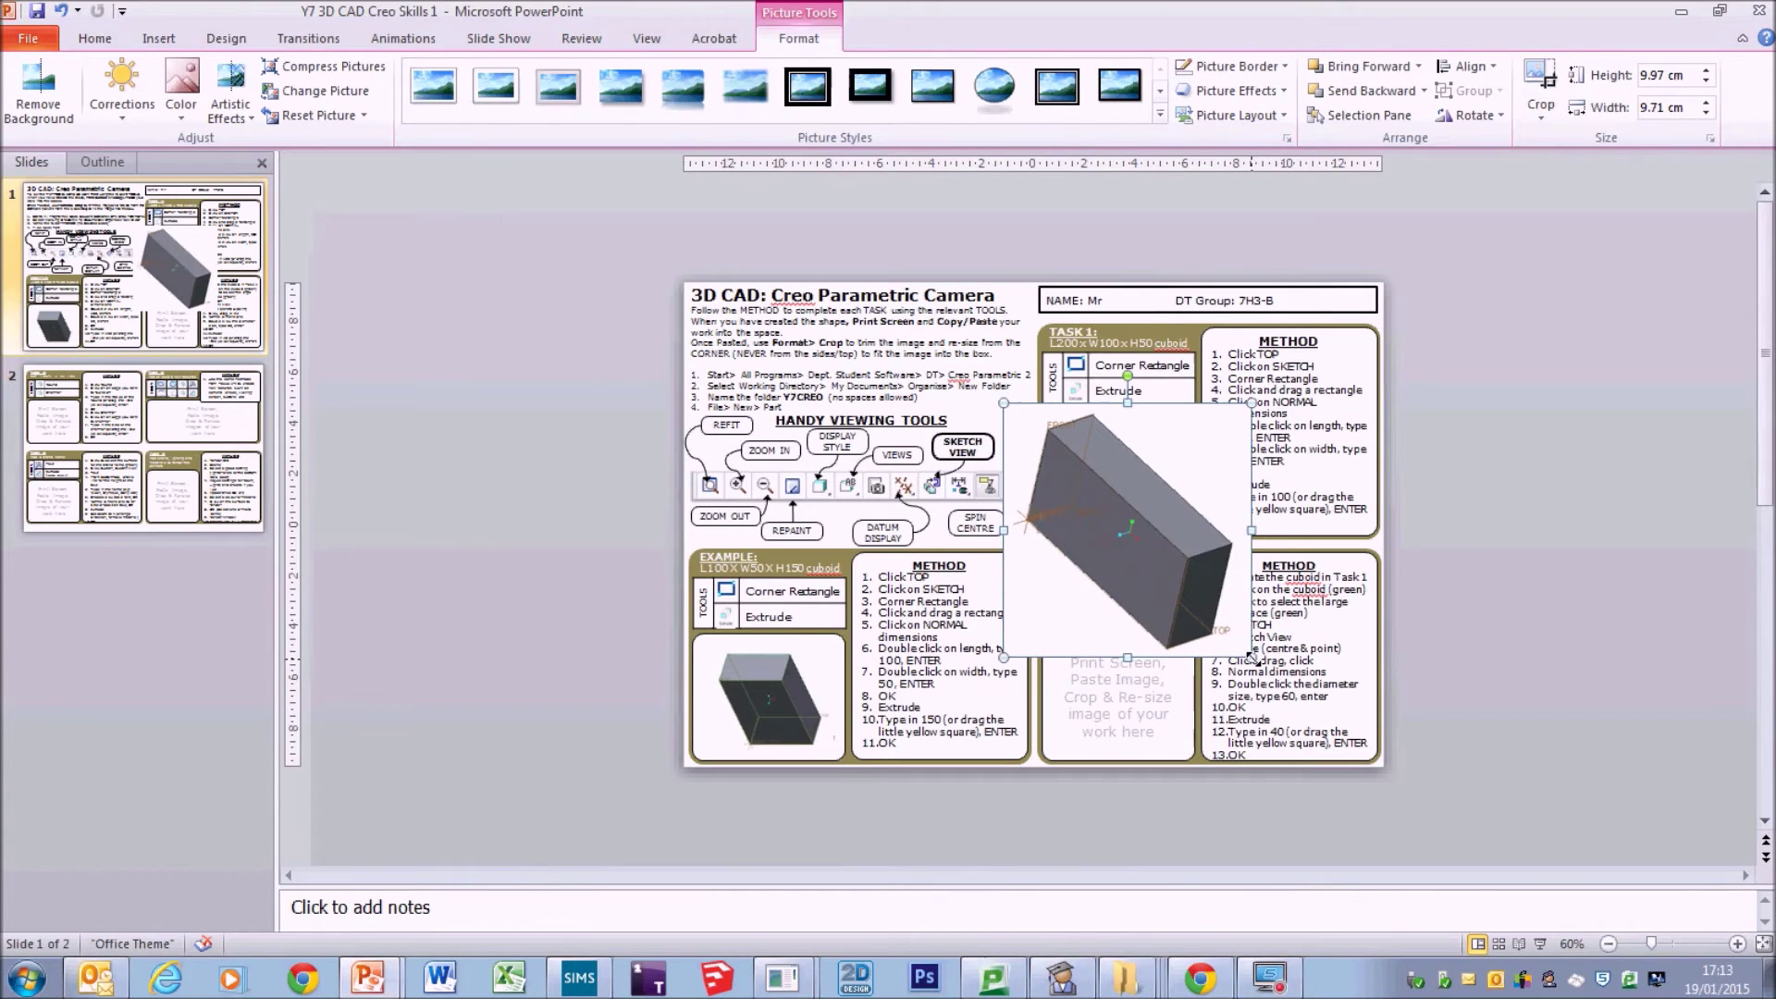
{"action": "mouse_move", "coordinate": [1112, 523]}
{"action": "left_mouse_down"}
{"action": "mouse_move", "coordinate": [1109, 488]}
{"action": "mouse_move", "coordinate": [1126, 493]}
{"action": "left_mouse_up"}
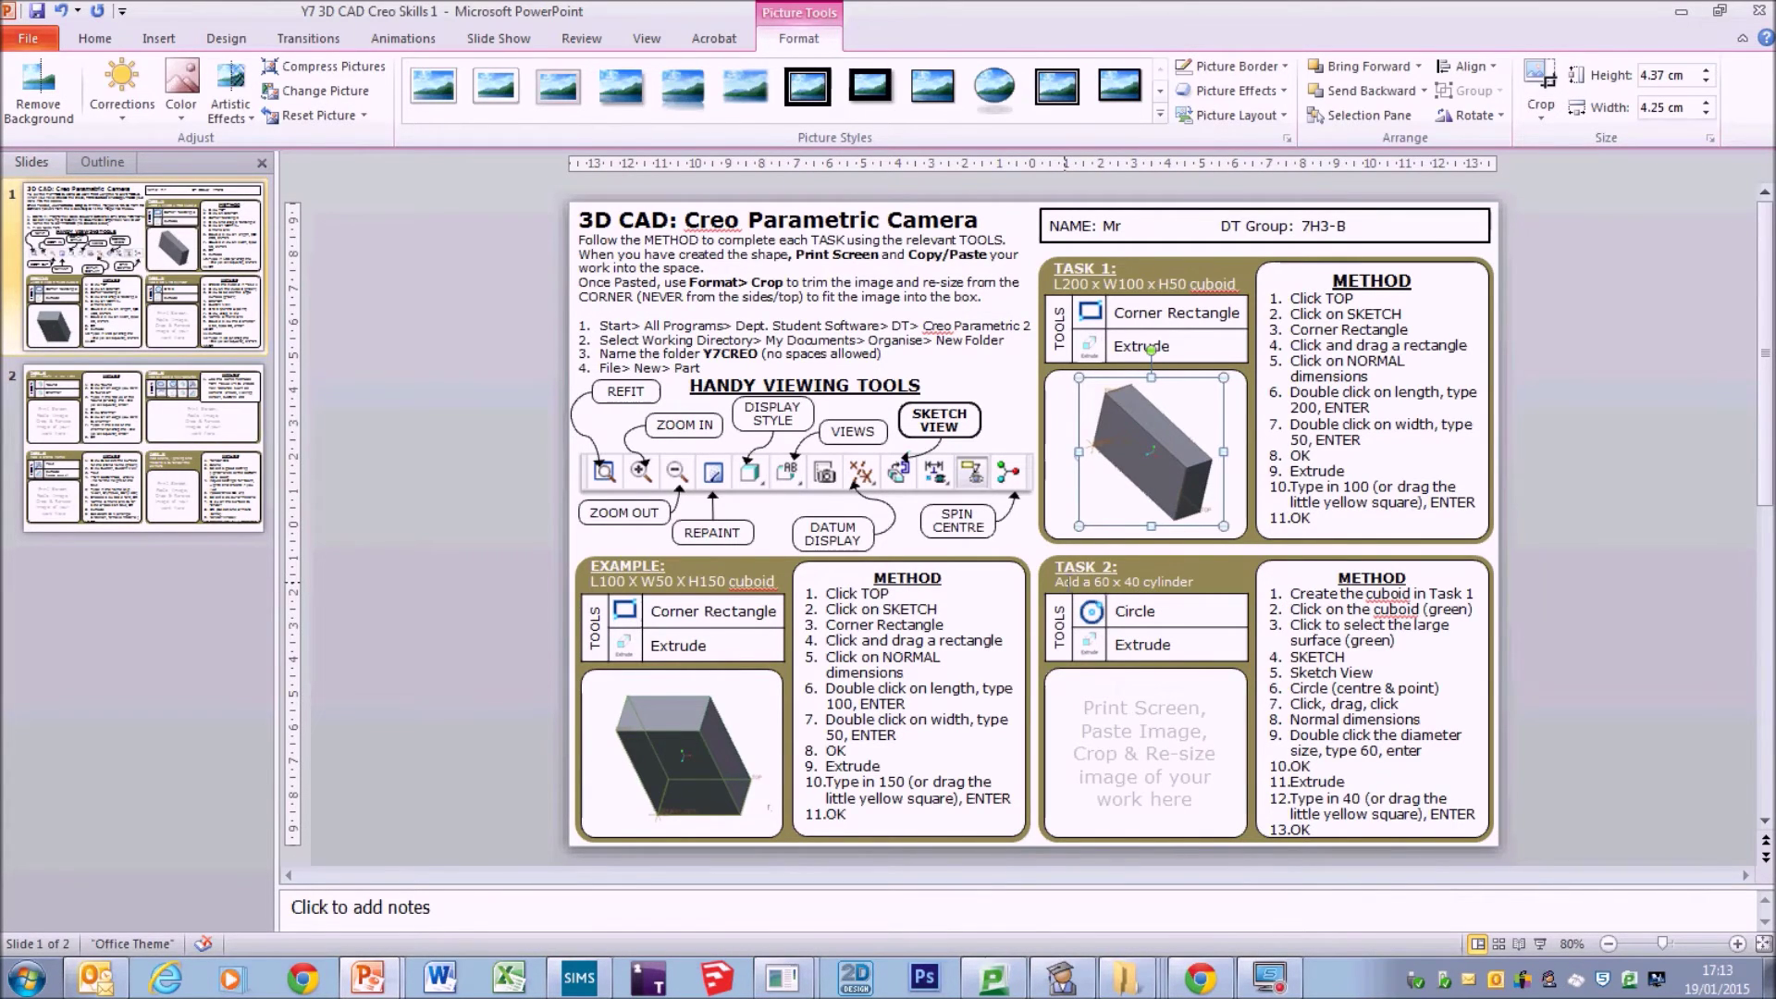
Review the first four TASK 2 method steps on the worksheet and return to Creo Parametric.
{"action": "left_click_drag", "start_coordinate": [1293, 593], "coordinate": [1481, 596]}
{"action": "left_click_drag", "start_coordinate": [1292, 609], "coordinate": [1427, 642]}
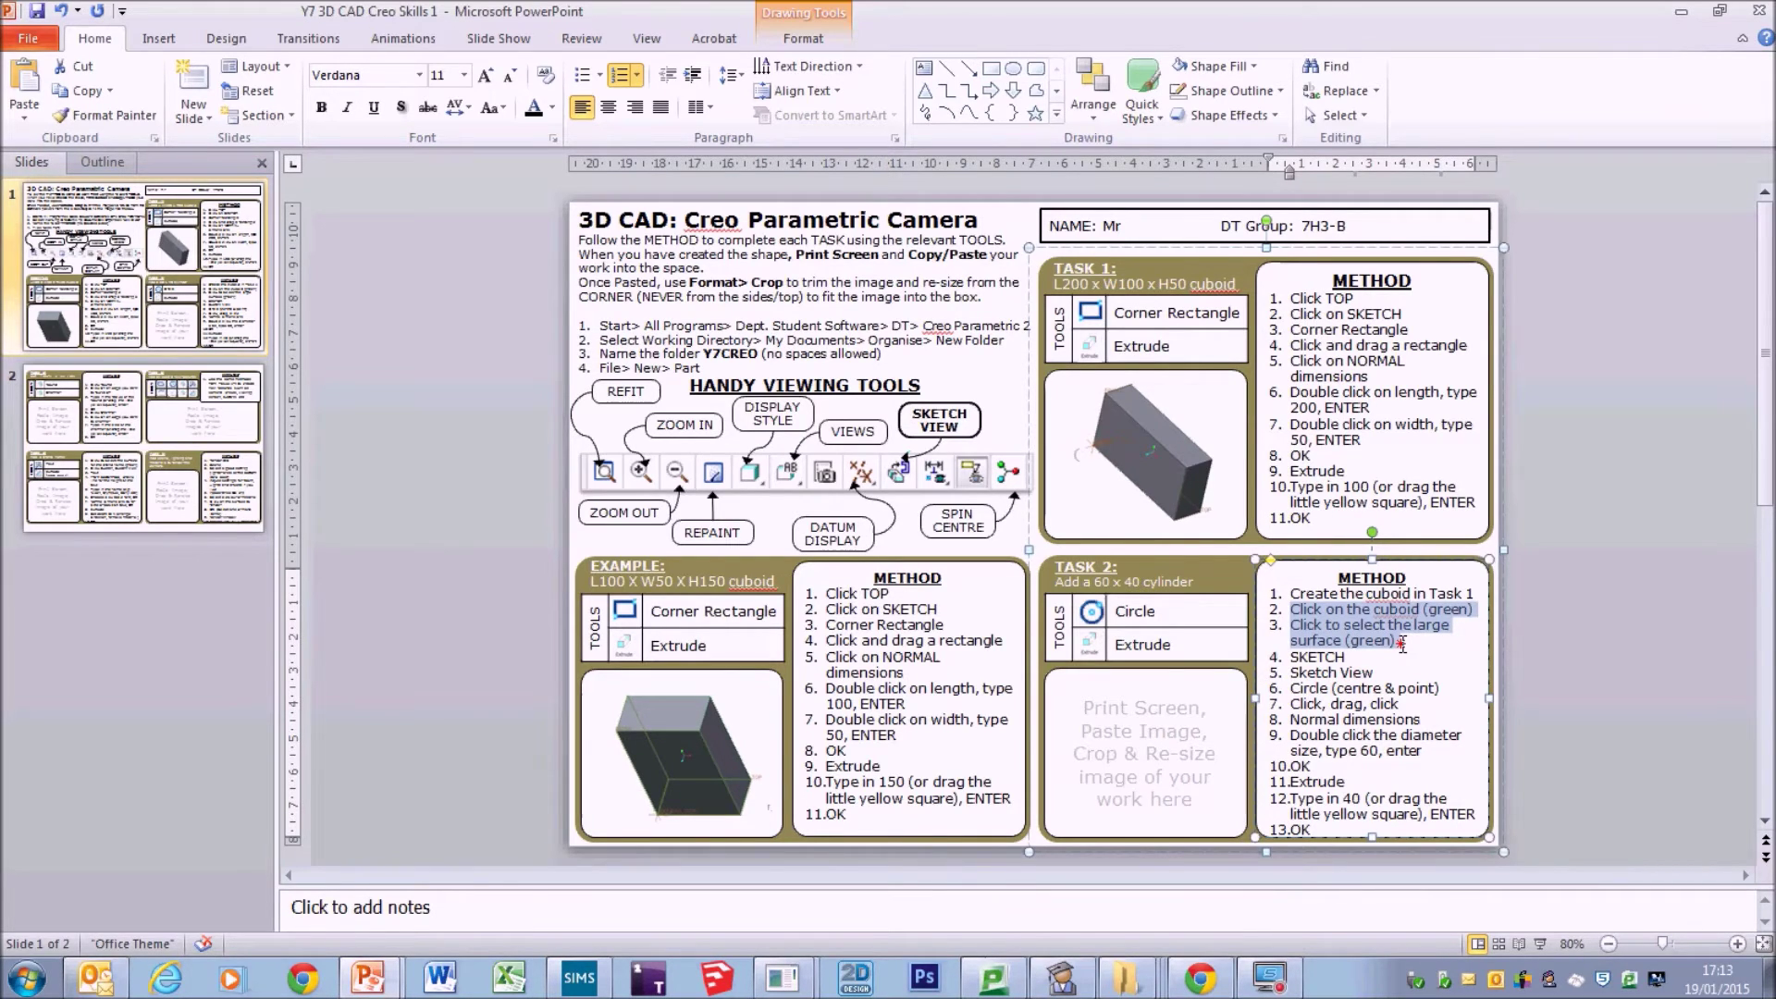
{"action": "left_click_drag", "start_coordinate": [1402, 645], "coordinate": [1357, 659]}
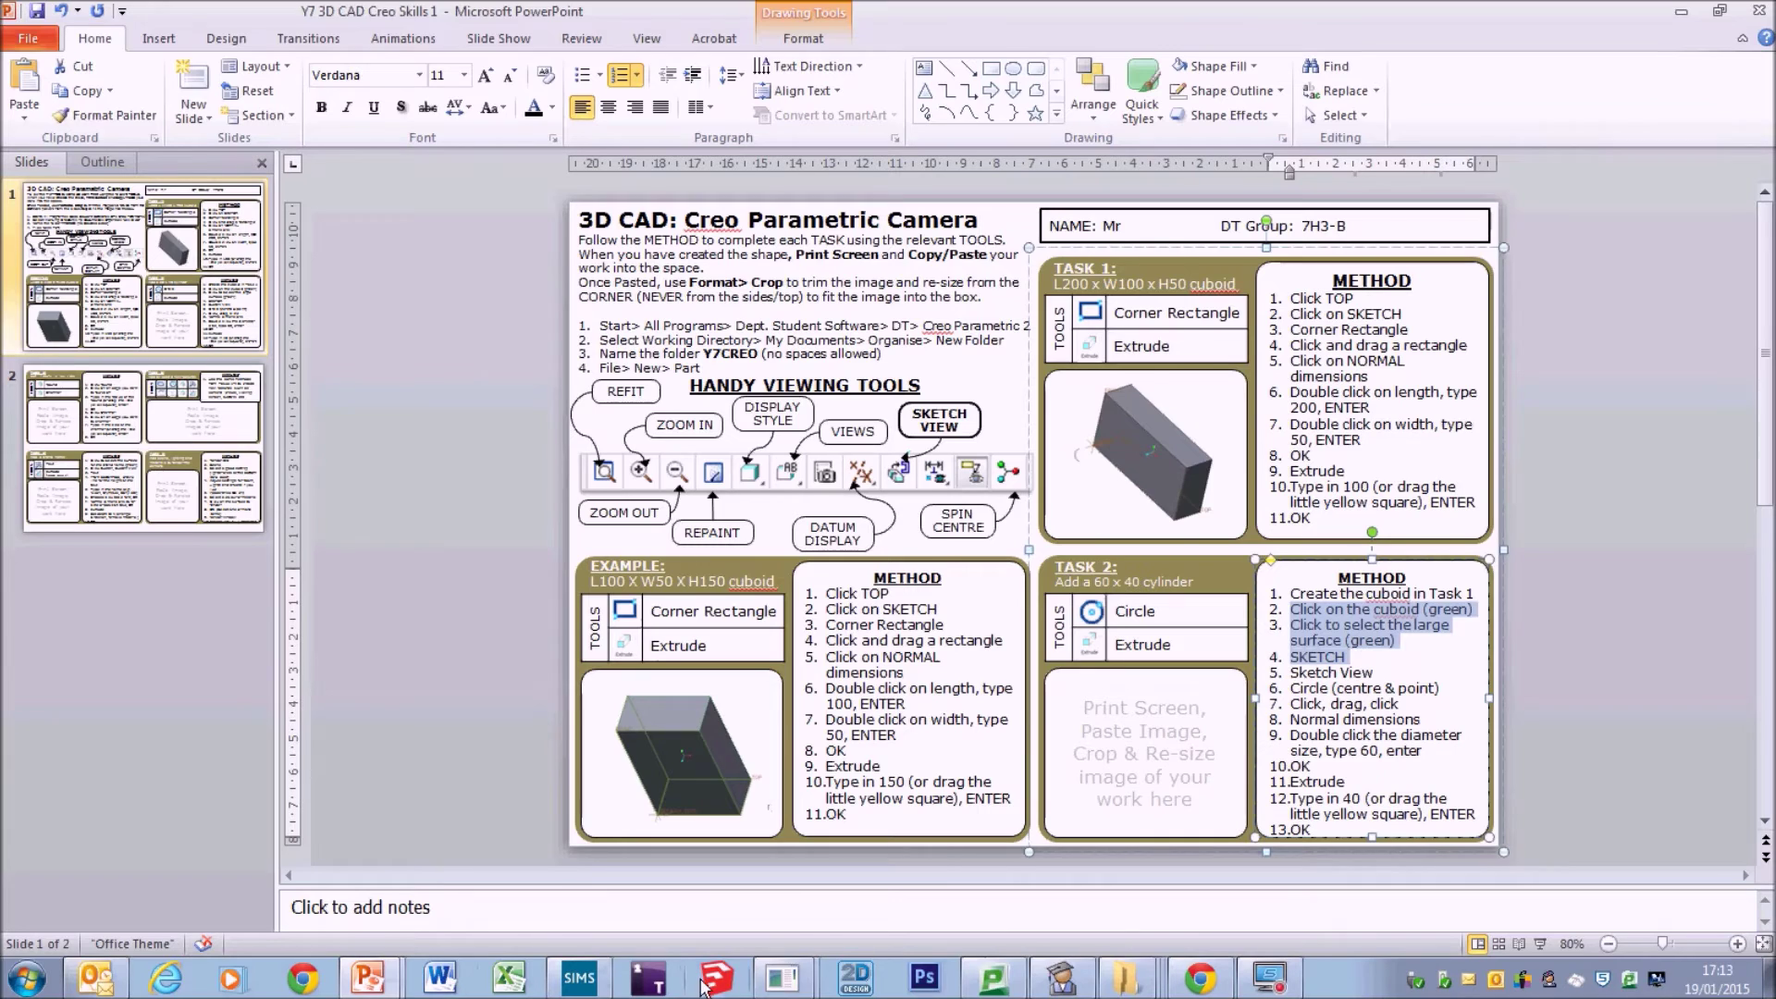
{"action": "left_click", "coordinate": [782, 978]}
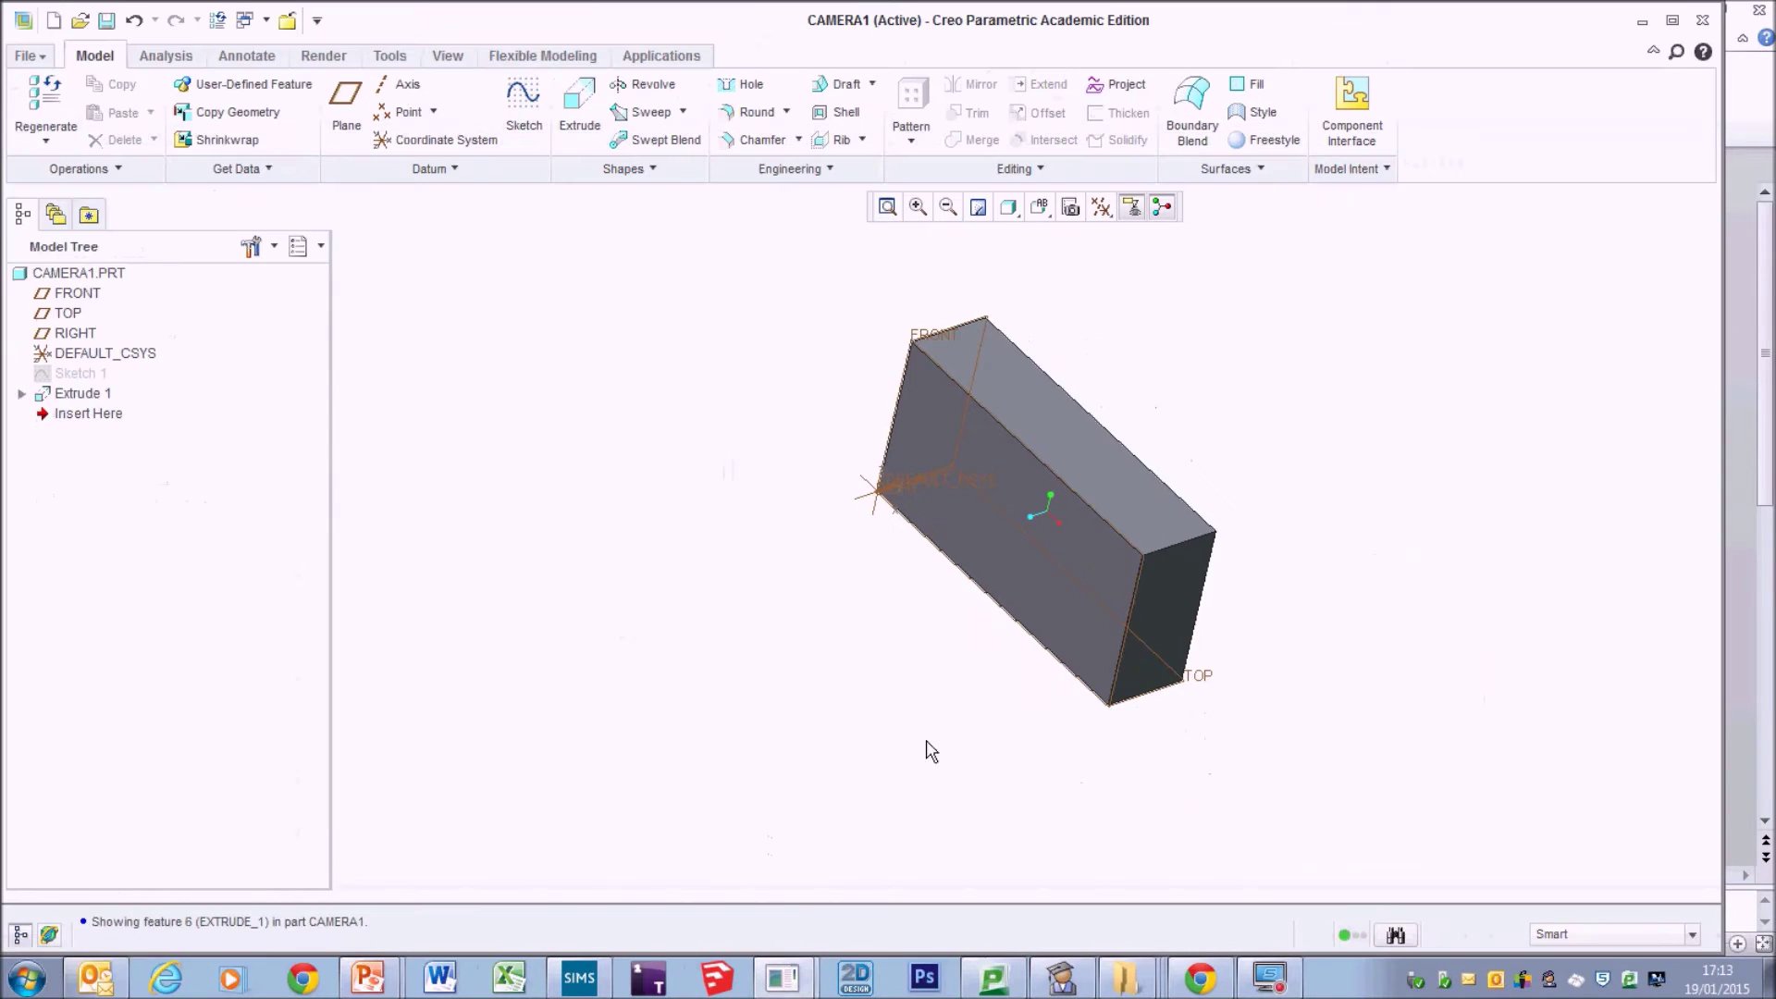
Start a new sketch on the large front face of the cuboid.
{"action": "left_click", "coordinate": [1075, 569]}
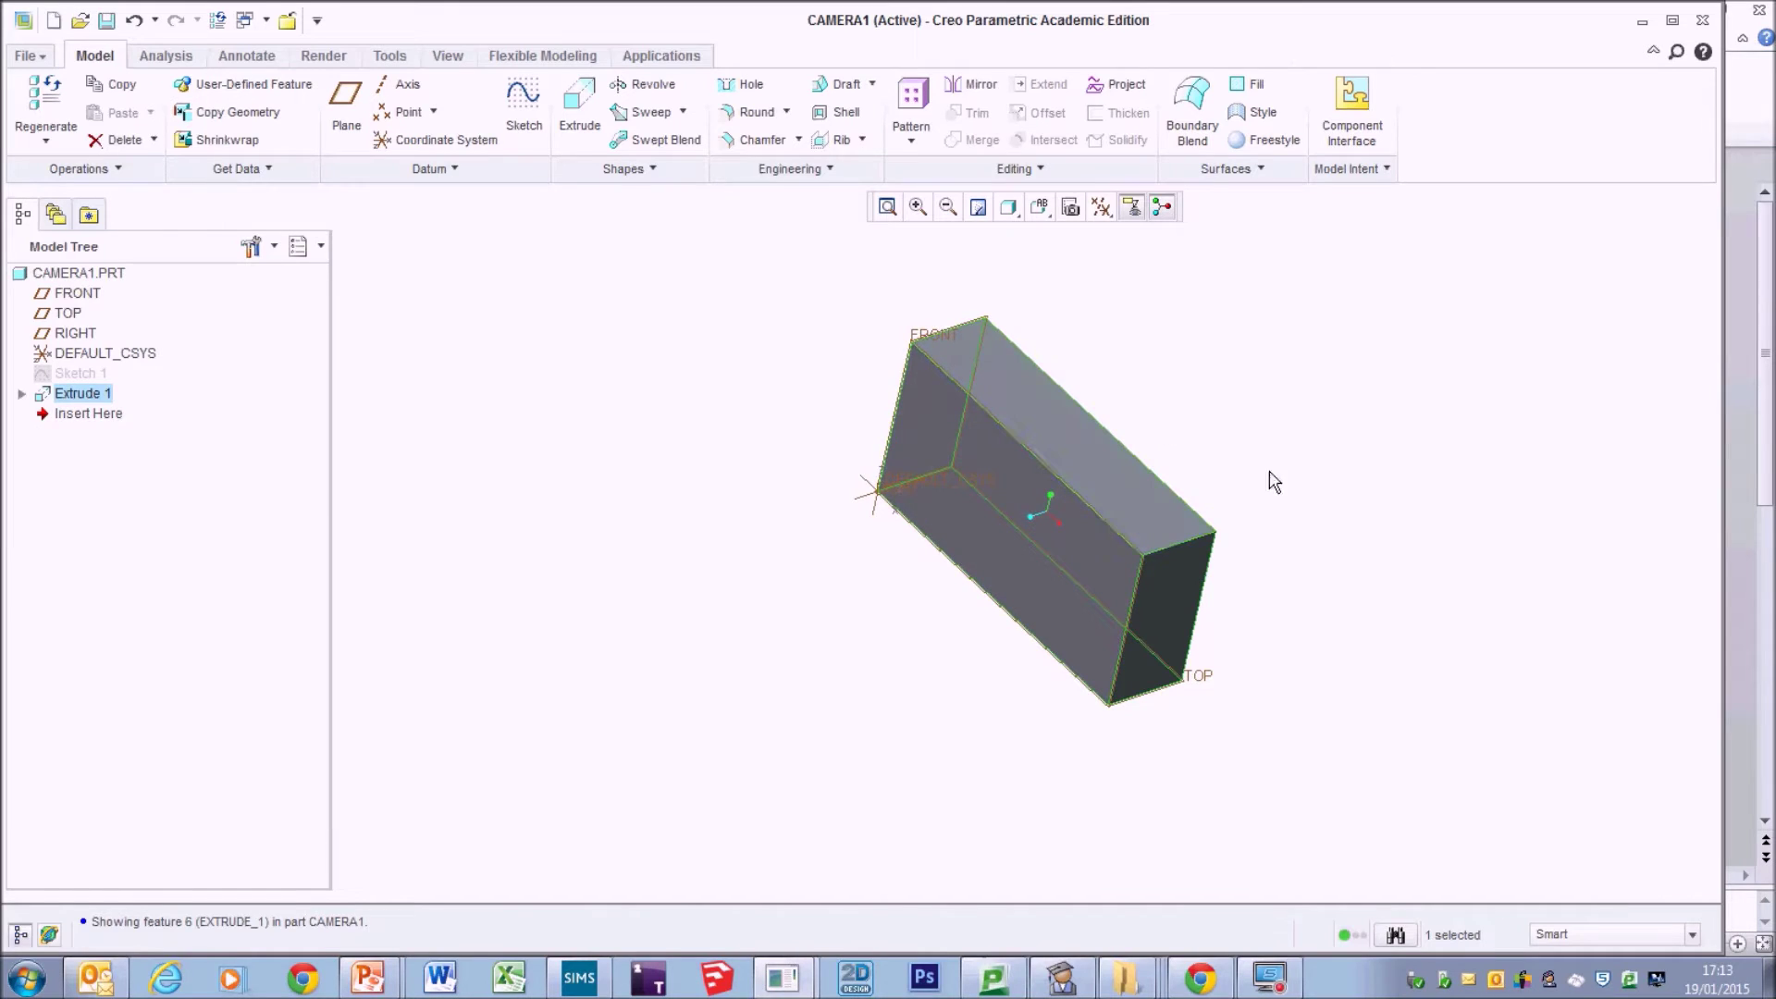
{"action": "mouse_move", "coordinate": [1347, 488]}
{"action": "middle_mouse_down"}
{"action": "mouse_move", "coordinate": [1368, 453]}
{"action": "mouse_move", "coordinate": [1386, 501]}
{"action": "mouse_move", "coordinate": [1352, 460]}
{"action": "middle_mouse_up"}
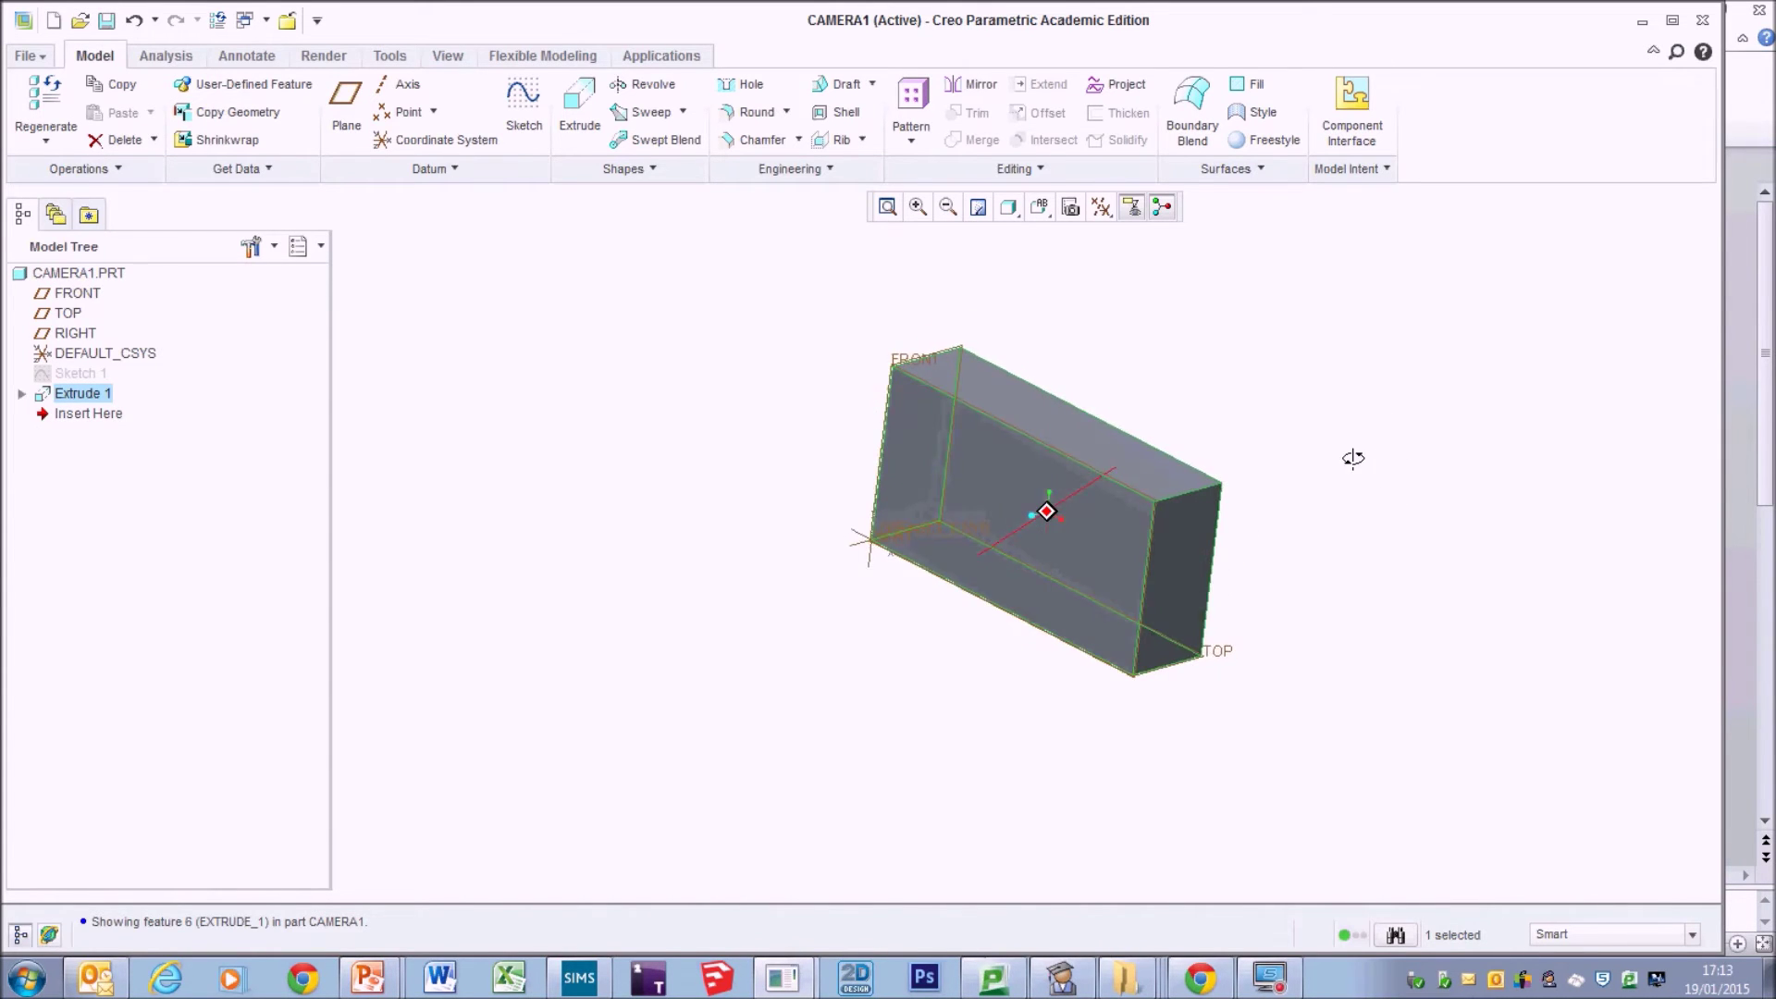
{"action": "scroll", "coordinate": [1273, 503], "scroll_direction": "down", "scroll_amount": 3}
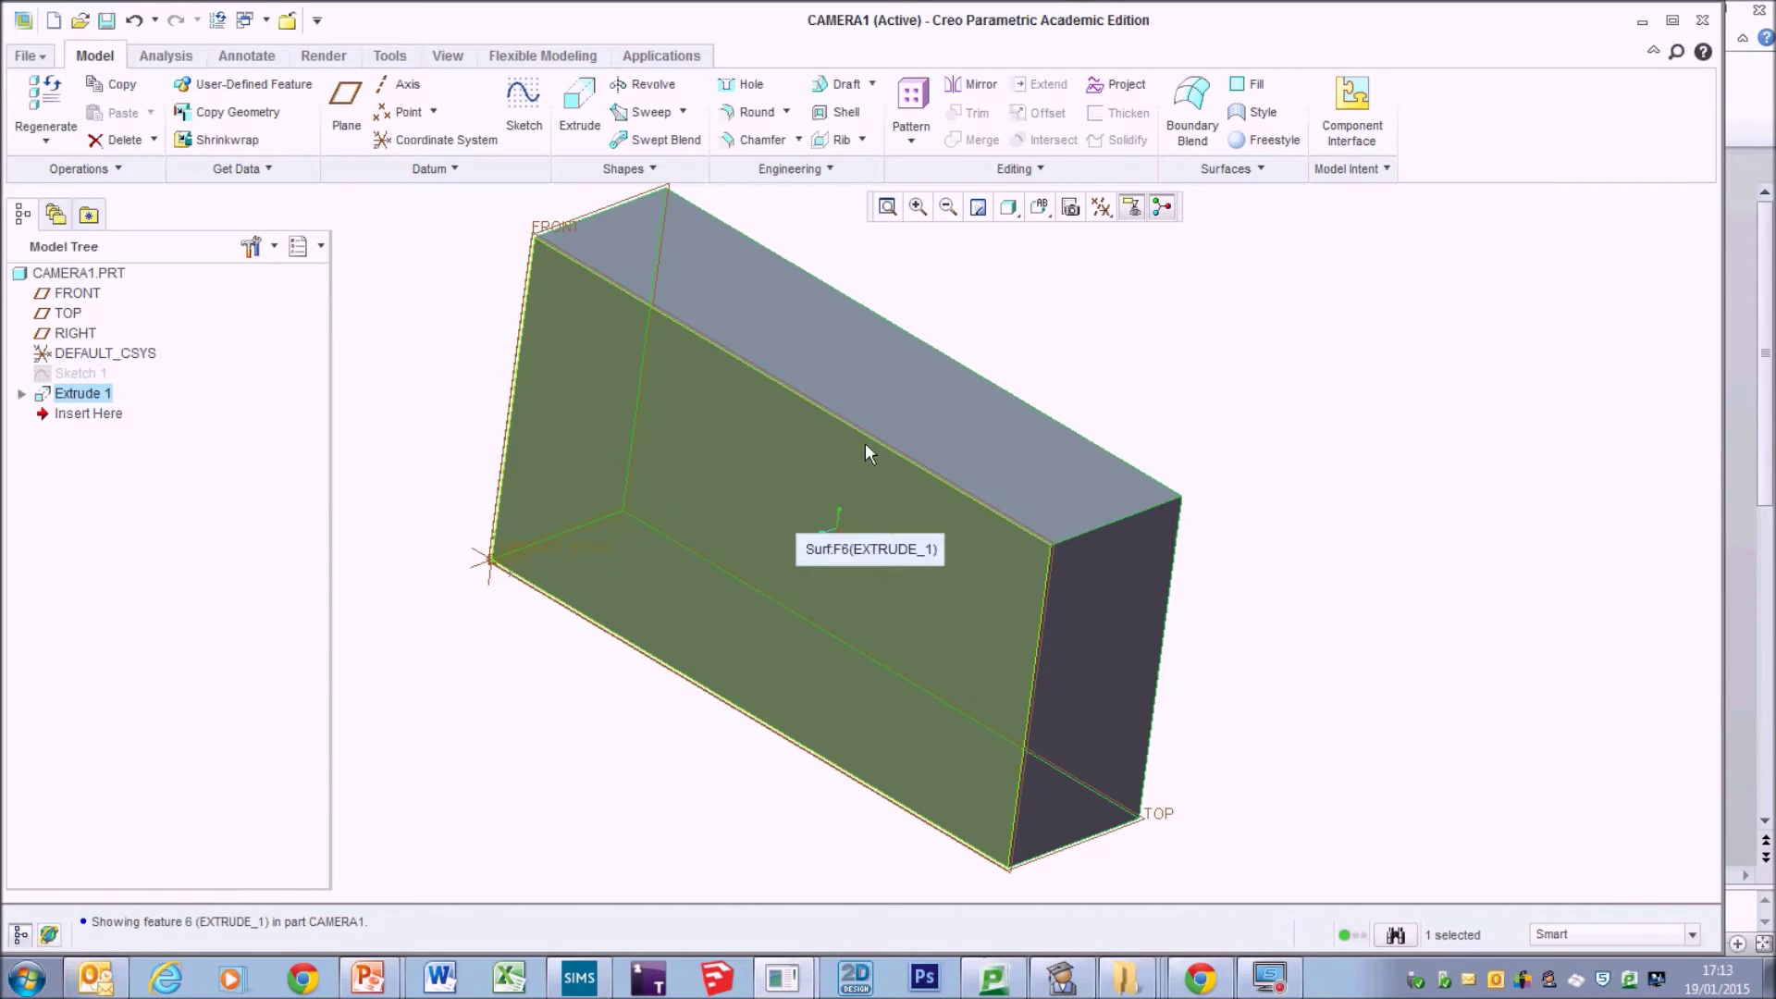
{"action": "left_click", "coordinate": [831, 554]}
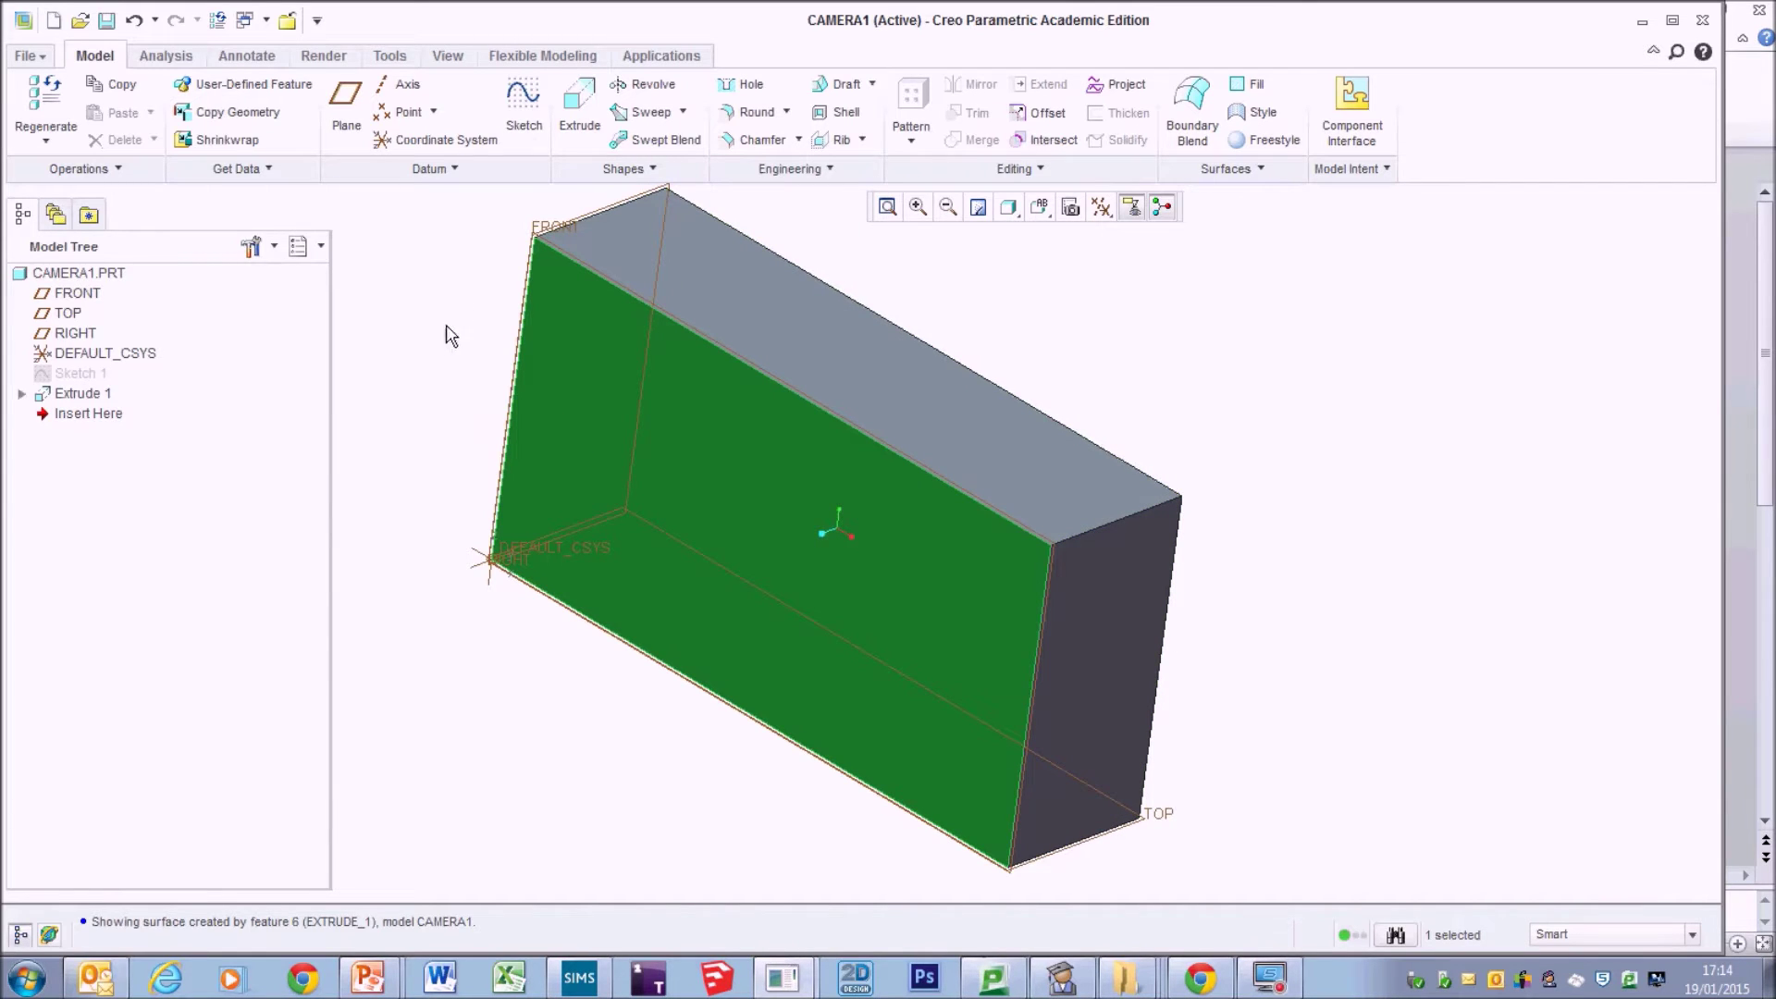
{"action": "left_click", "coordinate": [522, 116]}
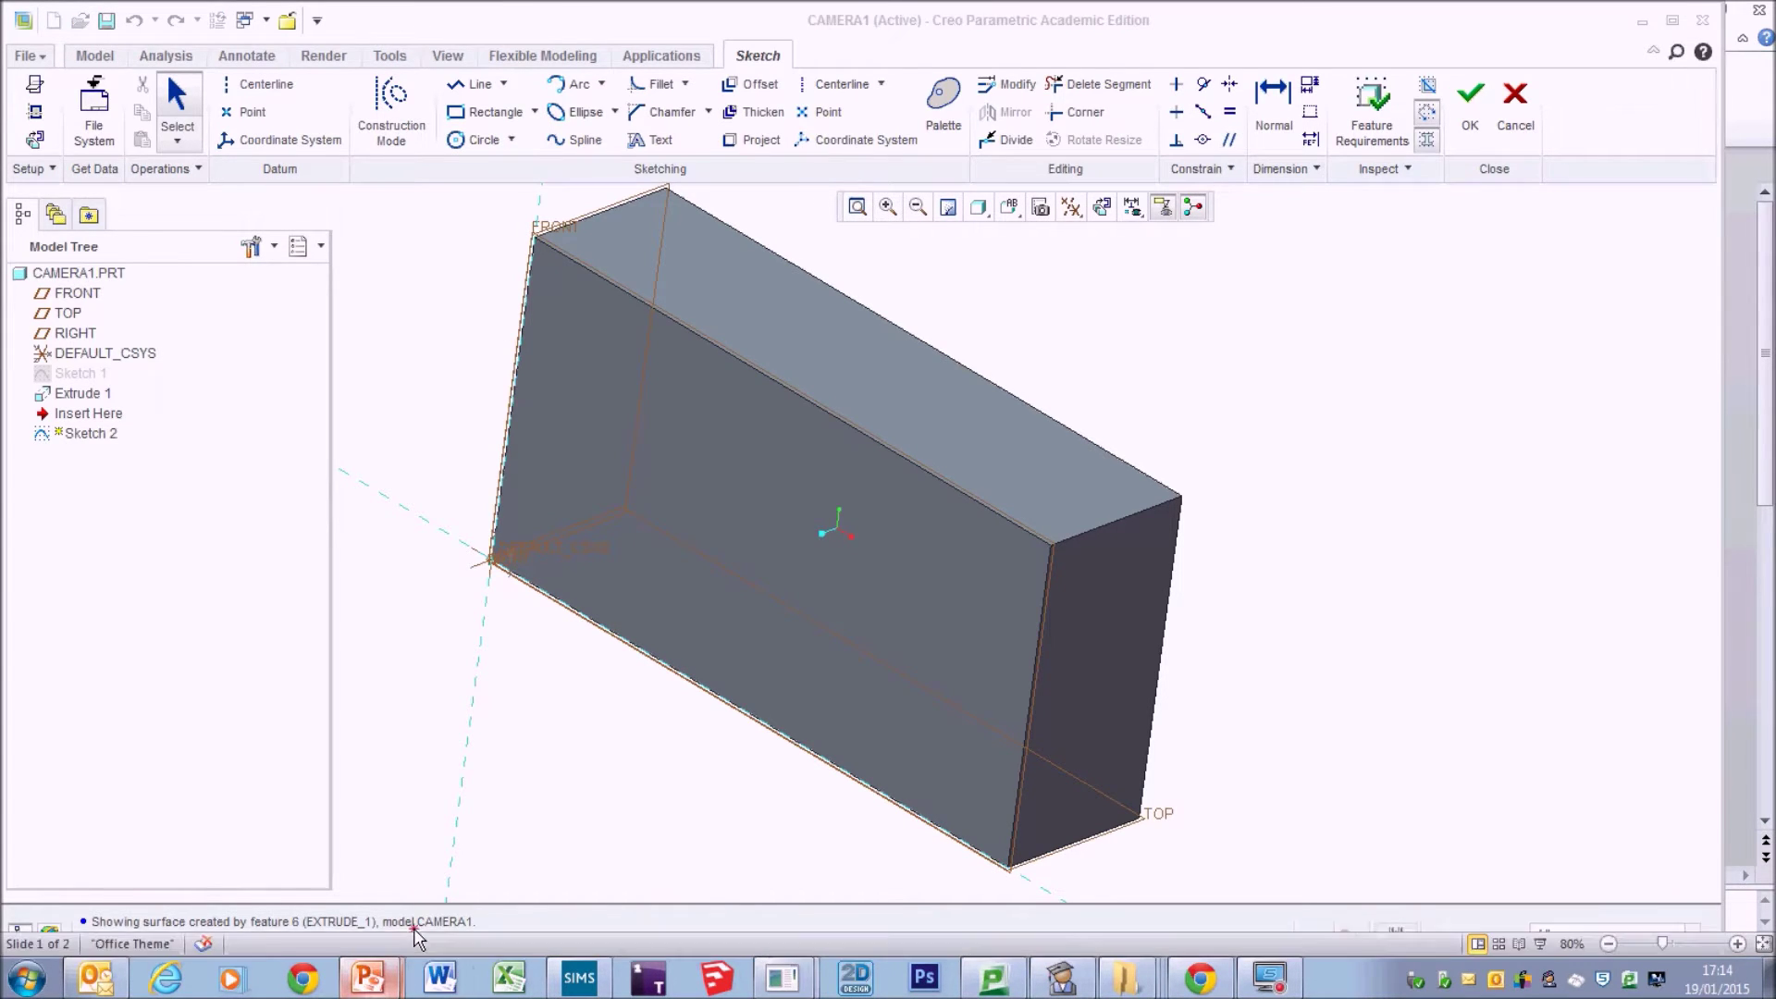
Switch to PowerPoint to review TASK 2 method steps 5 to 9 on the worksheet, and return to Creo Parametric.
{"action": "left_click", "coordinate": [367, 978]}
{"action": "left_click", "coordinate": [1307, 675]}
{"action": "triple_click", "coordinate": [1383, 676]}
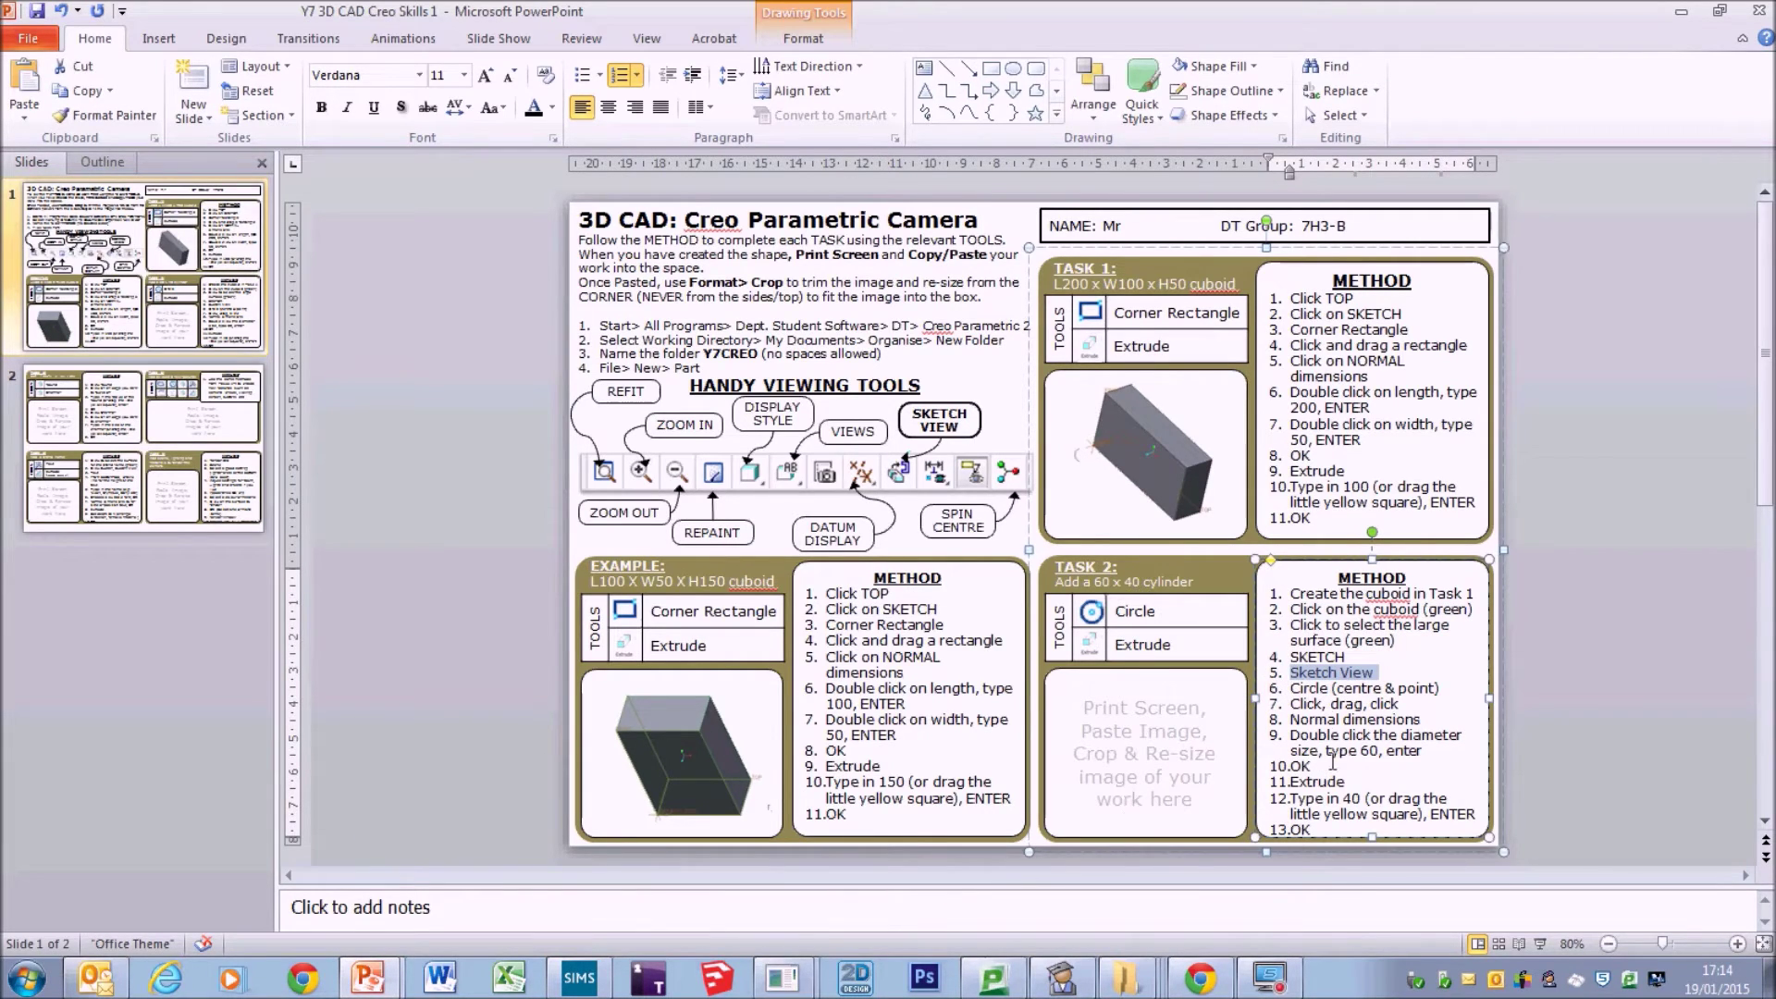
{"action": "left_click", "coordinate": [1296, 673]}
{"action": "mouse_move", "coordinate": [1296, 673]}
{"action": "left_mouse_down"}
{"action": "mouse_move", "coordinate": [1382, 705]}
{"action": "mouse_move", "coordinate": [1384, 751]}
{"action": "left_mouse_up"}
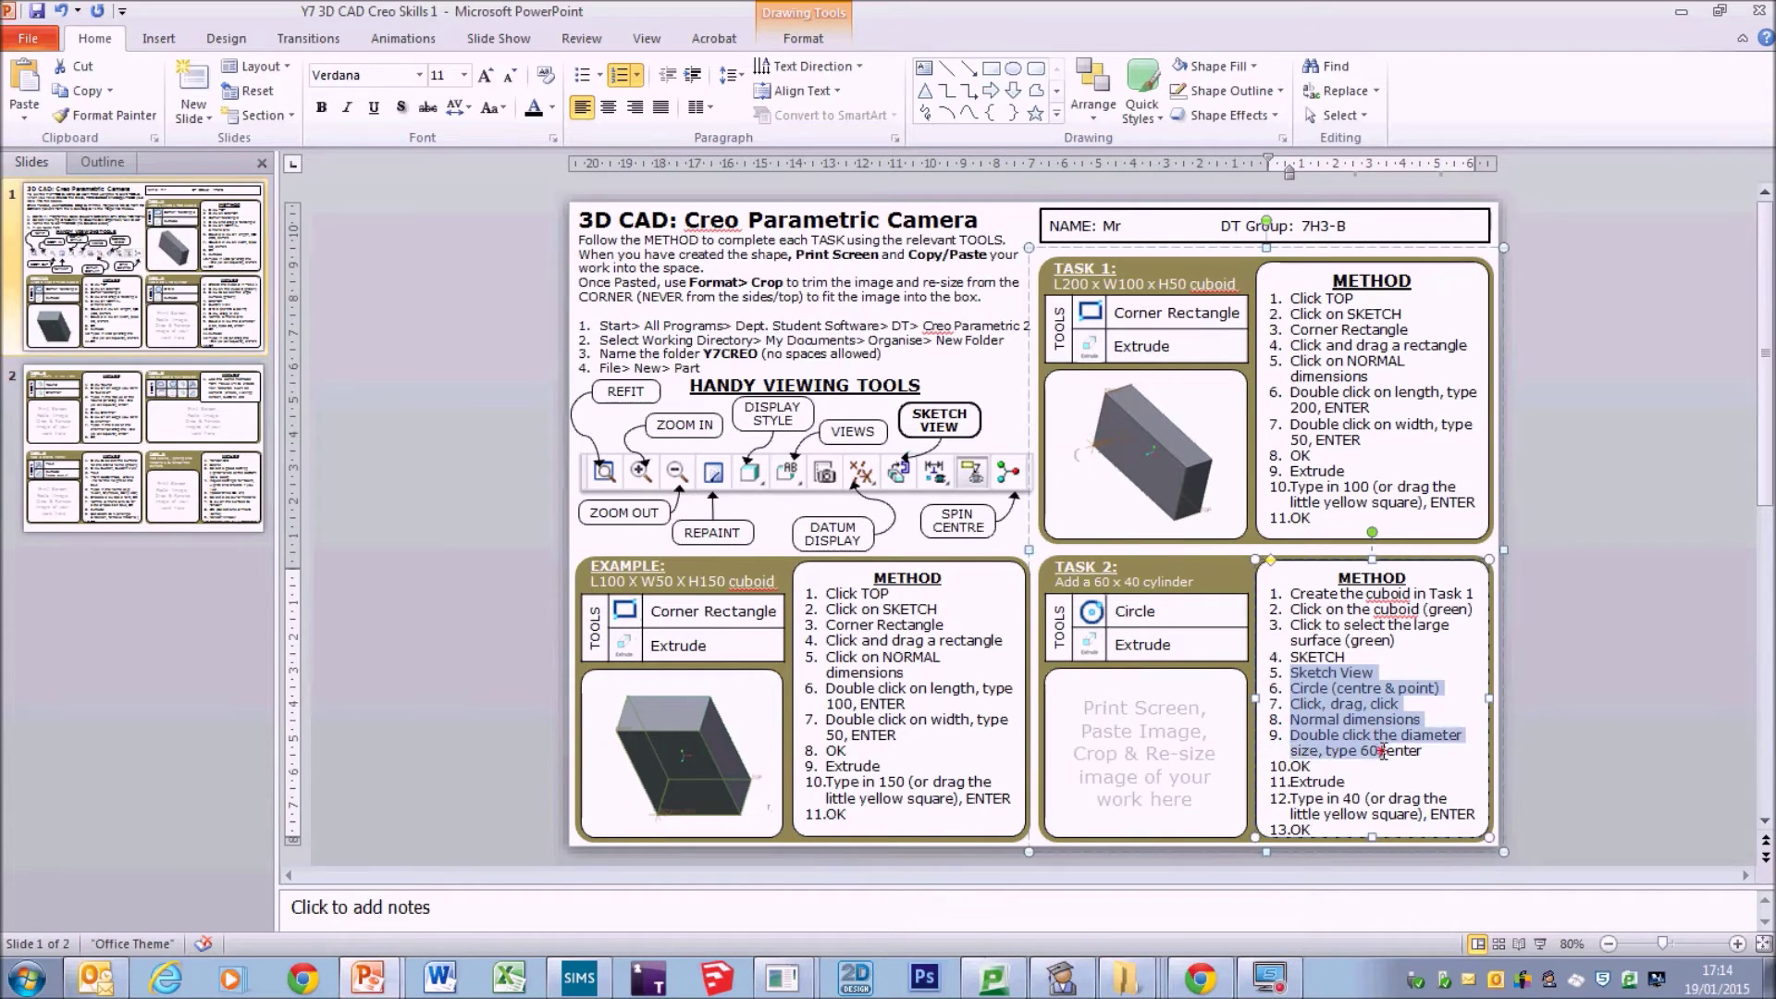
{"action": "key", "text": "alt+Tab"}
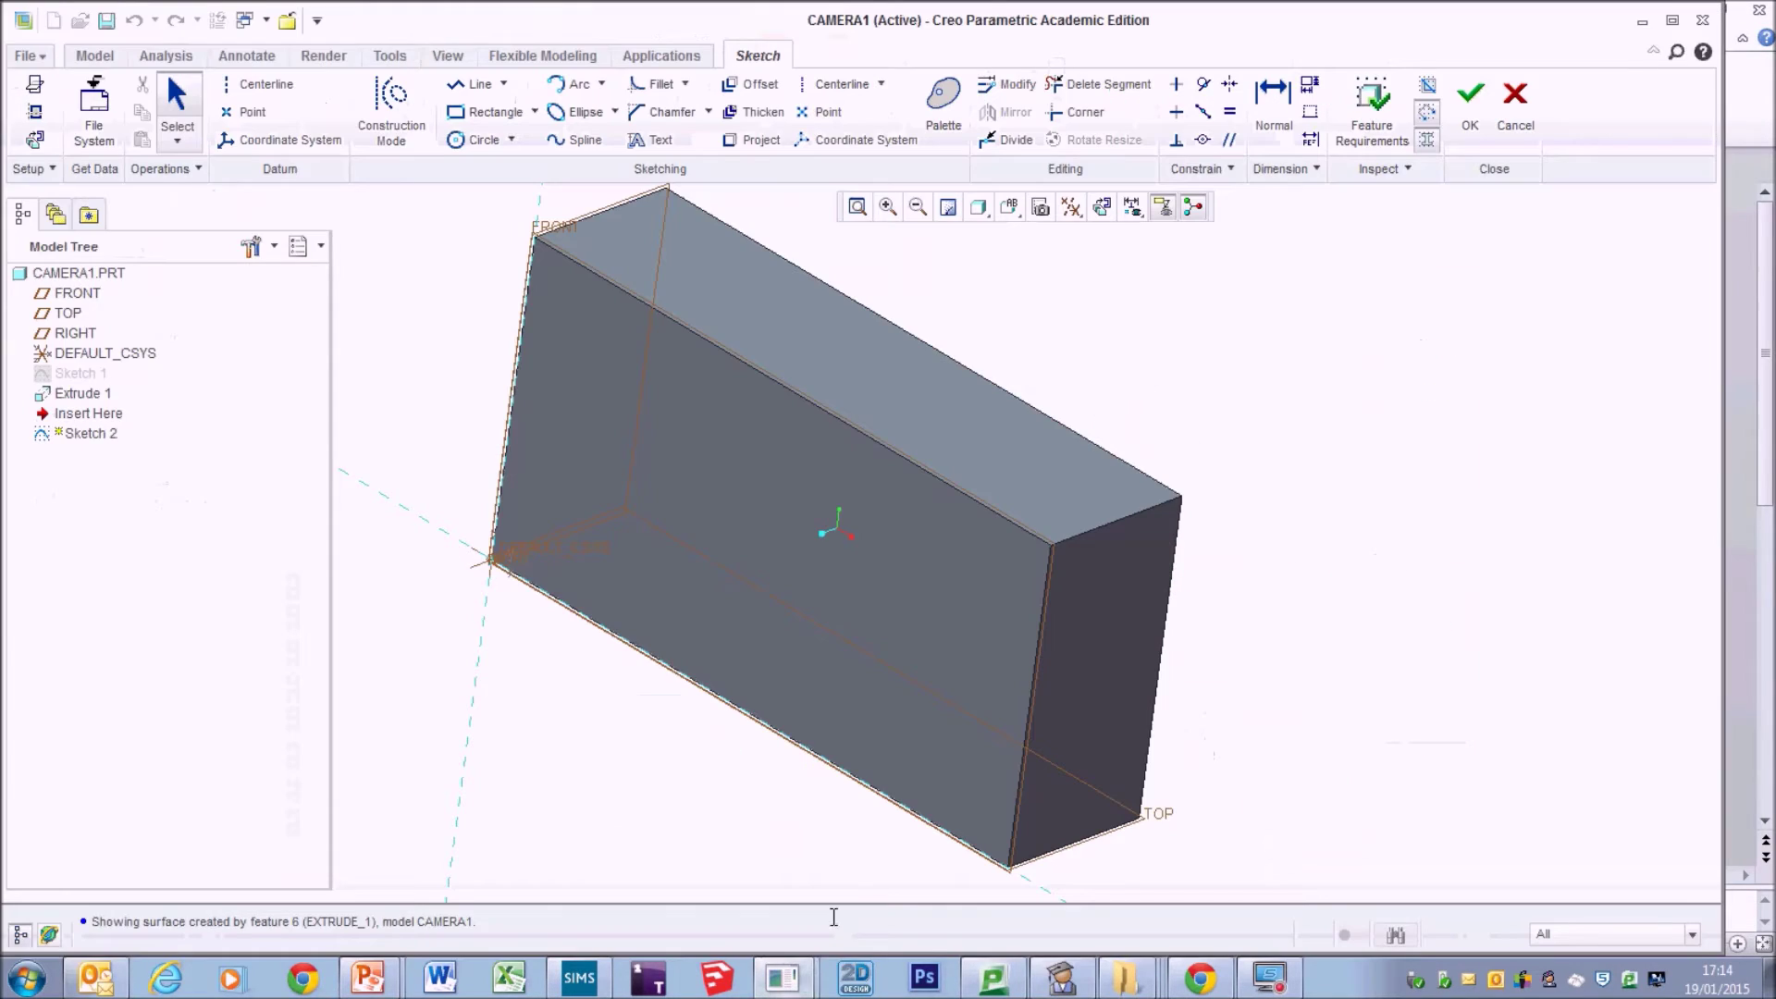
In sketch view, draw a centre-and-point circle on the face near its FRONT-labelled end and set its diameter to 60 mm.
{"action": "left_click", "coordinate": [1101, 211]}
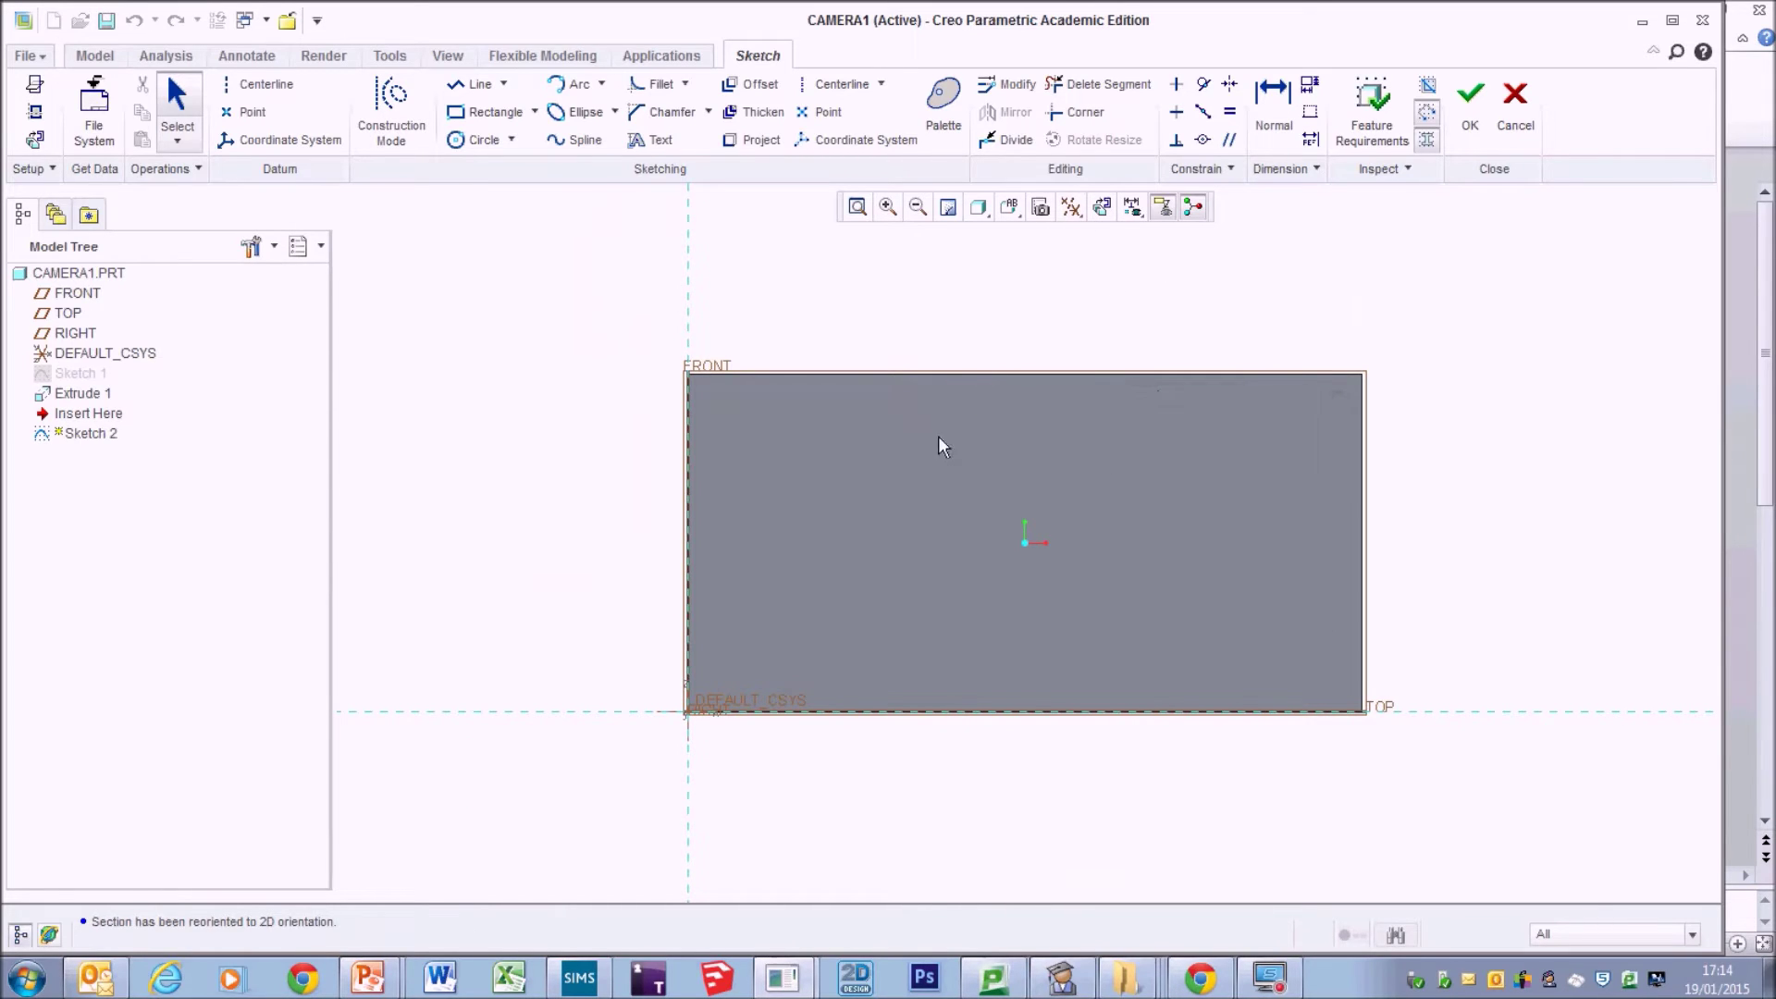
{"action": "left_click", "coordinate": [456, 142]}
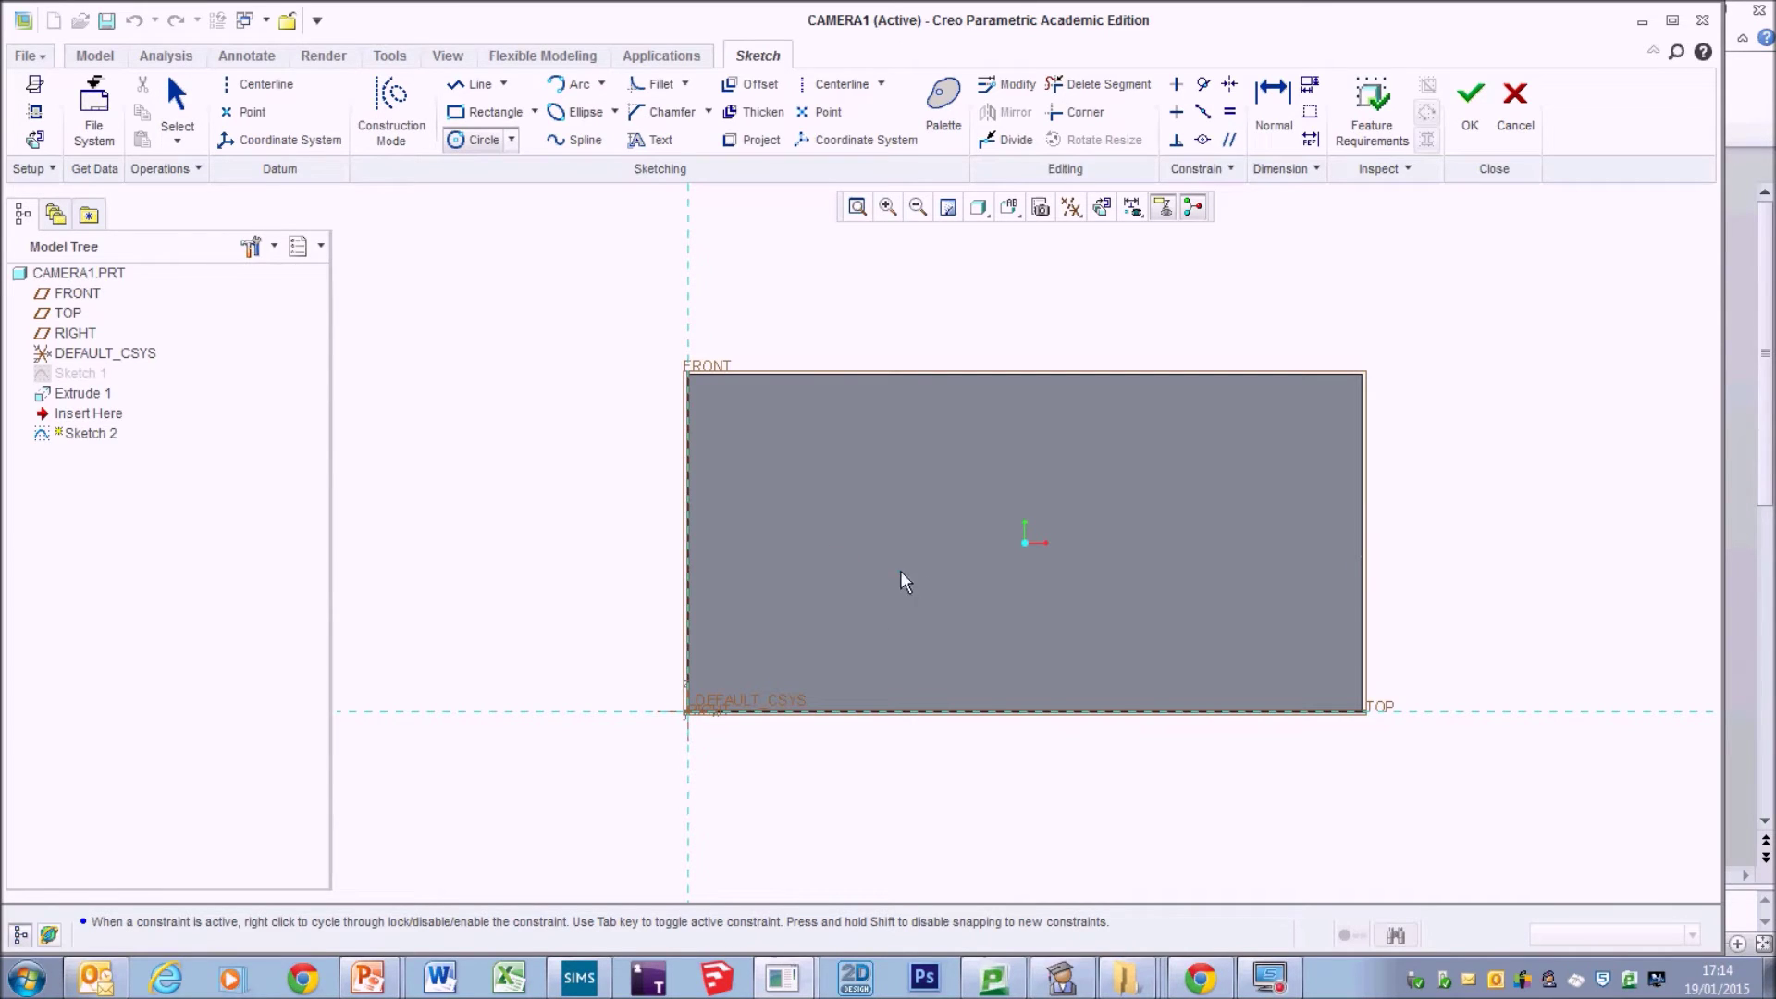
{"action": "left_click", "coordinate": [791, 455]}
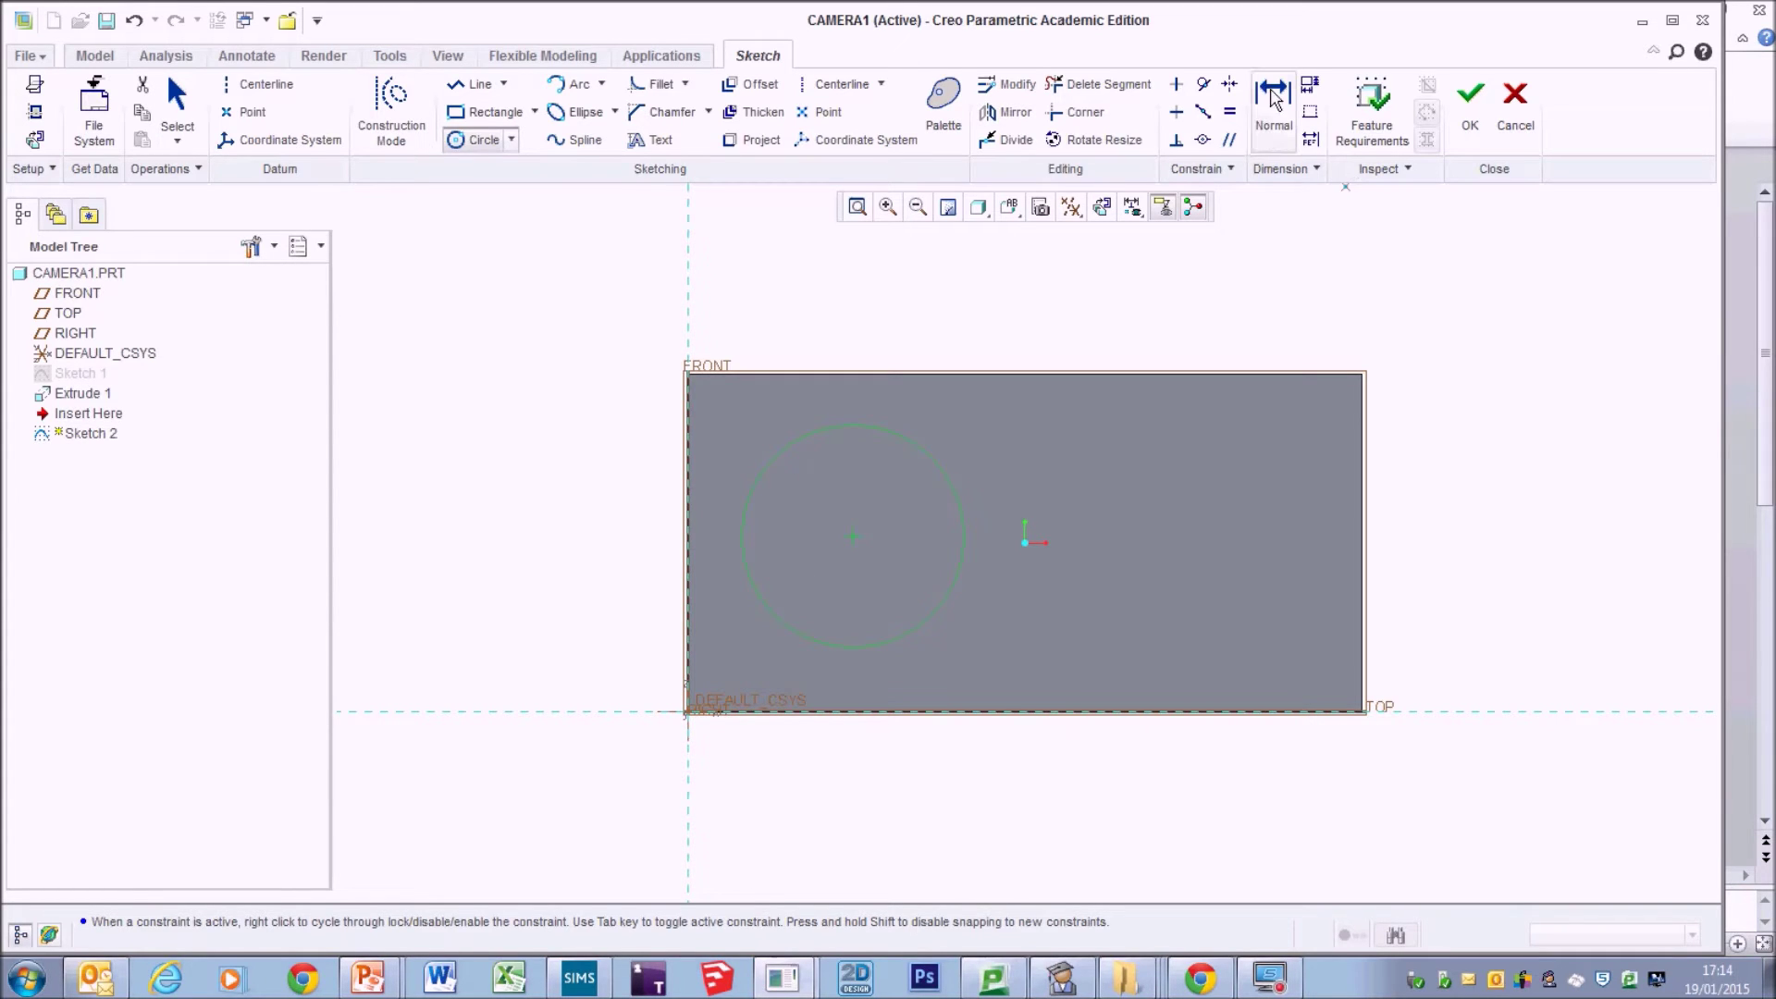
{"action": "left_click", "coordinate": [1273, 102]}
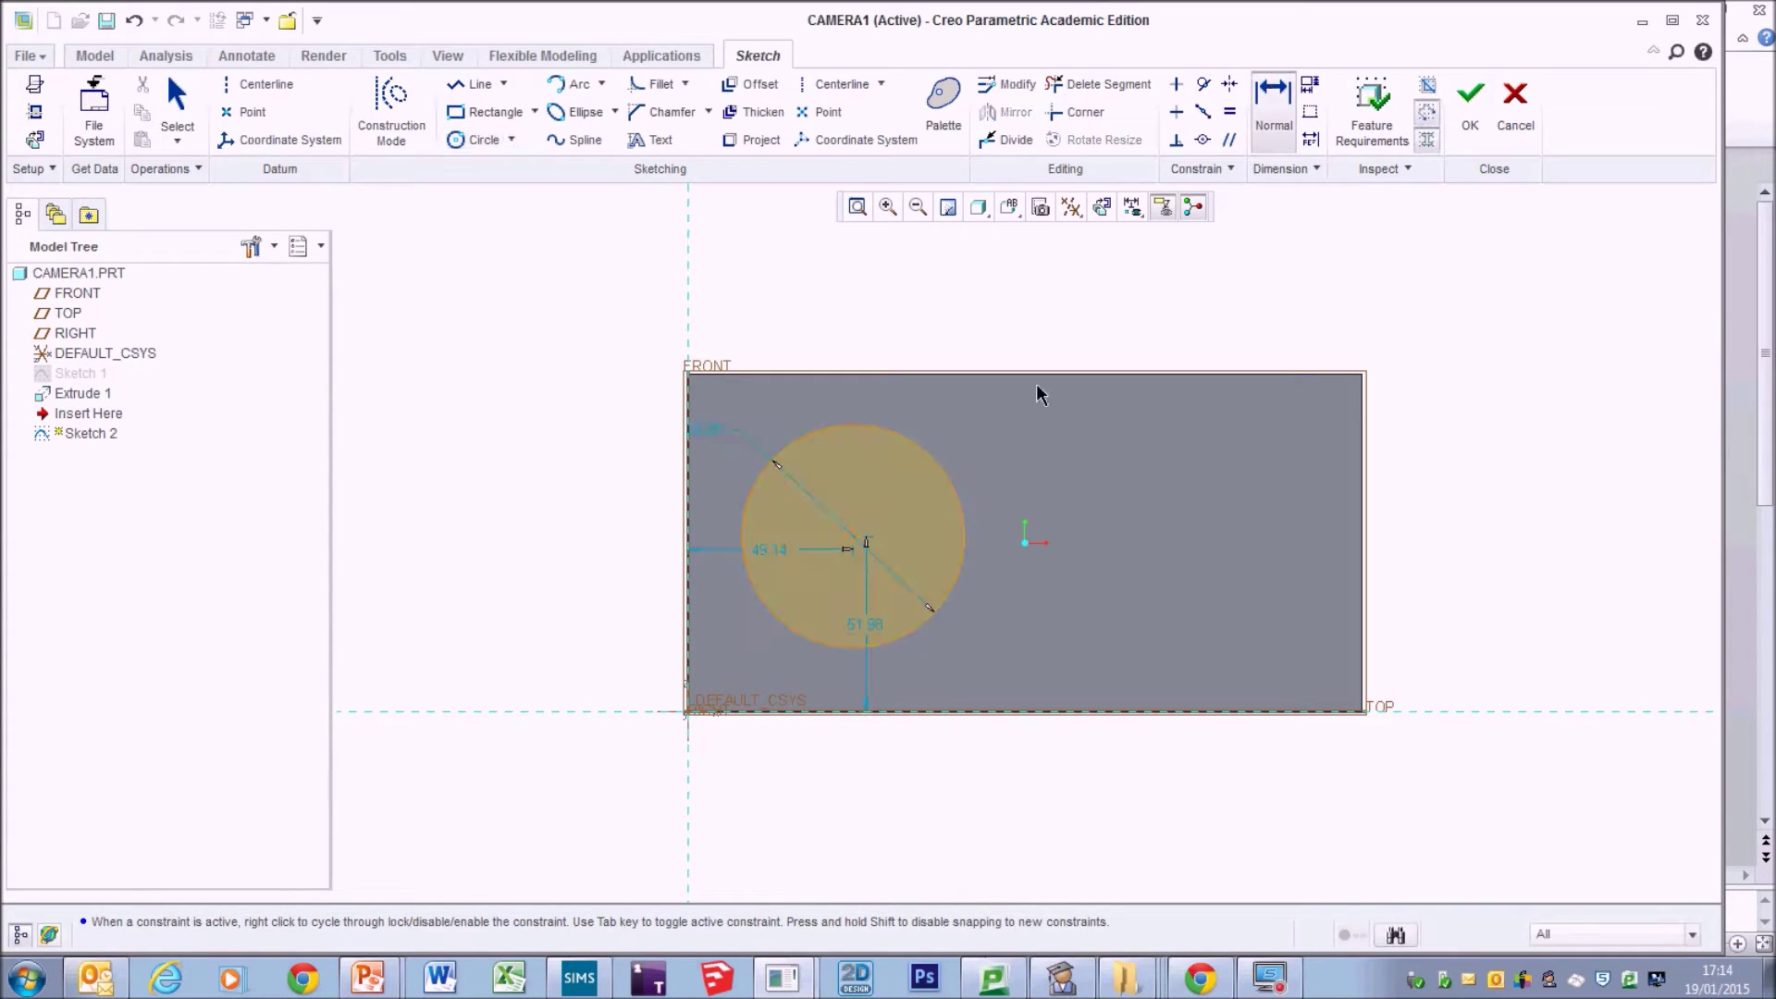
{"action": "double_click", "coordinate": [712, 434]}
{"action": "type", "text": "6"}
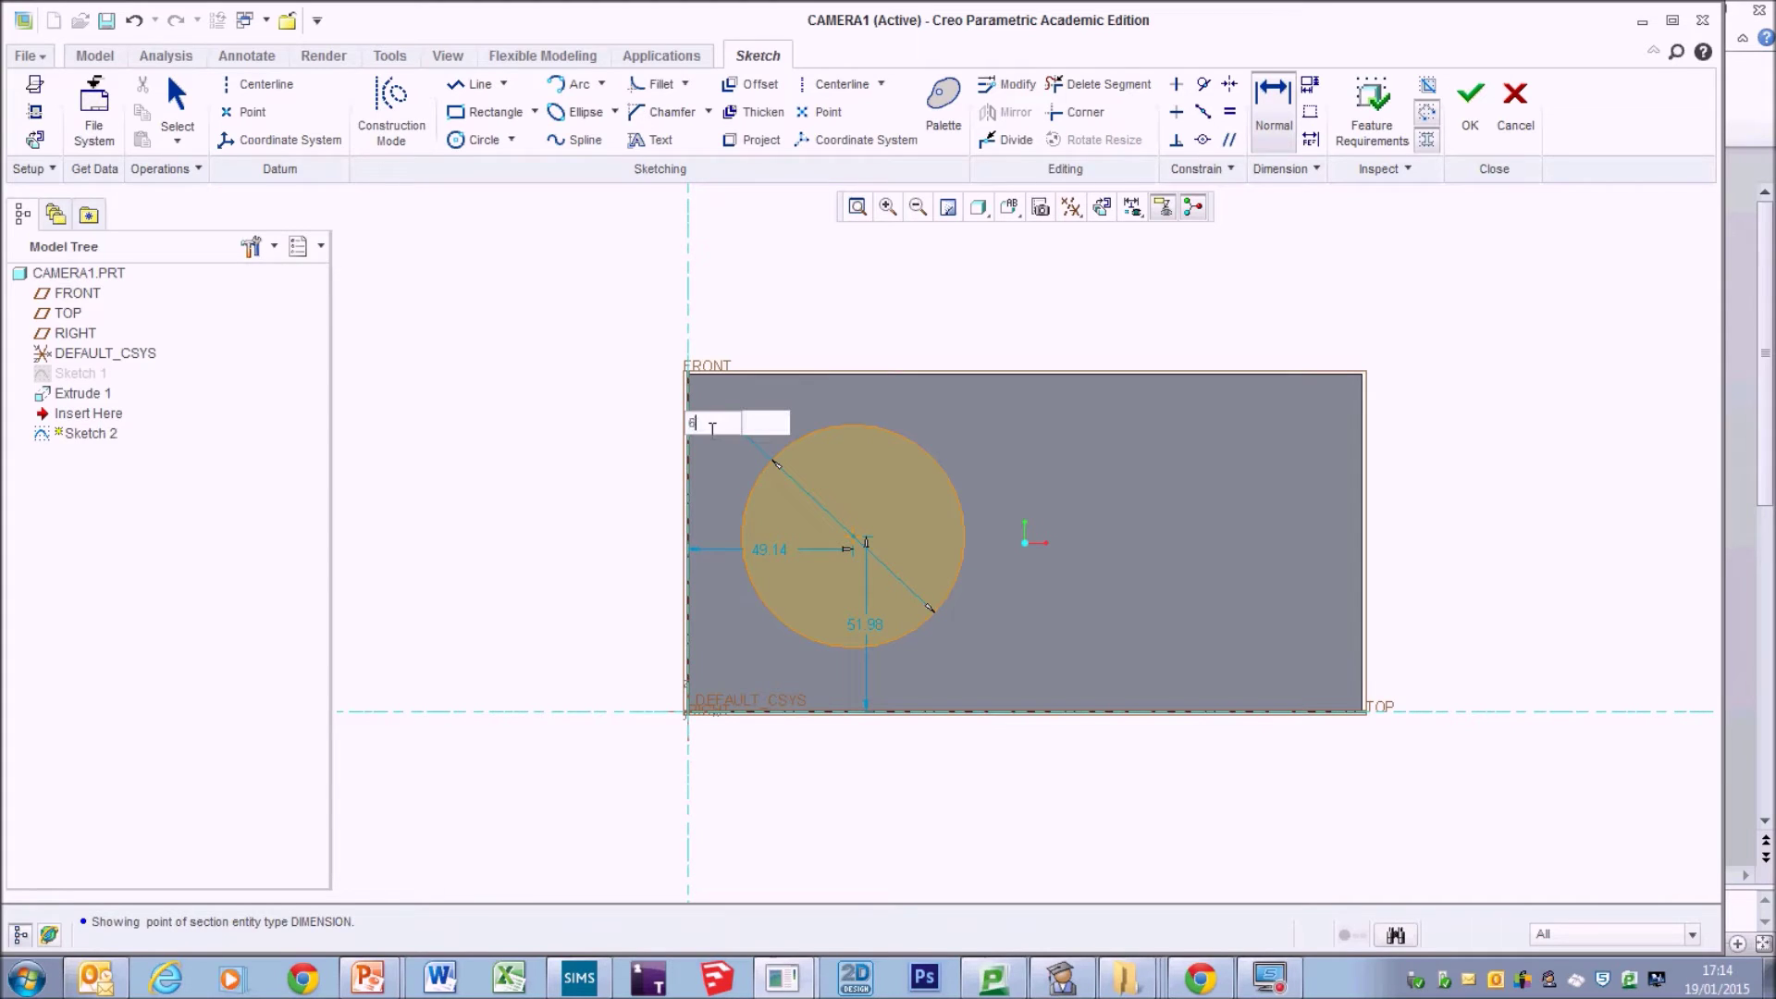
{"action": "key", "text": "Return"}
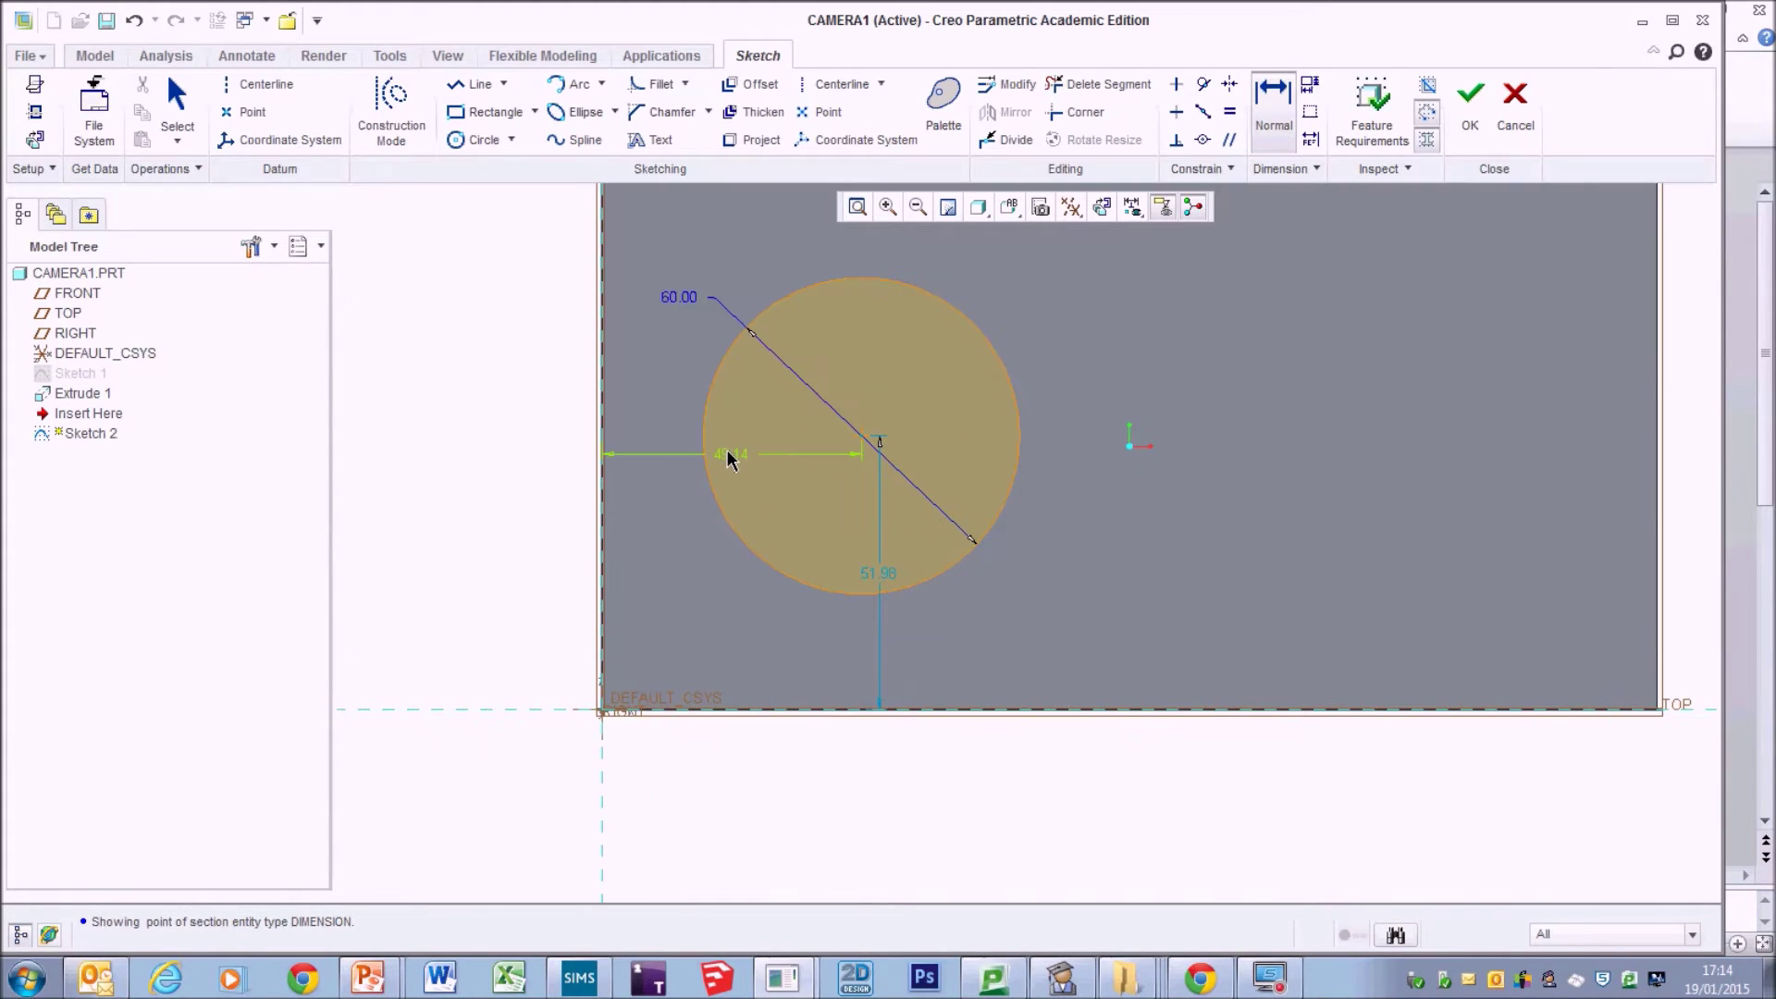
Place the circle's centre 50 mm from both the vertical and horizontal references, and accept the sketch.
{"action": "double_click", "coordinate": [737, 453]}
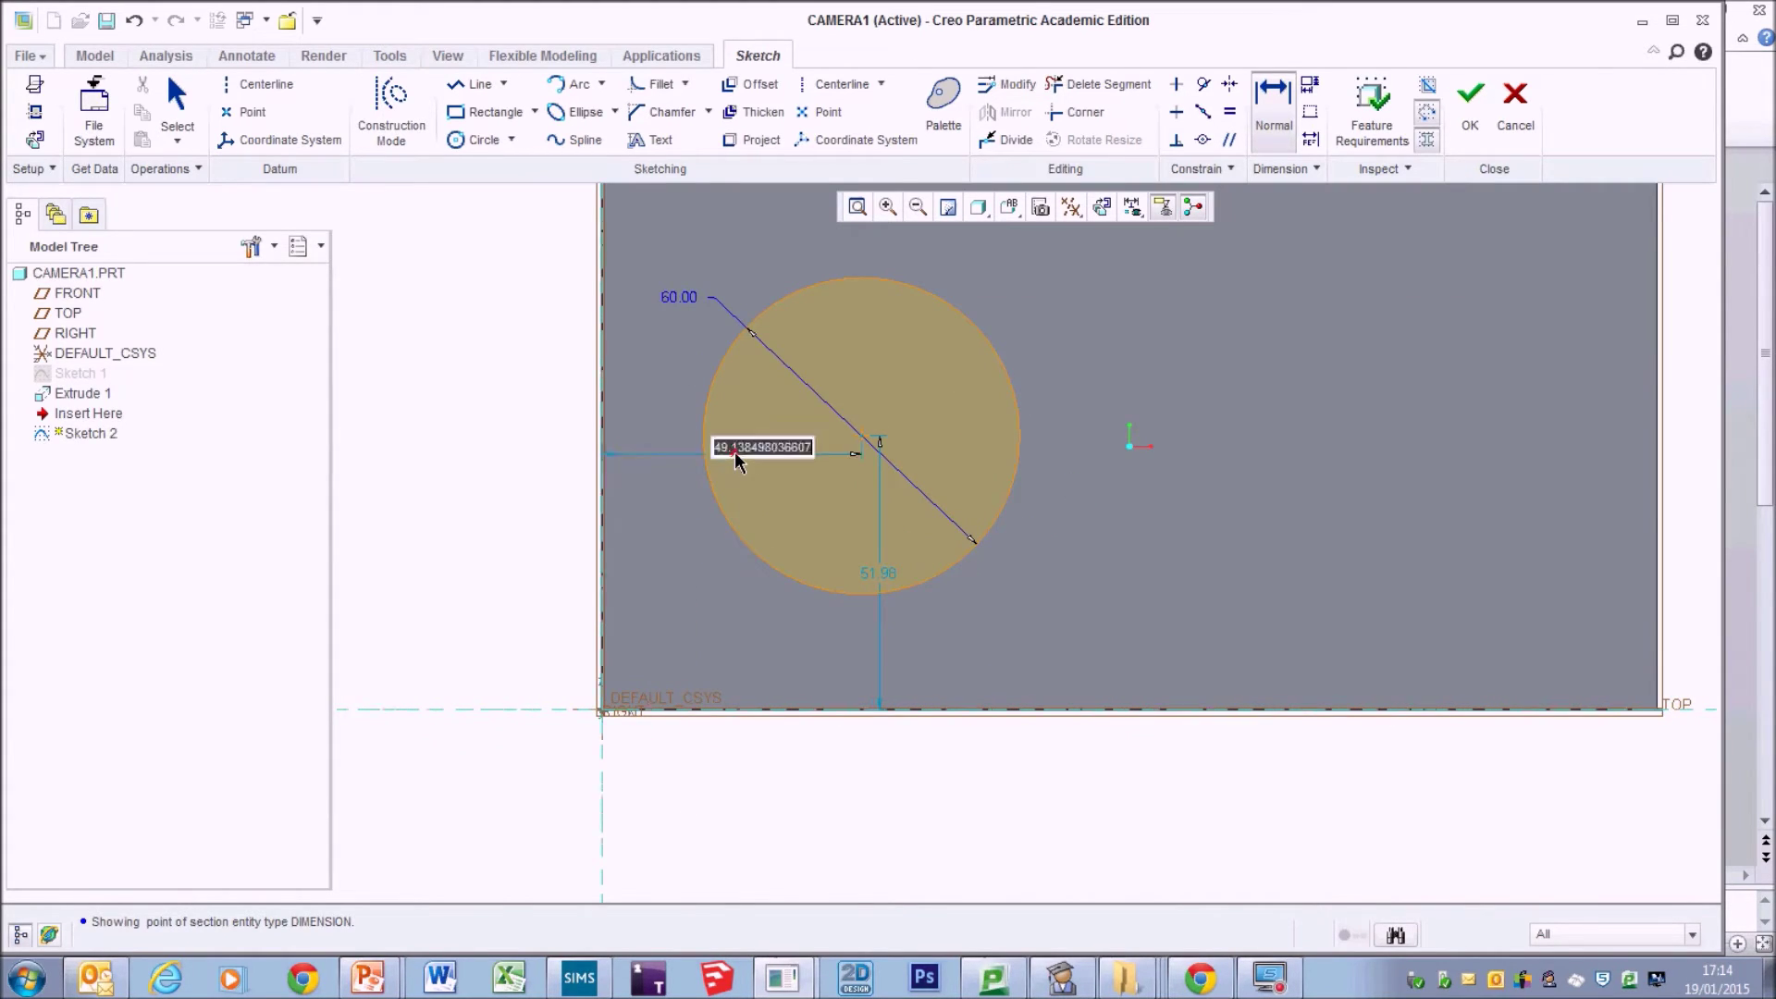
{"action": "type", "text": "5"}
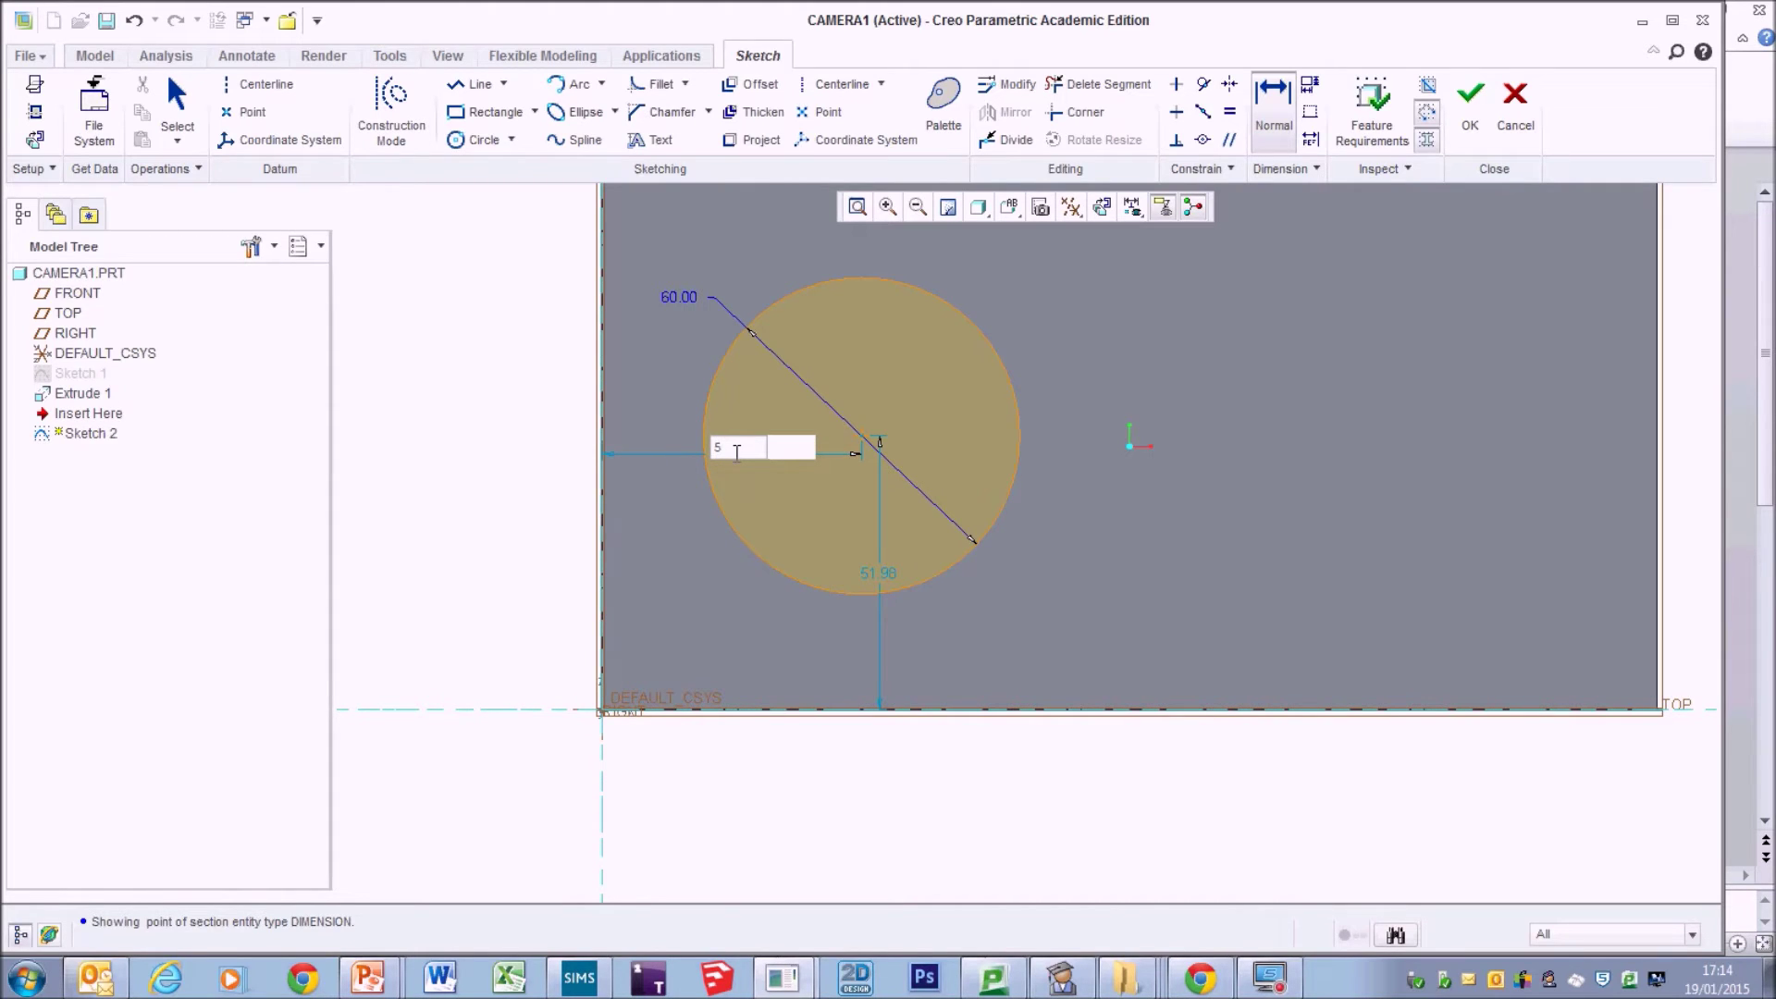
{"action": "type", "text": "0"}
{"action": "key", "text": "Return"}
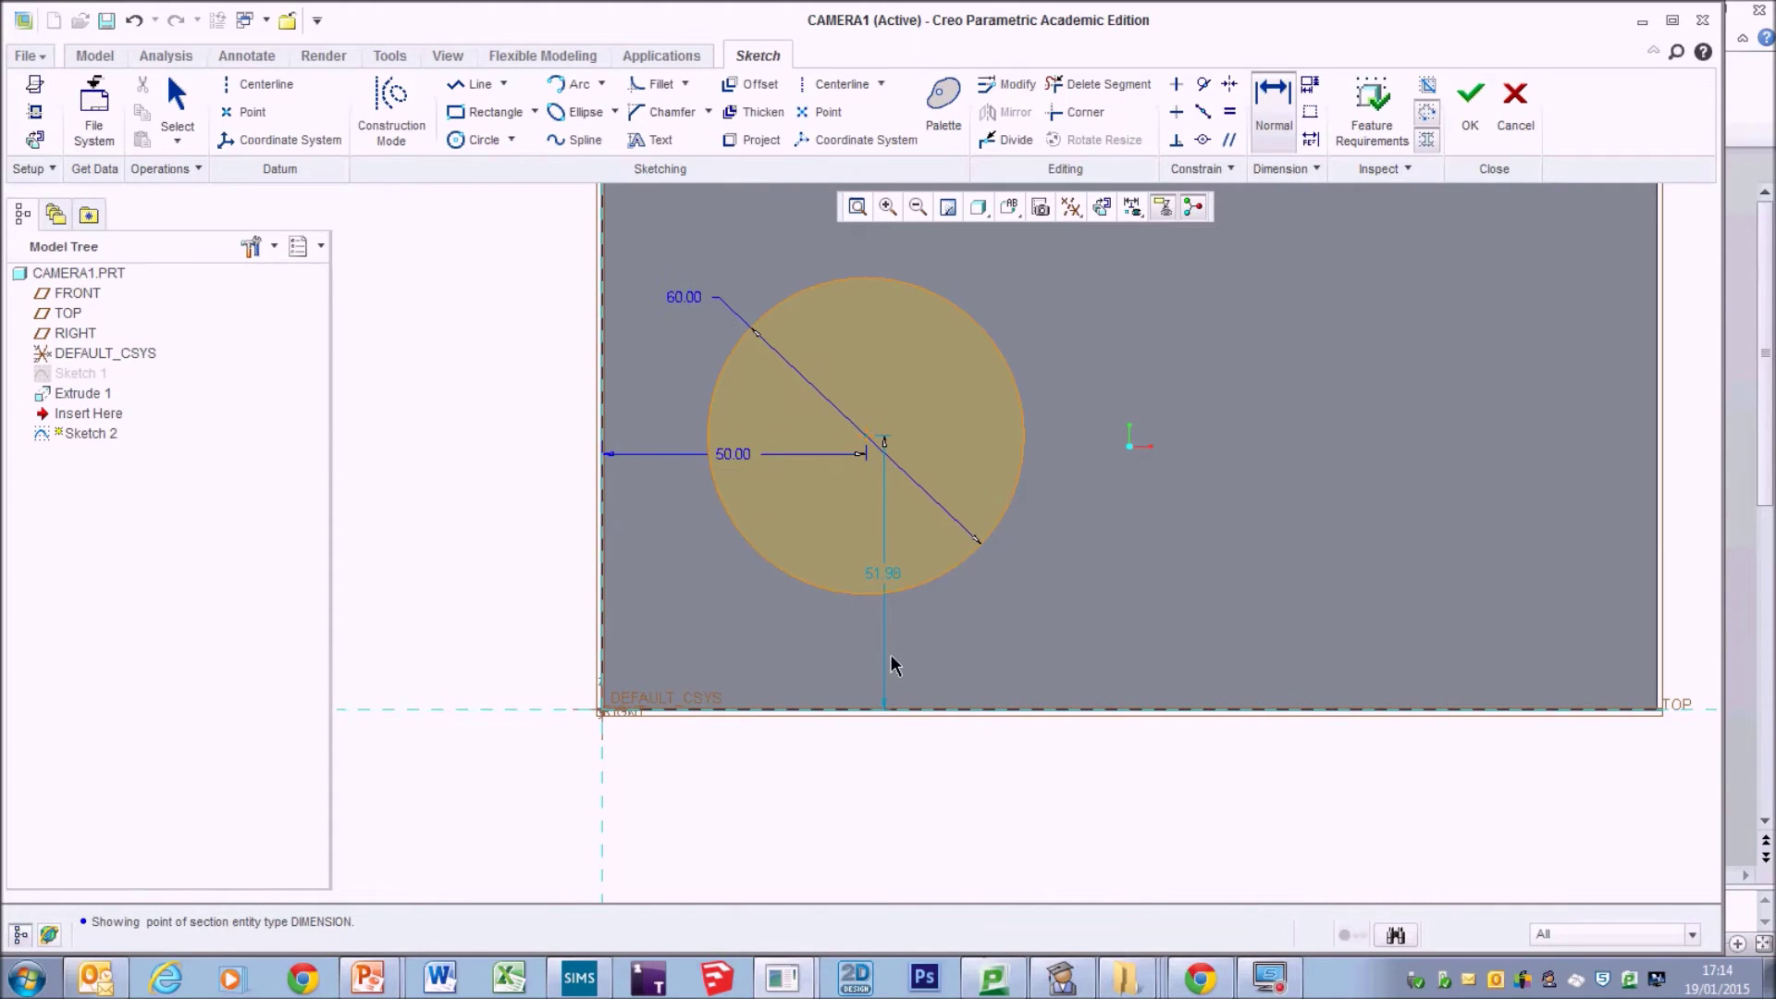
{"action": "double_click", "coordinate": [884, 573]}
{"action": "type", "text": "50"}
{"action": "key", "text": "Return"}
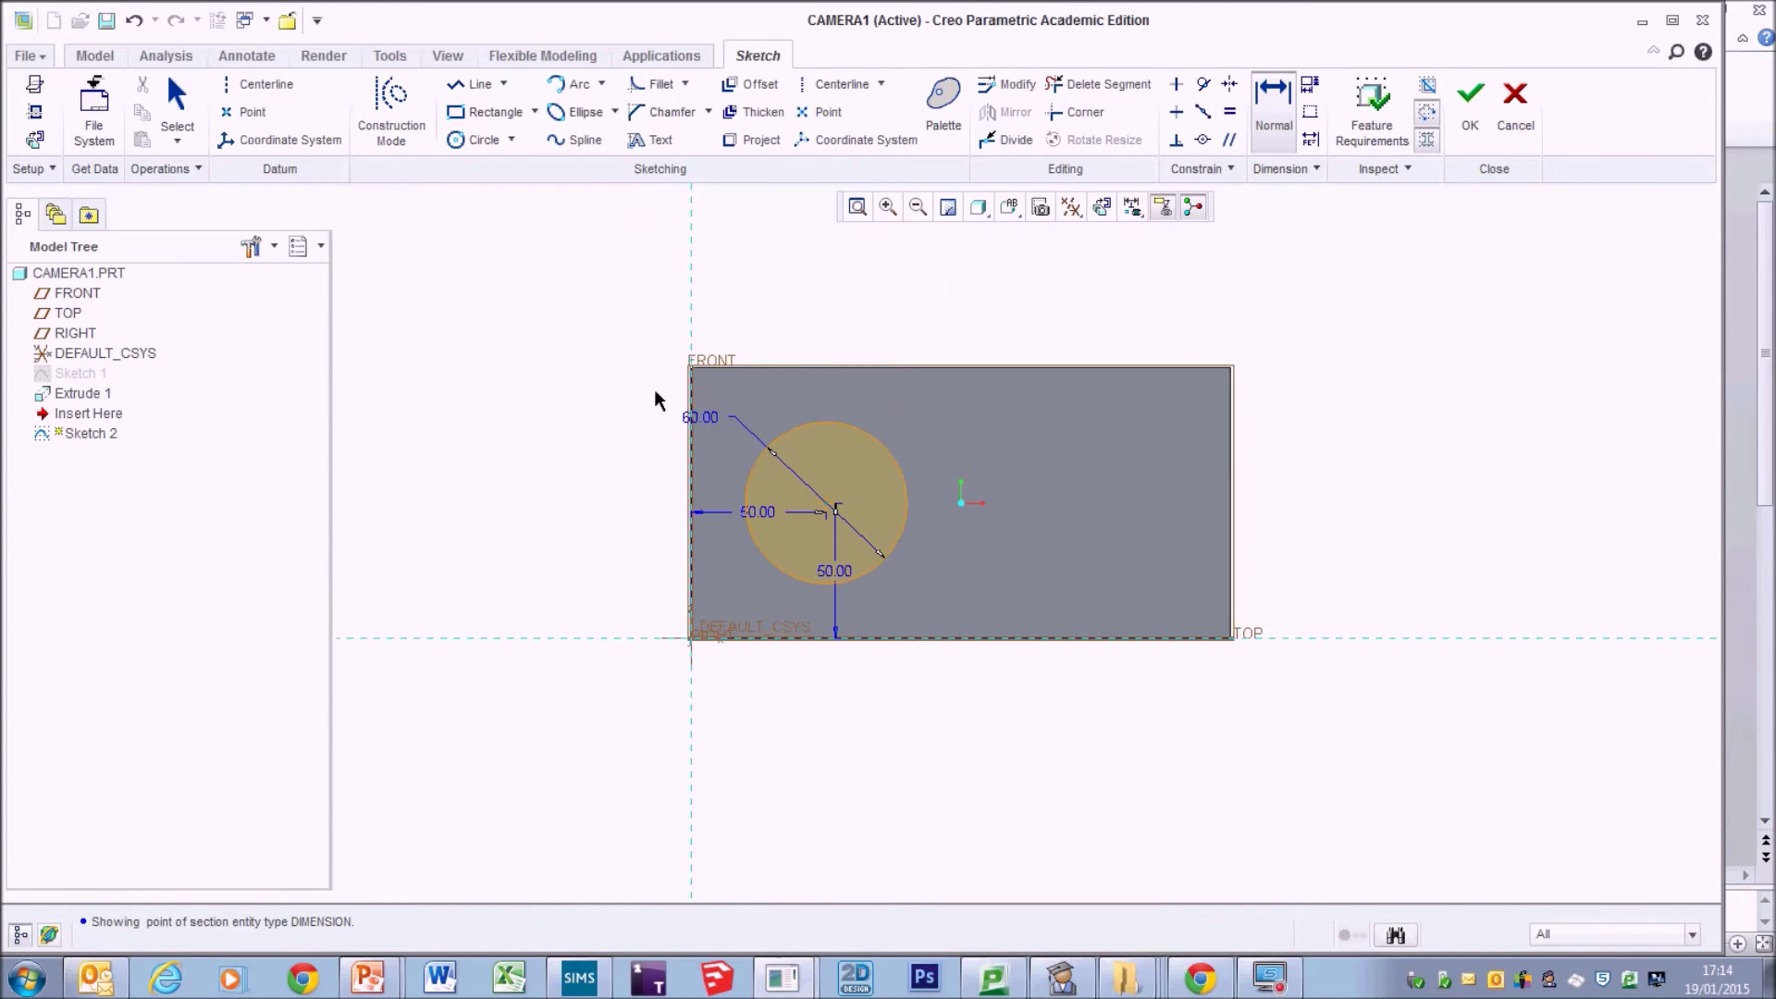
{"action": "double_click", "coordinate": [705, 413]}
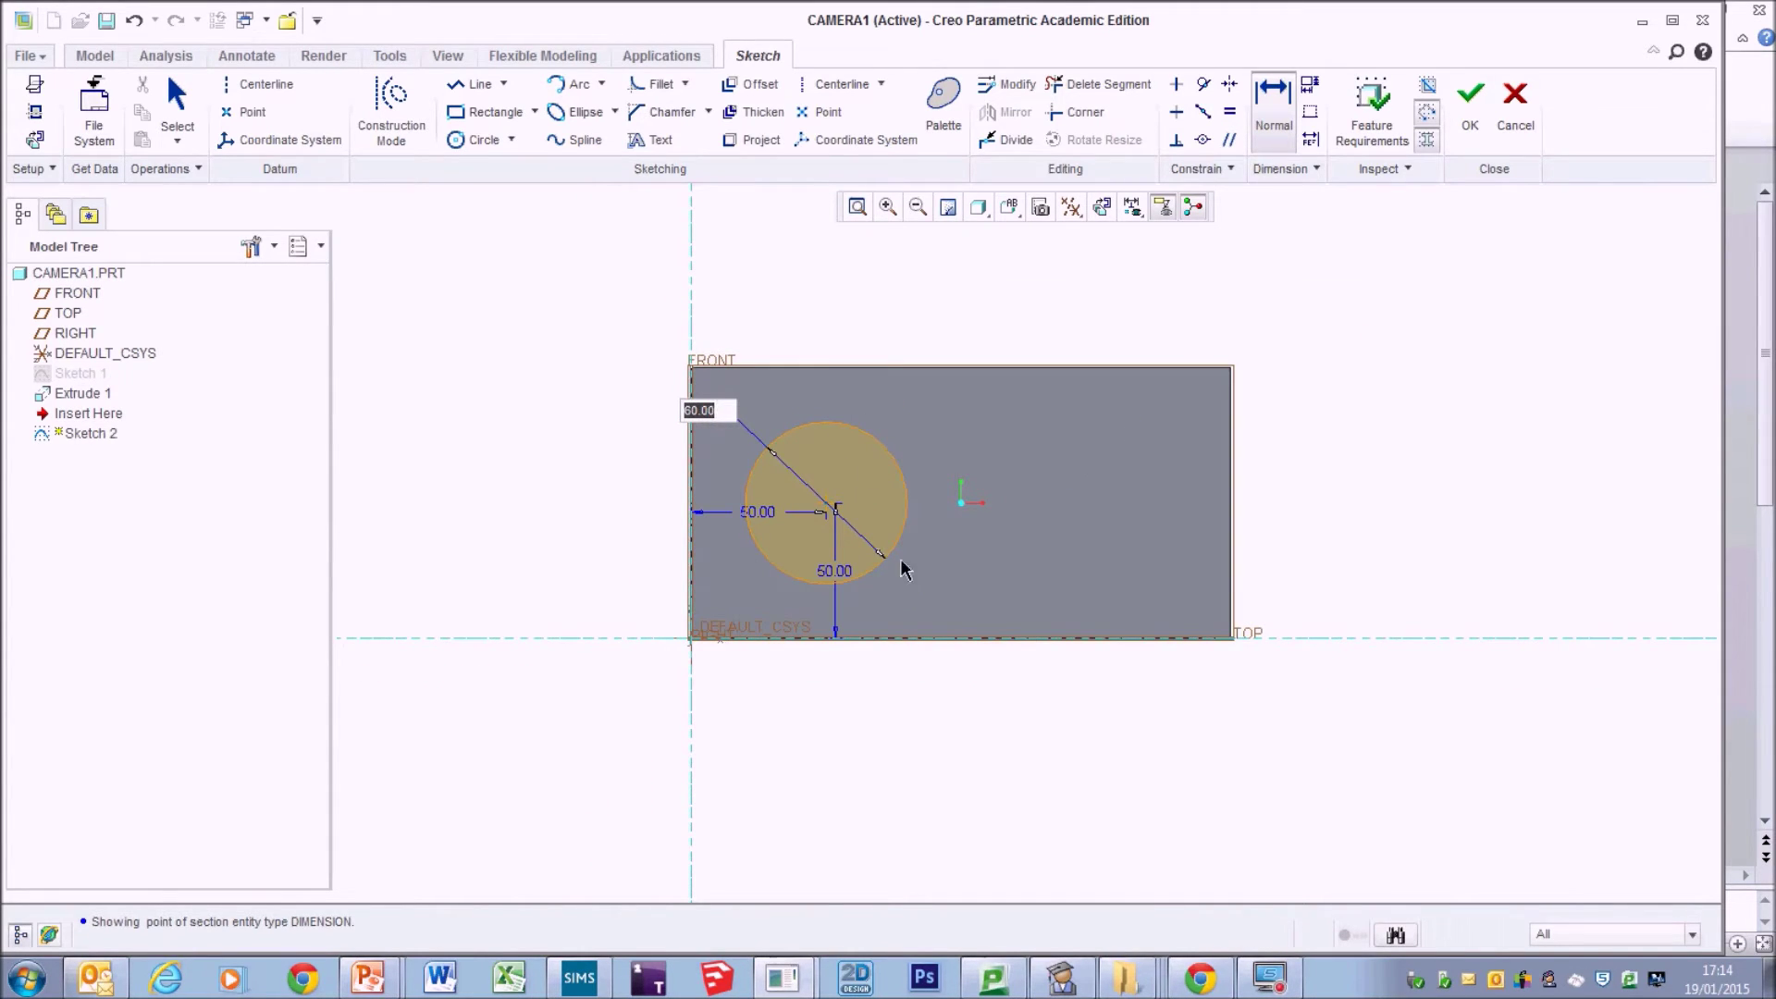
{"action": "left_click", "coordinate": [1470, 103]}
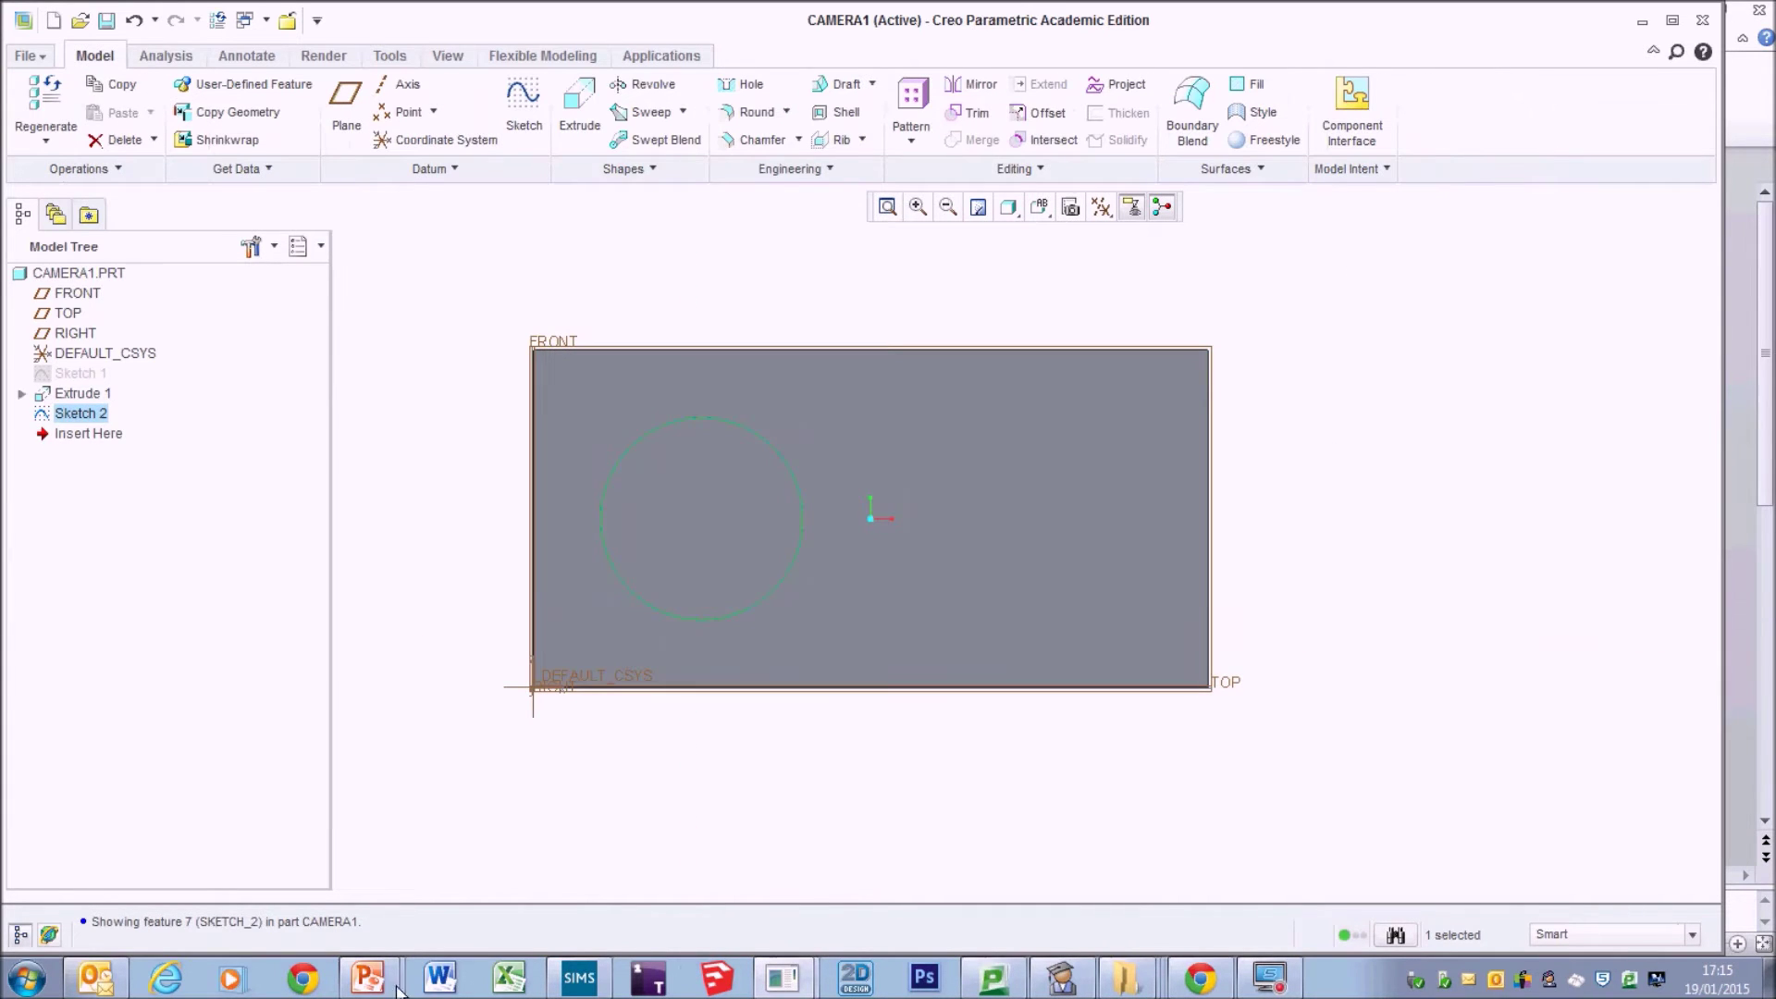
Switch to PowerPoint to review TASK 2 method steps 11 to 13 on the worksheet, and return to Creo Parametric.
{"action": "left_click", "coordinate": [368, 977]}
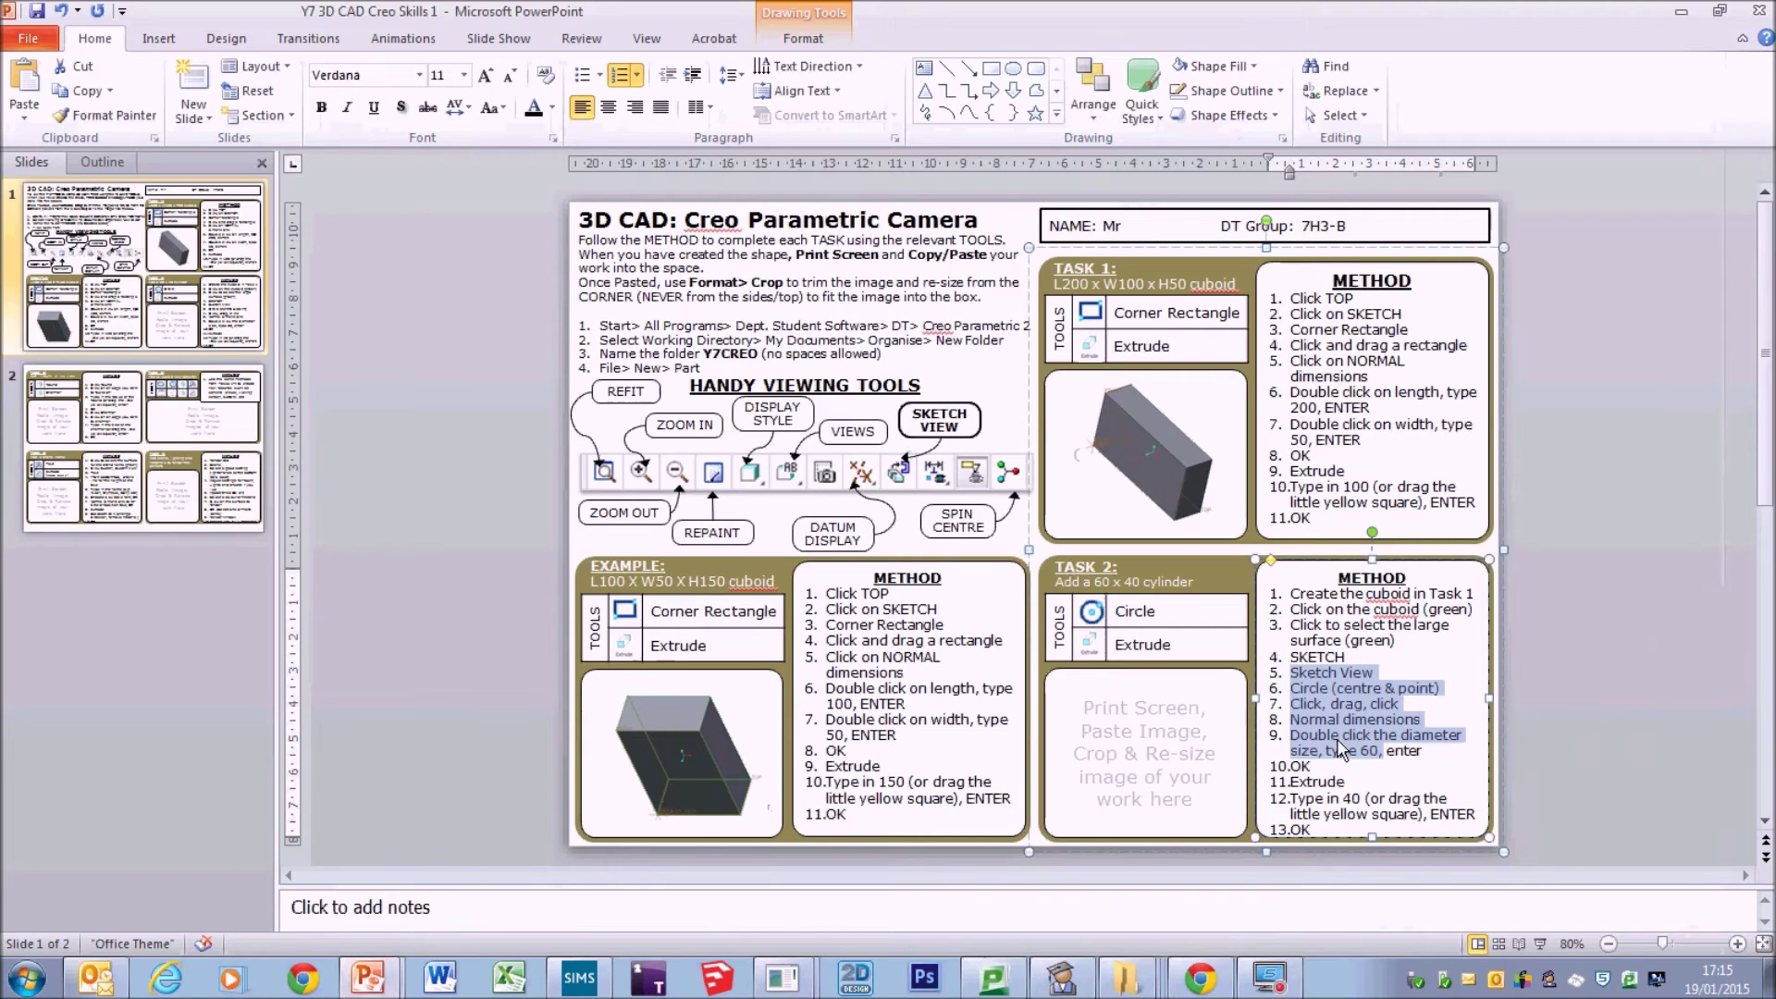
{"action": "left_click", "coordinate": [1332, 733]}
{"action": "left_click_drag", "start_coordinate": [1290, 782], "coordinate": [1478, 831]}
{"action": "left_click", "coordinate": [785, 980]}
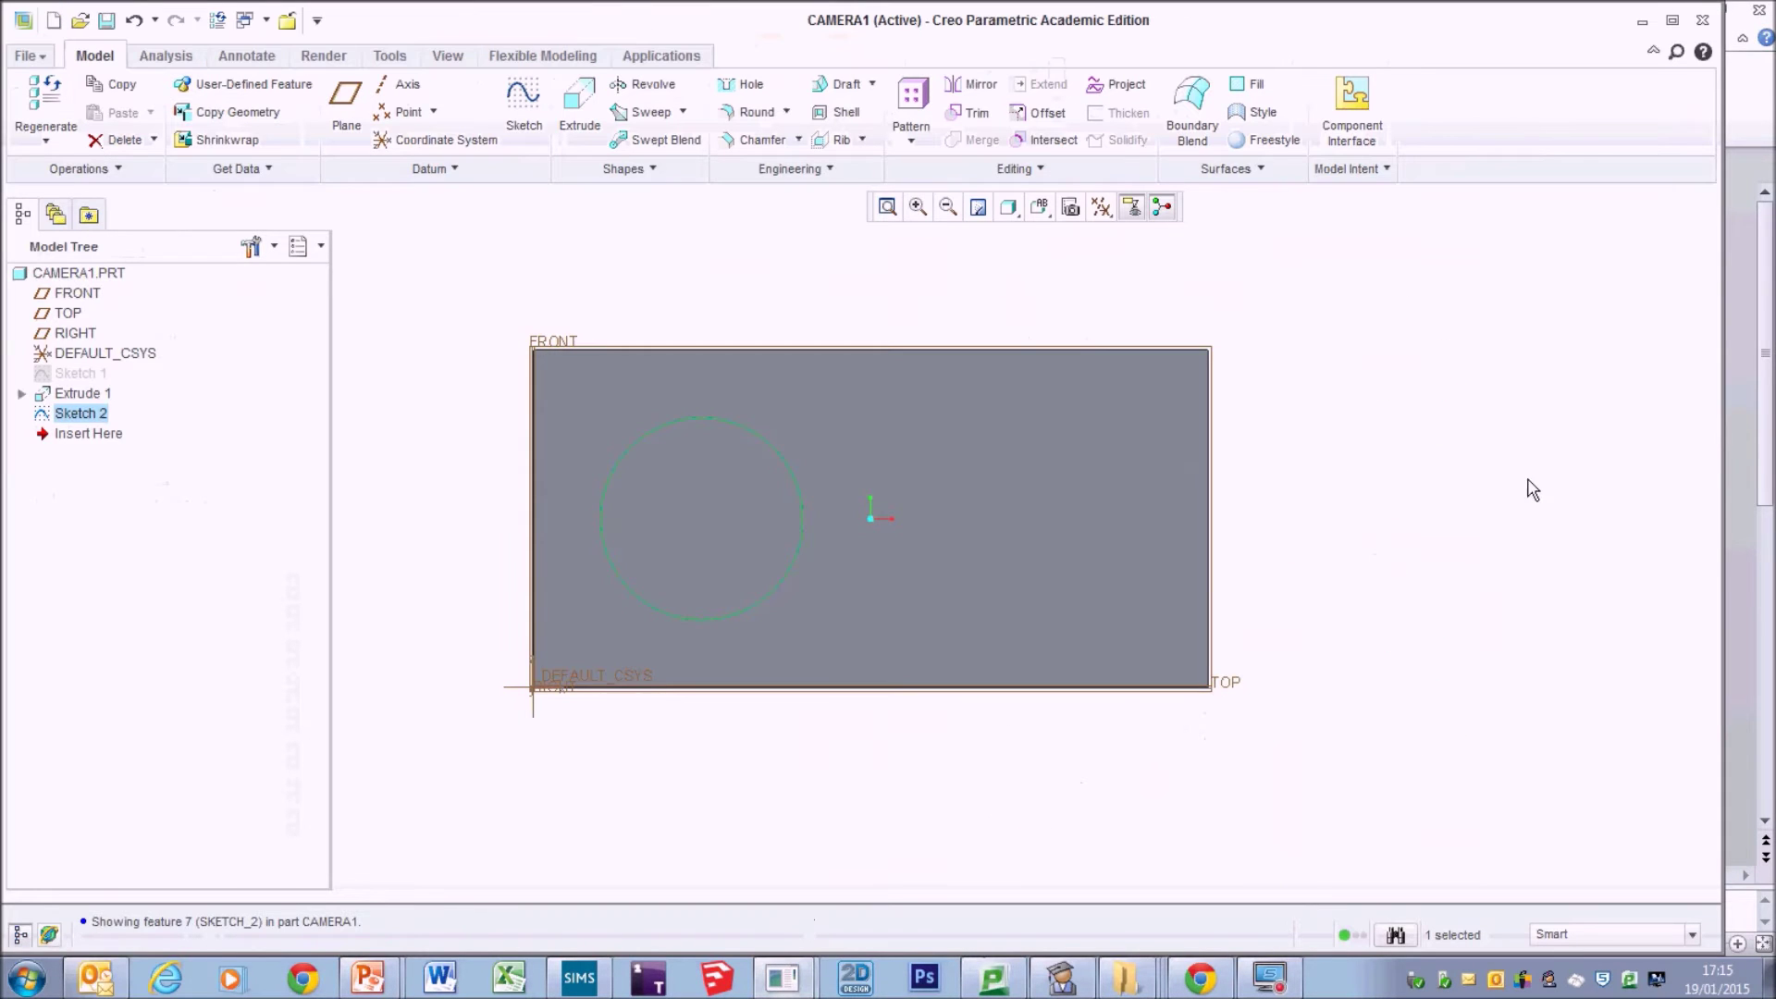
Extrude the circle sketch outward from the cuboid face to 40 mm and accept the cylinder.
{"action": "mouse_move", "coordinate": [1443, 439]}
{"action": "middle_mouse_down"}
{"action": "mouse_move", "coordinate": [1400, 452]}
{"action": "mouse_move", "coordinate": [1415, 413]}
{"action": "mouse_move", "coordinate": [1451, 484]}
{"action": "middle_mouse_up"}
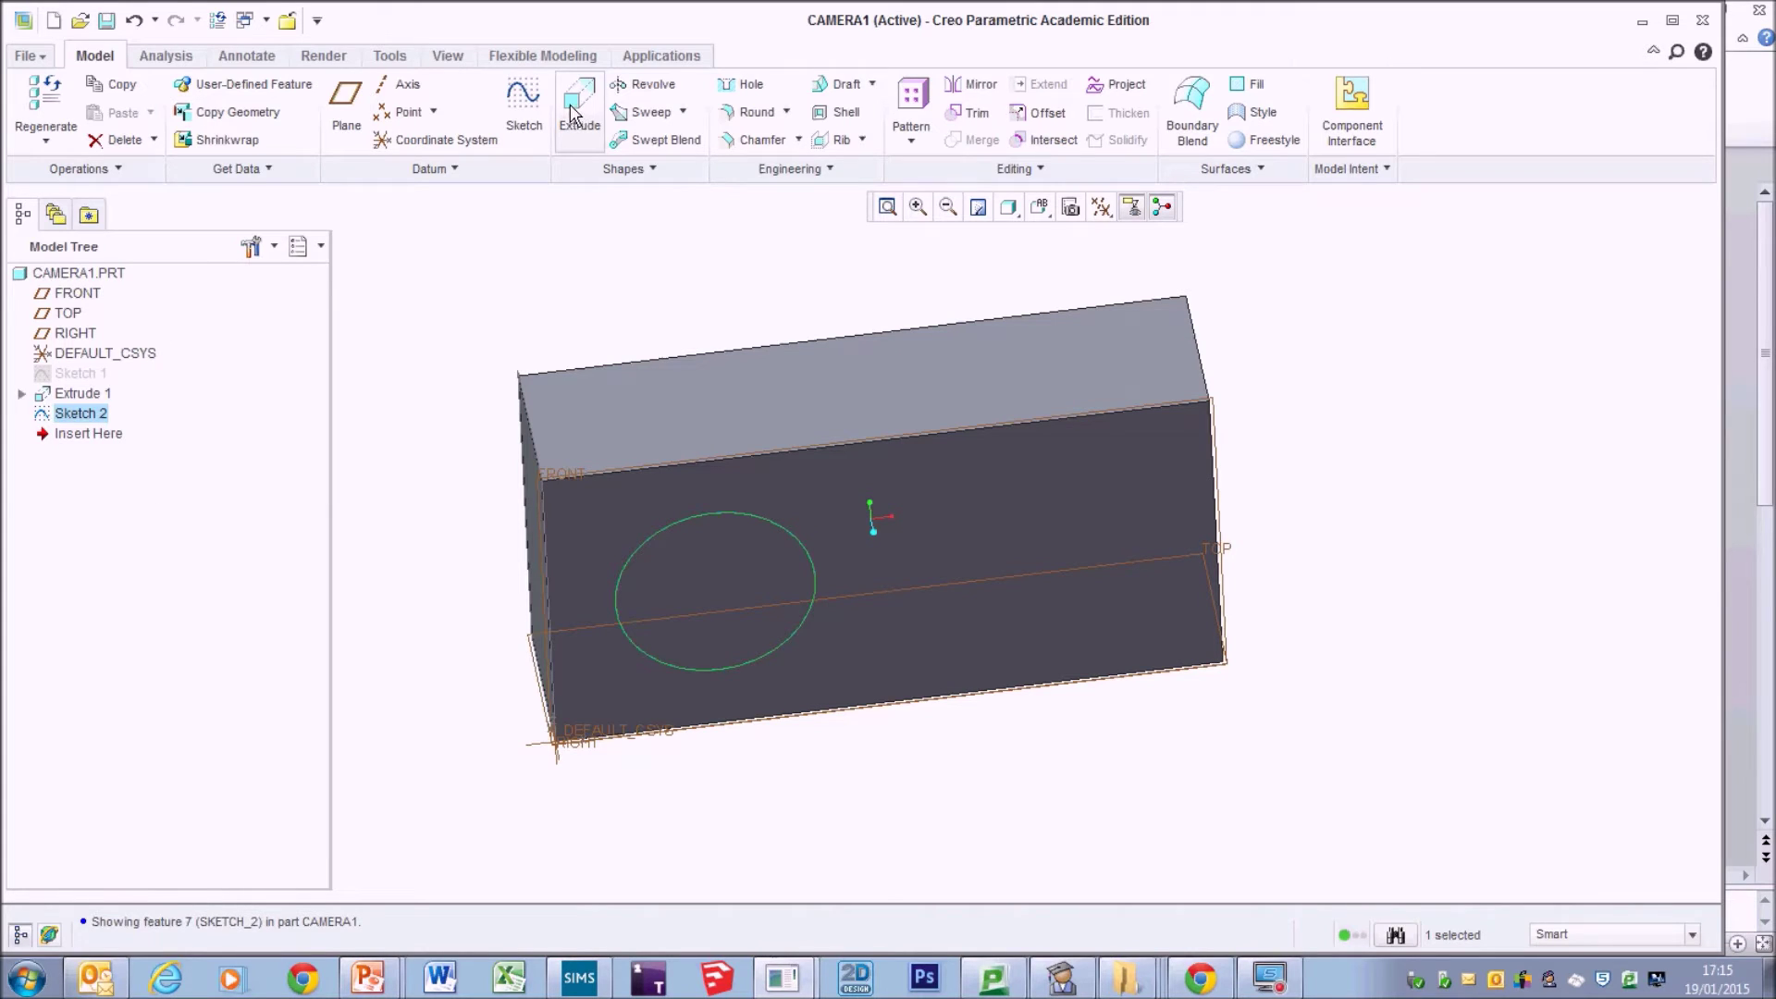
{"action": "left_click", "coordinate": [573, 110]}
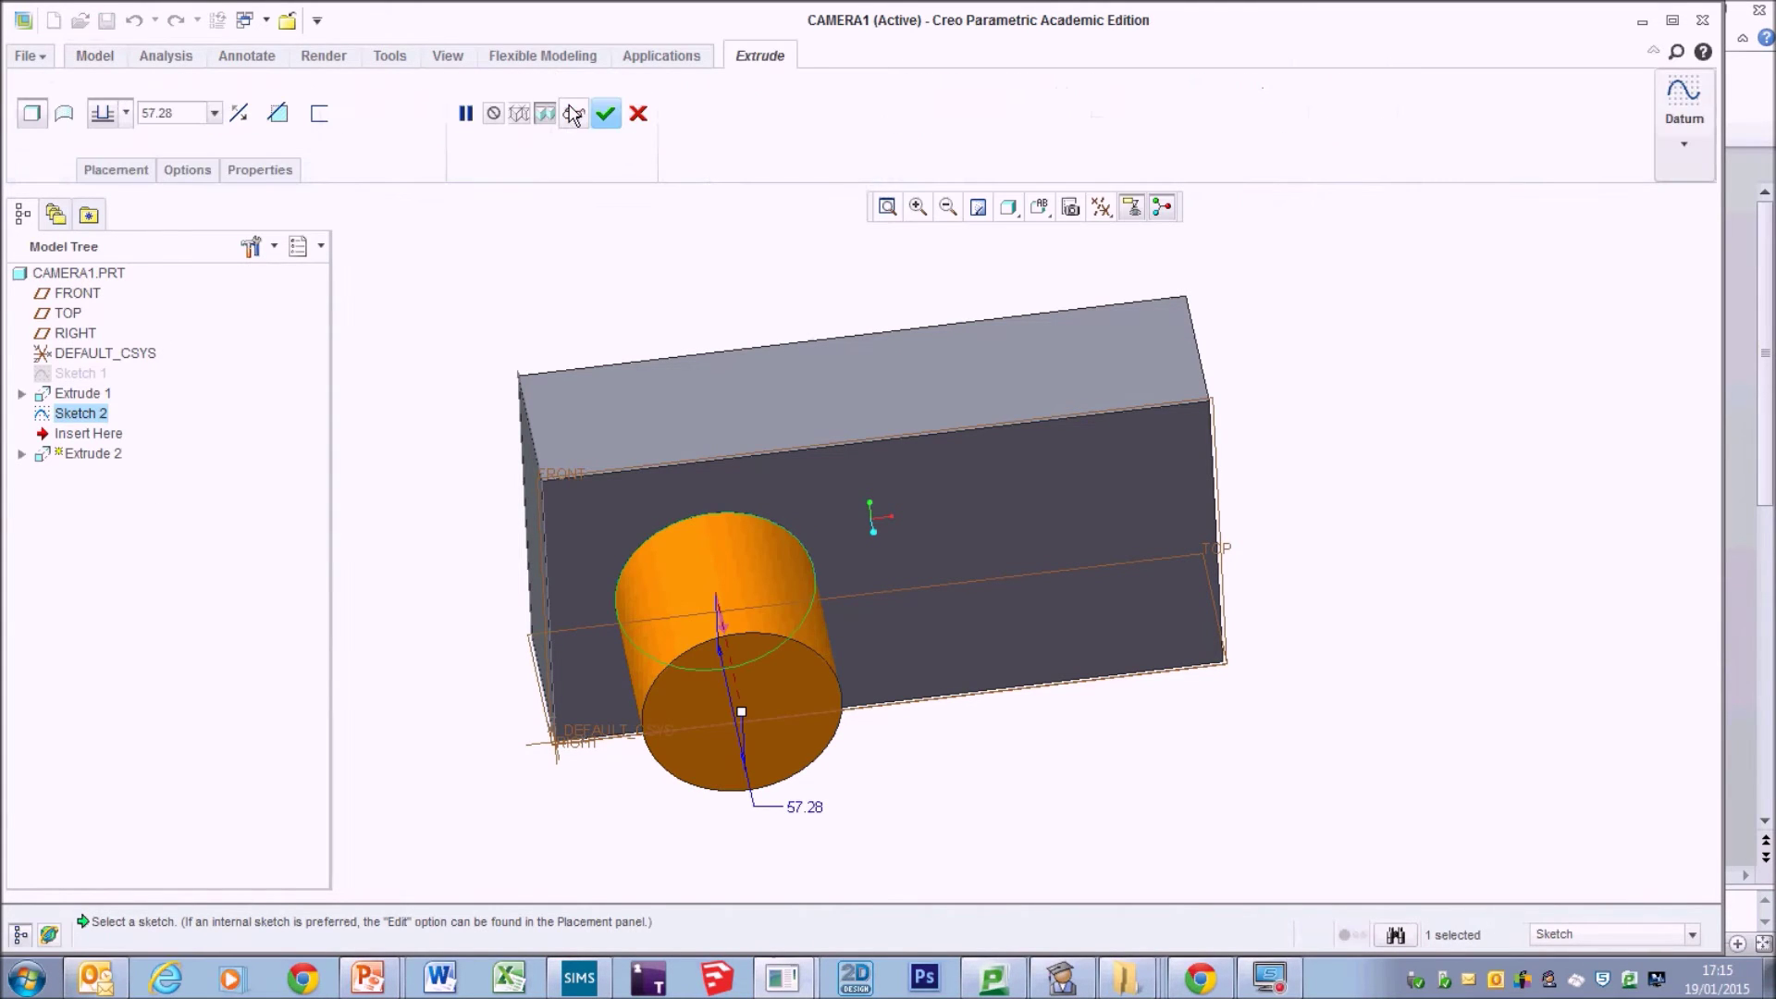
{"action": "double_click", "coordinate": [170, 112]}
{"action": "type", "text": "40"}
{"action": "key", "text": "Return"}
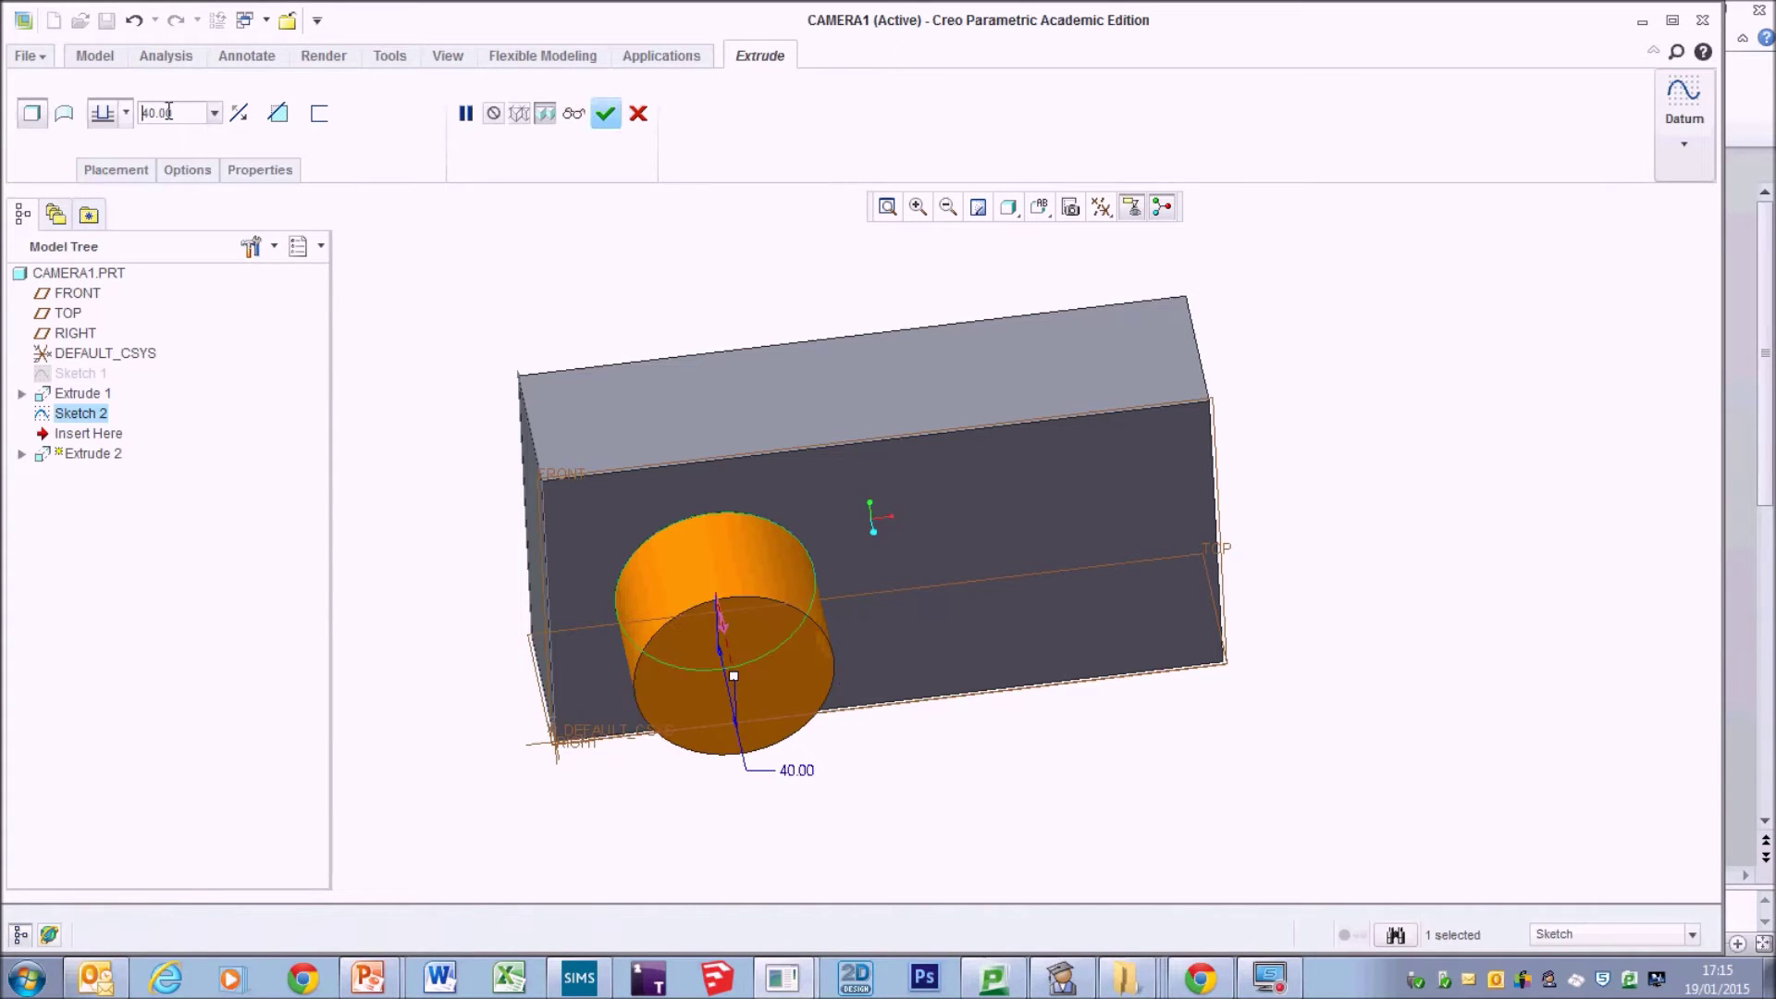
{"action": "left_click", "coordinate": [606, 113]}
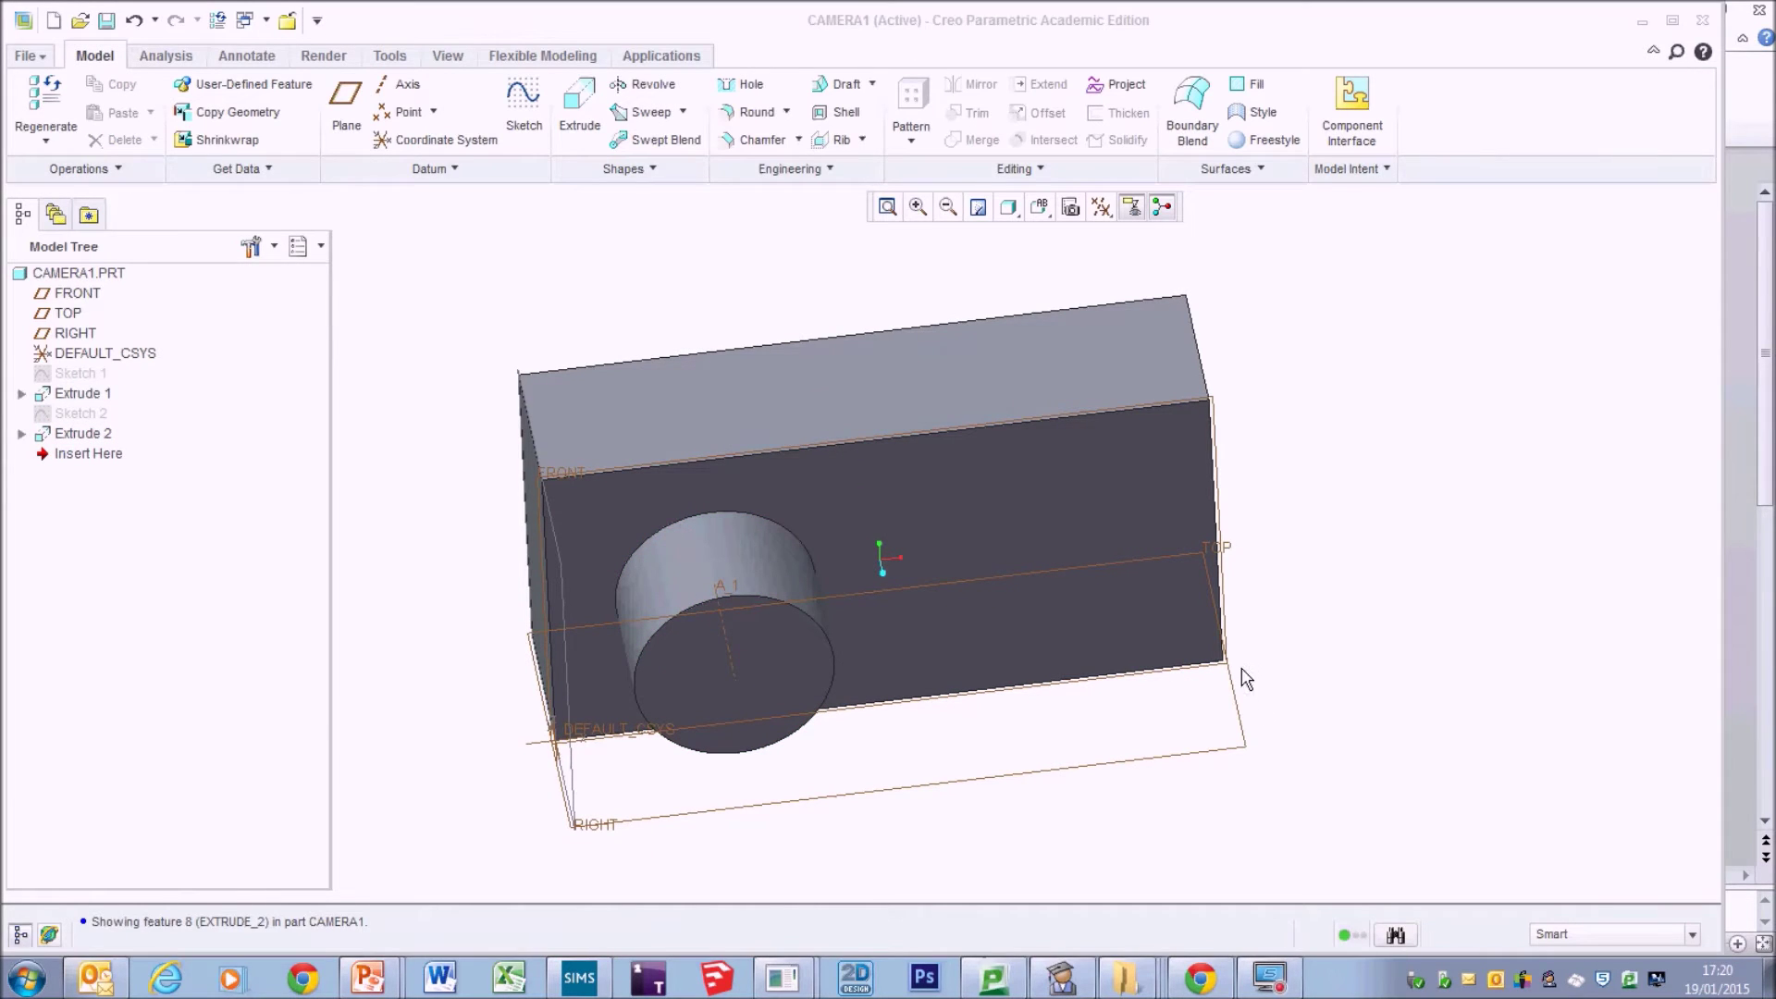
Deselect the cylinder, turn the model to an angled view, and paste a screenshot of it onto the PowerPoint worksheet.
{"action": "left_click", "coordinate": [1289, 558]}
{"action": "scroll", "coordinate": [1290, 567], "scroll_direction": "up", "scroll_amount": 4}
{"action": "scroll", "coordinate": [1289, 568], "scroll_direction": "down", "scroll_amount": 3}
{"action": "middle_click_drag", "start_coordinate": [1325, 526], "coordinate": [1281, 548]}
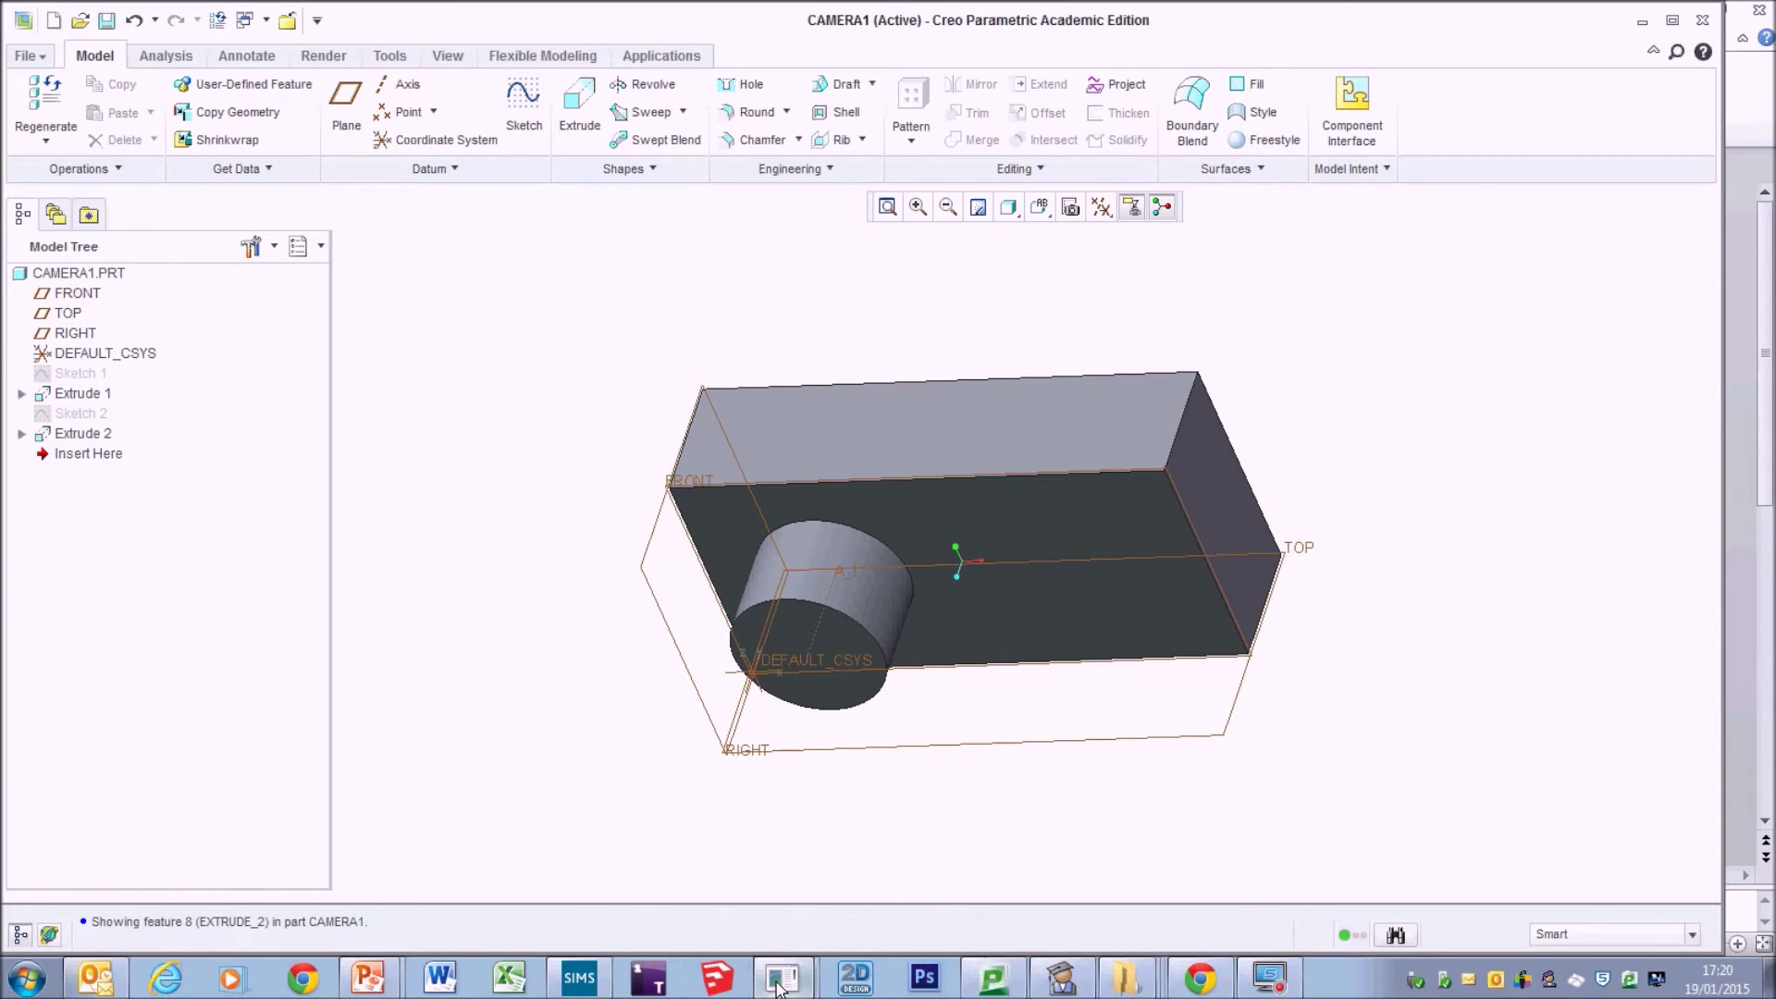
{"action": "left_click", "coordinate": [368, 977]}
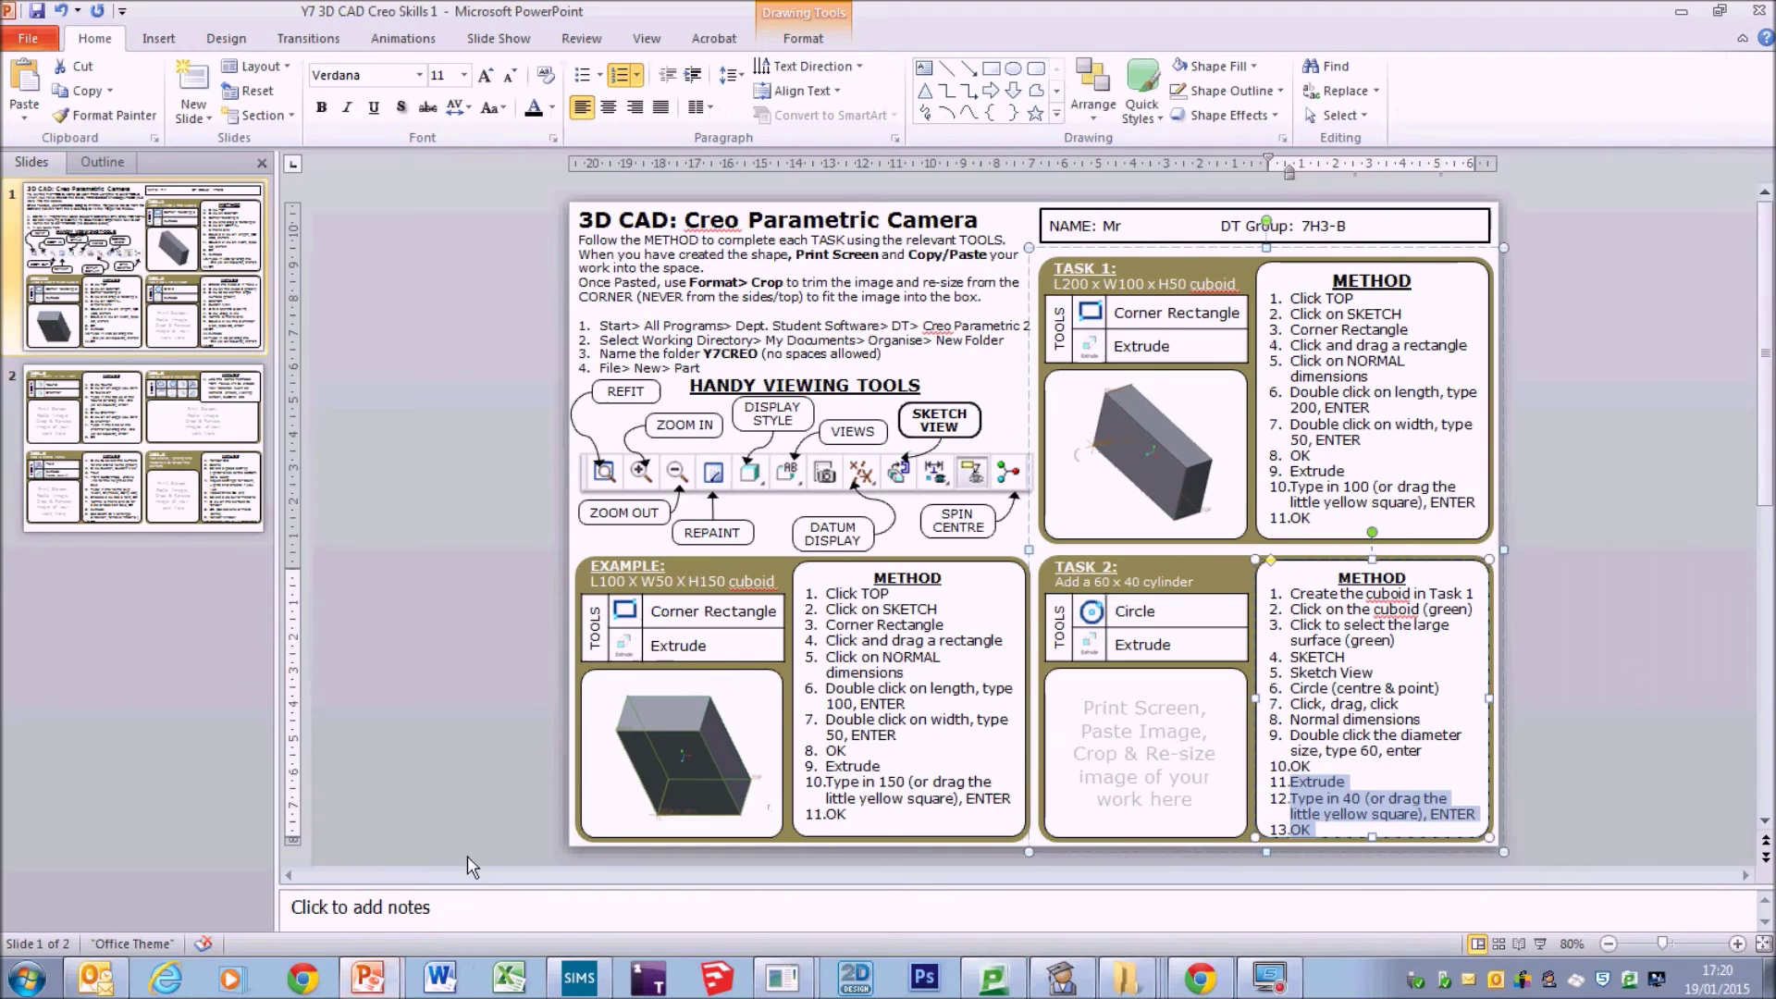
{"action": "right_click", "coordinate": [412, 429]}
{"action": "left_click", "coordinate": [490, 515]}
Crop the pasted screenshot to the cuboid and cylinder, about 11.05 cm high by 17.15 cm wide.
{"action": "left_click", "coordinate": [814, 39]}
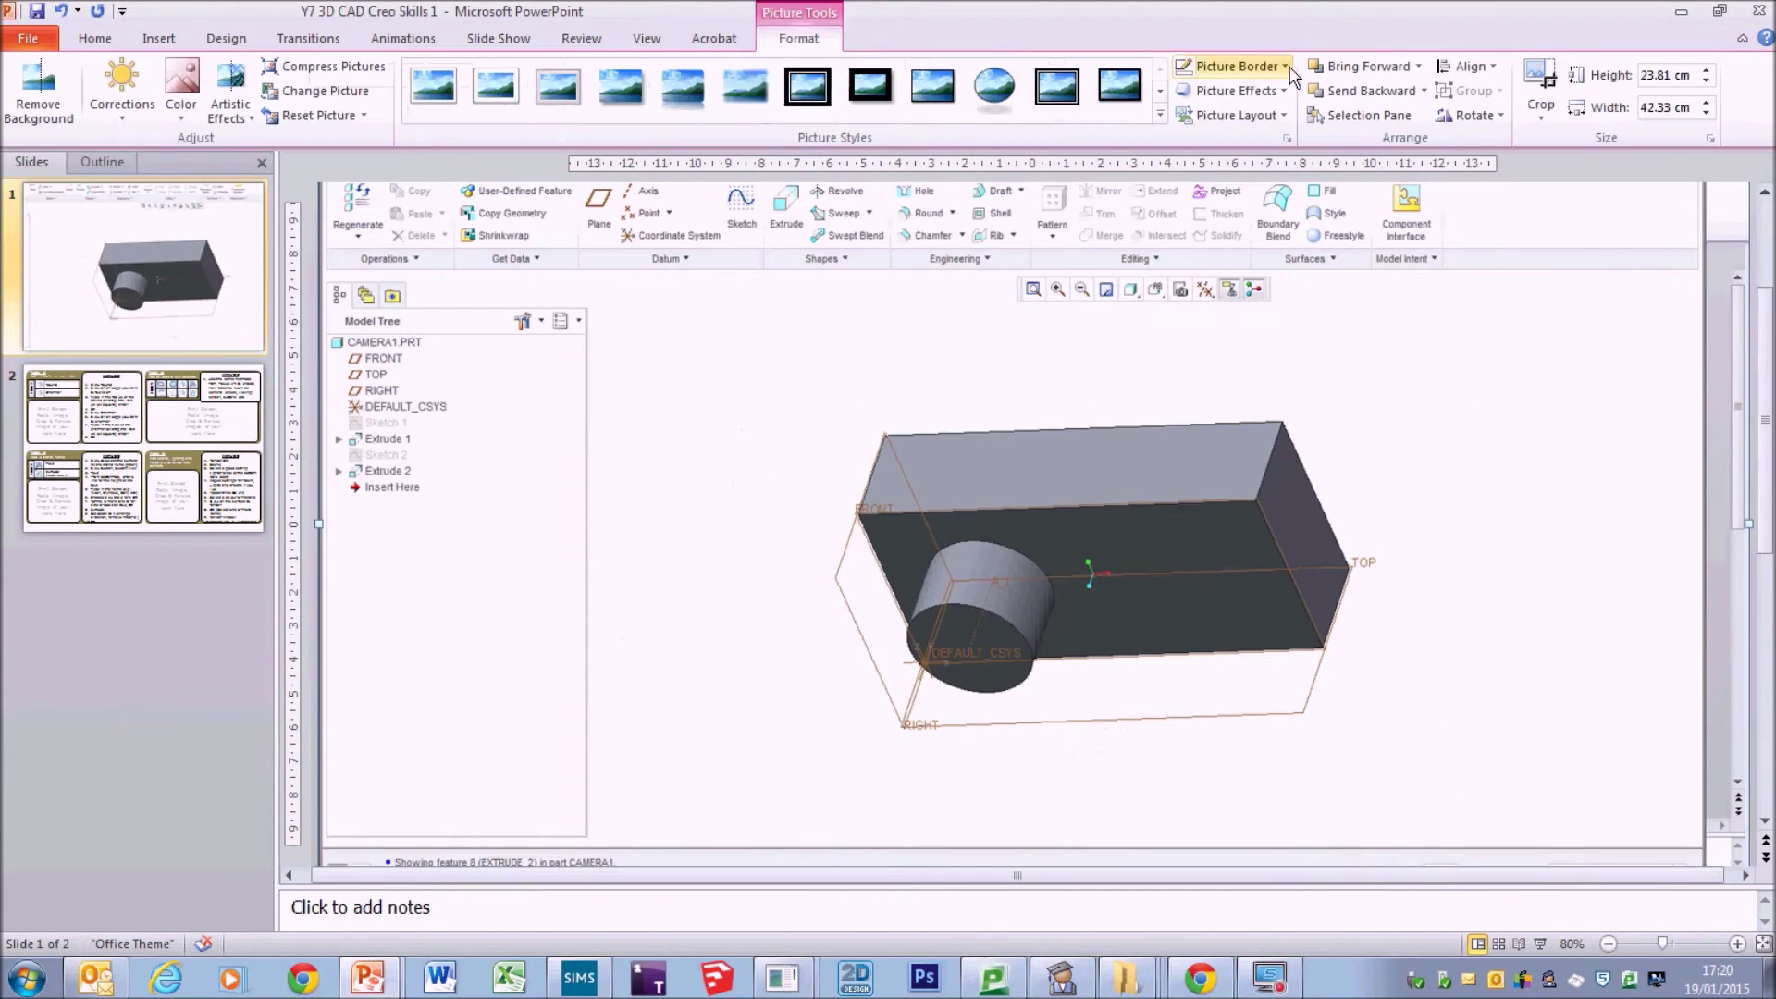
{"action": "left_click", "coordinate": [1540, 88]}
{"action": "scroll", "coordinate": [1657, 284], "scroll_direction": "up", "scroll_amount": 1}
{"action": "scroll", "coordinate": [1657, 284], "scroll_direction": "up", "scroll_amount": 2}
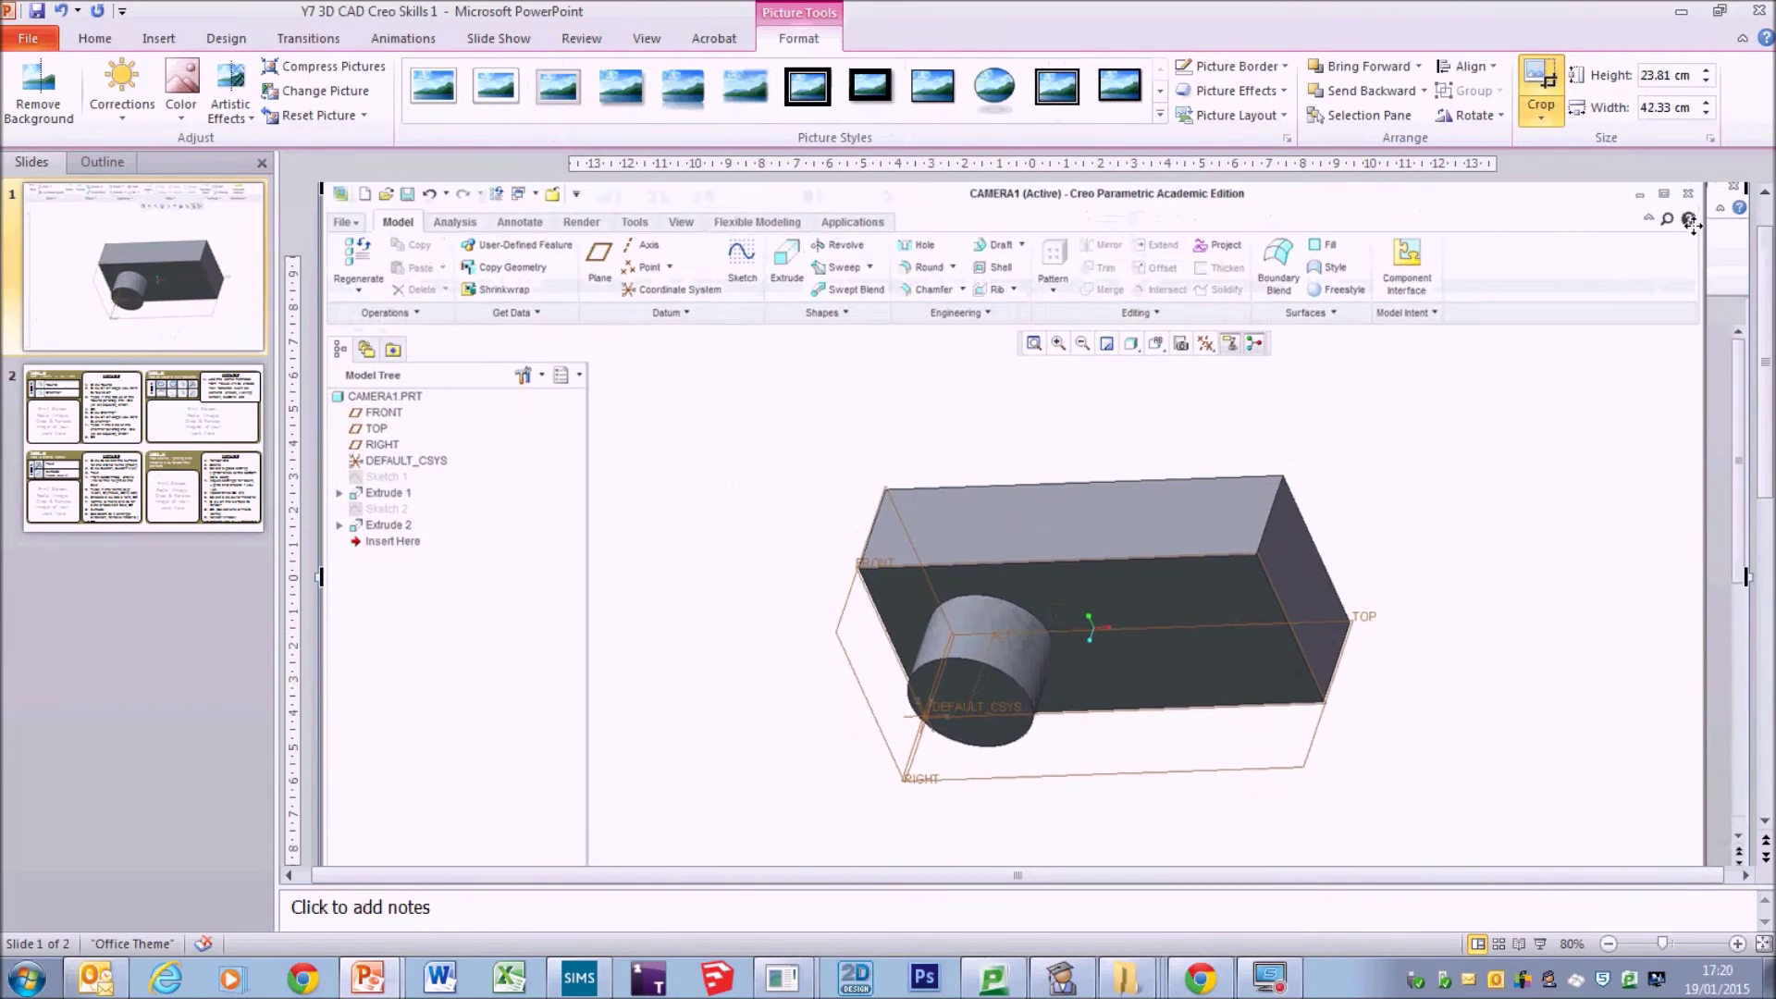
{"action": "left_click_drag", "start_coordinate": [1739, 209], "coordinate": [1390, 462]}
{"action": "scroll", "coordinate": [725, 746], "scroll_direction": "down", "scroll_amount": 4}
{"action": "scroll", "coordinate": [328, 824], "scroll_direction": "down", "scroll_amount": 2}
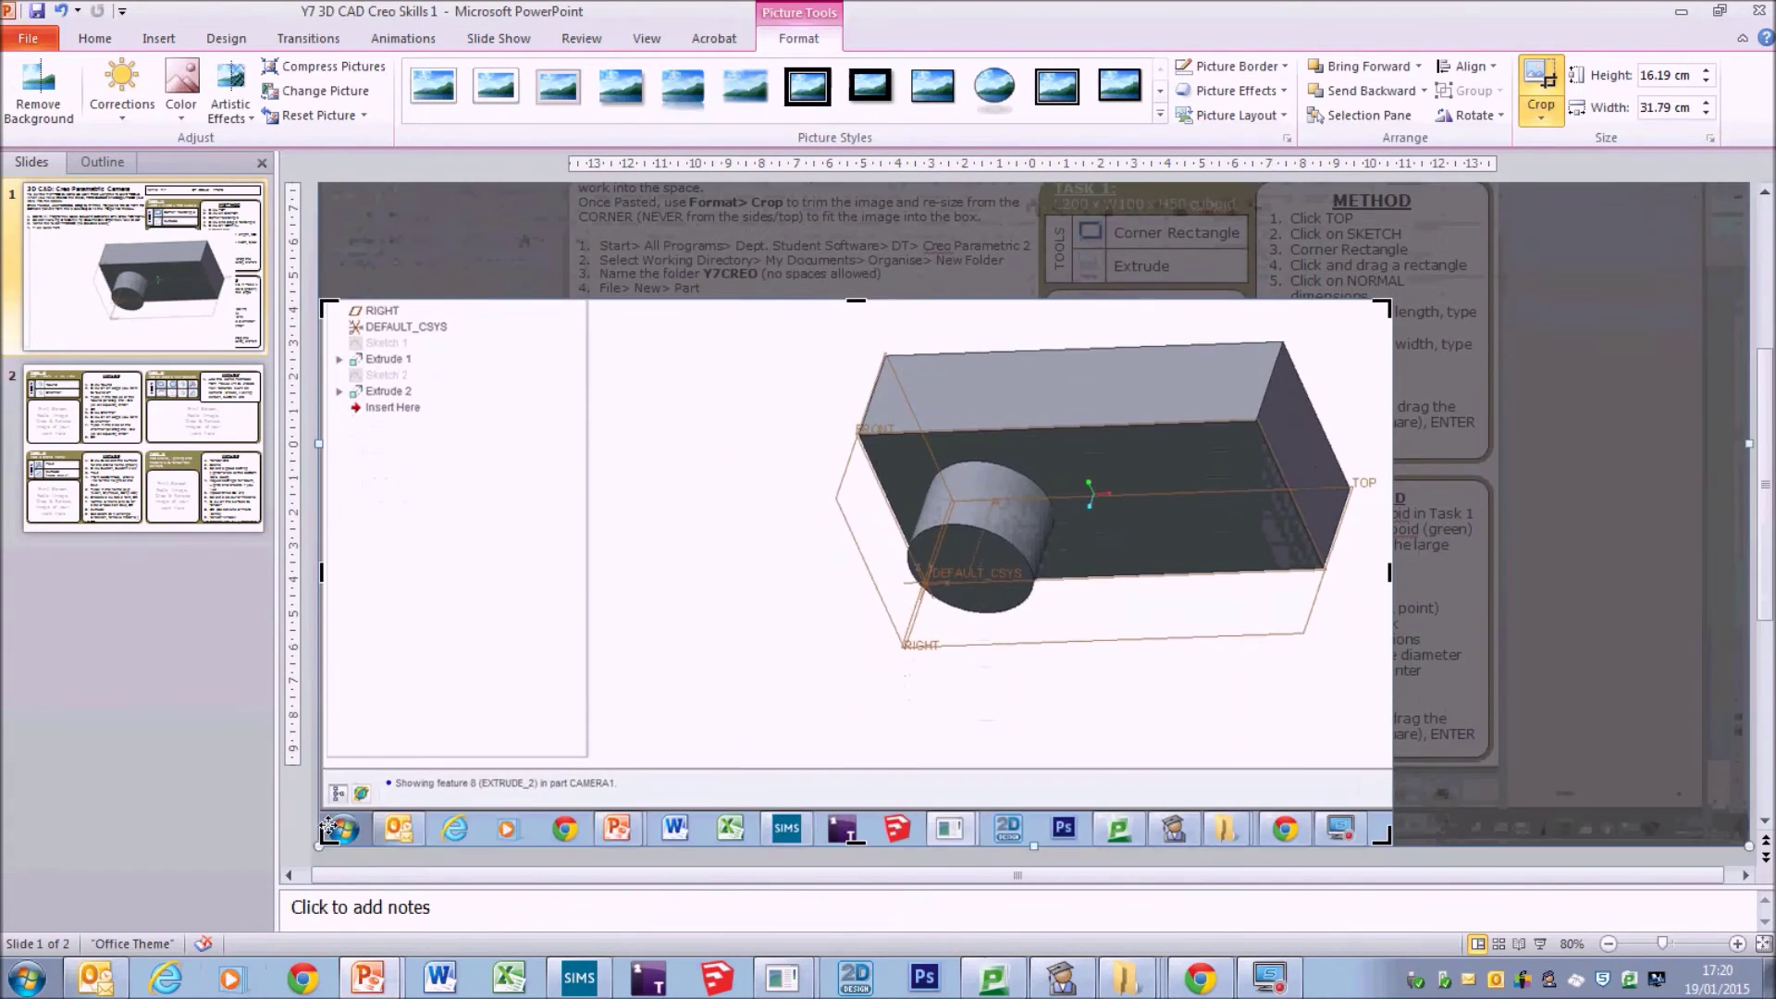
{"action": "left_click_drag", "start_coordinate": [328, 834], "coordinate": [737, 725]}
{"action": "left_click_drag", "start_coordinate": [811, 672], "coordinate": [816, 667]}
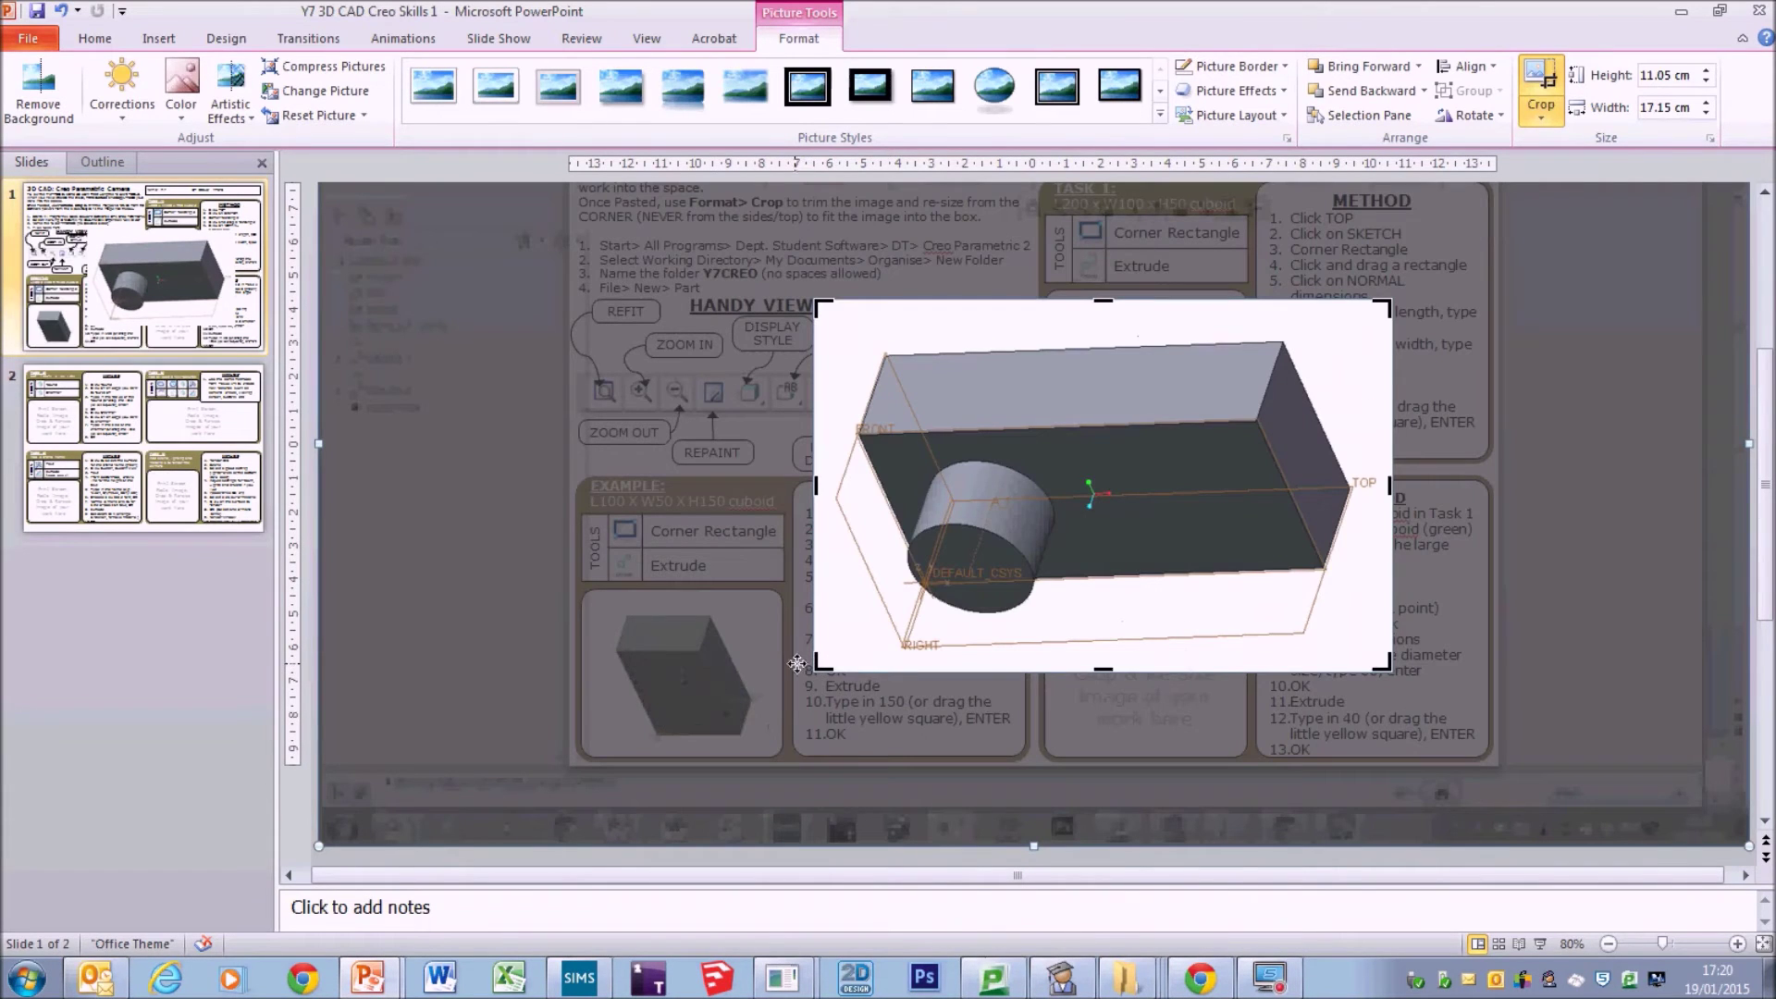
{"action": "left_click", "coordinate": [1540, 81]}
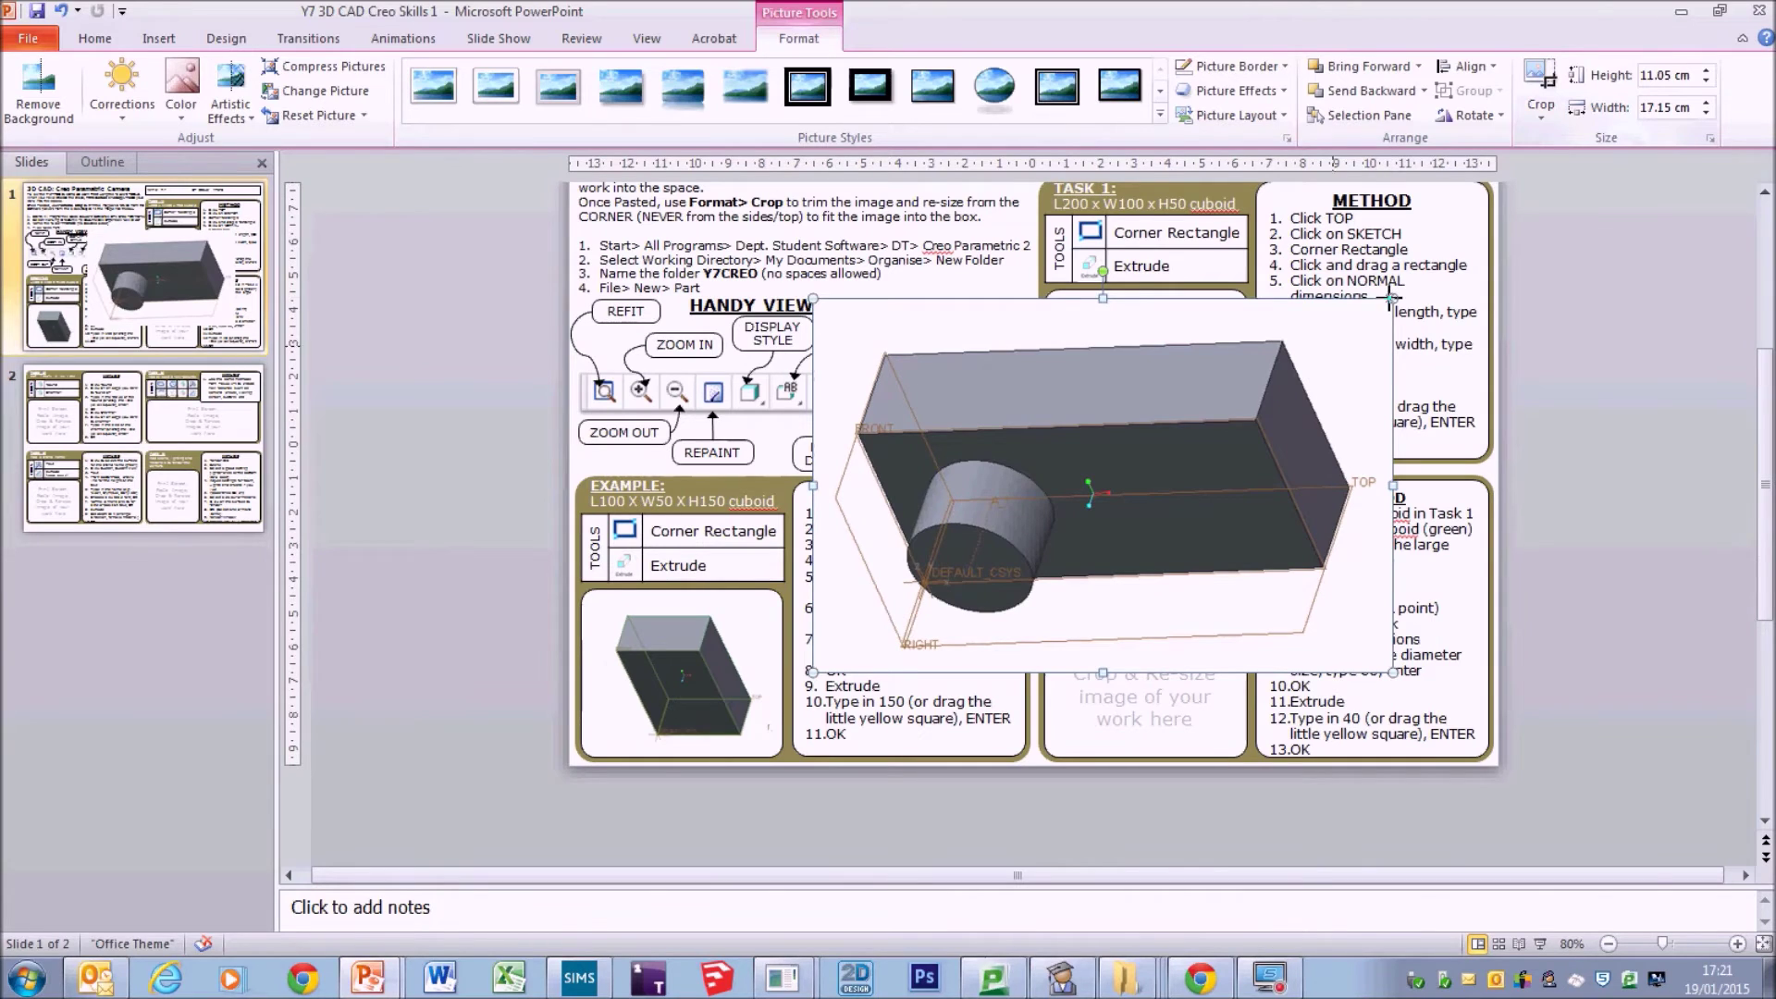
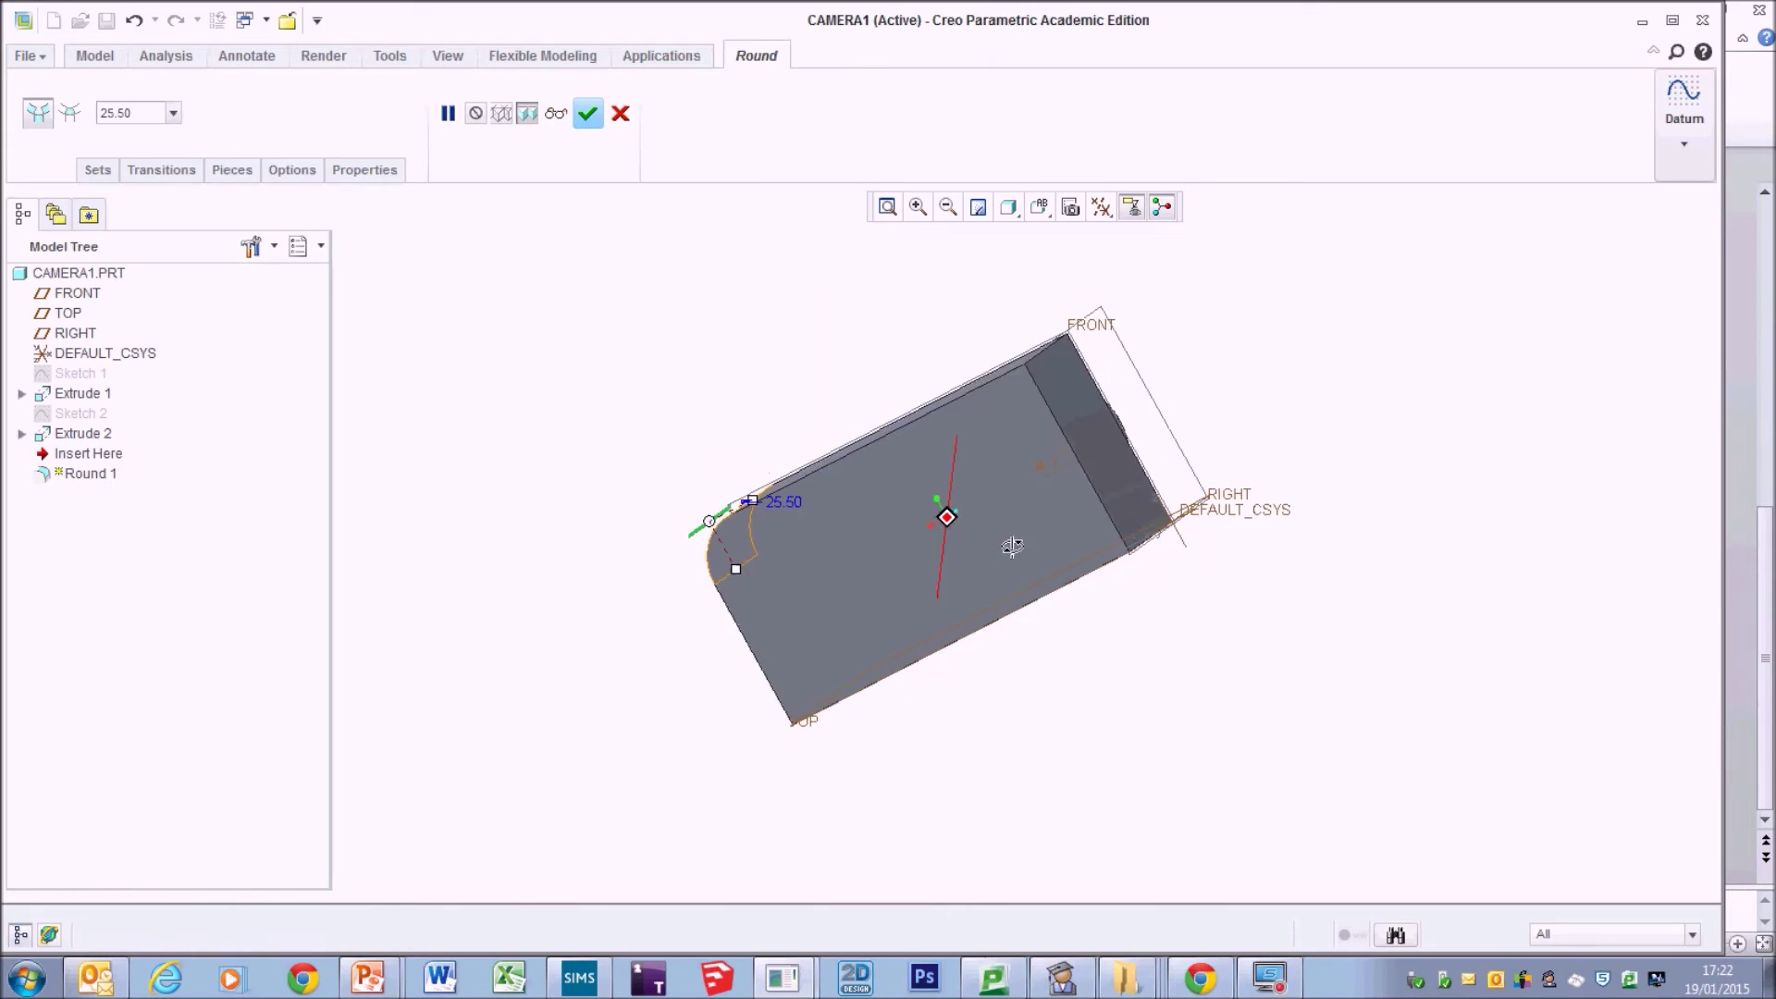
Accept the 25.50 mm round on the cuboid's short corner edge at the end away from the cylinder.
{"action": "left_click", "coordinate": [589, 113]}
{"action": "middle_click_drag", "start_coordinate": [1149, 369], "coordinate": [1257, 412]}
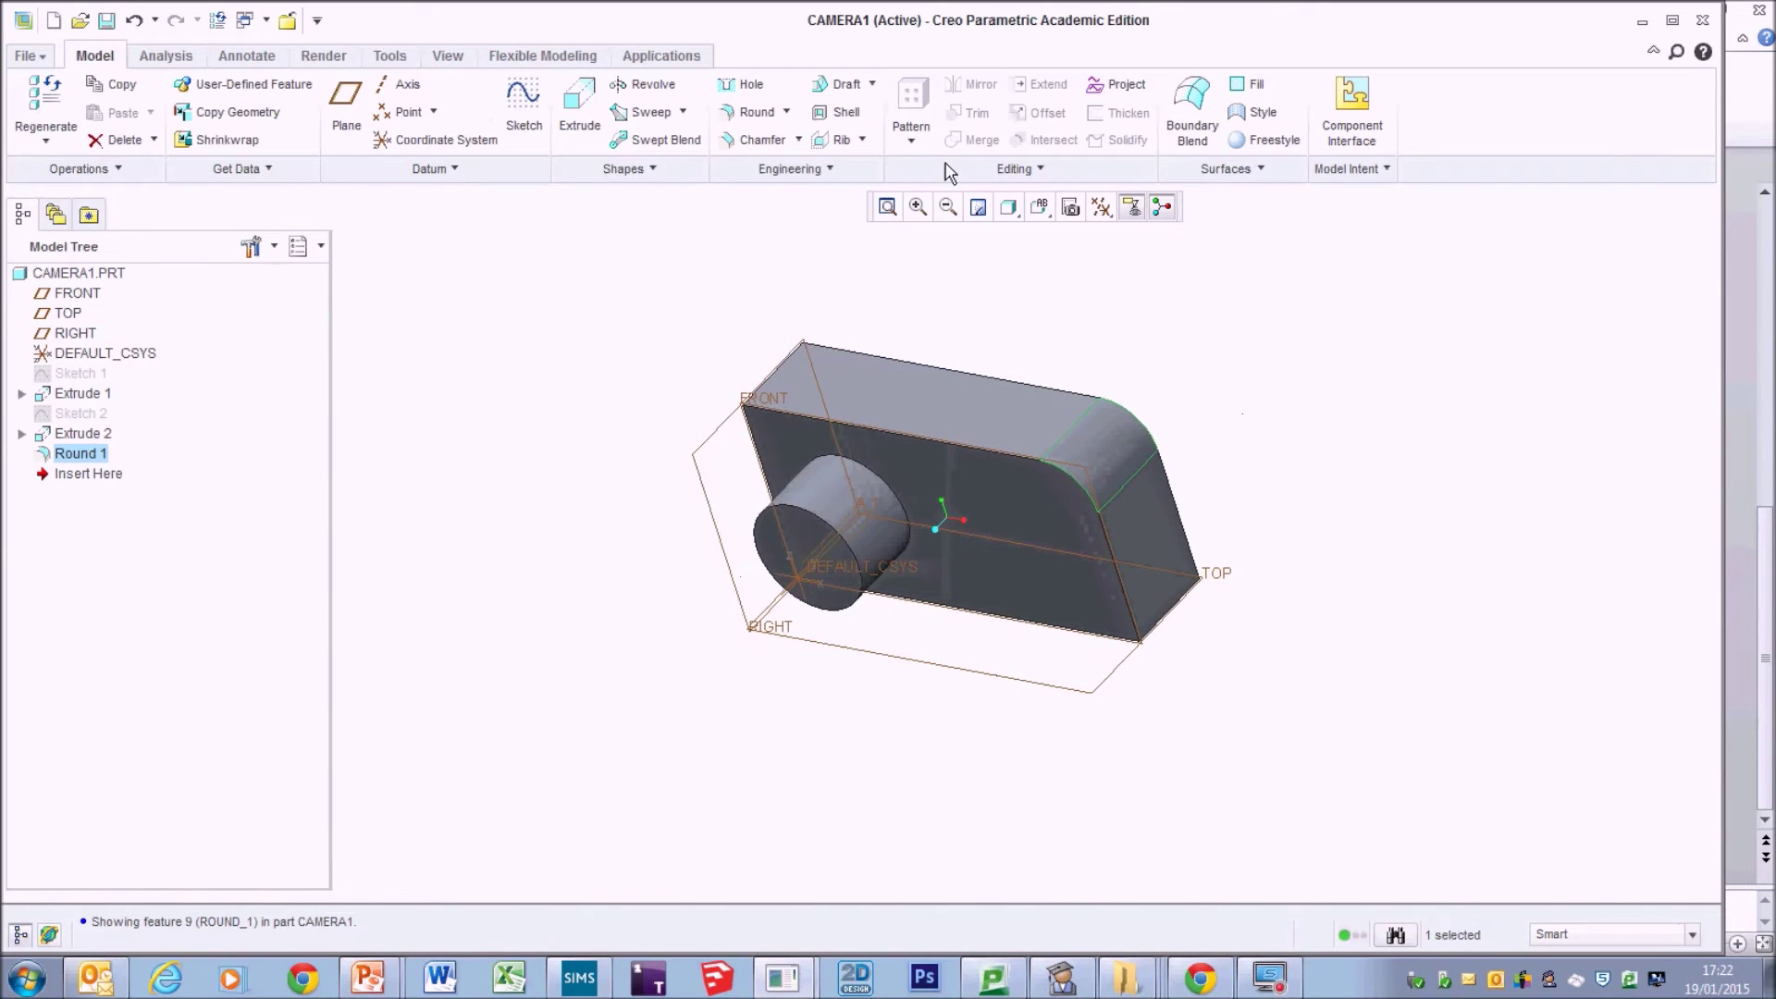
Round the cuboid's long lower edge on the side away from the cylinder with a 30 mm radius and accept it.
{"action": "left_click", "coordinate": [735, 114]}
{"action": "middle_click_drag", "start_coordinate": [1336, 468], "coordinate": [1136, 550]}
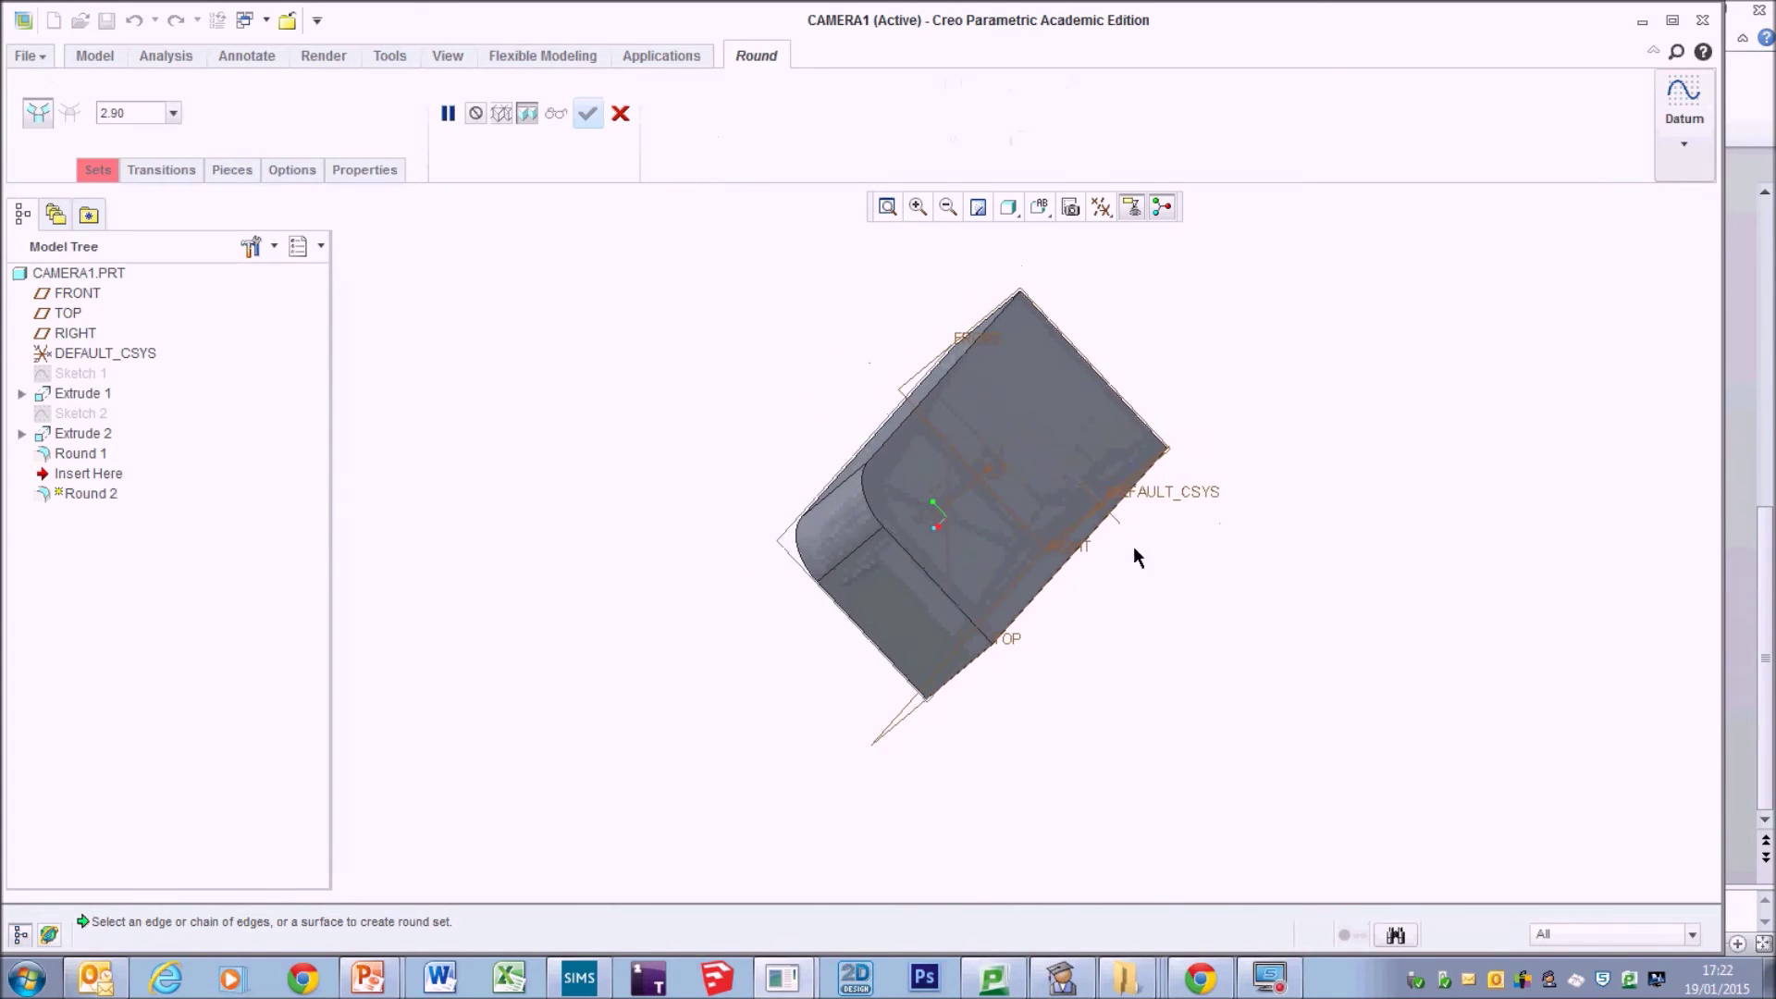
{"action": "scroll", "coordinate": [1023, 590], "scroll_direction": "down", "scroll_amount": 2}
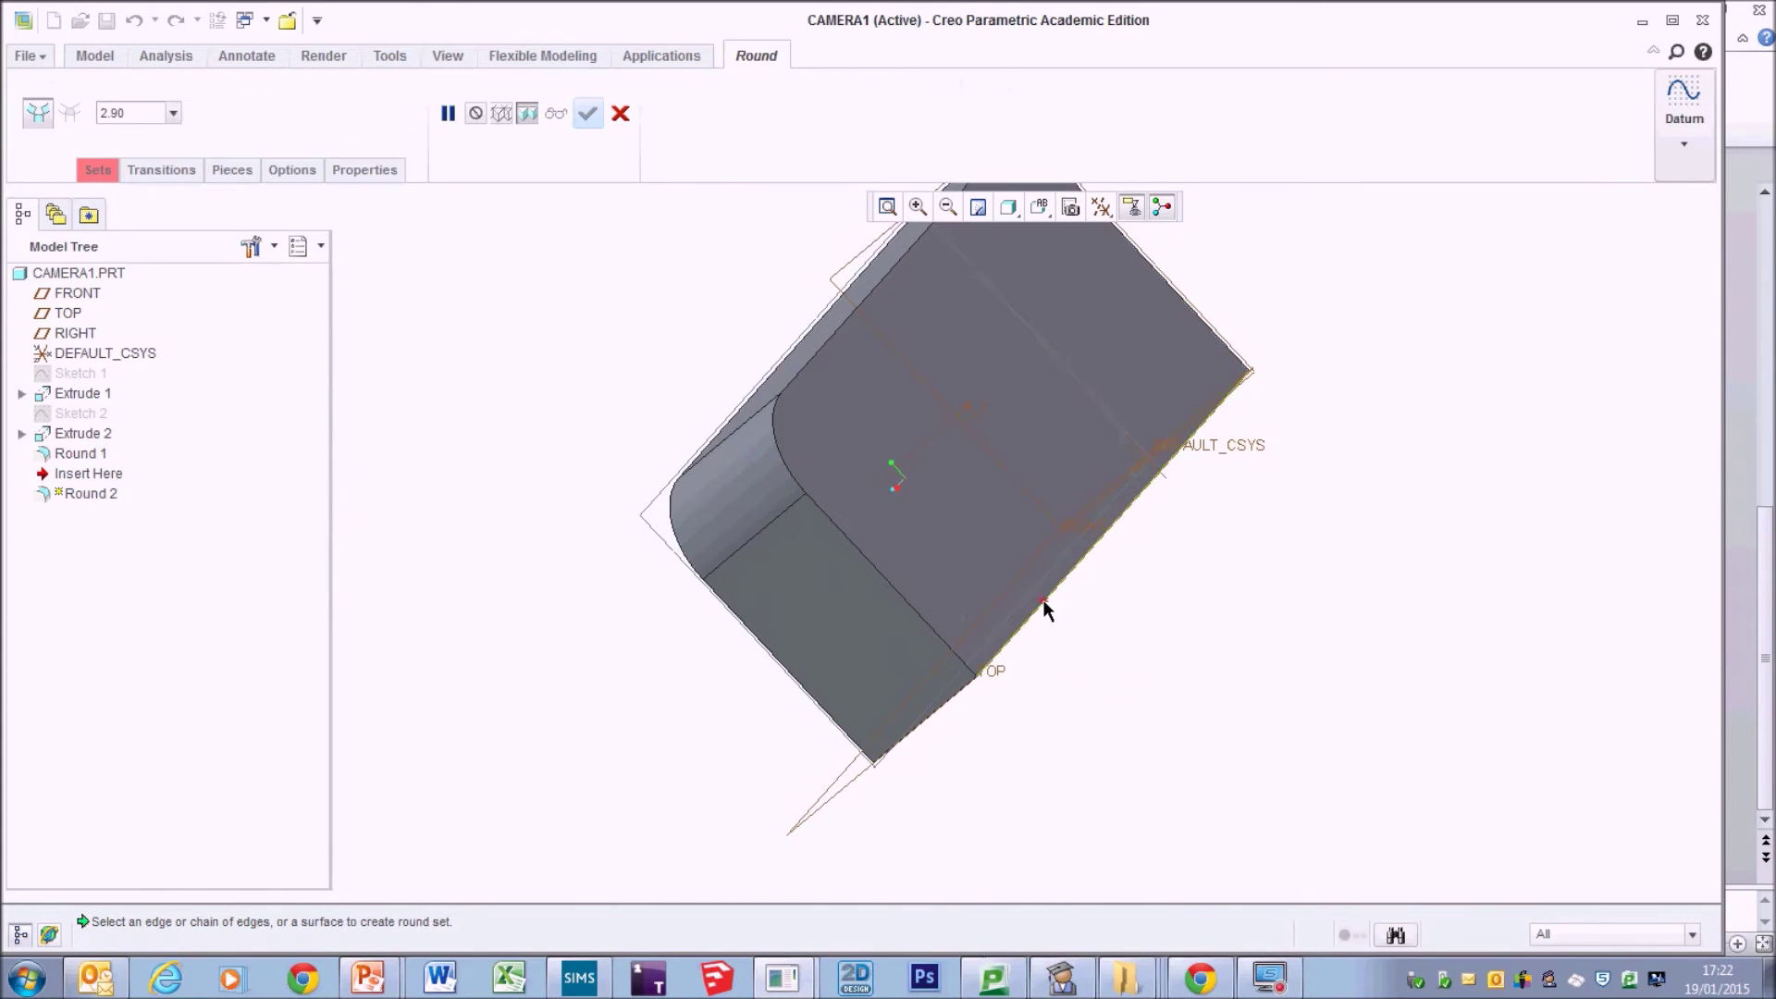
{"action": "left_click", "coordinate": [1045, 610]}
{"action": "left_click_drag", "start_coordinate": [1110, 519], "coordinate": [1018, 435]}
{"action": "middle_click_drag", "start_coordinate": [1347, 396], "coordinate": [1193, 566]}
{"action": "double_click", "coordinate": [924, 648]}
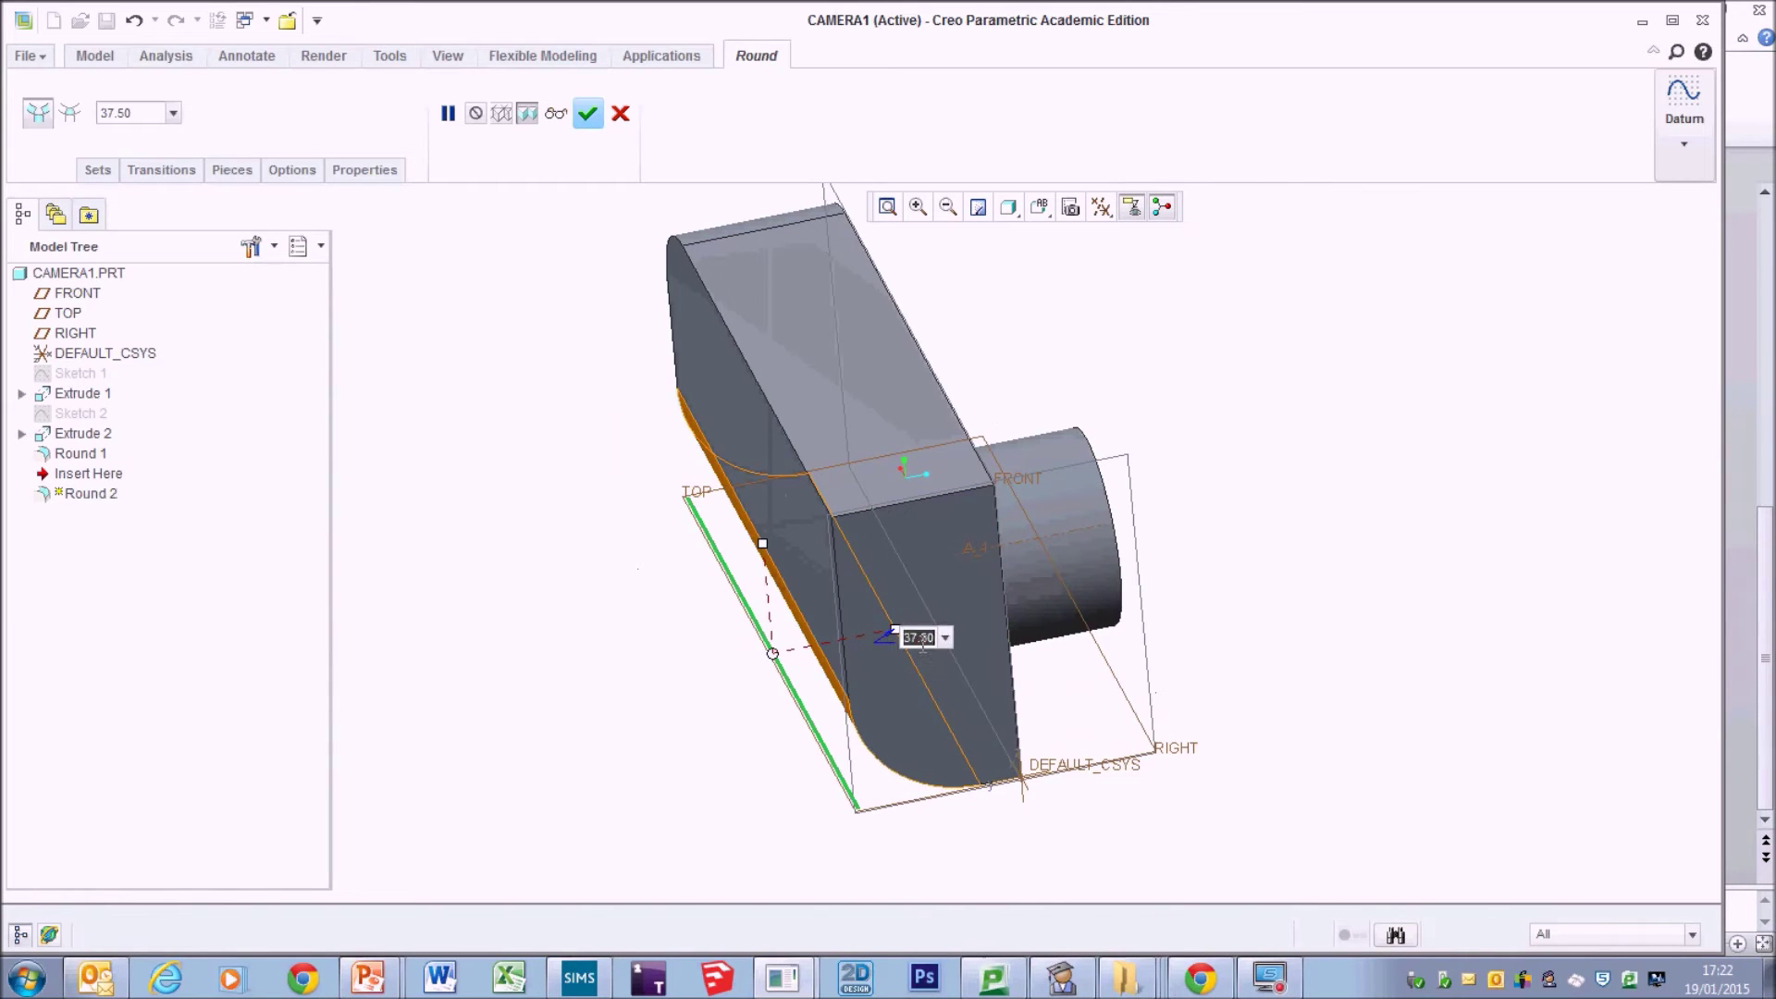
{"action": "type", "text": "30"}
{"action": "key", "text": "Return"}
{"action": "middle_click_drag", "start_coordinate": [645, 694], "coordinate": [731, 680]}
{"action": "left_click", "coordinate": [589, 114]}
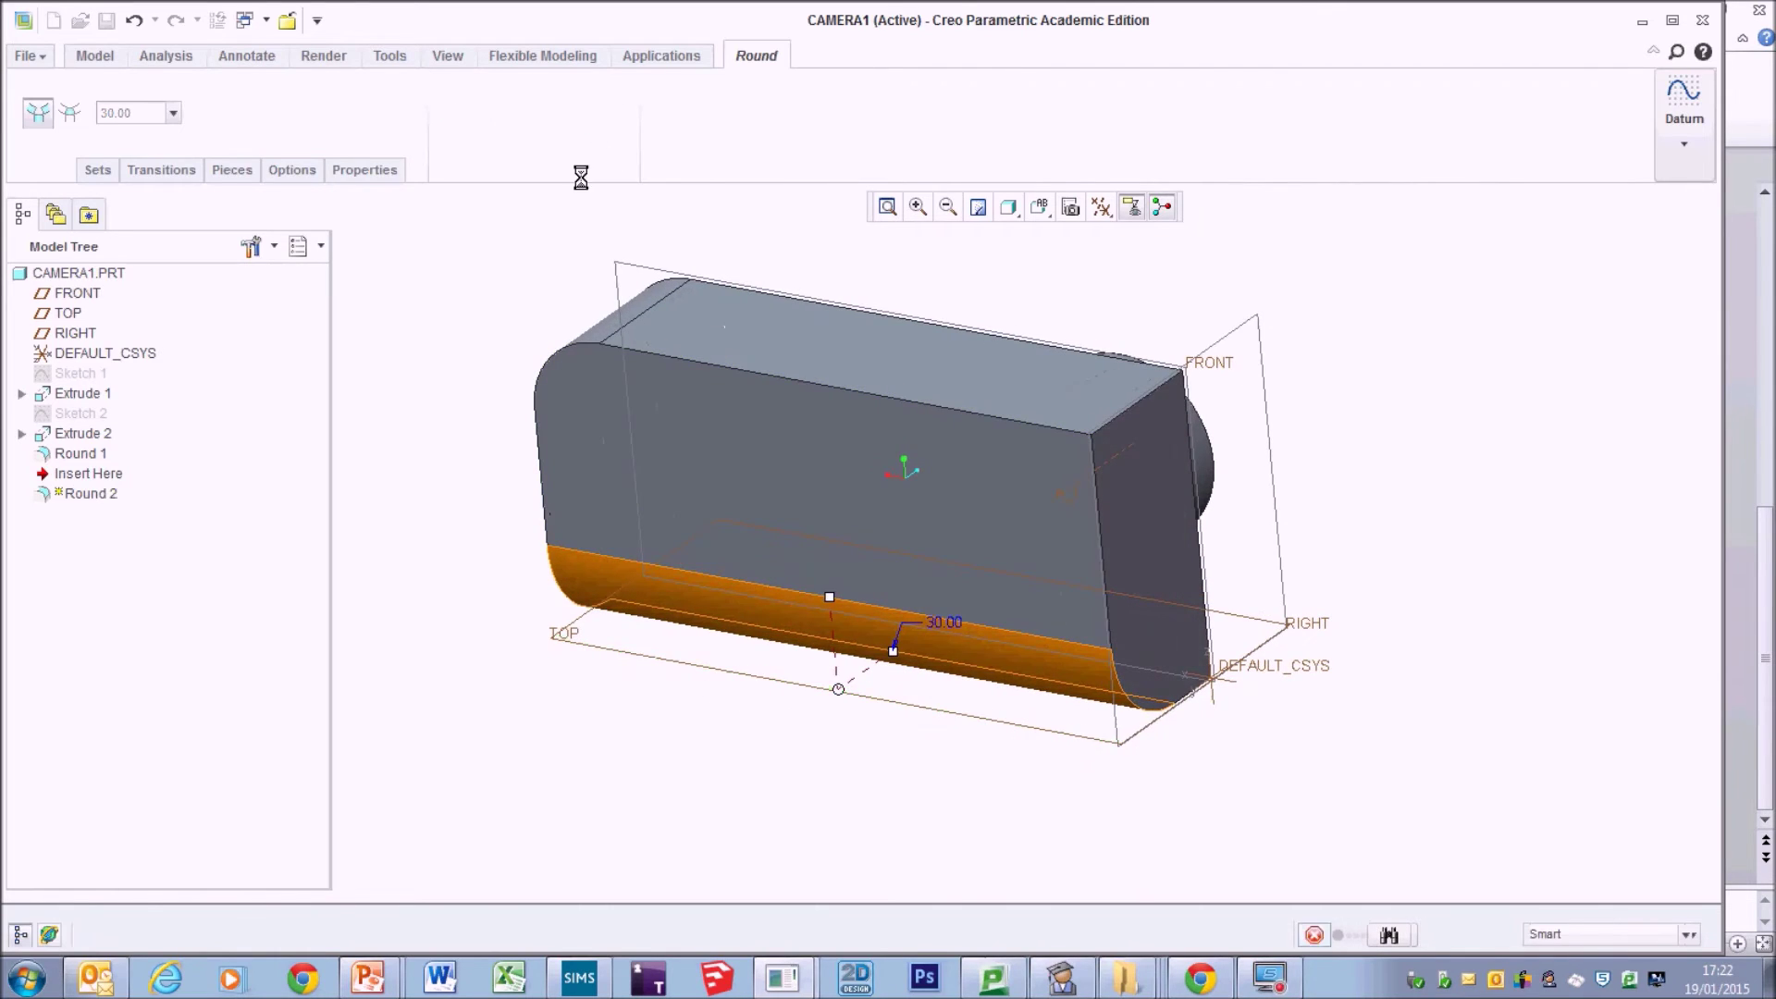
Chamfer the circular outer rim of the cylinder with a 2.00 mm D x D edge chamfer and accept it.
{"action": "middle_click_drag", "start_coordinate": [448, 468], "coordinate": [755, 585]}
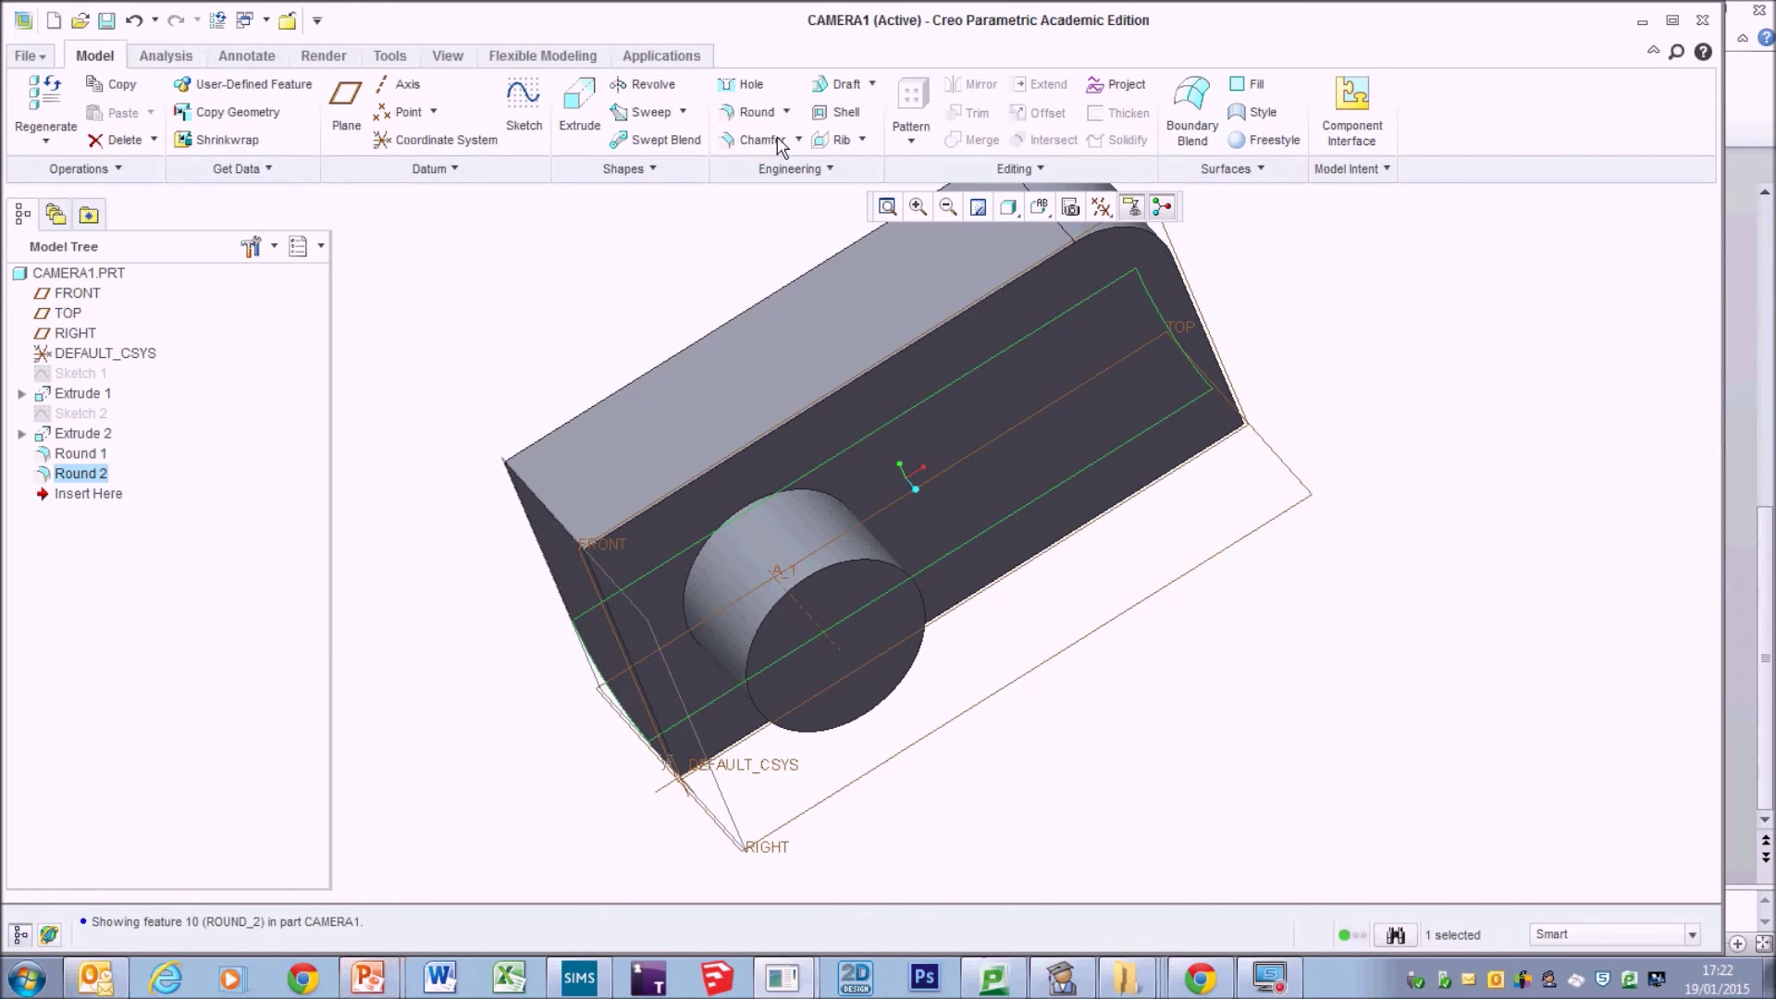
{"action": "left_click", "coordinate": [737, 141]}
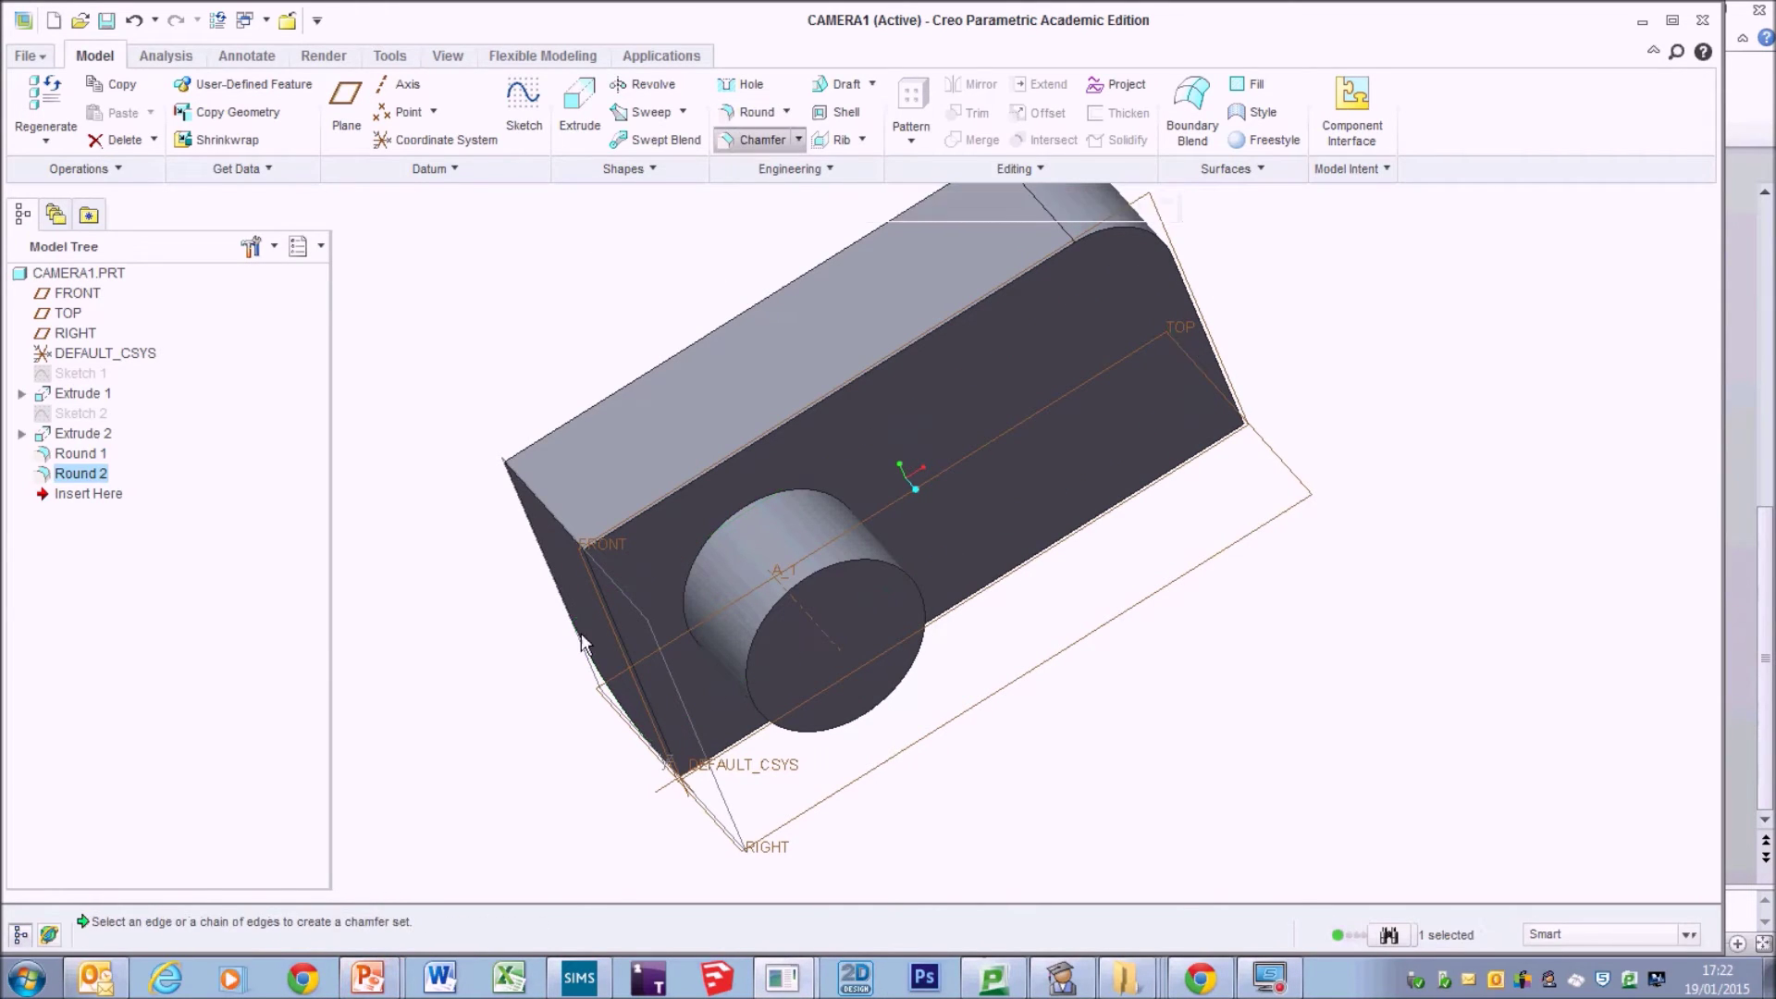
{"action": "scroll", "coordinate": [708, 541], "scroll_direction": "up", "scroll_amount": 3}
{"action": "scroll", "coordinate": [662, 511], "scroll_direction": "up", "scroll_amount": 2}
{"action": "middle_click_drag", "start_coordinate": [652, 541], "coordinate": [816, 476]}
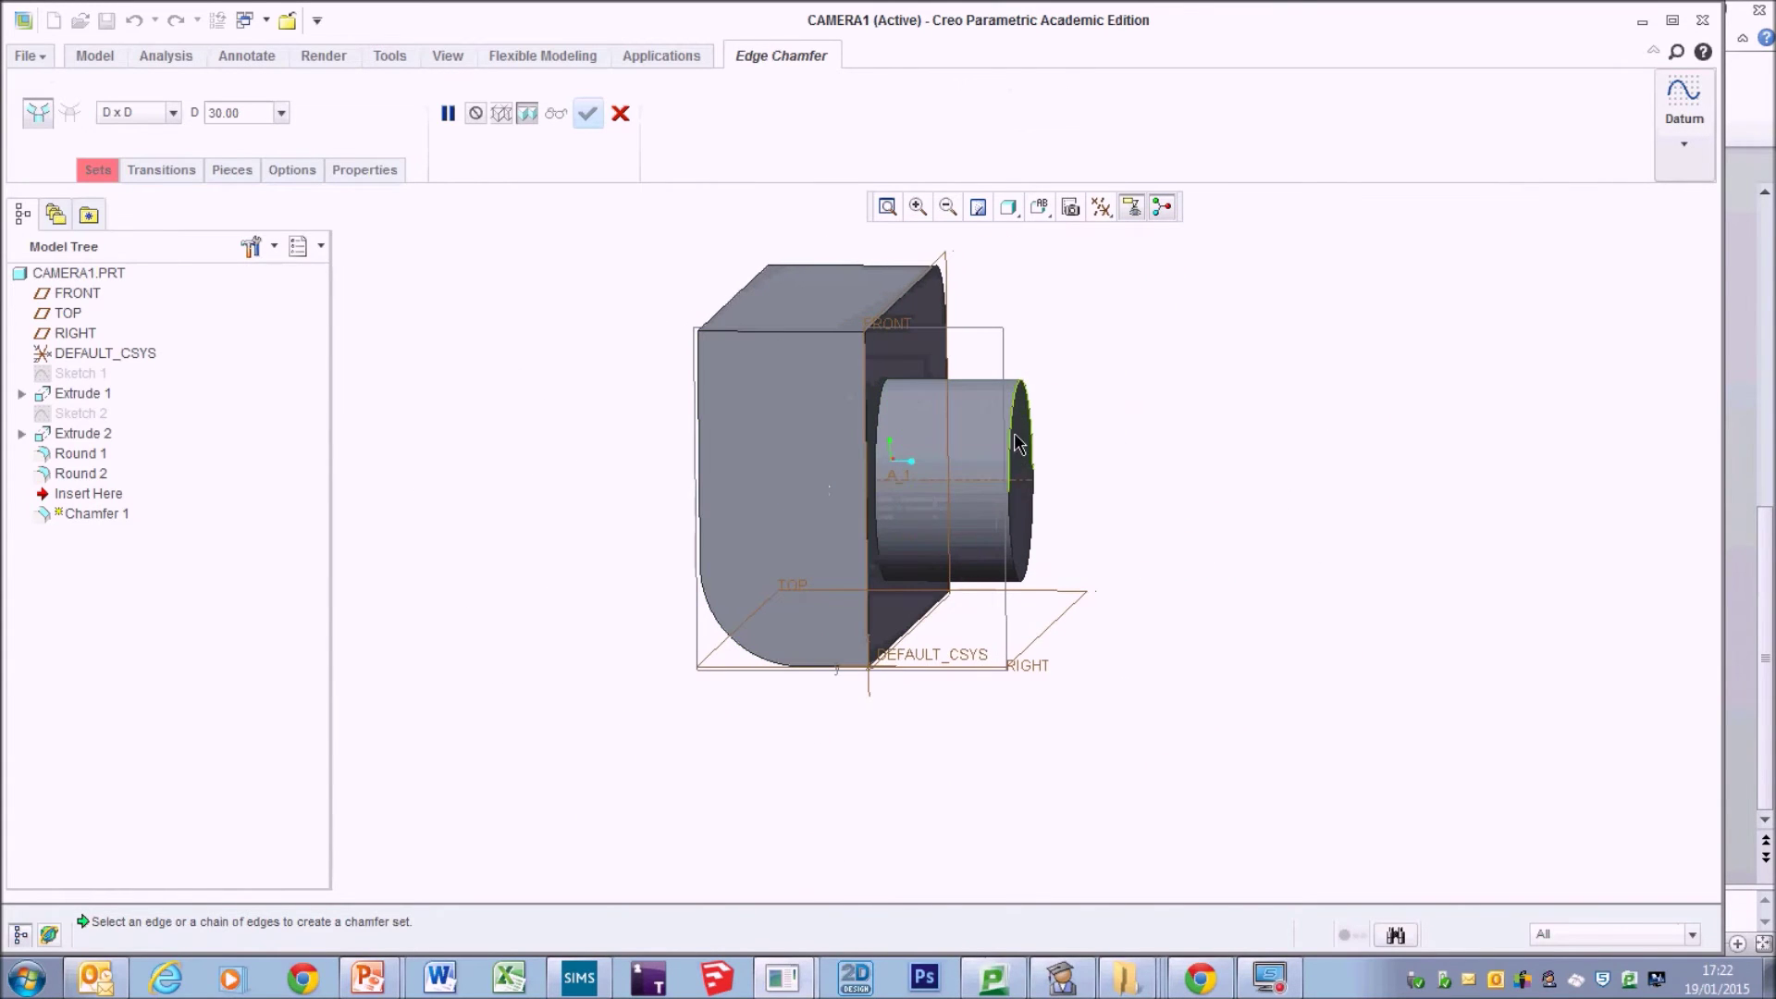
{"action": "left_click", "coordinate": [1018, 467]}
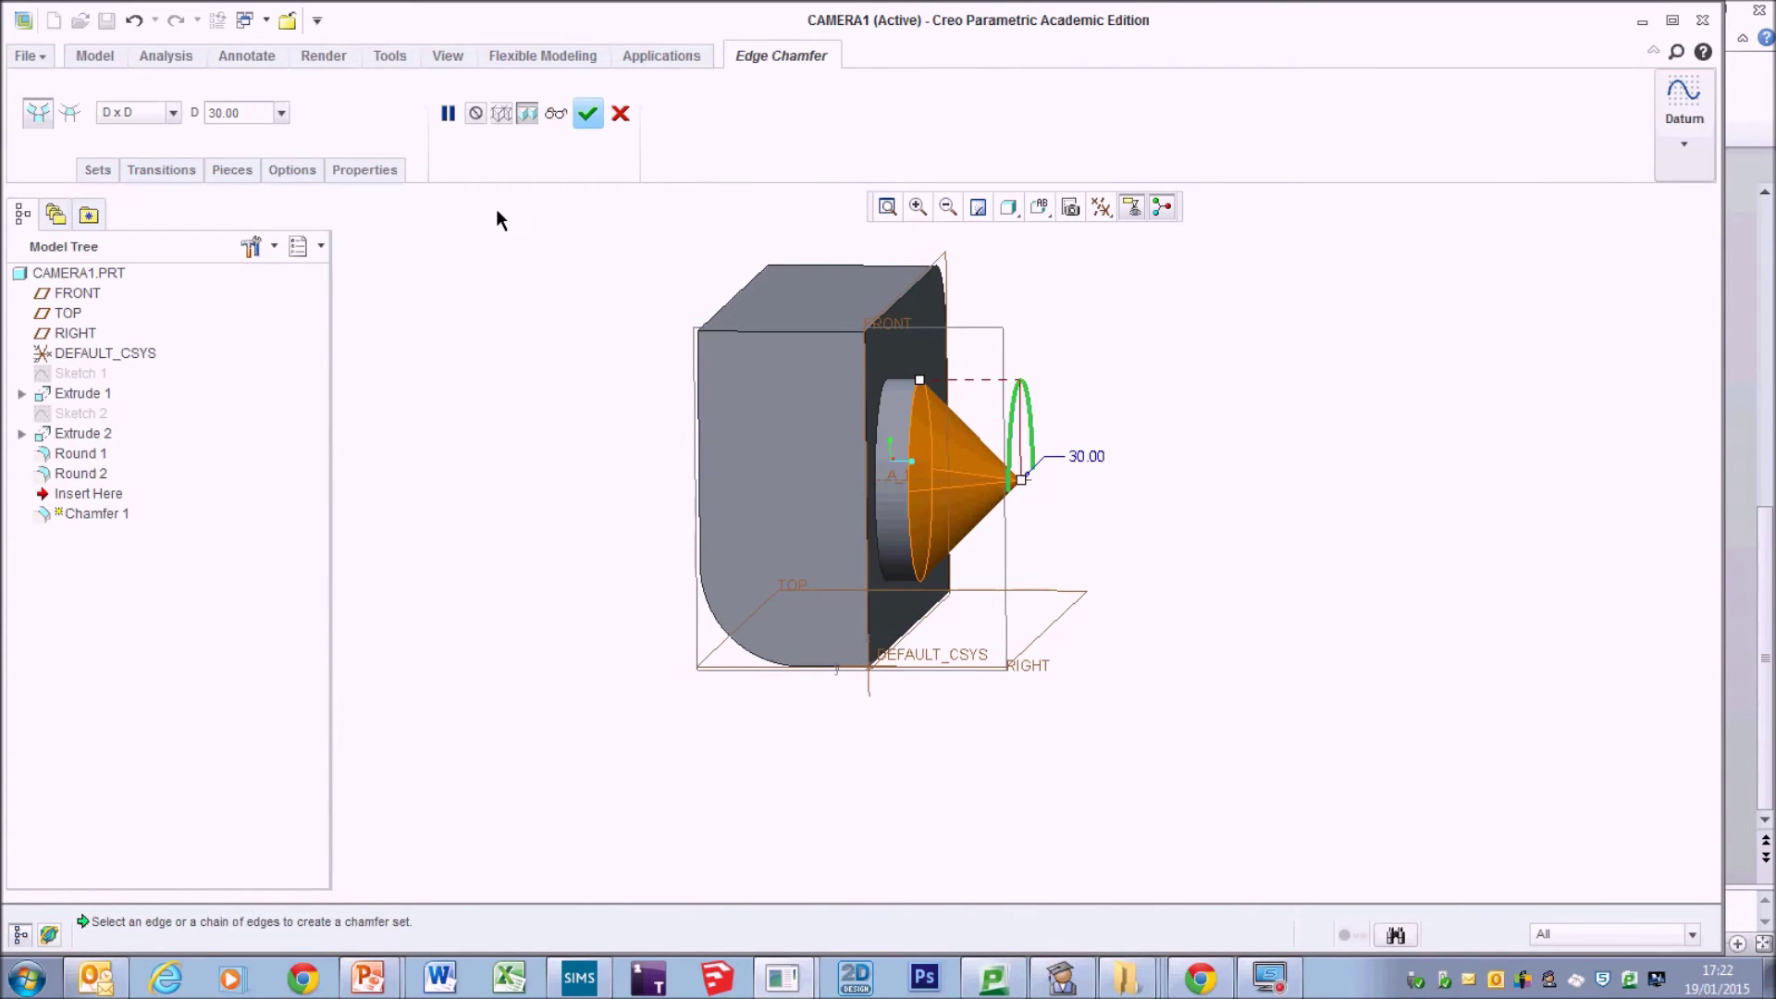
{"action": "left_click_drag", "start_coordinate": [920, 381], "coordinate": [1015, 390]}
{"action": "middle_click_drag", "start_coordinate": [1167, 464], "coordinate": [1062, 519]}
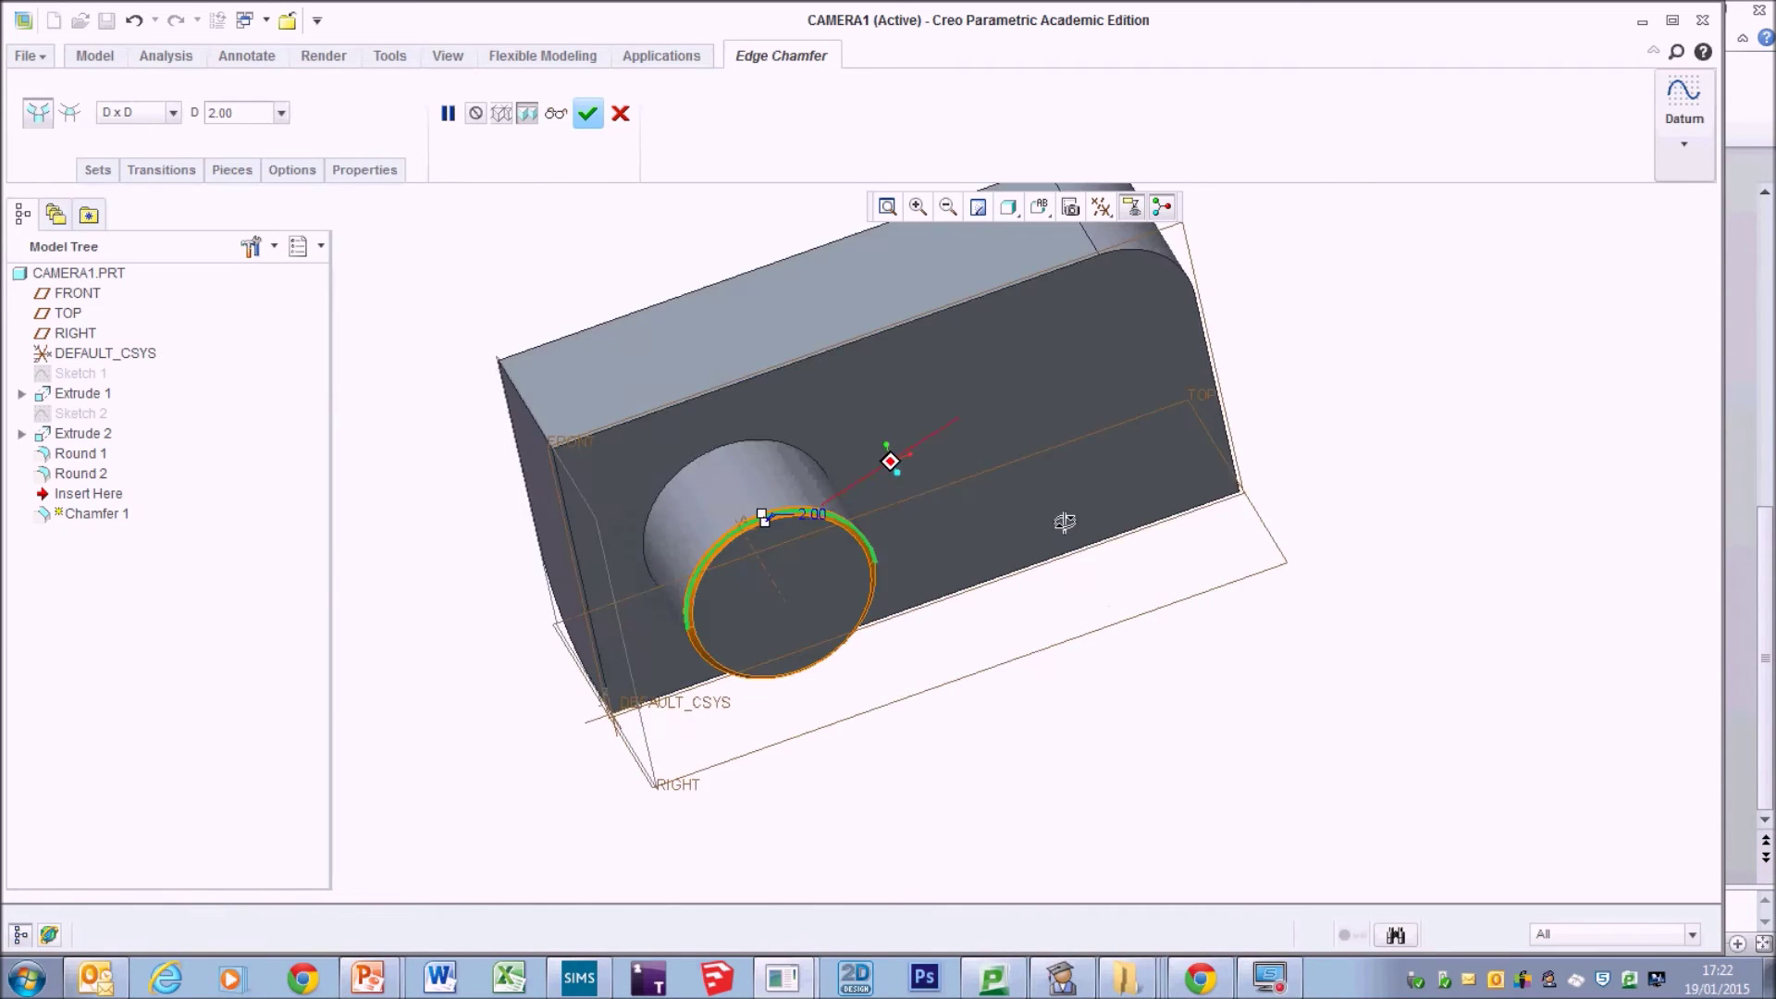
{"action": "left_click", "coordinate": [590, 126]}
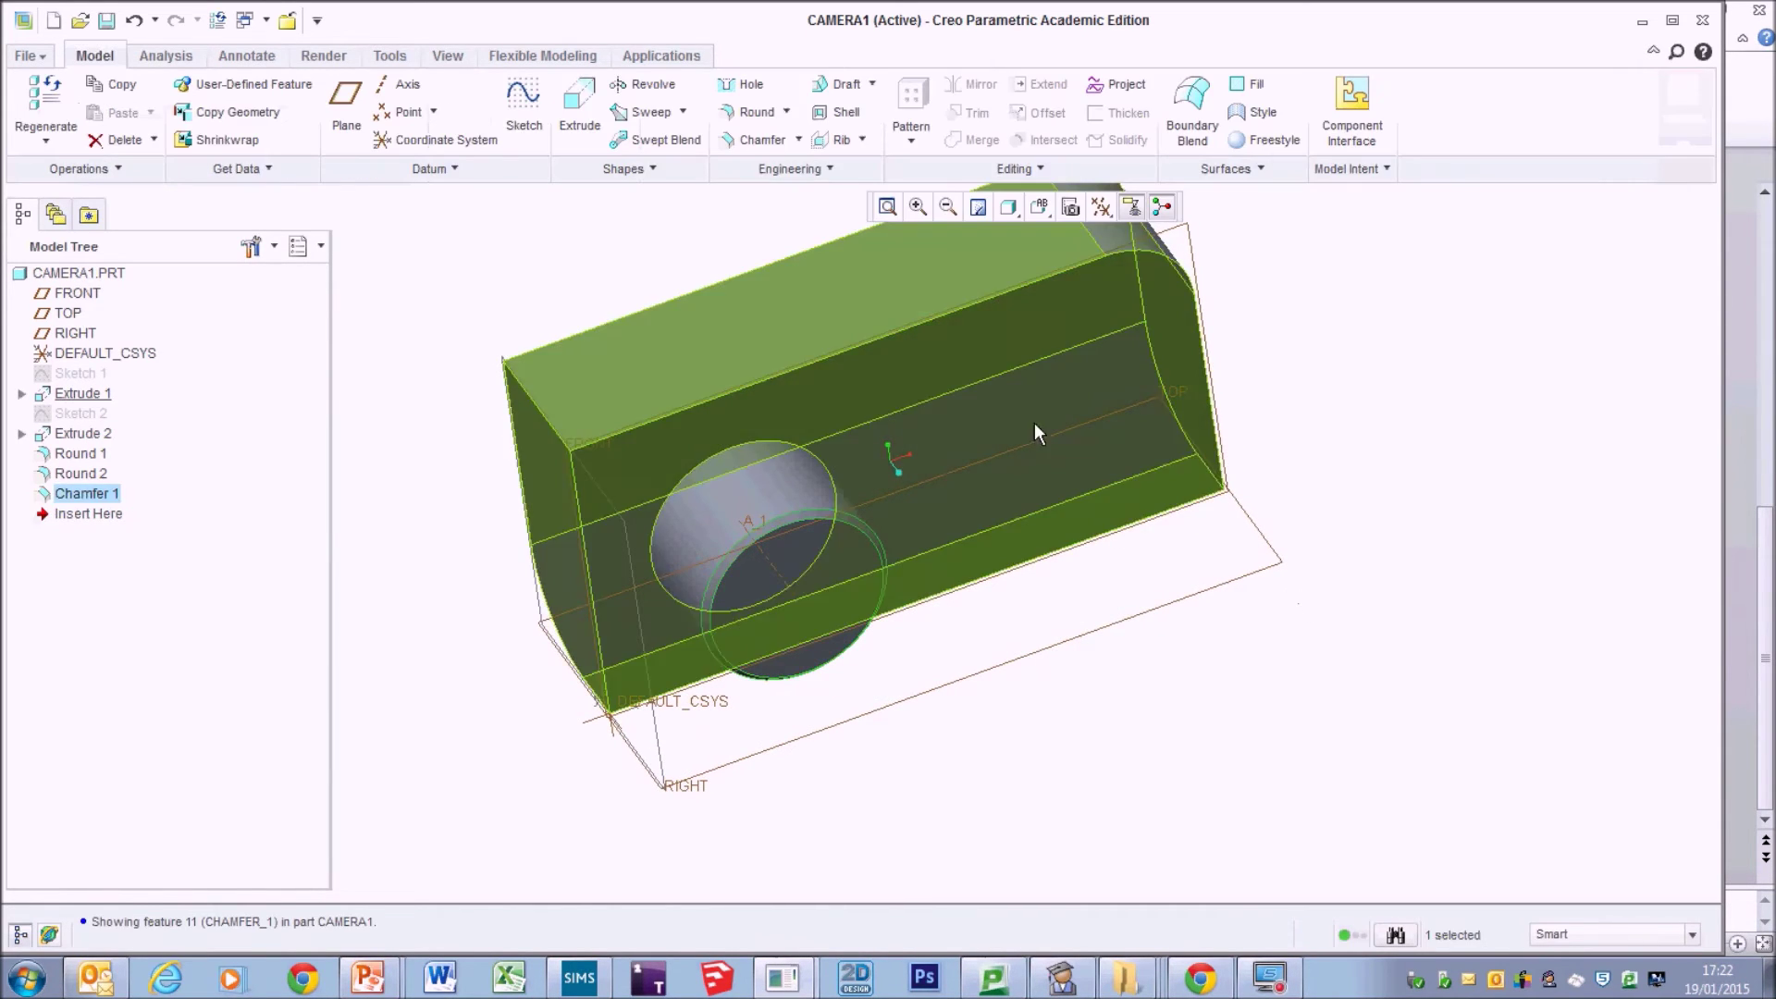
Add a 15.00 mm D x D chamfer to the short upper corner edge at the cuboid's cylinder end.
{"action": "left_click", "coordinate": [730, 142]}
{"action": "middle_click_drag", "start_coordinate": [796, 388], "coordinate": [587, 426]}
{"action": "left_click", "coordinate": [586, 431]}
{"action": "left_click_drag", "start_coordinate": [662, 376], "coordinate": [617, 392]}
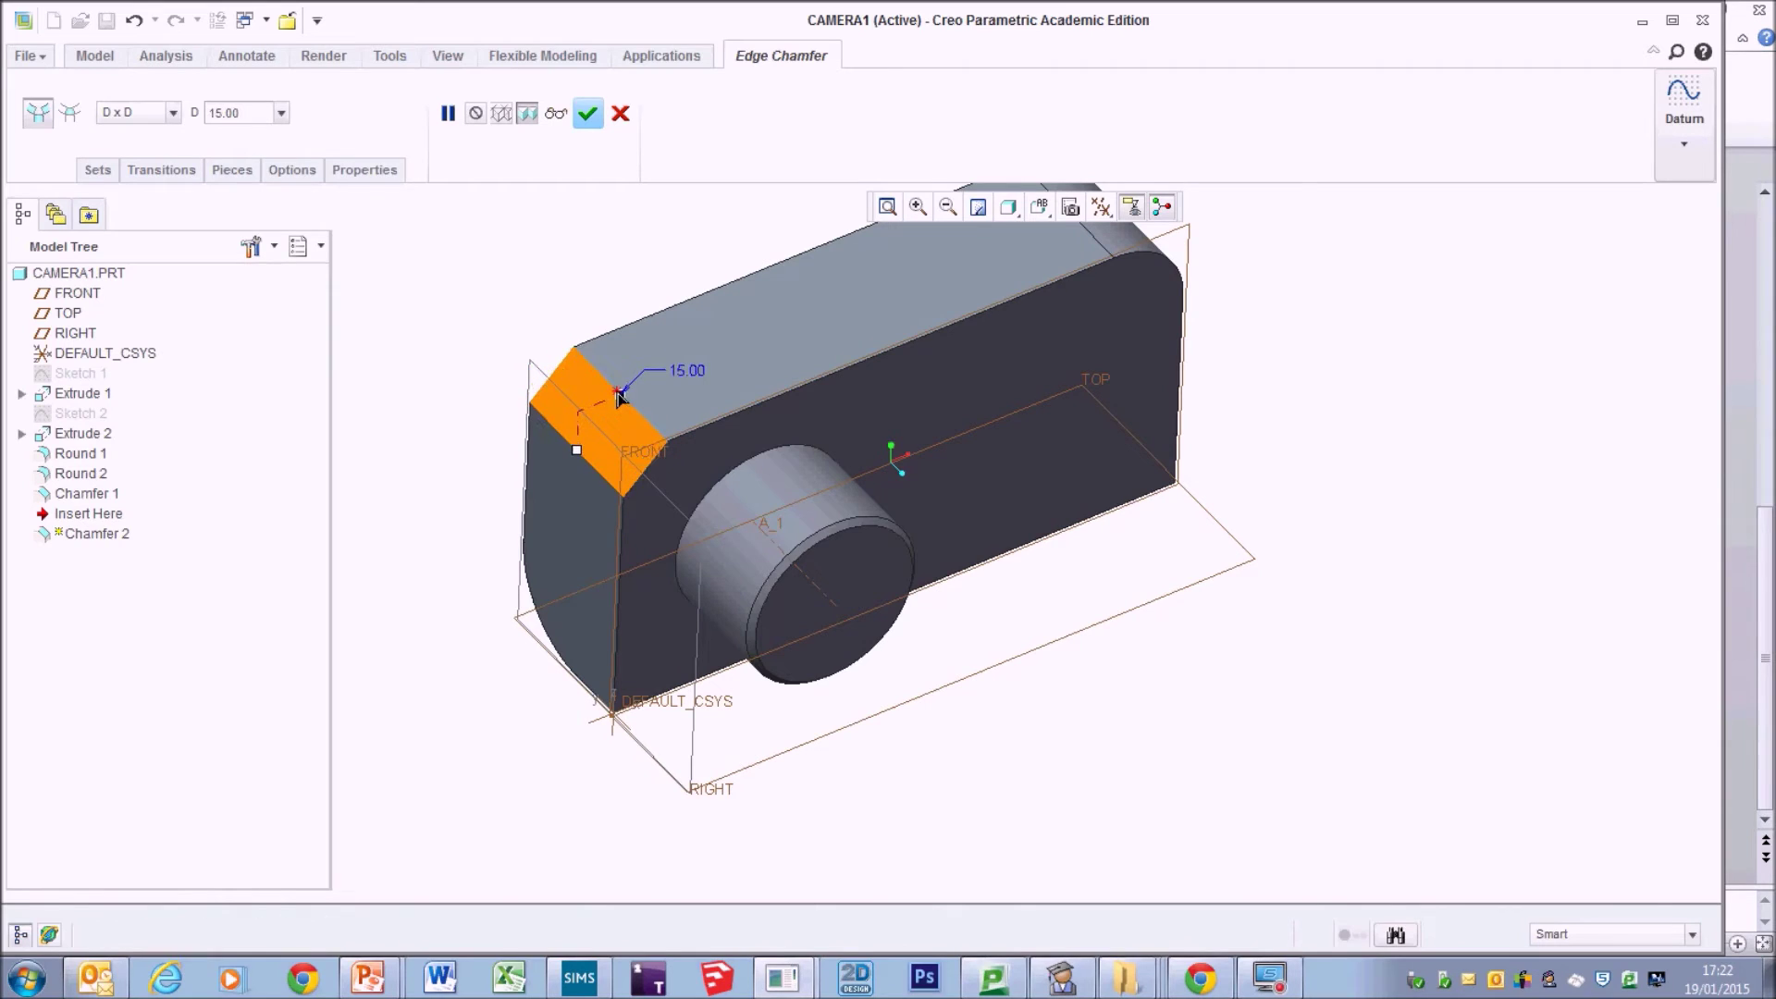
{"action": "middle_click_drag", "start_coordinate": [601, 657], "coordinate": [758, 606]}
{"action": "left_click", "coordinate": [588, 113]}
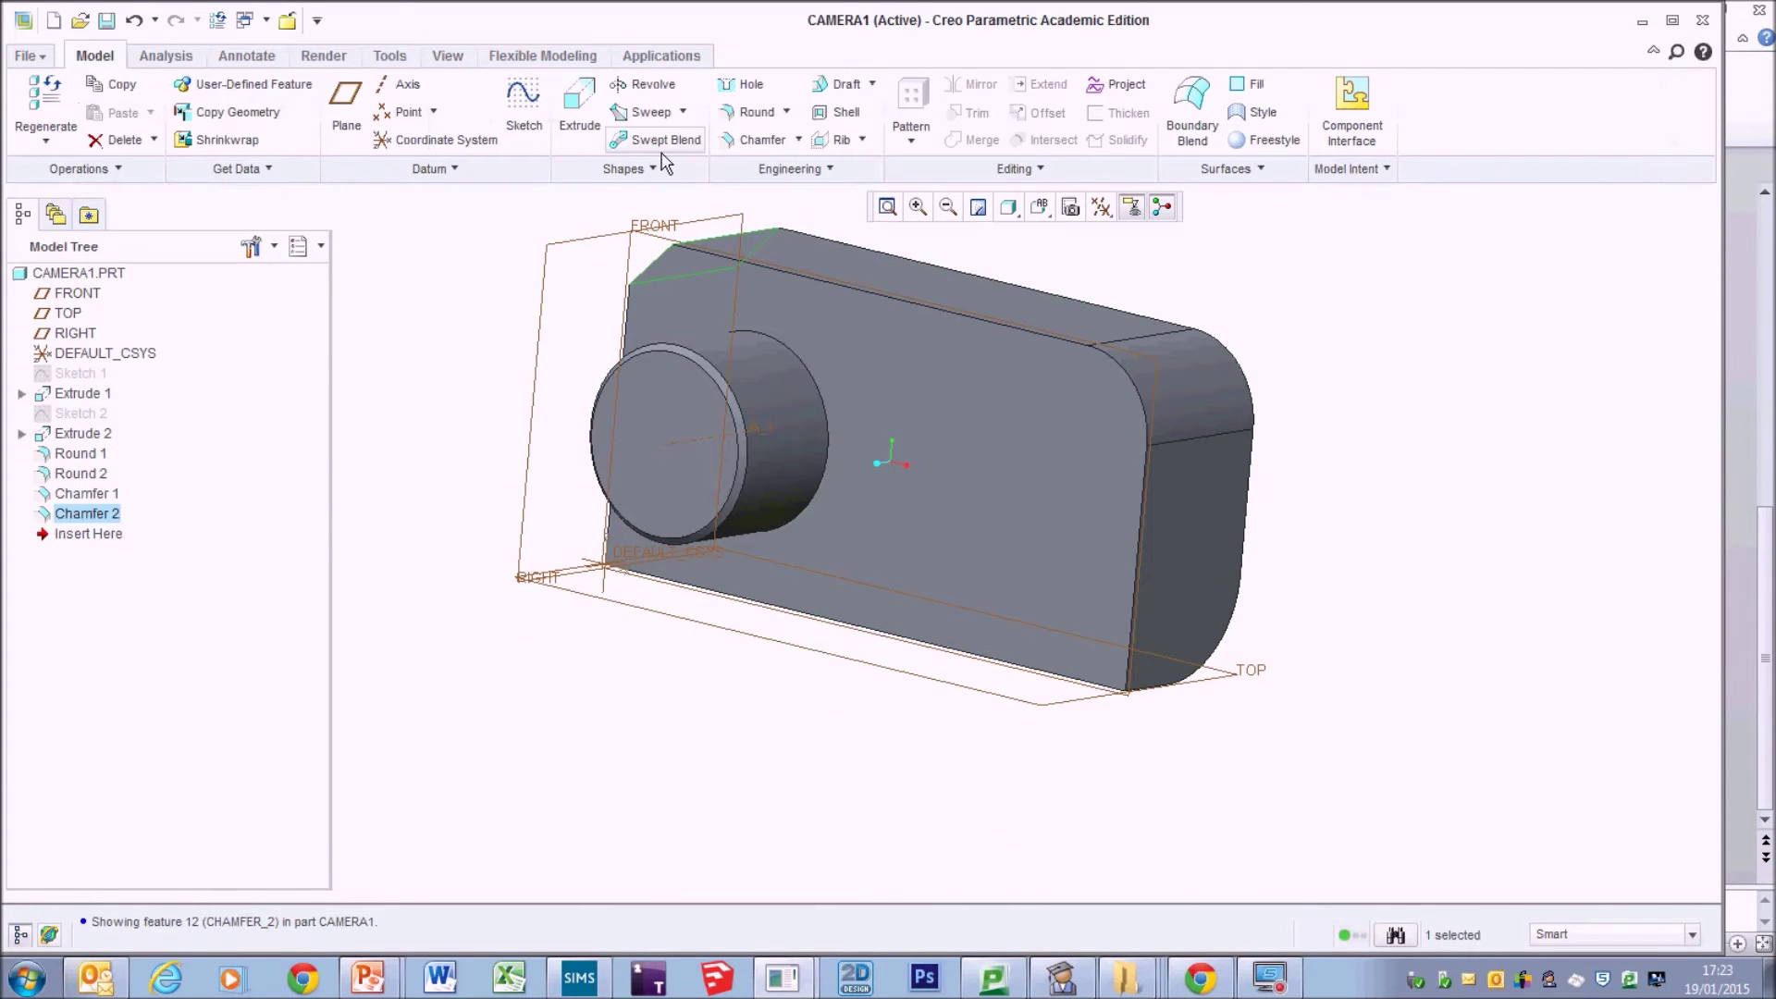
Add a 9.50 mm D x D chamfer along the long lower edge of the cuboid's cylinder face.
{"action": "left_click", "coordinate": [747, 148]}
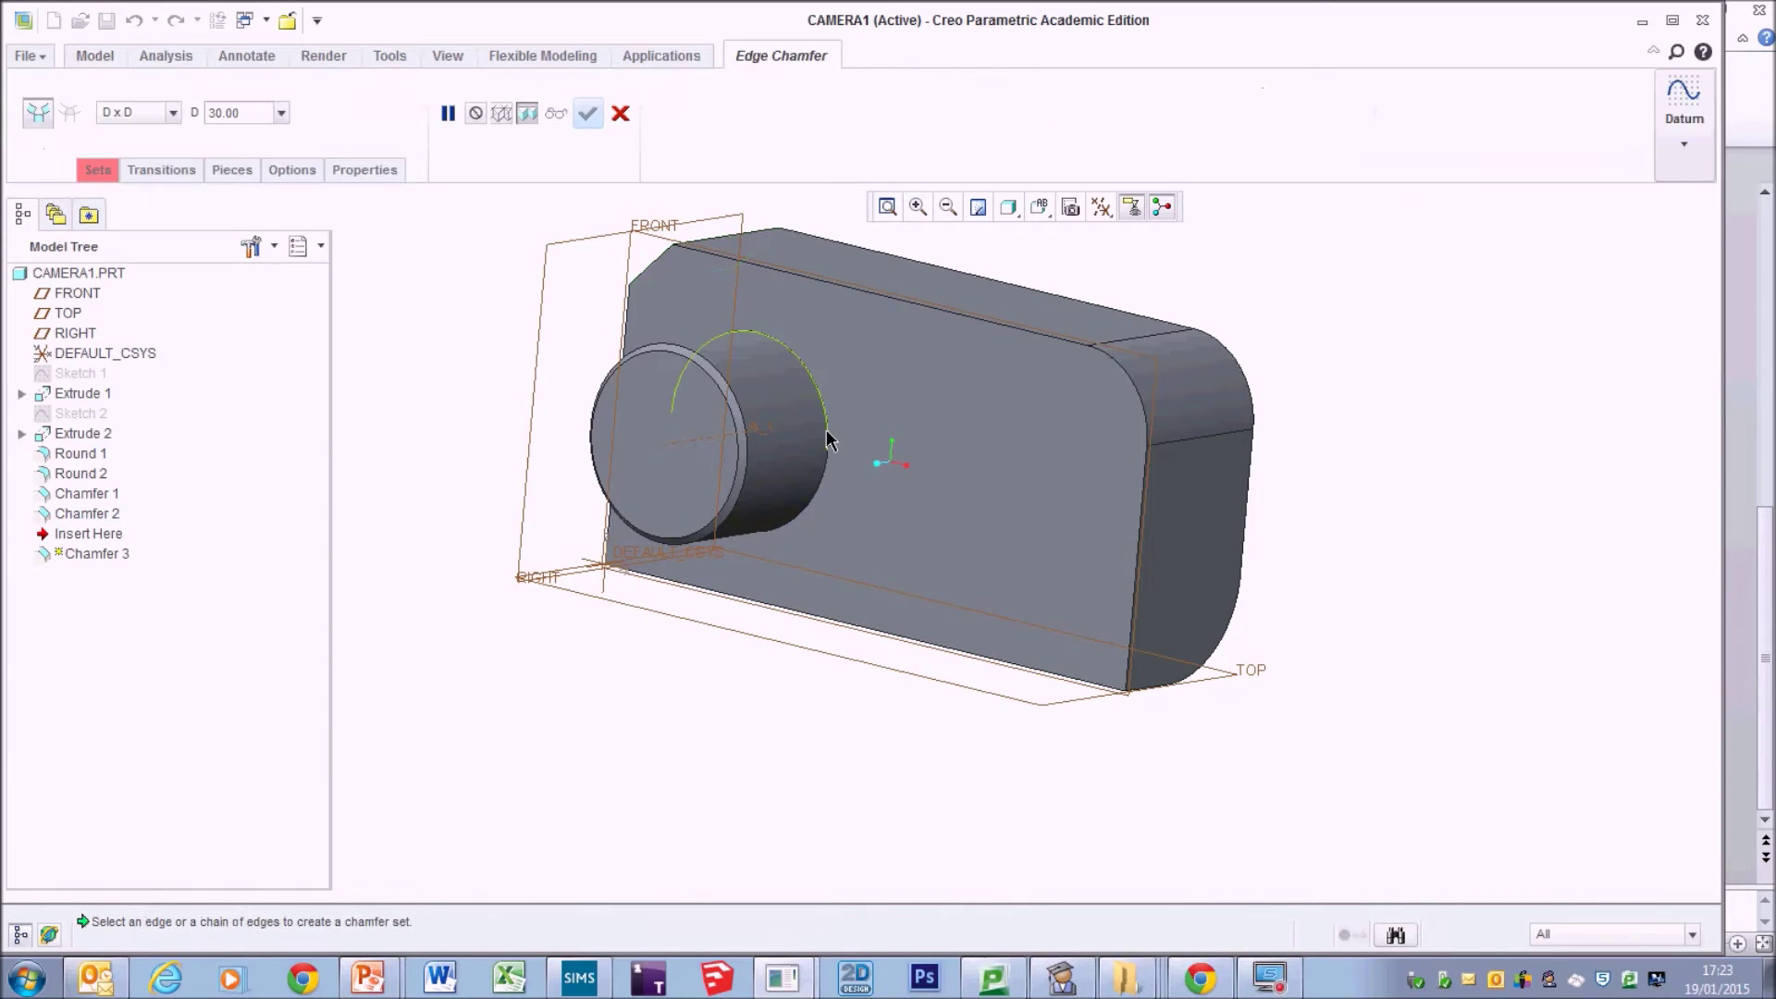
{"action": "middle_click_drag", "start_coordinate": [1076, 585], "coordinate": [999, 555]}
{"action": "left_click", "coordinate": [837, 609]}
{"action": "mouse_move", "coordinate": [848, 594]}
{"action": "left_mouse_down"}
{"action": "mouse_move", "coordinate": [843, 561]}
{"action": "mouse_move", "coordinate": [852, 578]}
{"action": "left_mouse_up"}
{"action": "mouse_move", "coordinate": [1086, 698]}
{"action": "middle_mouse_down"}
{"action": "mouse_move", "coordinate": [1277, 583]}
{"action": "mouse_move", "coordinate": [1094, 579]}
{"action": "mouse_move", "coordinate": [1082, 666]}
{"action": "middle_mouse_up"}
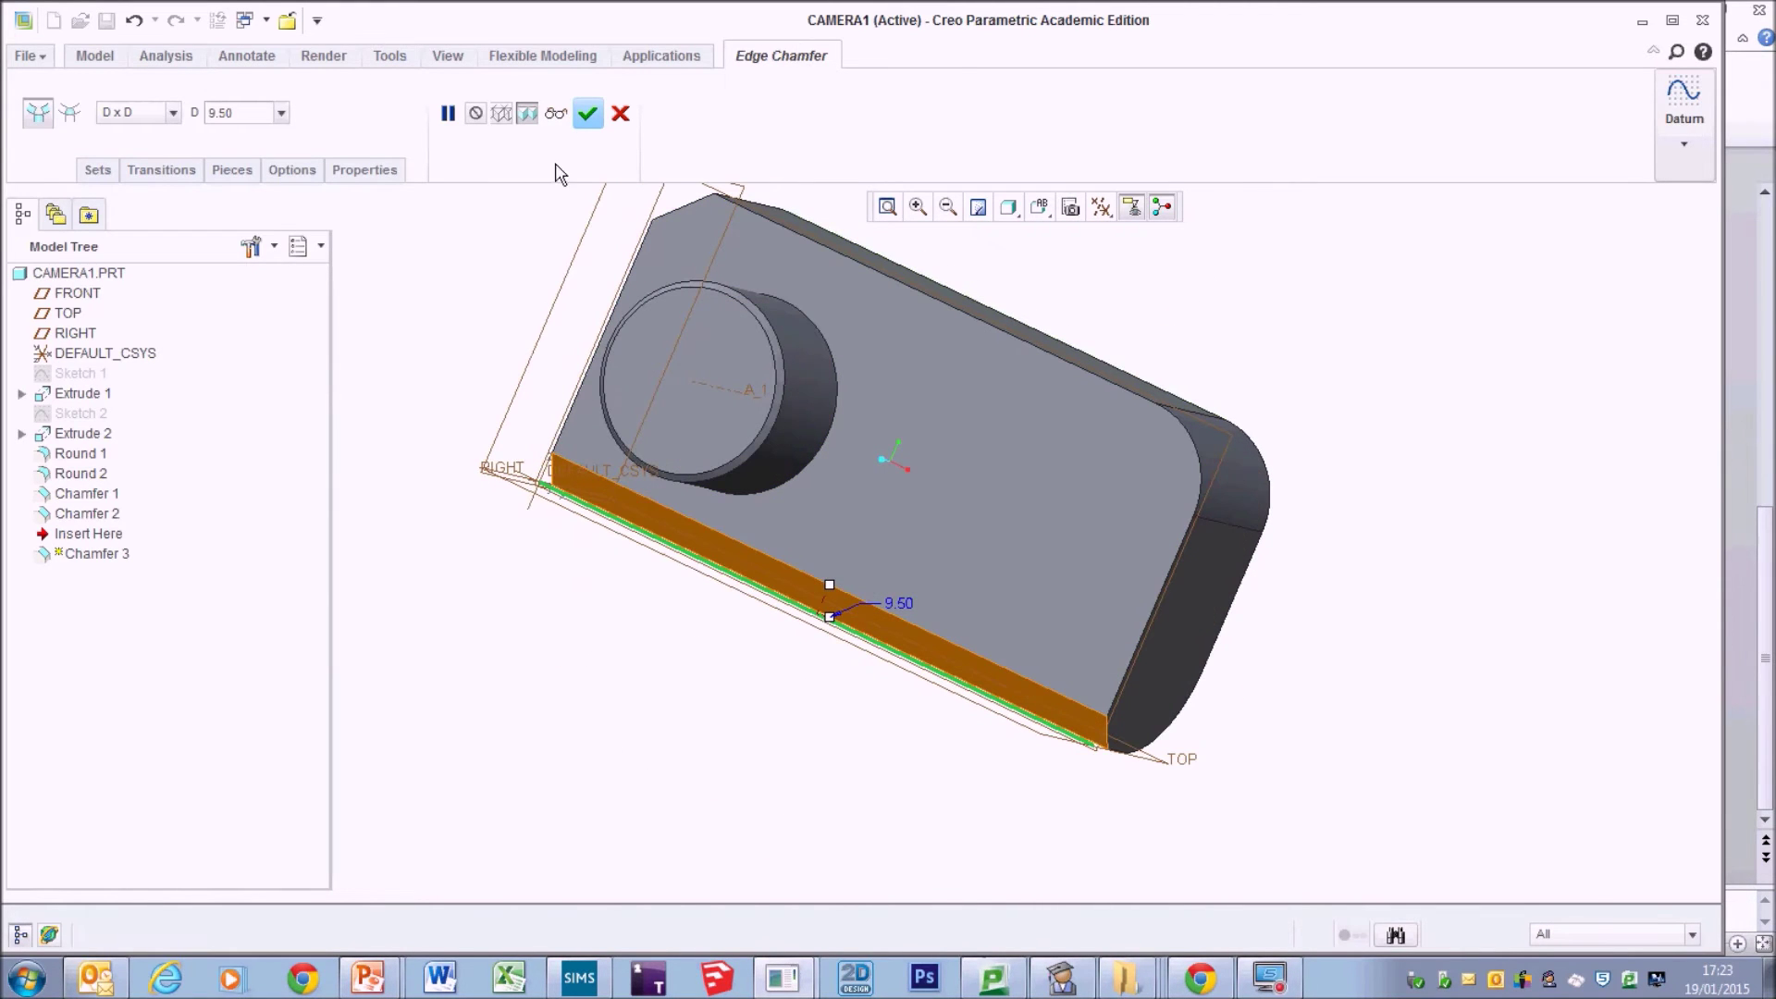
{"action": "left_click", "coordinate": [589, 114]}
Show the whole rounded and chamfered camera, switch to PowerPoint, and paste a screenshot of it onto slide 2.
{"action": "scroll", "coordinate": [1341, 745], "scroll_direction": "down", "scroll_amount": 3}
{"action": "scroll", "coordinate": [1394, 680], "scroll_direction": "up", "scroll_amount": 2}
{"action": "middle_click_drag", "start_coordinate": [1395, 681], "coordinate": [1354, 693]}
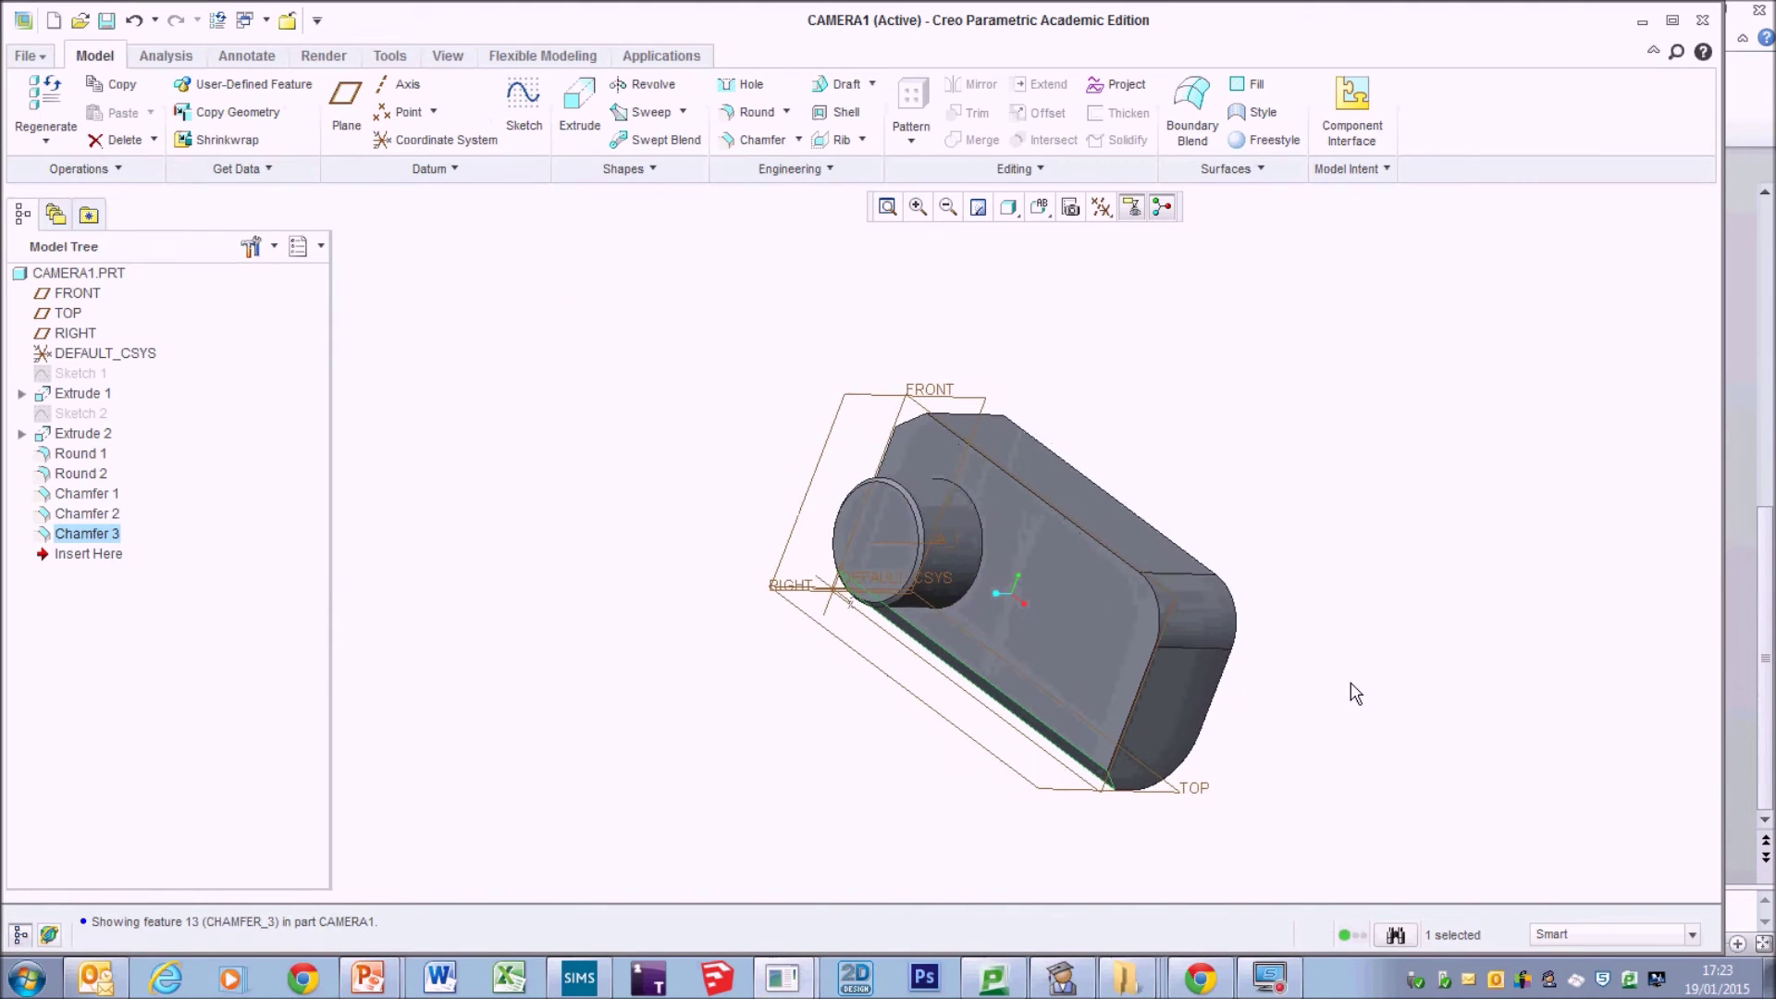
{"action": "left_click", "coordinate": [387, 982]}
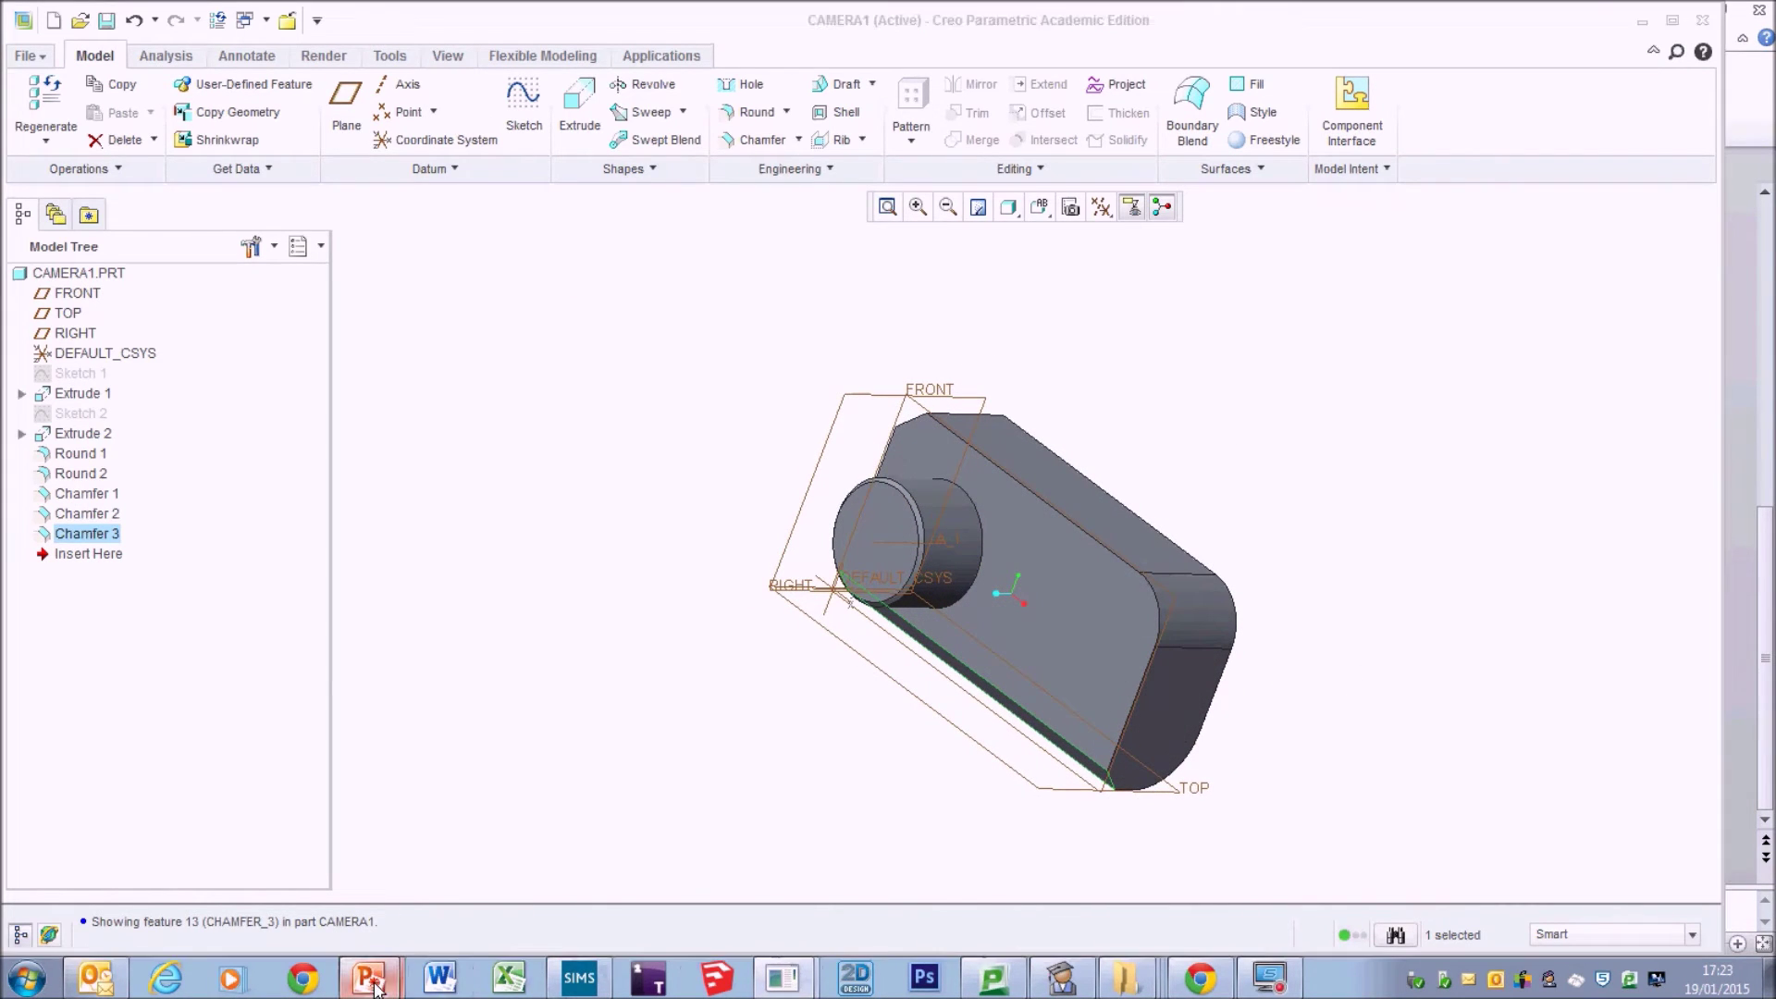
{"action": "scroll", "coordinate": [1034, 680], "scroll_direction": "down", "scroll_amount": 5}
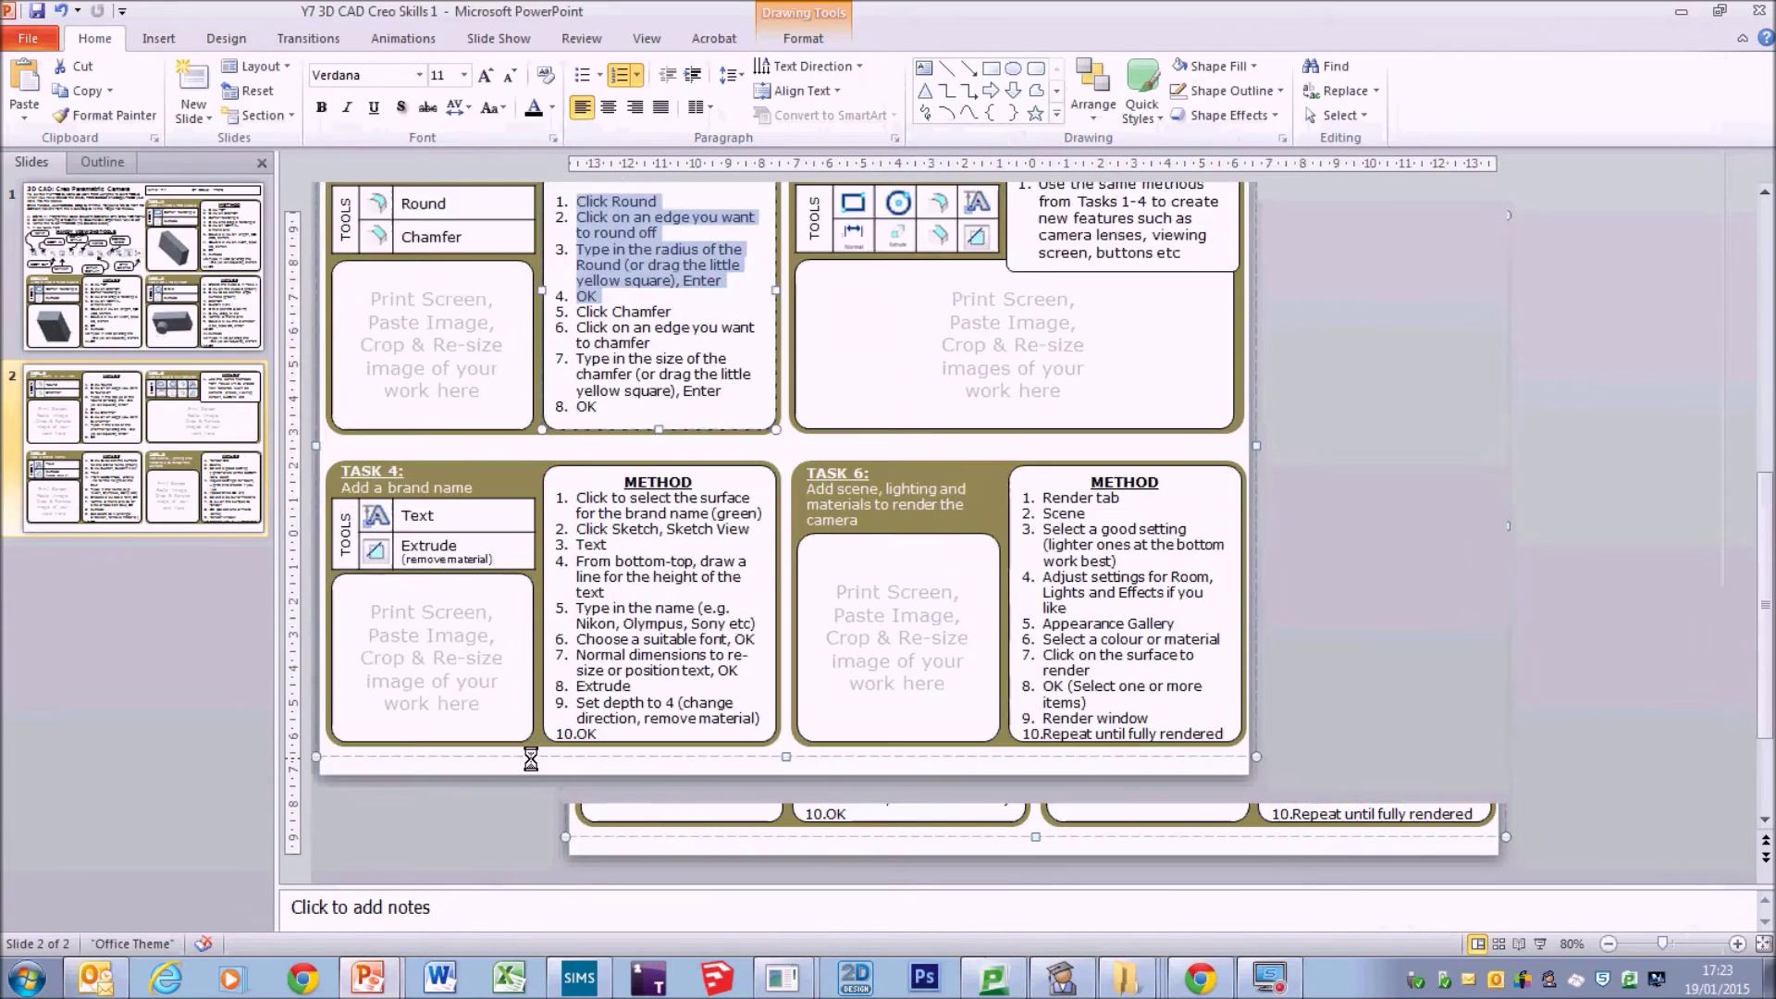
{"action": "scroll", "coordinate": [1459, 801], "scroll_direction": "down", "scroll_amount": 1}
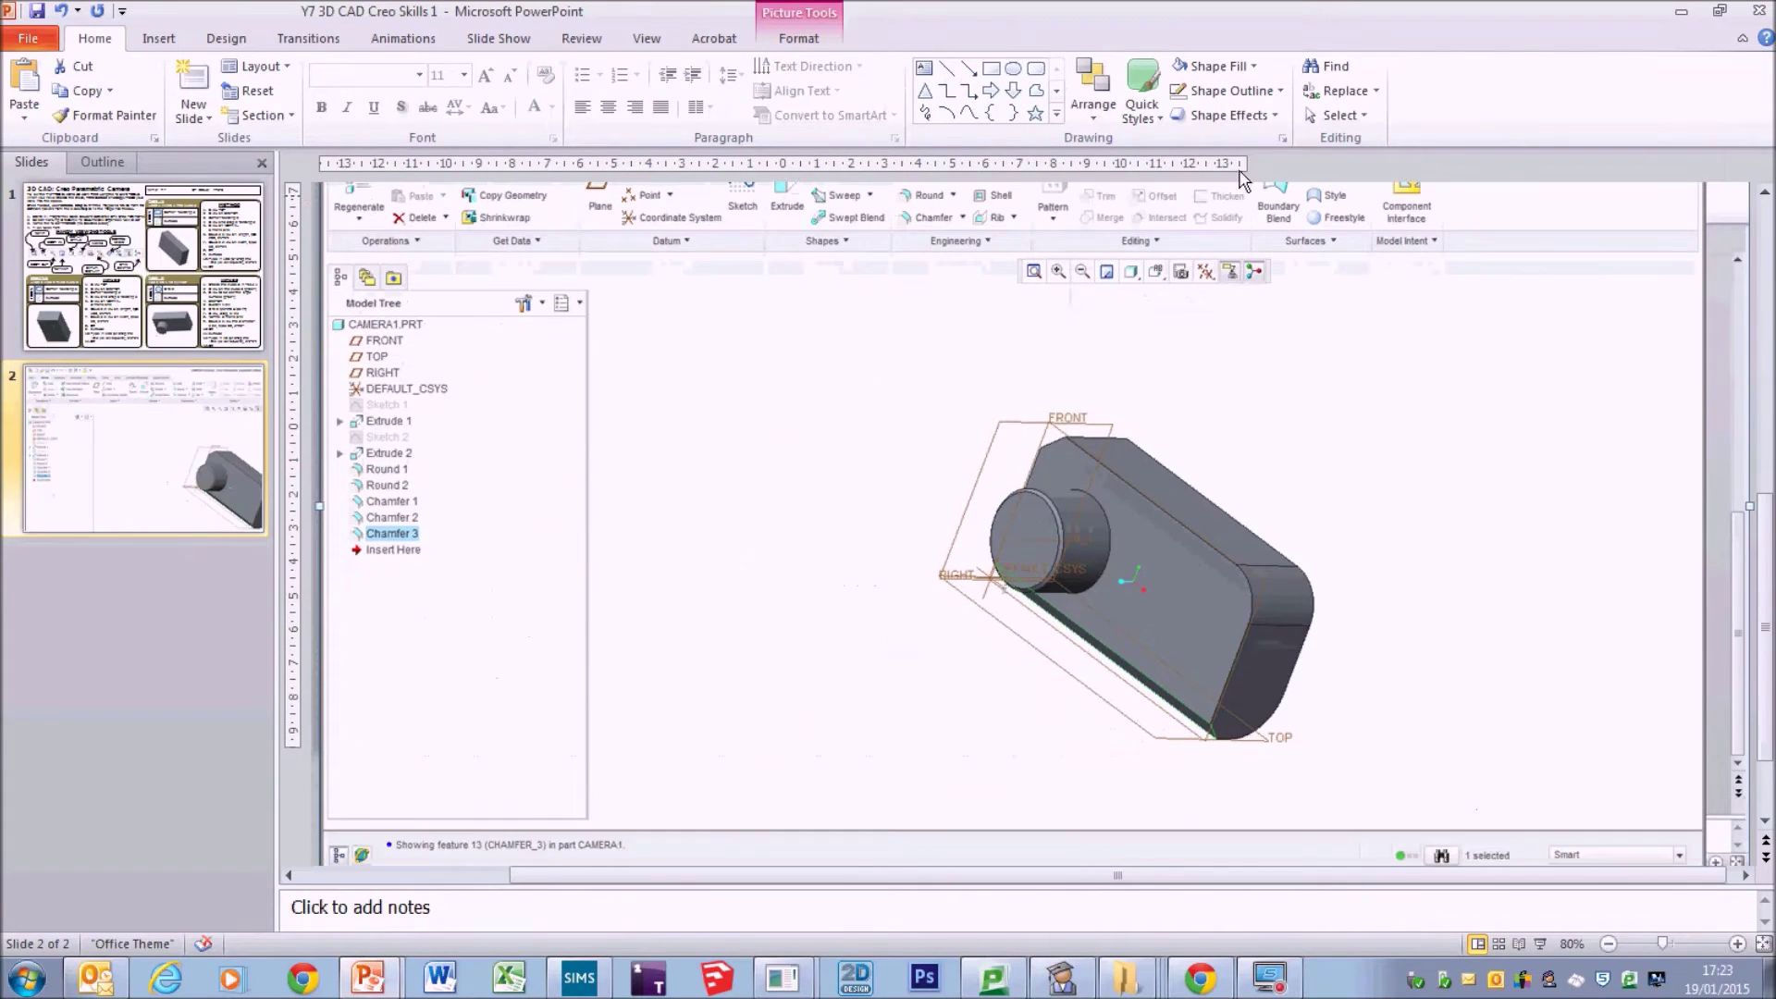
{"action": "left_click", "coordinate": [1608, 944]}
{"action": "left_click", "coordinate": [1609, 944]}
{"action": "left_click", "coordinate": [1609, 945]}
Crop the pasted screenshot to the camera model, about 10.23 cm high by 10.76 cm wide.
{"action": "left_click", "coordinate": [799, 39]}
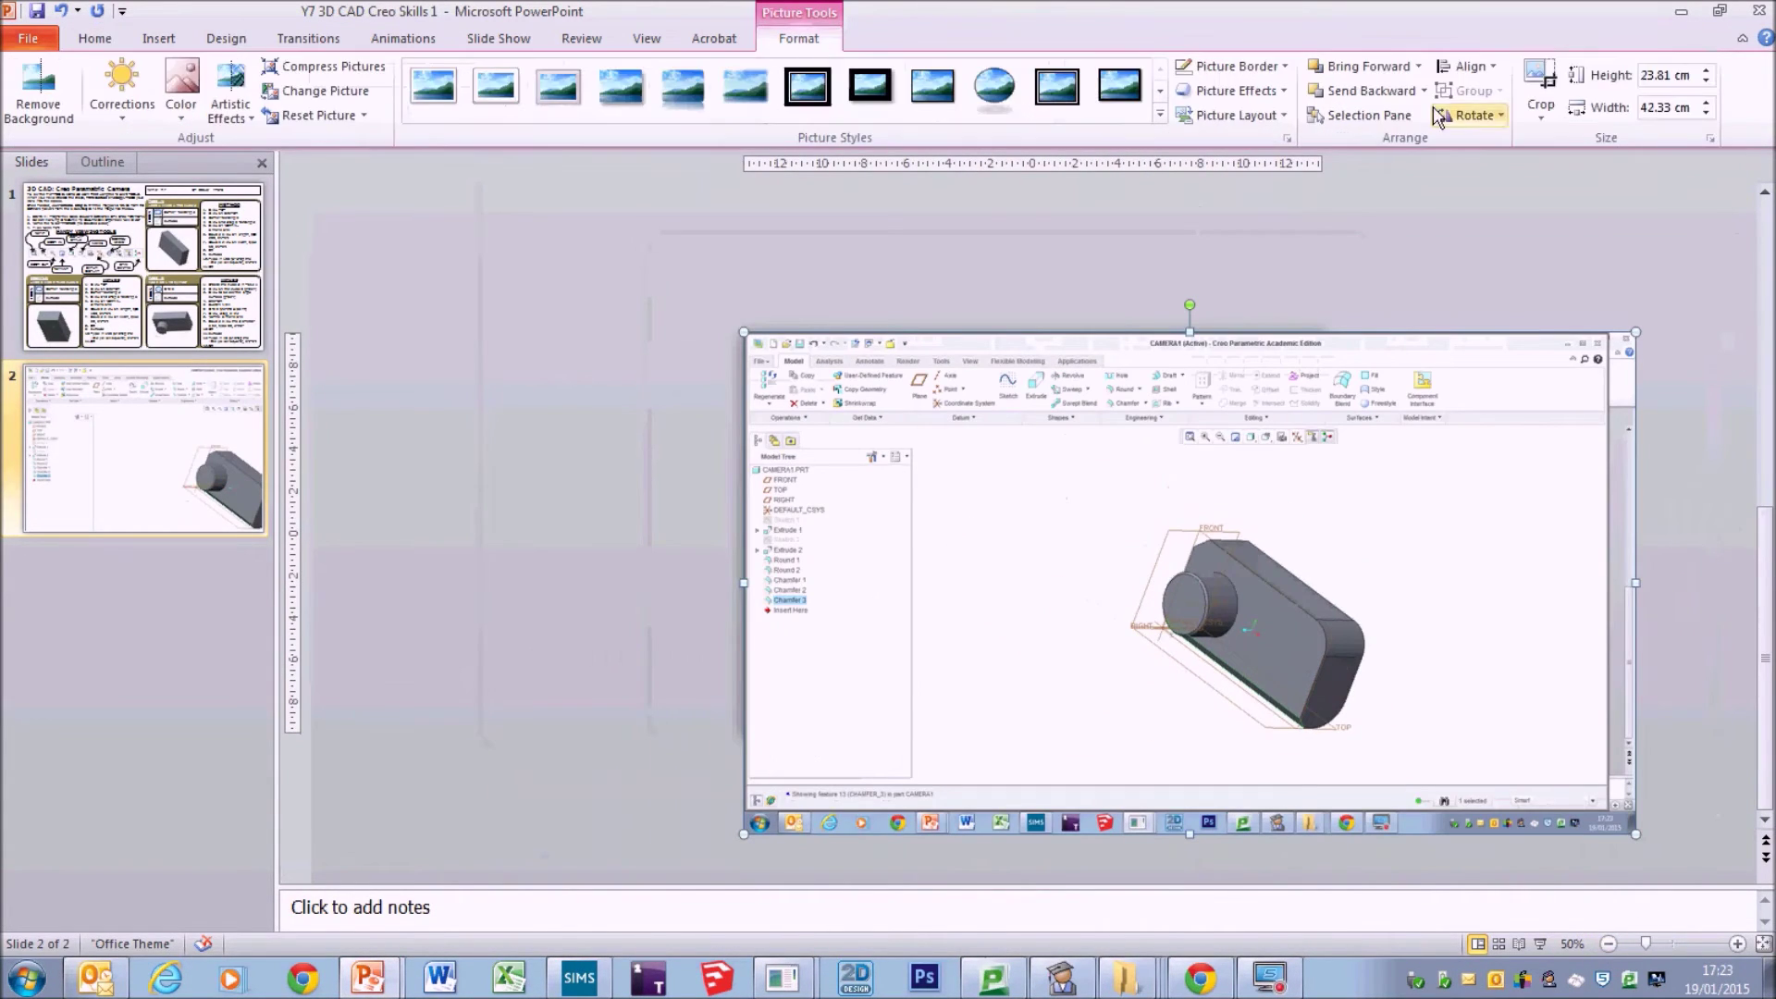
{"action": "left_click", "coordinate": [1540, 92]}
{"action": "left_click_drag", "start_coordinate": [1626, 341], "coordinate": [1363, 522]}
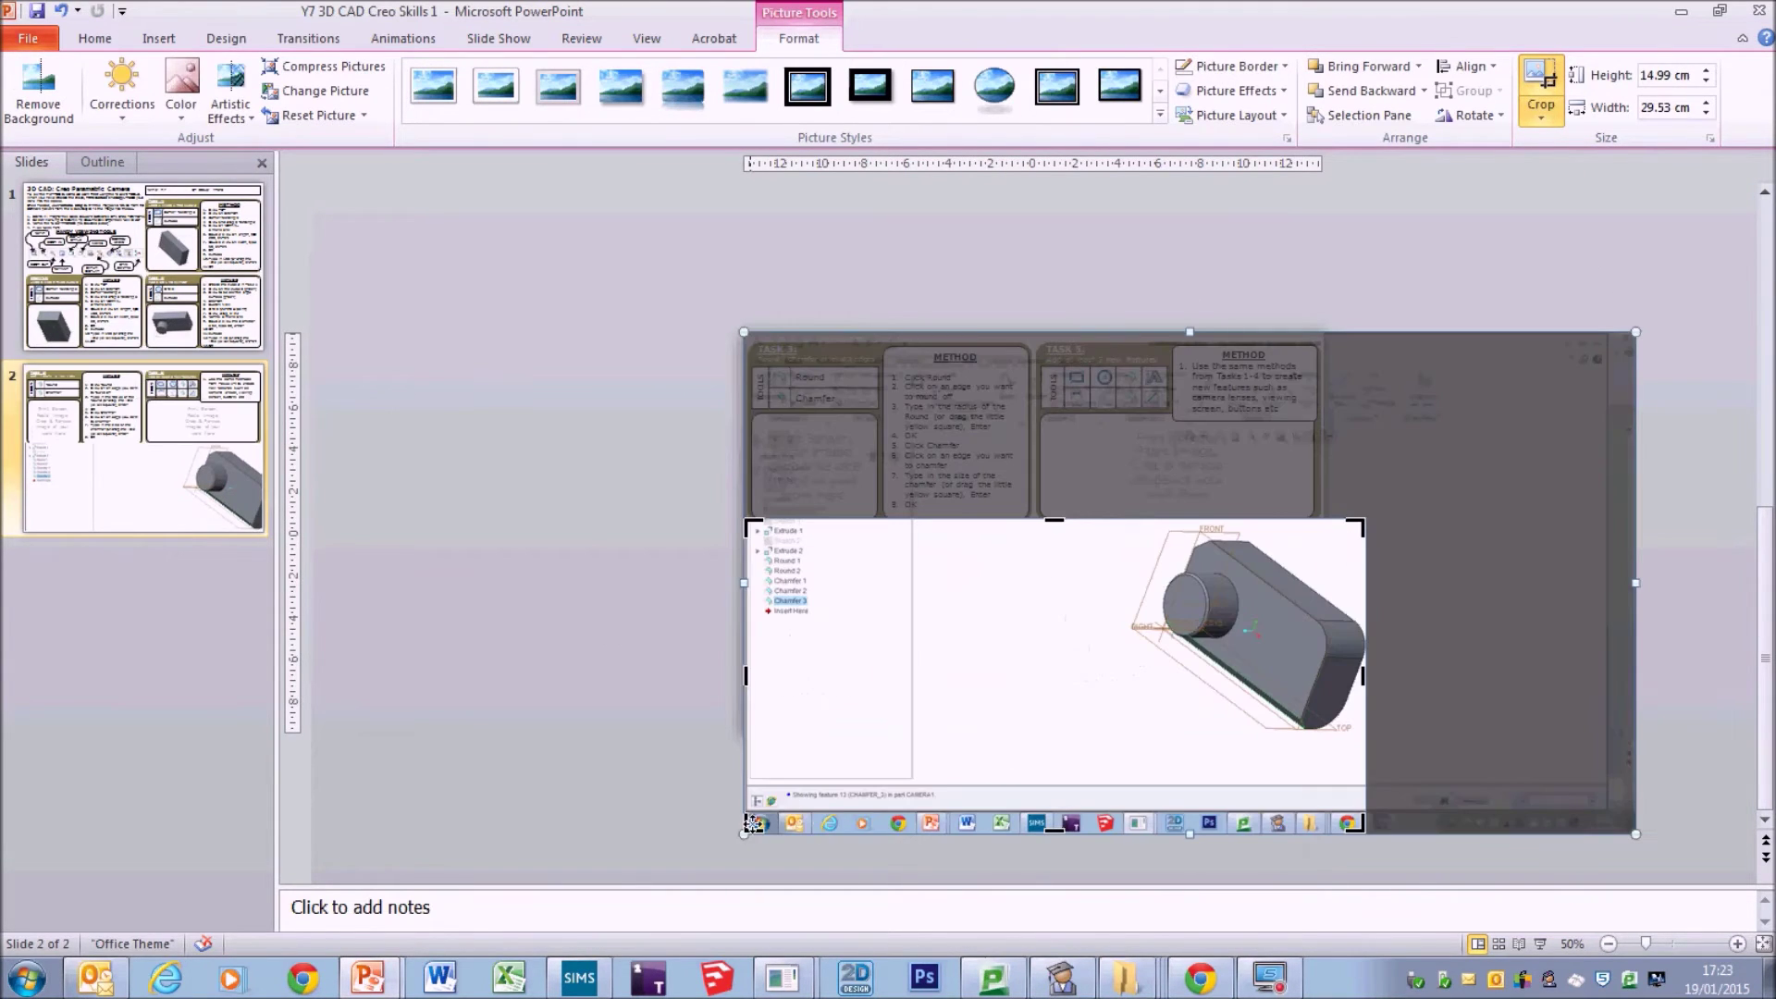
{"action": "left_click_drag", "start_coordinate": [748, 828], "coordinate": [1140, 732]}
{"action": "left_click", "coordinate": [1537, 88]}
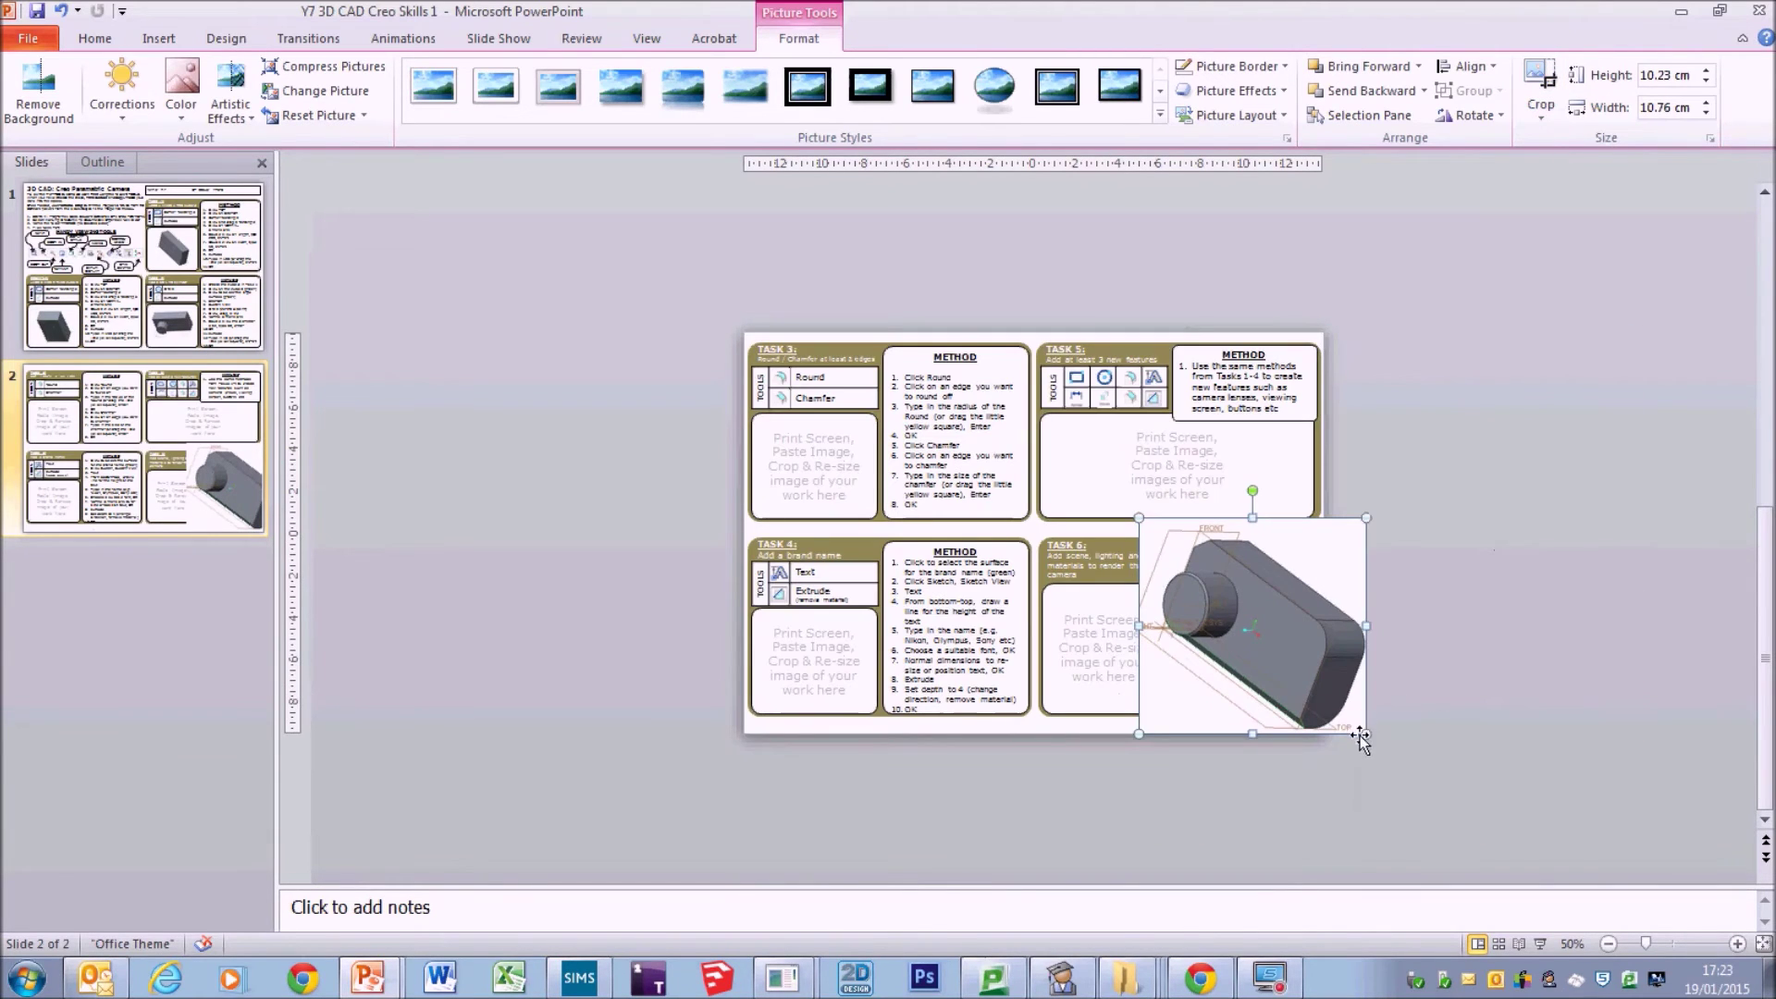
Shrink the cropped picture to about 4.36 by 4.59 cm and place it in the Task 3 image box.
{"action": "left_click_drag", "start_coordinate": [1366, 733], "coordinate": [1237, 611]}
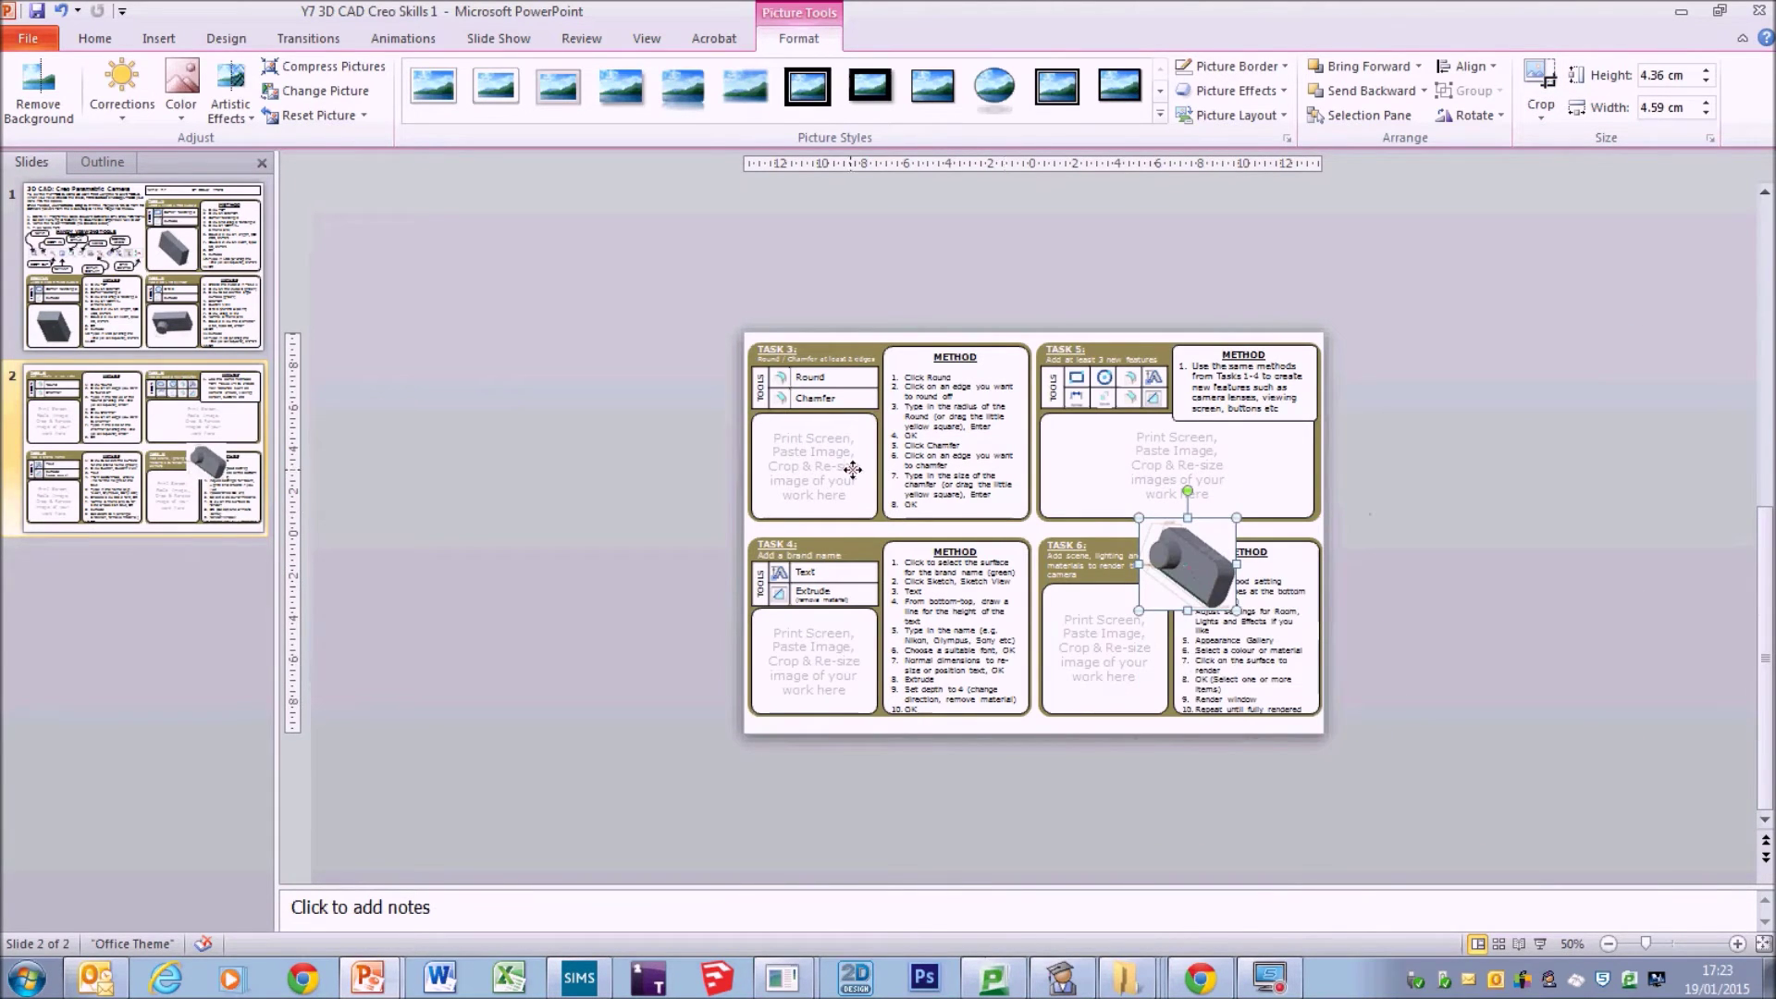
{"action": "left_click_drag", "start_coordinate": [834, 477], "coordinate": [834, 476]}
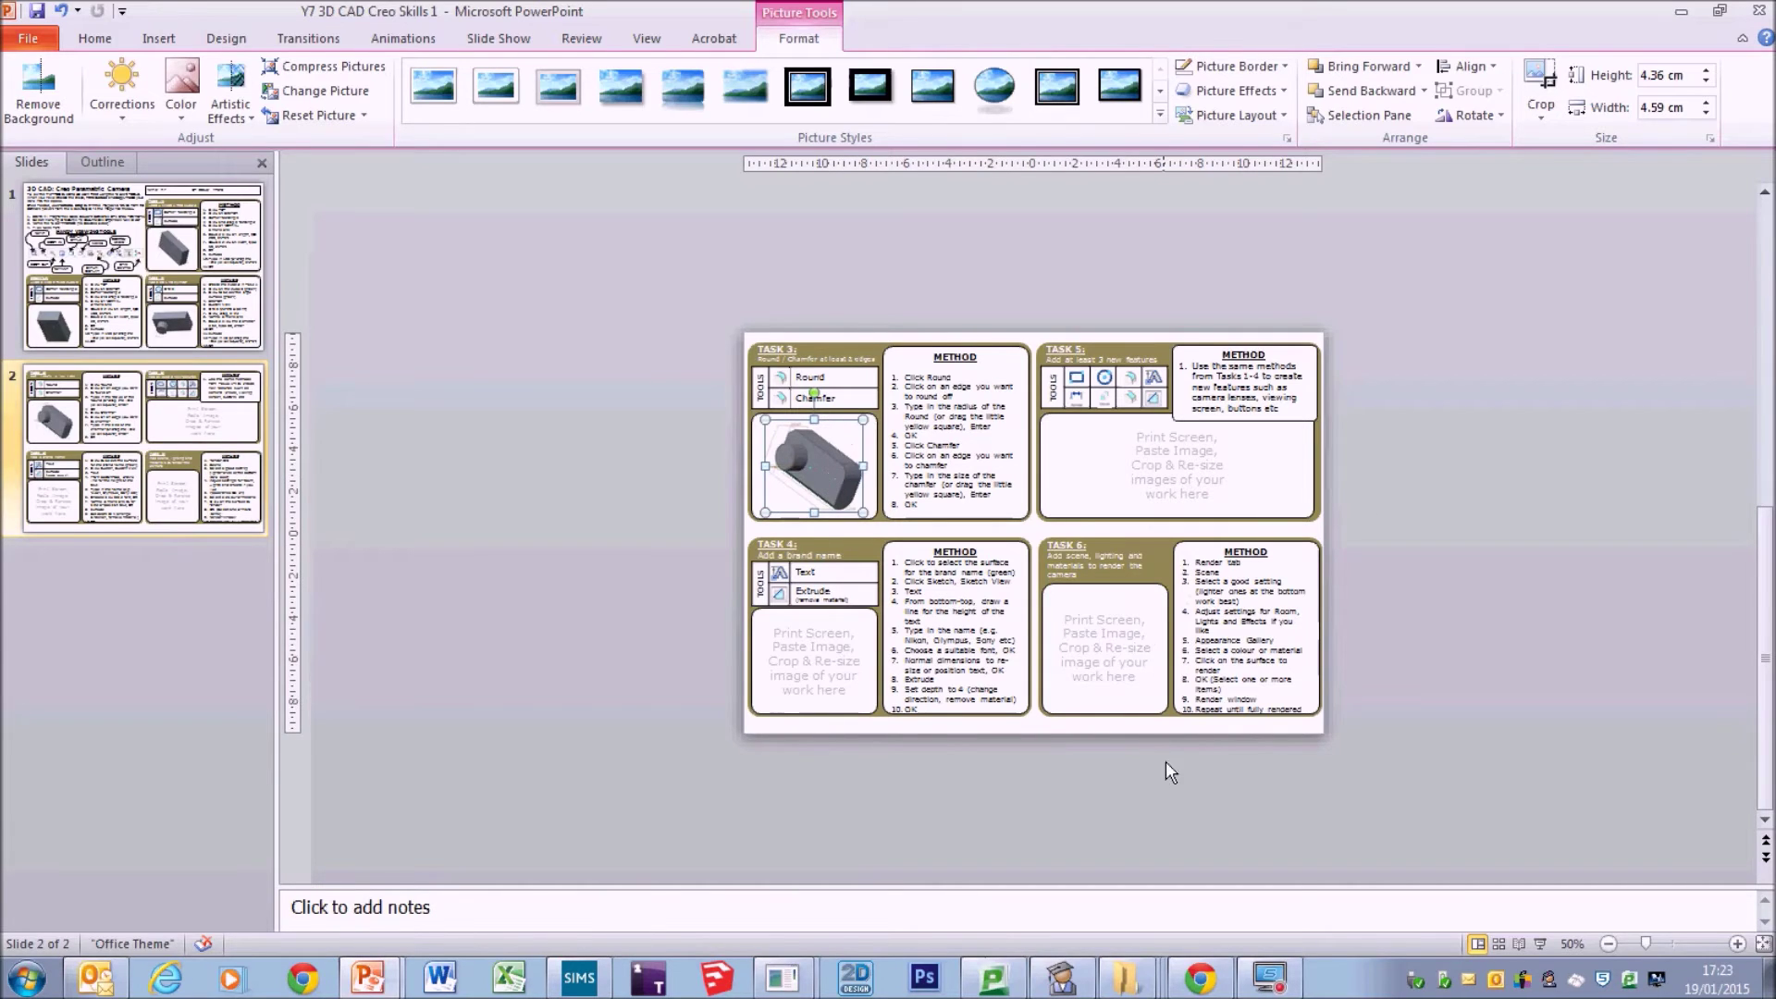
Highlight the first three Task 4 method steps on the worksheet to read how to add a brand name.
{"action": "left_click", "coordinate": [1736, 943]}
{"action": "left_click", "coordinate": [1737, 943]}
{"action": "left_click", "coordinate": [1736, 944]}
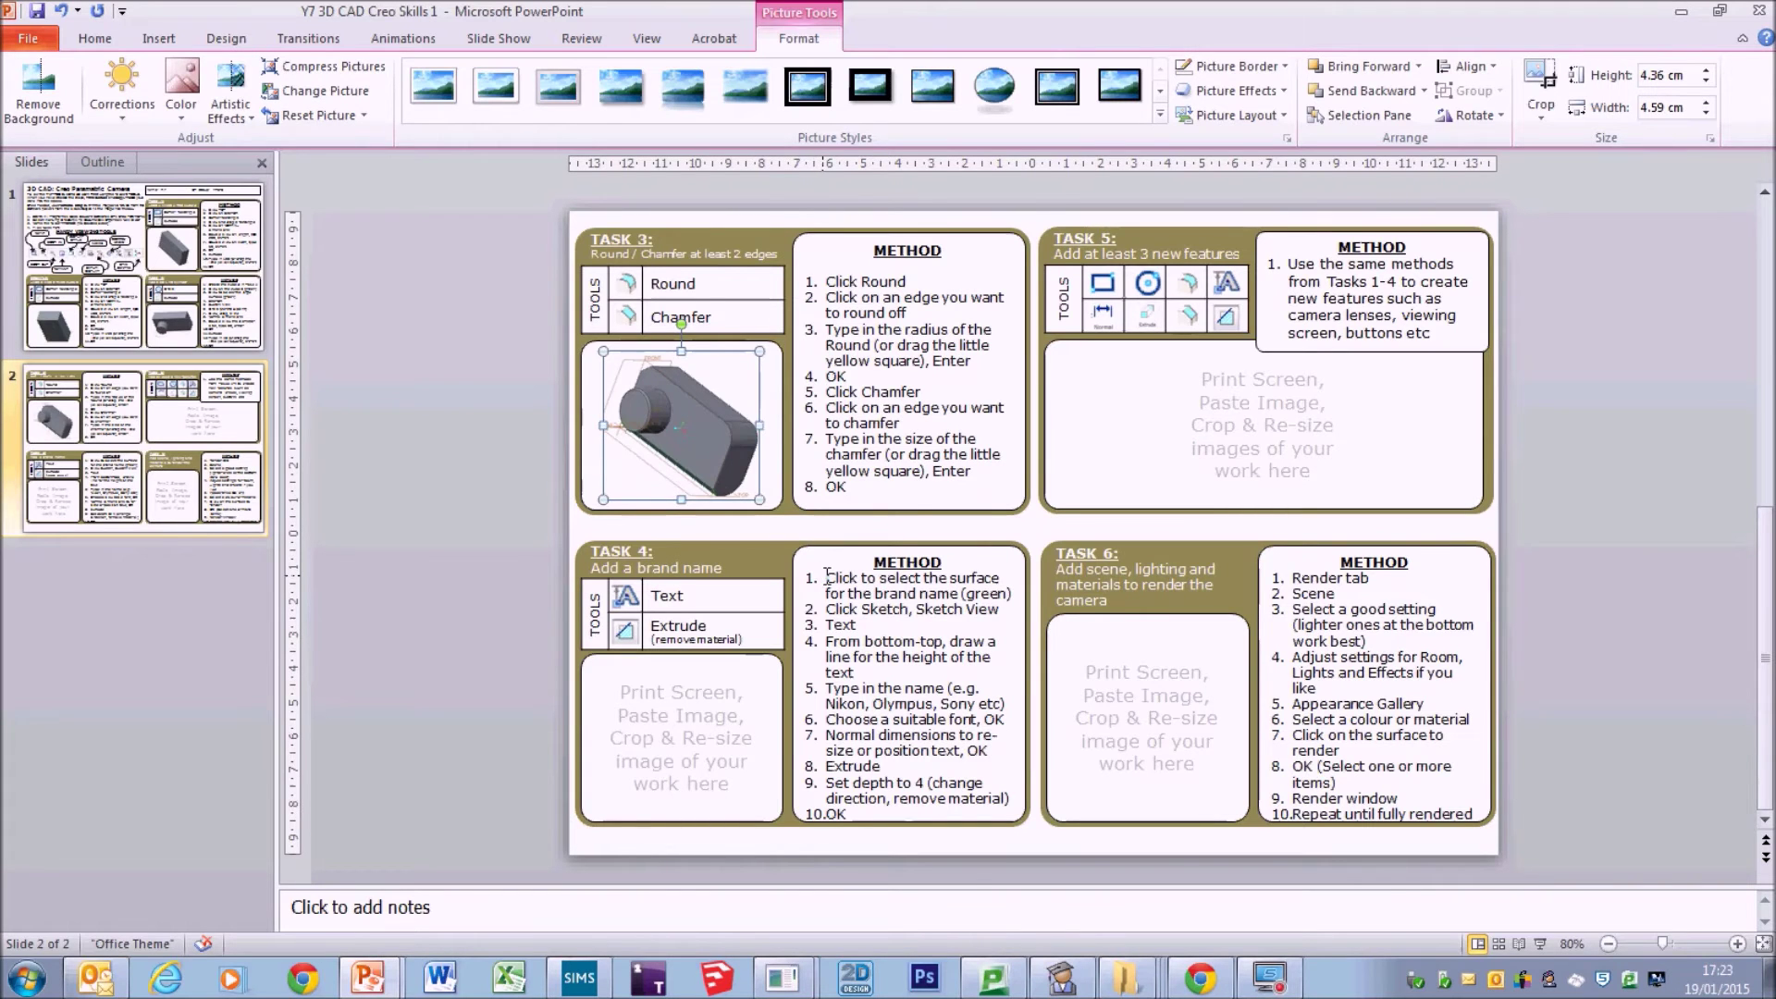
{"action": "mouse_move", "coordinate": [826, 575]}
{"action": "left_mouse_down"}
{"action": "mouse_move", "coordinate": [952, 580]}
{"action": "mouse_move", "coordinate": [1004, 610]}
{"action": "mouse_move", "coordinate": [958, 596]}
{"action": "mouse_move", "coordinate": [998, 593]}
{"action": "mouse_move", "coordinate": [865, 627]}
{"action": "mouse_move", "coordinate": [902, 640]}
{"action": "mouse_move", "coordinate": [871, 625]}
{"action": "left_mouse_up"}
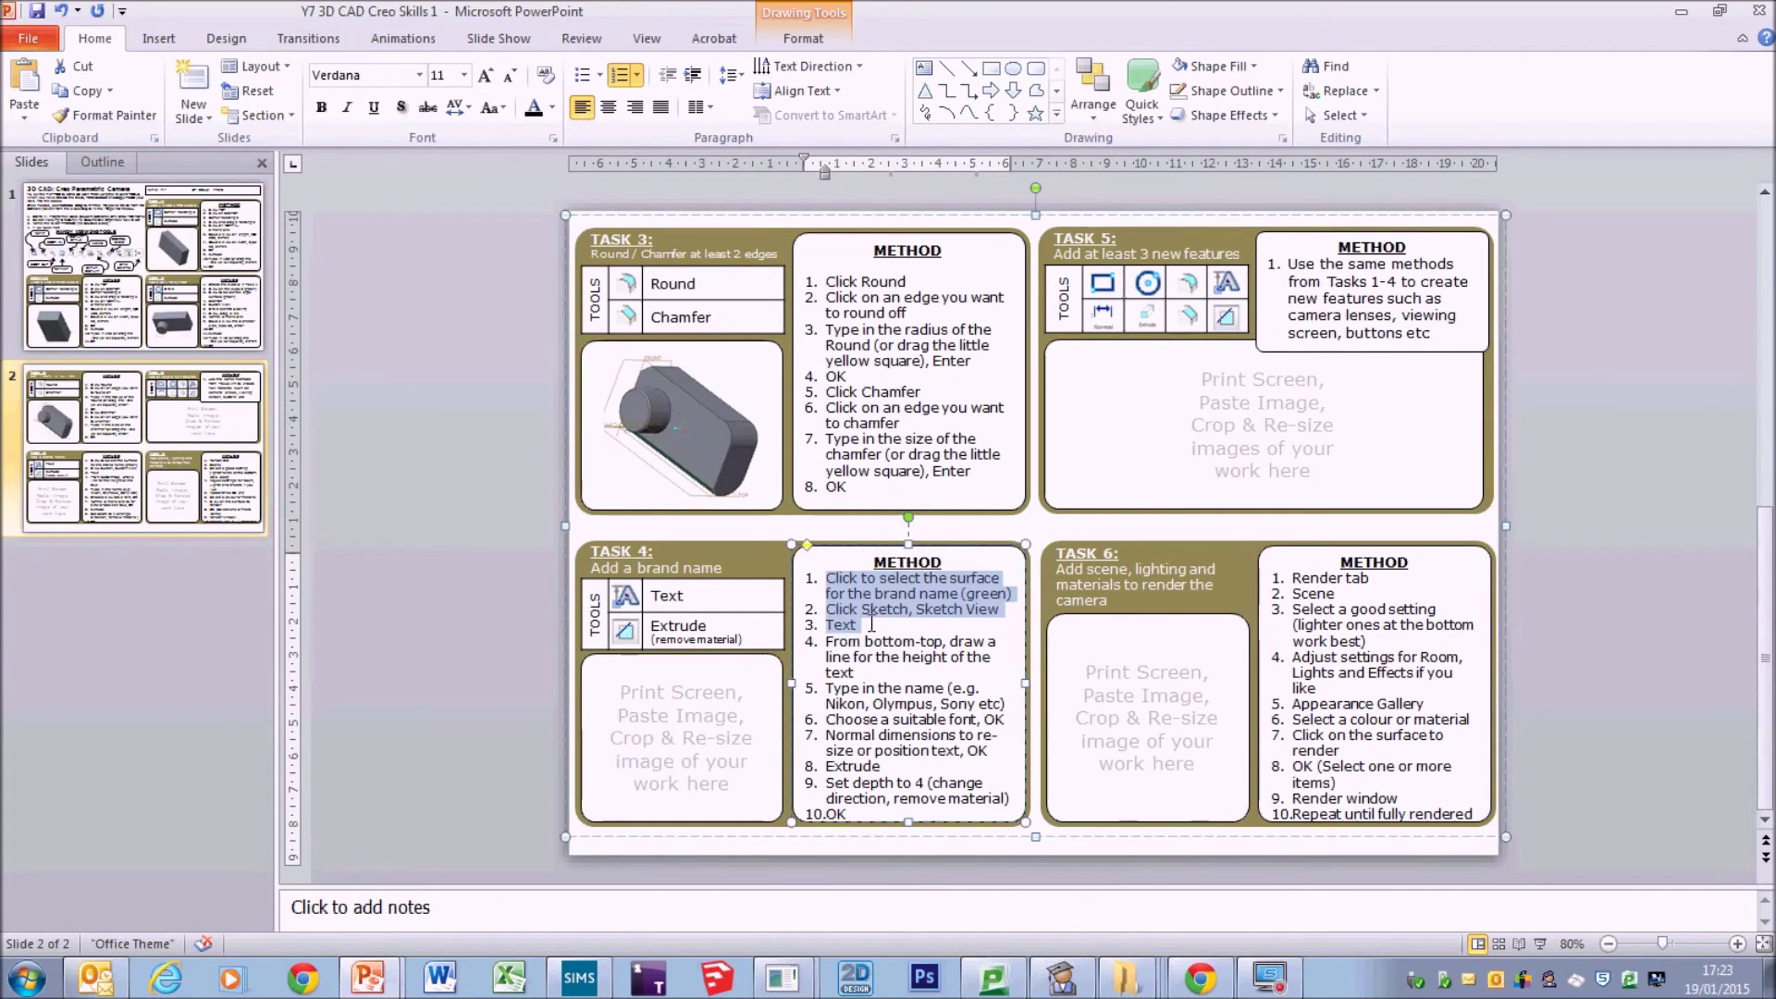
Switch to Creo and start a sketch on the camera's front face, viewed straight on in sketch view.
{"action": "left_click", "coordinate": [782, 978]}
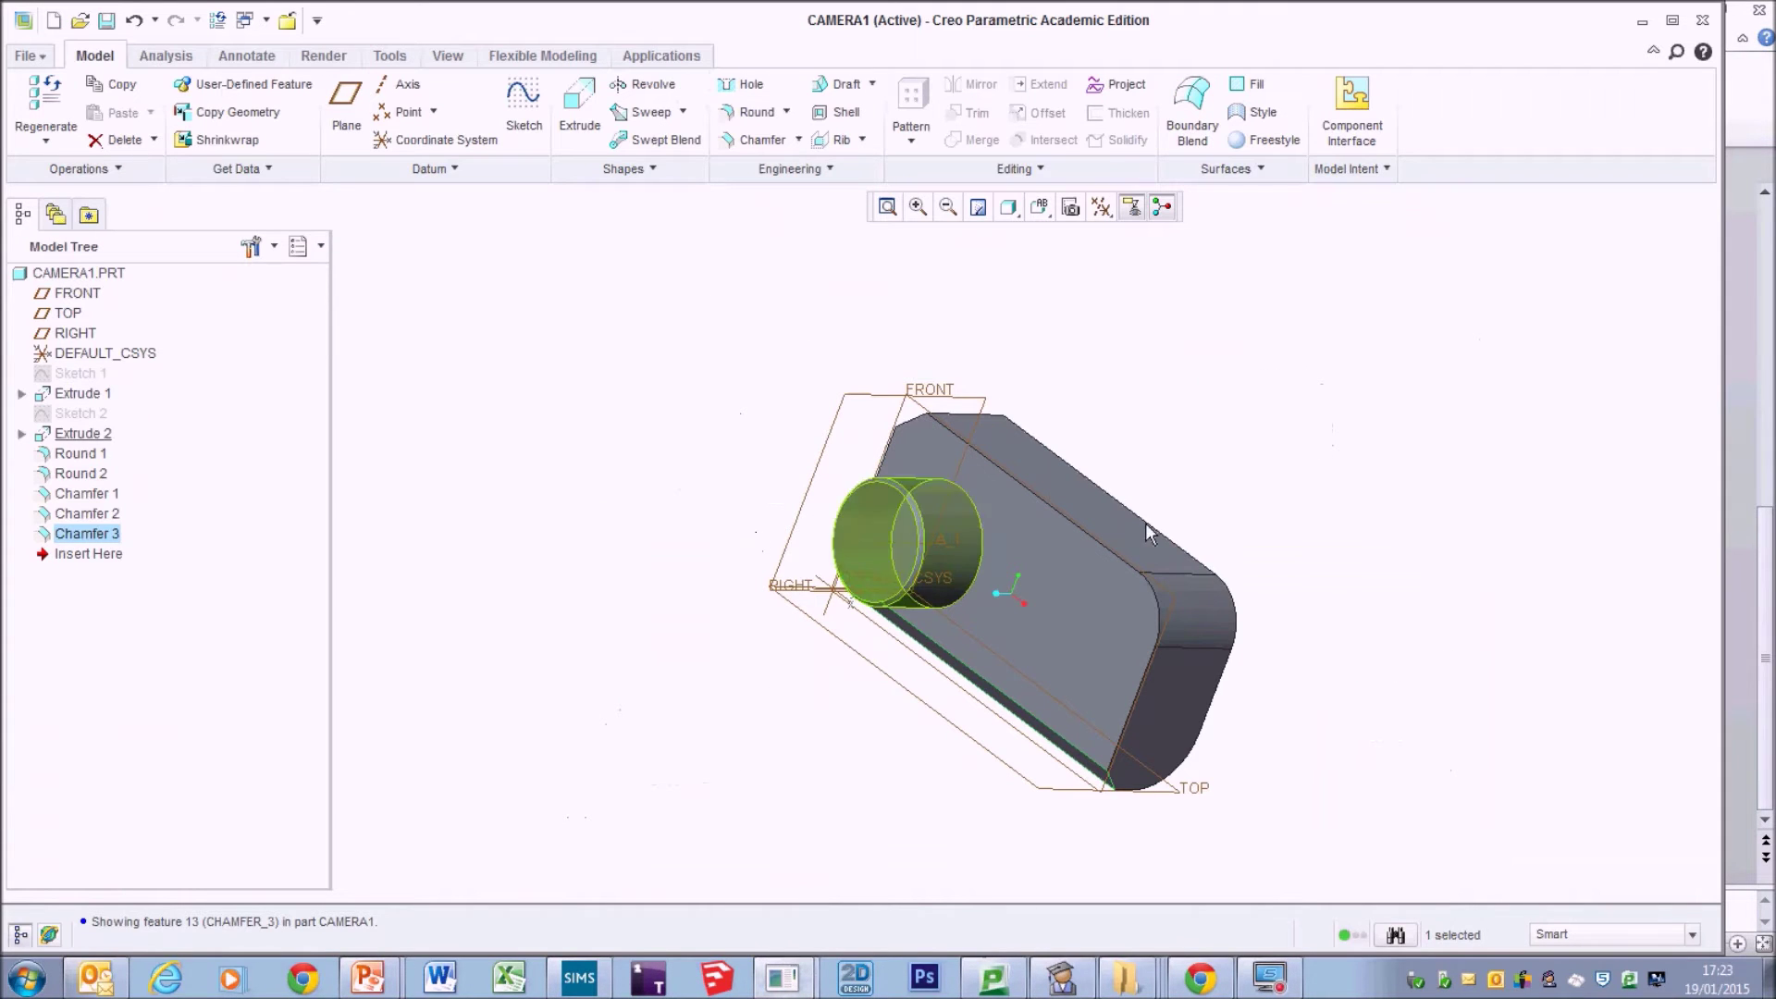
{"action": "left_click", "coordinate": [1095, 588]}
{"action": "mouse_move", "coordinate": [1197, 611]}
{"action": "middle_mouse_down"}
{"action": "mouse_move", "coordinate": [1439, 539]}
{"action": "mouse_move", "coordinate": [1419, 595]}
{"action": "mouse_move", "coordinate": [1416, 564]}
{"action": "mouse_move", "coordinate": [1397, 571]}
{"action": "middle_mouse_up"}
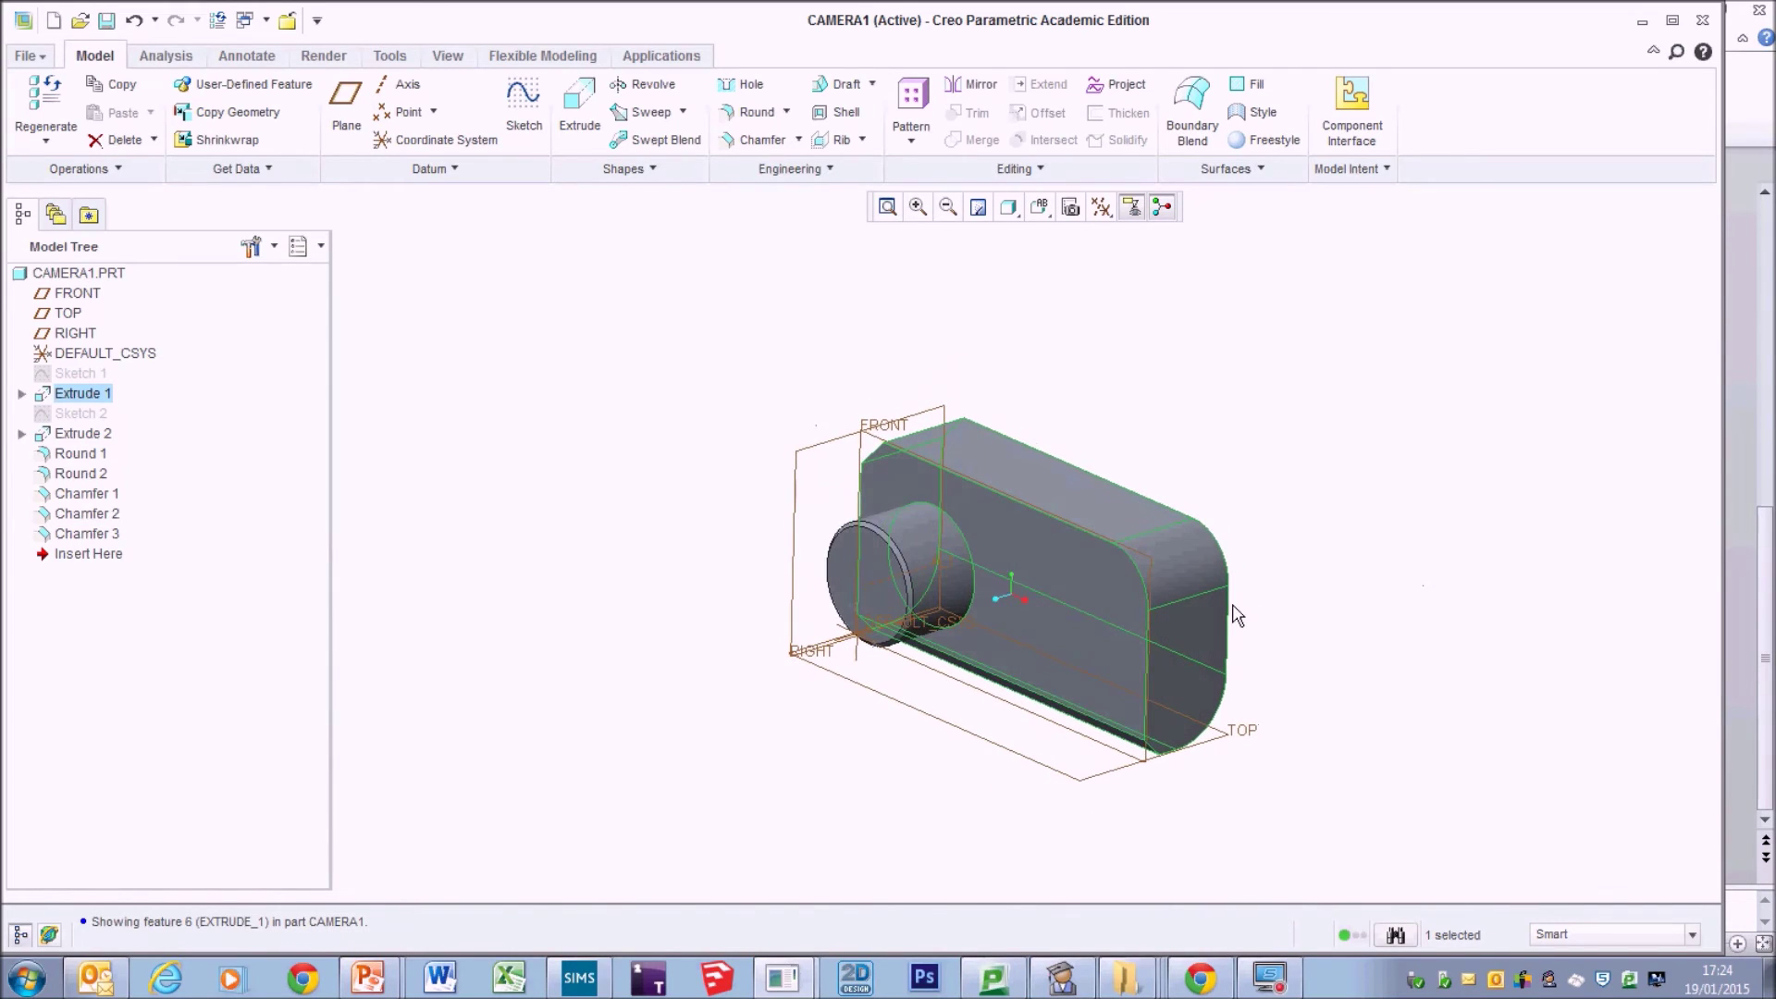
{"action": "left_click", "coordinate": [1133, 675]}
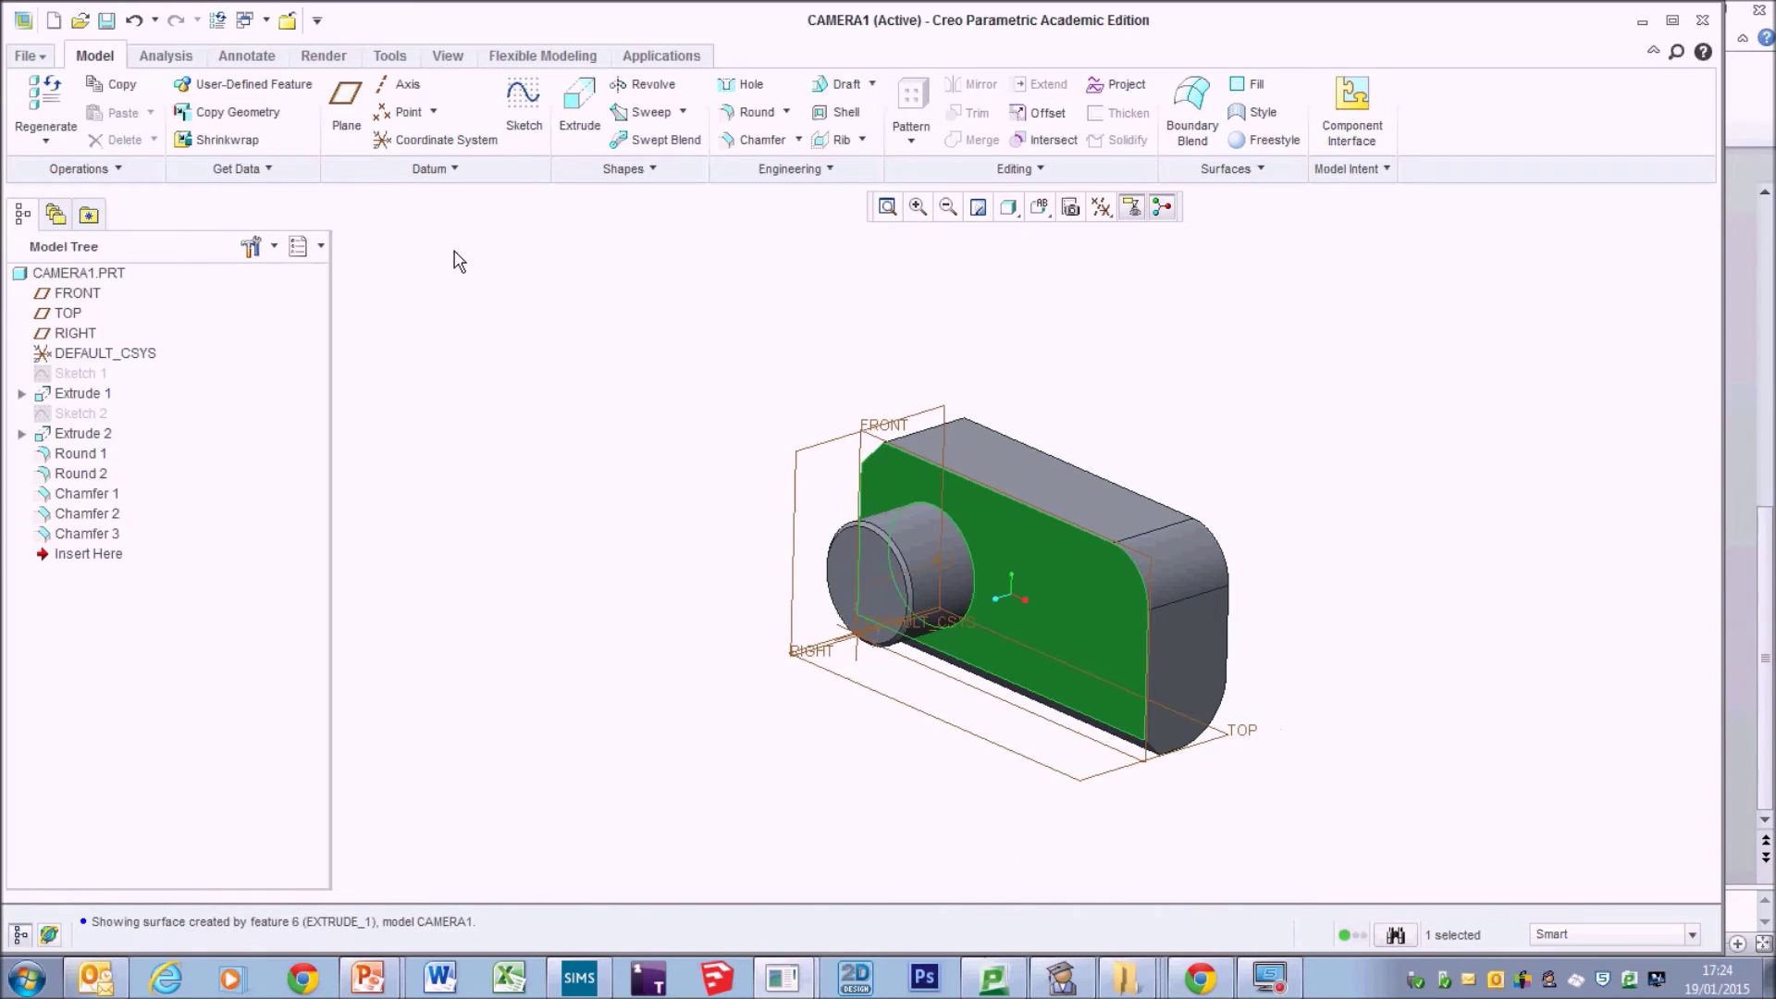
{"action": "left_click", "coordinate": [520, 123]}
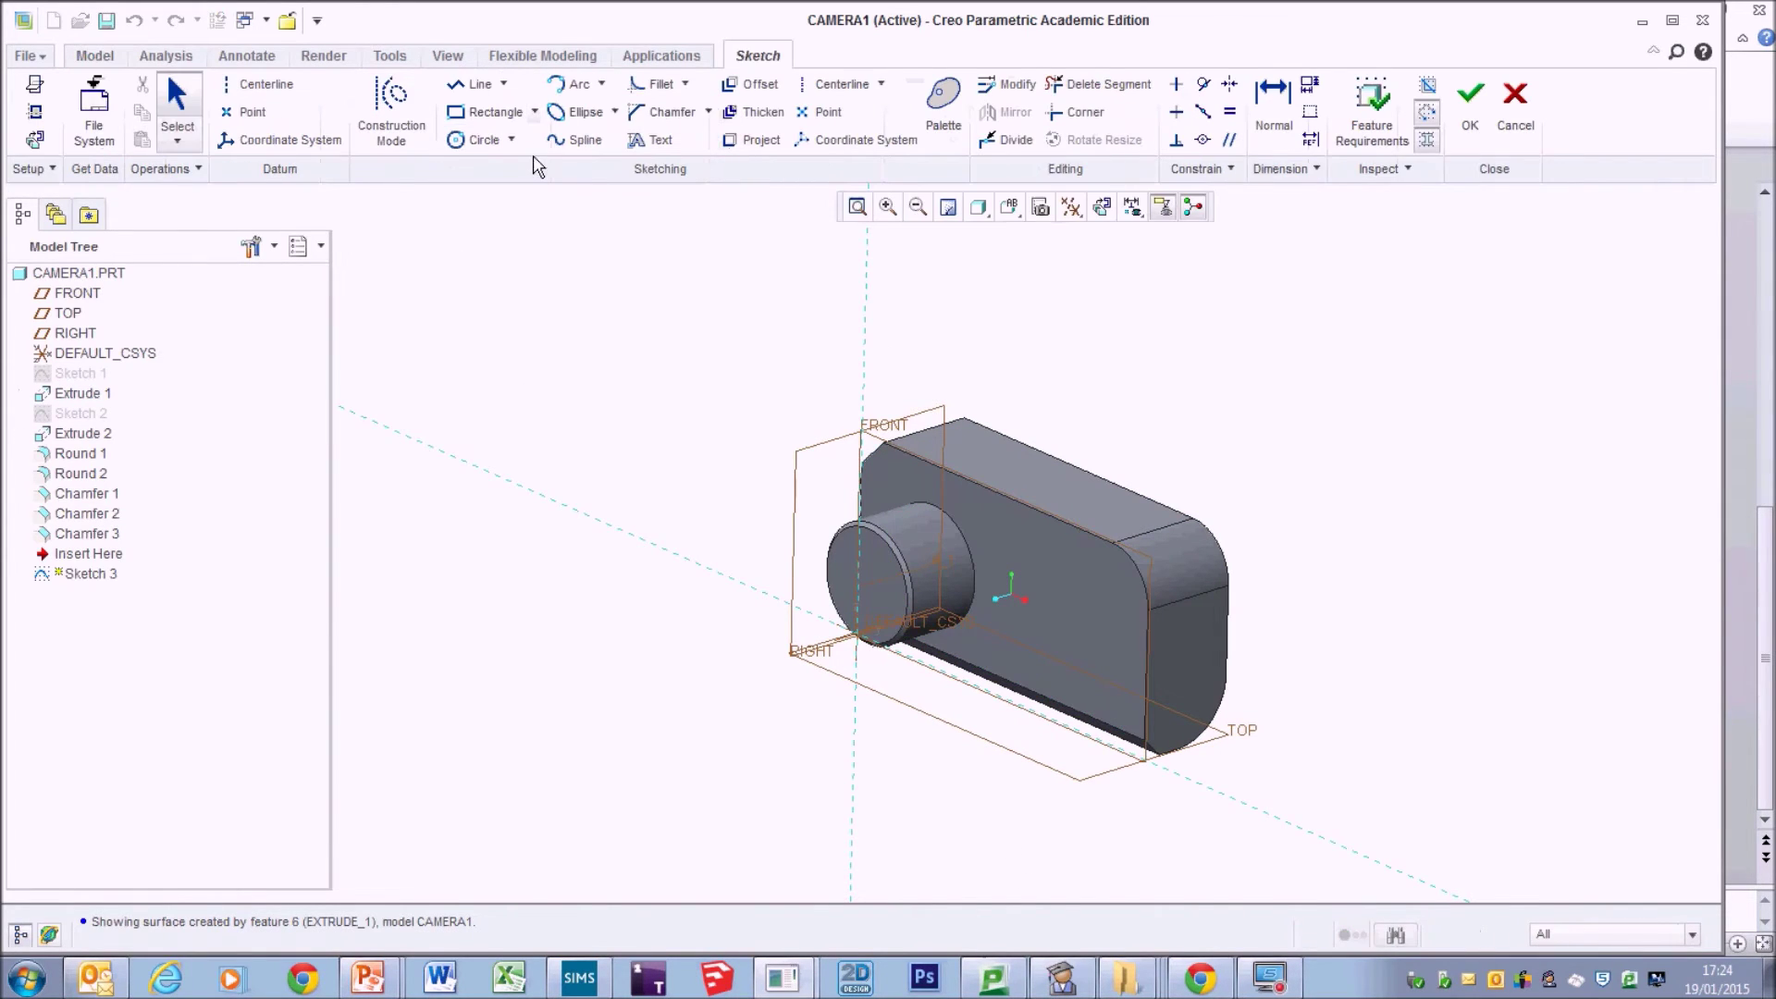
{"action": "left_click", "coordinate": [1103, 209]}
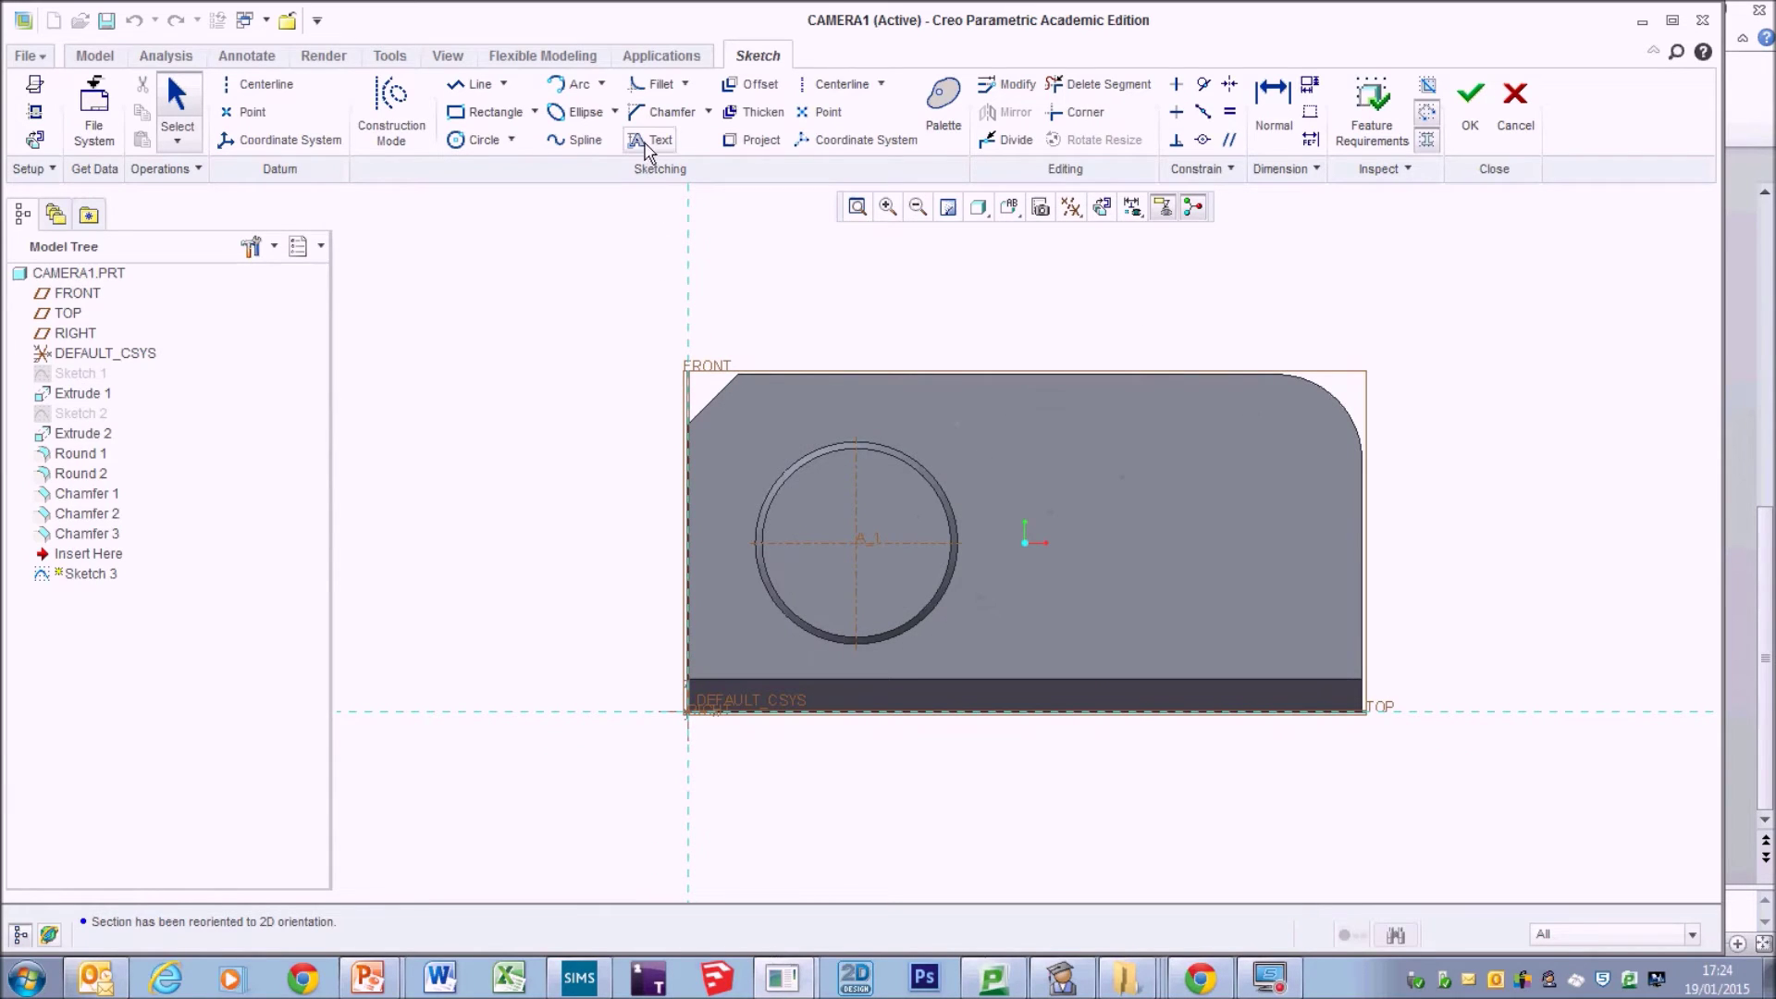
Add sketch text OLYMPUS on the camera's front face beside the lens, using a short vertical line for its height.
{"action": "left_click", "coordinate": [647, 140]}
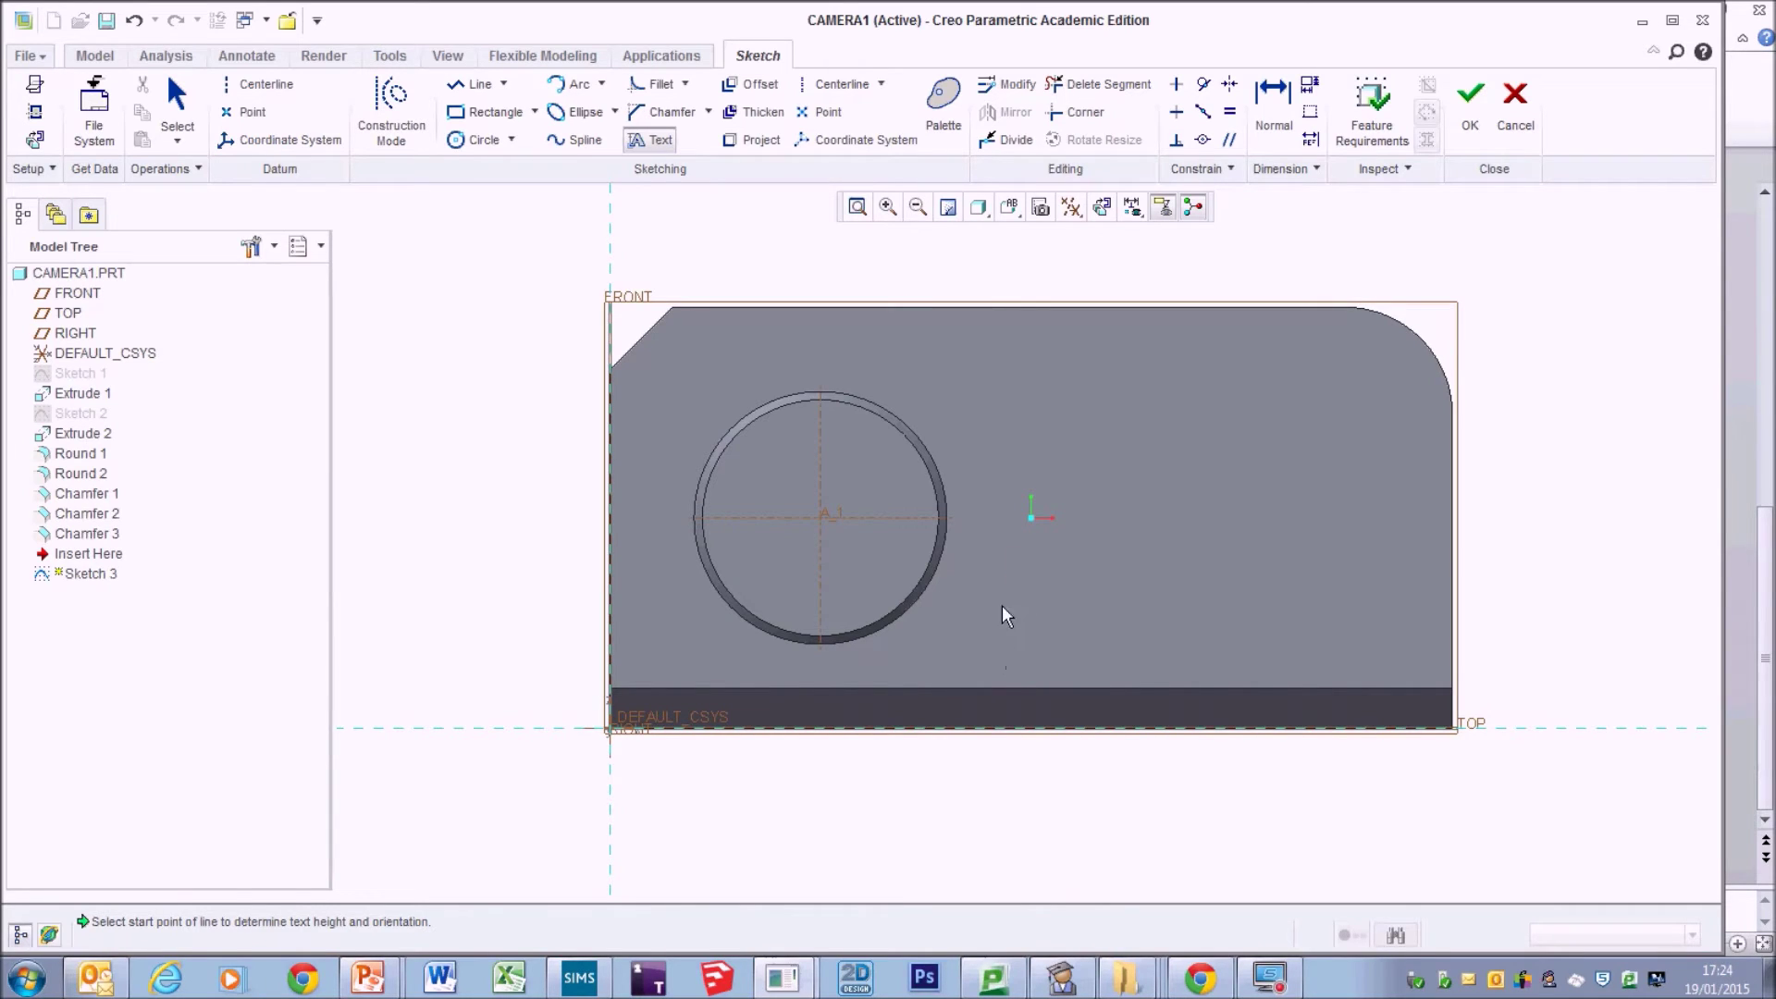
{"action": "left_click", "coordinate": [1010, 659]}
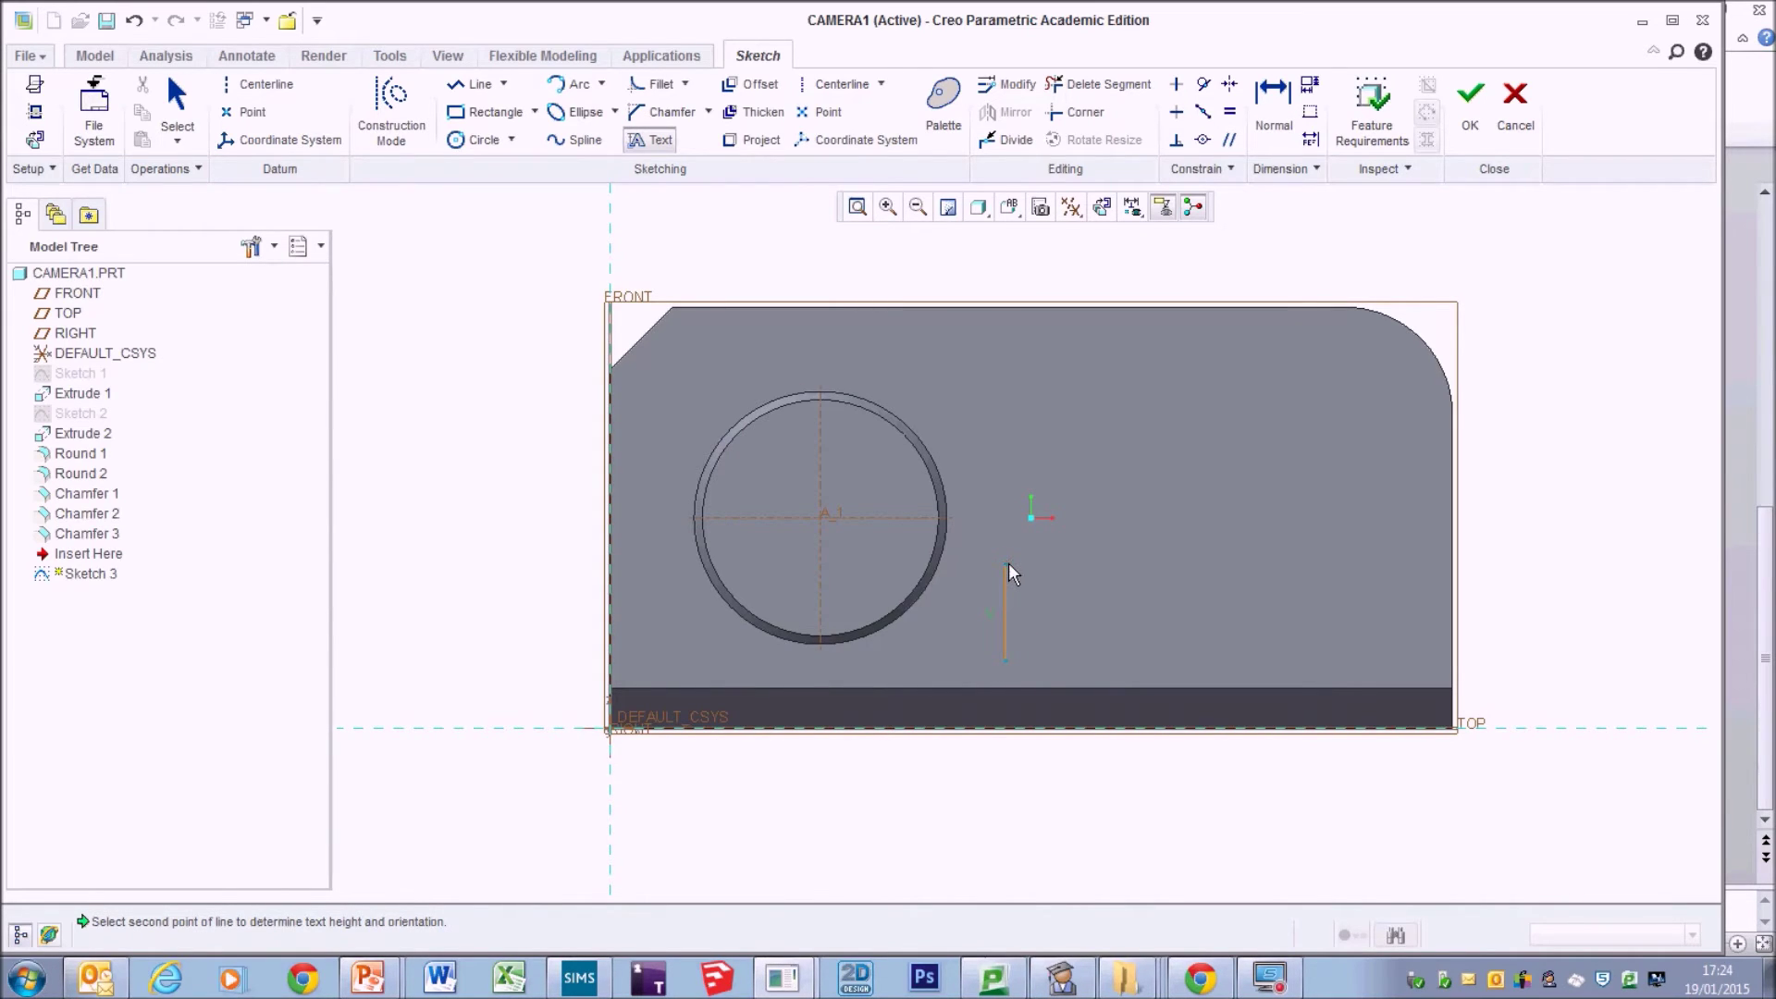
{"action": "left_click", "coordinate": [1033, 650]}
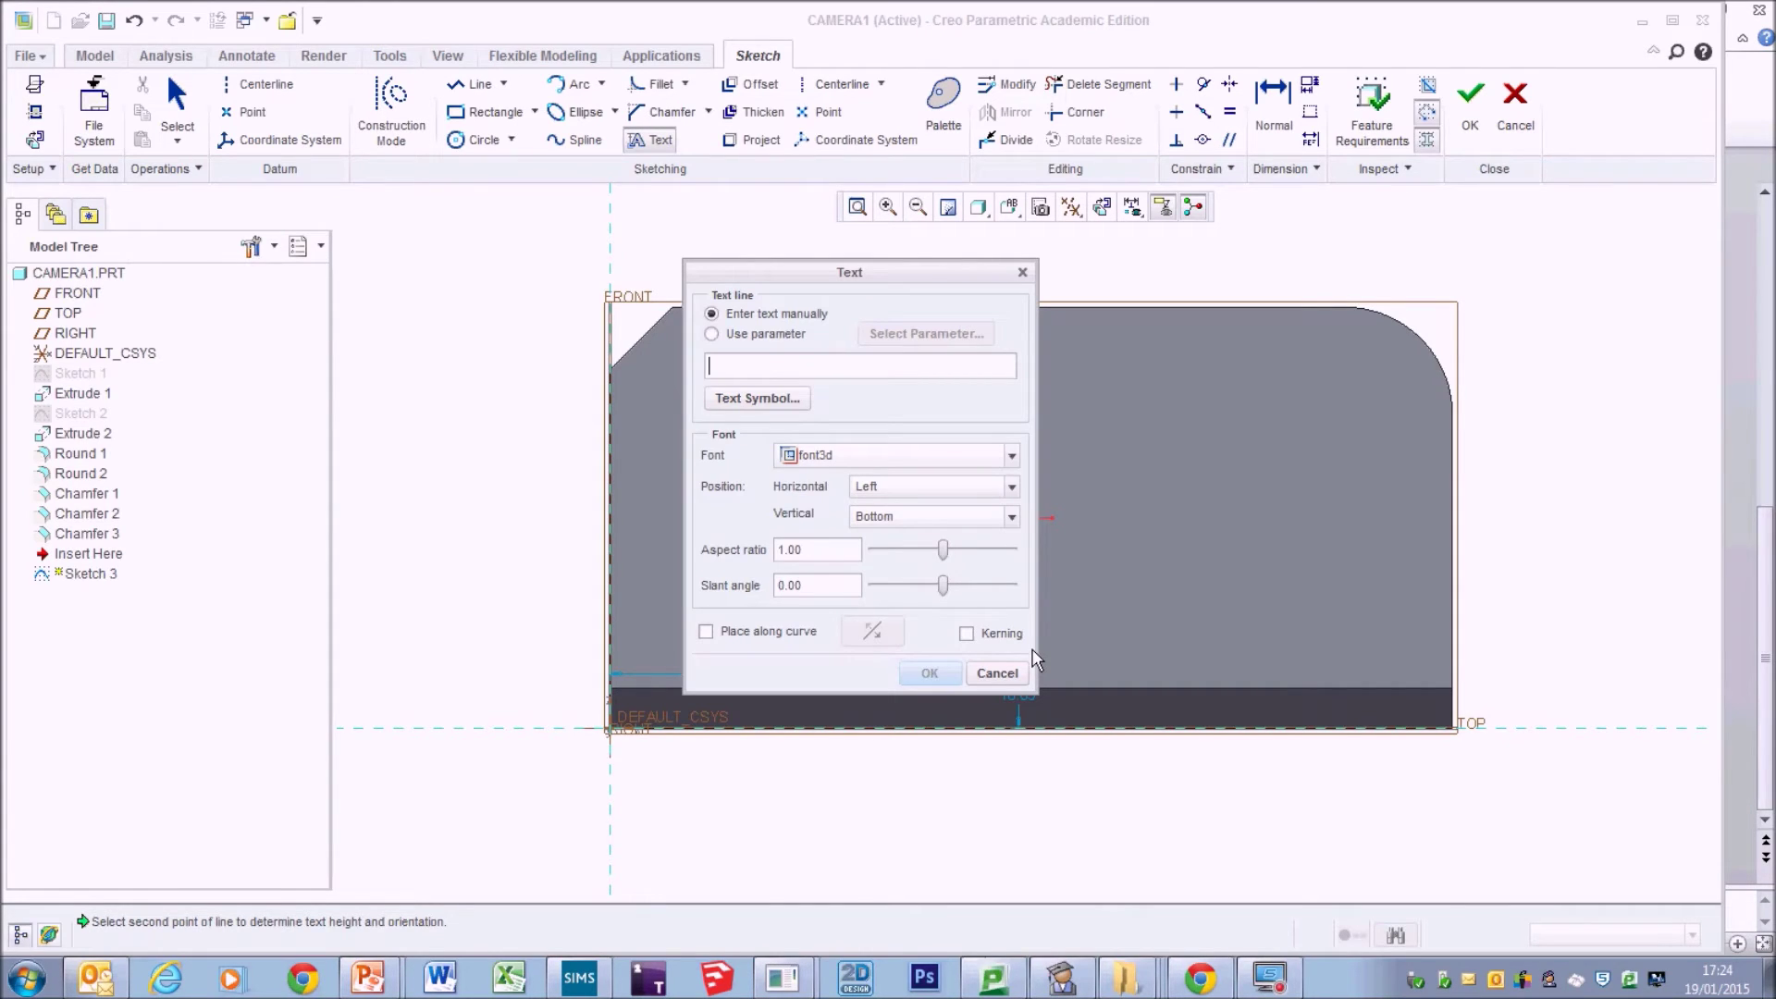
{"action": "type", "text": "OLYMPUS"}
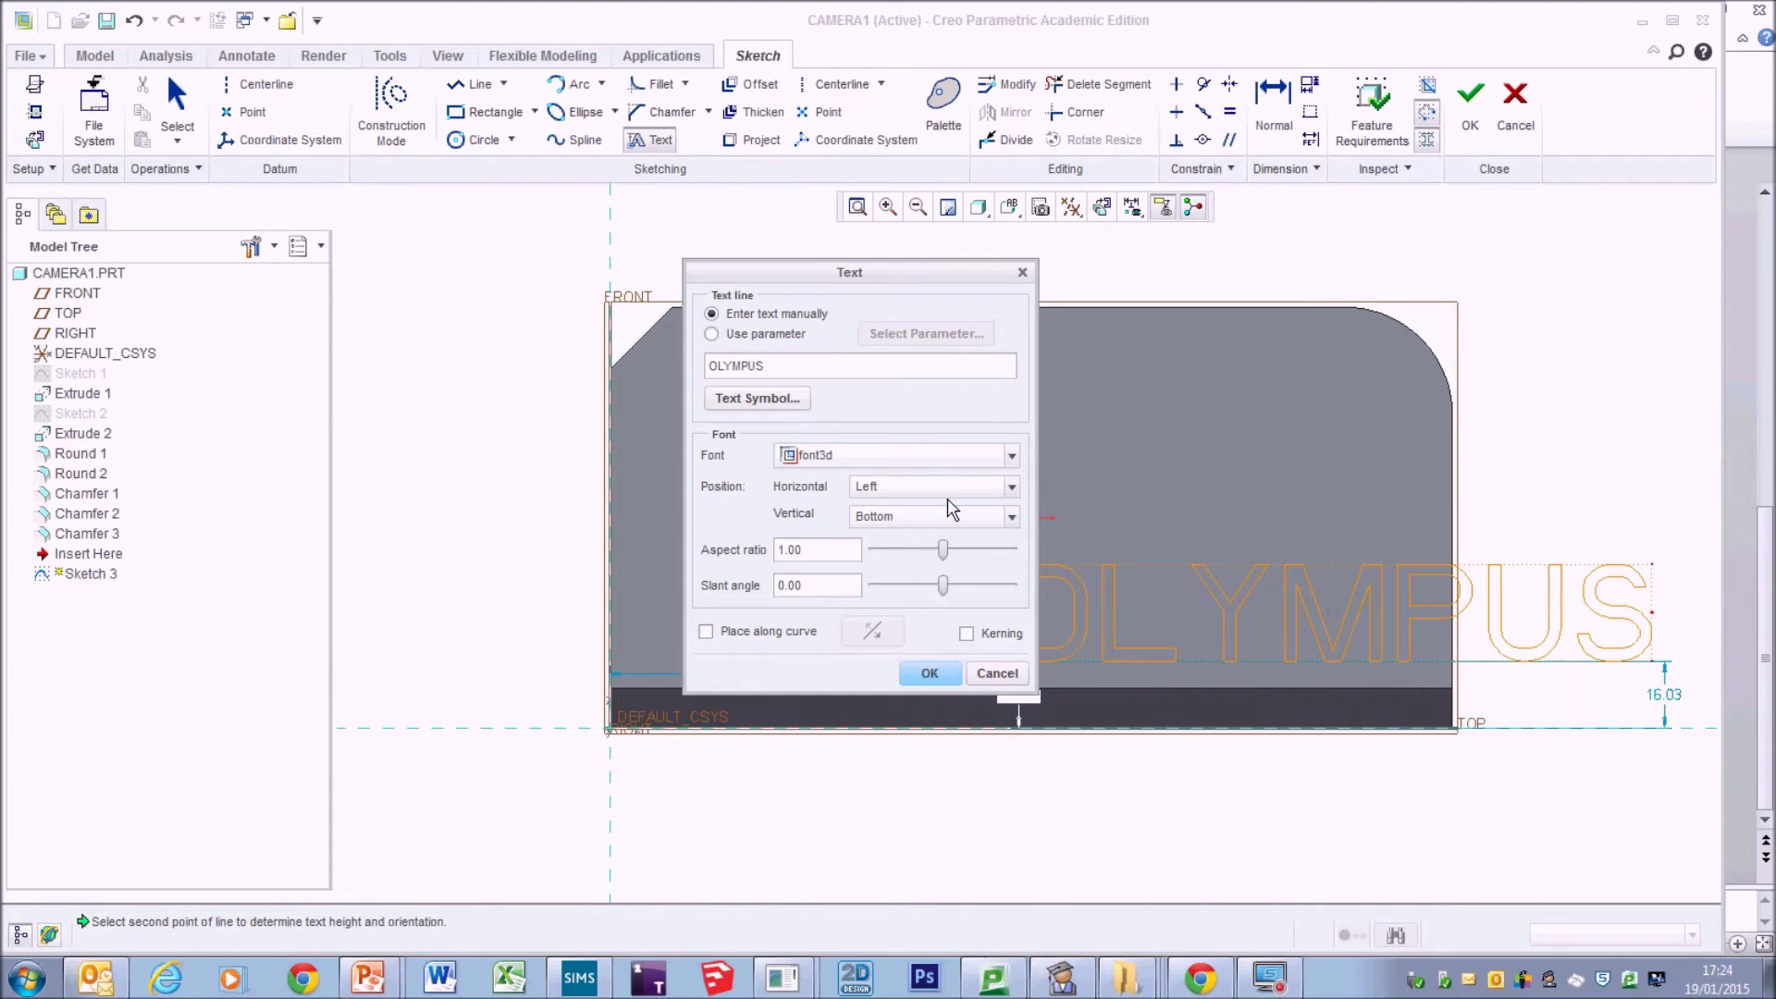
Set the text font to Courier New Bold with aspect ratio 0.39 and slant angle 14, and finish the sketch.
{"action": "left_click", "coordinate": [1014, 462]}
{"action": "scroll", "coordinate": [1009, 518], "scroll_direction": "down", "scroll_amount": 3}
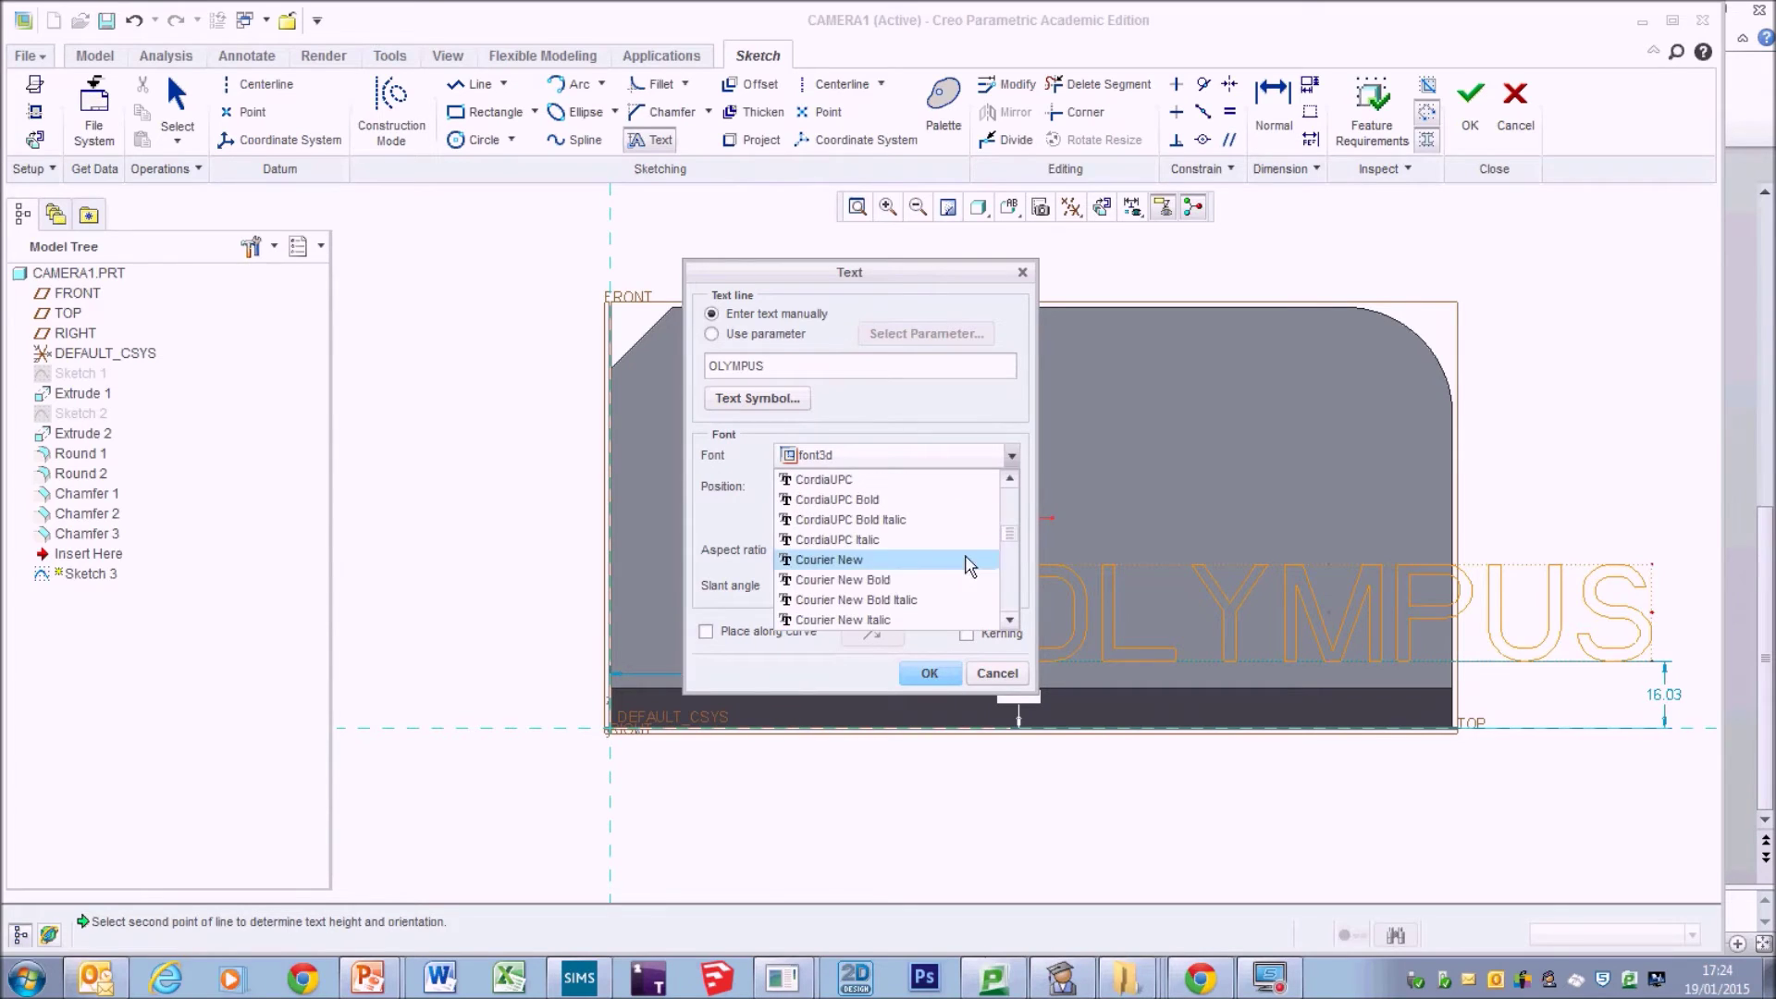
{"action": "left_click", "coordinate": [923, 579]}
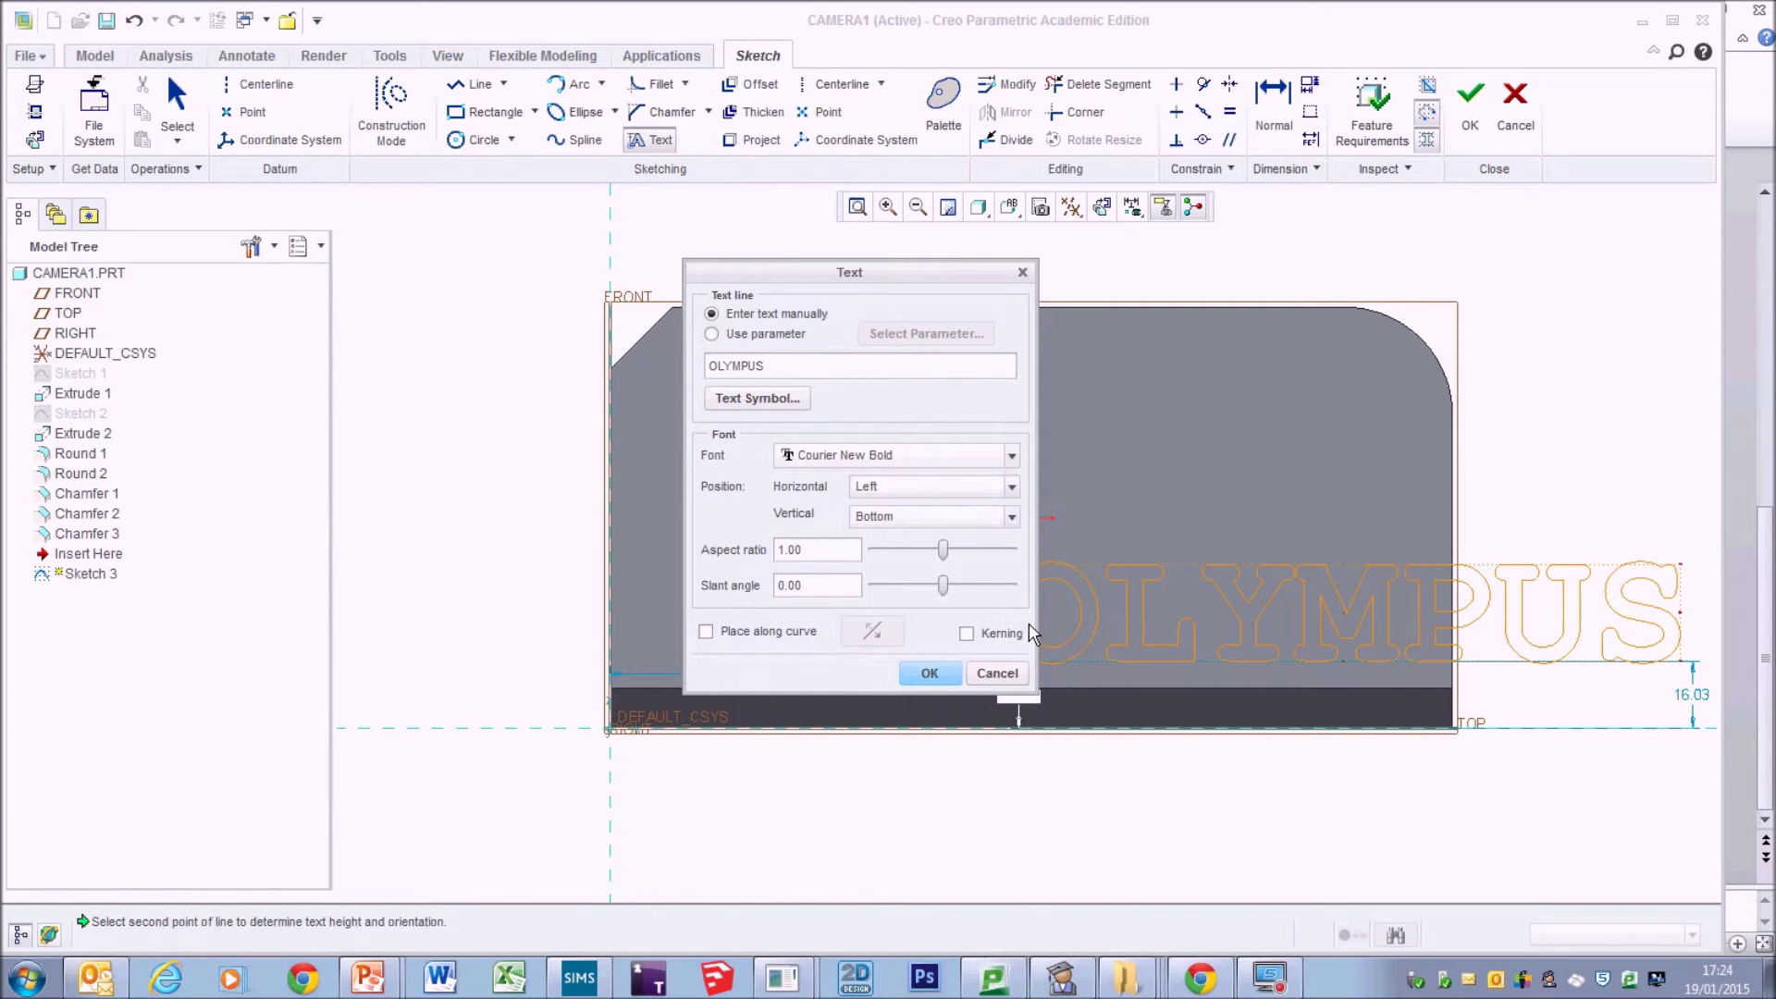
{"action": "left_click_drag", "start_coordinate": [947, 555], "coordinate": [962, 588]}
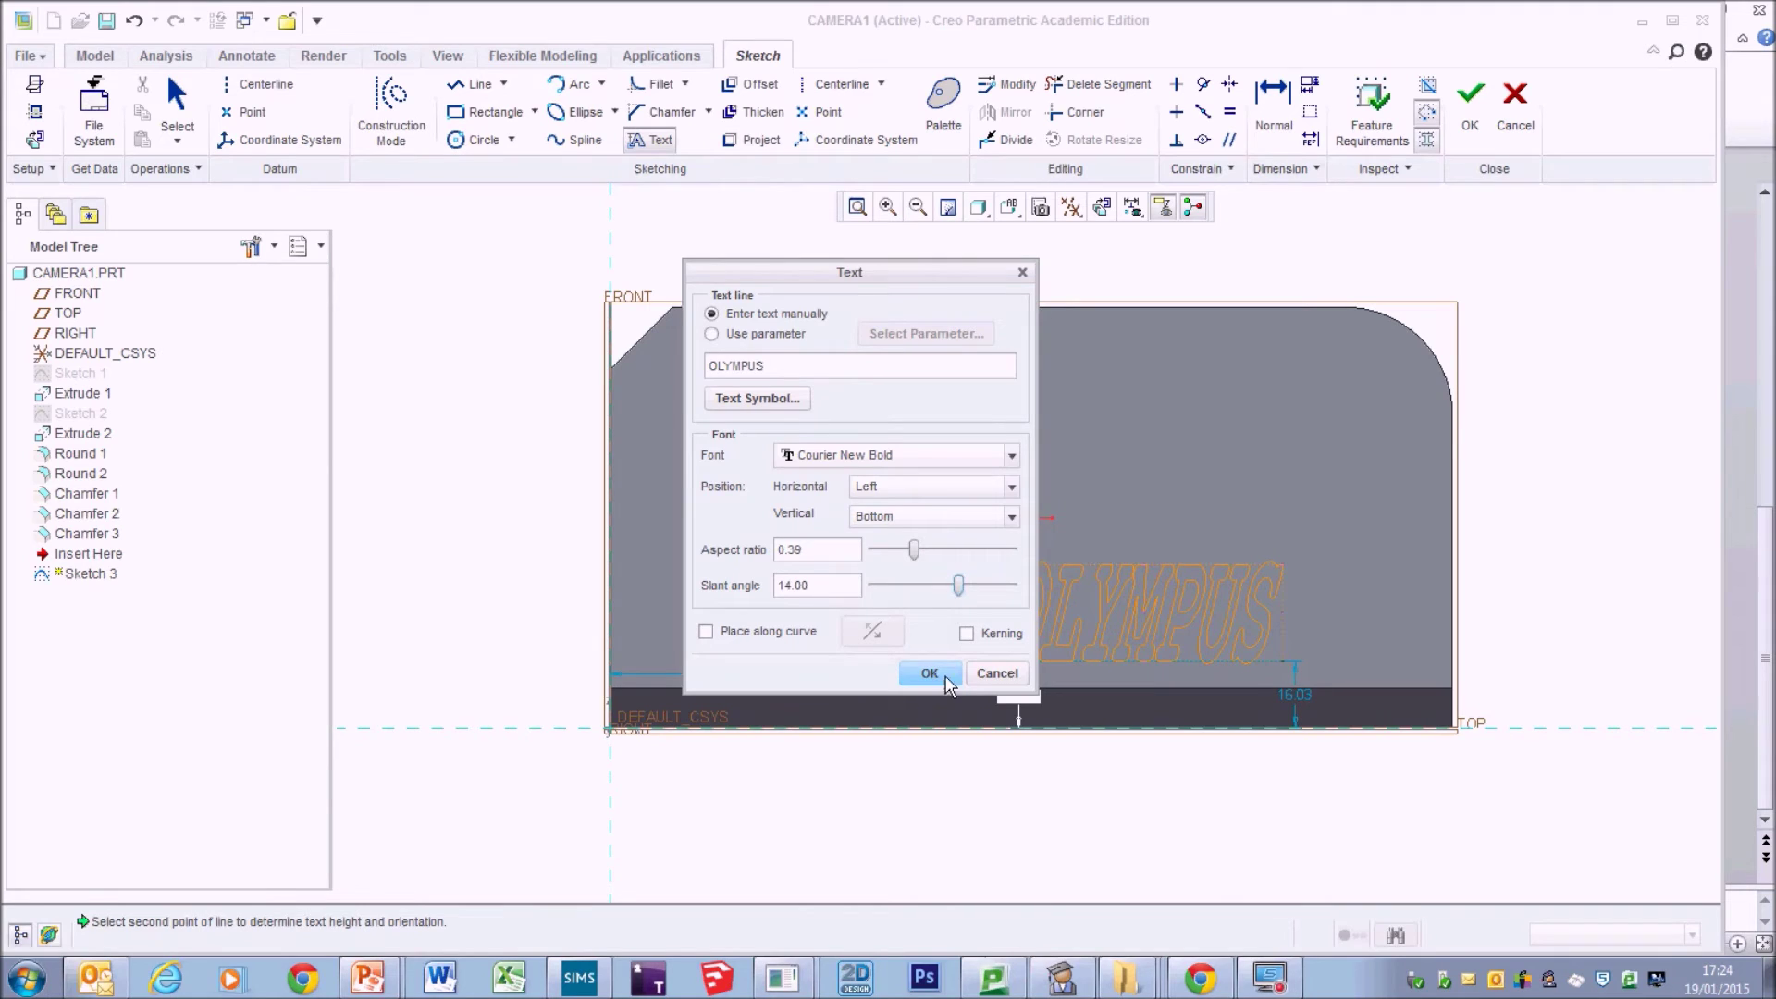
{"action": "left_click", "coordinate": [930, 675]}
{"action": "scroll", "coordinate": [1133, 618], "scroll_direction": "up", "scroll_amount": 4}
{"action": "scroll", "coordinate": [1310, 519], "scroll_direction": "down", "scroll_amount": 3}
{"action": "middle_click_drag", "start_coordinate": [1463, 488], "coordinate": [1406, 533]}
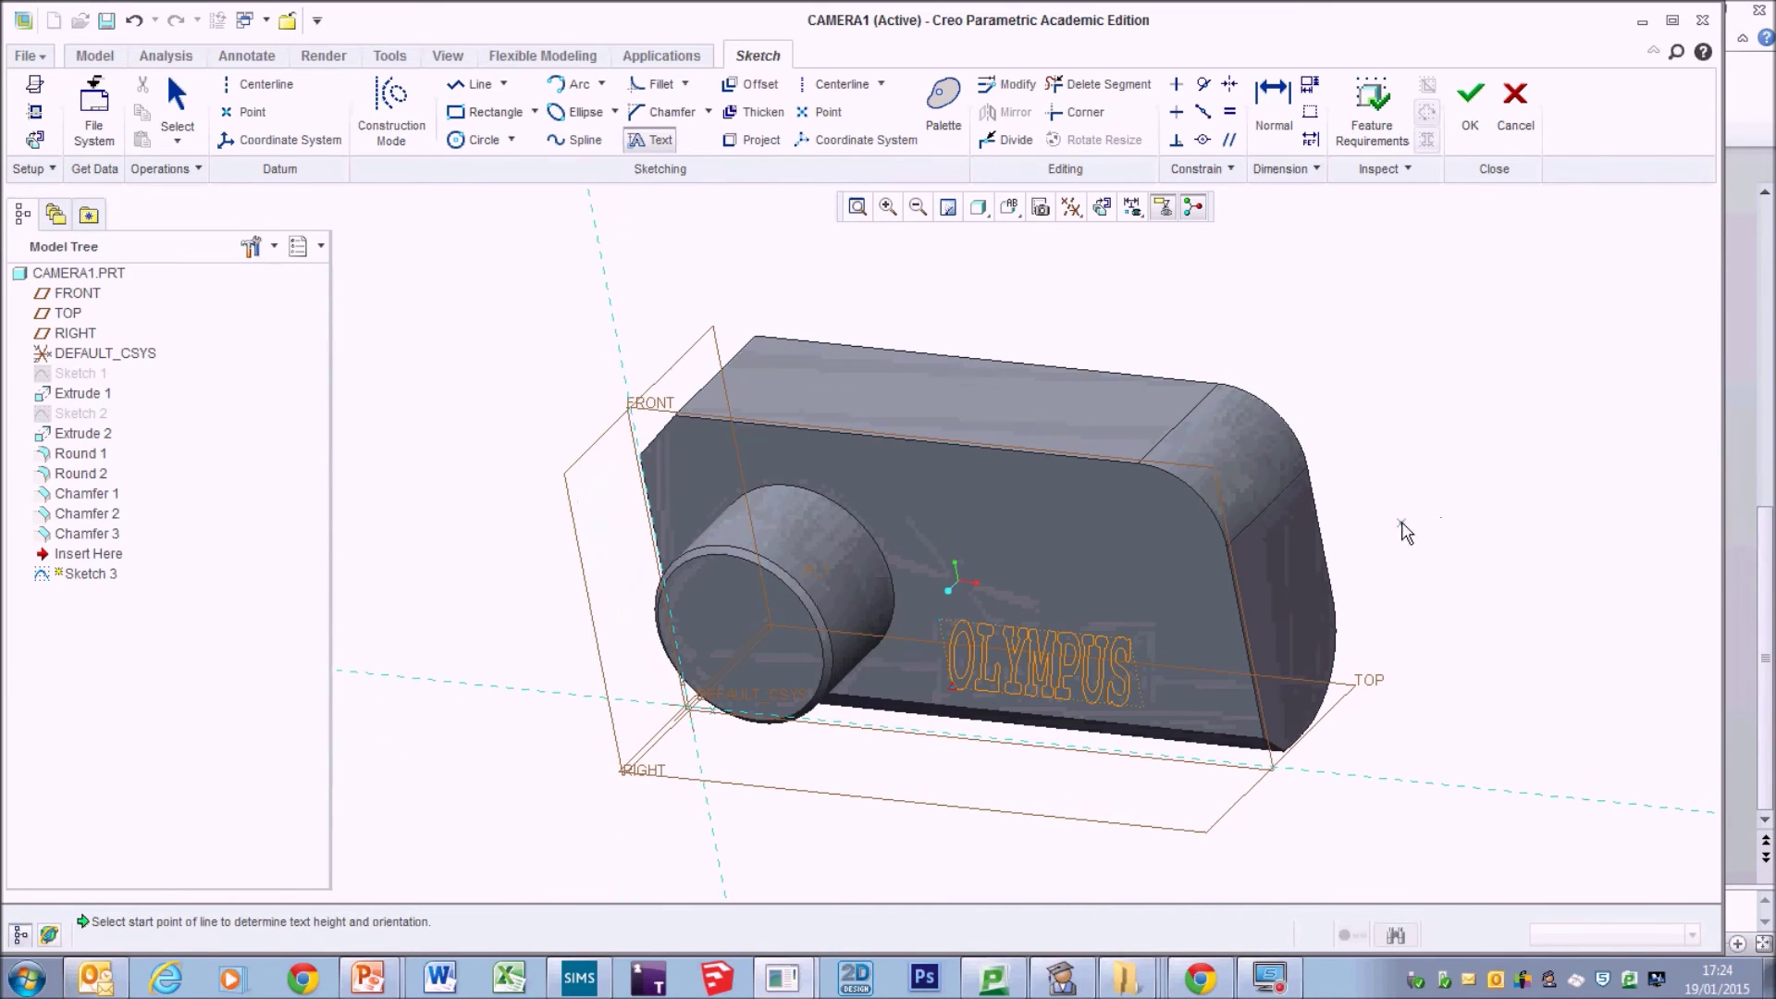
{"action": "left_click", "coordinate": [1469, 101]}
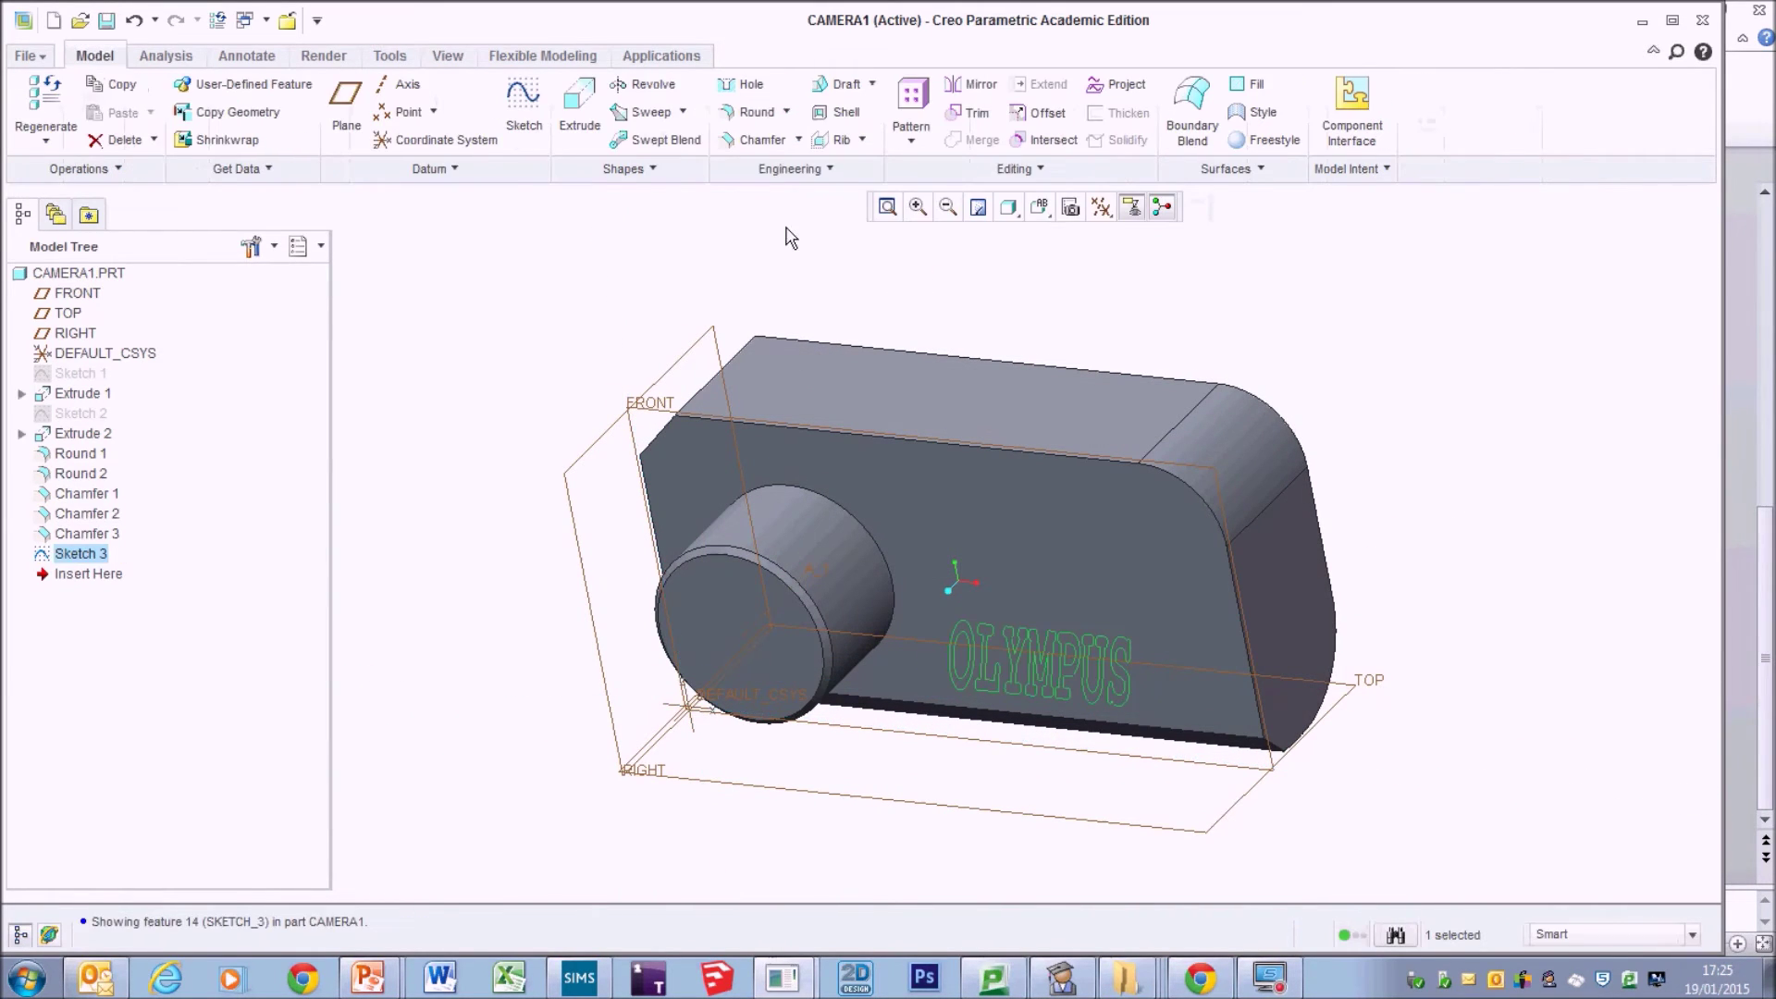
Extrude the OLYMPUS text as a cut 1.50 deep into the camera's front face.
{"action": "left_click", "coordinate": [575, 109]}
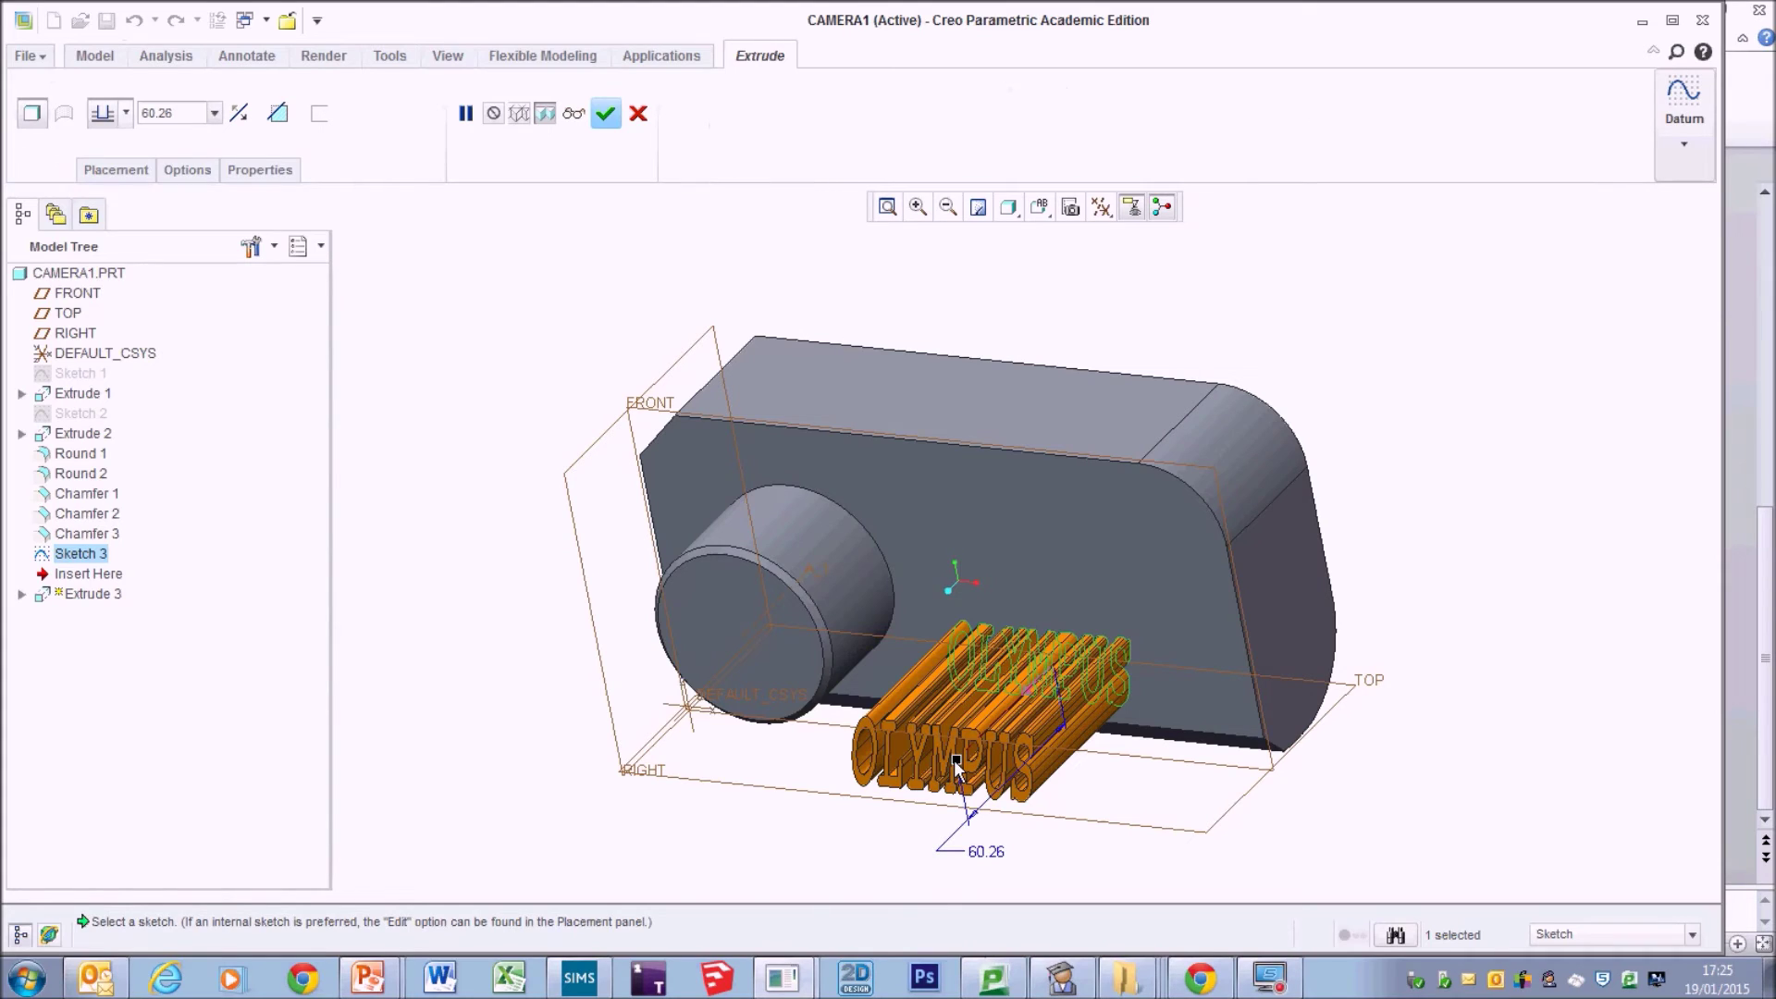
{"action": "left_click_drag", "start_coordinate": [958, 764], "coordinate": [1027, 705]}
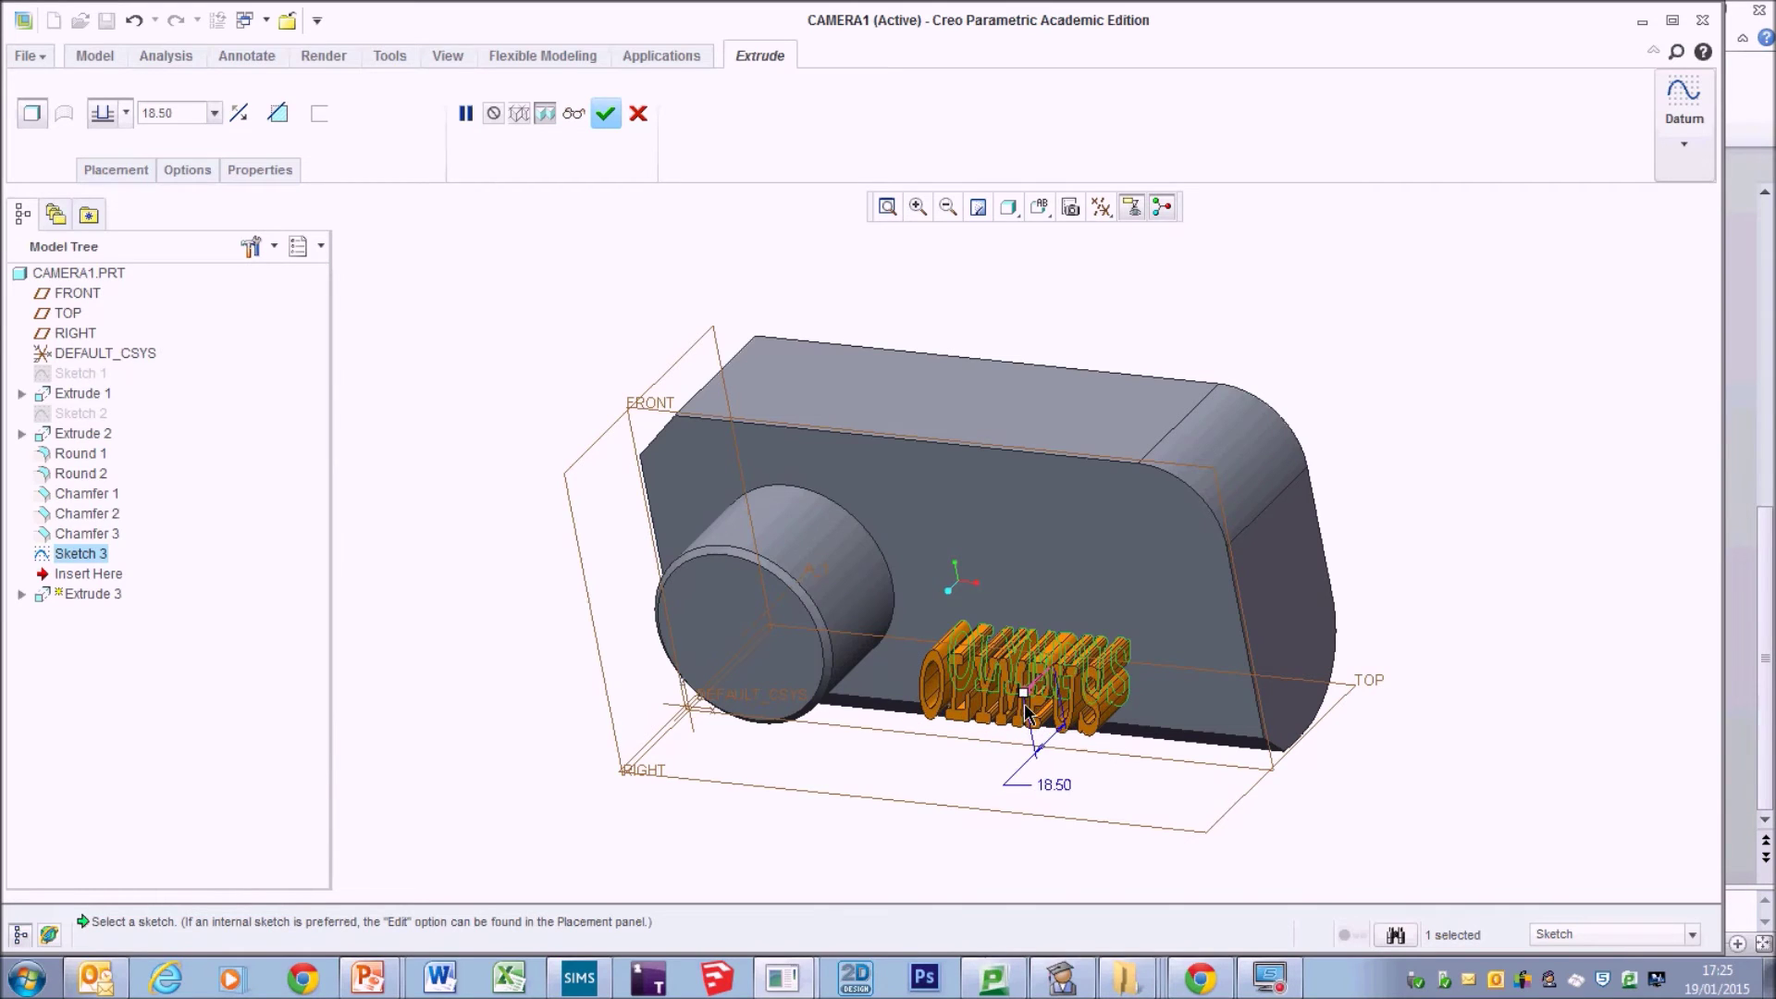
{"action": "scroll", "coordinate": [1025, 712], "scroll_direction": "up", "scroll_amount": 6}
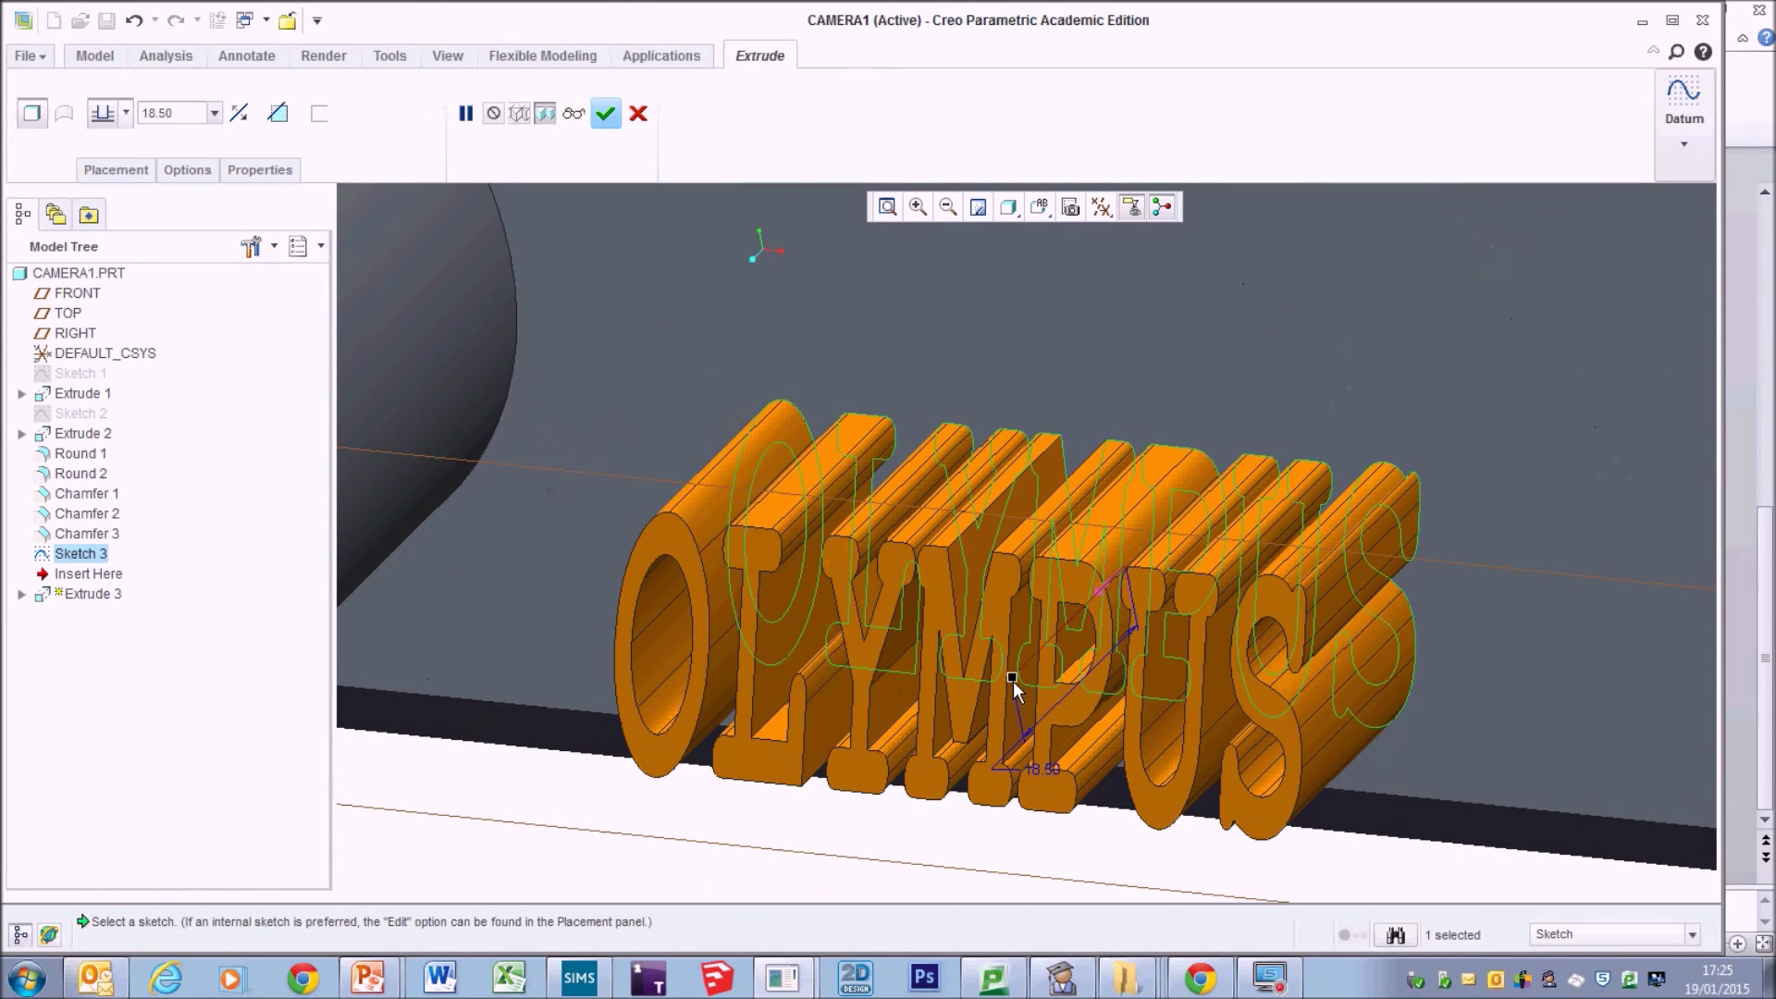
{"action": "left_click_drag", "start_coordinate": [1017, 677], "coordinate": [1134, 557]}
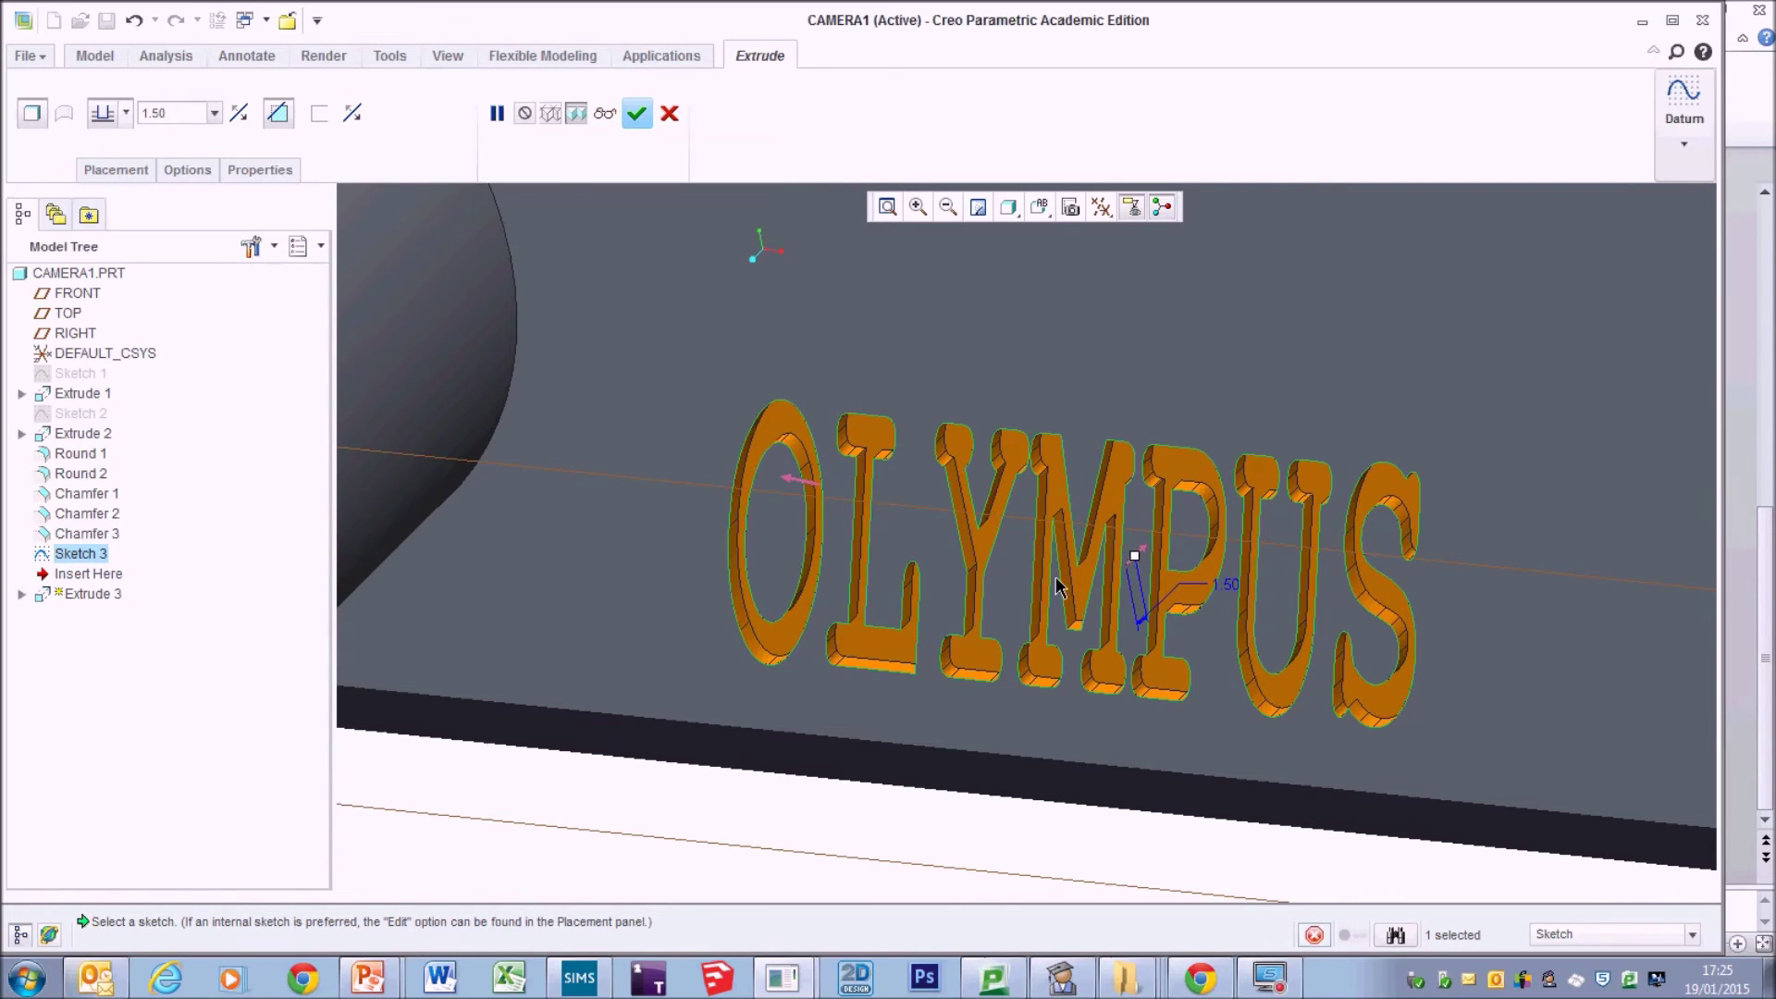
{"action": "scroll", "coordinate": [1122, 567], "scroll_direction": "up", "scroll_amount": 2}
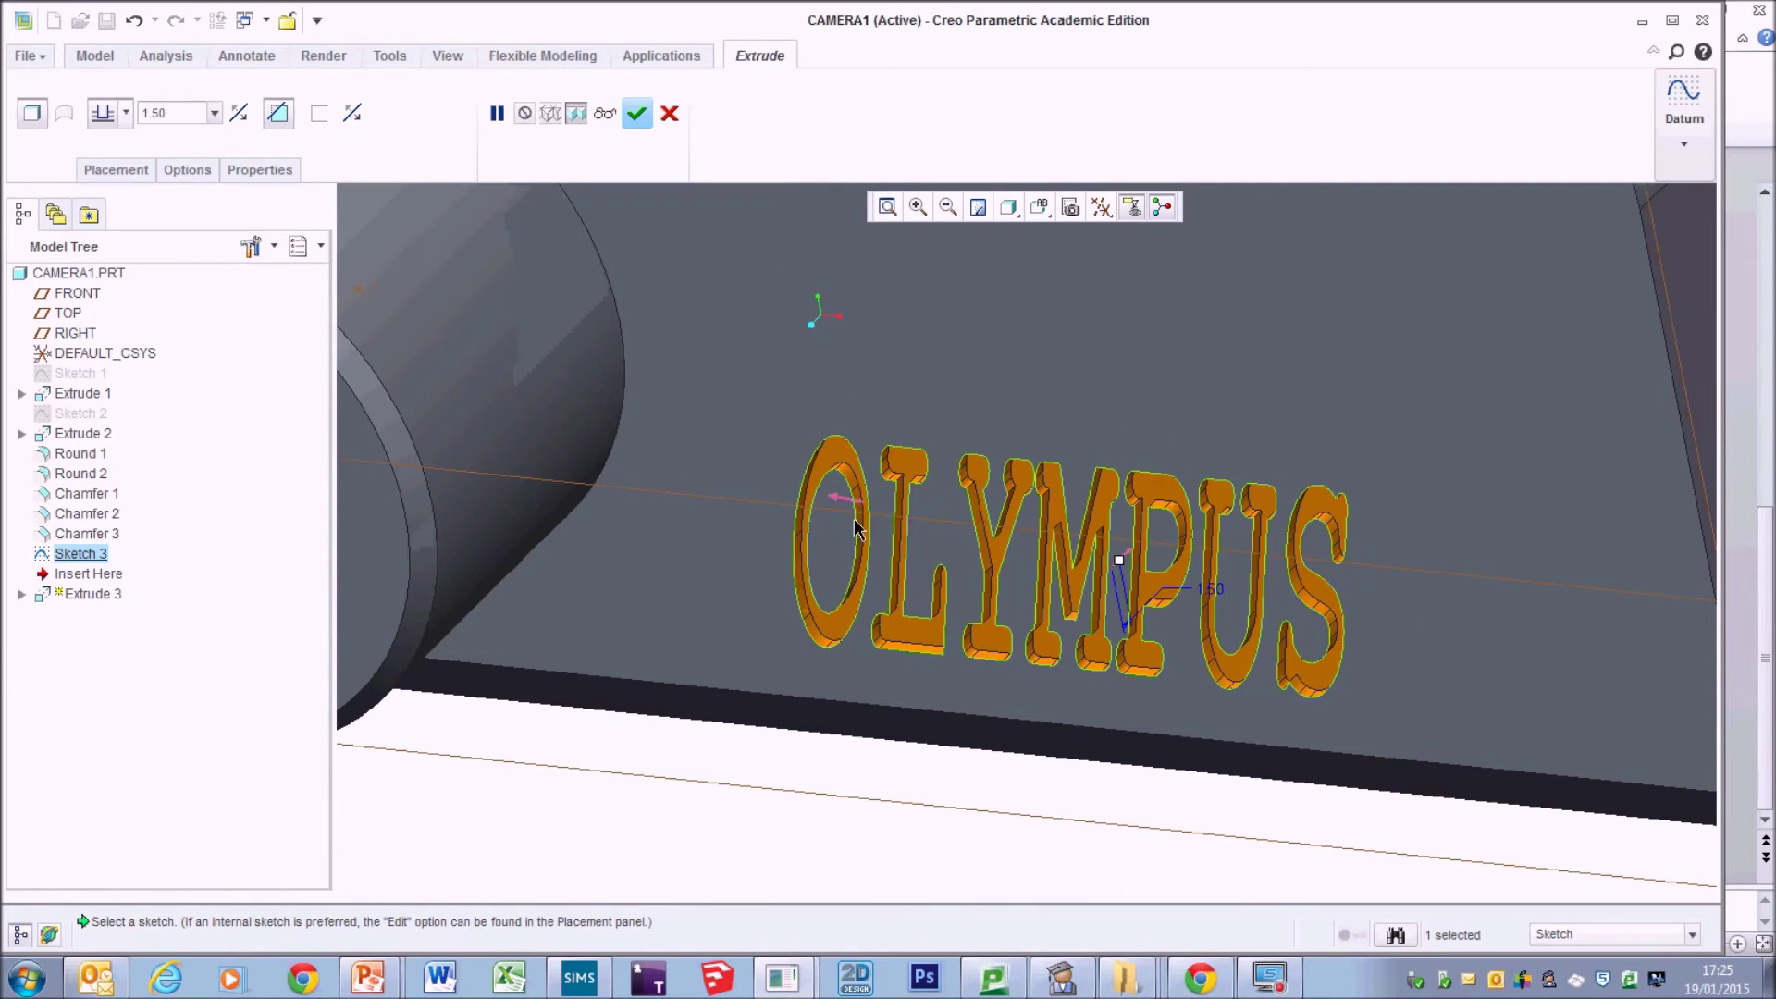
{"action": "left_click", "coordinate": [637, 115]}
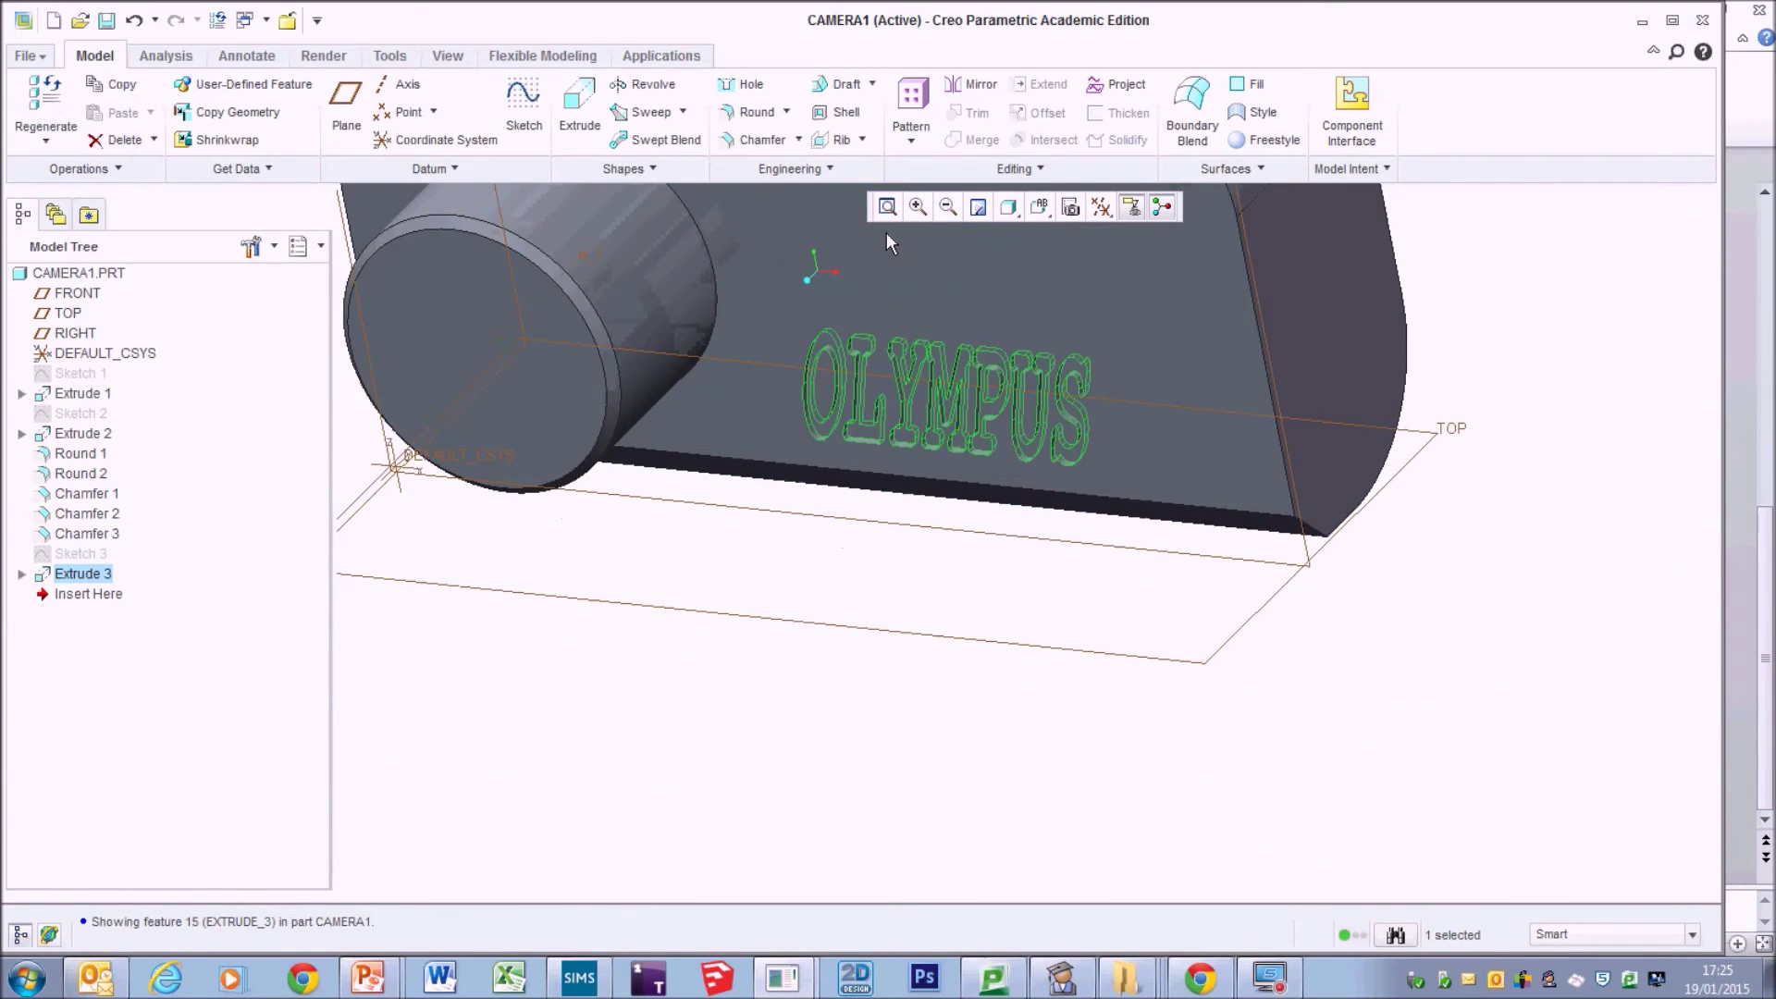
{"action": "key", "text": "ctrl+d"}
{"action": "left_click", "coordinate": [1509, 351]}
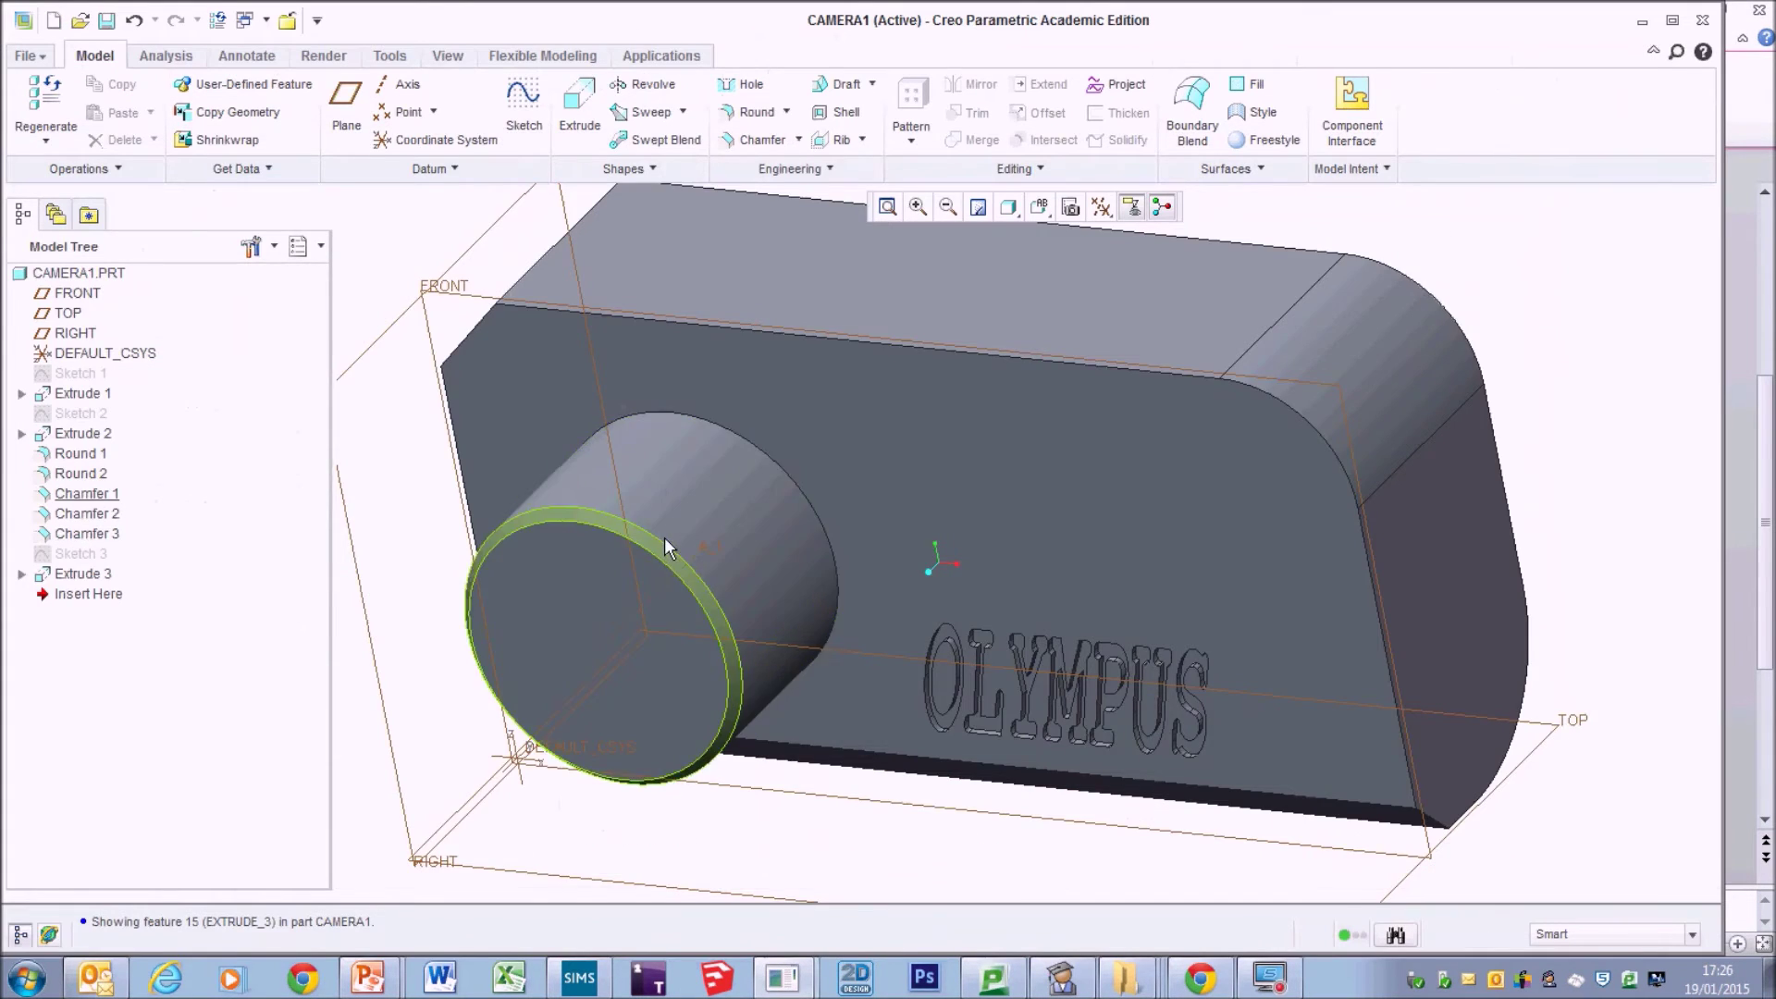
Sketch a circle on the lens's front face, concentric with the lens and slightly smaller than its rim.
{"action": "scroll", "coordinate": [651, 541], "scroll_direction": "down", "scroll_amount": 2}
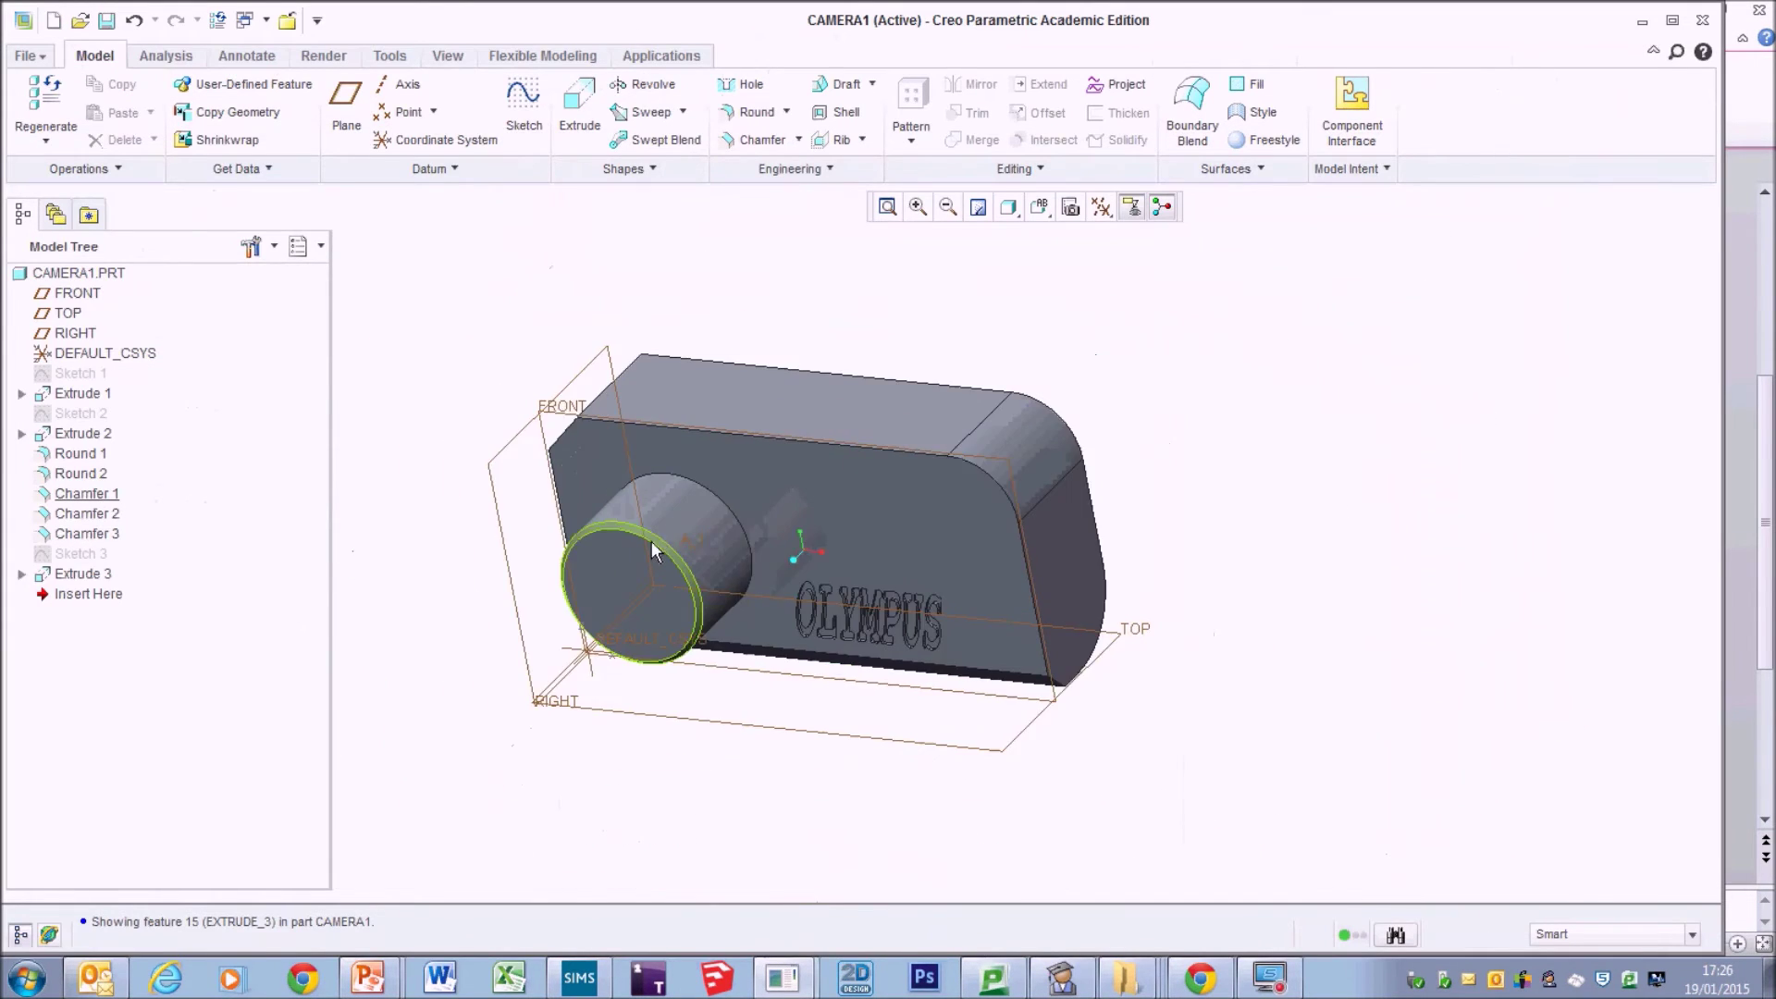
{"action": "scroll", "coordinate": [624, 602], "scroll_direction": "up", "scroll_amount": 2}
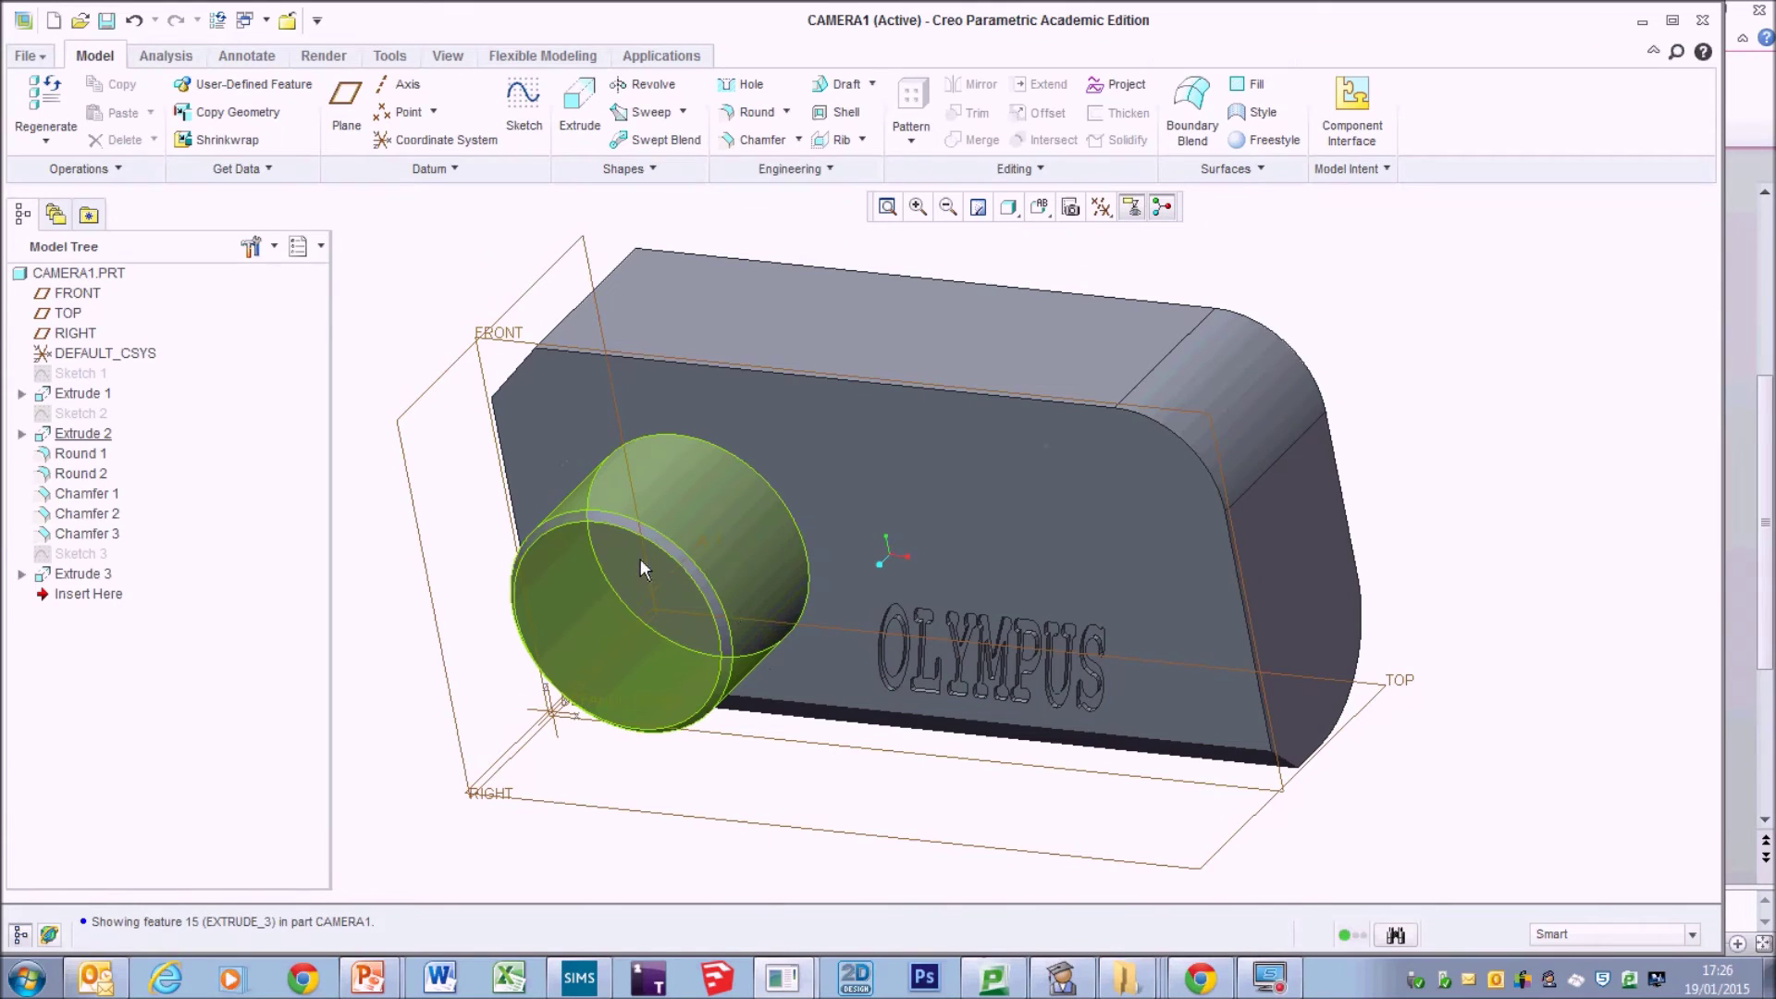
{"action": "left_click", "coordinate": [646, 591]}
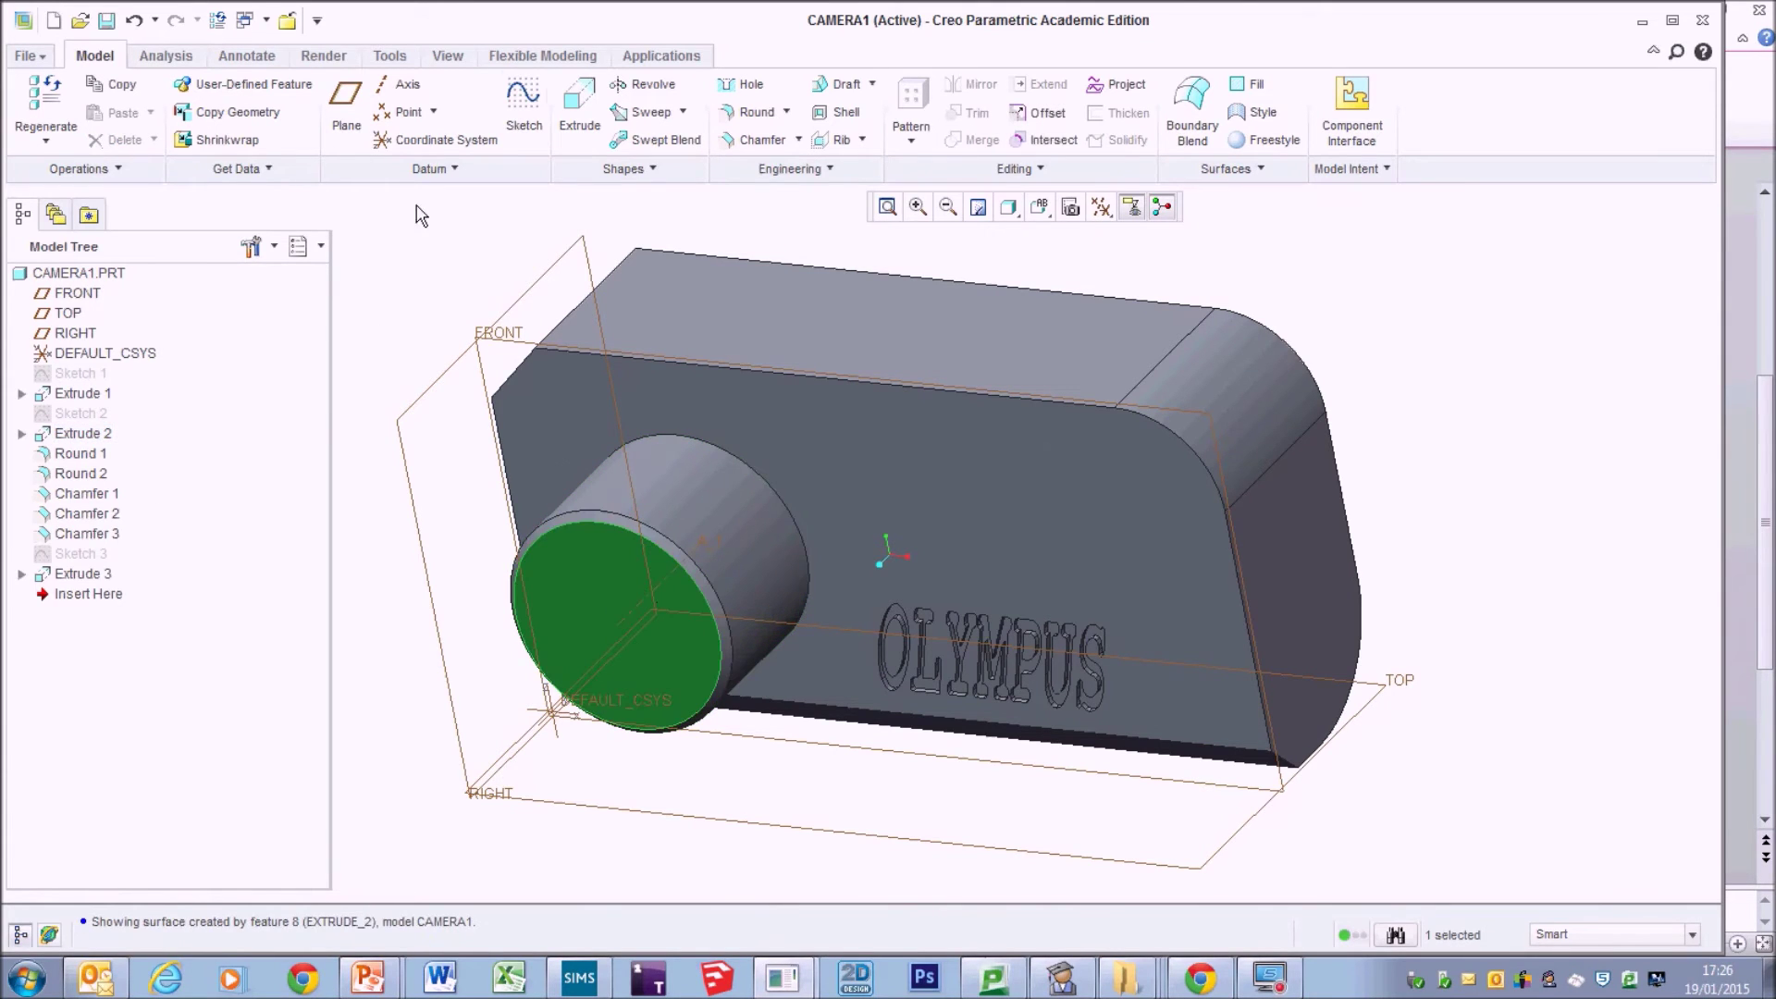
{"action": "left_click", "coordinate": [523, 102]}
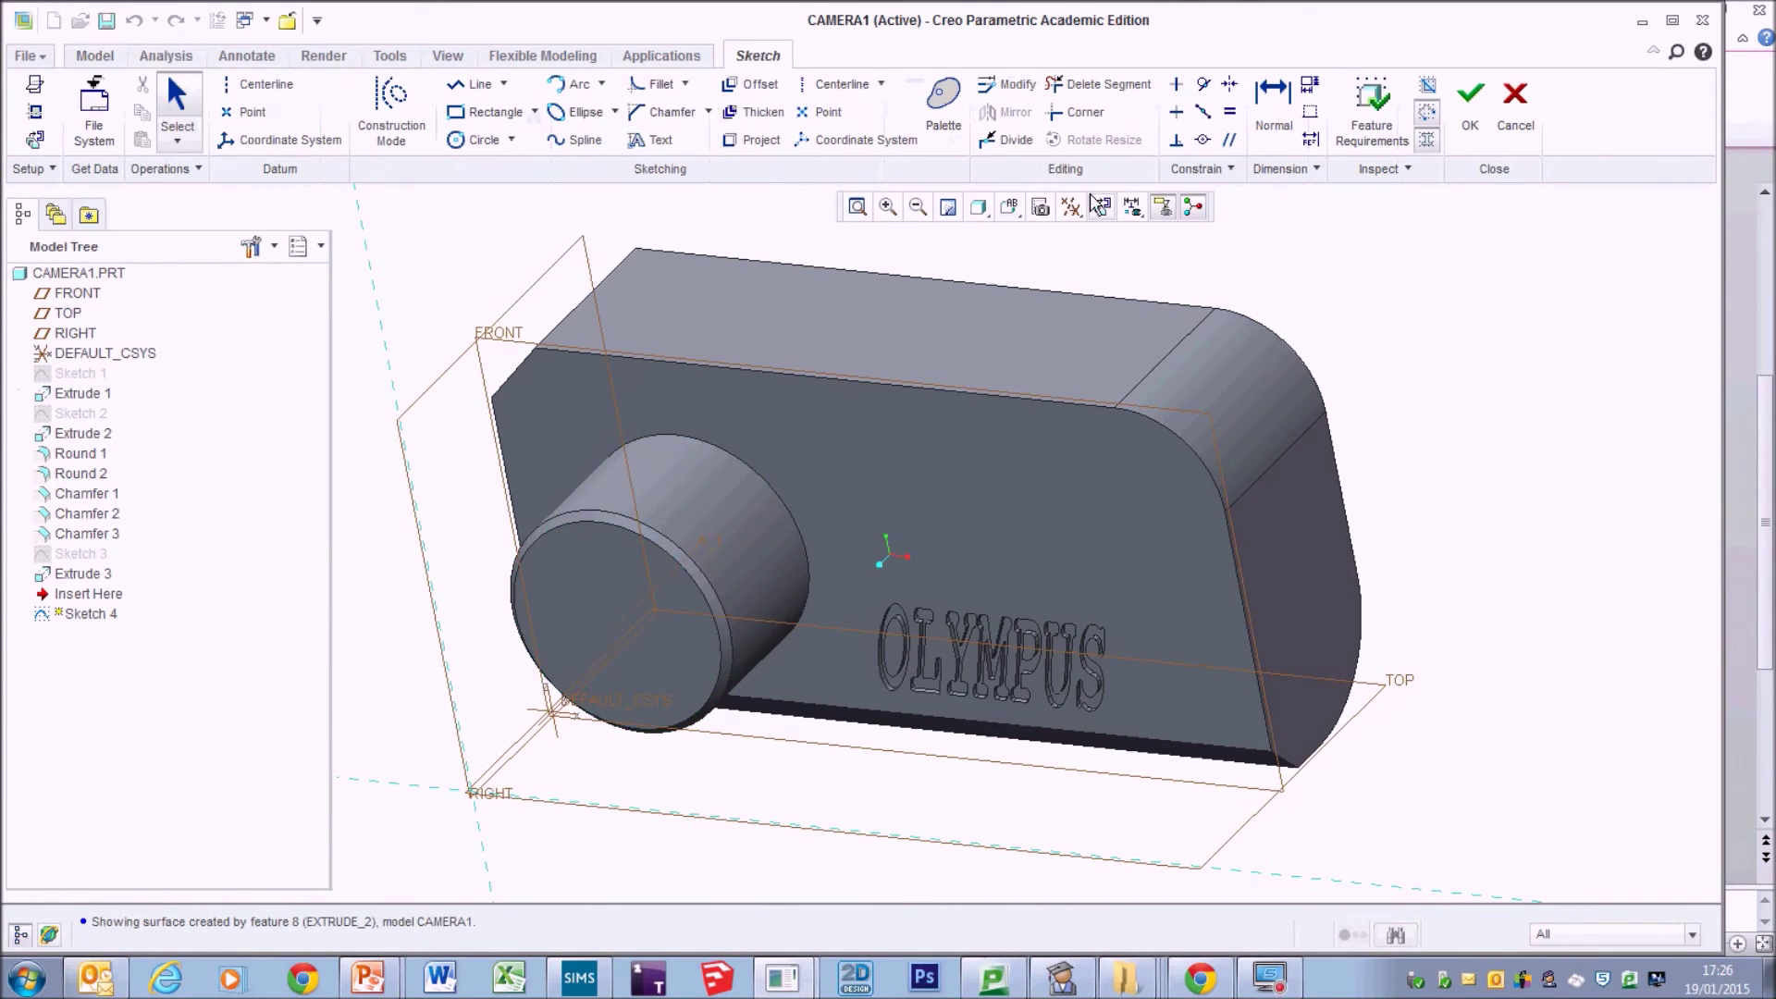
{"action": "left_click", "coordinate": [1098, 204]}
{"action": "left_click", "coordinate": [458, 140]}
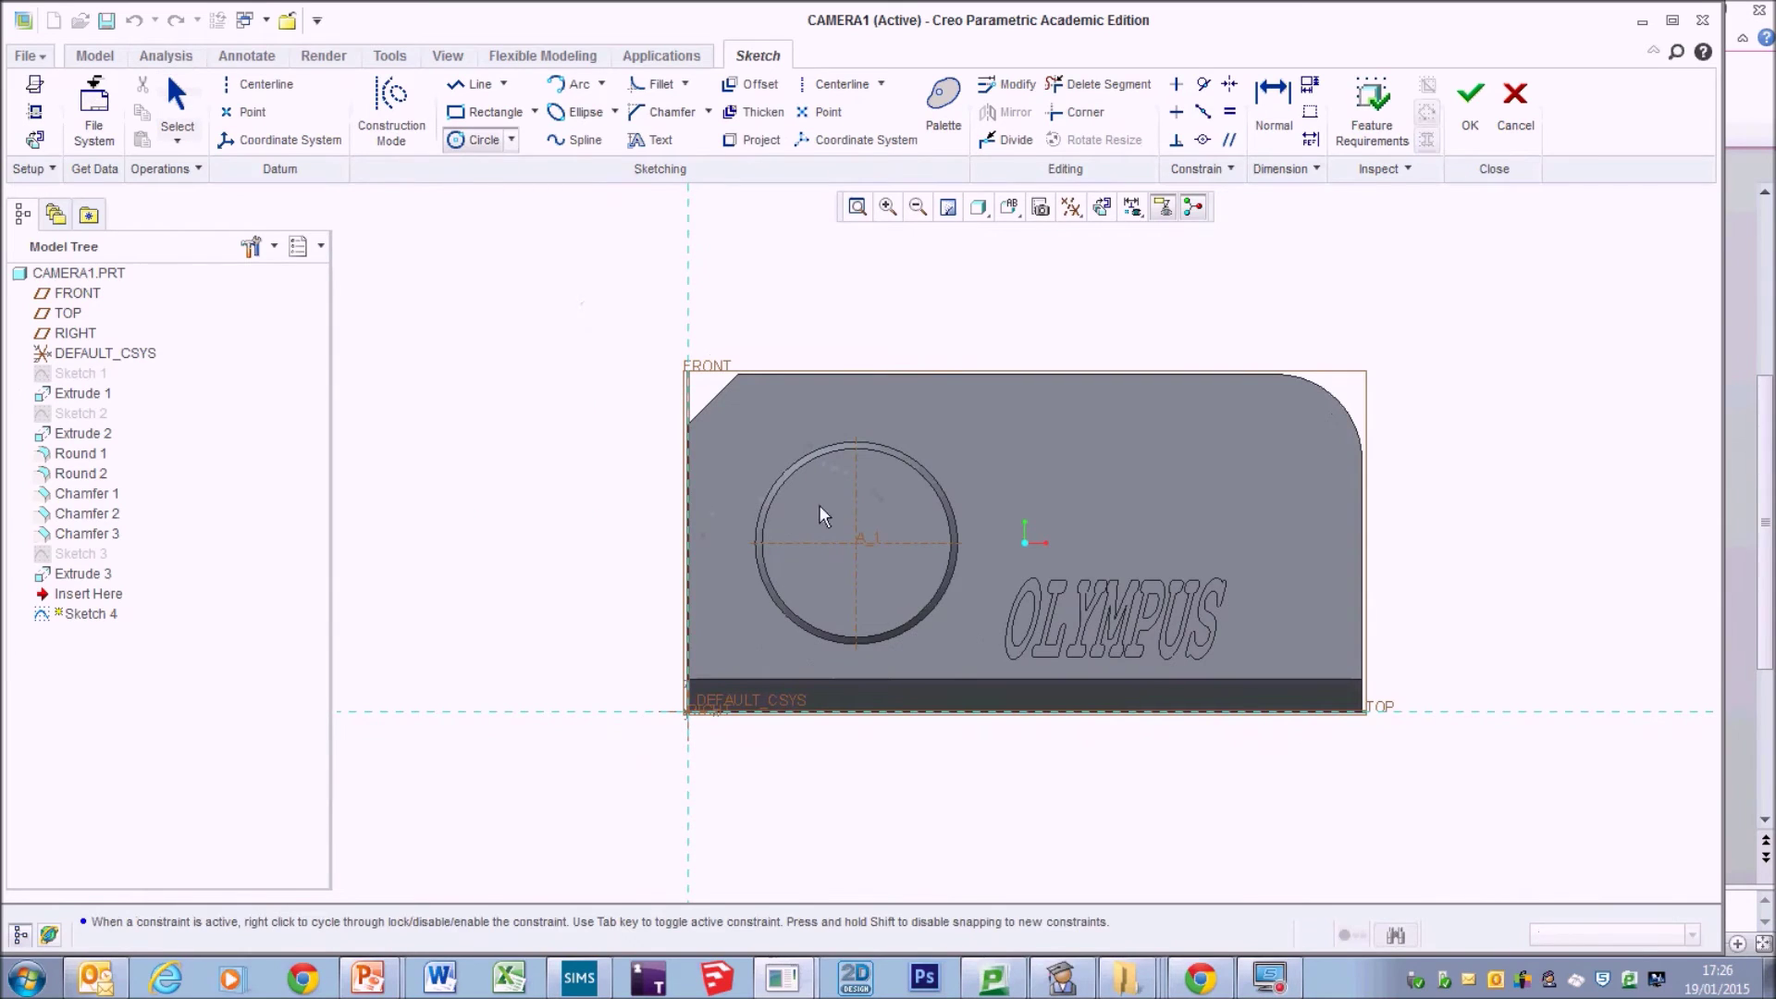
{"action": "left_click", "coordinate": [857, 544]}
{"action": "left_click", "coordinate": [826, 483]}
{"action": "key", "text": "ctrl+d"}
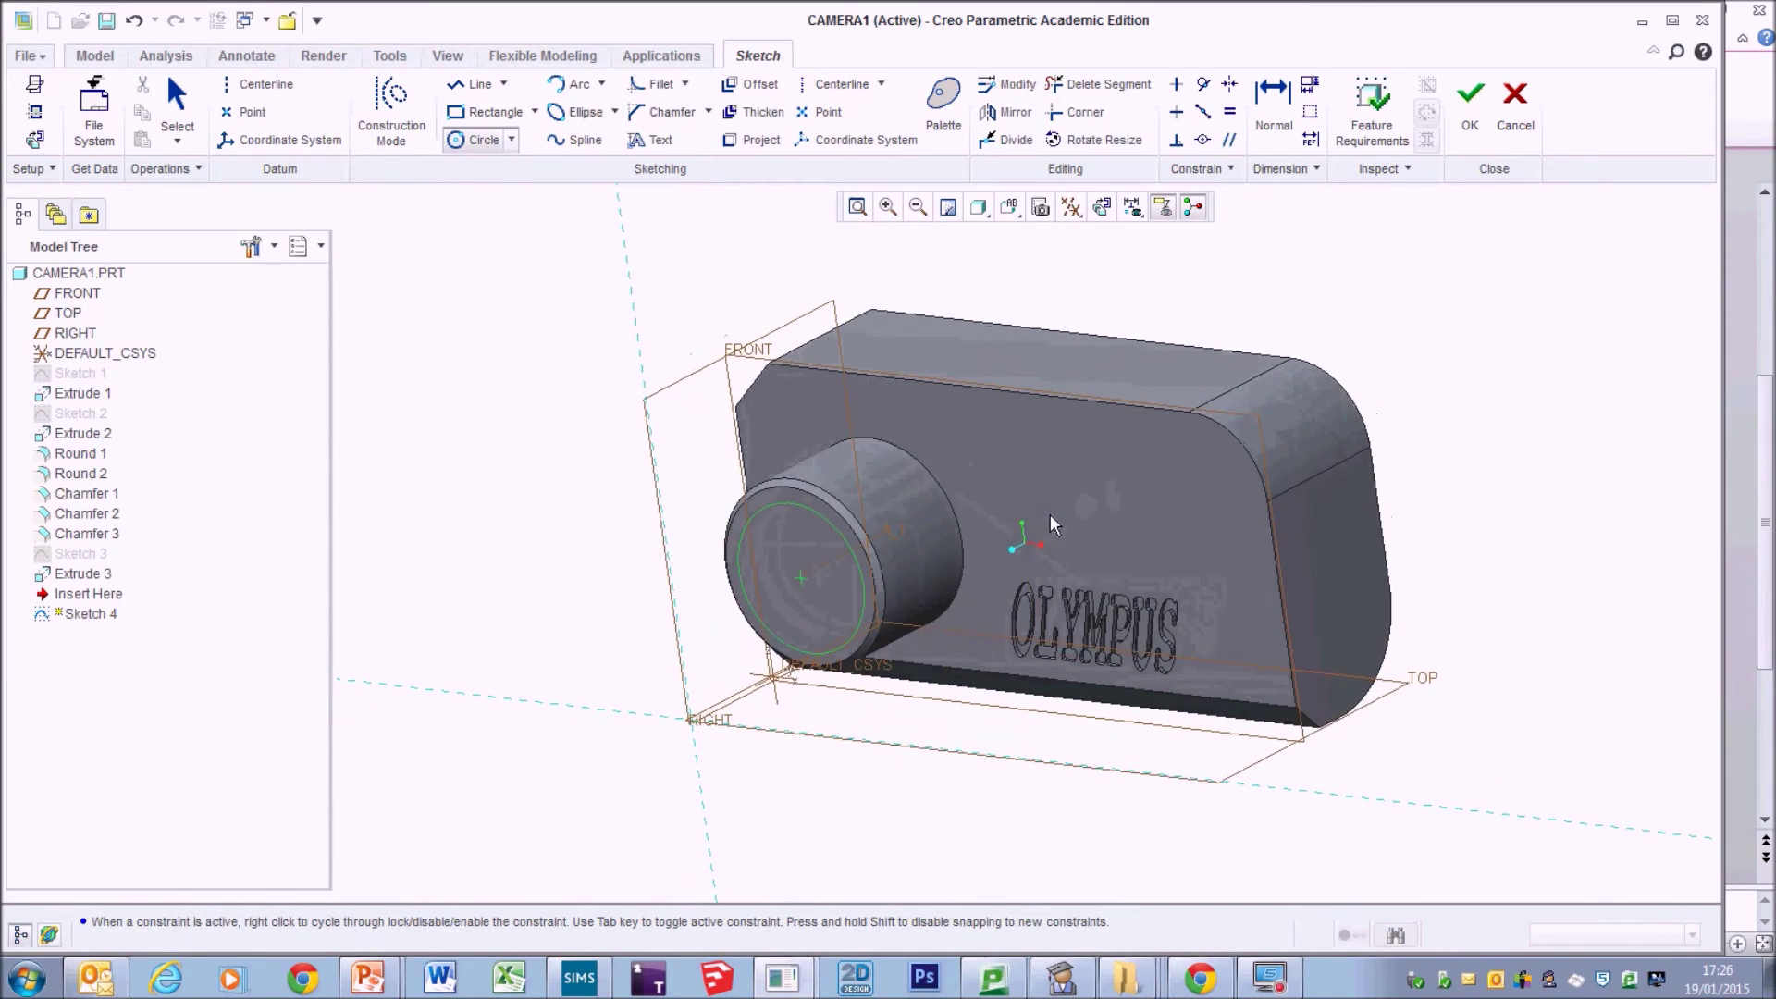
{"action": "left_click", "coordinate": [1470, 102]}
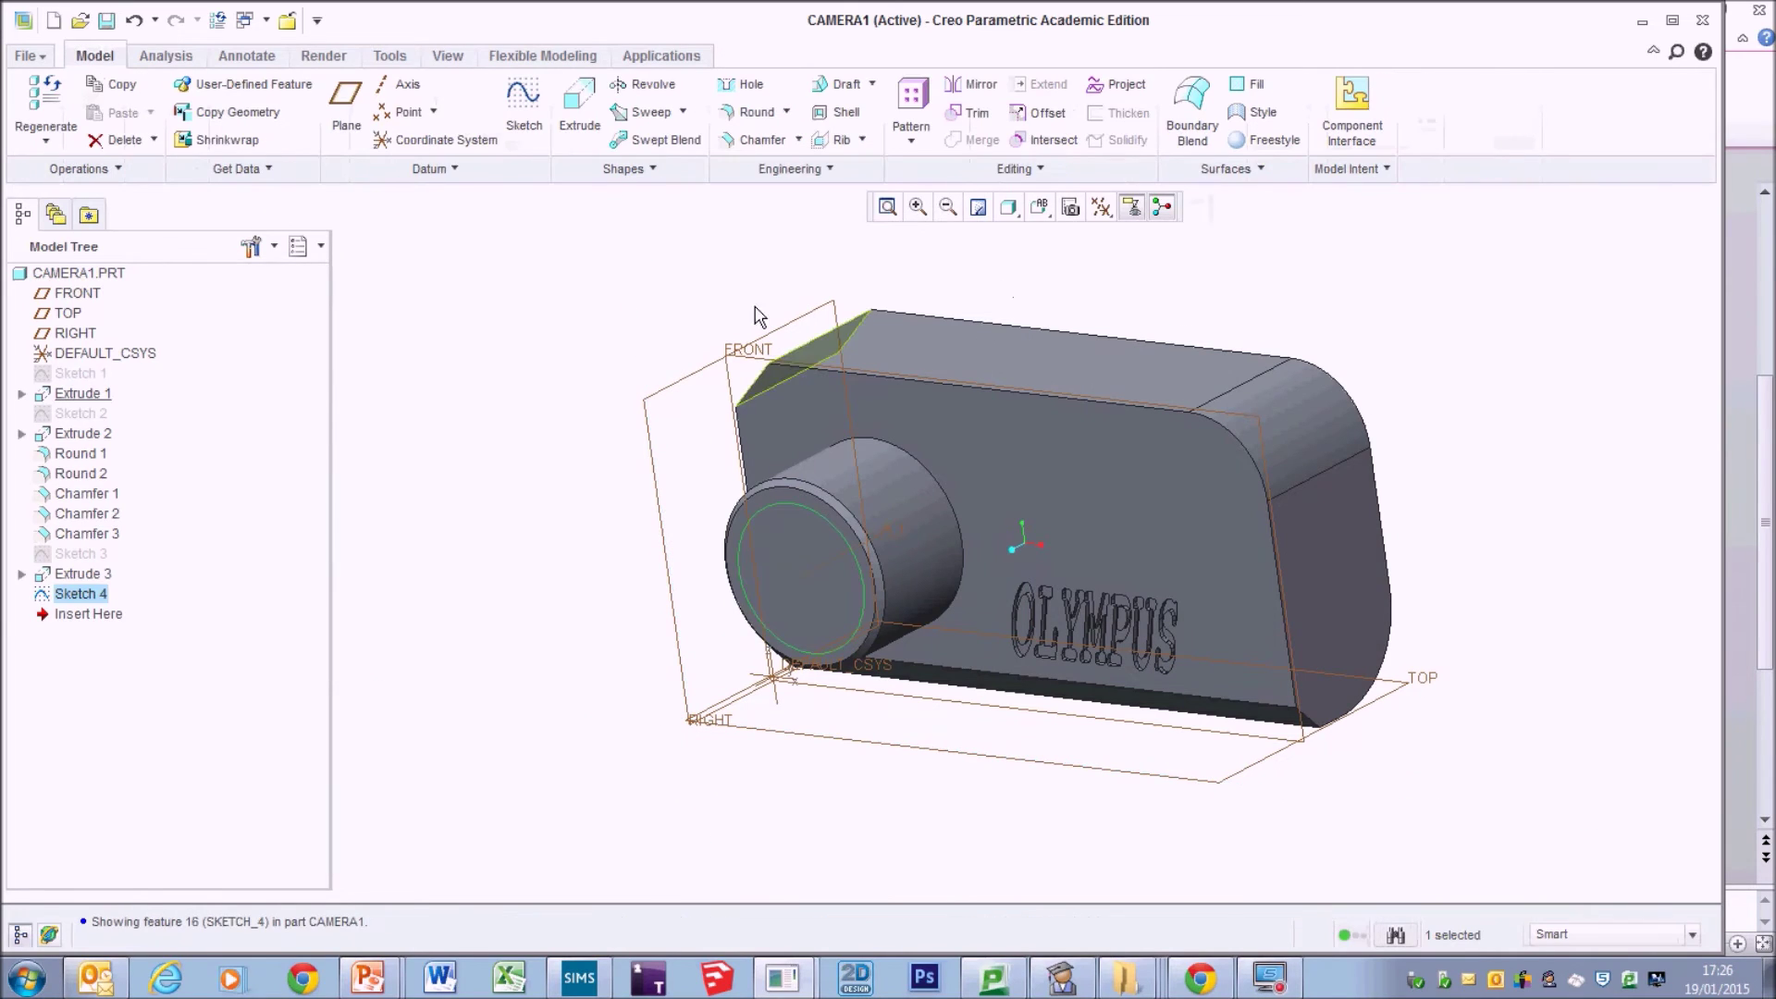
Extrude the lens circle outward by 26.00 as added material.
{"action": "left_click", "coordinate": [580, 109]}
{"action": "mouse_move", "coordinate": [677, 641]}
{"action": "left_mouse_down"}
{"action": "mouse_move", "coordinate": [836, 568]}
{"action": "mouse_move", "coordinate": [722, 555]}
{"action": "left_mouse_up"}
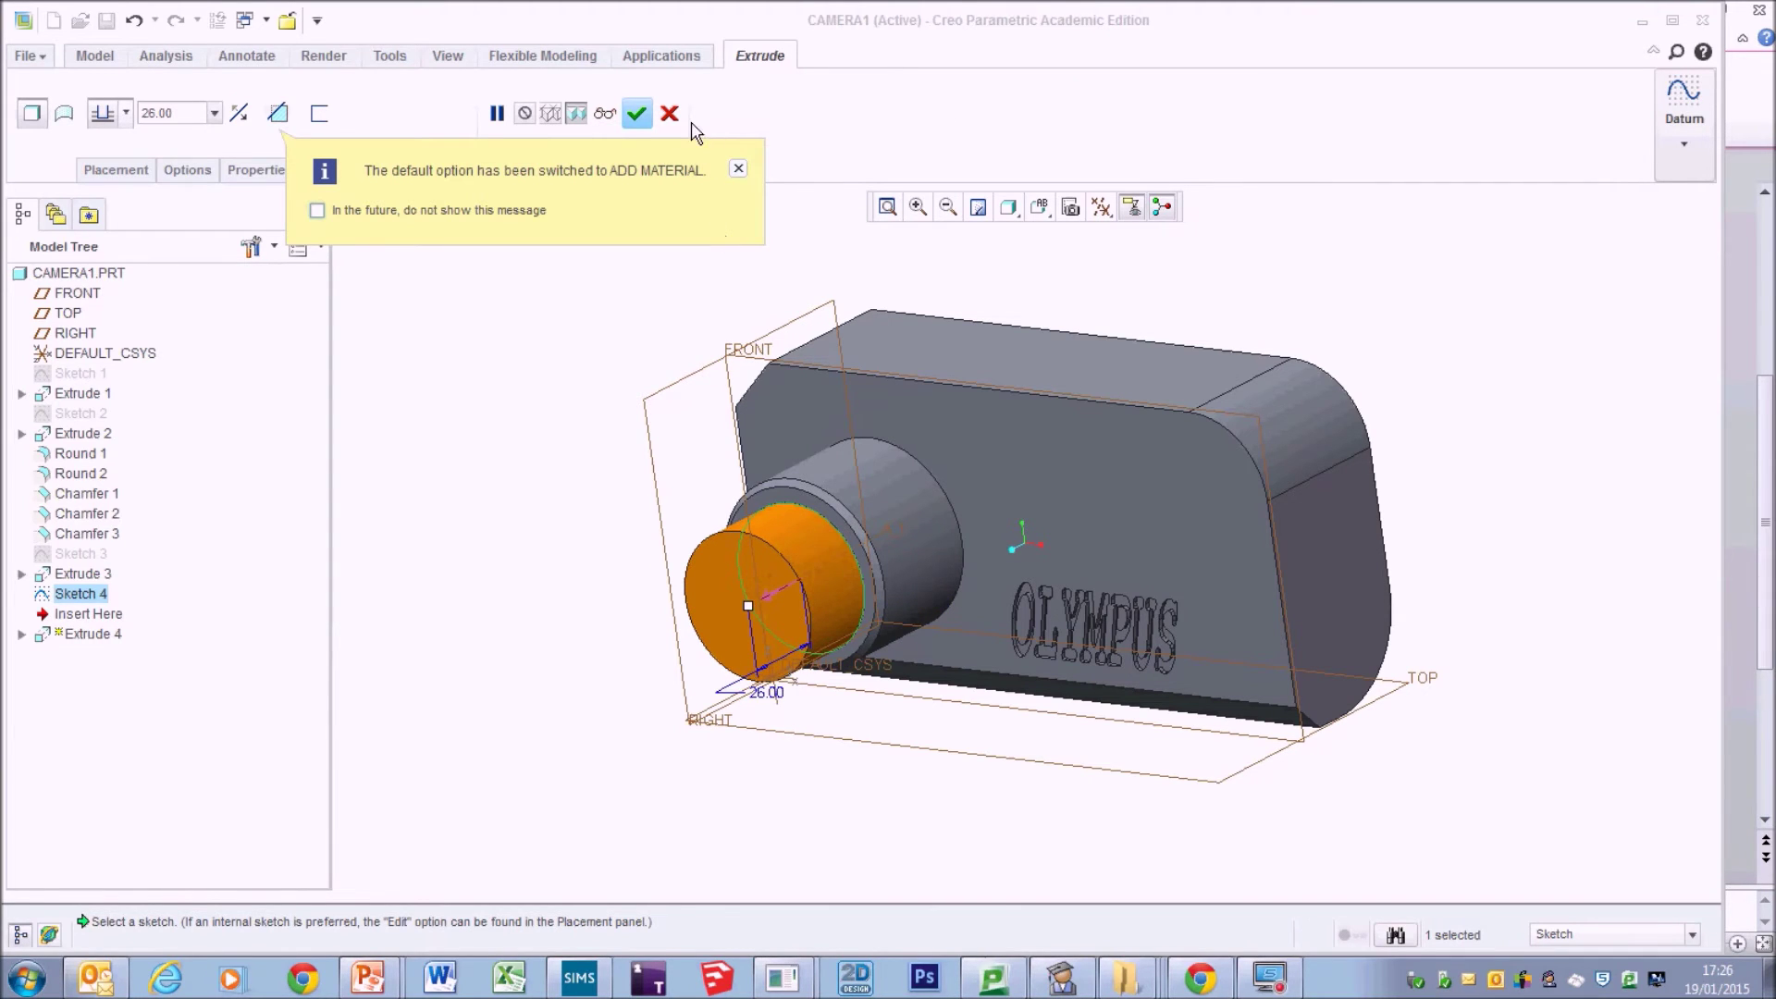
{"action": "left_click", "coordinate": [636, 119]}
Sketch a small circle on the camera's top face near the rounded corner, as the outline of a button.
{"action": "middle_click_drag", "start_coordinate": [915, 641], "coordinate": [858, 592]}
{"action": "left_click", "coordinate": [891, 580]}
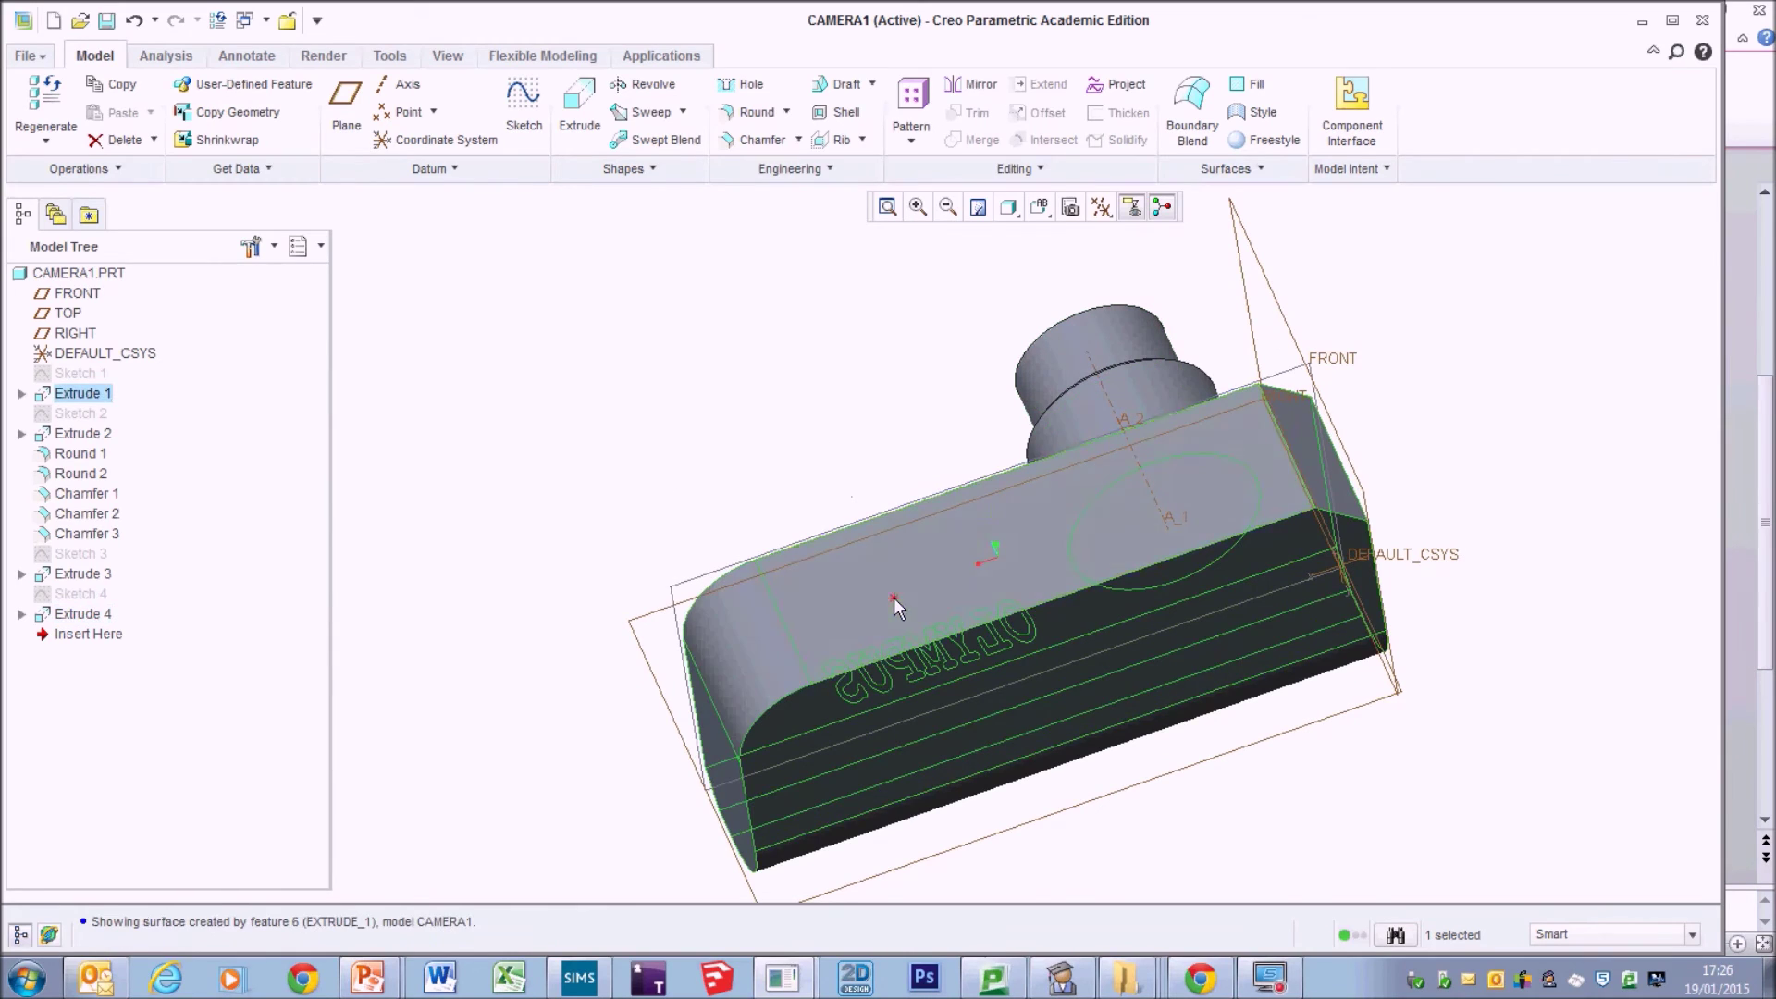
{"action": "left_click", "coordinate": [895, 597]}
{"action": "scroll", "coordinate": [481, 120], "scroll_direction": "down", "scroll_amount": 1}
{"action": "scroll", "coordinate": [447, 193], "scroll_direction": "down", "scroll_amount": 2}
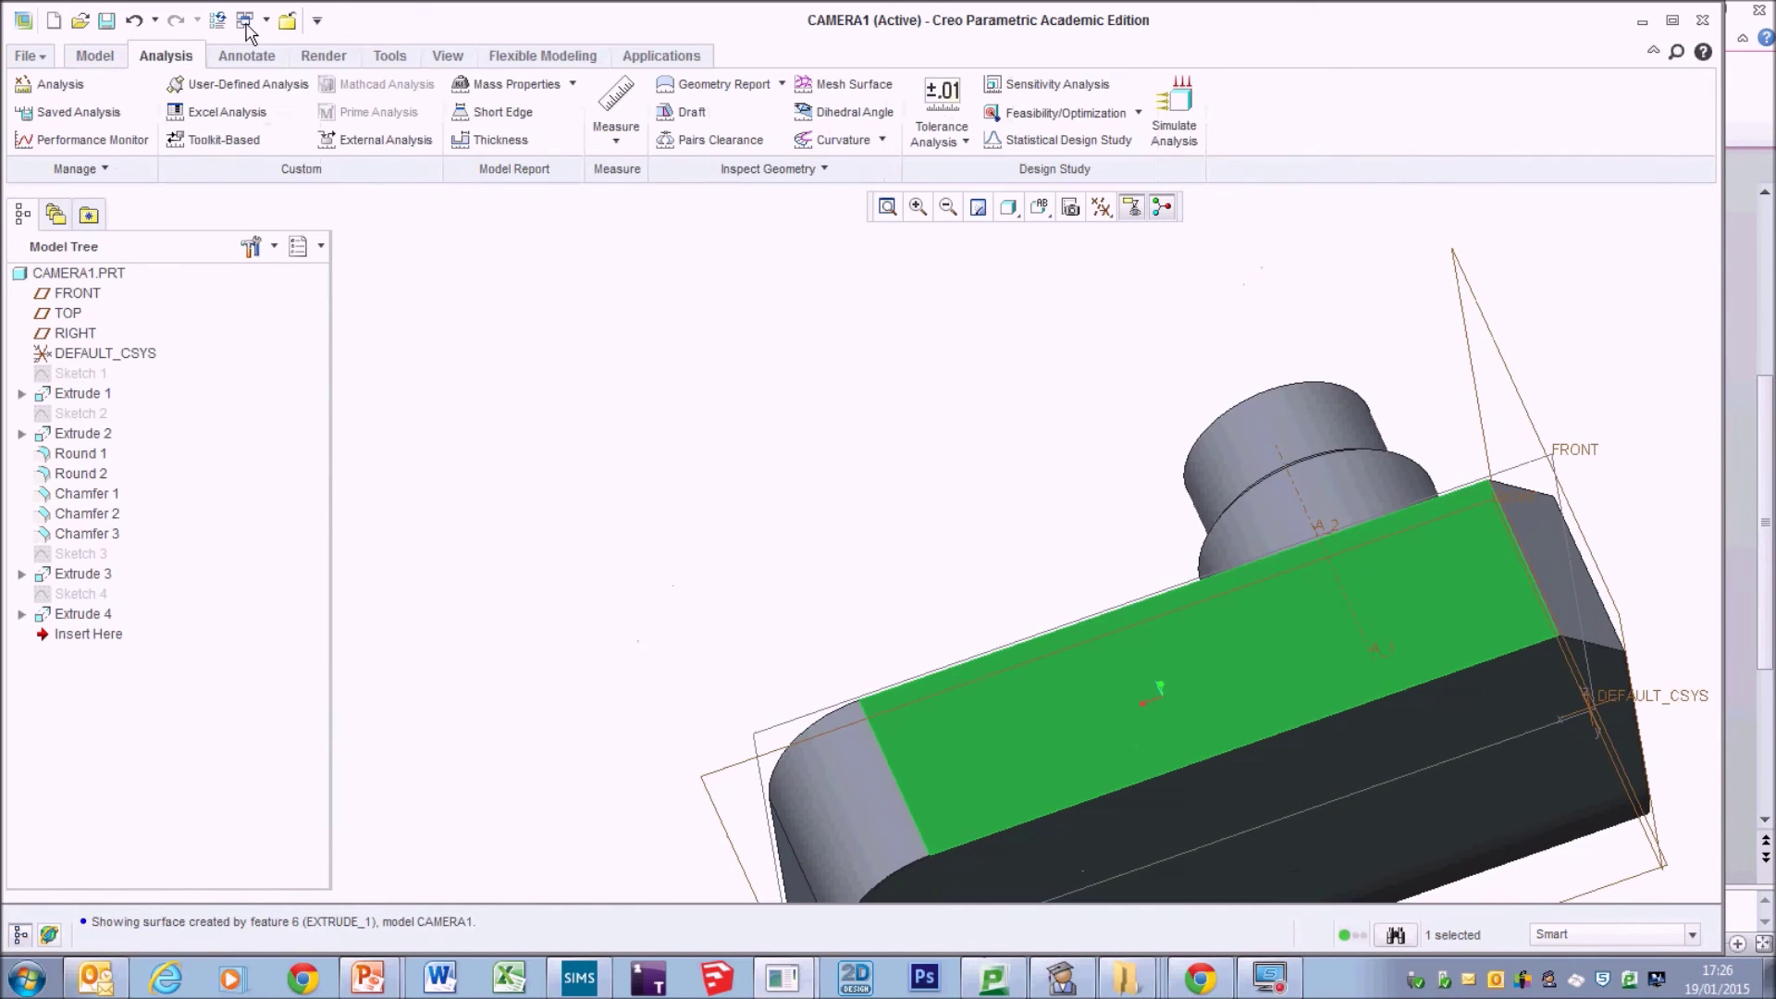
{"action": "left_click", "coordinate": [95, 55]}
{"action": "scroll", "coordinate": [893, 504], "scroll_direction": "up", "scroll_amount": 1}
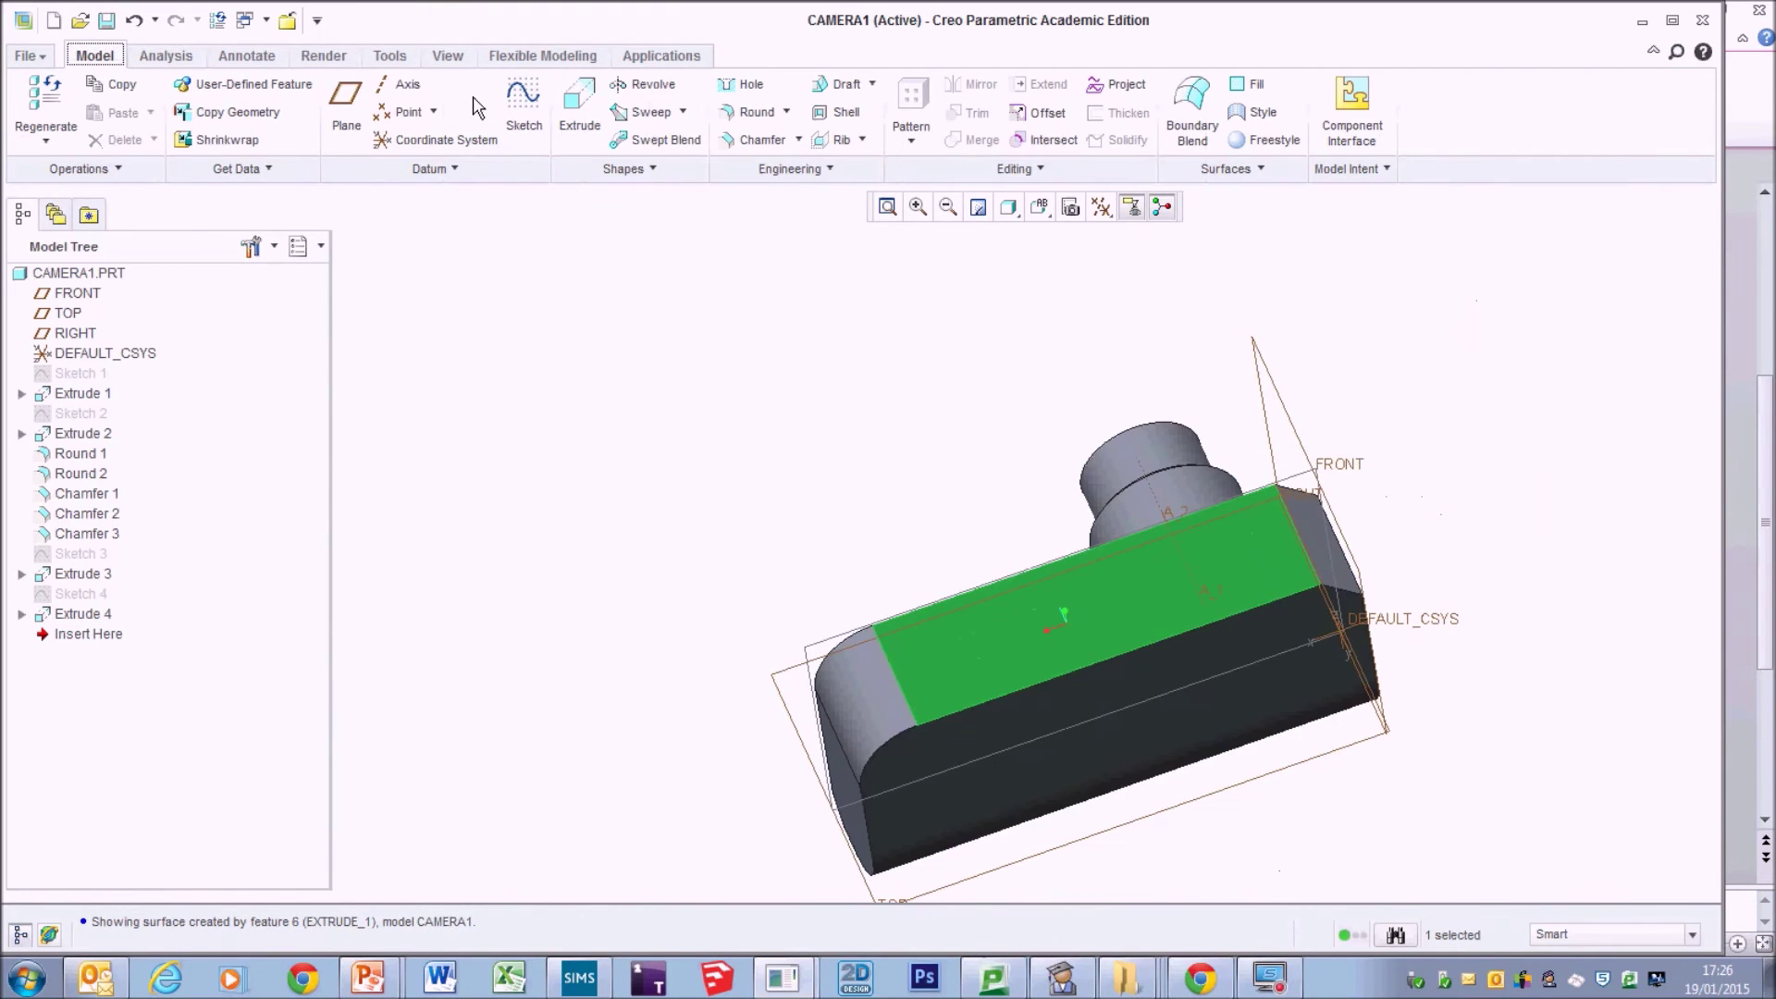
{"action": "left_click", "coordinate": [523, 106]}
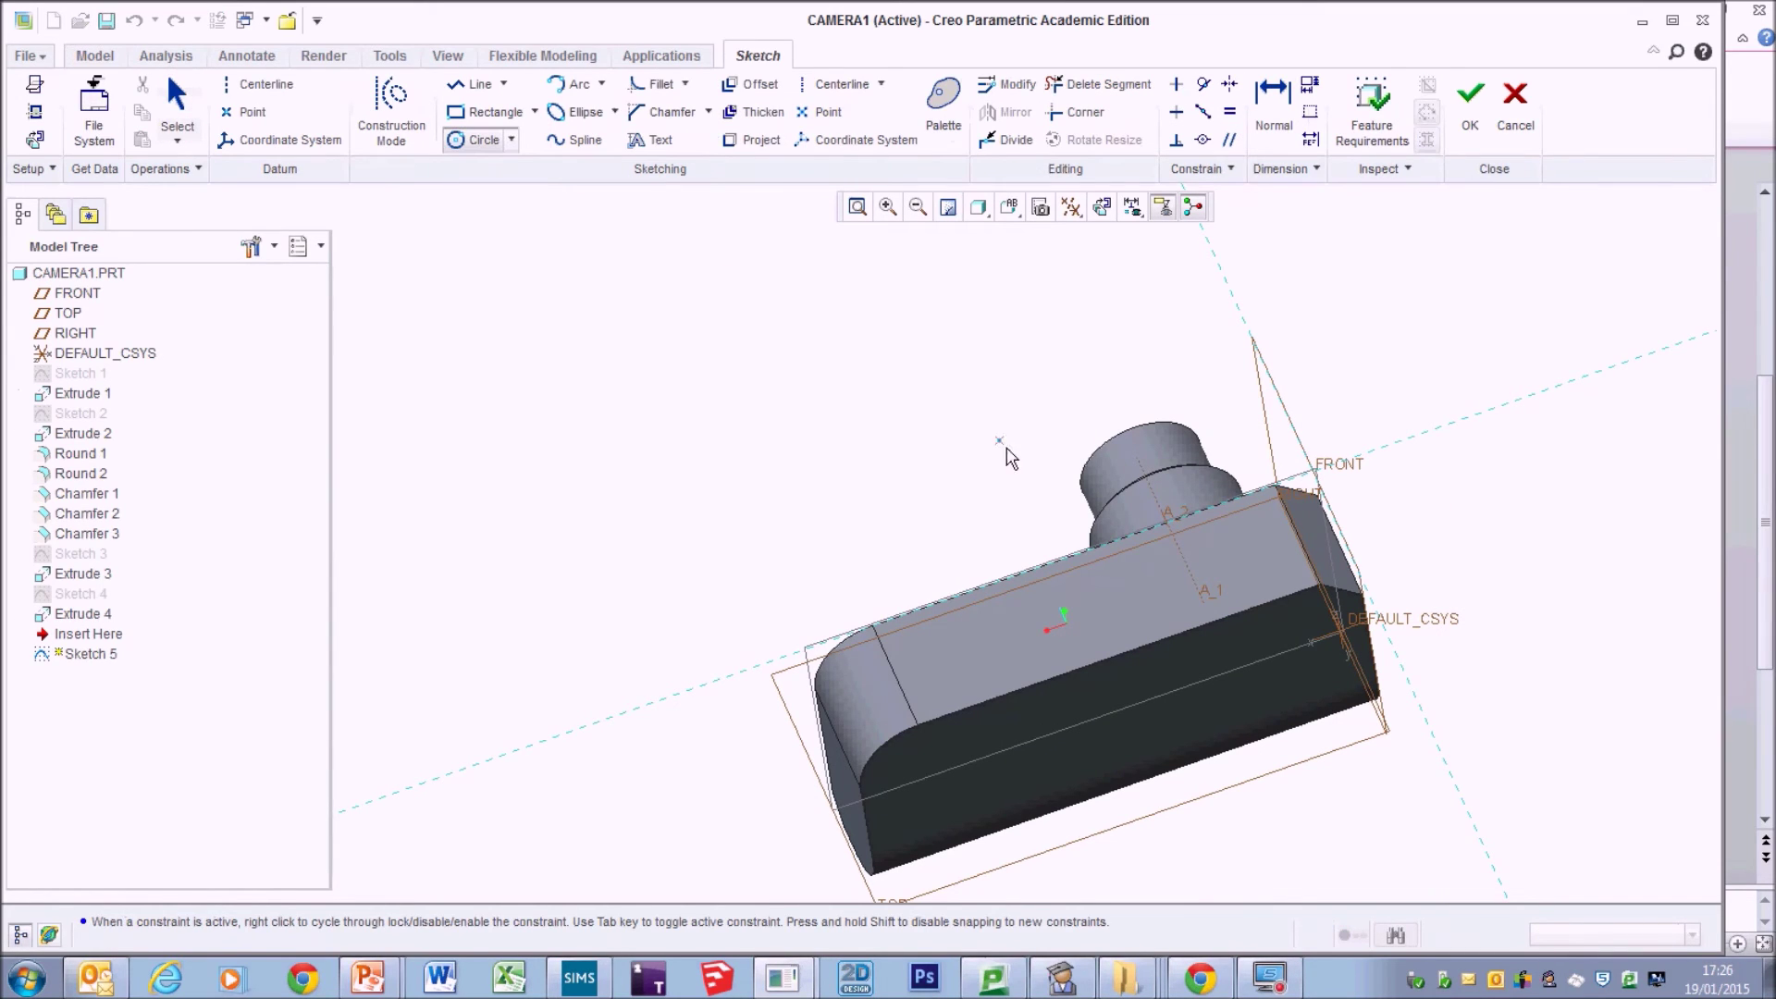
{"action": "left_click", "coordinate": [947, 656]}
{"action": "left_click", "coordinate": [926, 646]}
{"action": "left_click", "coordinate": [1470, 107]}
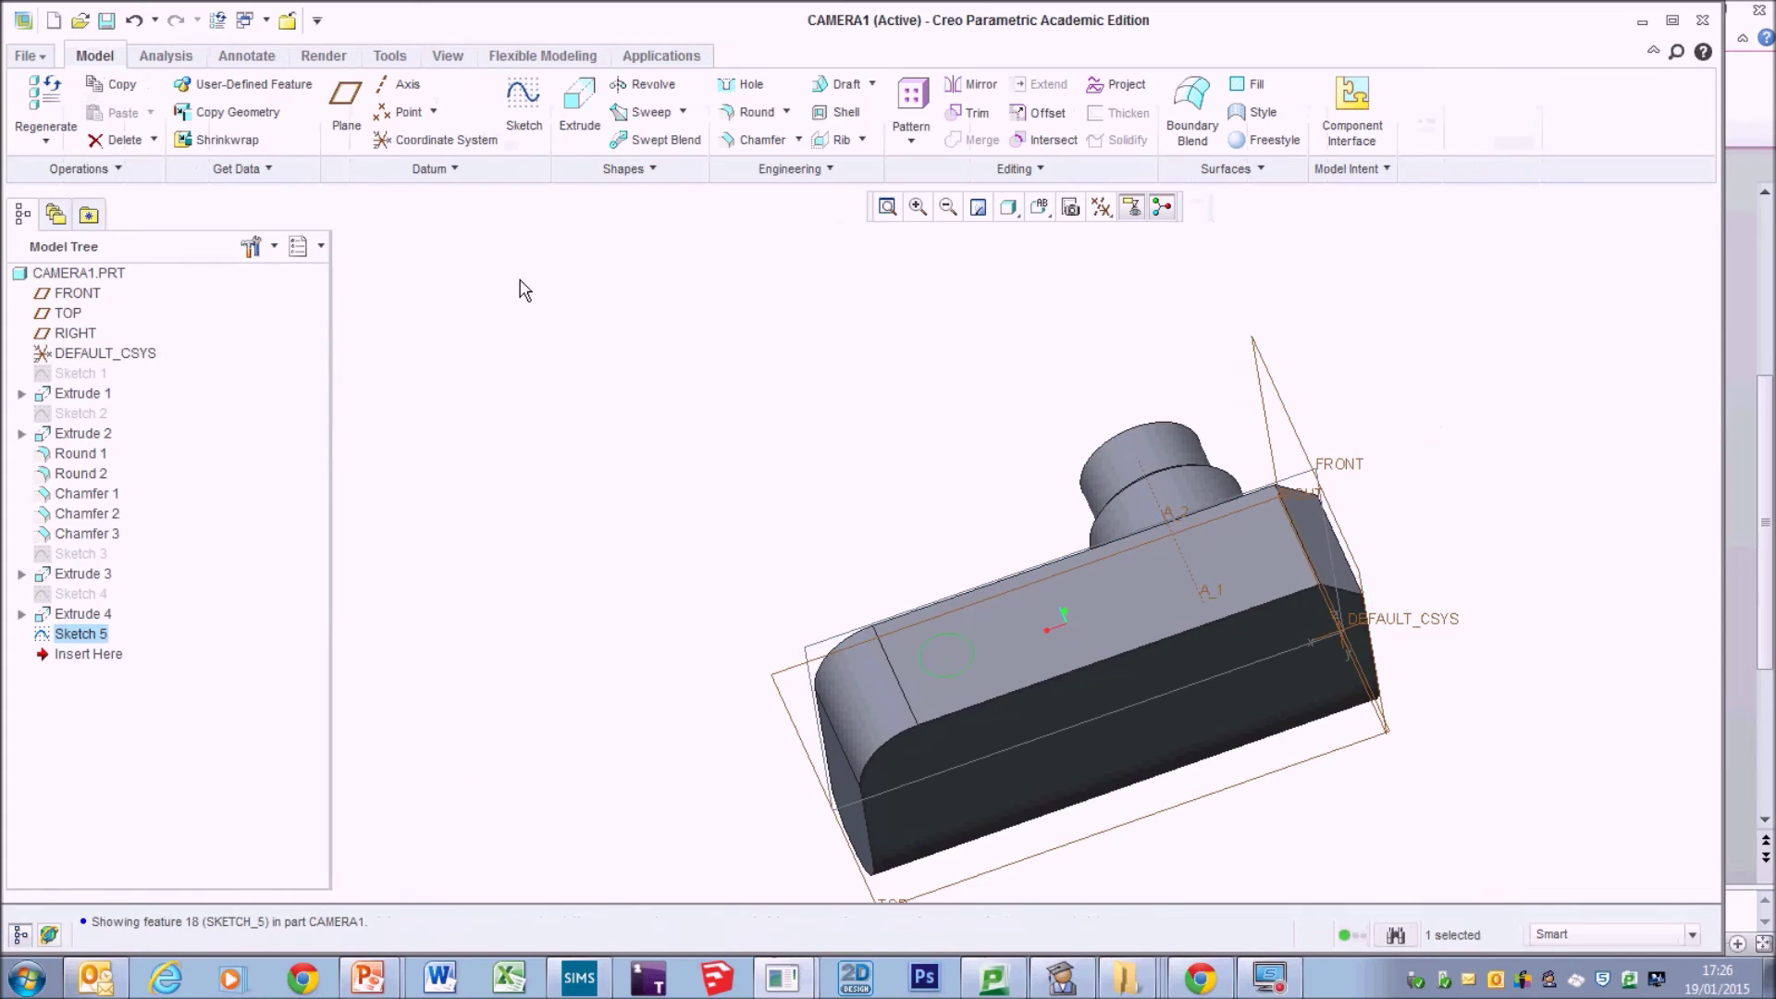
Extrude the small circle upward by 5.50 to form the button on the camera's top.
{"action": "left_click", "coordinate": [580, 117]}
{"action": "left_click_drag", "start_coordinate": [936, 560], "coordinate": [965, 680]}
{"action": "middle_click_drag", "start_coordinate": [1083, 782], "coordinate": [1045, 711]}
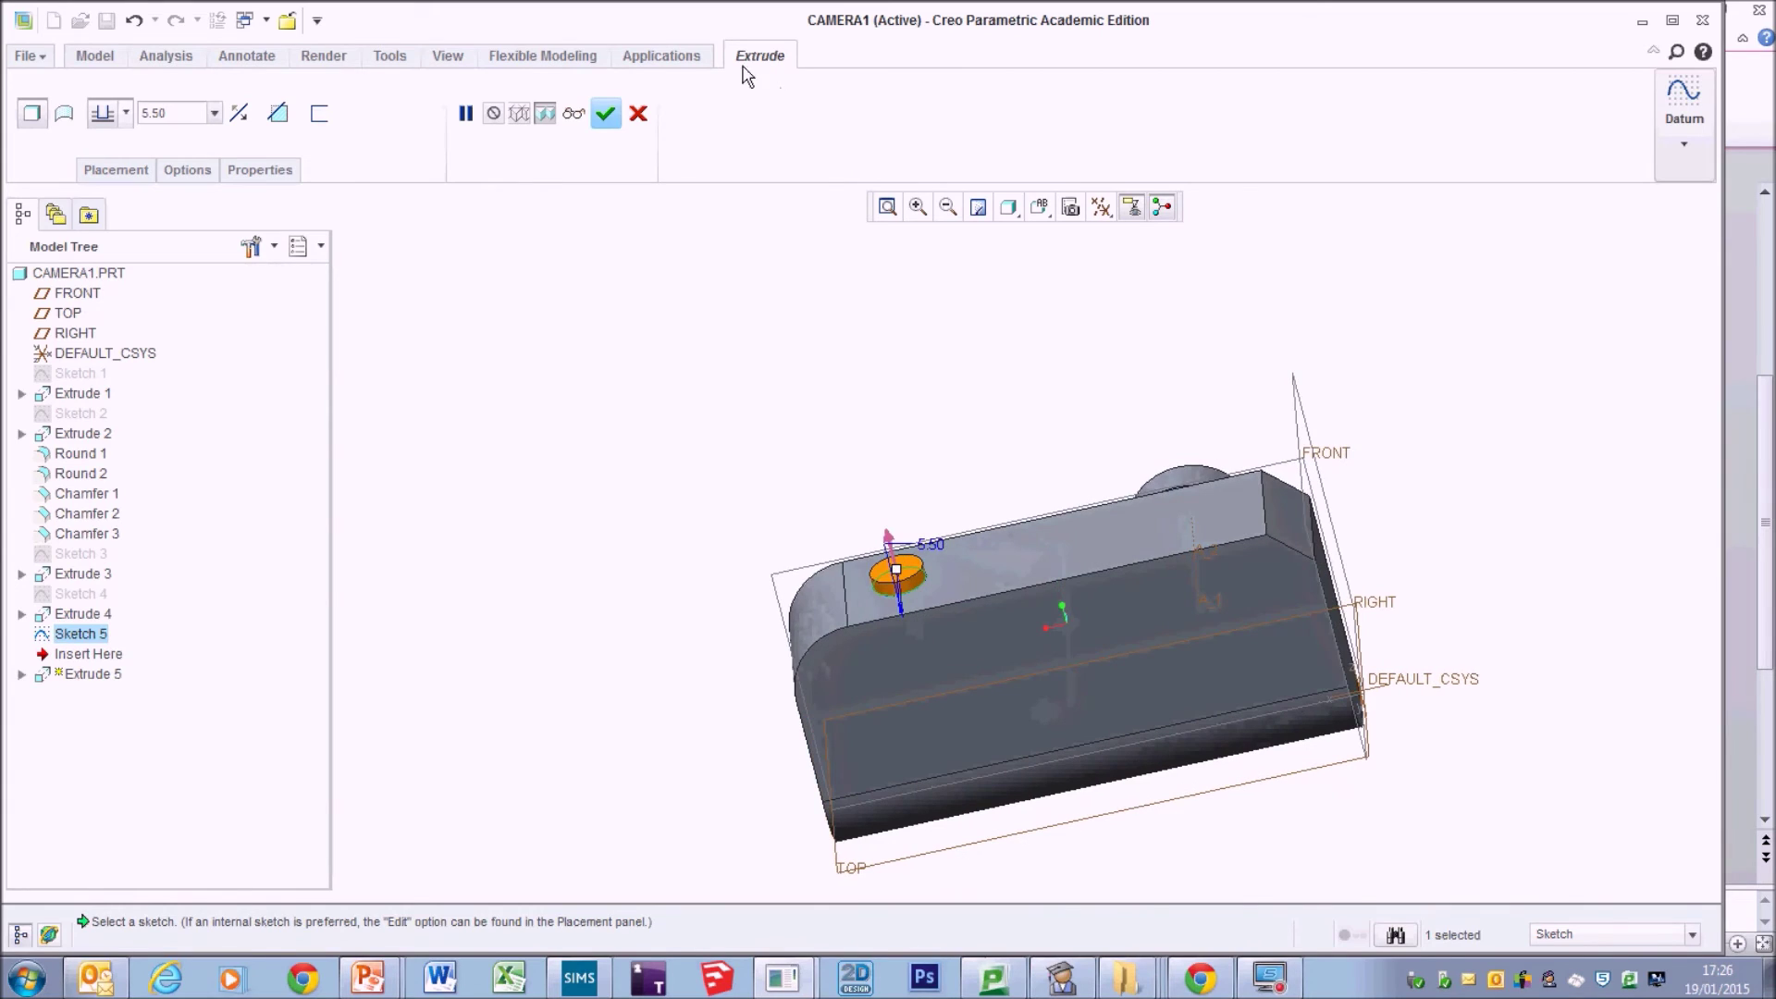
{"action": "left_click", "coordinate": [602, 118]}
Sketch a closed five-sided screen outline on the camera's back face, with one corner cut diagonally near the base.
{"action": "left_click", "coordinate": [939, 643]}
{"action": "left_click", "coordinate": [940, 640]}
{"action": "mouse_move", "coordinate": [636, 726]}
{"action": "middle_mouse_down"}
{"action": "mouse_move", "coordinate": [705, 681]}
{"action": "mouse_move", "coordinate": [707, 699]}
{"action": "middle_mouse_up"}
{"action": "left_click", "coordinate": [524, 102]}
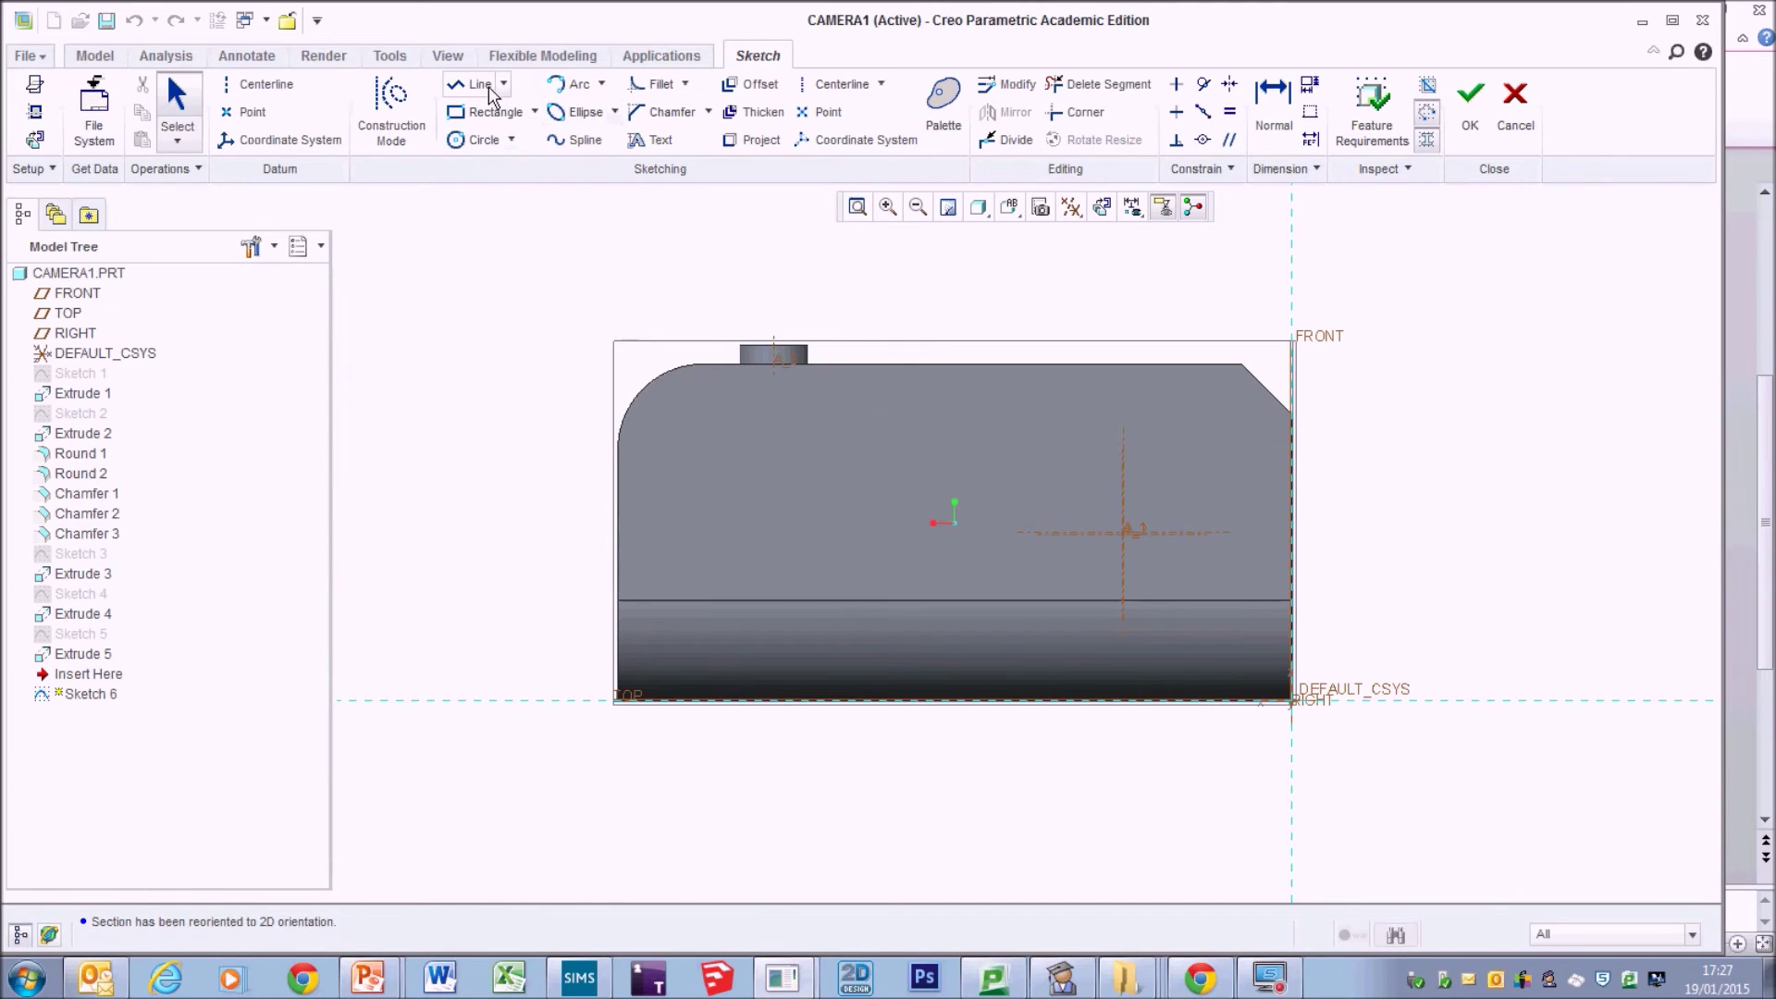
{"action": "left_click", "coordinate": [456, 87]}
{"action": "left_click", "coordinate": [1044, 430]}
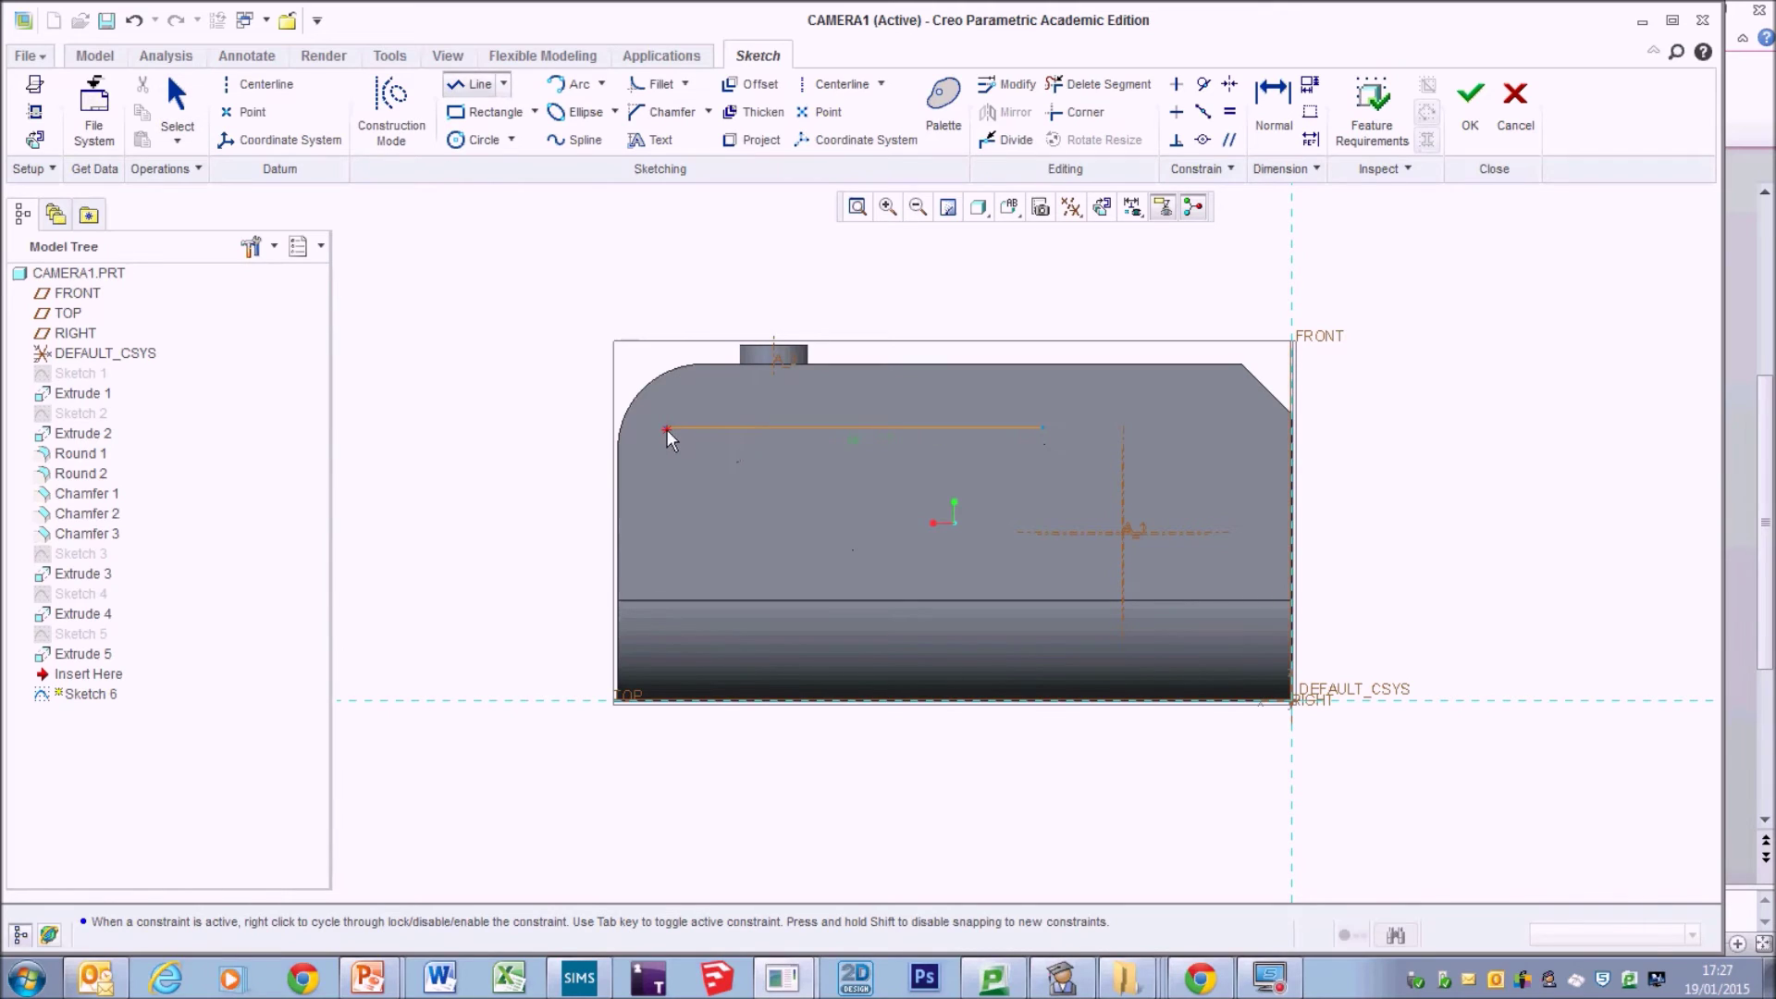
{"action": "left_click", "coordinate": [673, 632]}
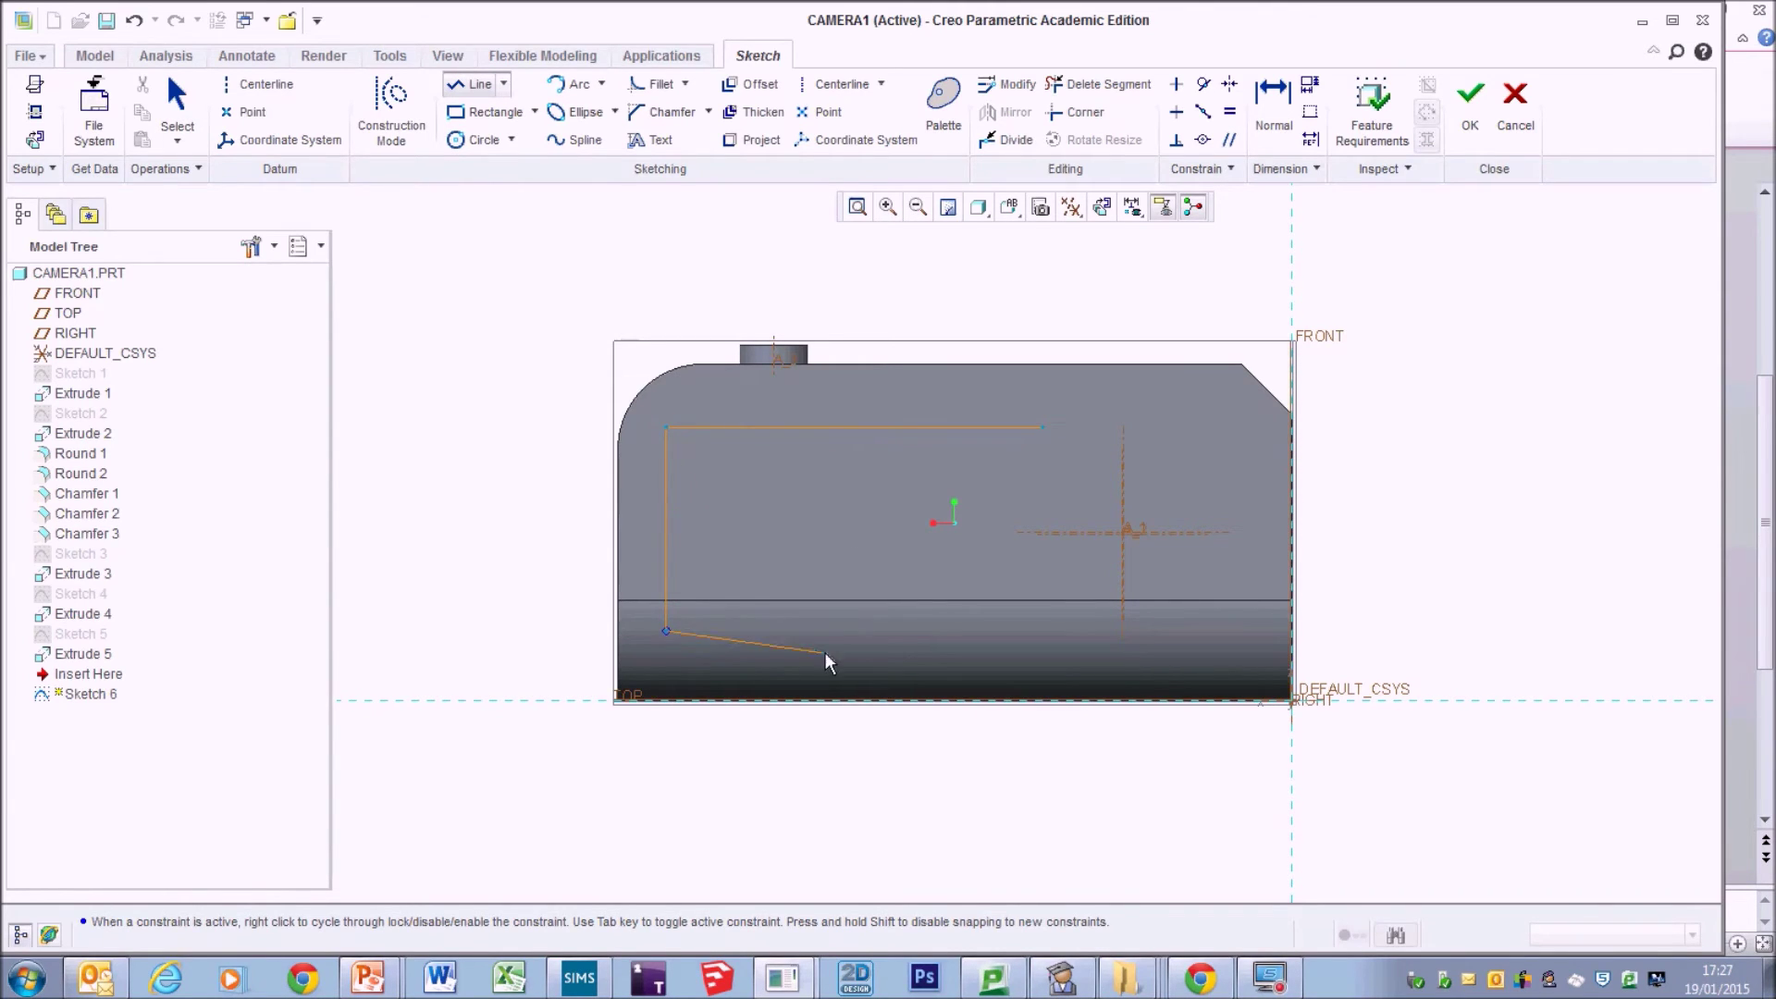
{"action": "left_click", "coordinate": [939, 633]}
{"action": "left_click", "coordinate": [1043, 512]}
{"action": "middle_click", "coordinate": [1074, 407]}
{"action": "mouse_move", "coordinate": [725, 544]}
{"action": "middle_mouse_down"}
{"action": "mouse_move", "coordinate": [765, 531]}
{"action": "mouse_move", "coordinate": [791, 583]}
{"action": "middle_mouse_up"}
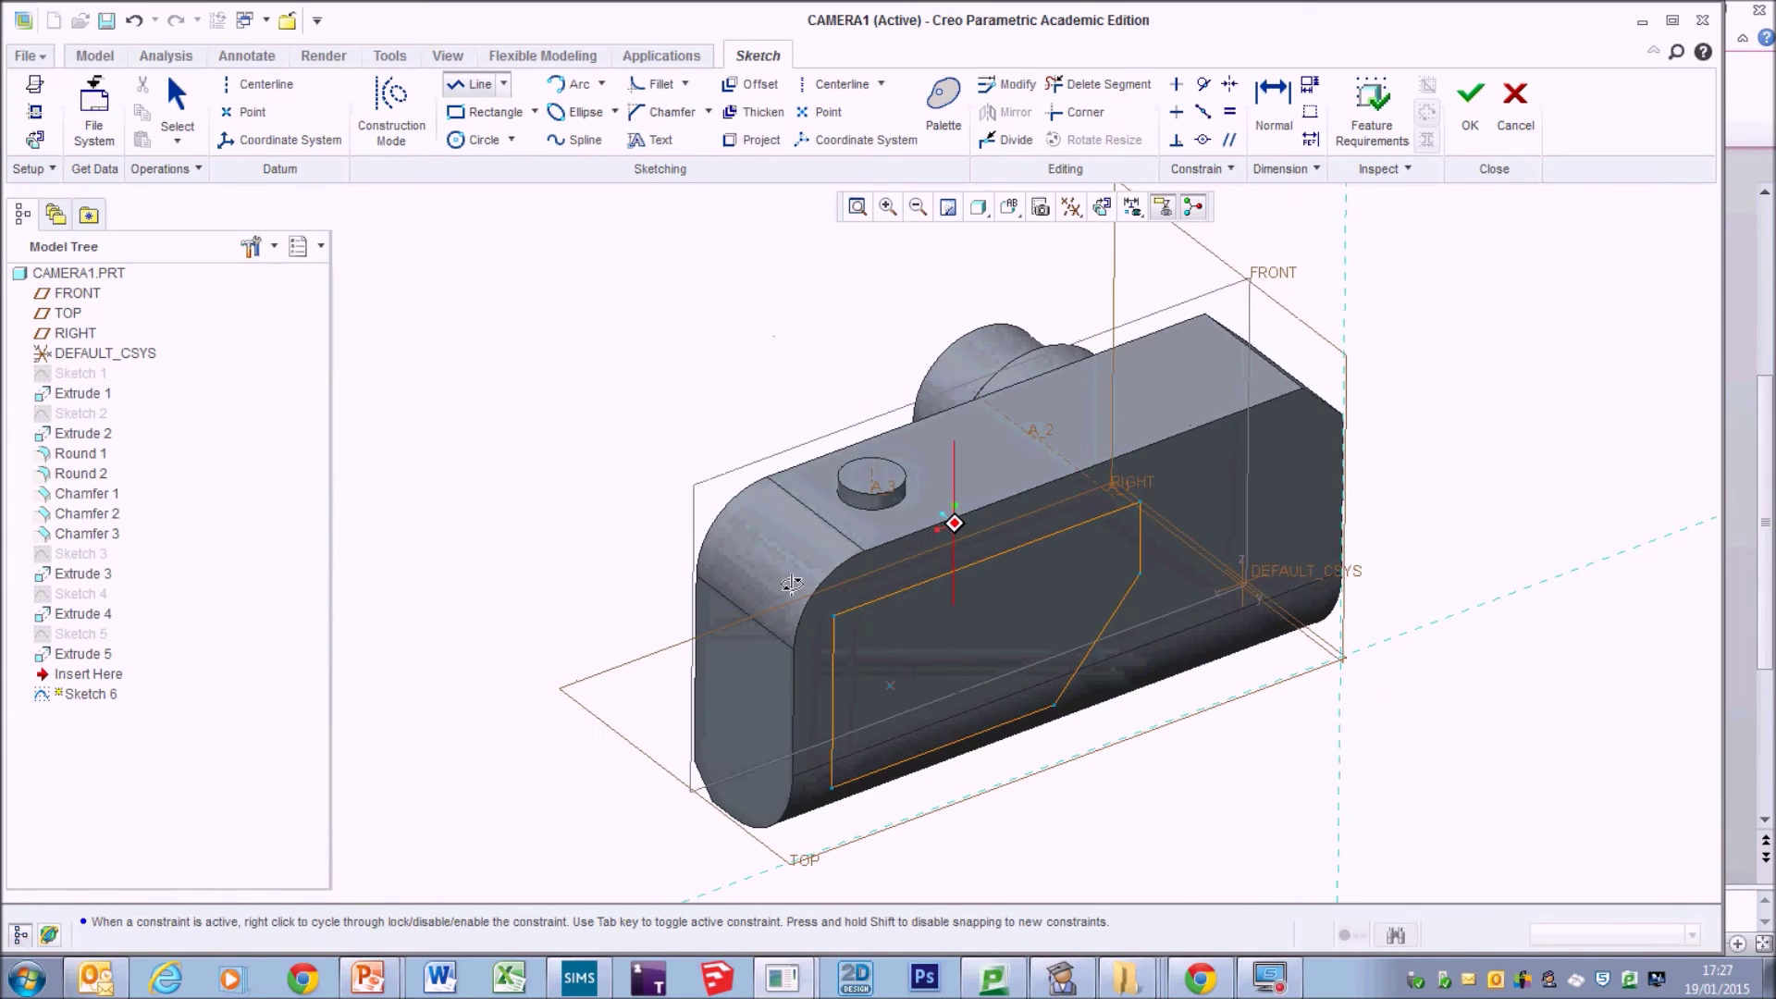
{"action": "left_click", "coordinate": [1470, 100]}
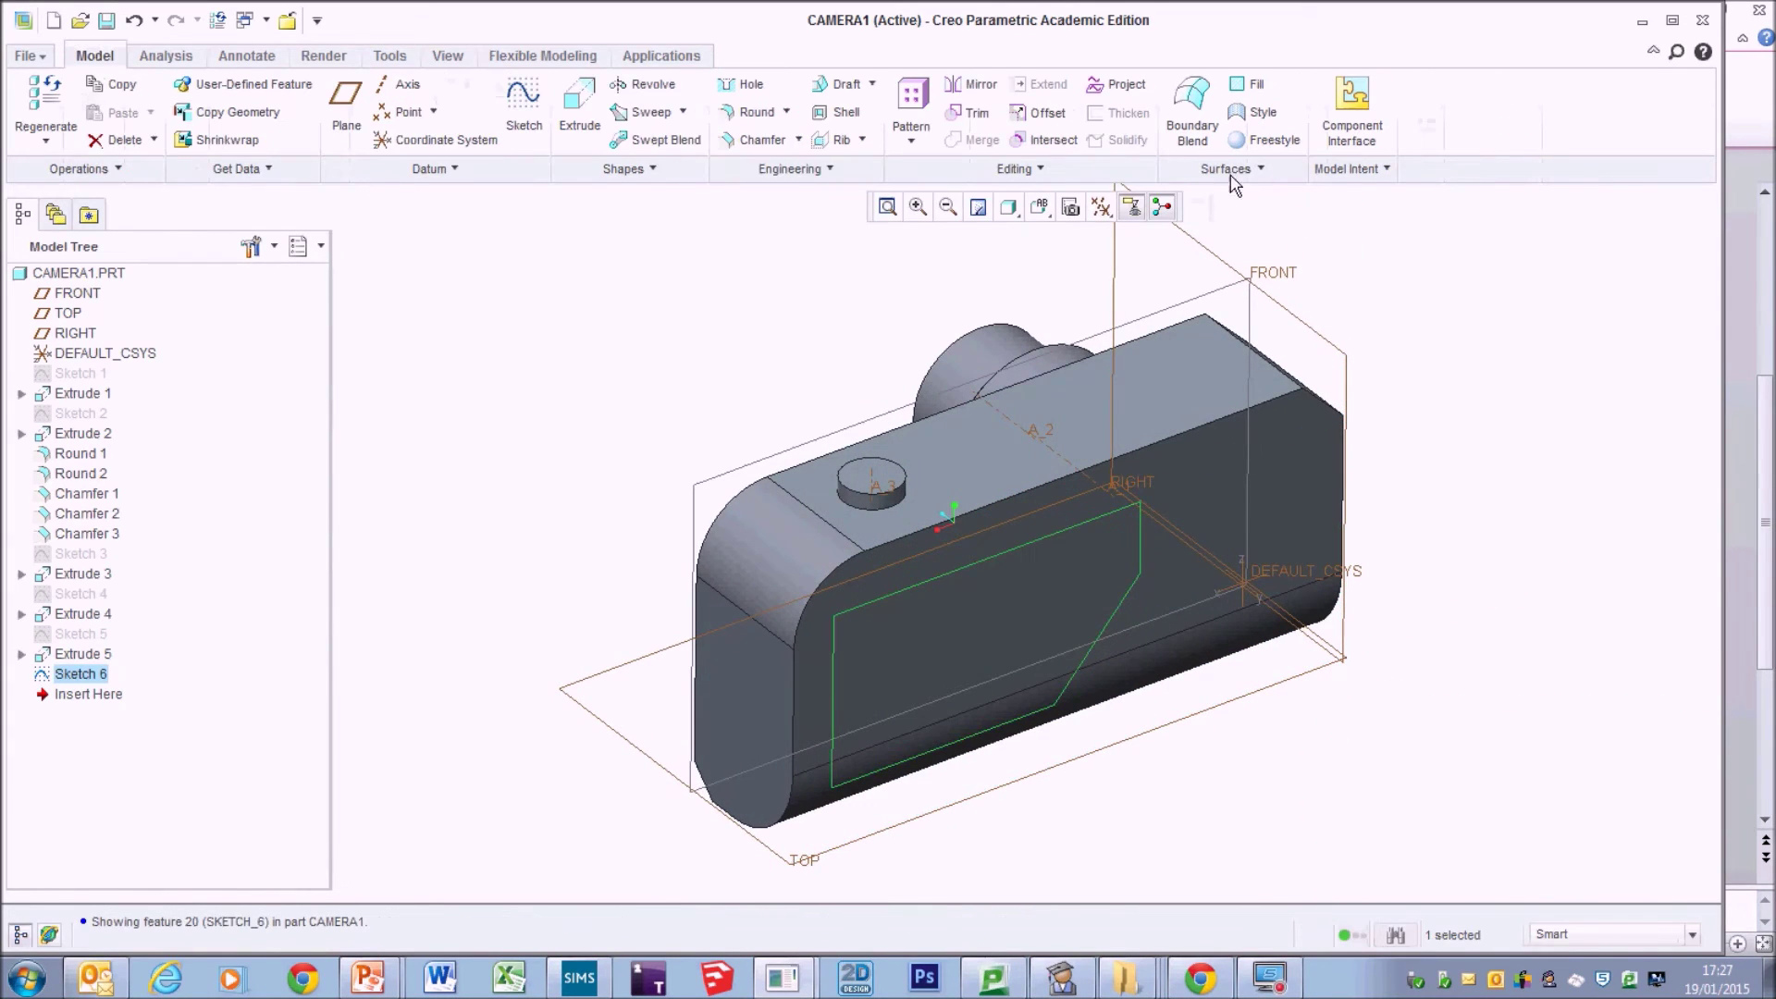
Extrude the five-sided screen outline 3.50 deep into the camera's back face as removed material.
{"action": "left_click", "coordinate": [564, 113]}
{"action": "left_click_drag", "start_coordinate": [1124, 727], "coordinate": [996, 574]}
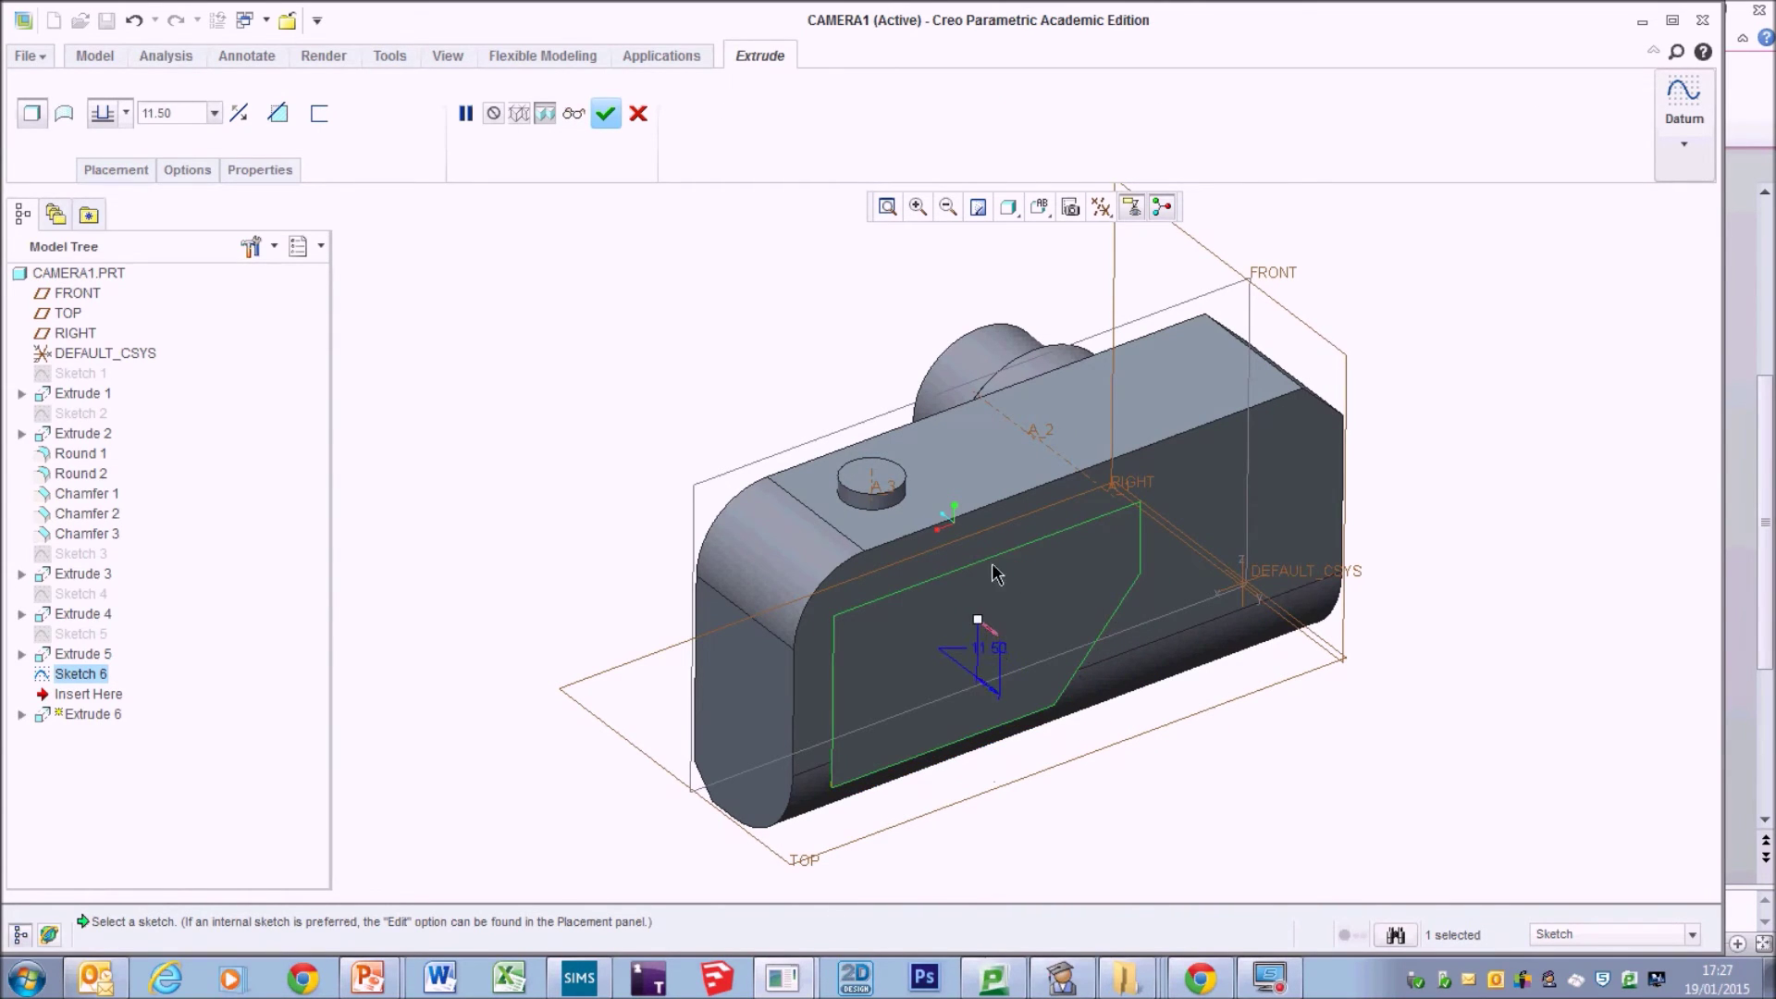
{"action": "left_click", "coordinate": [274, 119]}
{"action": "left_click_drag", "start_coordinate": [978, 625], "coordinate": [996, 634]}
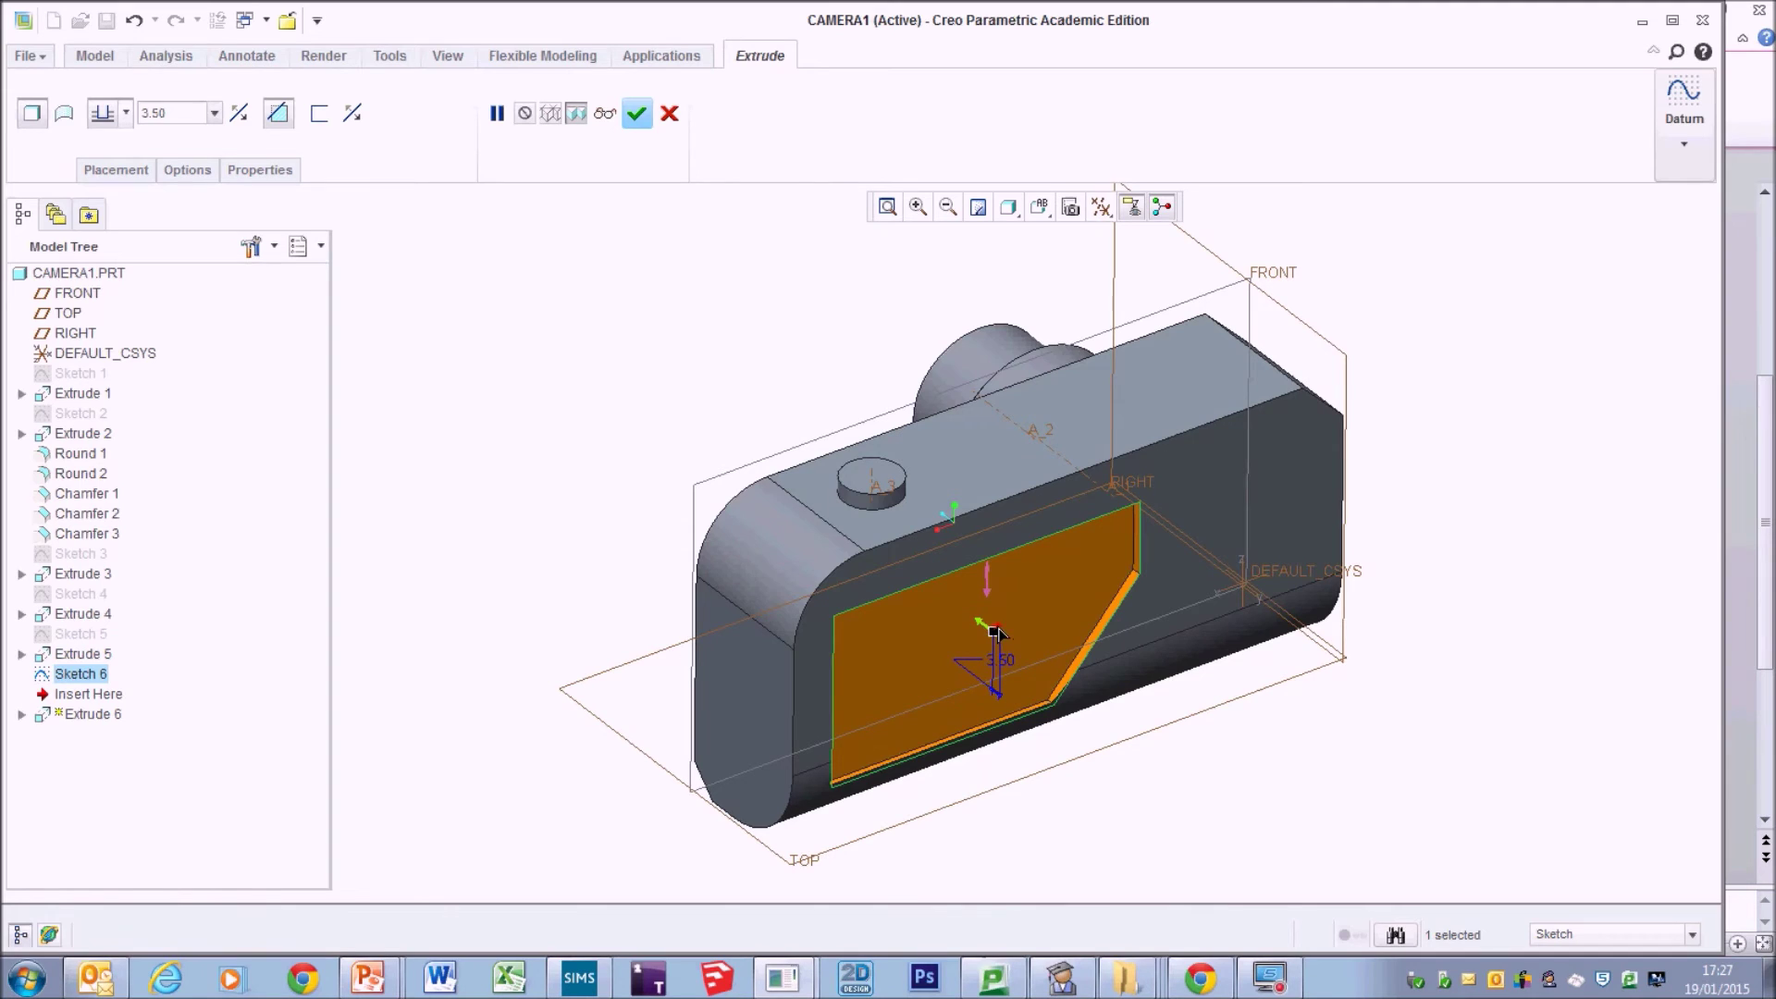
{"action": "middle_click_drag", "start_coordinate": [1199, 803], "coordinate": [1025, 704]}
{"action": "left_click", "coordinate": [636, 113]}
Turn the camera to show its lens and brand name, and switch to PowerPoint to enlarge its picture in the Task 5 box.
{"action": "middle_click_drag", "start_coordinate": [974, 606], "coordinate": [487, 511]}
{"action": "middle_click_drag", "start_coordinate": [648, 448], "coordinate": [744, 425]}
{"action": "scroll", "coordinate": [1121, 370], "scroll_direction": "down", "scroll_amount": 2}
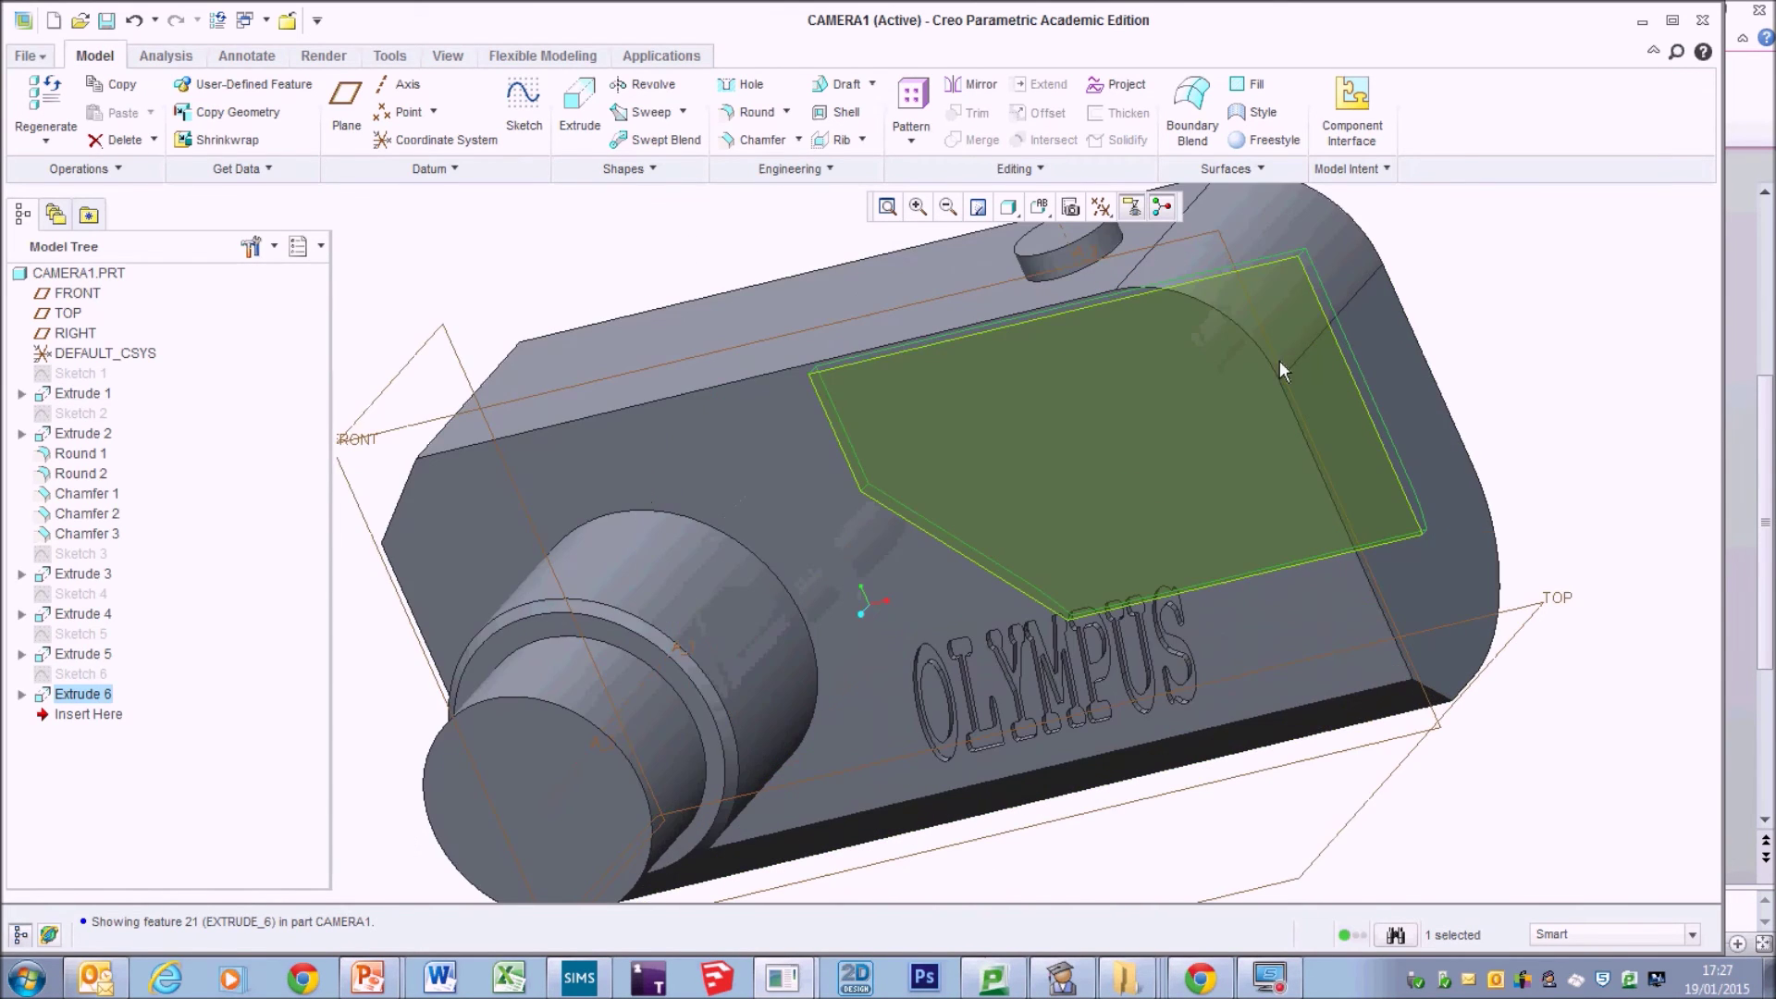
{"action": "scroll", "coordinate": [1295, 358], "scroll_direction": "up", "scroll_amount": 2}
{"action": "left_click", "coordinate": [1445, 329]}
{"action": "middle_click_drag", "start_coordinate": [1447, 343], "coordinate": [1454, 367]}
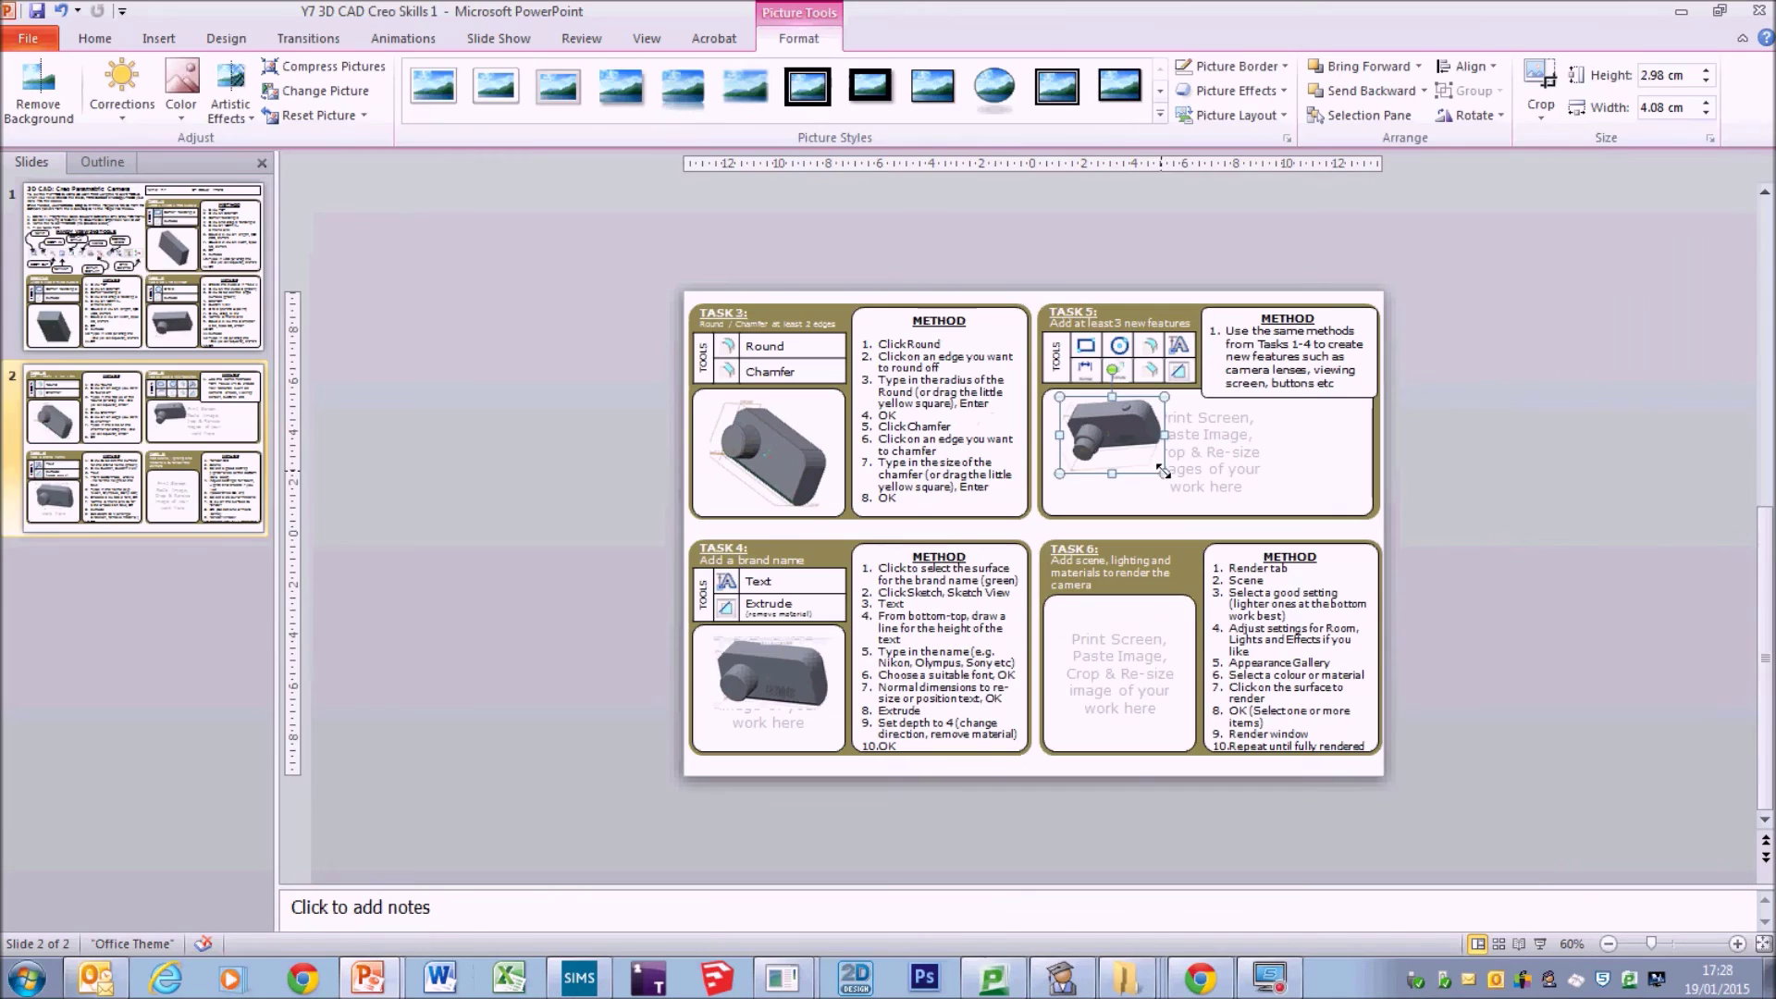
{"action": "left_click_drag", "start_coordinate": [1162, 471], "coordinate": [1188, 495]}
{"action": "left_click", "coordinate": [1545, 481]}
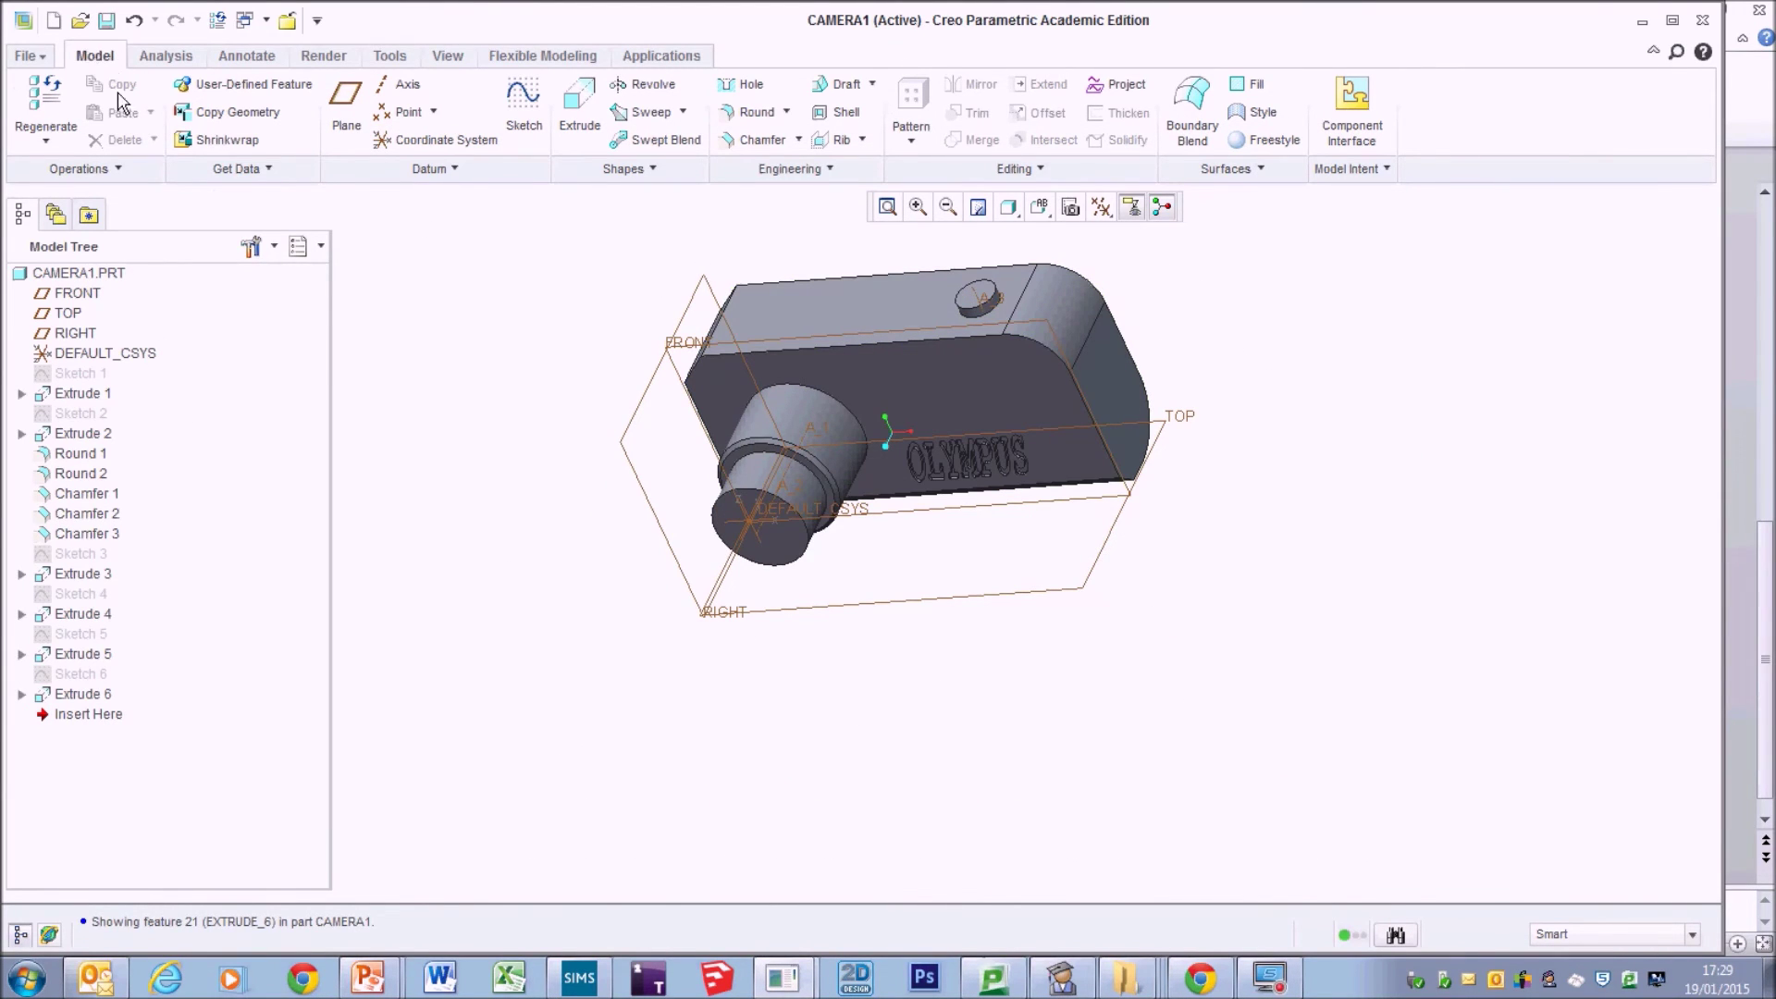
Switch to Creo and apply the light photolux-studio-soft scene to the camera model for rendering.
{"action": "left_click", "coordinate": [331, 61]}
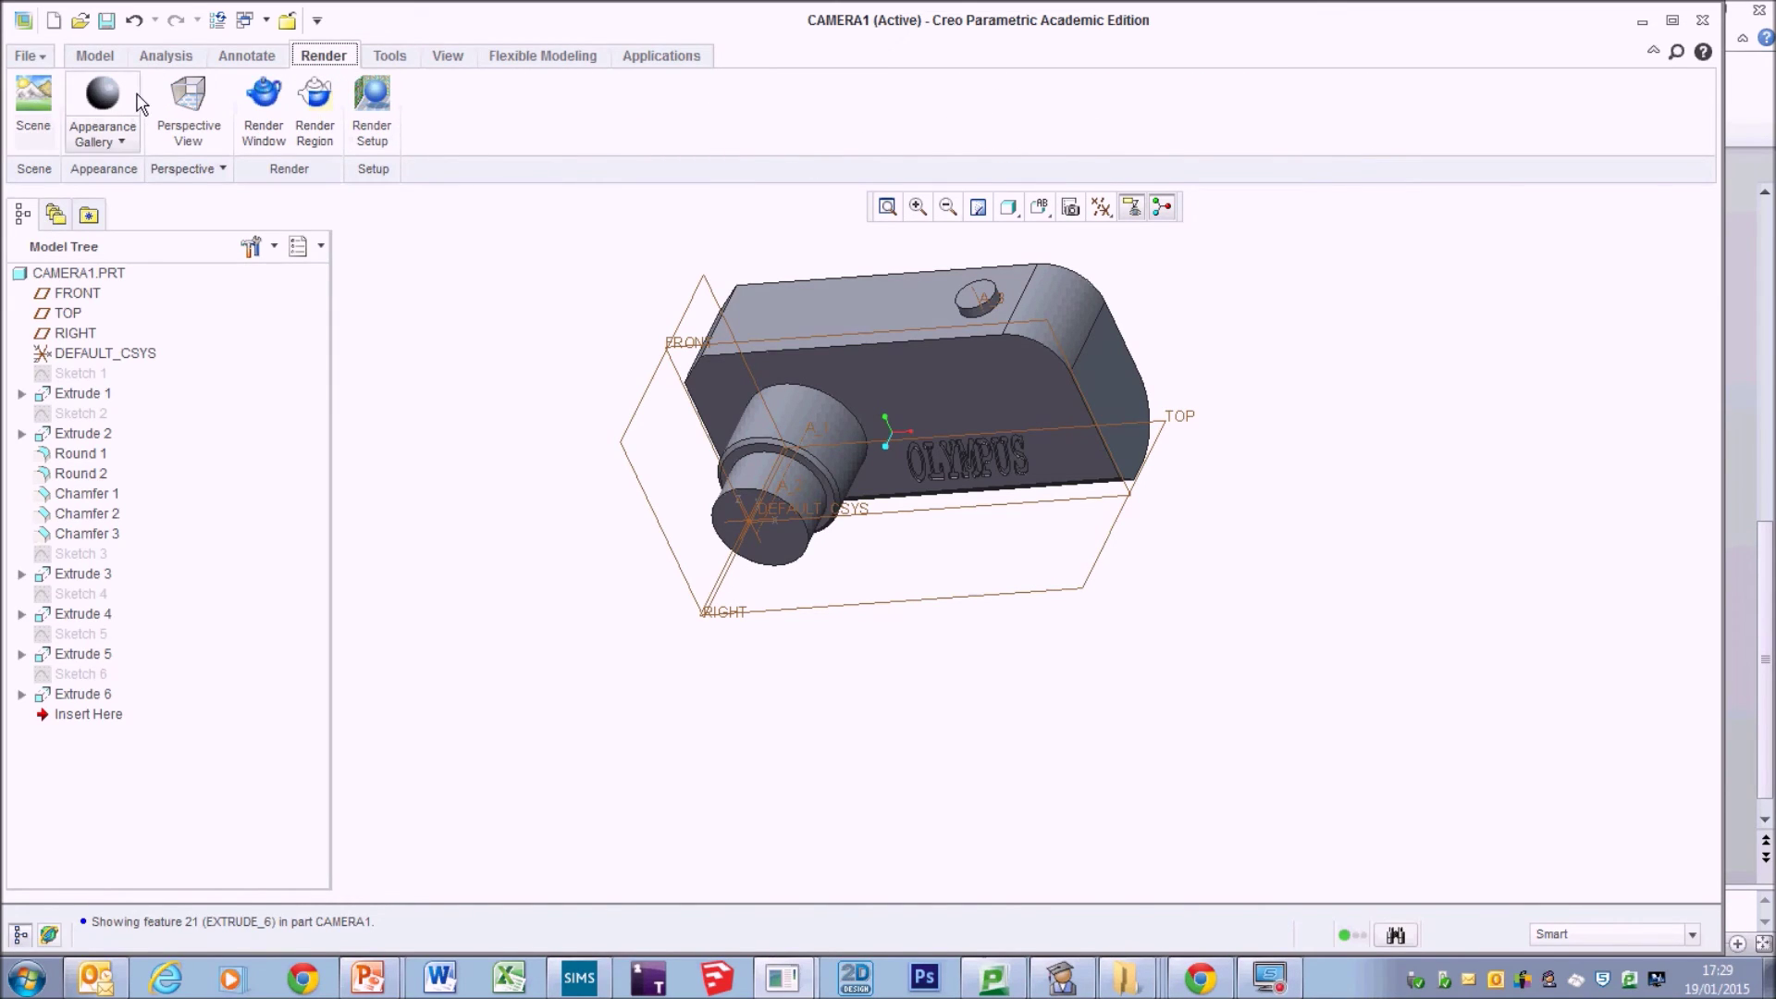
{"action": "left_click", "coordinate": [30, 107]}
{"action": "left_click_drag", "start_coordinate": [271, 540], "coordinate": [254, 689]}
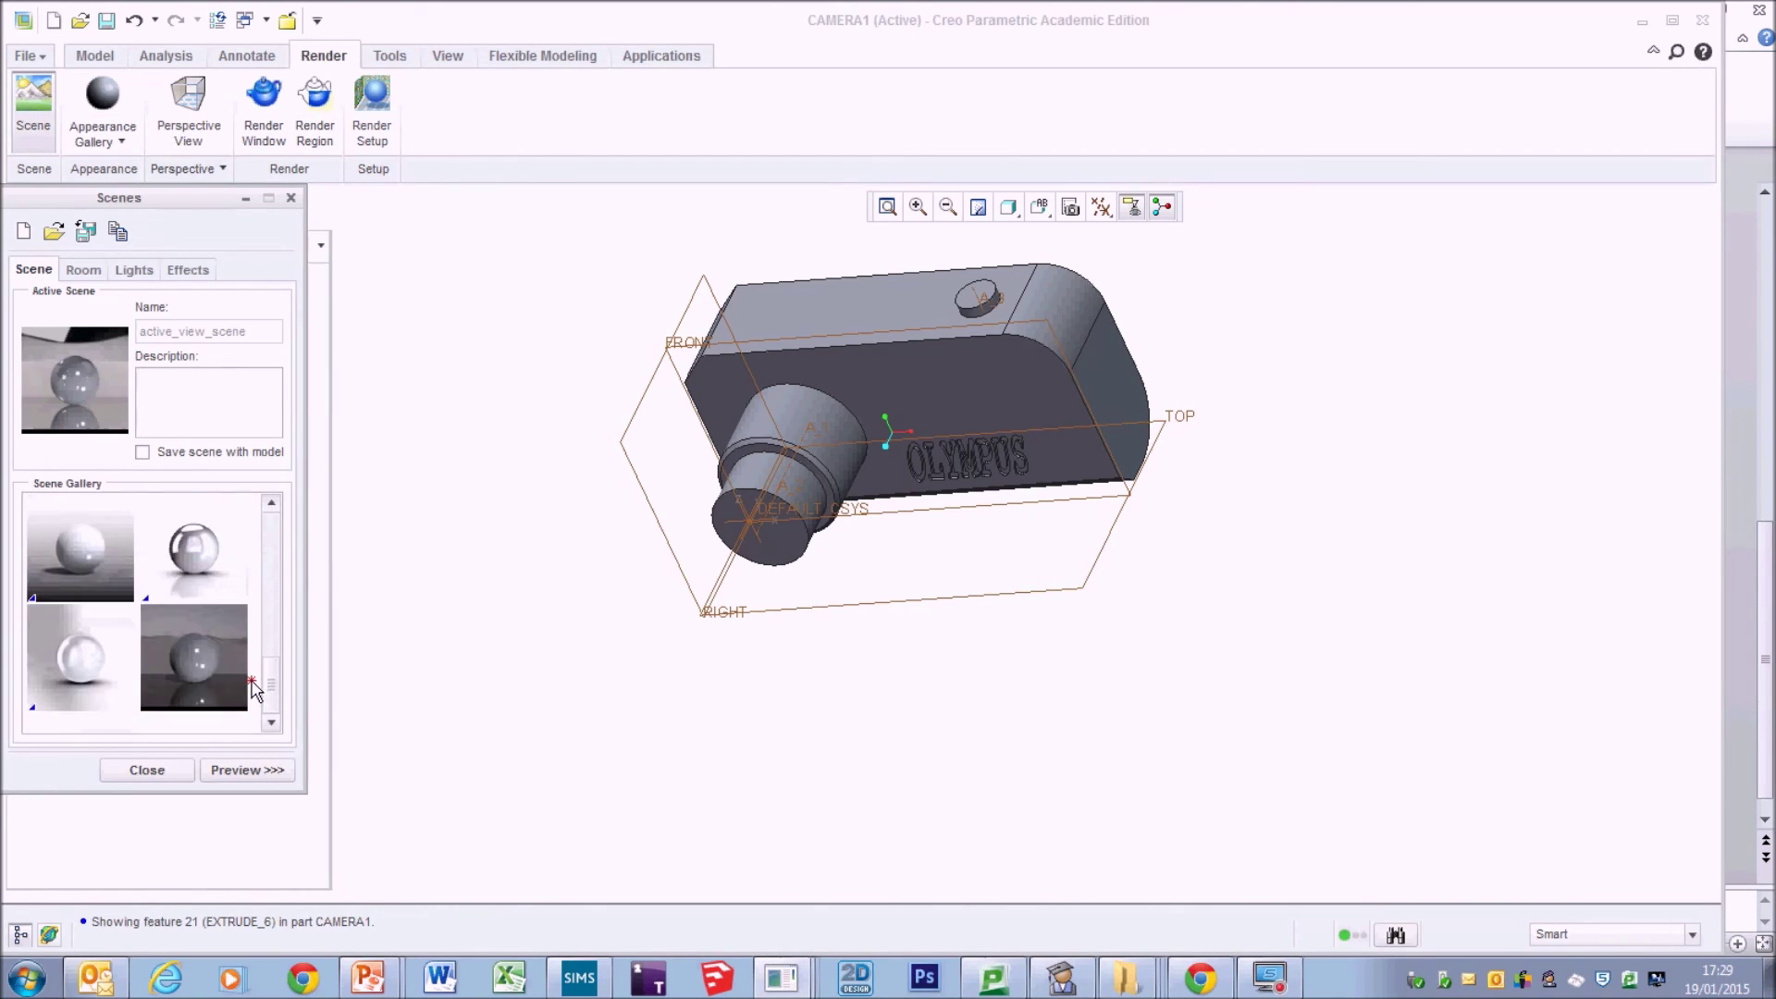
{"action": "left_click", "coordinate": [69, 681]}
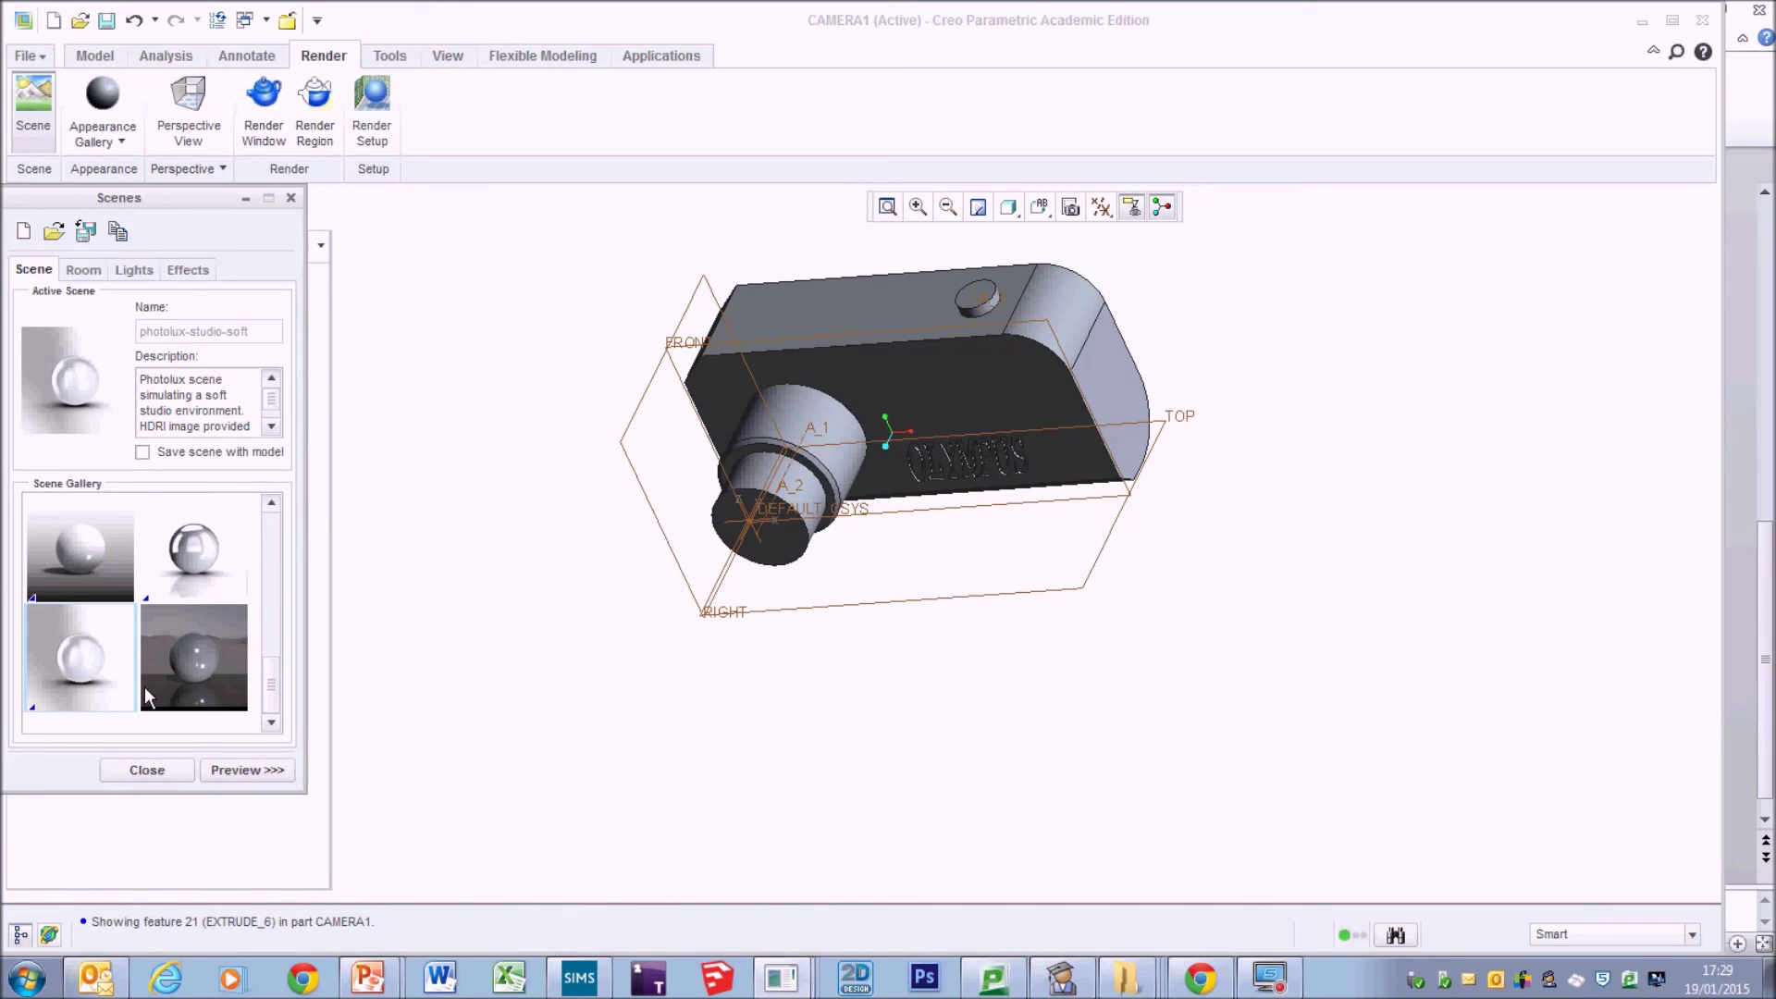
Align the floor of the scene's room with the underside of the camera.
{"action": "left_click", "coordinate": [83, 271]}
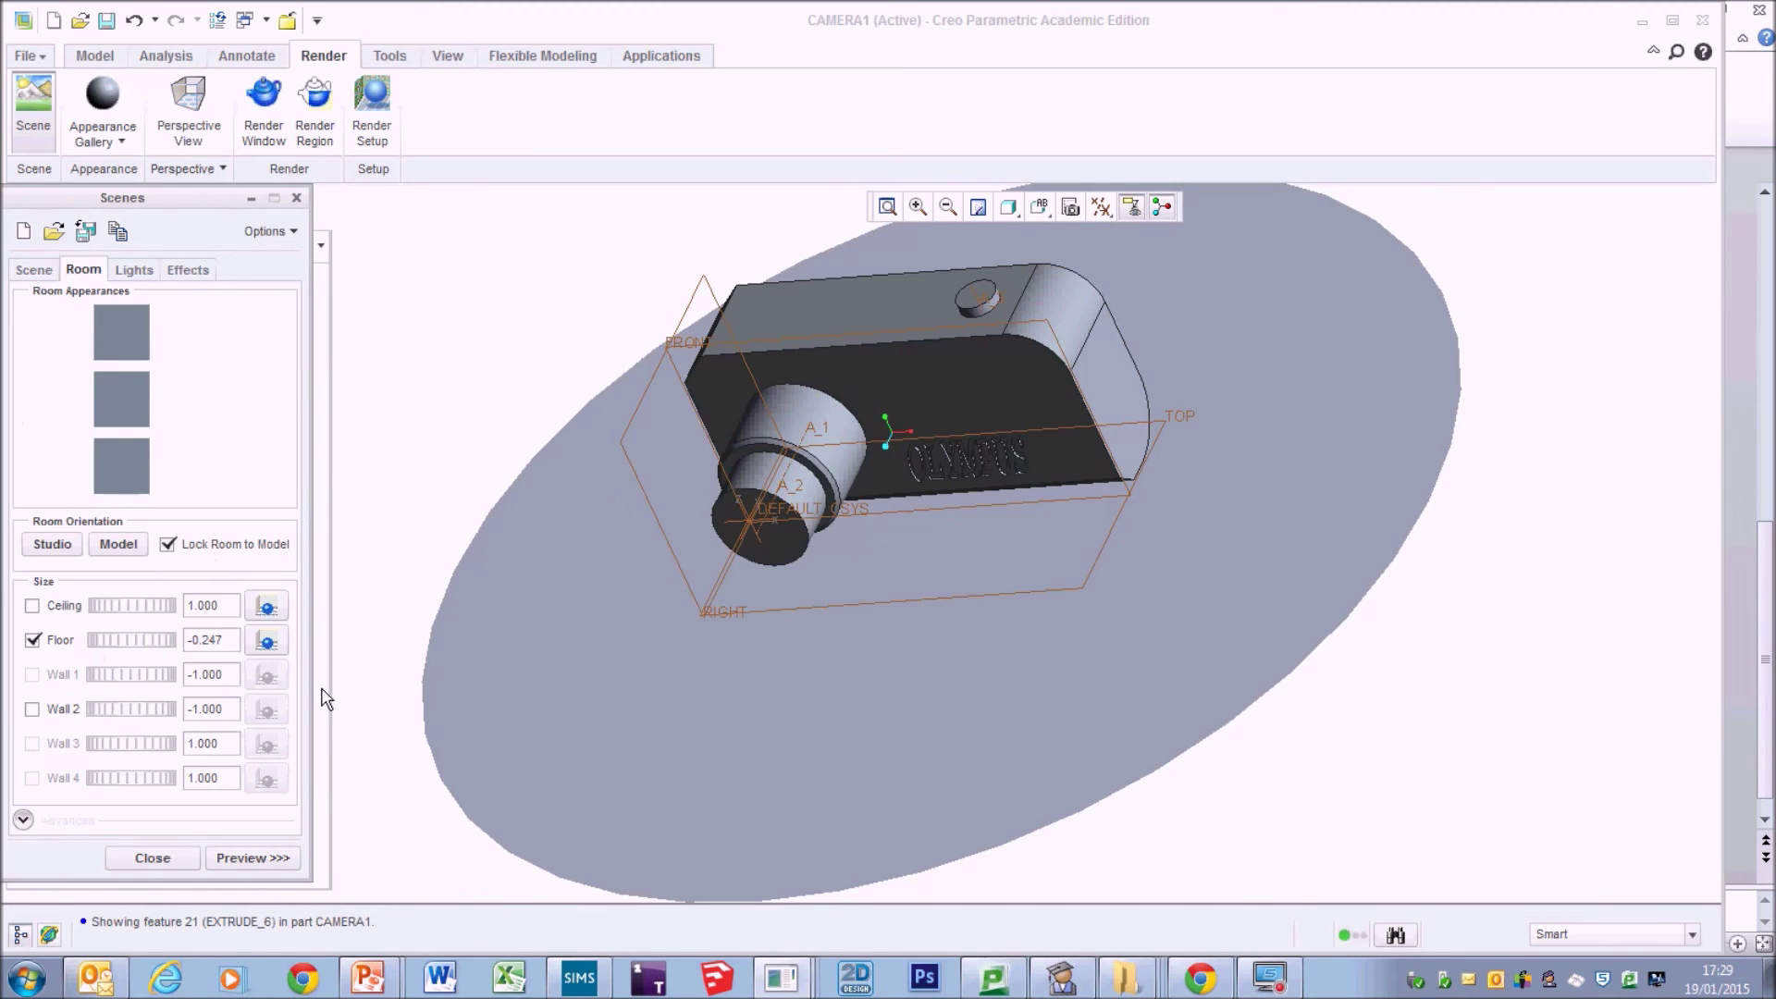
{"action": "middle_click_drag", "start_coordinate": [796, 490], "coordinate": [759, 632]}
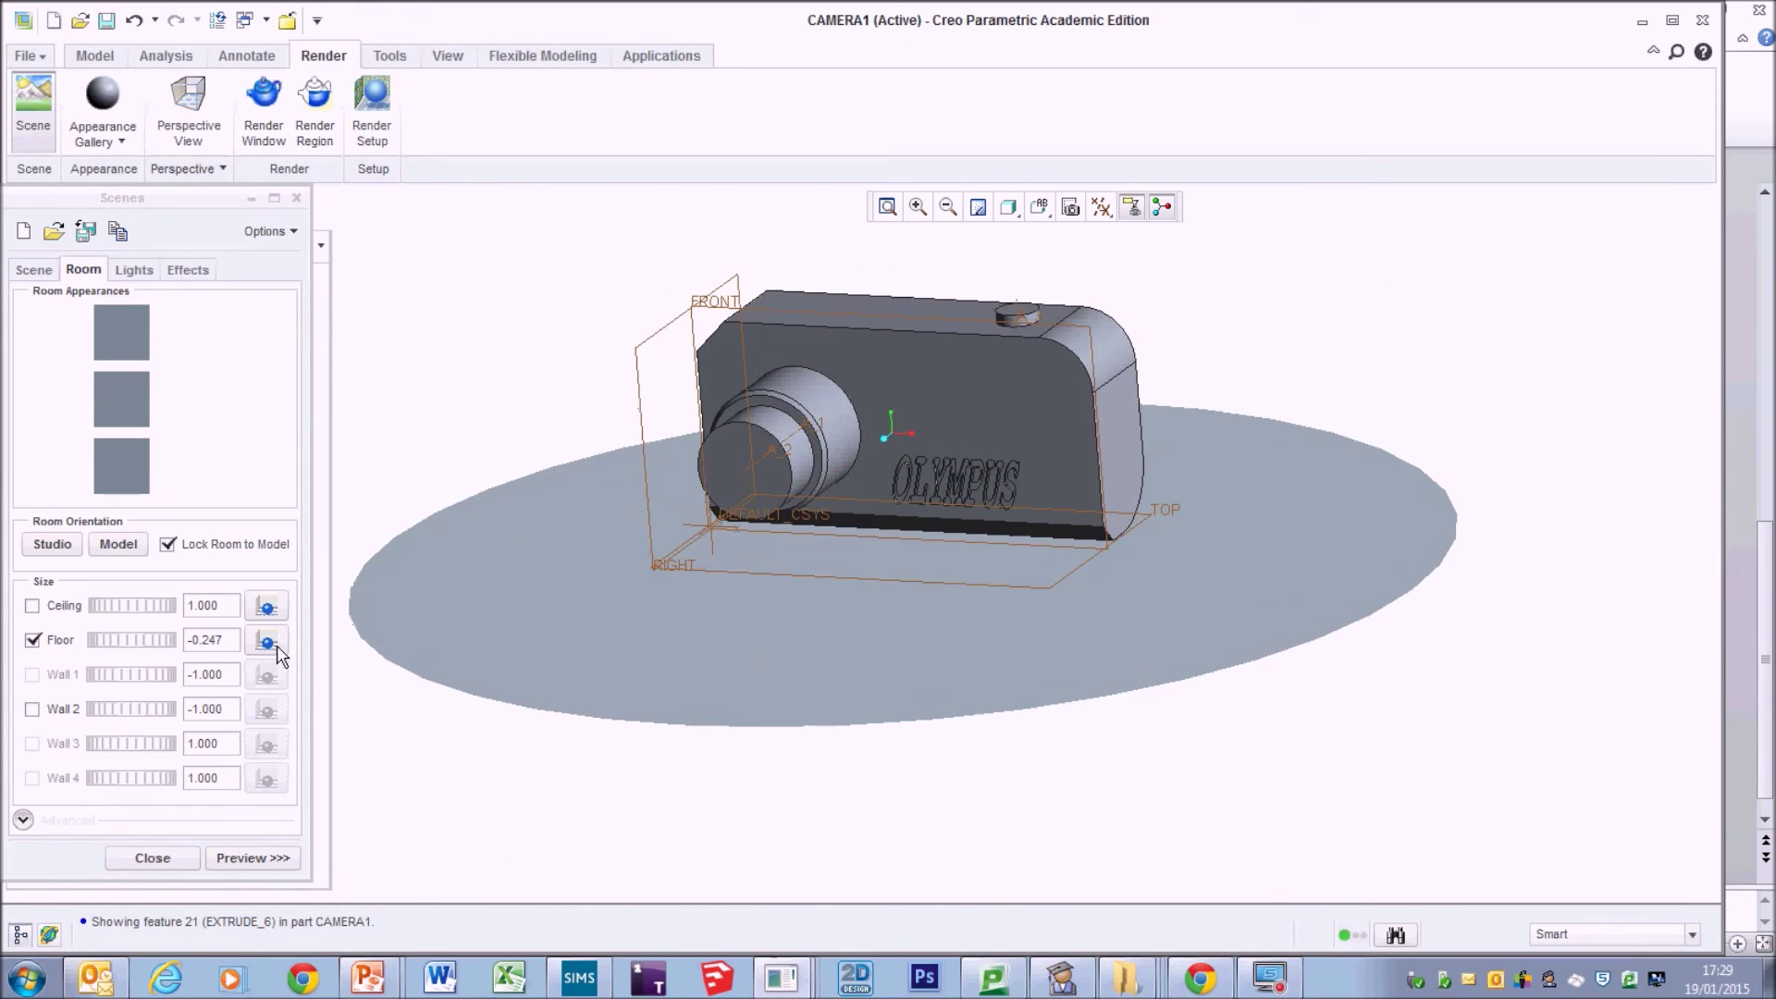
{"action": "left_click", "coordinate": [266, 640]}
{"action": "middle_click_drag", "start_coordinate": [444, 620], "coordinate": [627, 615]}
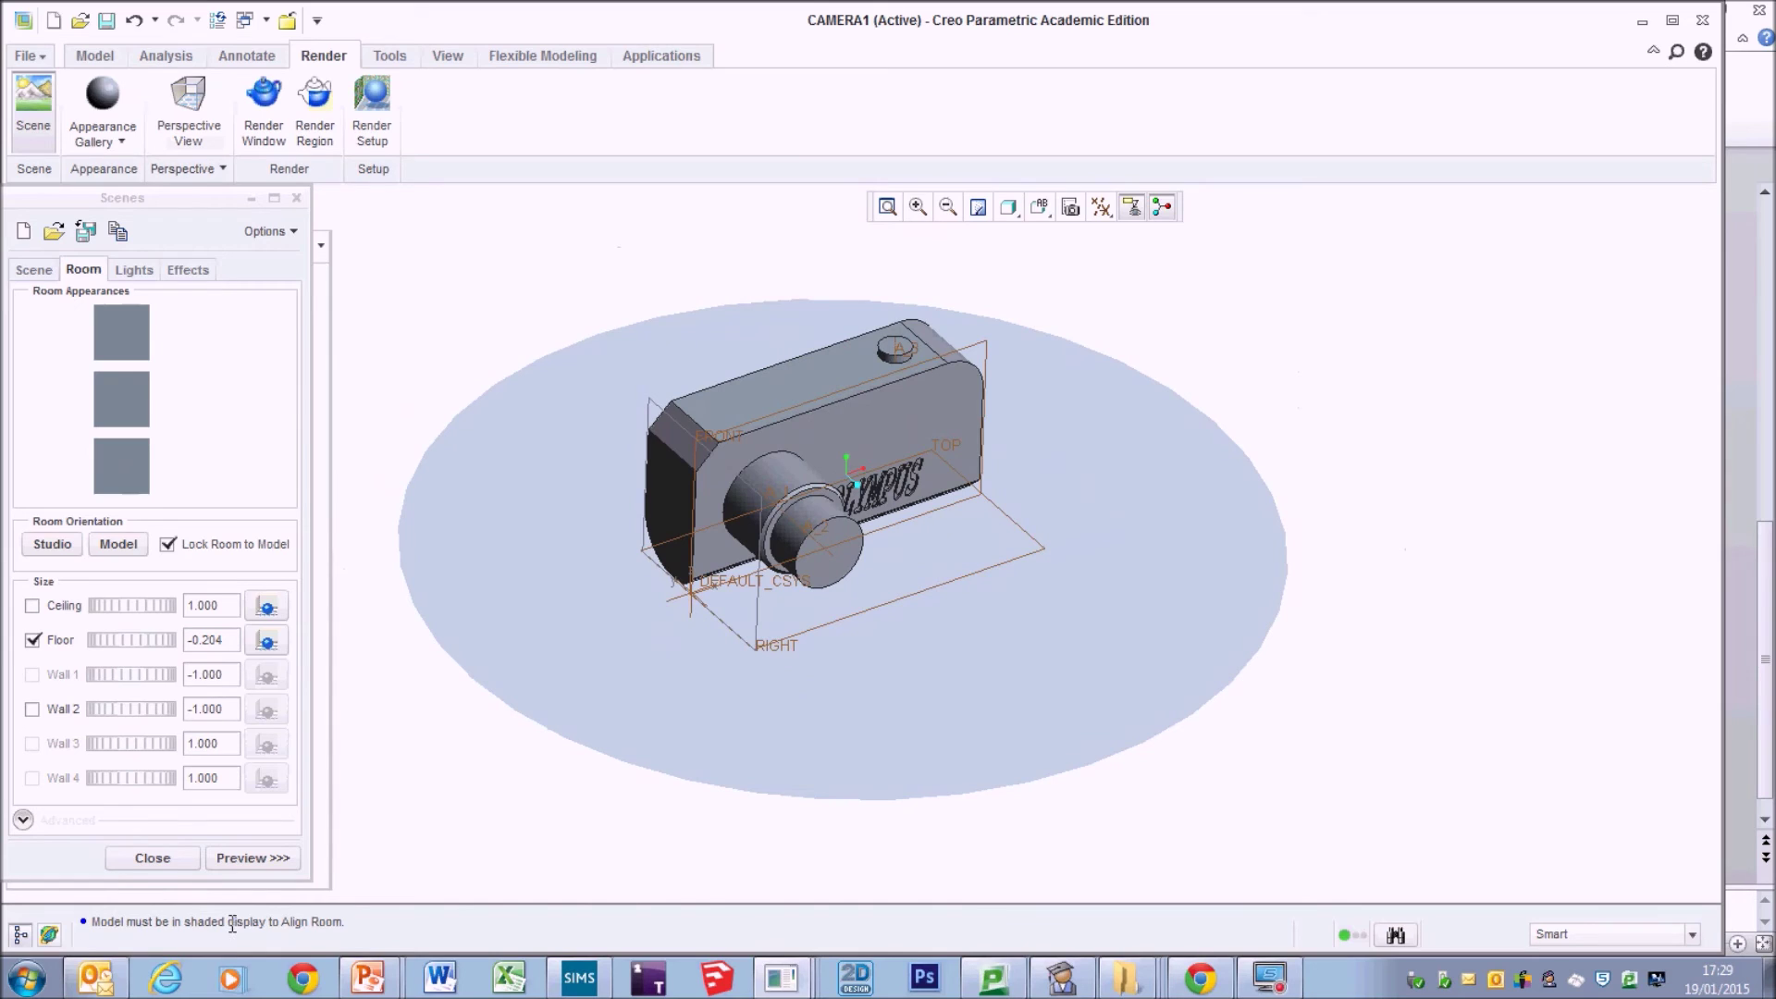
Reposition the default distant light around the camera and close the scene settings with the effects left at their defaults.
{"action": "left_click", "coordinate": [134, 271]}
{"action": "scroll", "coordinate": [539, 499], "scroll_direction": "up", "scroll_amount": 3}
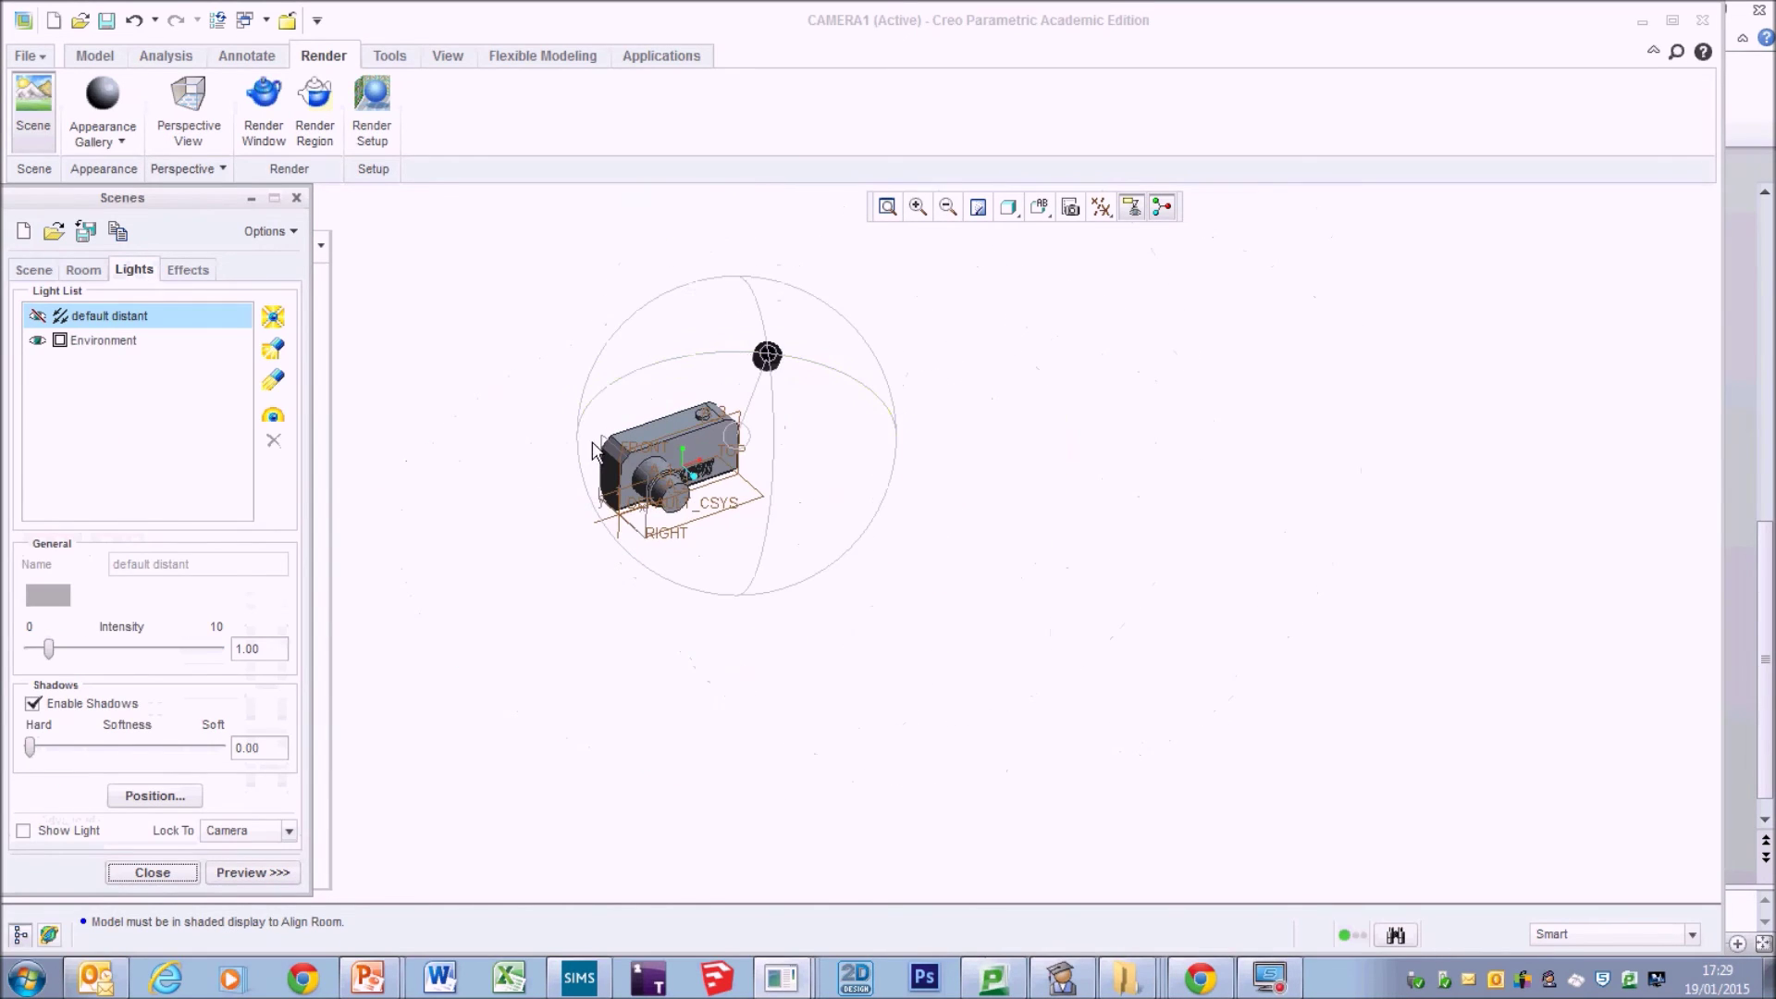
{"action": "mouse_move", "coordinate": [774, 359]}
{"action": "left_mouse_down"}
{"action": "mouse_move", "coordinate": [724, 369]}
{"action": "mouse_move", "coordinate": [808, 366]}
{"action": "left_mouse_up"}
{"action": "left_click_drag", "start_coordinate": [732, 437], "coordinate": [705, 437]}
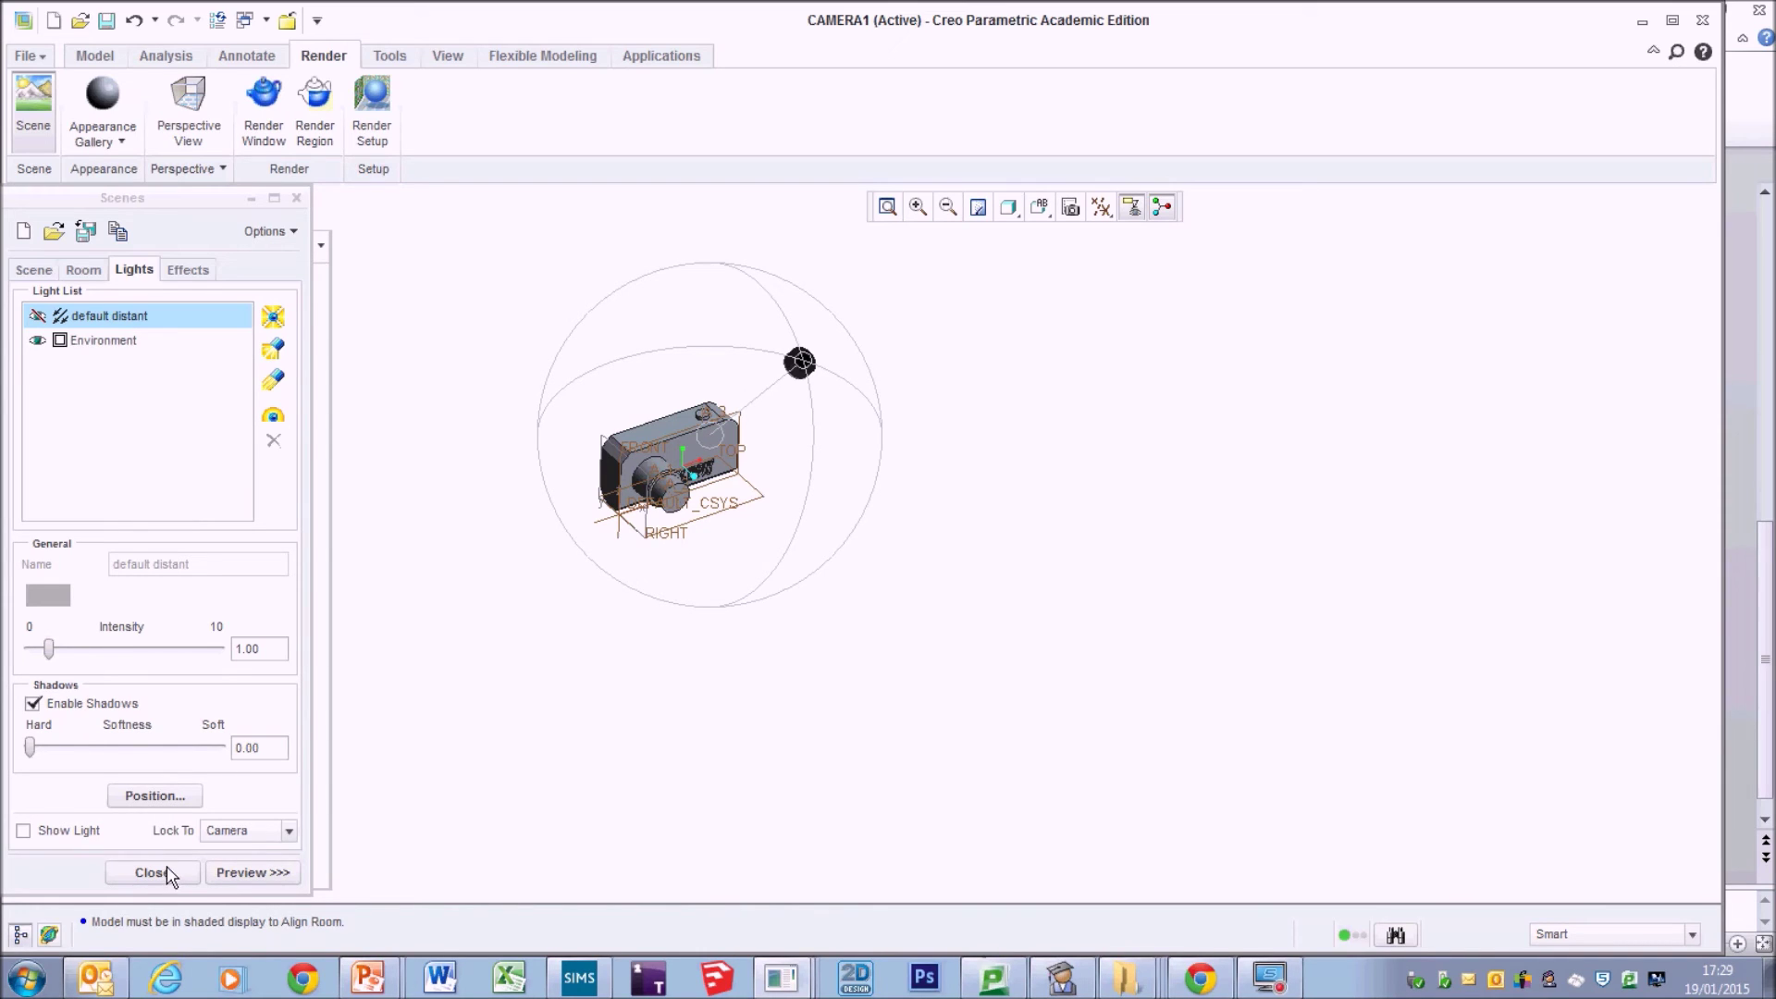
{"action": "left_click", "coordinate": [188, 271]}
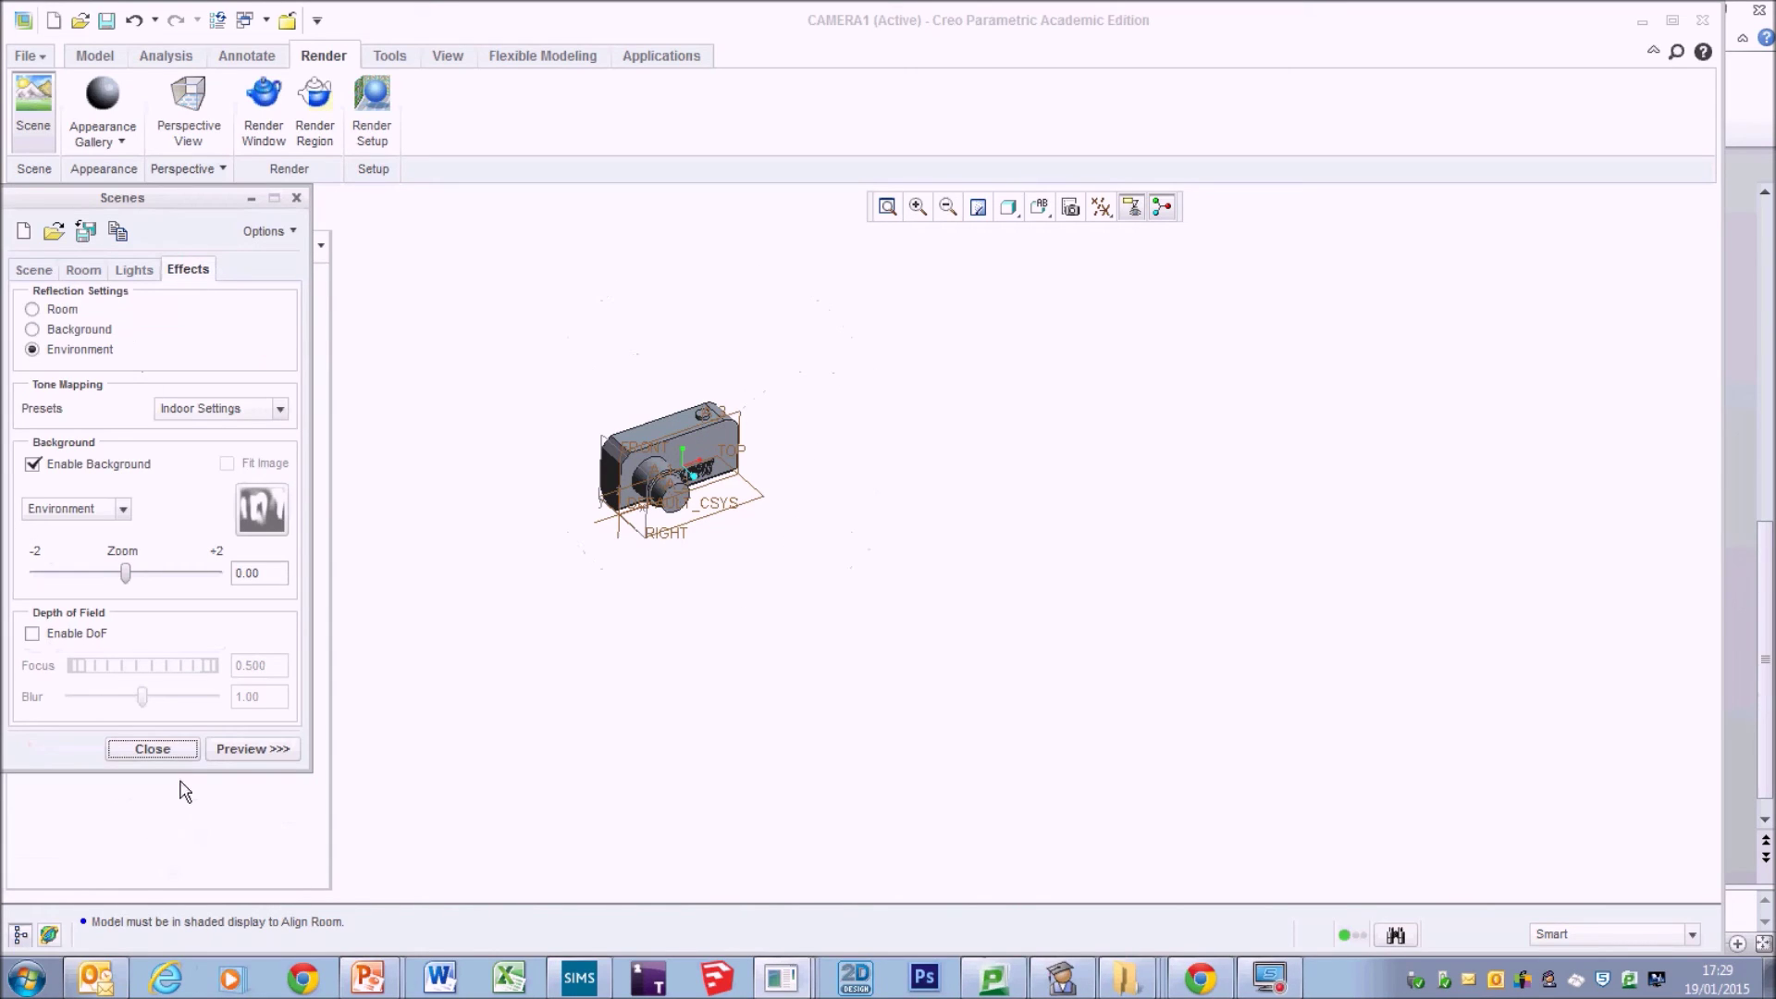
{"action": "left_click", "coordinate": [154, 749]}
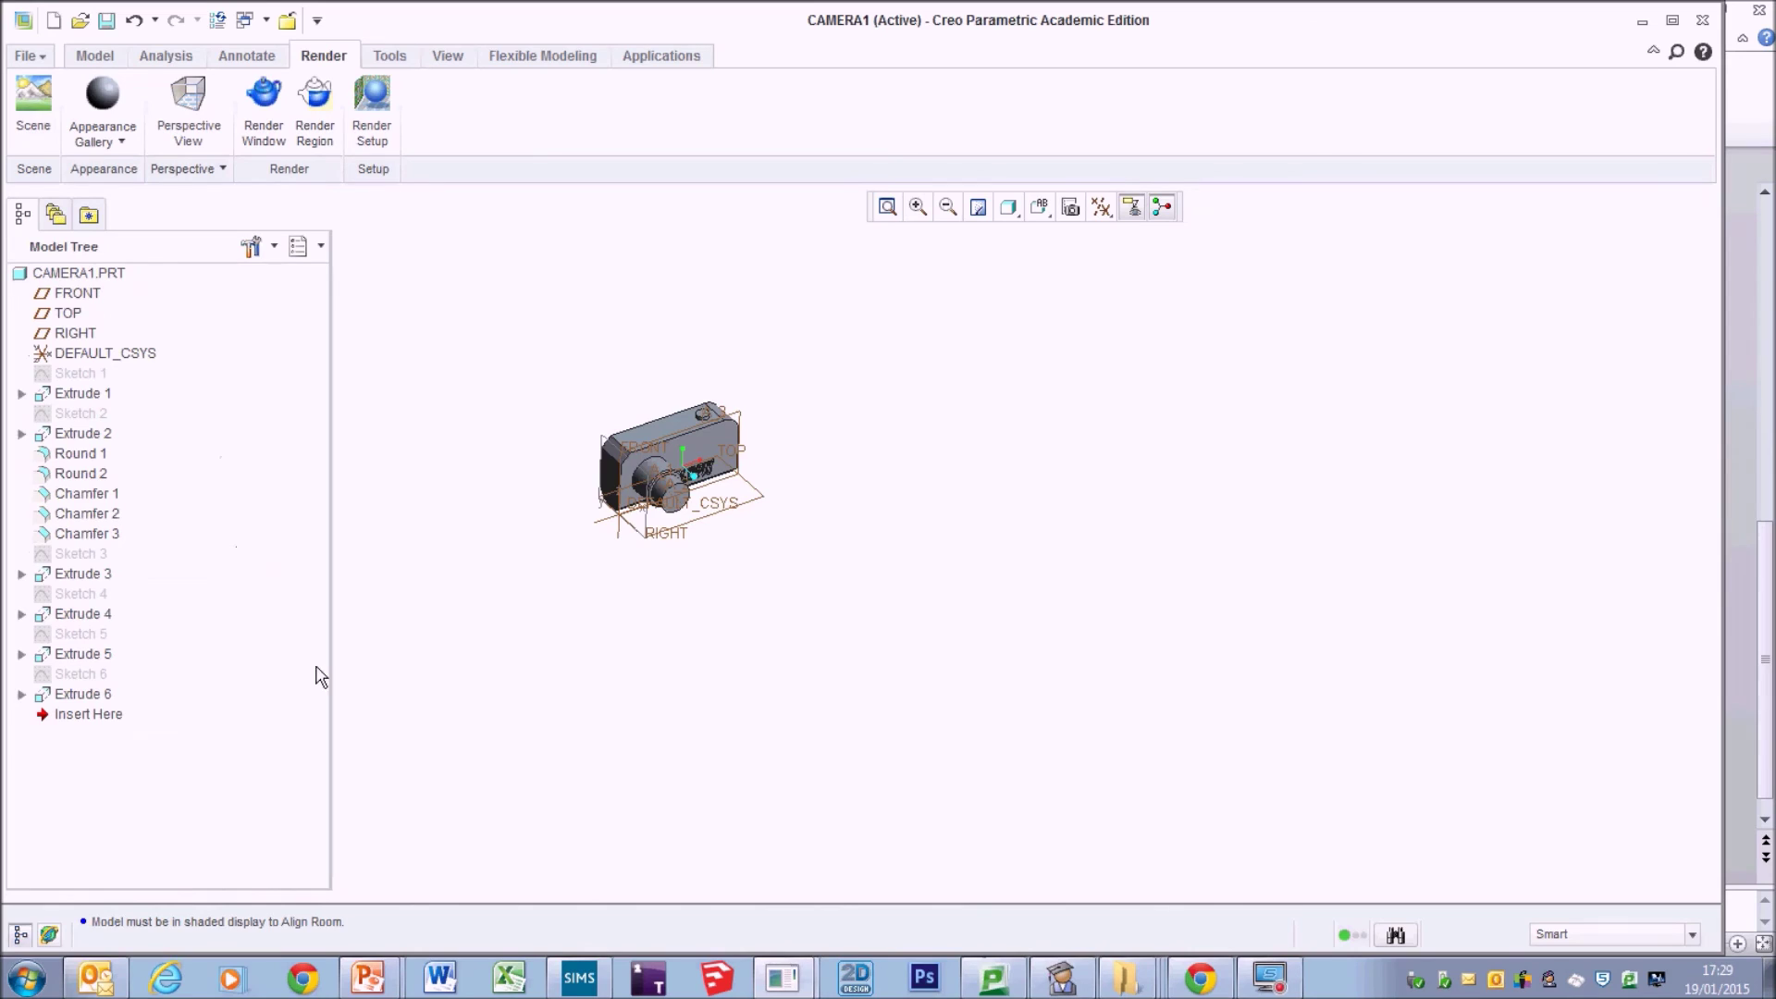
Render the camera in the model window, including once from a closer view.
{"action": "scroll", "coordinate": [488, 444], "scroll_direction": "down", "scroll_amount": 5}
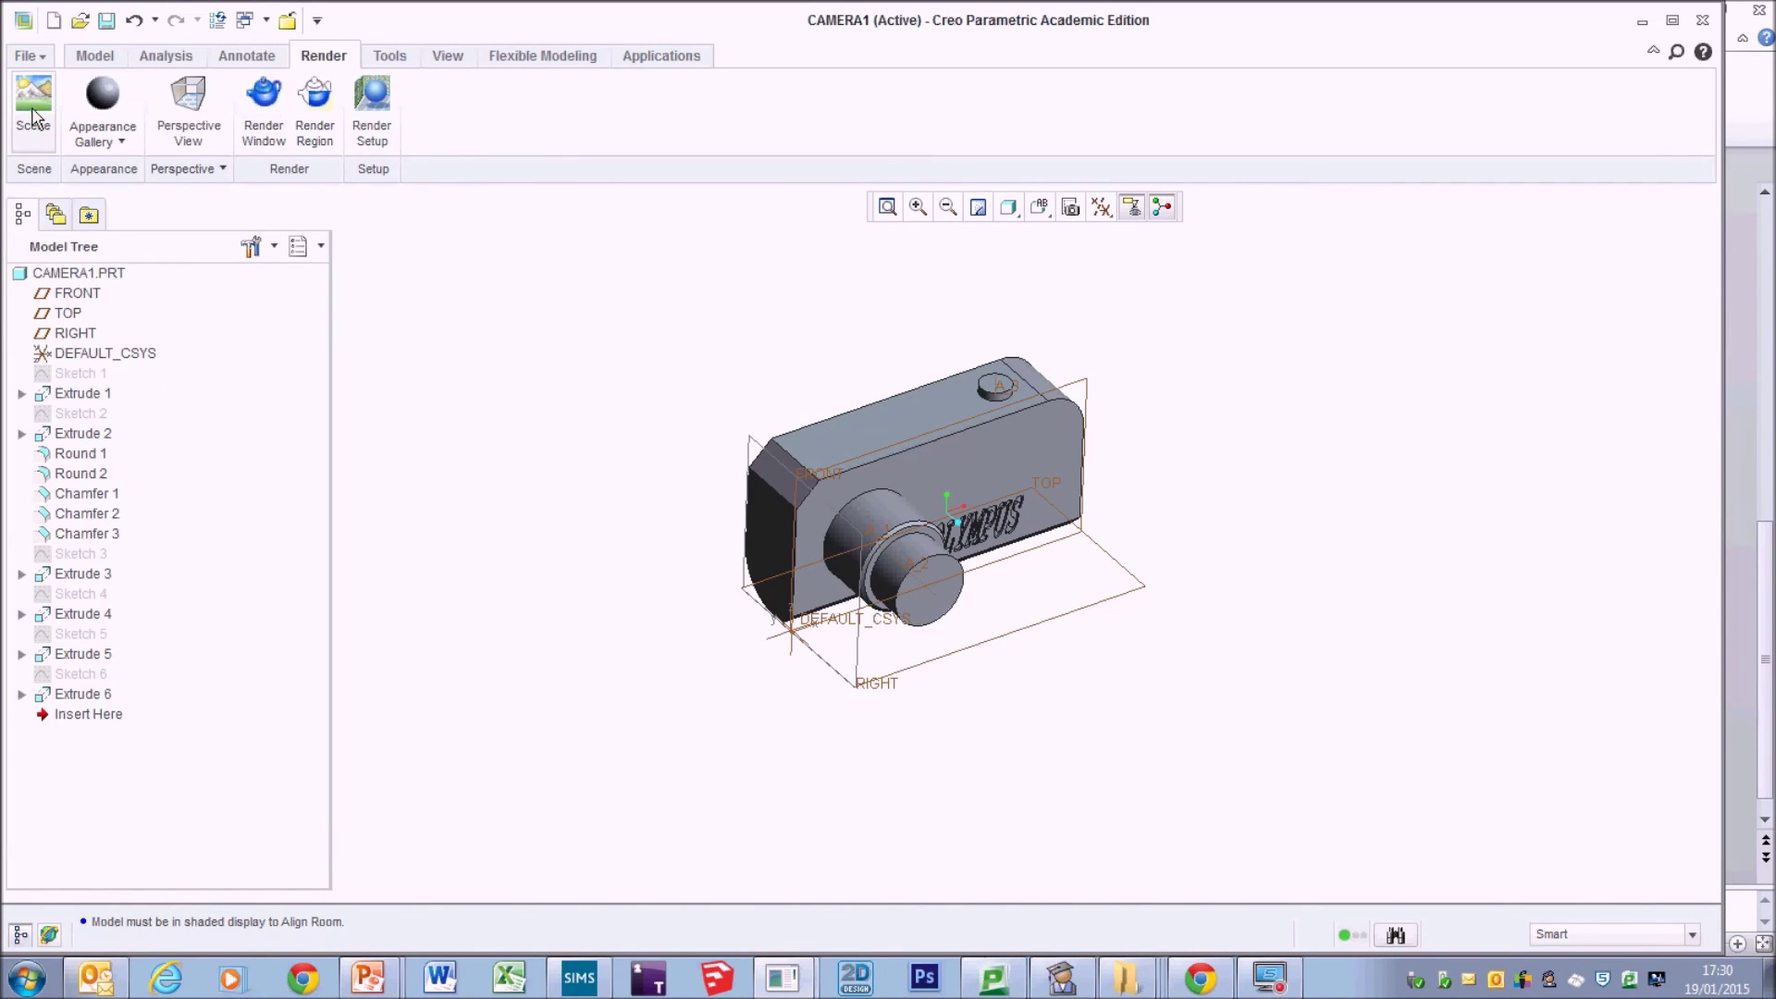
{"action": "left_click", "coordinate": [264, 102]}
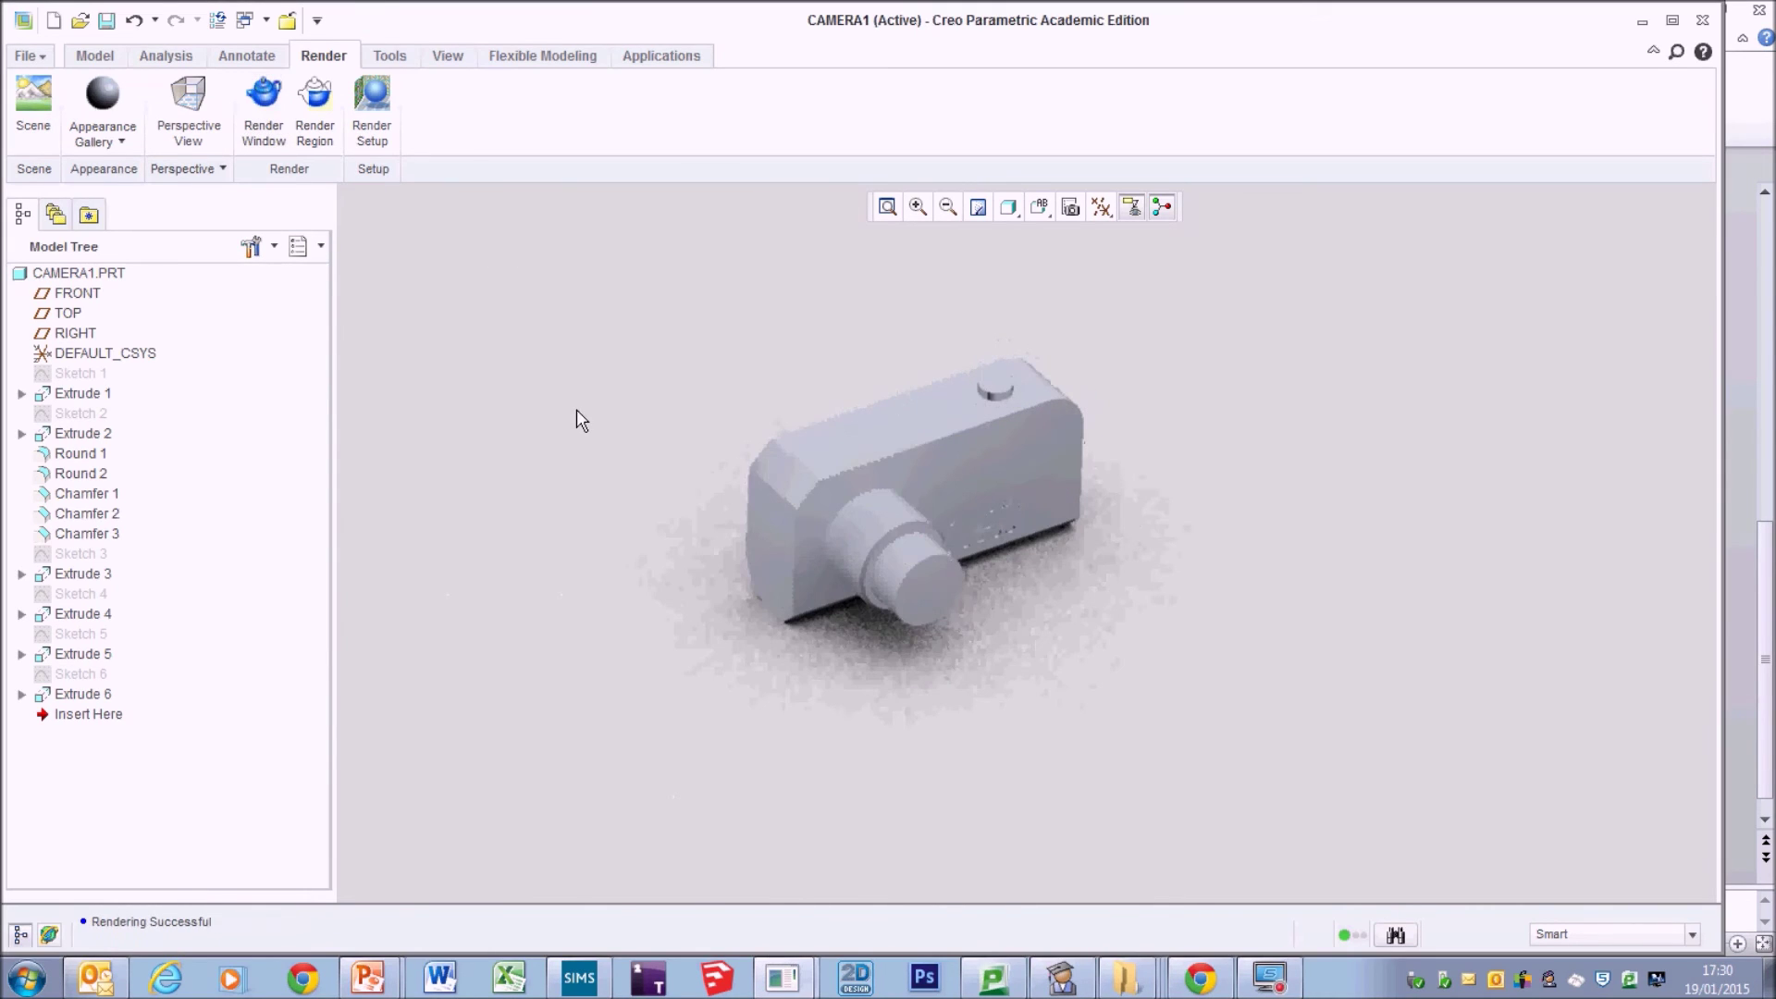
{"action": "left_click", "coordinate": [777, 483]}
{"action": "left_click", "coordinate": [266, 105]}
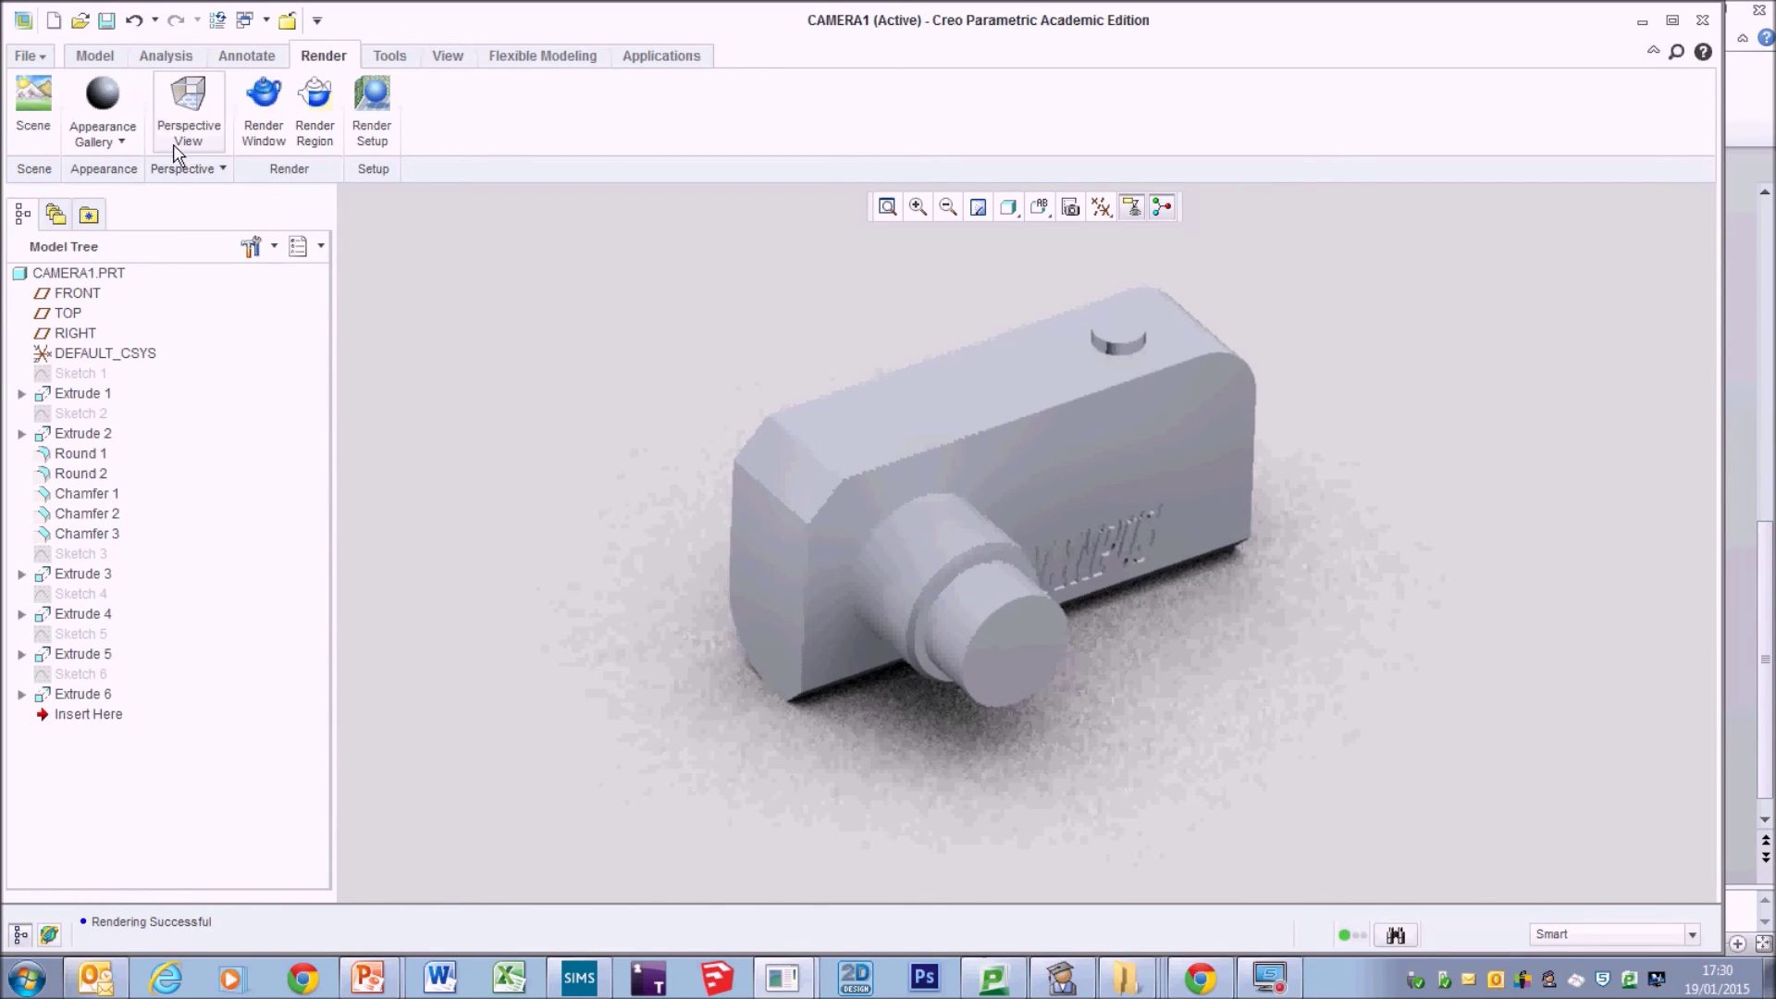
Apply the bright red appearance to the whole CAMERA1.PRT part.
{"action": "left_click", "coordinate": [117, 146]}
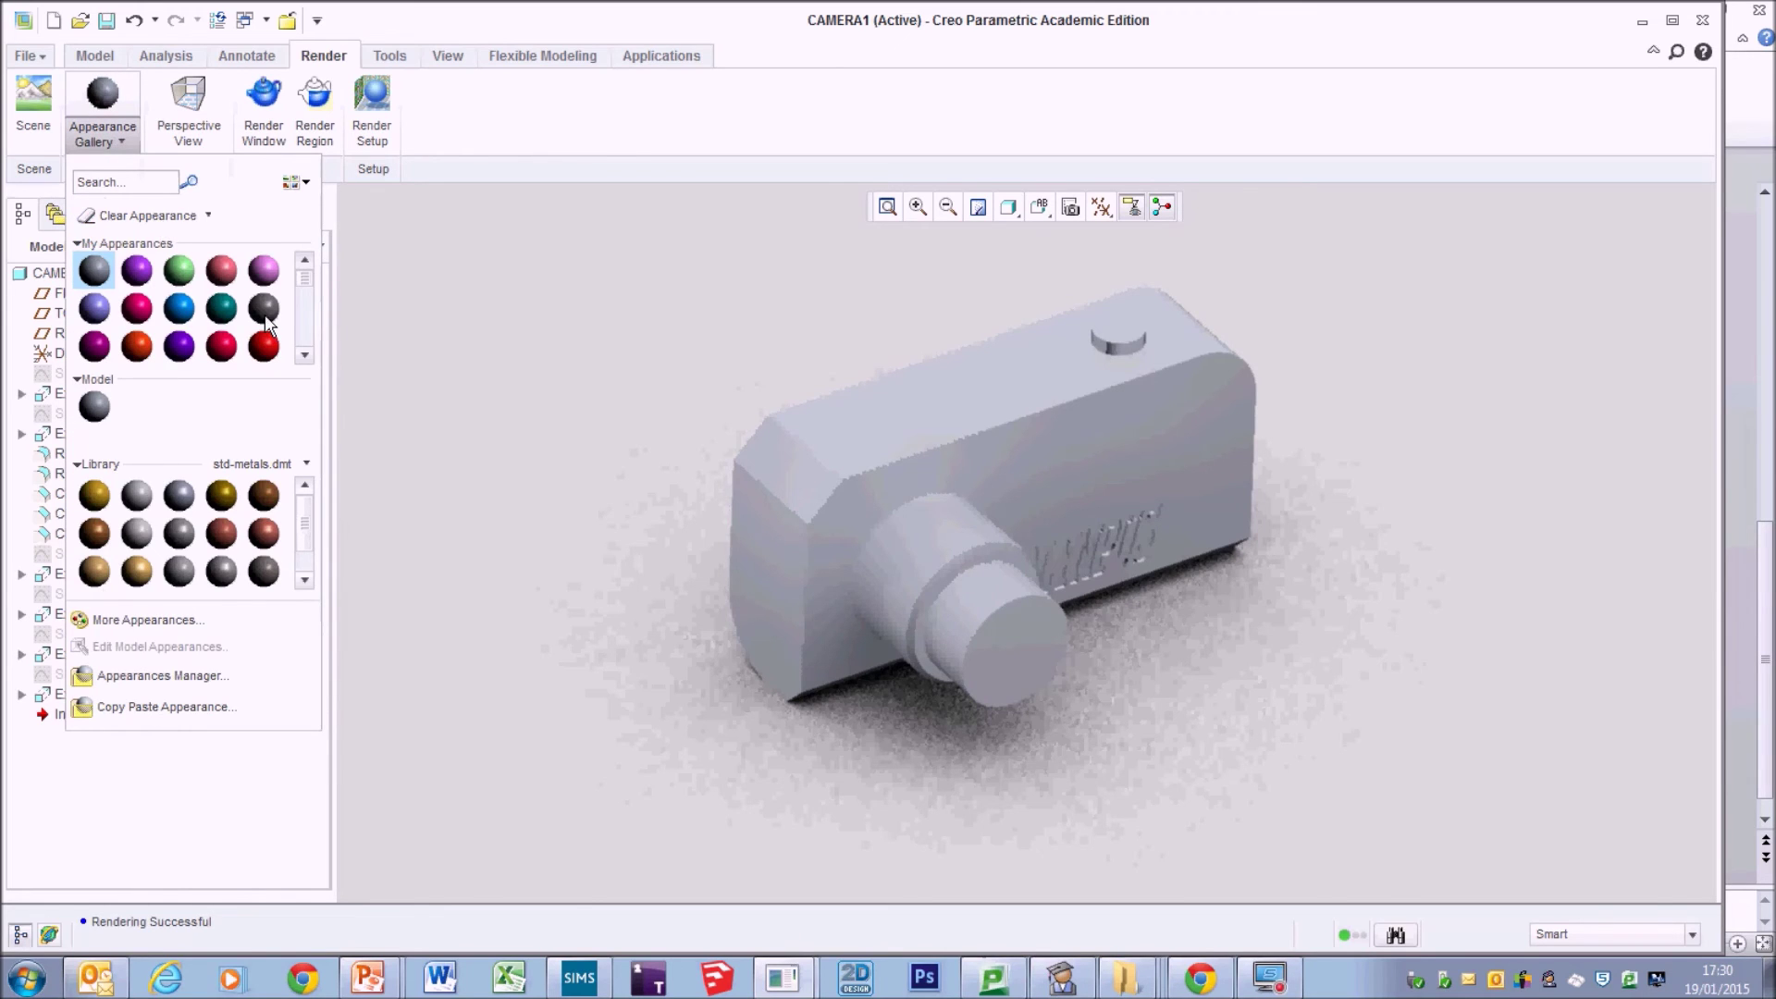
{"action": "left_click", "coordinate": [541, 407]}
{"action": "mouse_move", "coordinate": [603, 453]}
{"action": "middle_mouse_down"}
{"action": "mouse_move", "coordinate": [552, 452]}
{"action": "mouse_move", "coordinate": [600, 427]}
{"action": "mouse_move", "coordinate": [591, 444]}
{"action": "middle_mouse_up"}
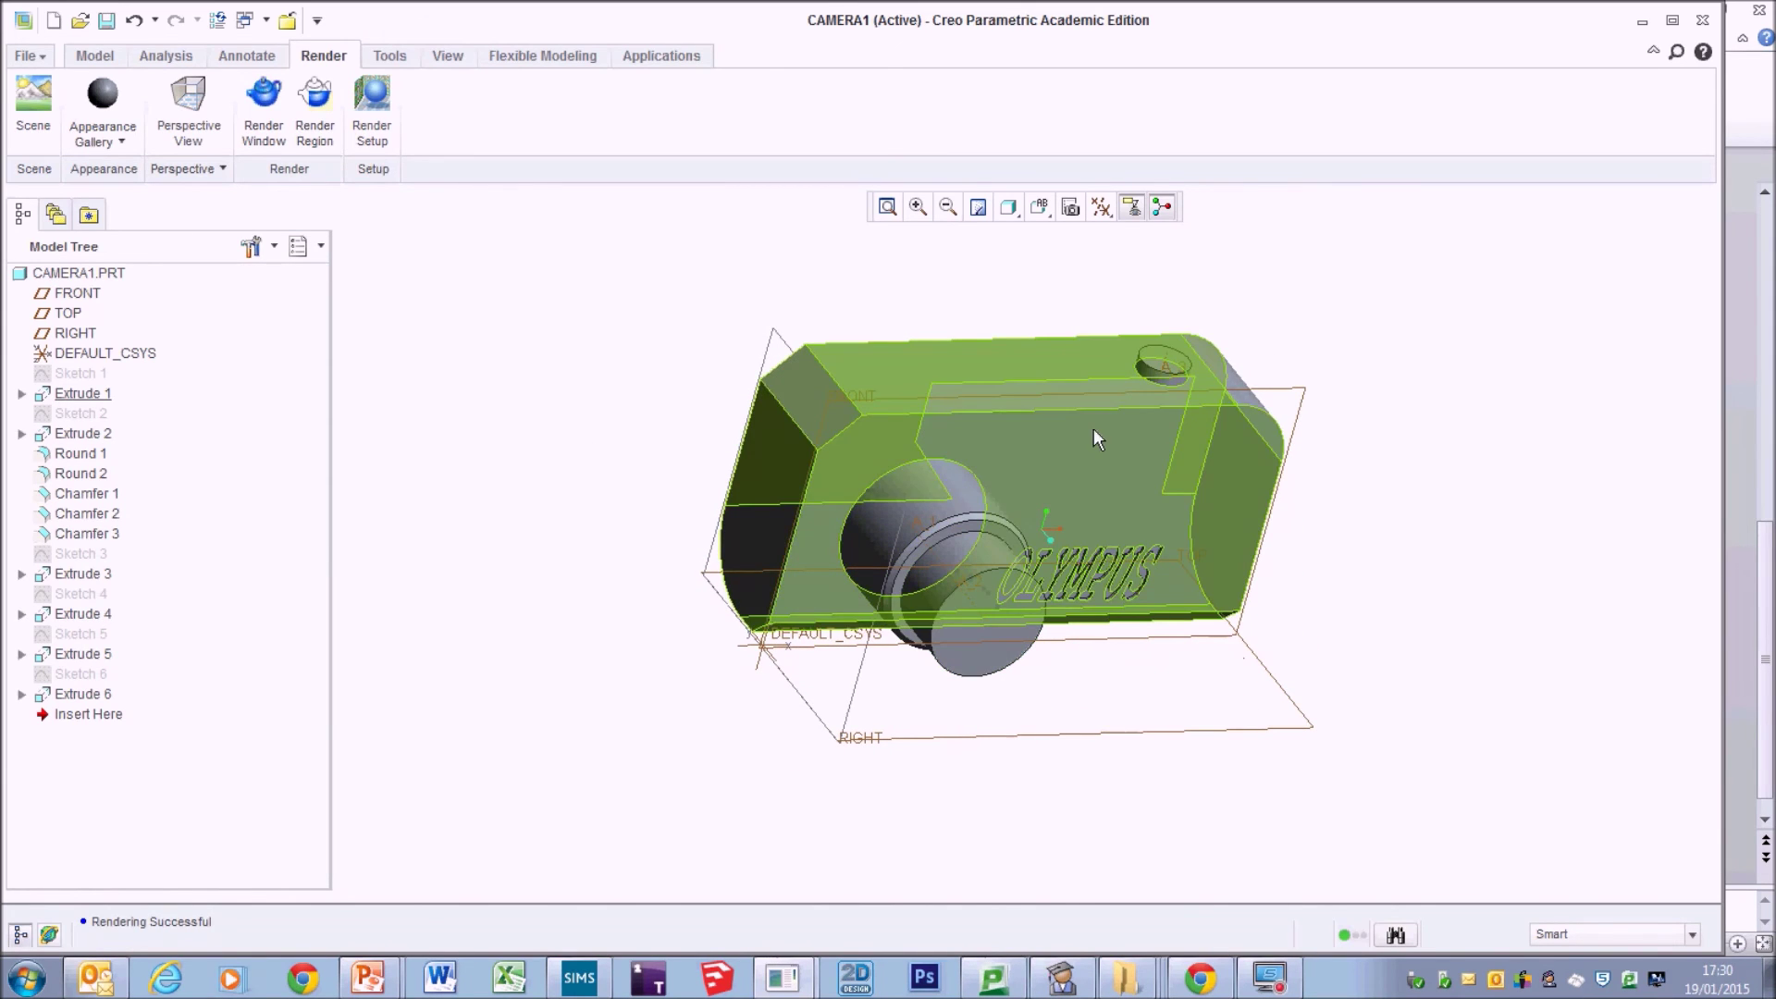
{"action": "left_click", "coordinate": [104, 135]}
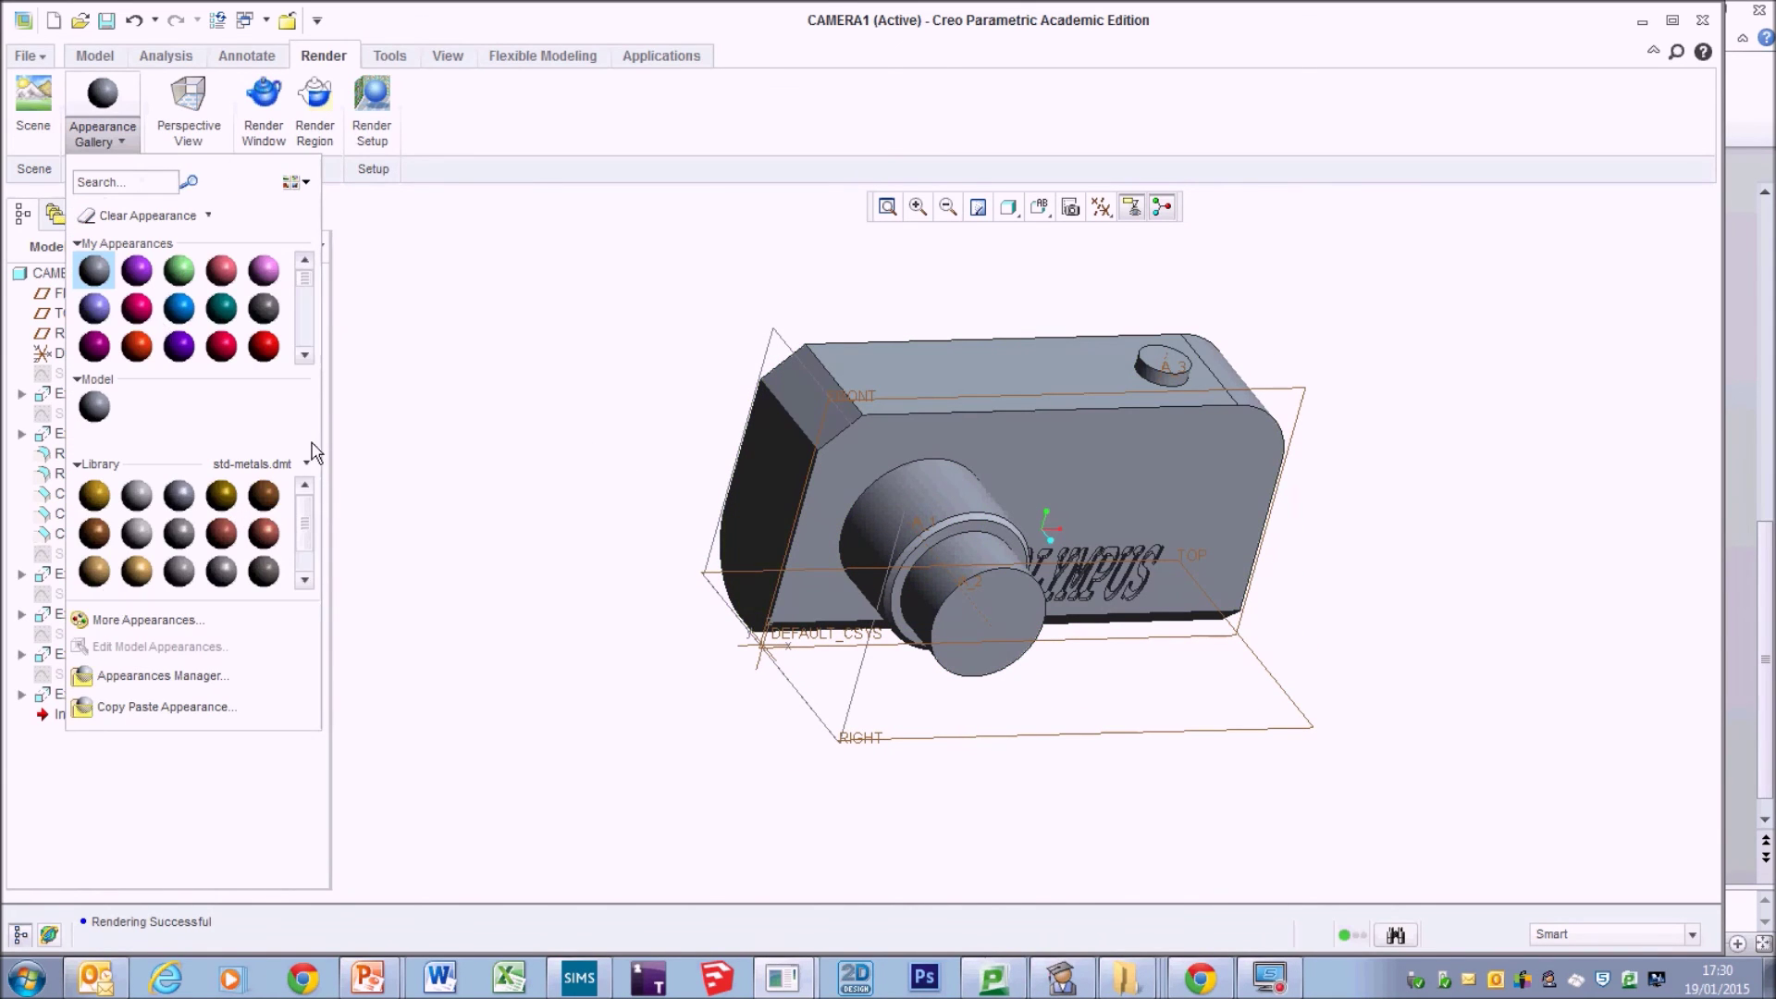
{"action": "left_click", "coordinate": [263, 346]}
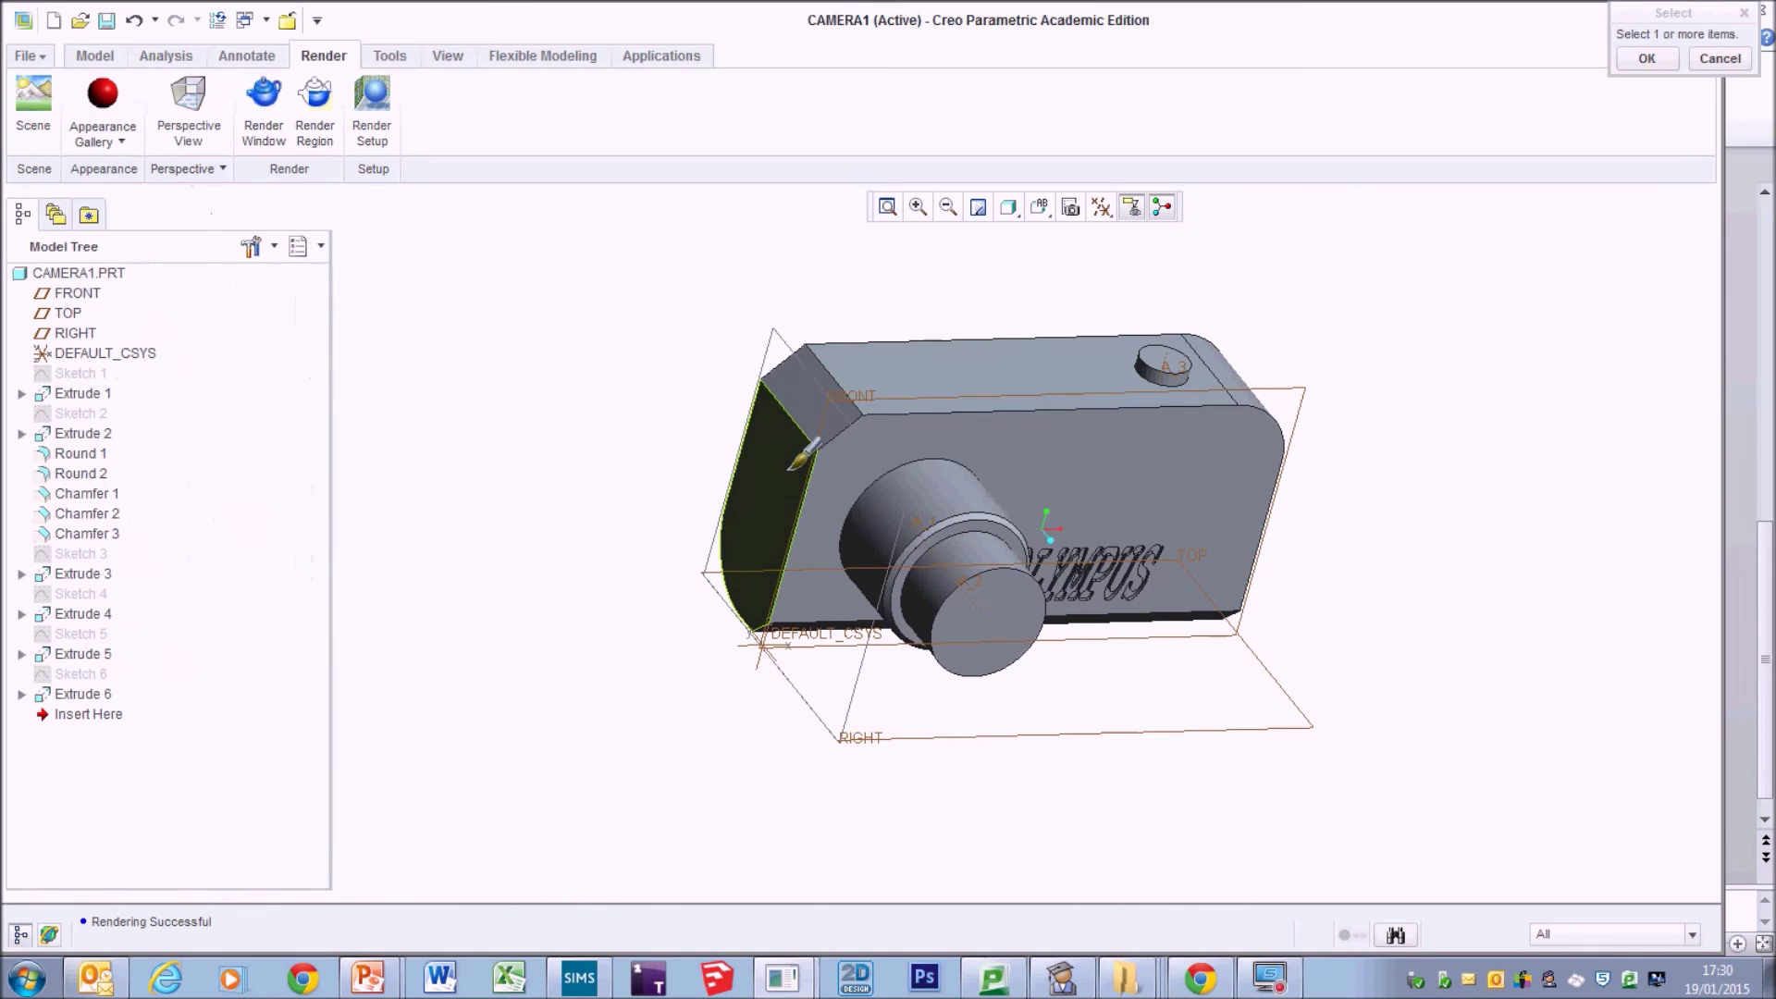
{"action": "left_click", "coordinate": [75, 275]}
{"action": "left_click", "coordinate": [109, 102]}
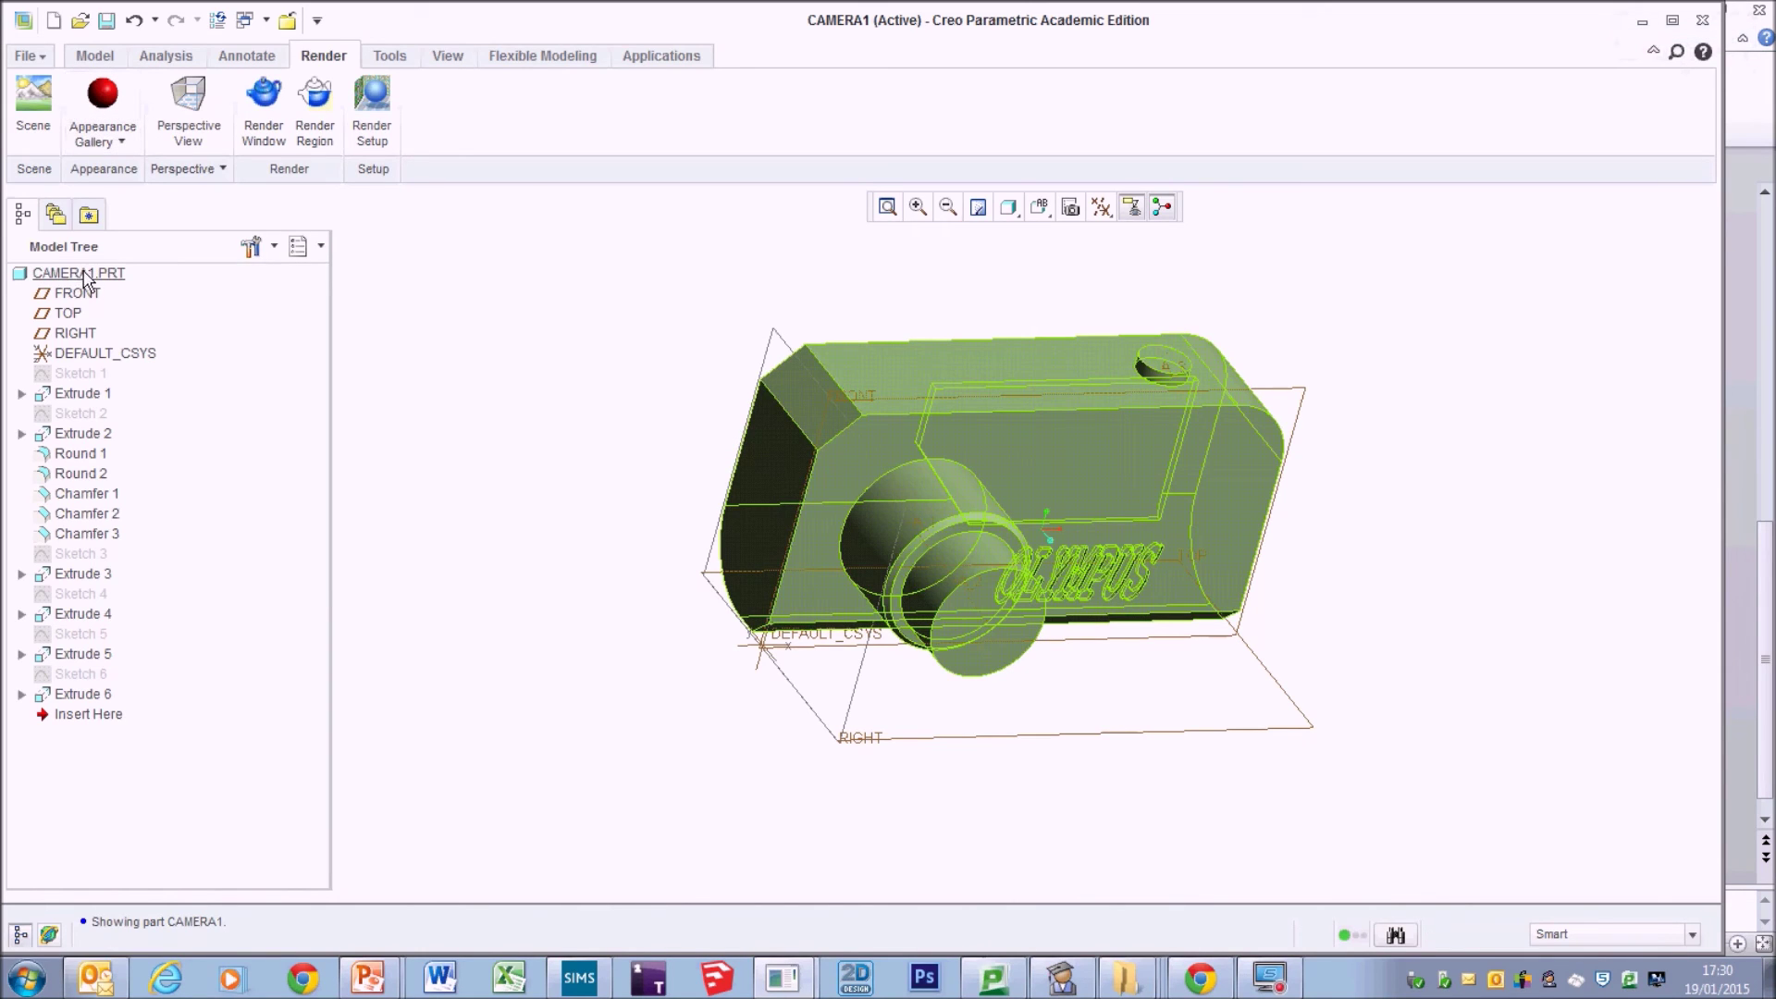
{"action": "left_click", "coordinate": [81, 275]}
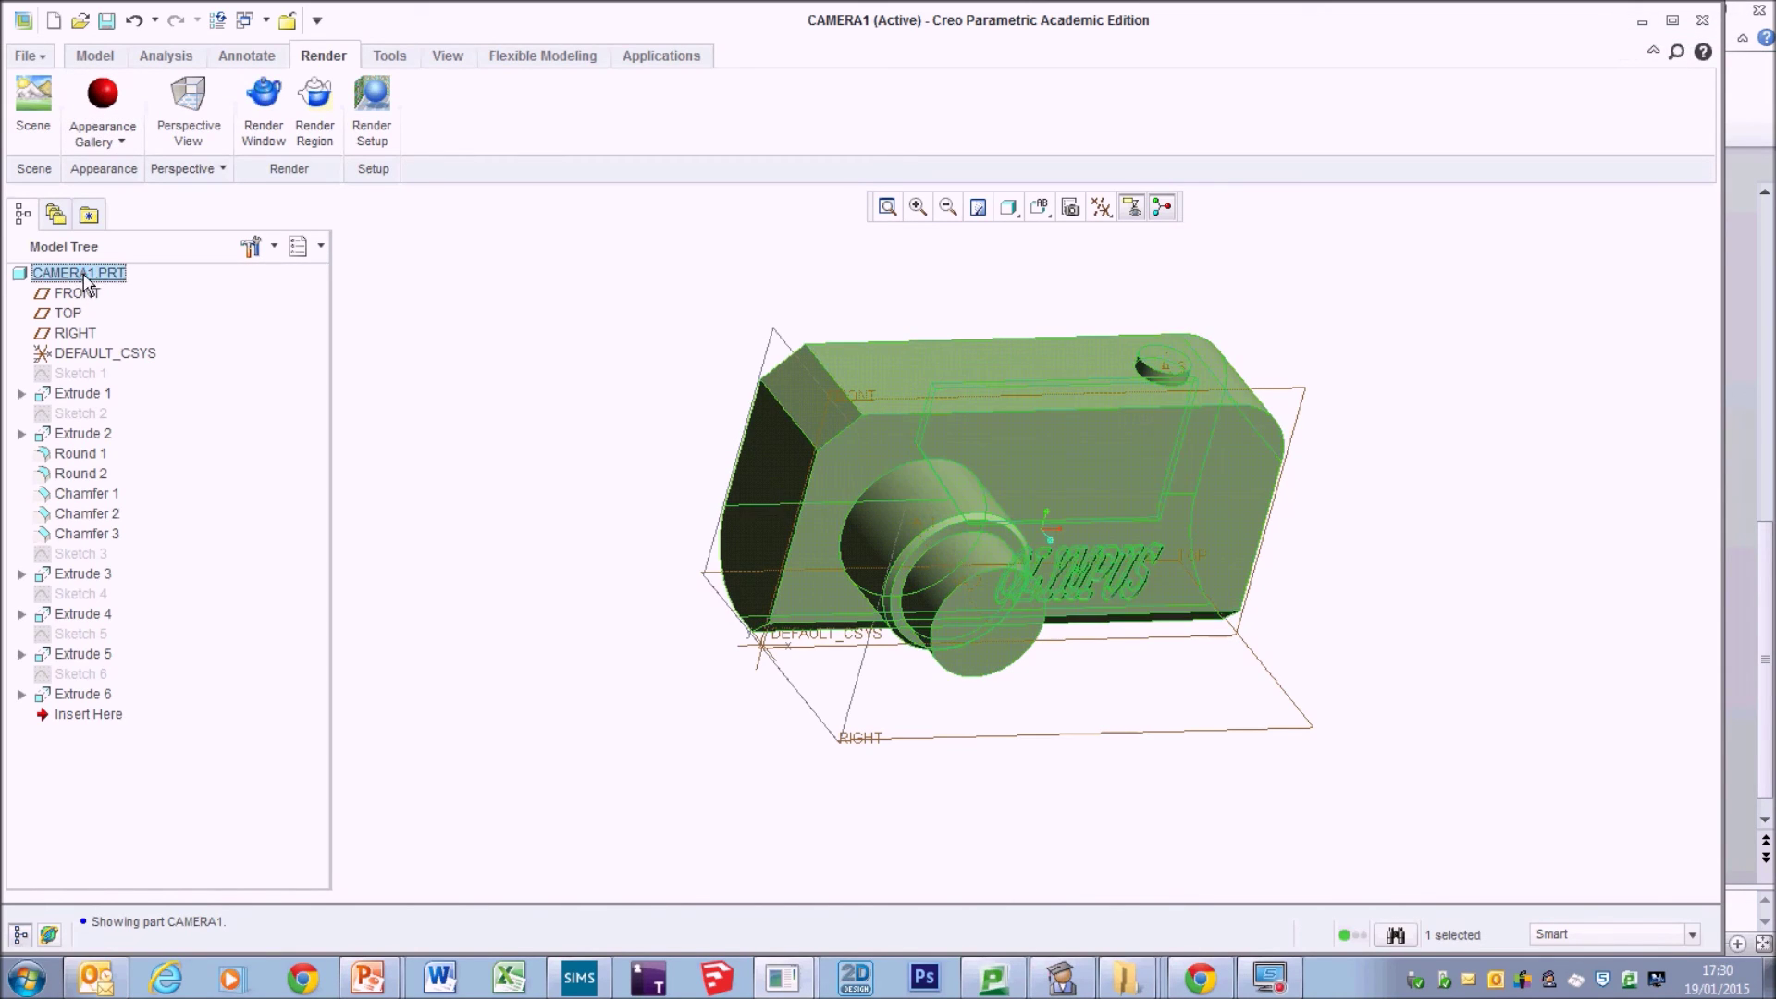
{"action": "left_click", "coordinate": [88, 125]}
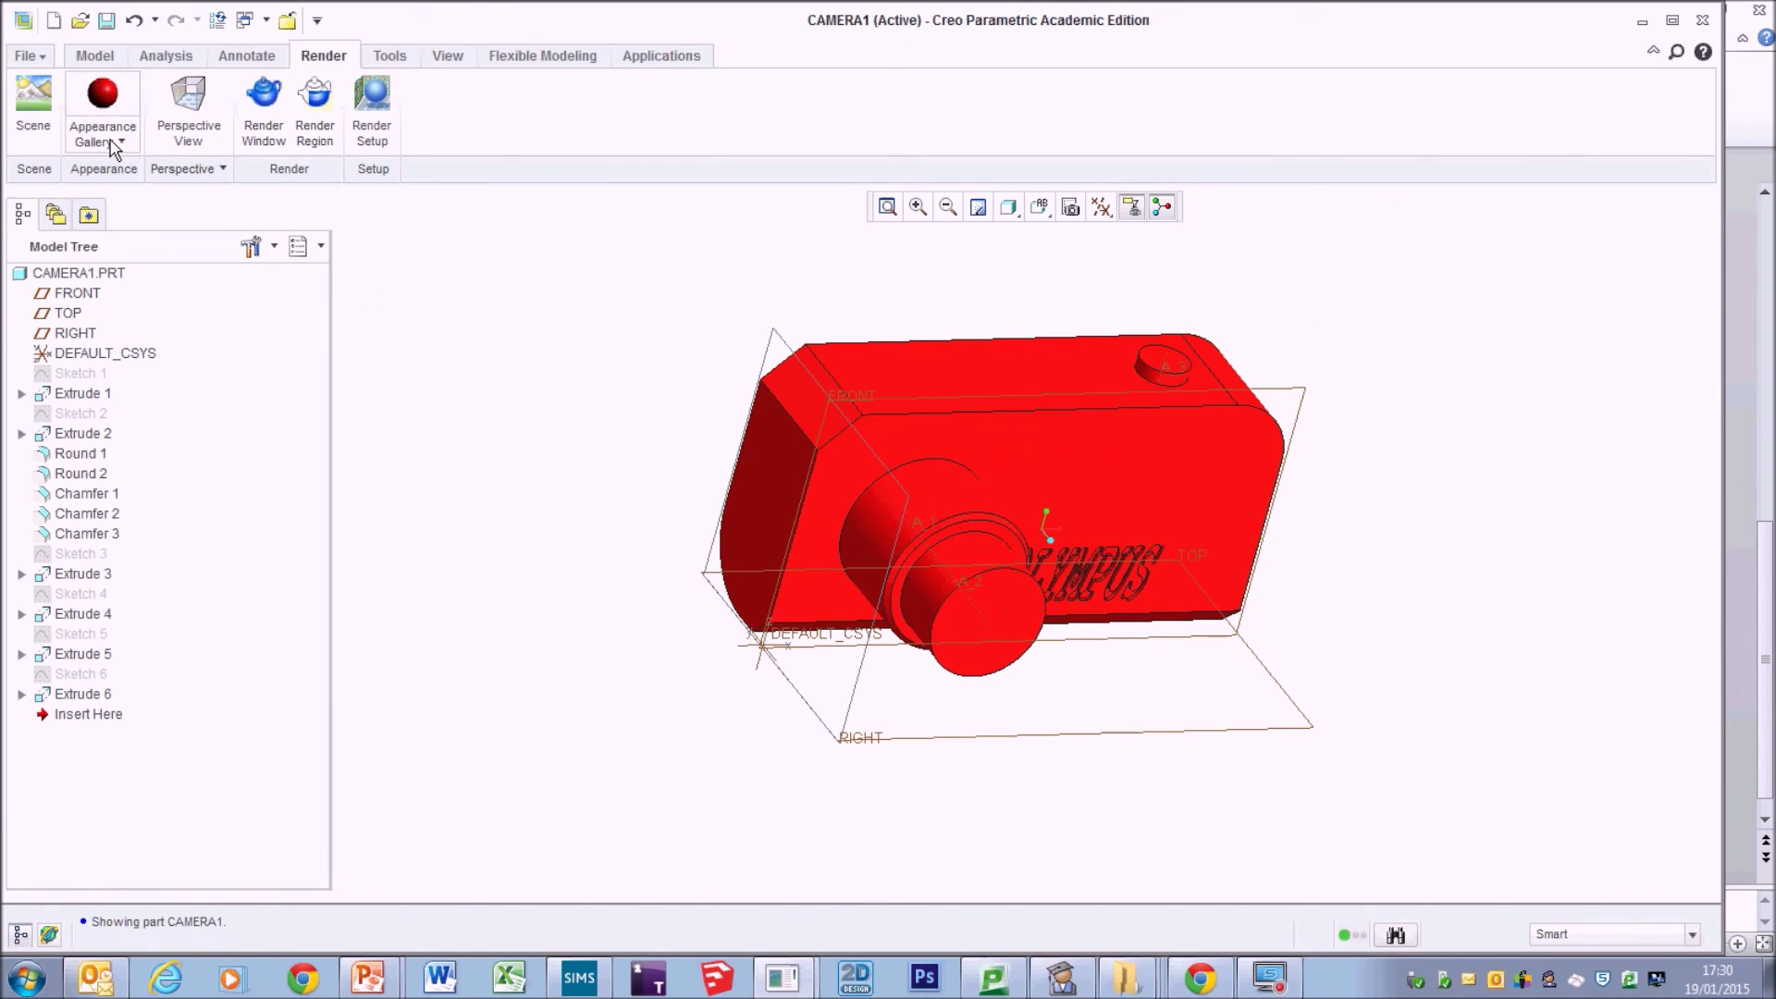
Apply the dark grey appearance to the whole CAMERA1.PRT part.
{"action": "left_click", "coordinate": [112, 143]}
{"action": "left_click", "coordinate": [178, 272]}
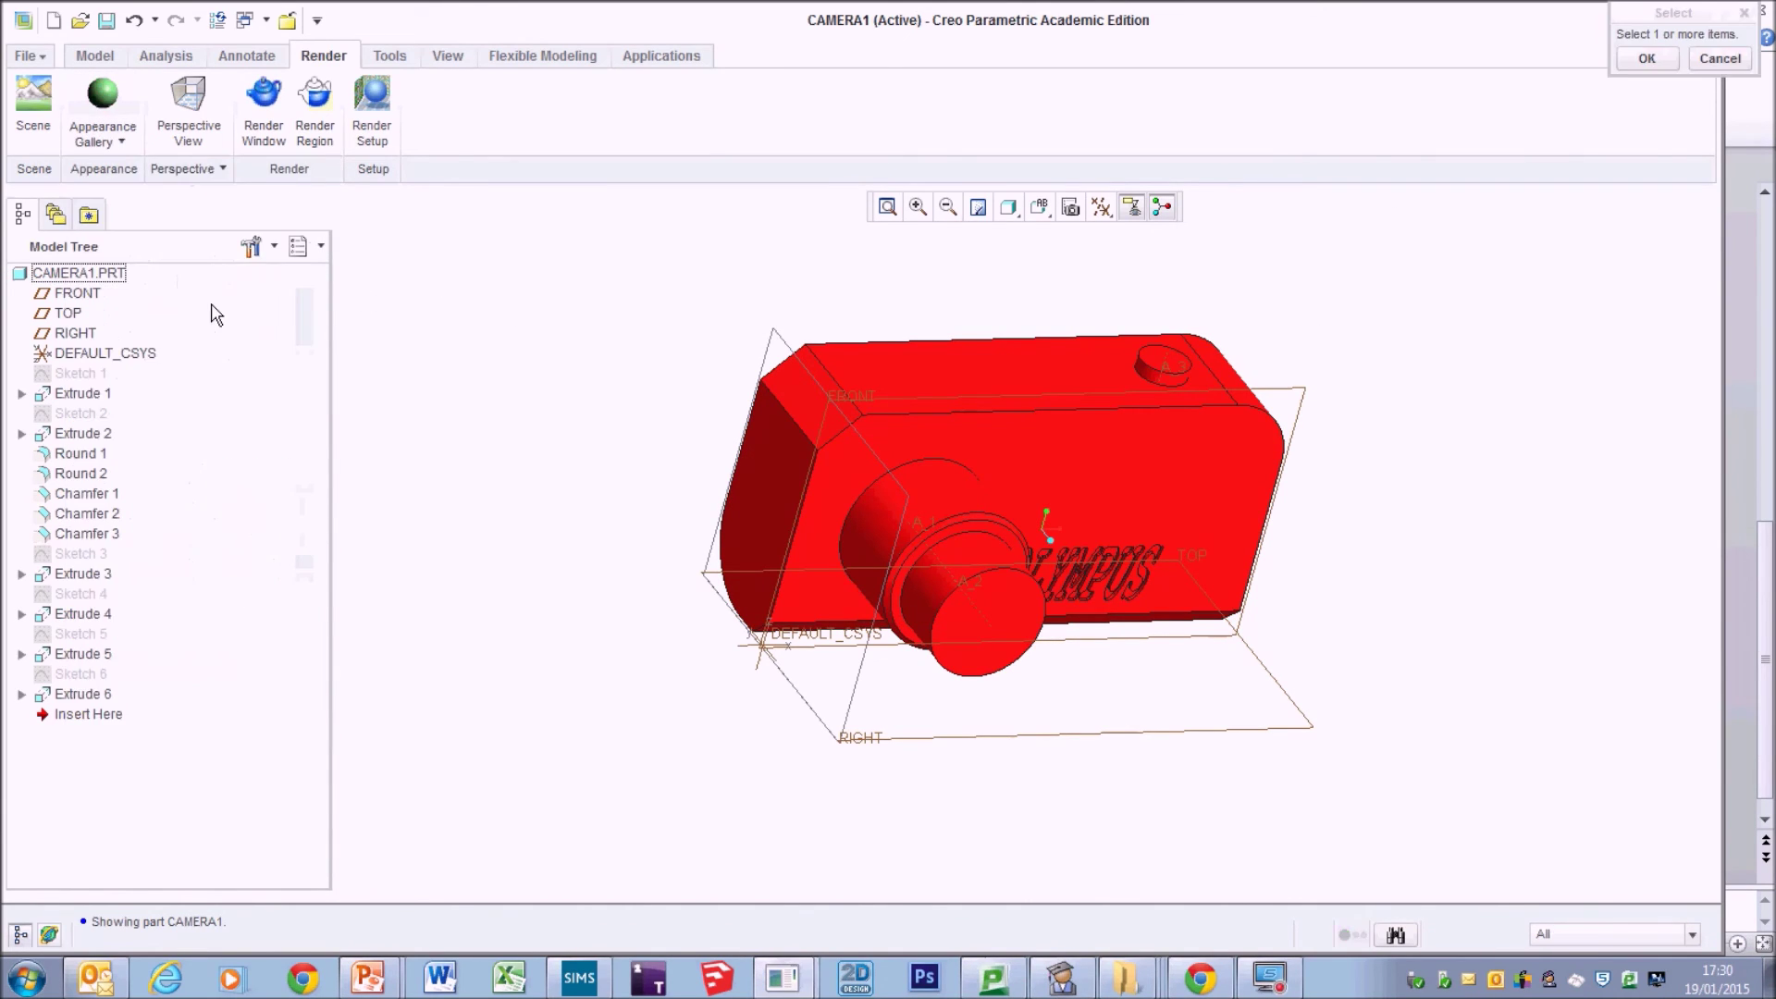
{"action": "left_click", "coordinate": [102, 141]}
{"action": "left_click", "coordinate": [273, 314]}
{"action": "left_click", "coordinate": [89, 274]}
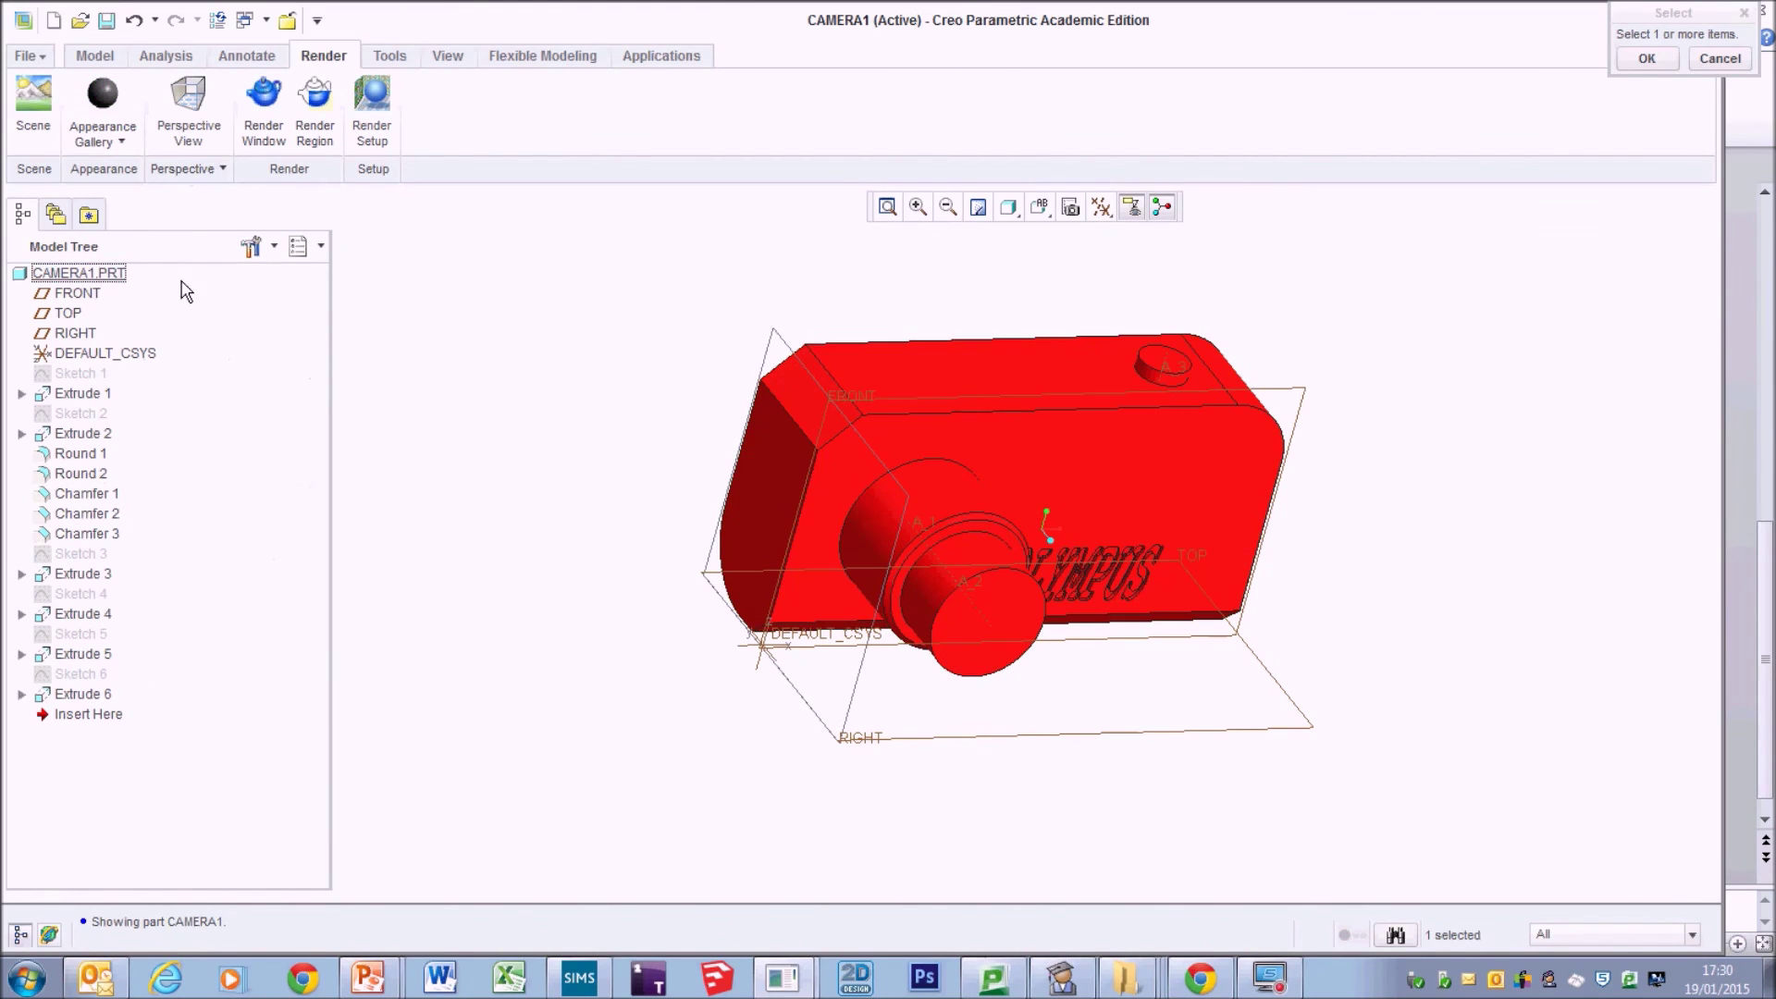
{"action": "left_click_drag", "start_coordinate": [1672, 16], "coordinate": [1398, 183]}
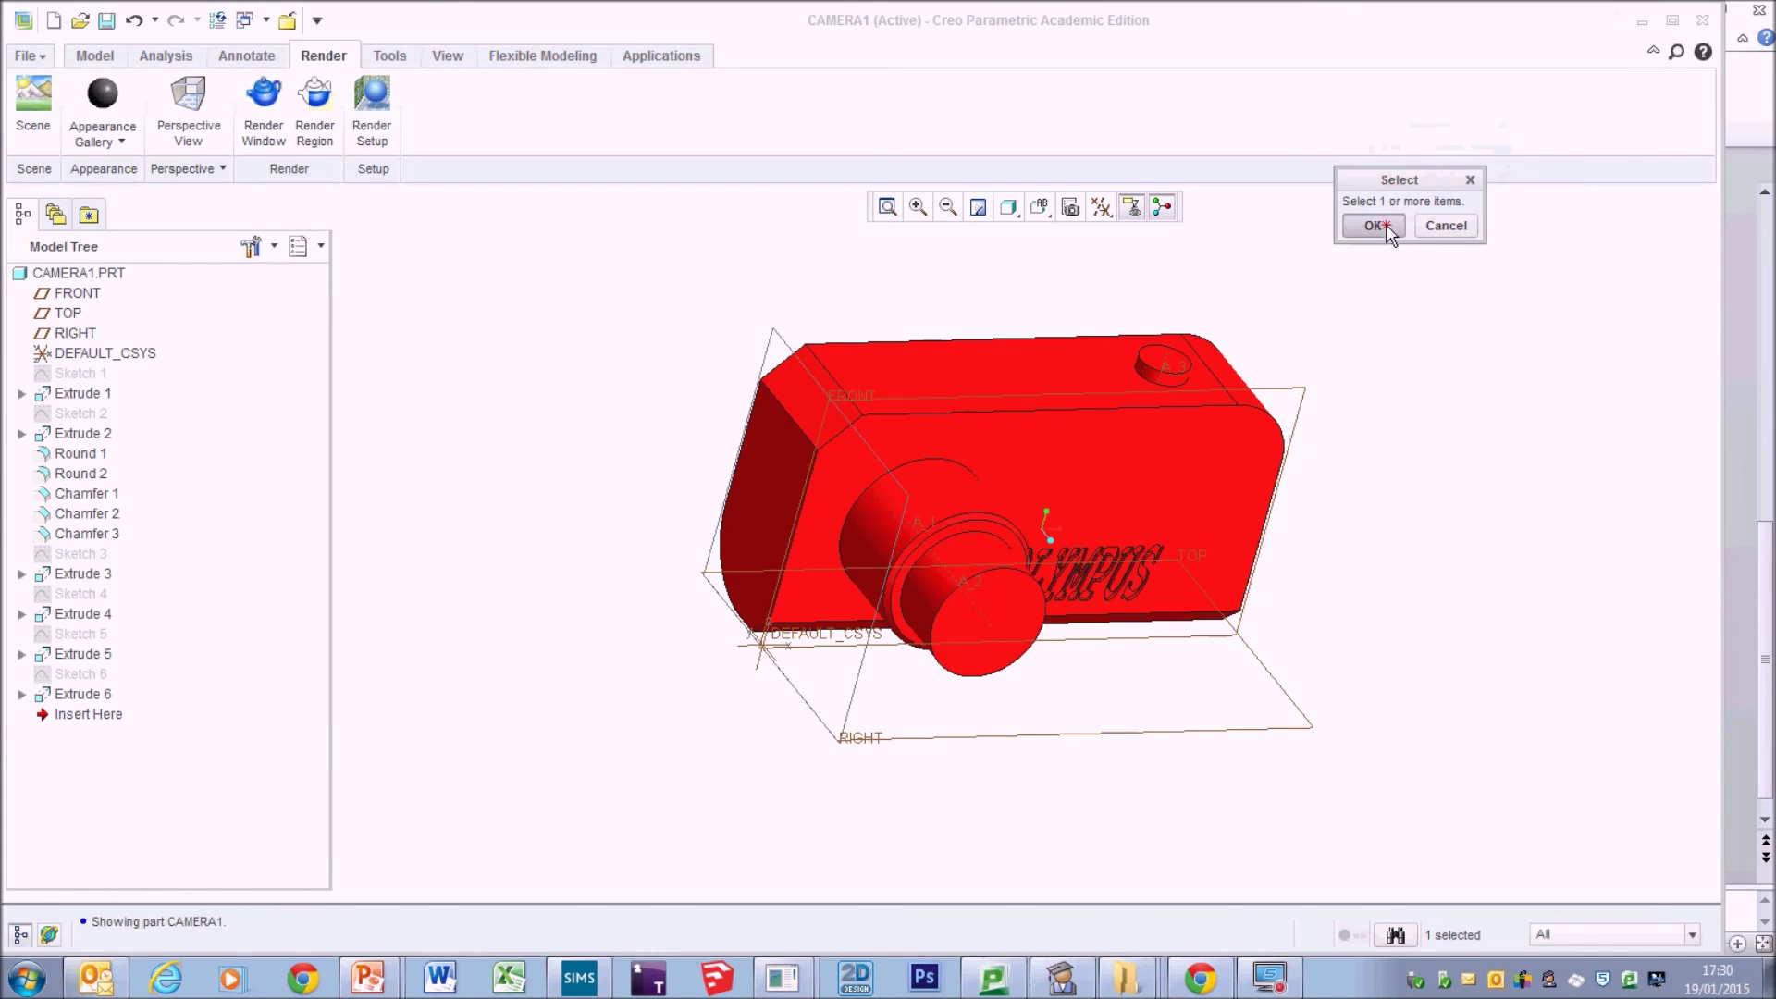
{"action": "left_click", "coordinate": [1386, 227]}
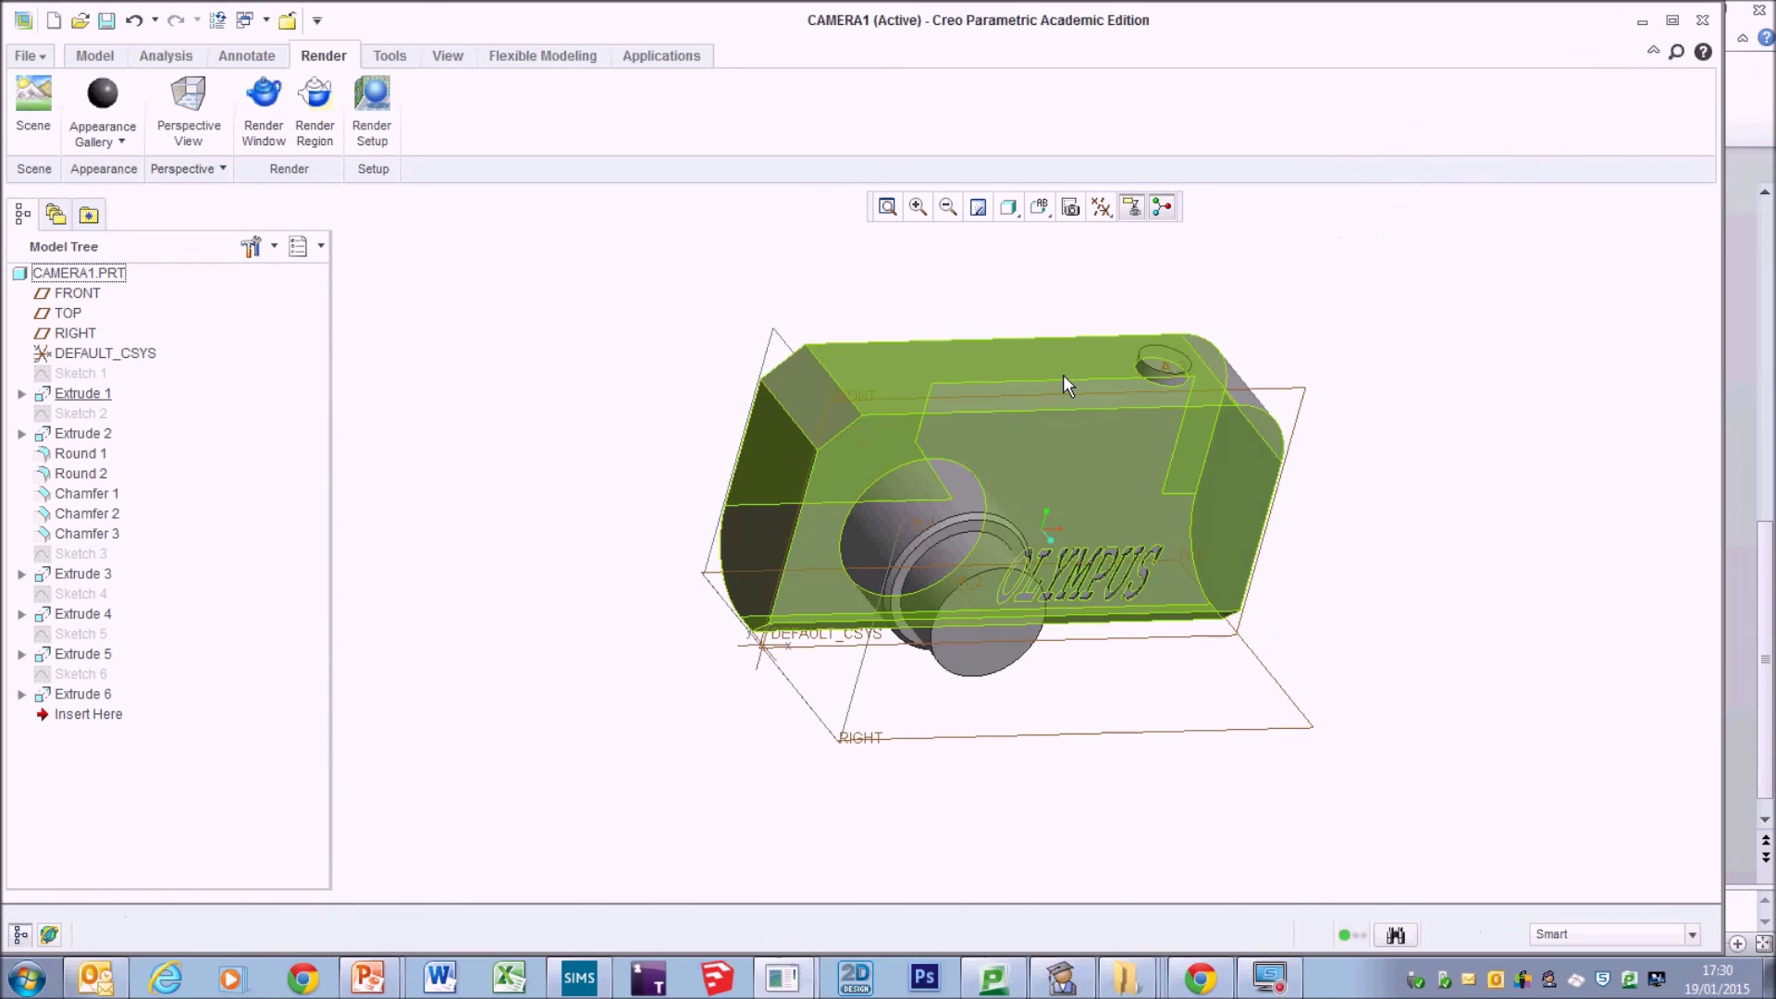
Load the adv-metal-gold.dmt library from the Photolux metals and pick its fourth gold appearance.
{"action": "left_click", "coordinate": [109, 158]}
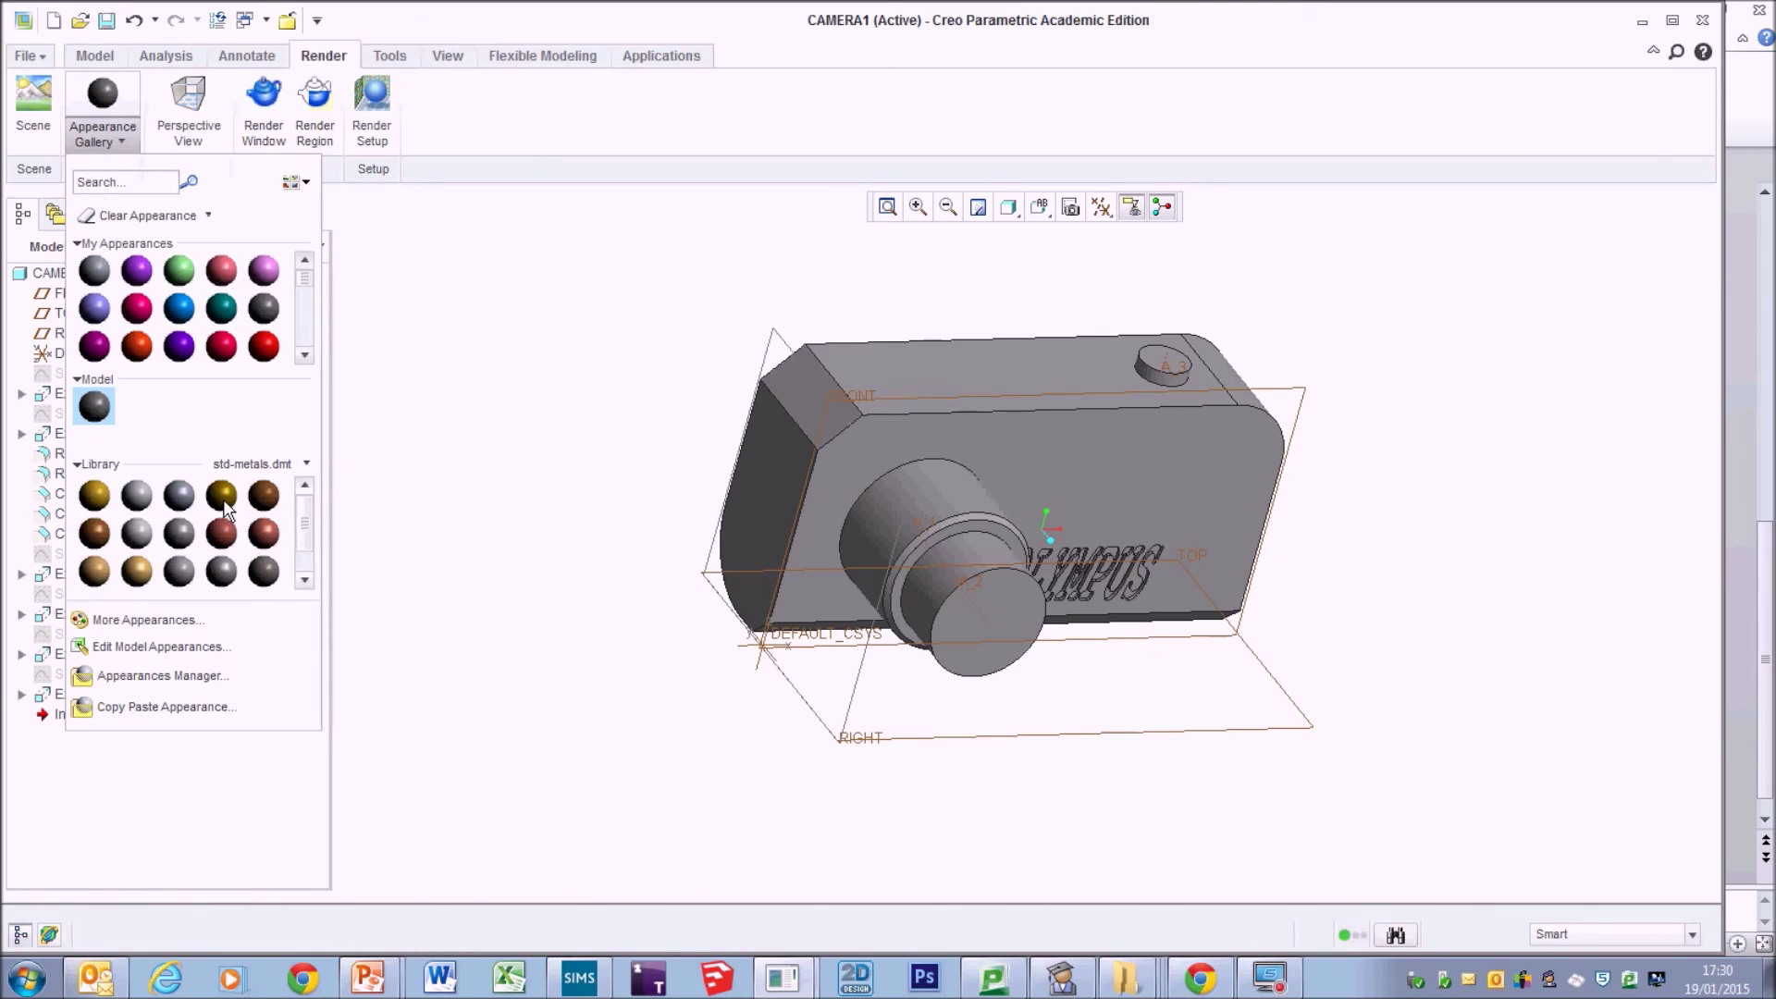
{"action": "left_click", "coordinate": [306, 463]}
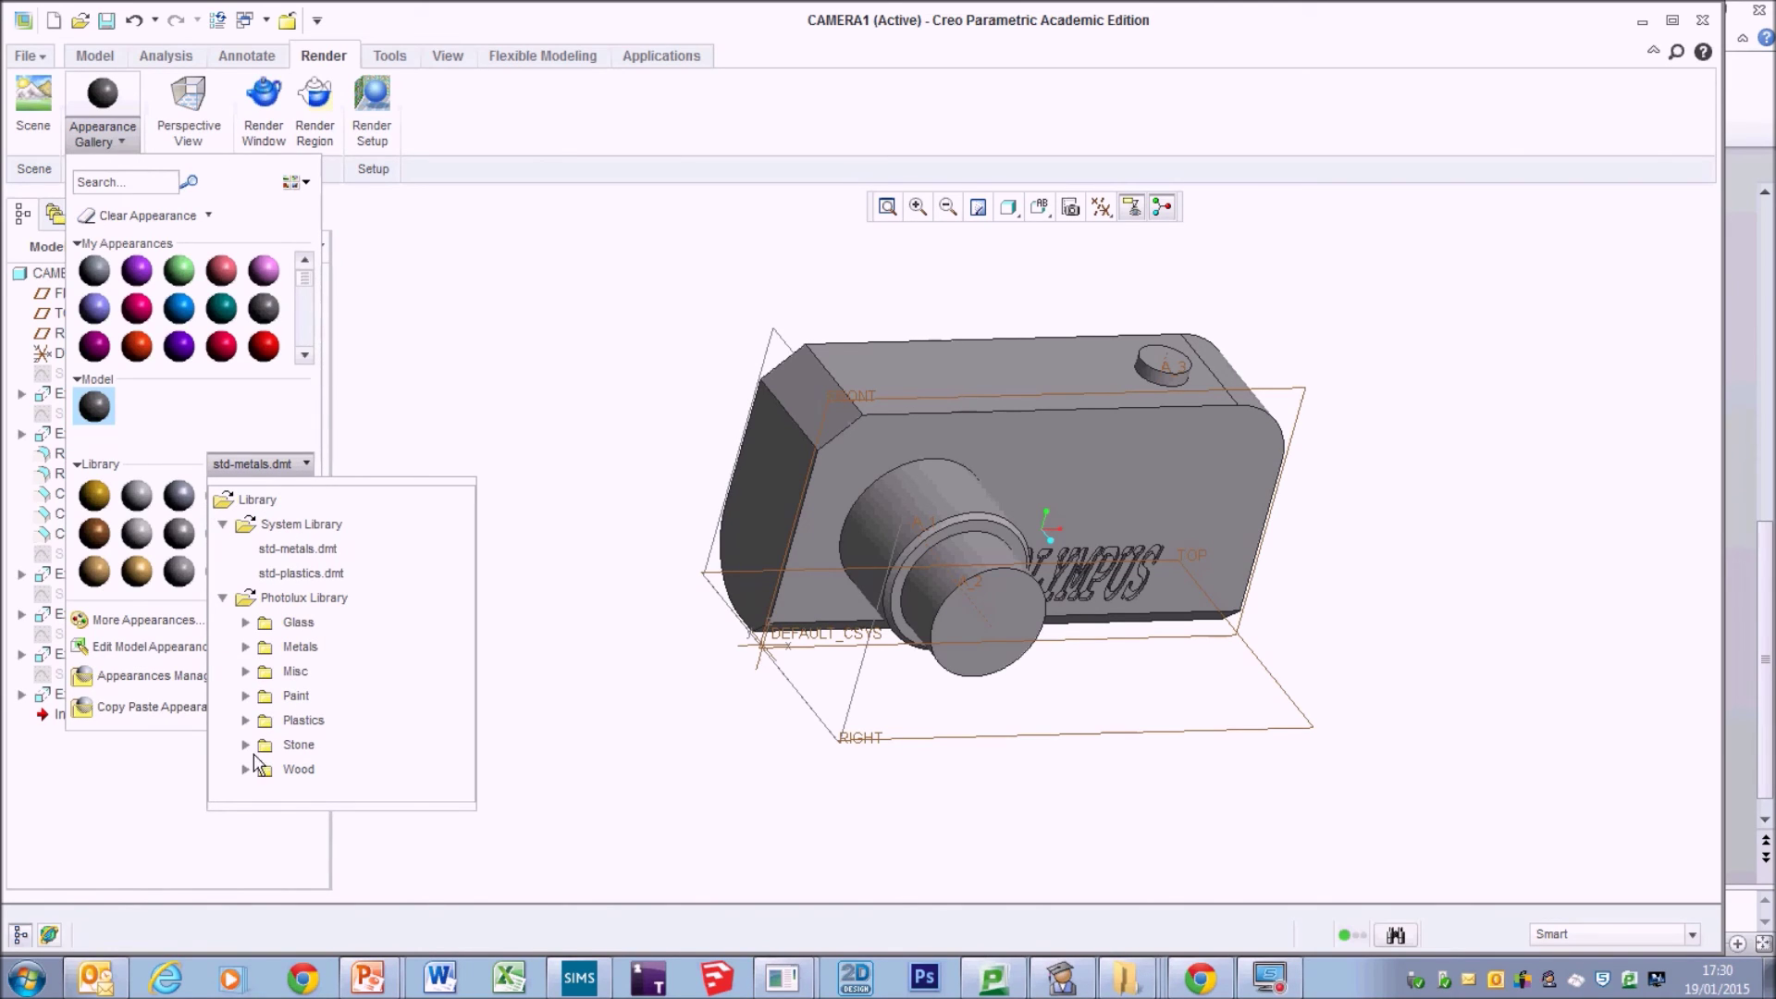
{"action": "left_click", "coordinate": [258, 650]}
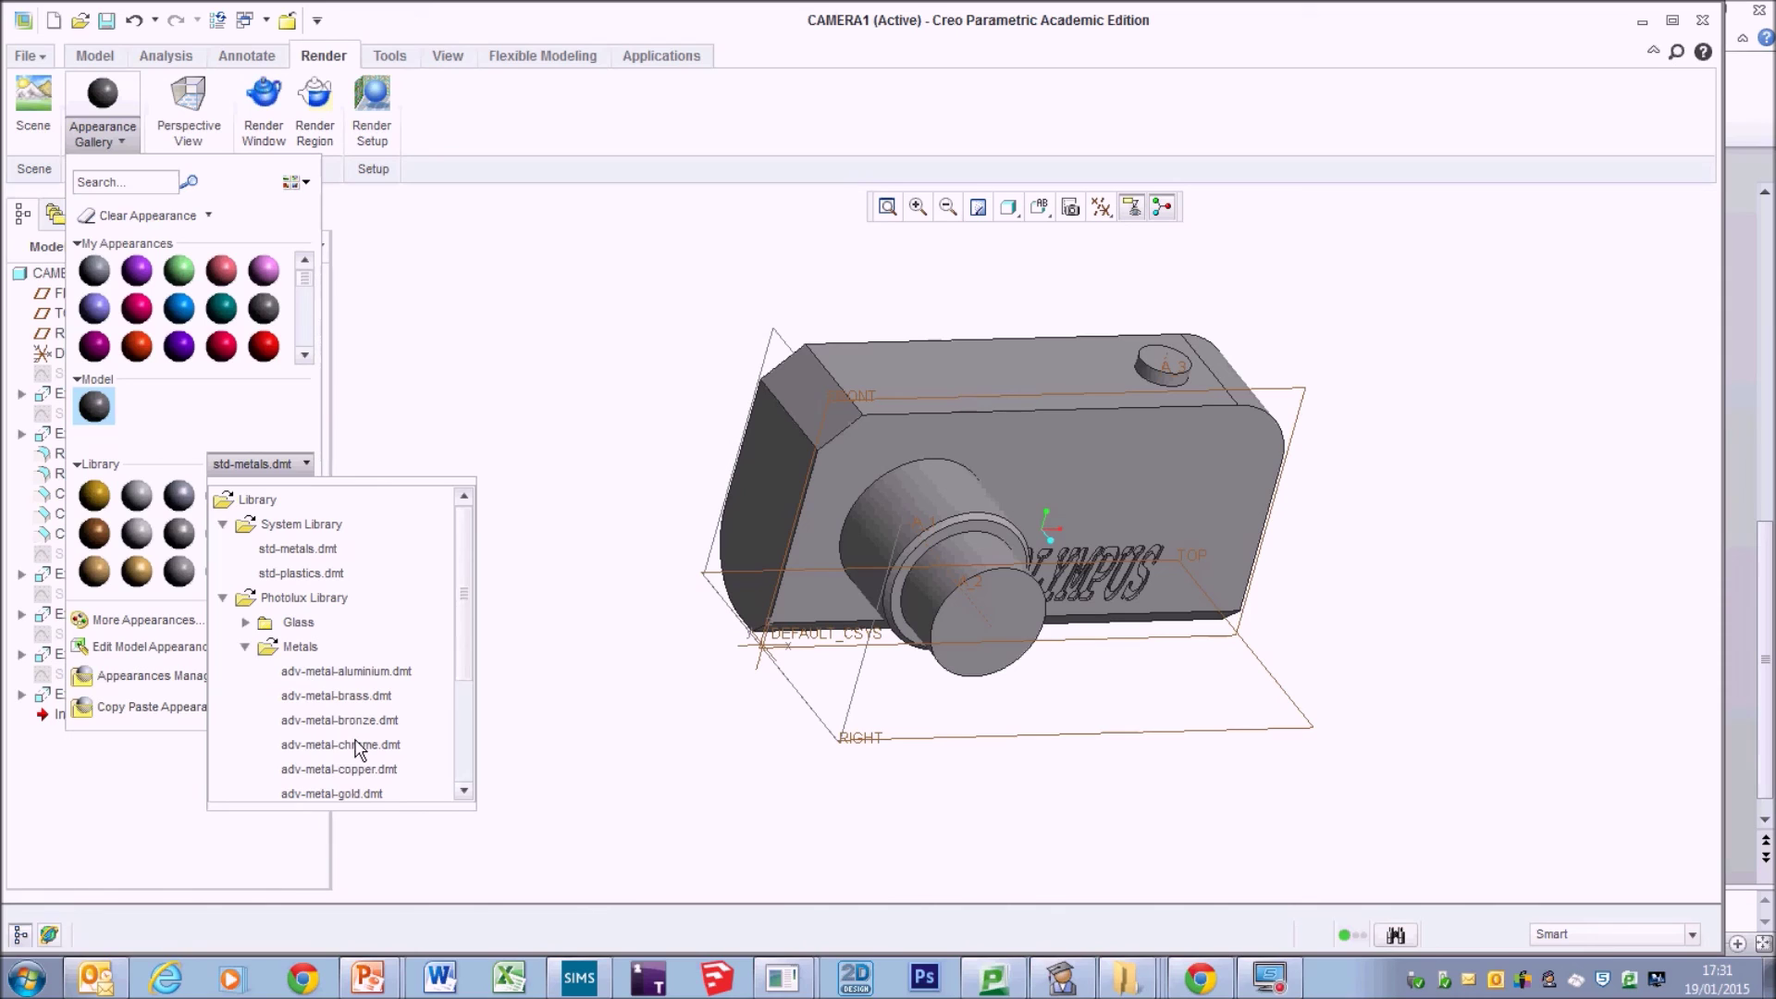
{"action": "left_click", "coordinate": [352, 794]}
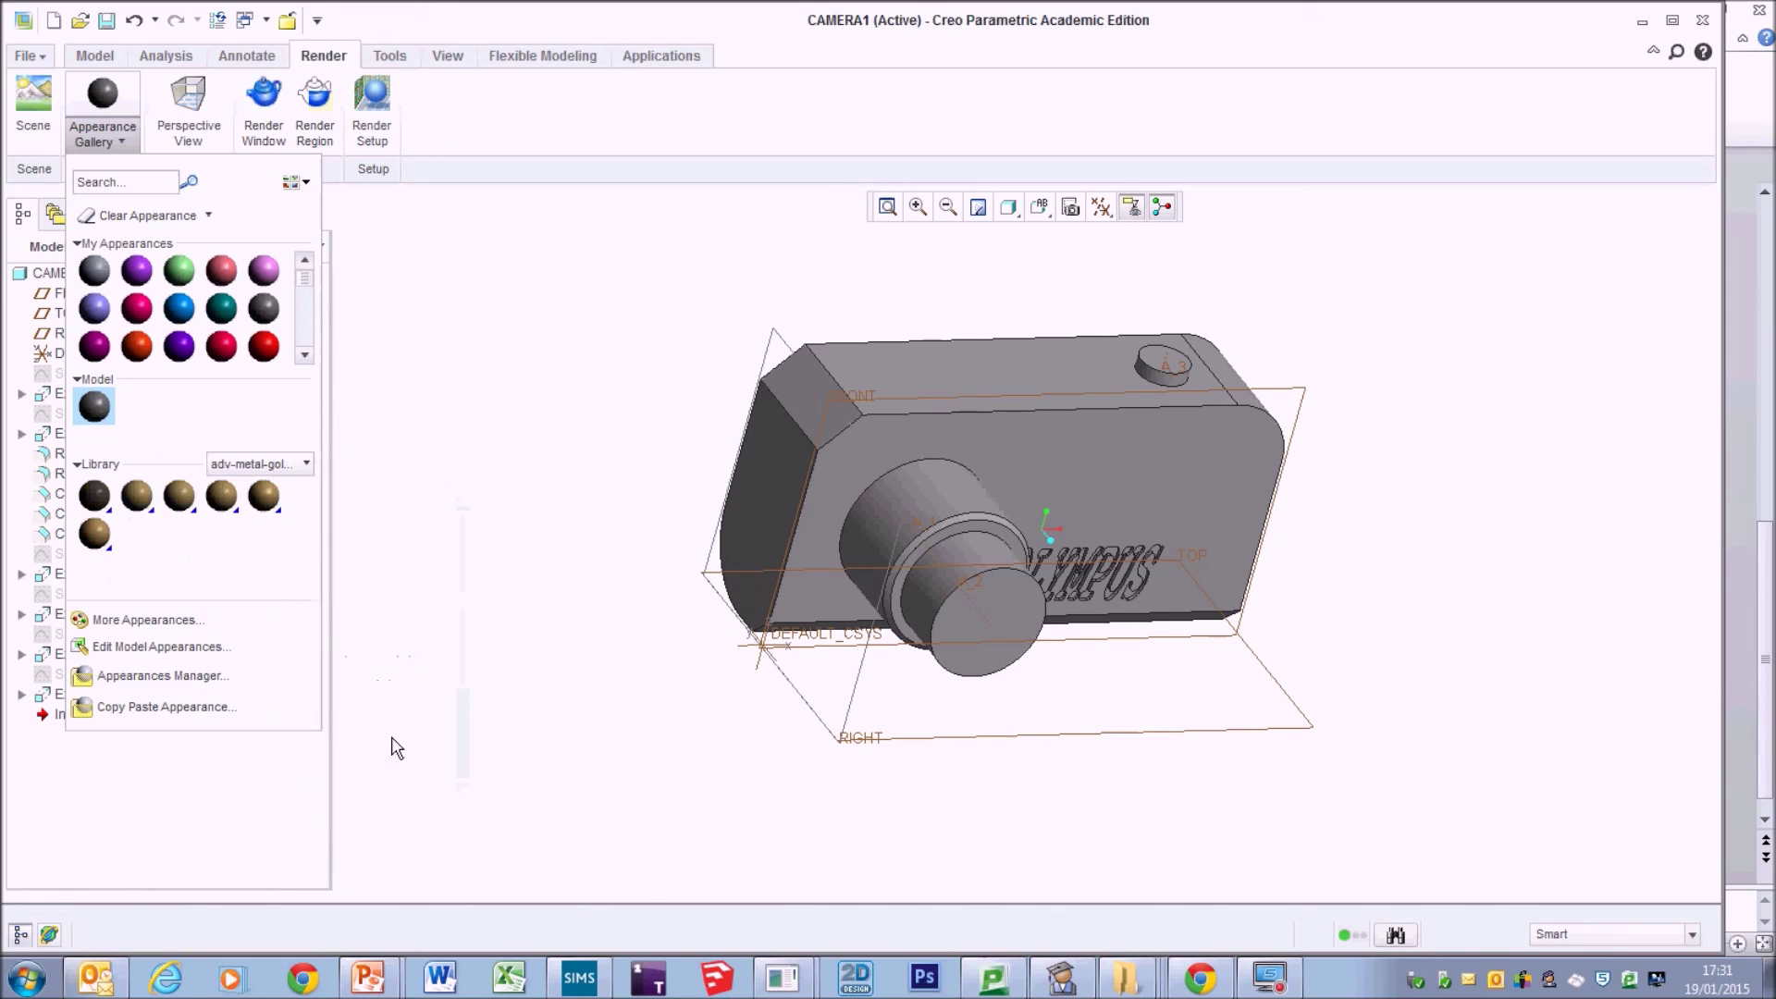
{"action": "left_click", "coordinate": [223, 497]}
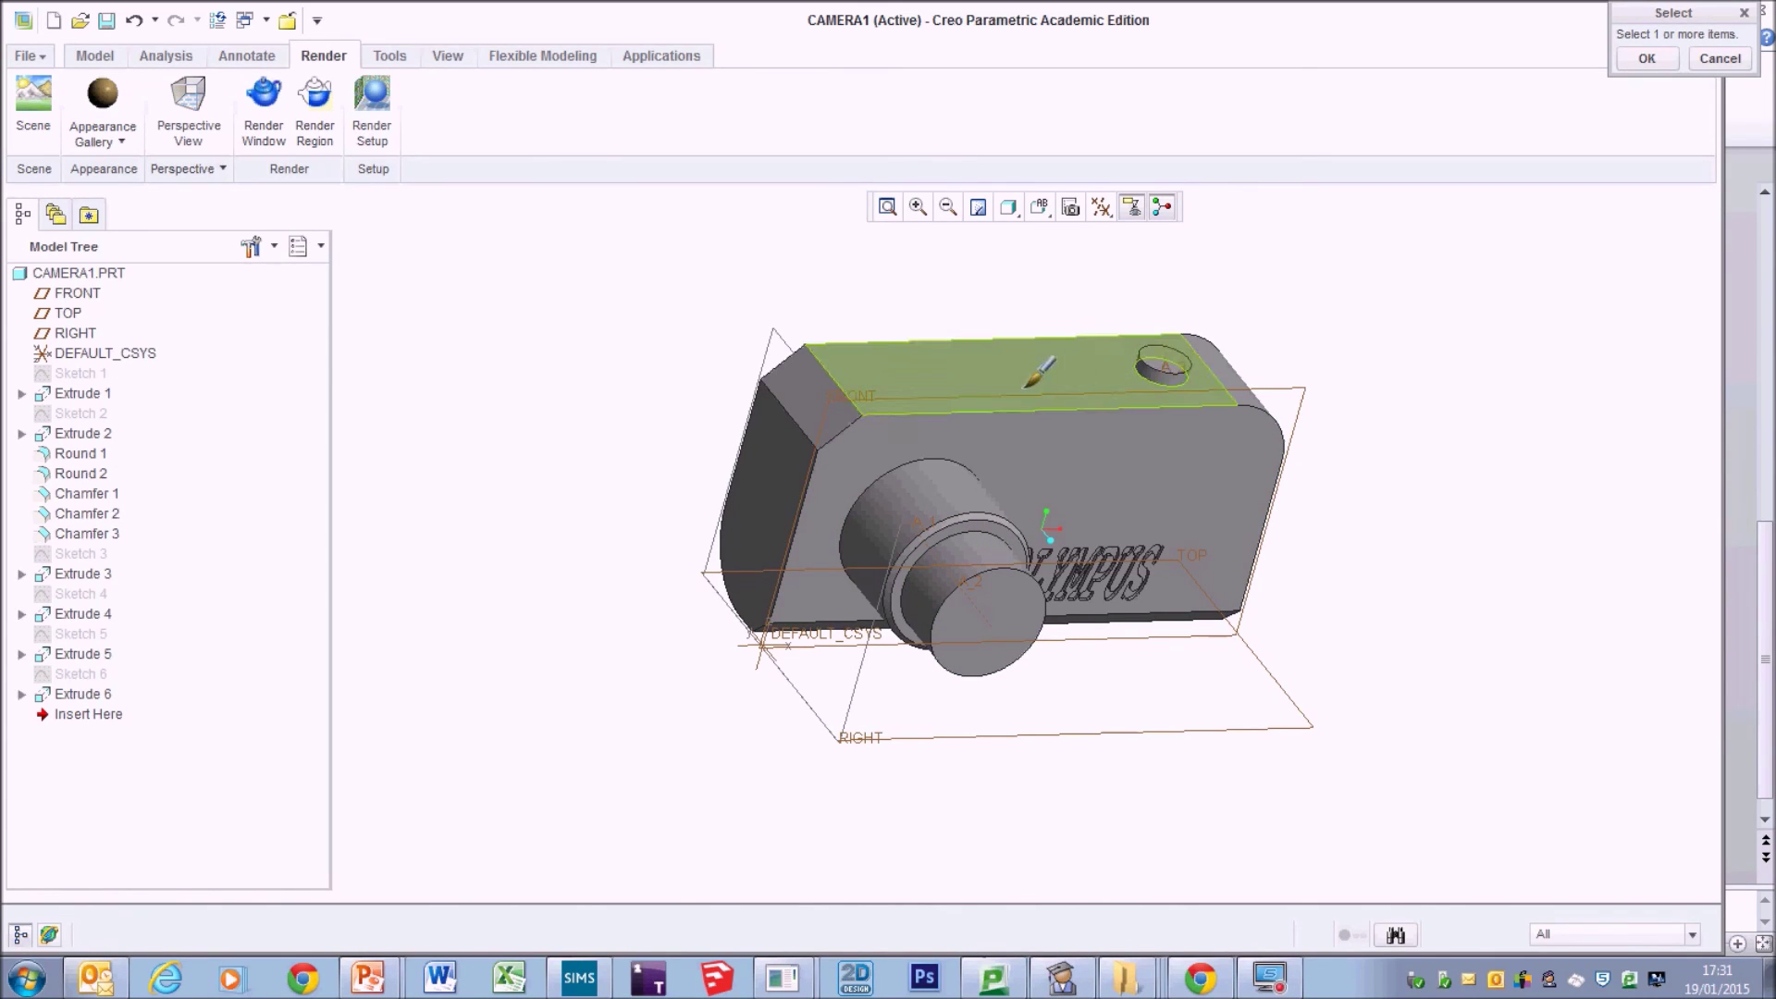
Apply the gold appearance to the top button and the larger lens cylinder, and render the model window.
{"action": "left_click", "coordinate": [1169, 363]}
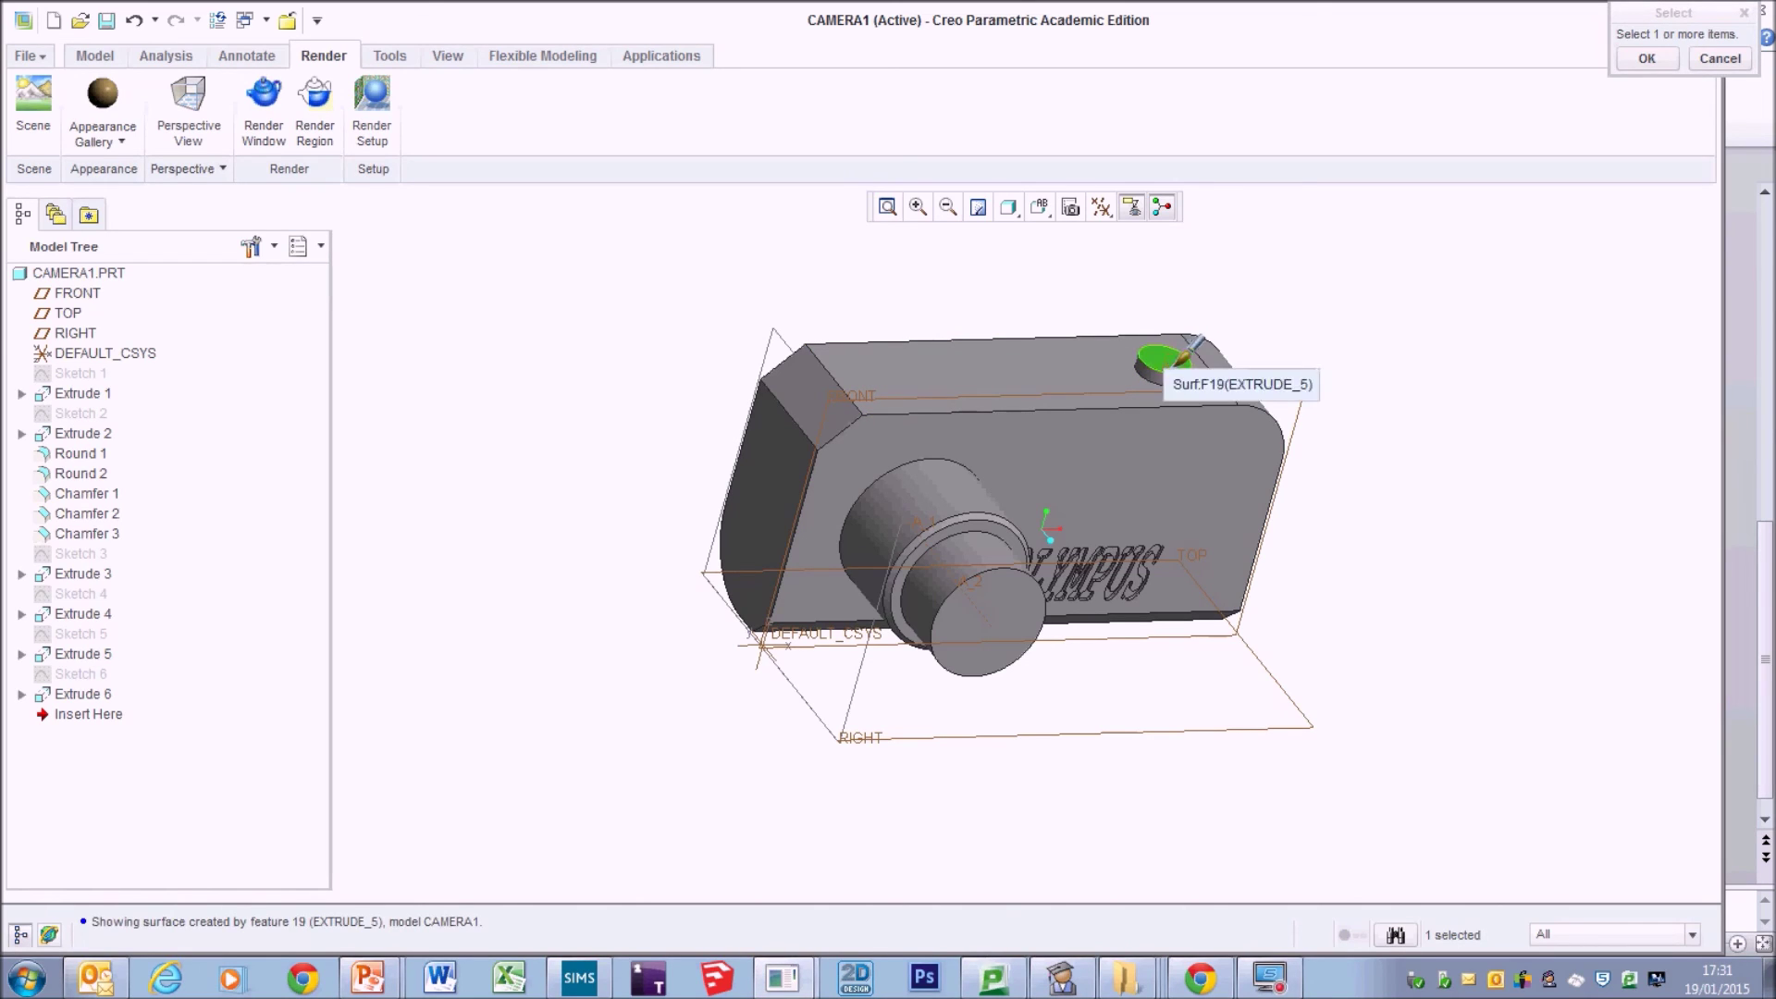
{"action": "left_click", "coordinate": [954, 509], "text": "ctrl"}
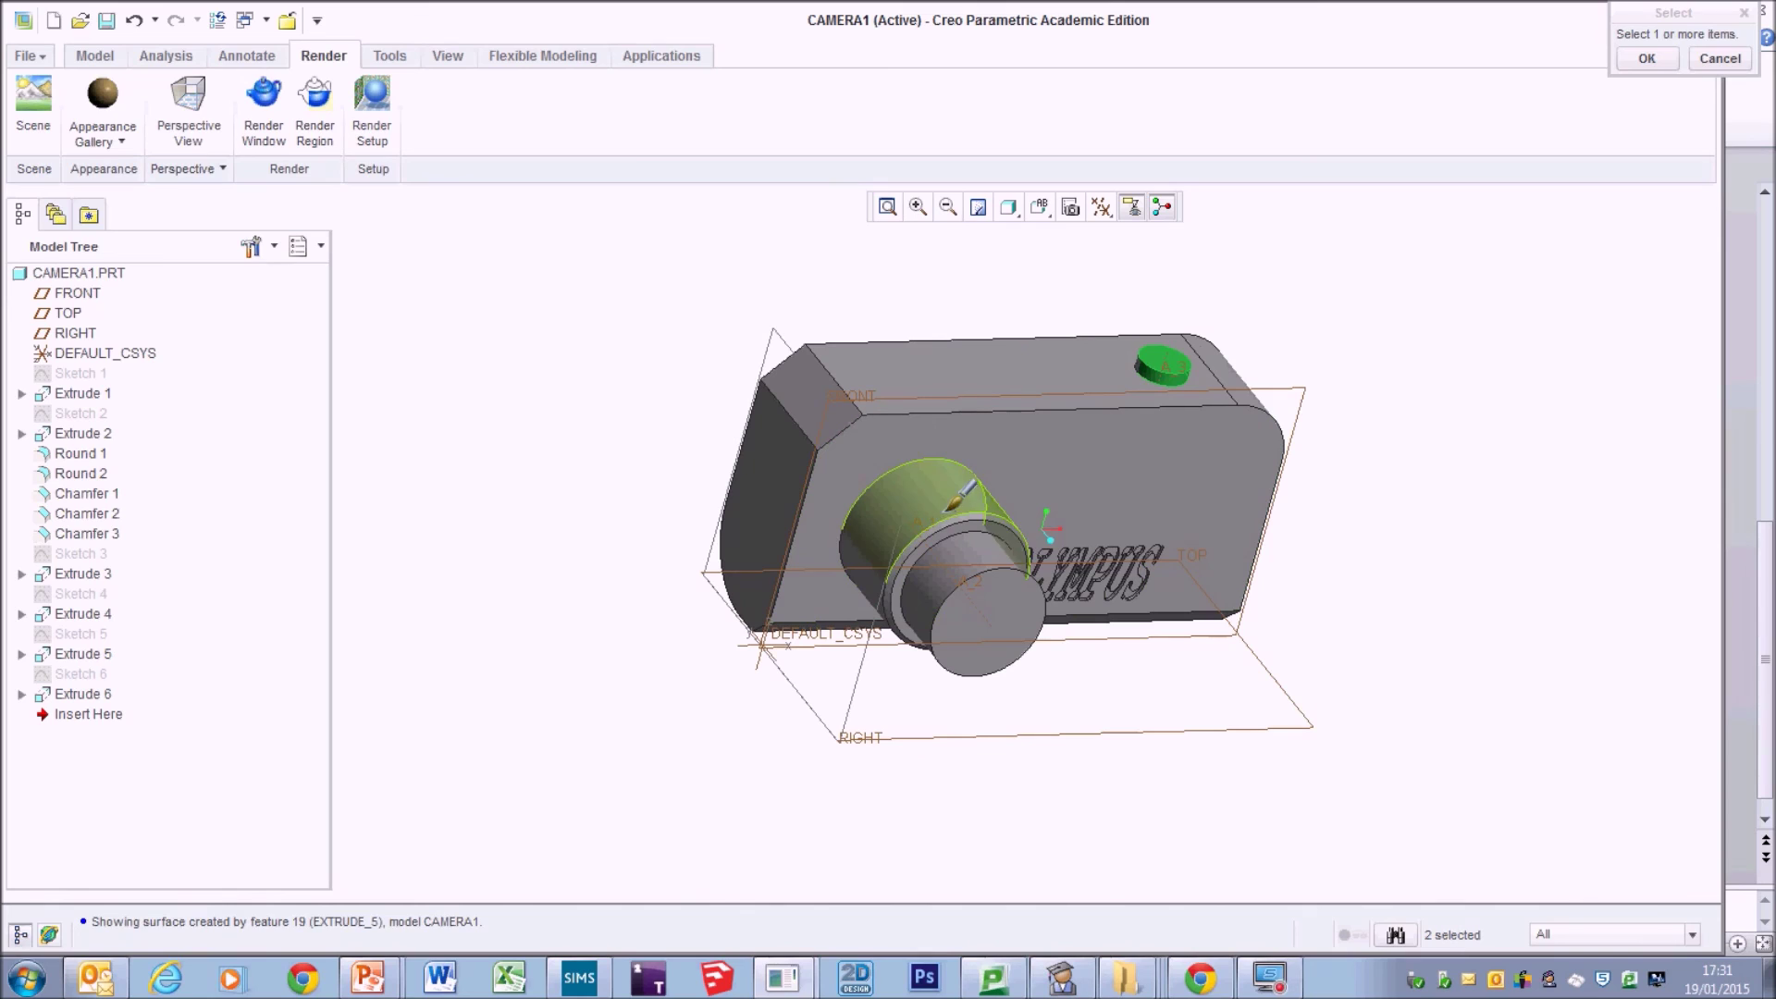
{"action": "left_click", "coordinate": [944, 511], "text": "ctrl"}
{"action": "left_click", "coordinate": [869, 582], "text": "ctrl"}
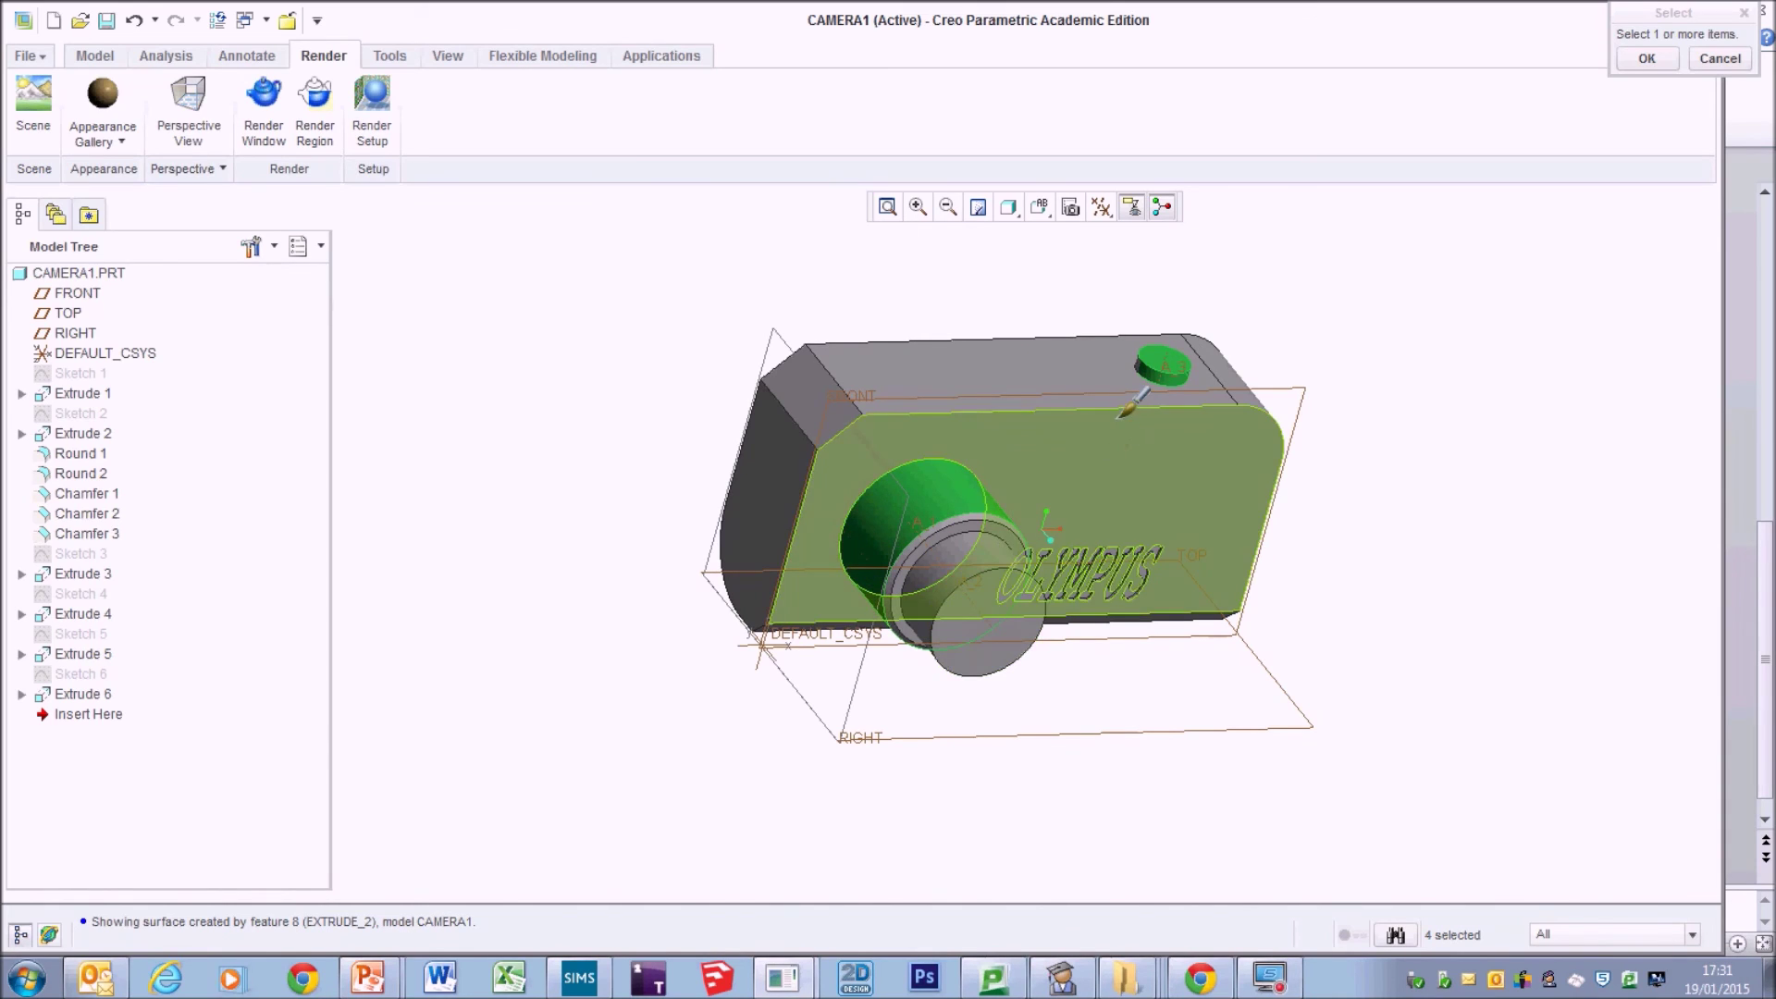
{"action": "left_click", "coordinate": [1647, 59]}
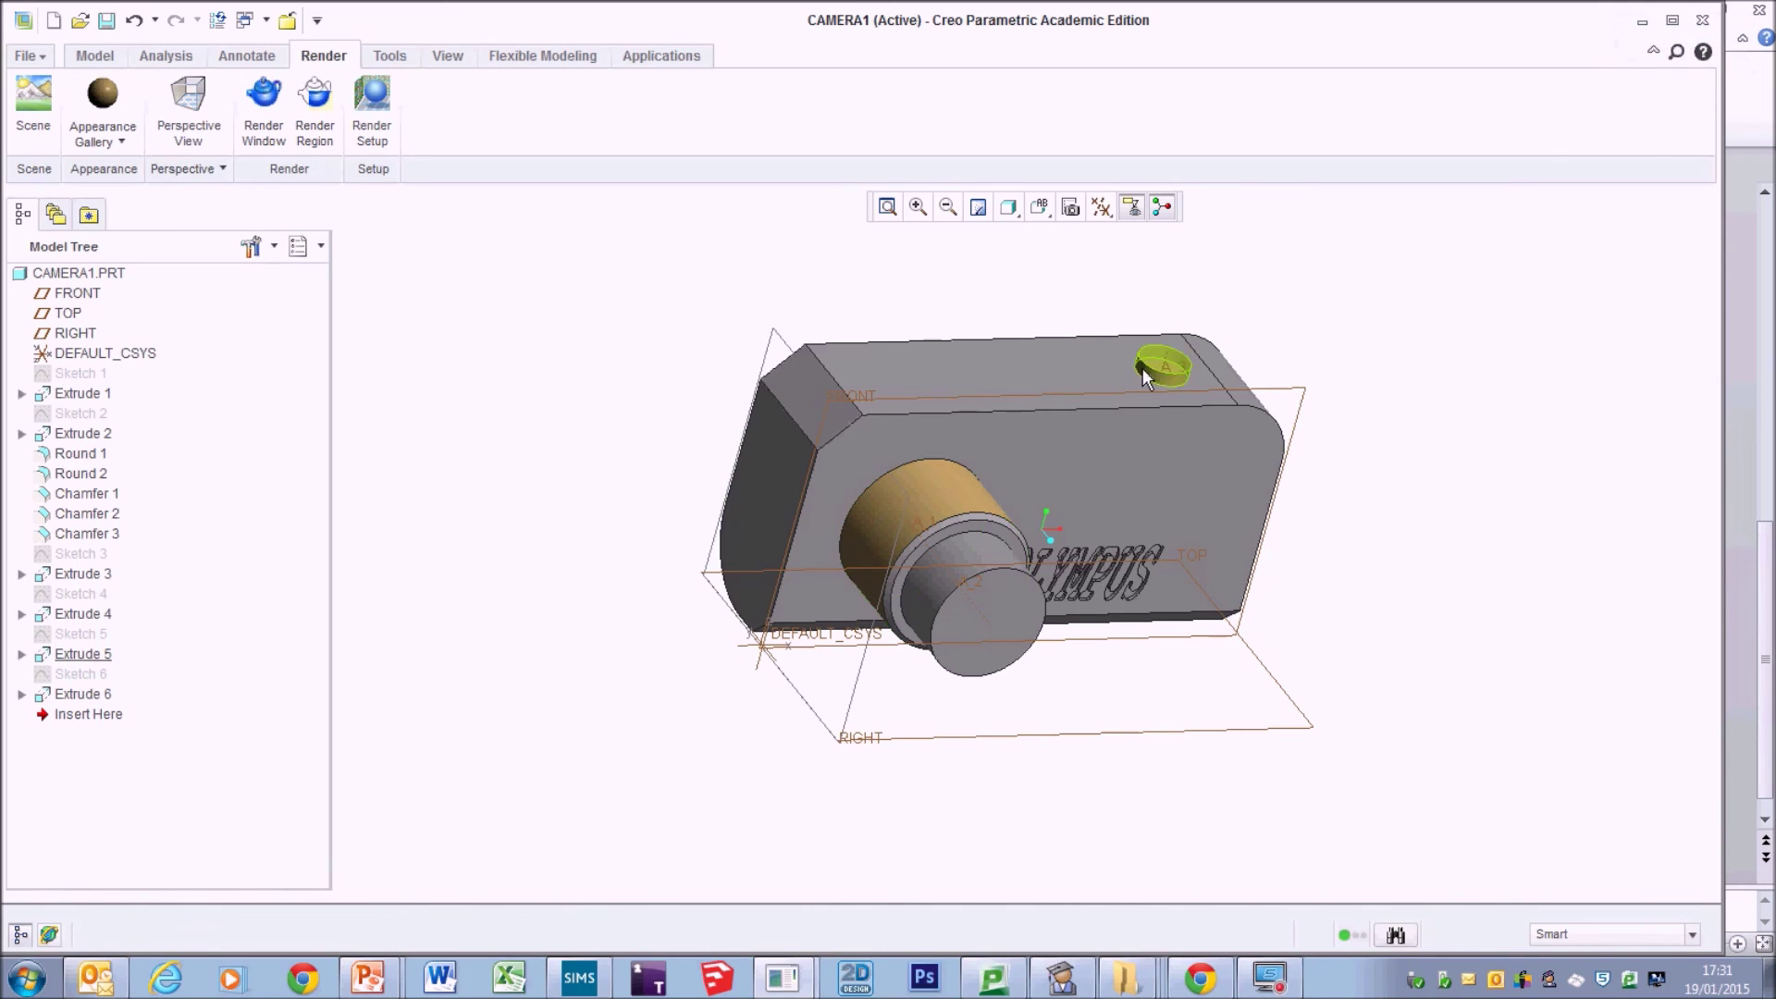
{"action": "left_click", "coordinate": [265, 108]}
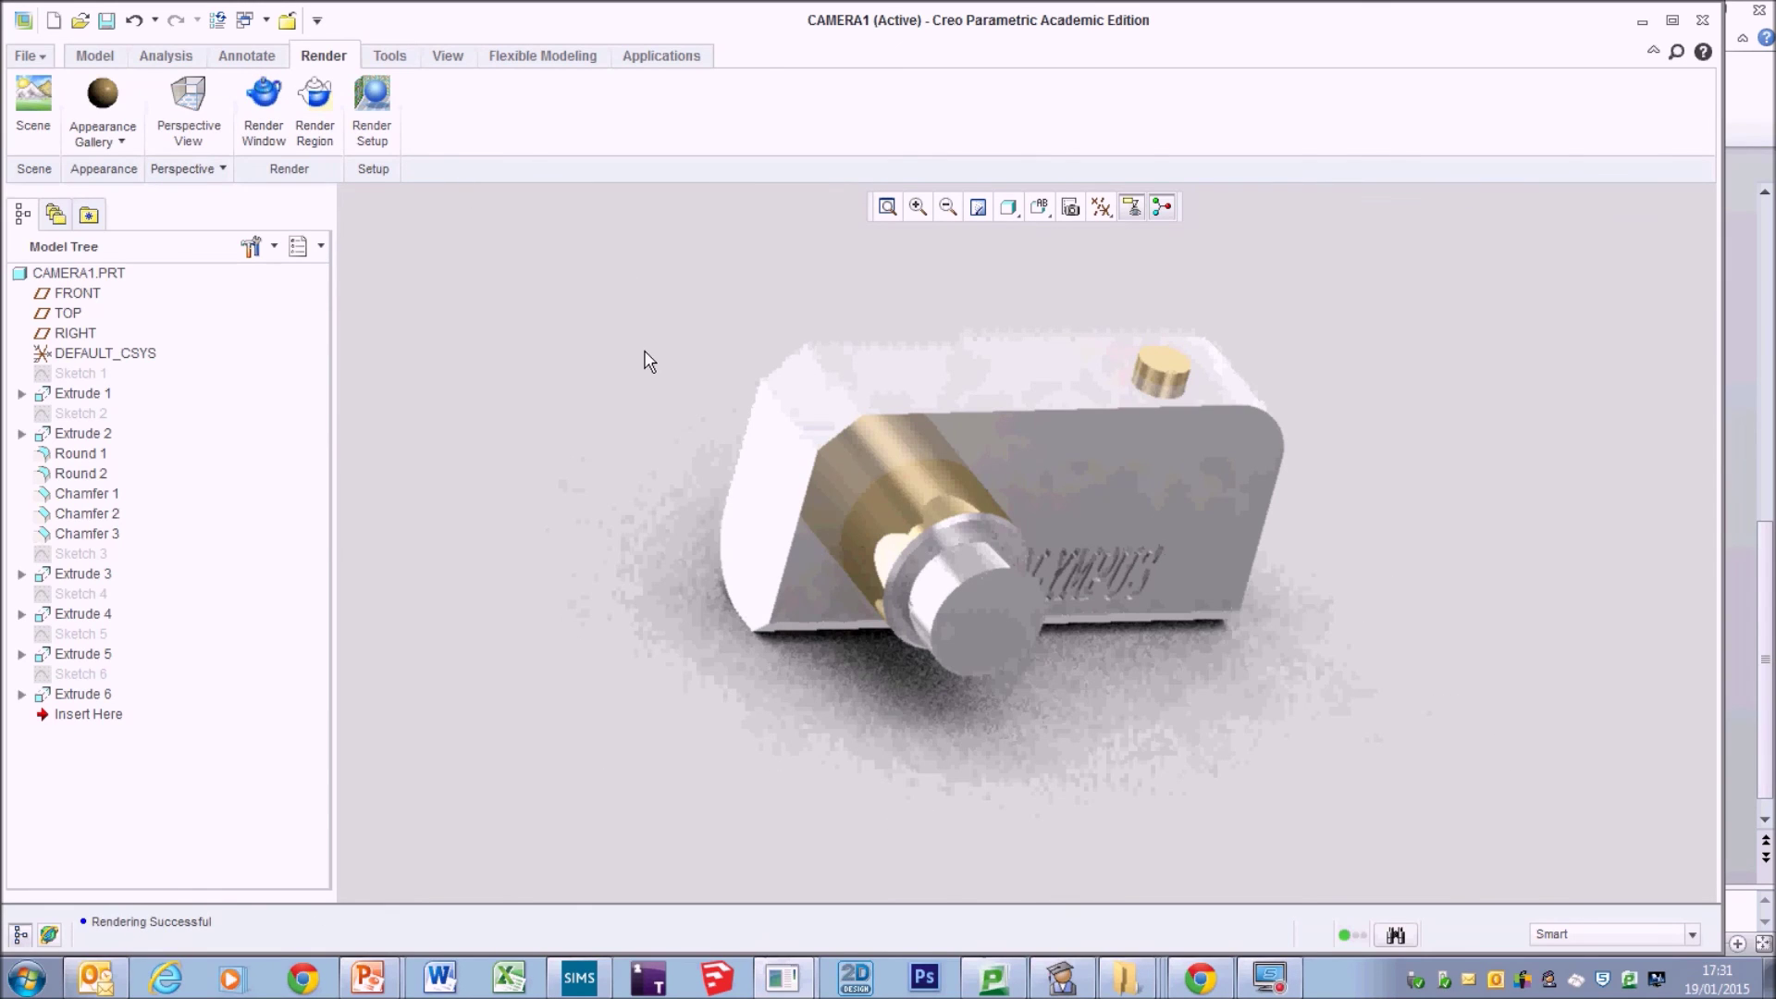
Apply the black appearance to the whole CAMERA1.PRT part and render the model window.
{"action": "mouse_move", "coordinate": [776, 340]}
{"action": "middle_mouse_down"}
{"action": "mouse_move", "coordinate": [704, 341]}
{"action": "mouse_move", "coordinate": [629, 304]}
{"action": "middle_mouse_up"}
{"action": "left_click", "coordinate": [116, 139]}
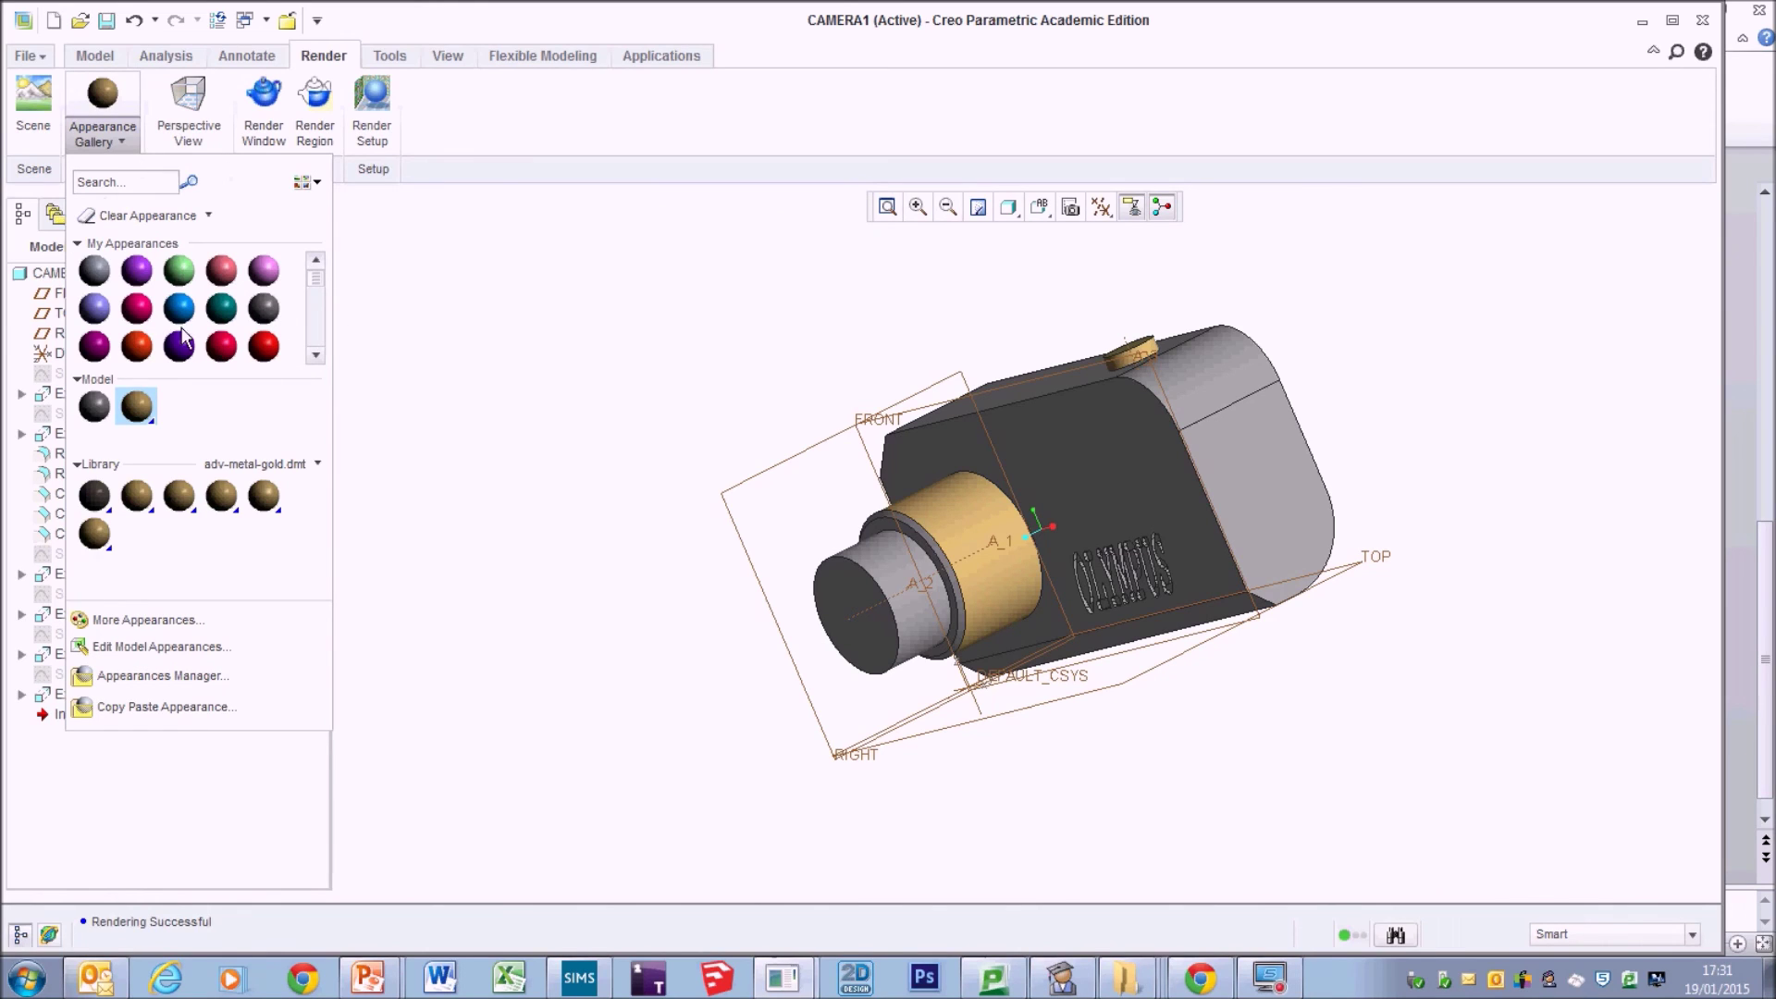
{"action": "left_click_drag", "start_coordinate": [316, 294], "coordinate": [309, 333]}
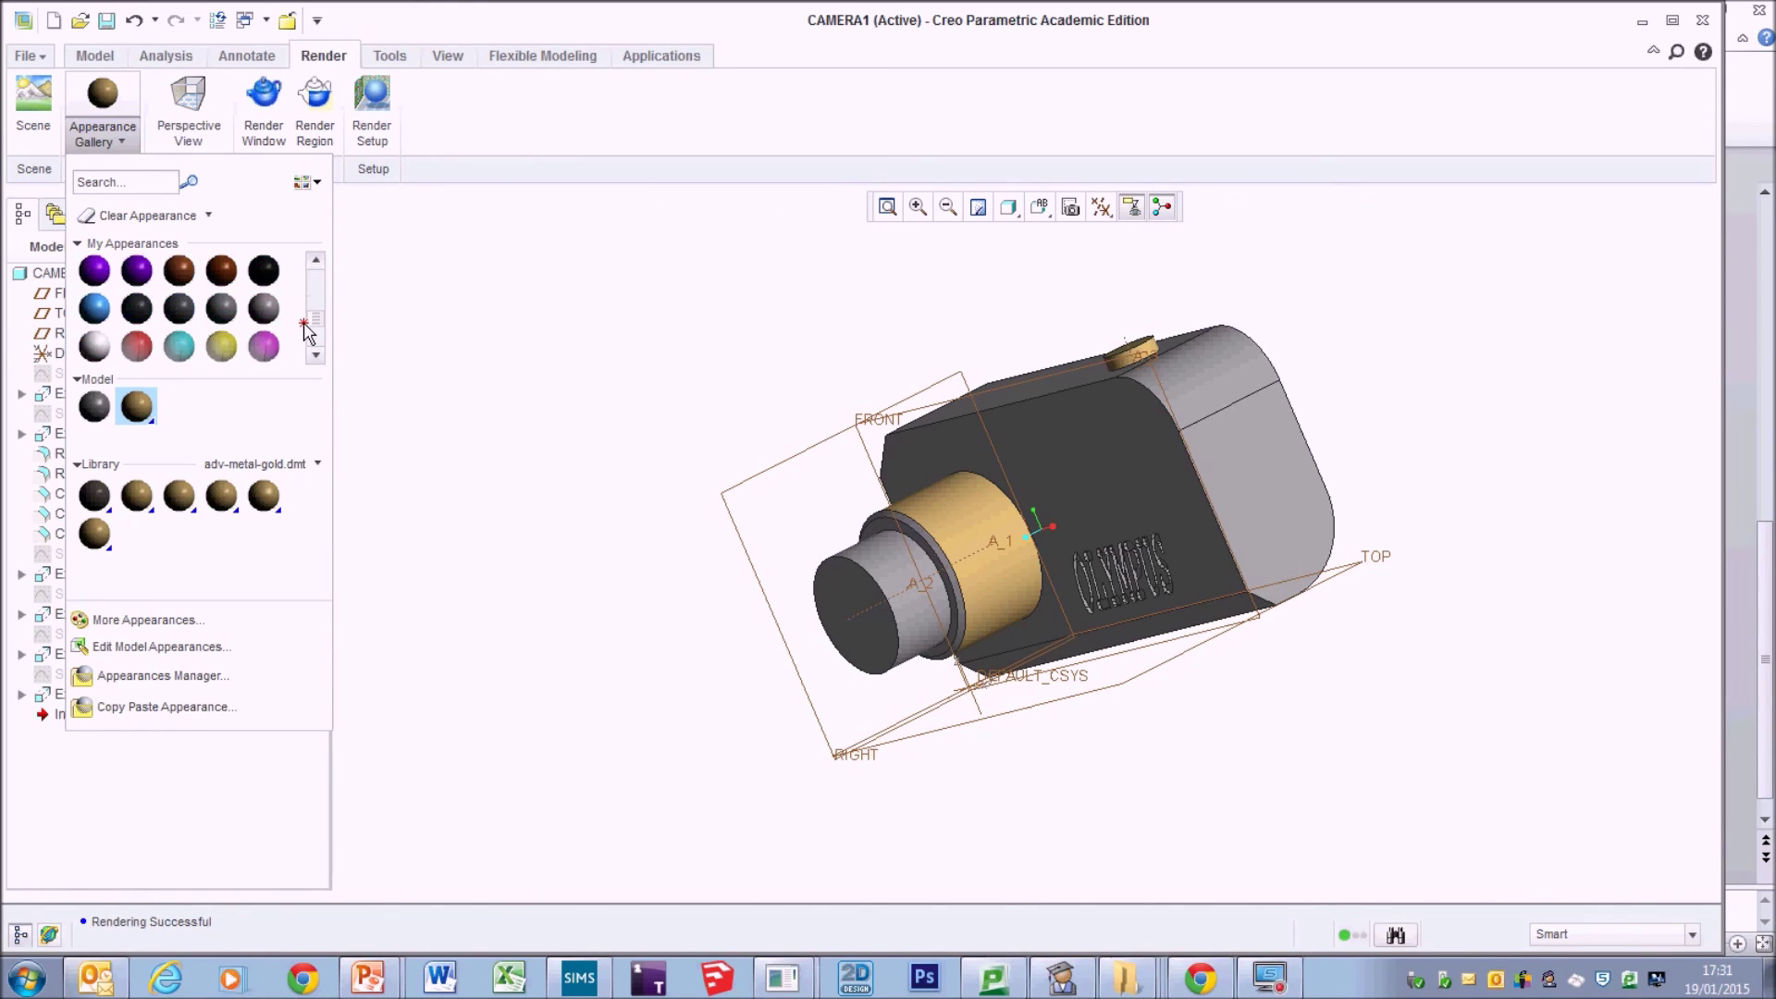
{"action": "left_click", "coordinate": [263, 270]}
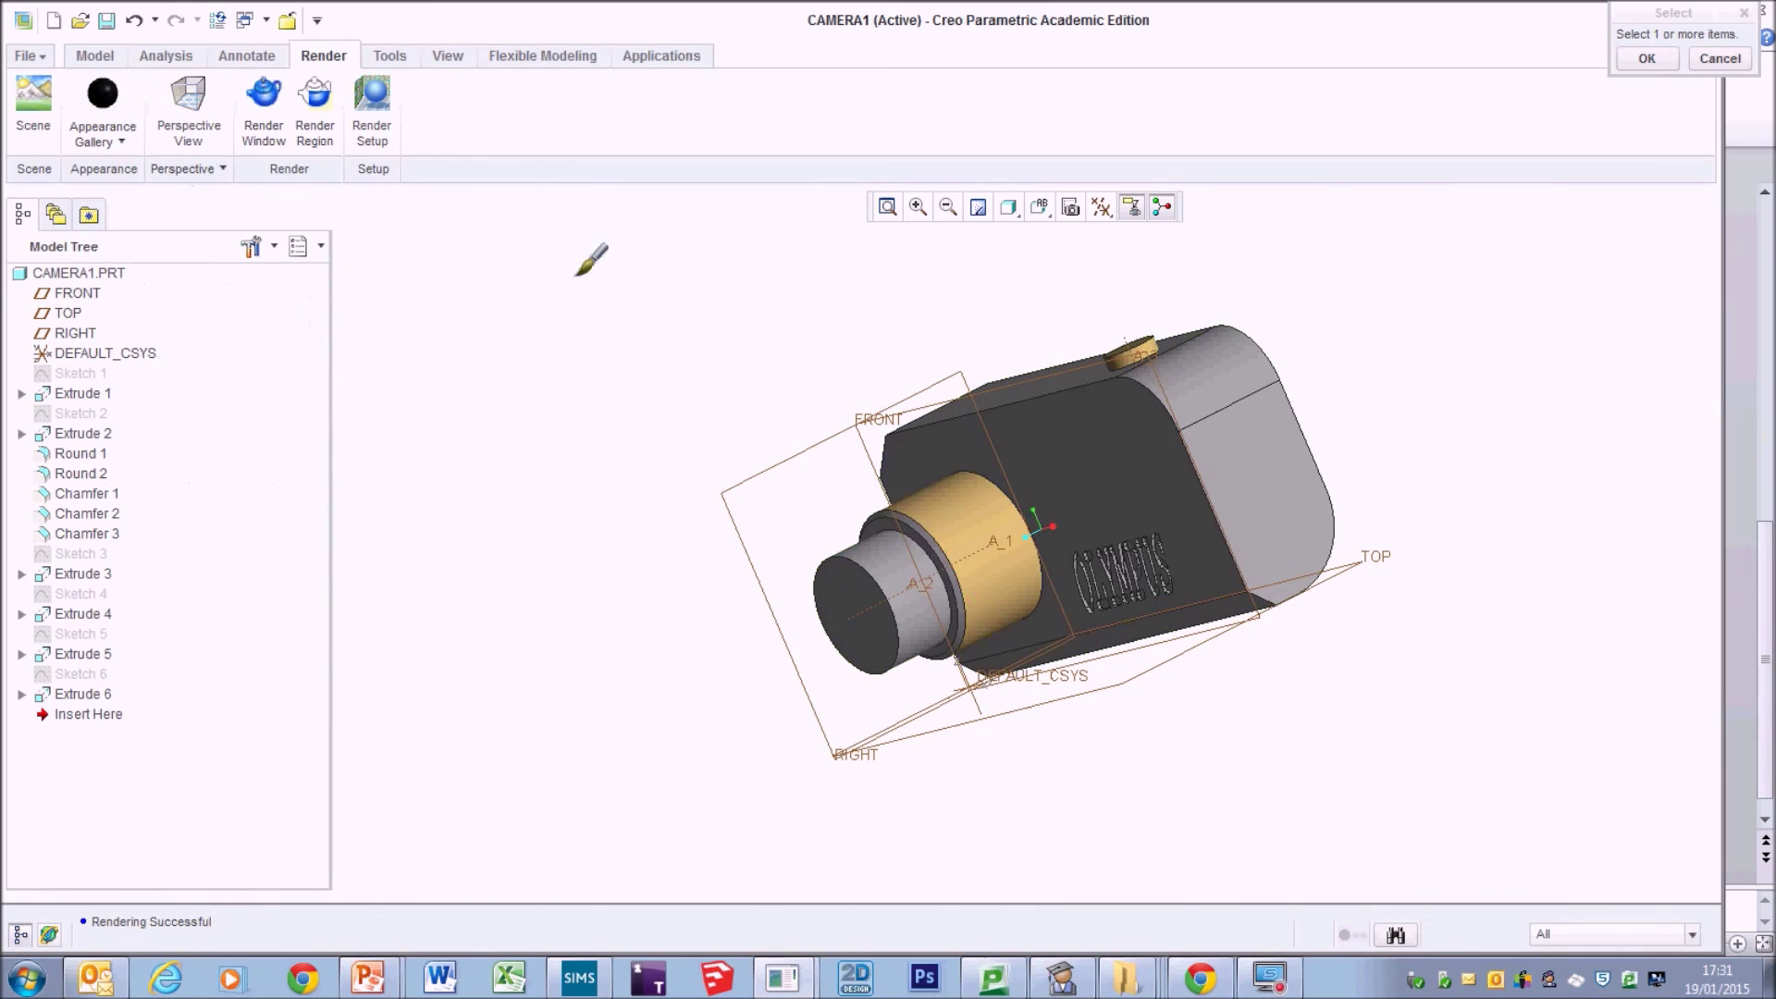
{"action": "left_click", "coordinate": [65, 274]}
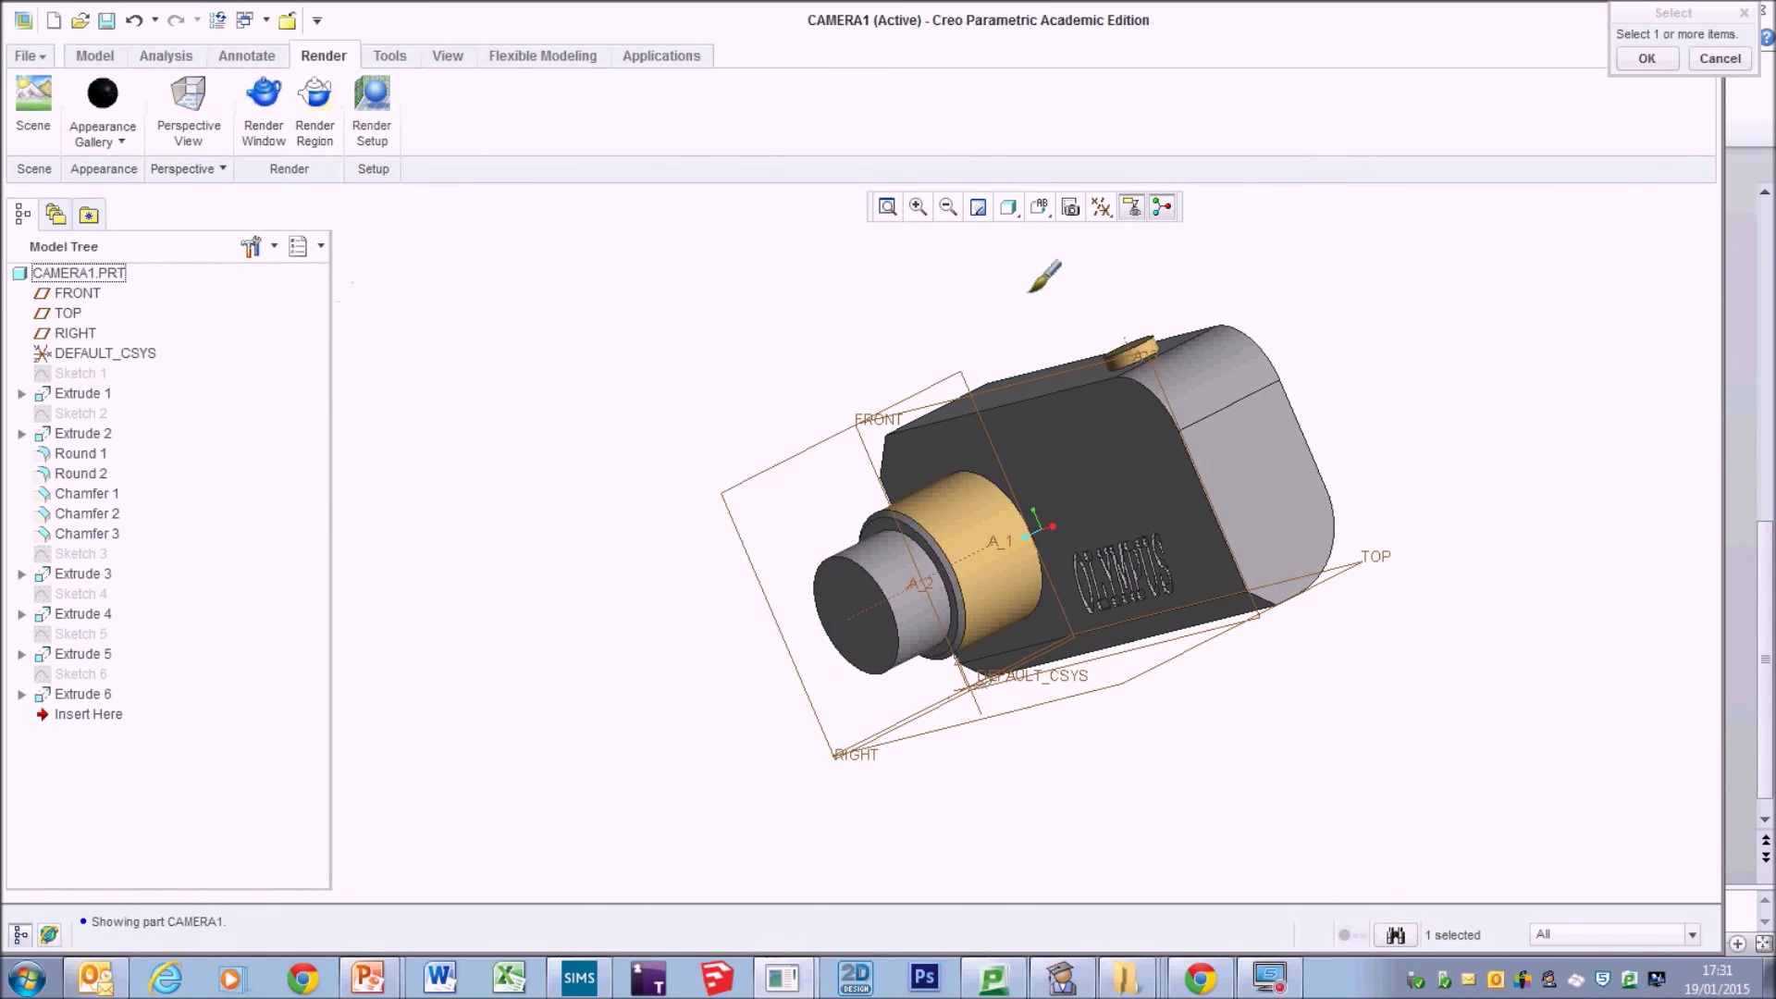
{"action": "left_click", "coordinate": [1647, 58]}
{"action": "mouse_move", "coordinate": [814, 493]}
{"action": "middle_mouse_down"}
{"action": "mouse_move", "coordinate": [702, 432]}
{"action": "mouse_move", "coordinate": [797, 484]}
{"action": "middle_mouse_up"}
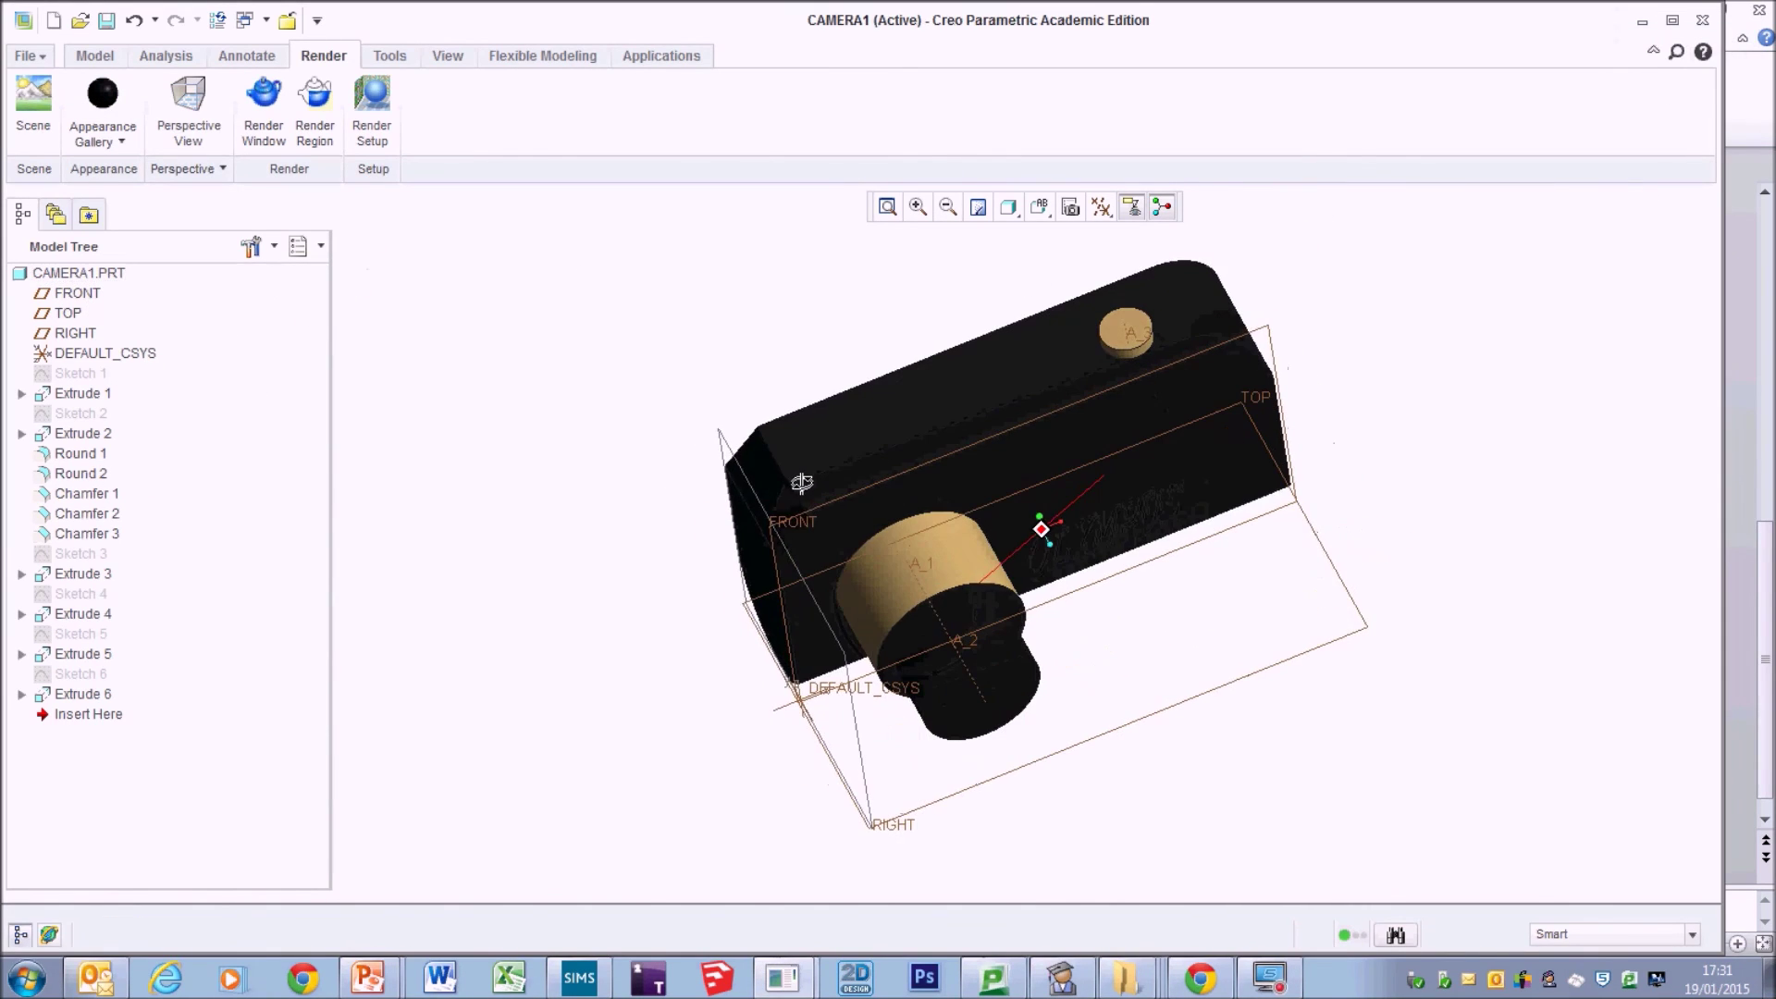
{"action": "left_click", "coordinate": [261, 113]}
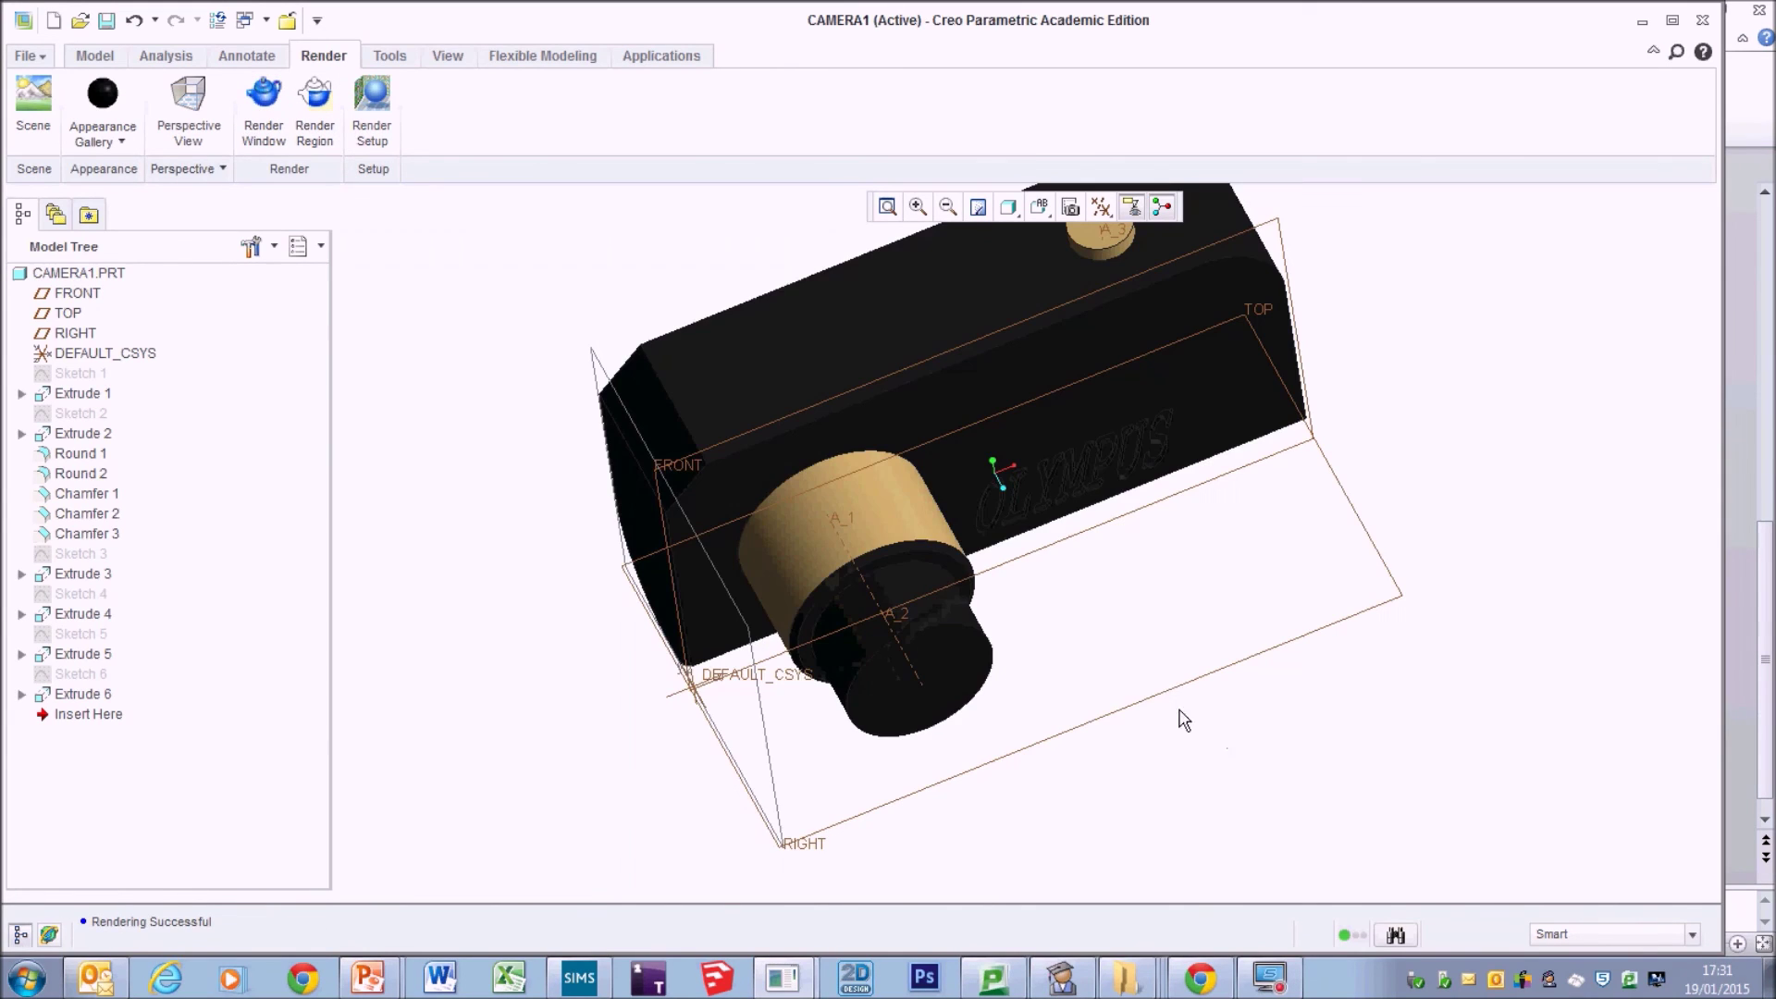
Apply the bright red appearance to the OLYMPUS lettering on the camera front and render the model window.
{"action": "mouse_move", "coordinate": [1178, 718]}
{"action": "middle_mouse_down"}
{"action": "mouse_move", "coordinate": [1129, 622]}
{"action": "mouse_move", "coordinate": [824, 580]}
{"action": "middle_mouse_up"}
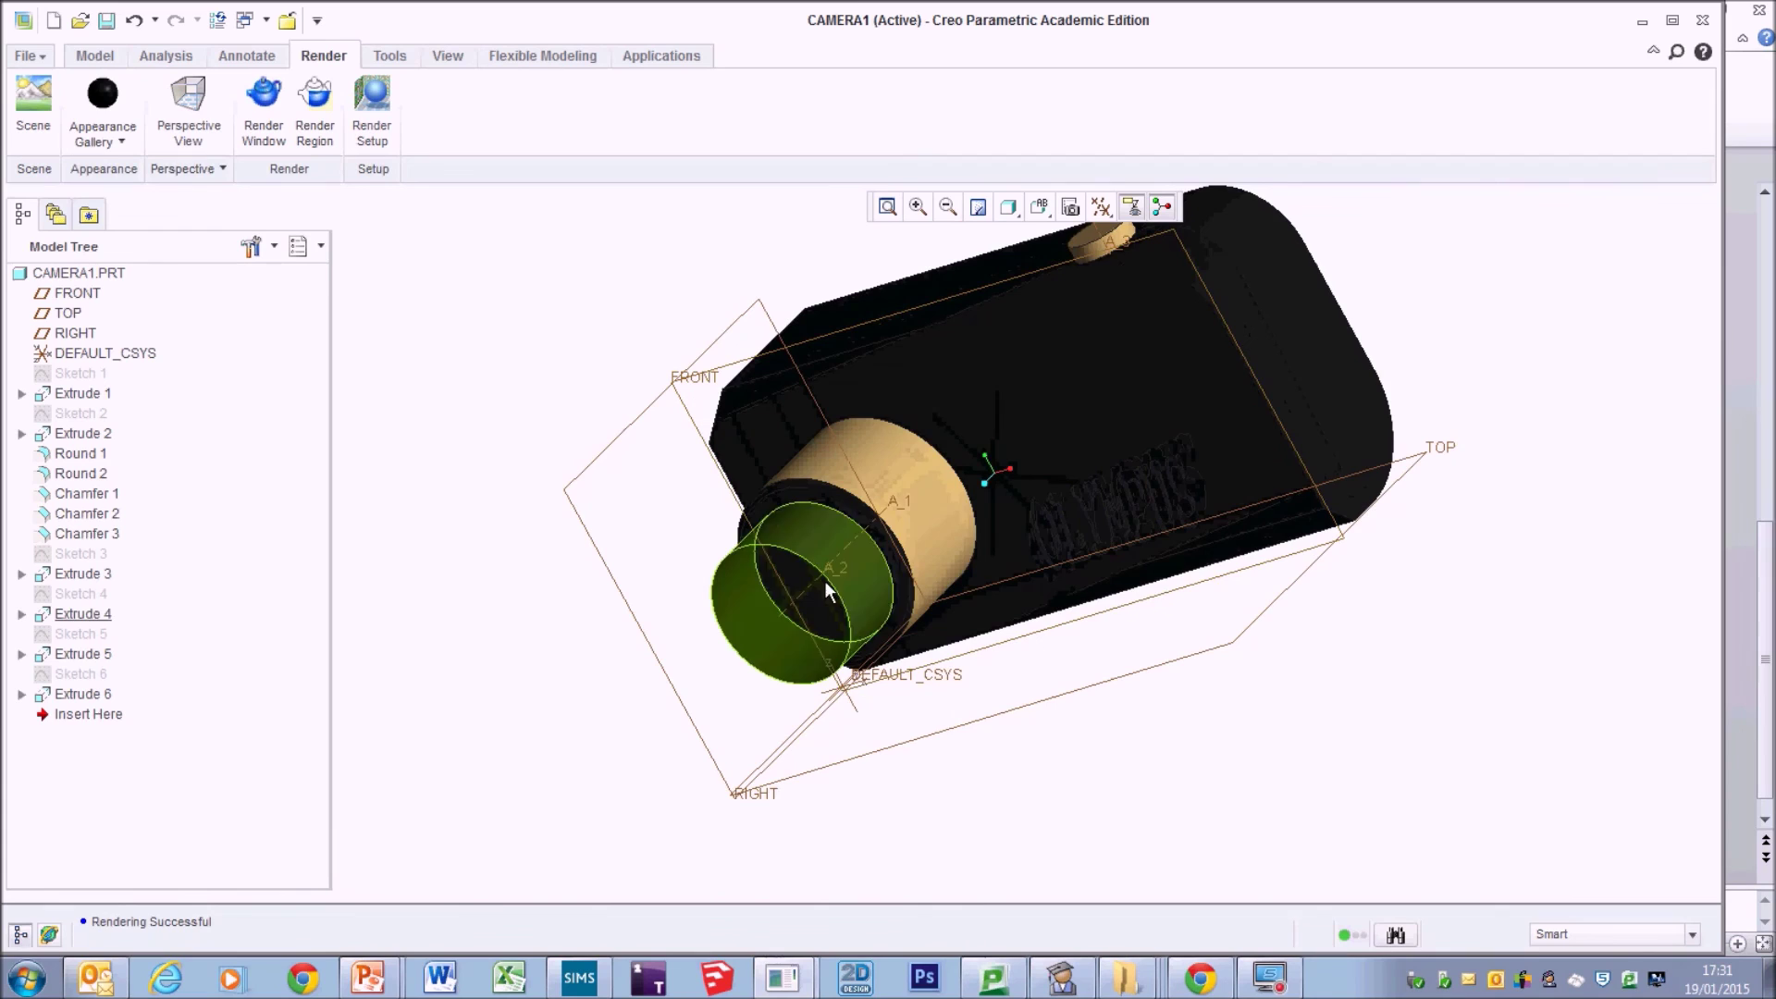
{"action": "scroll", "coordinate": [555, 456], "scroll_direction": "down", "scroll_amount": 3}
{"action": "left_click", "coordinate": [103, 137]}
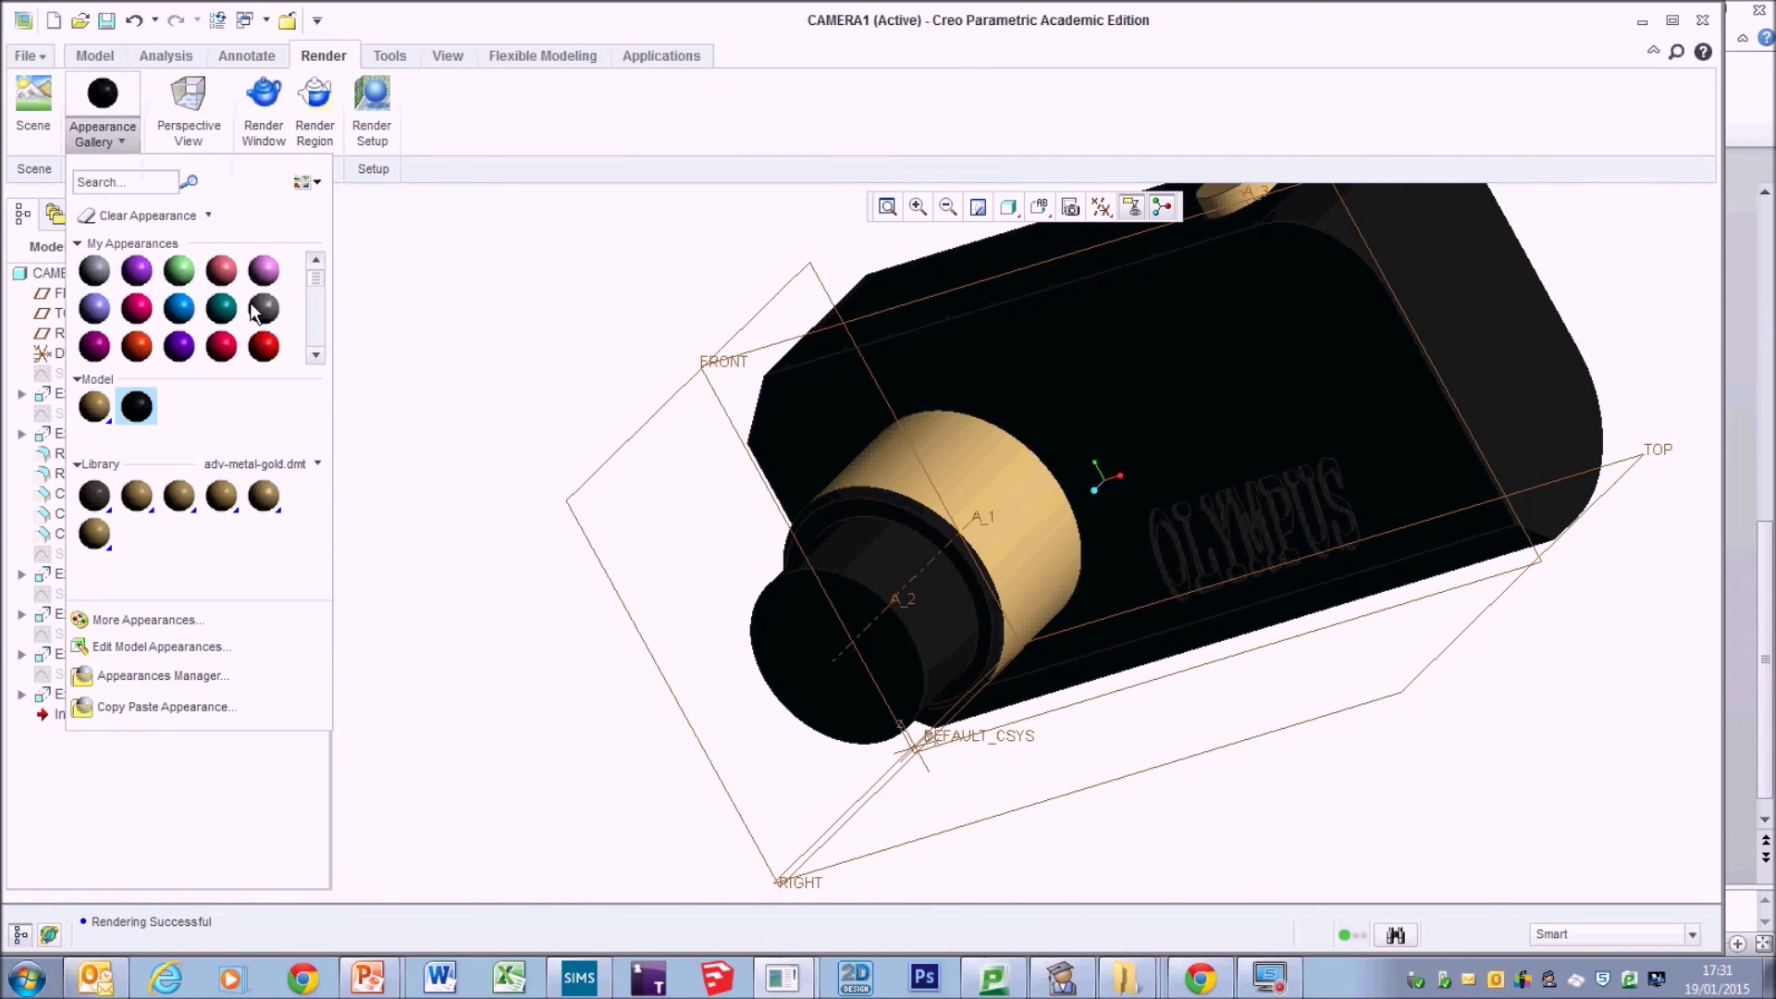
{"action": "left_click", "coordinate": [254, 346]}
{"action": "middle_click_drag", "start_coordinate": [1190, 559], "coordinate": [1207, 567]}
{"action": "left_click", "coordinate": [1219, 497]}
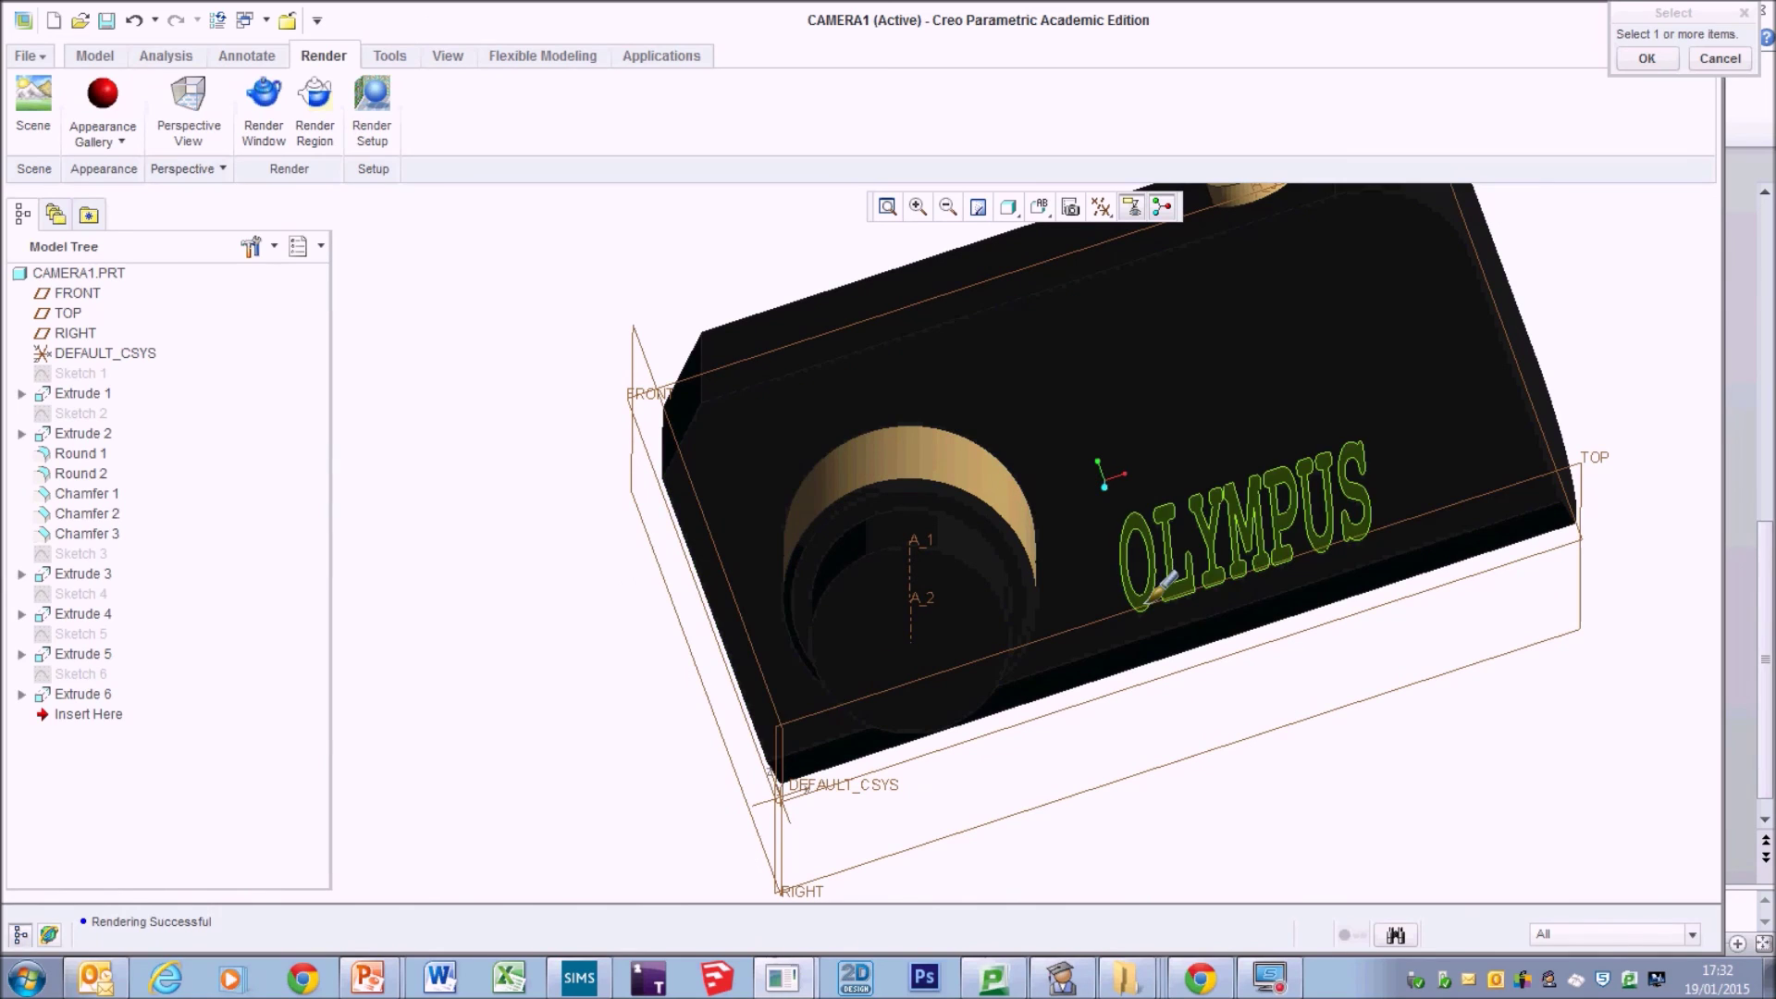
{"action": "left_click", "coordinate": [1646, 58]}
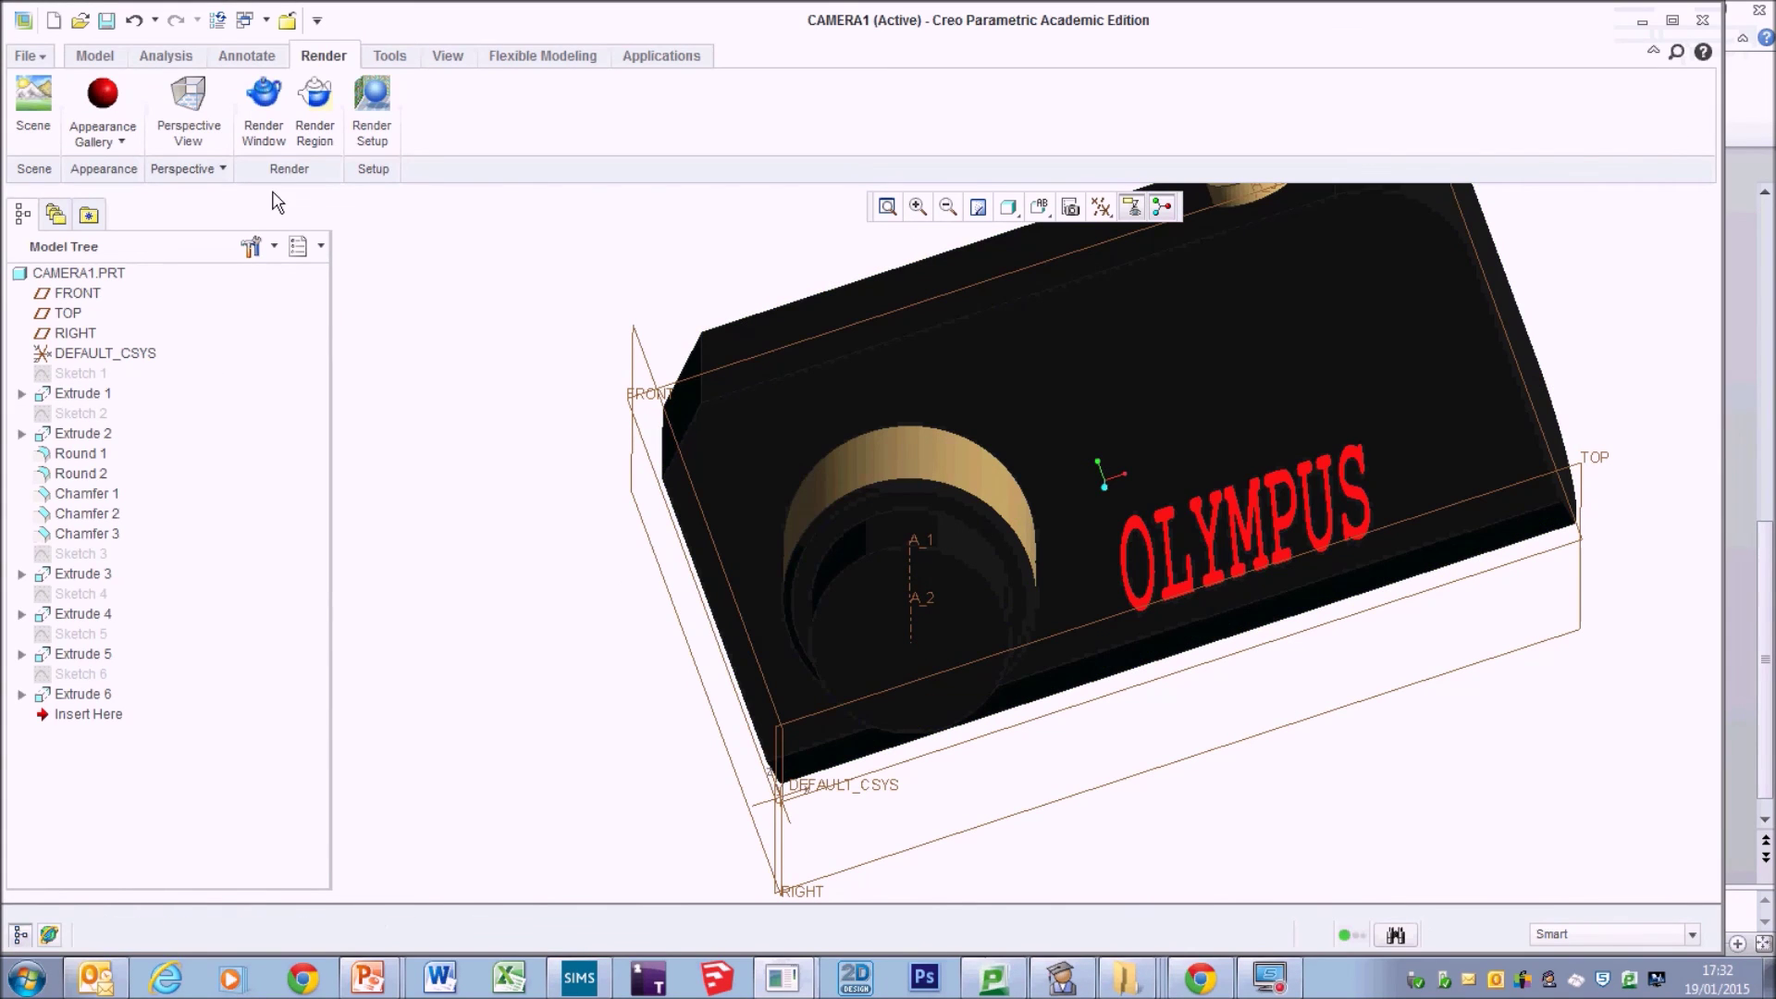
{"action": "left_click", "coordinate": [264, 110]}
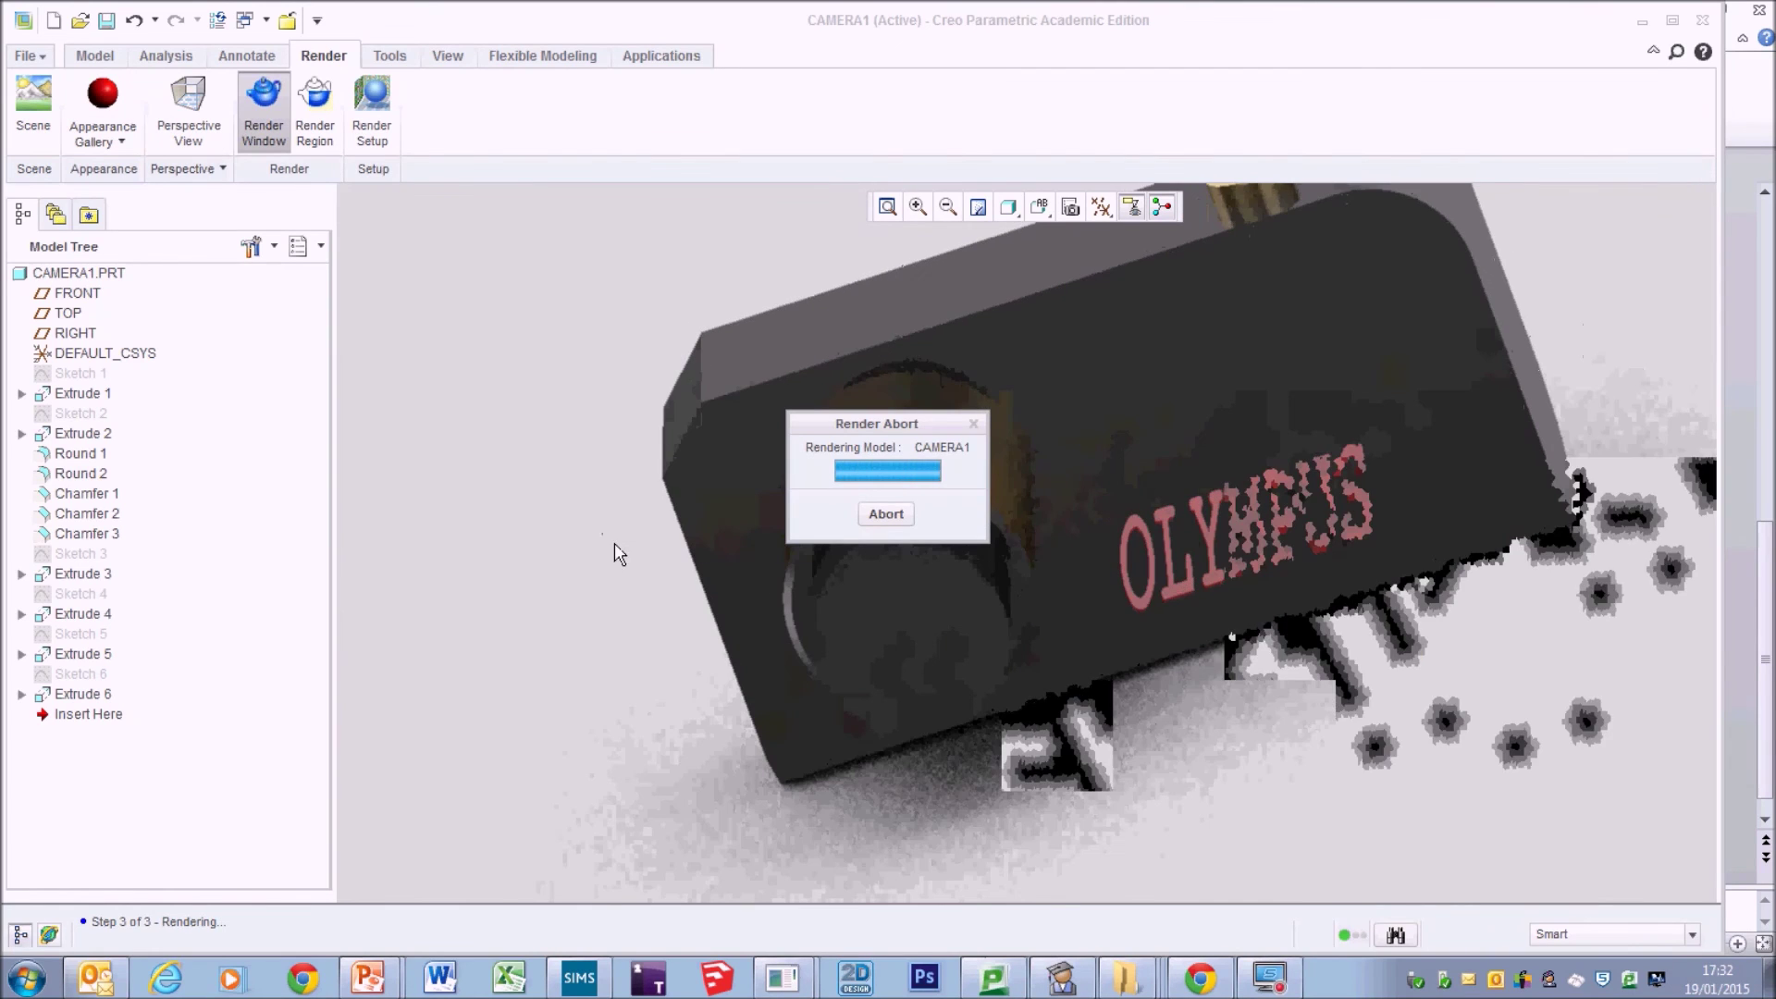
Set the Photolux render quality to High in the render setup, with the whole camera front in view.
{"action": "middle_click_drag", "start_coordinate": [607, 539], "coordinate": [667, 507]}
{"action": "scroll", "coordinate": [667, 507], "scroll_direction": "up", "scroll_amount": 5}
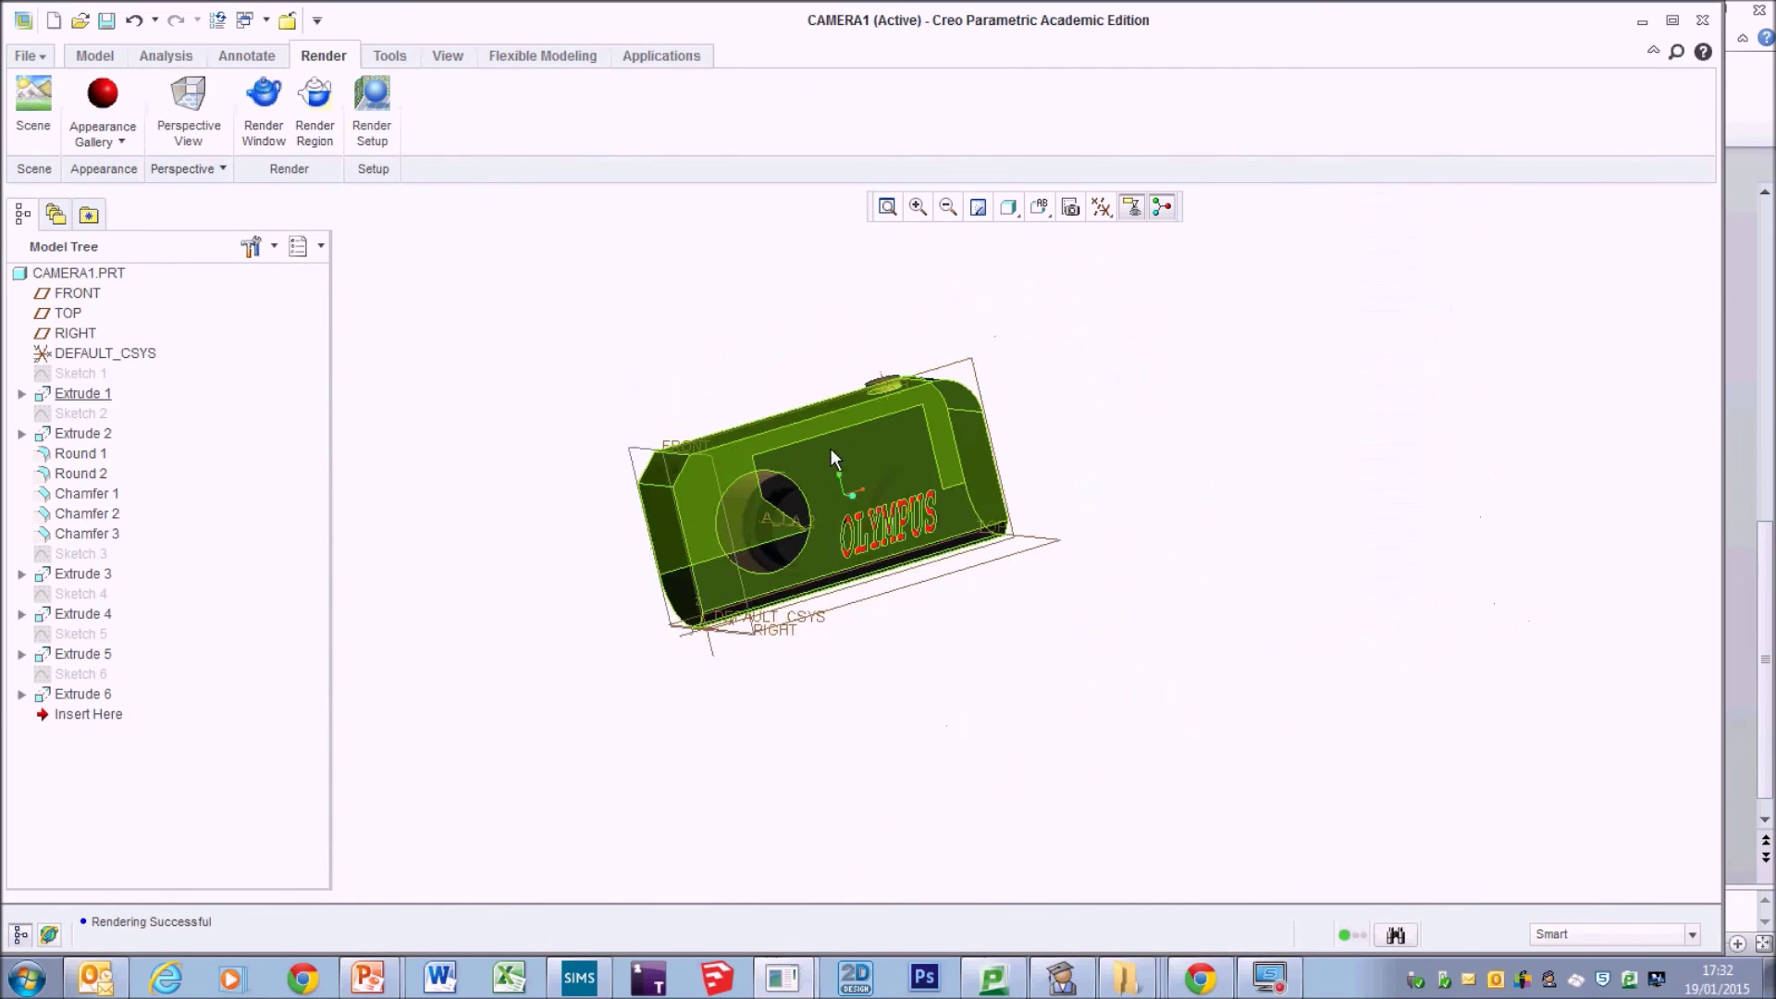
{"action": "scroll", "coordinate": [923, 486], "scroll_direction": "down", "scroll_amount": 4}
{"action": "middle_click_drag", "start_coordinate": [1206, 435], "coordinate": [294, 537]}
{"action": "scroll", "coordinate": [120, 139], "scroll_direction": "down", "scroll_amount": 2}
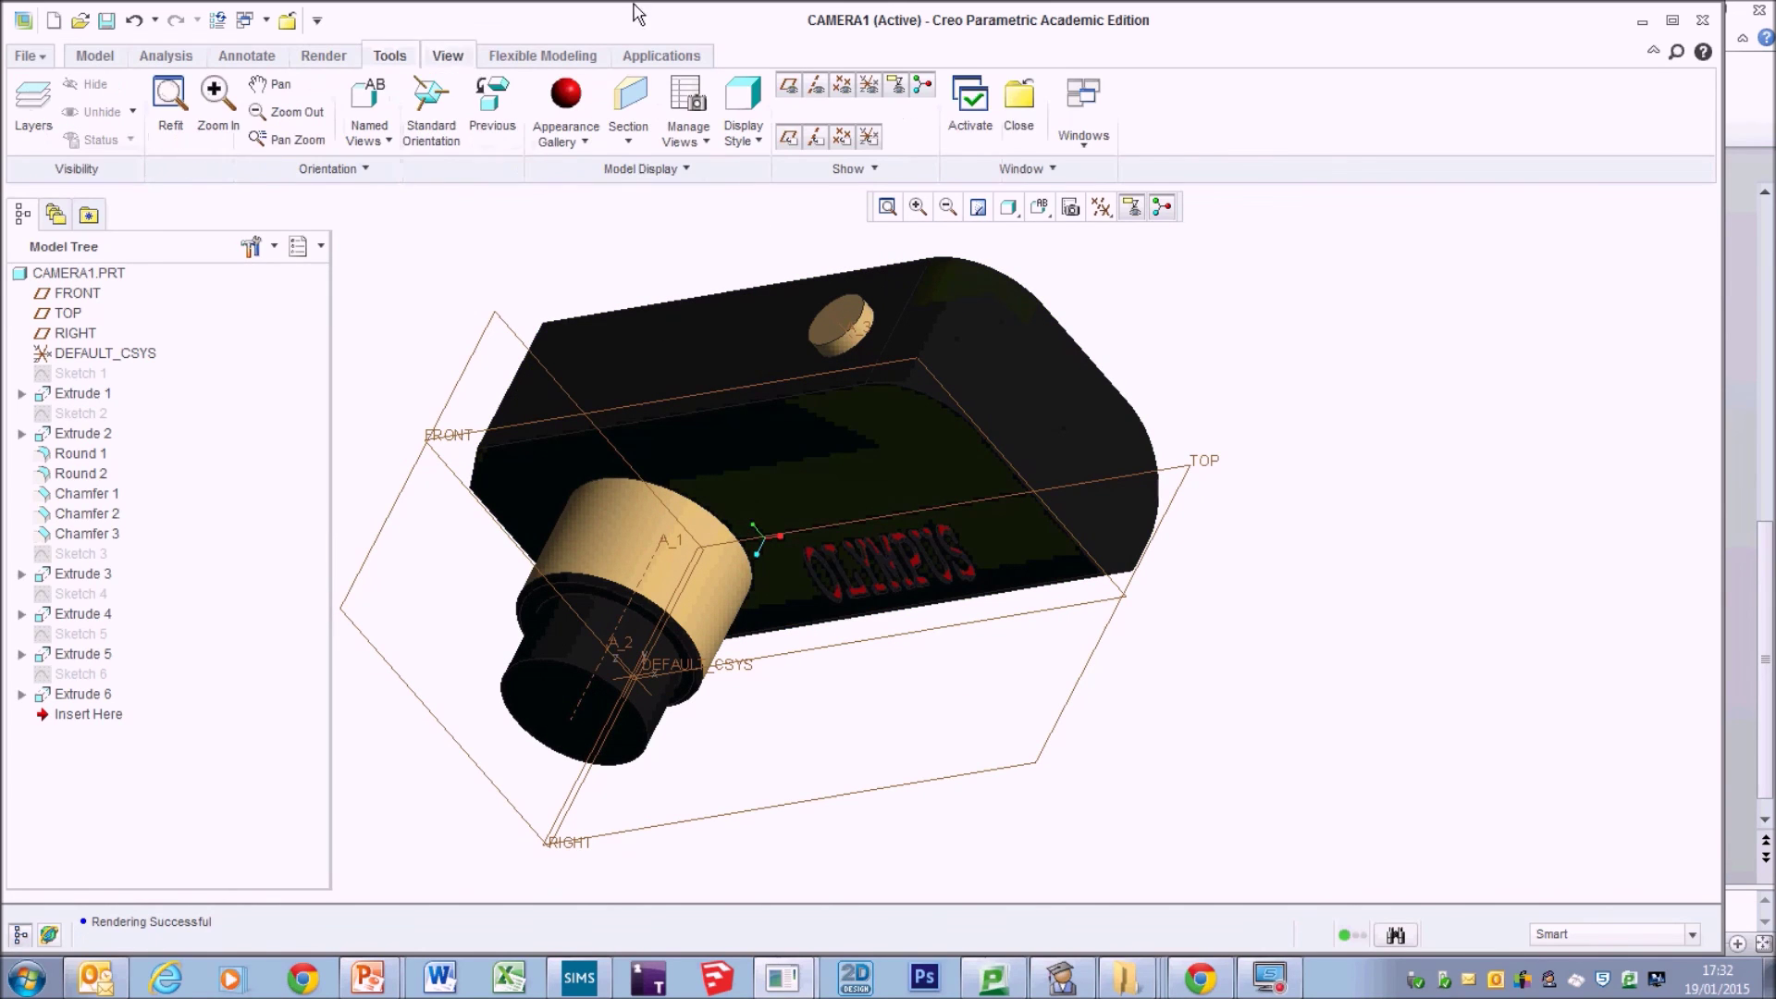
{"action": "left_click", "coordinate": [308, 59]}
{"action": "middle_click_drag", "start_coordinate": [400, 372], "coordinate": [466, 306]}
{"action": "scroll", "coordinate": [352, 116], "scroll_direction": "down", "scroll_amount": 1}
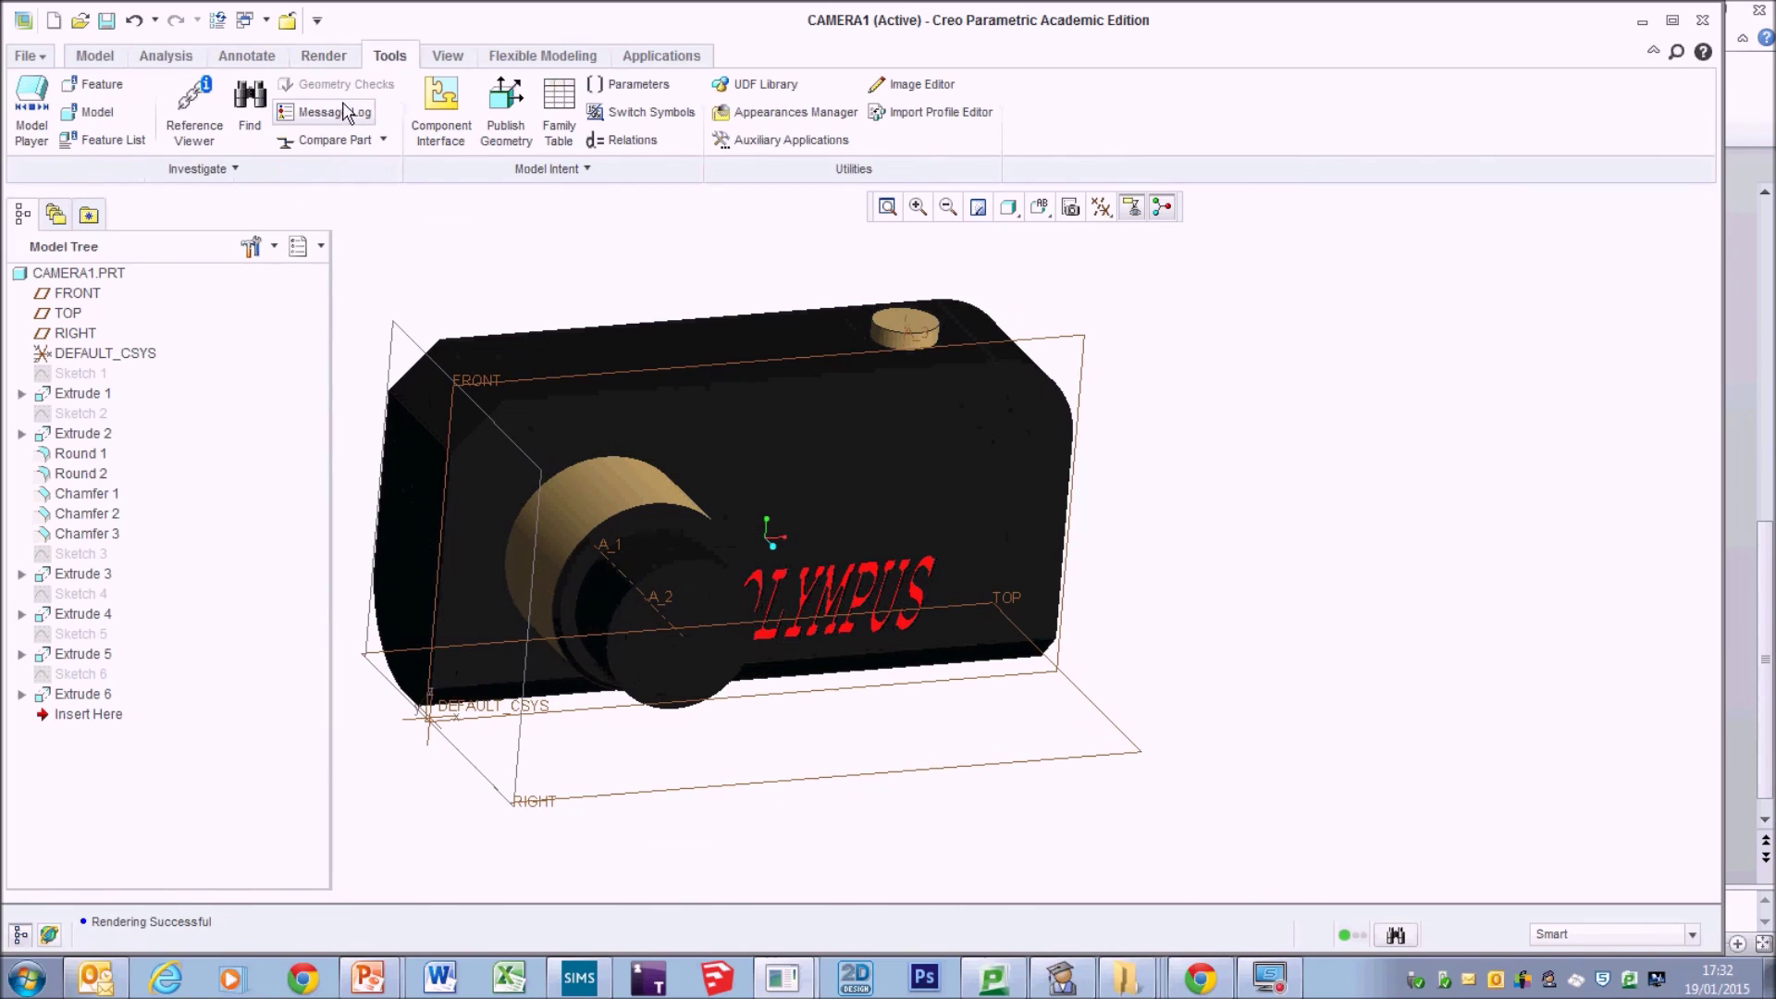
{"action": "left_click", "coordinate": [305, 58]}
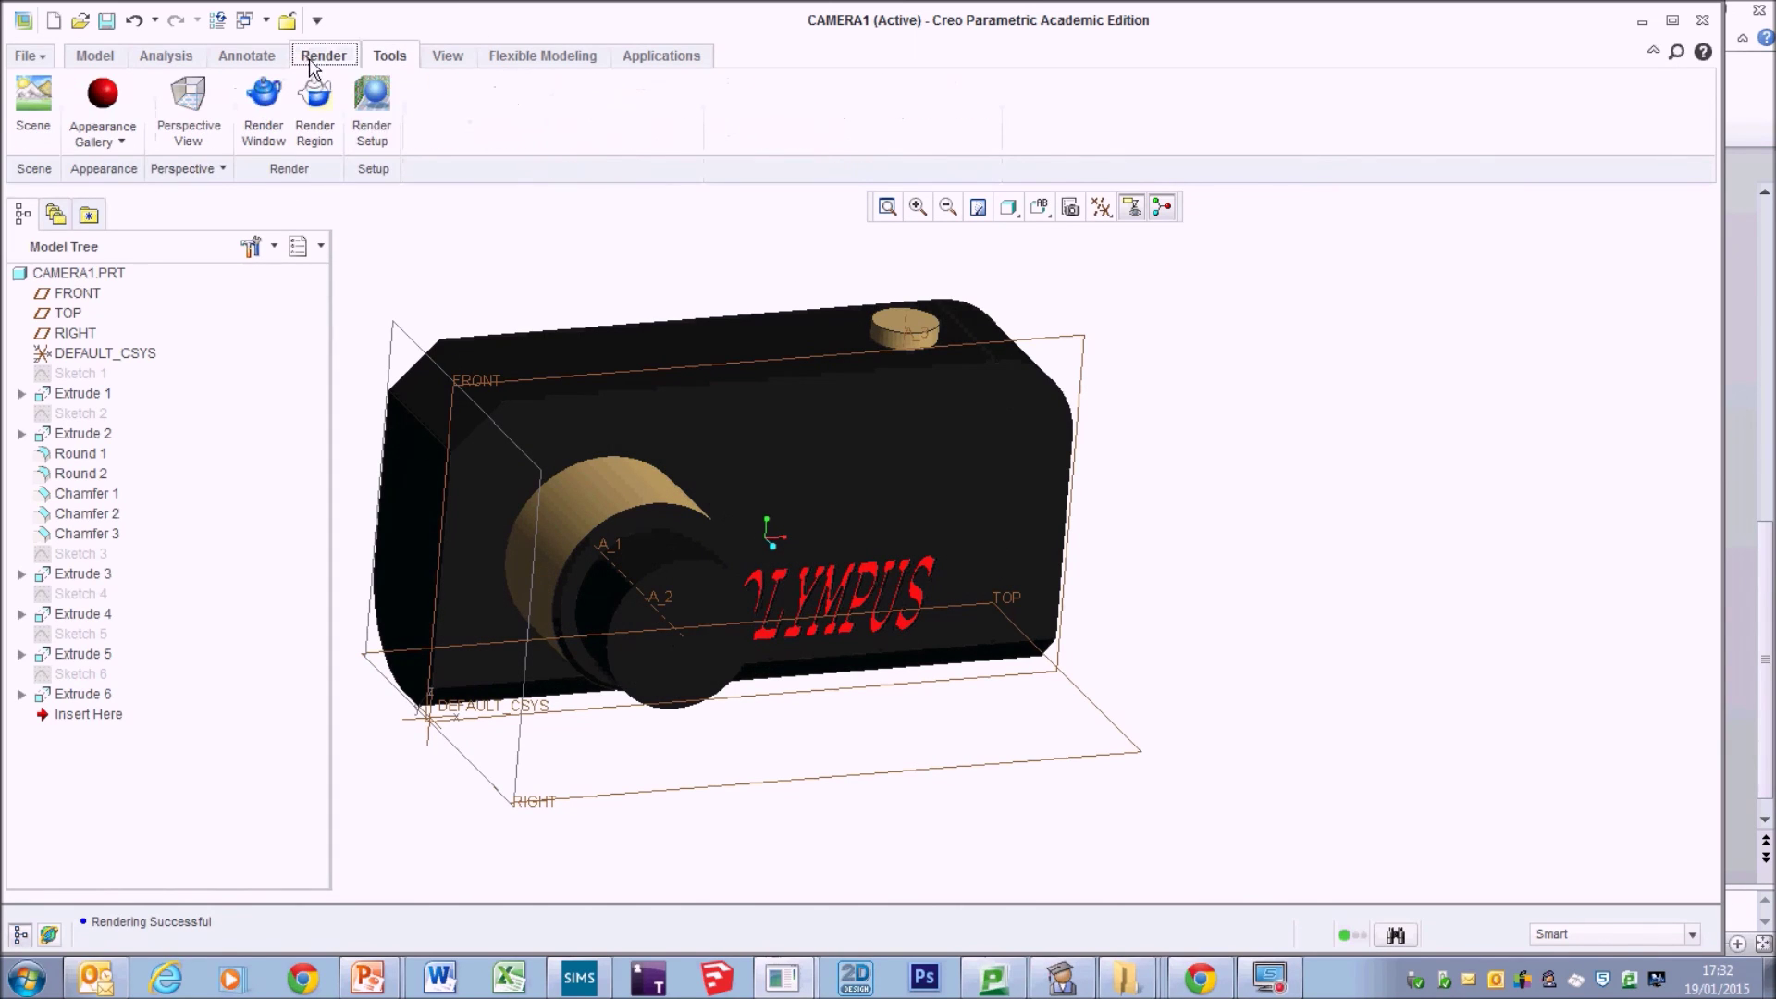
{"action": "left_click", "coordinate": [373, 119]}
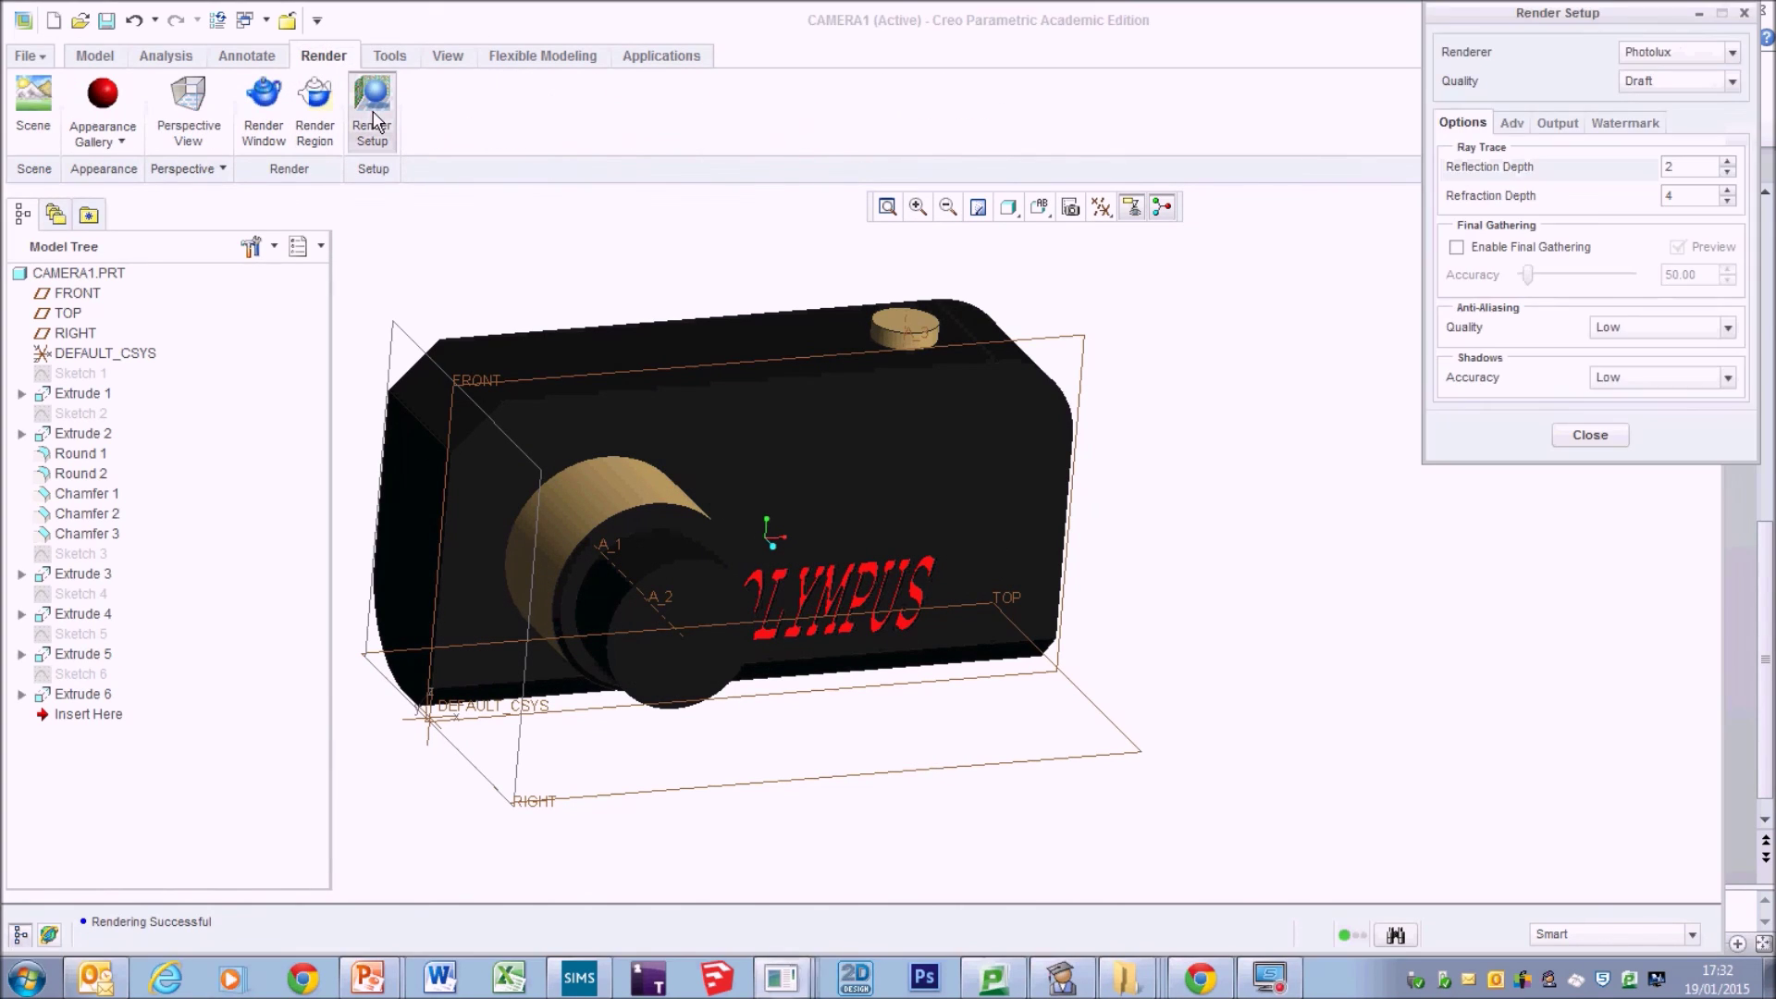
{"action": "left_click", "coordinate": [1733, 82]}
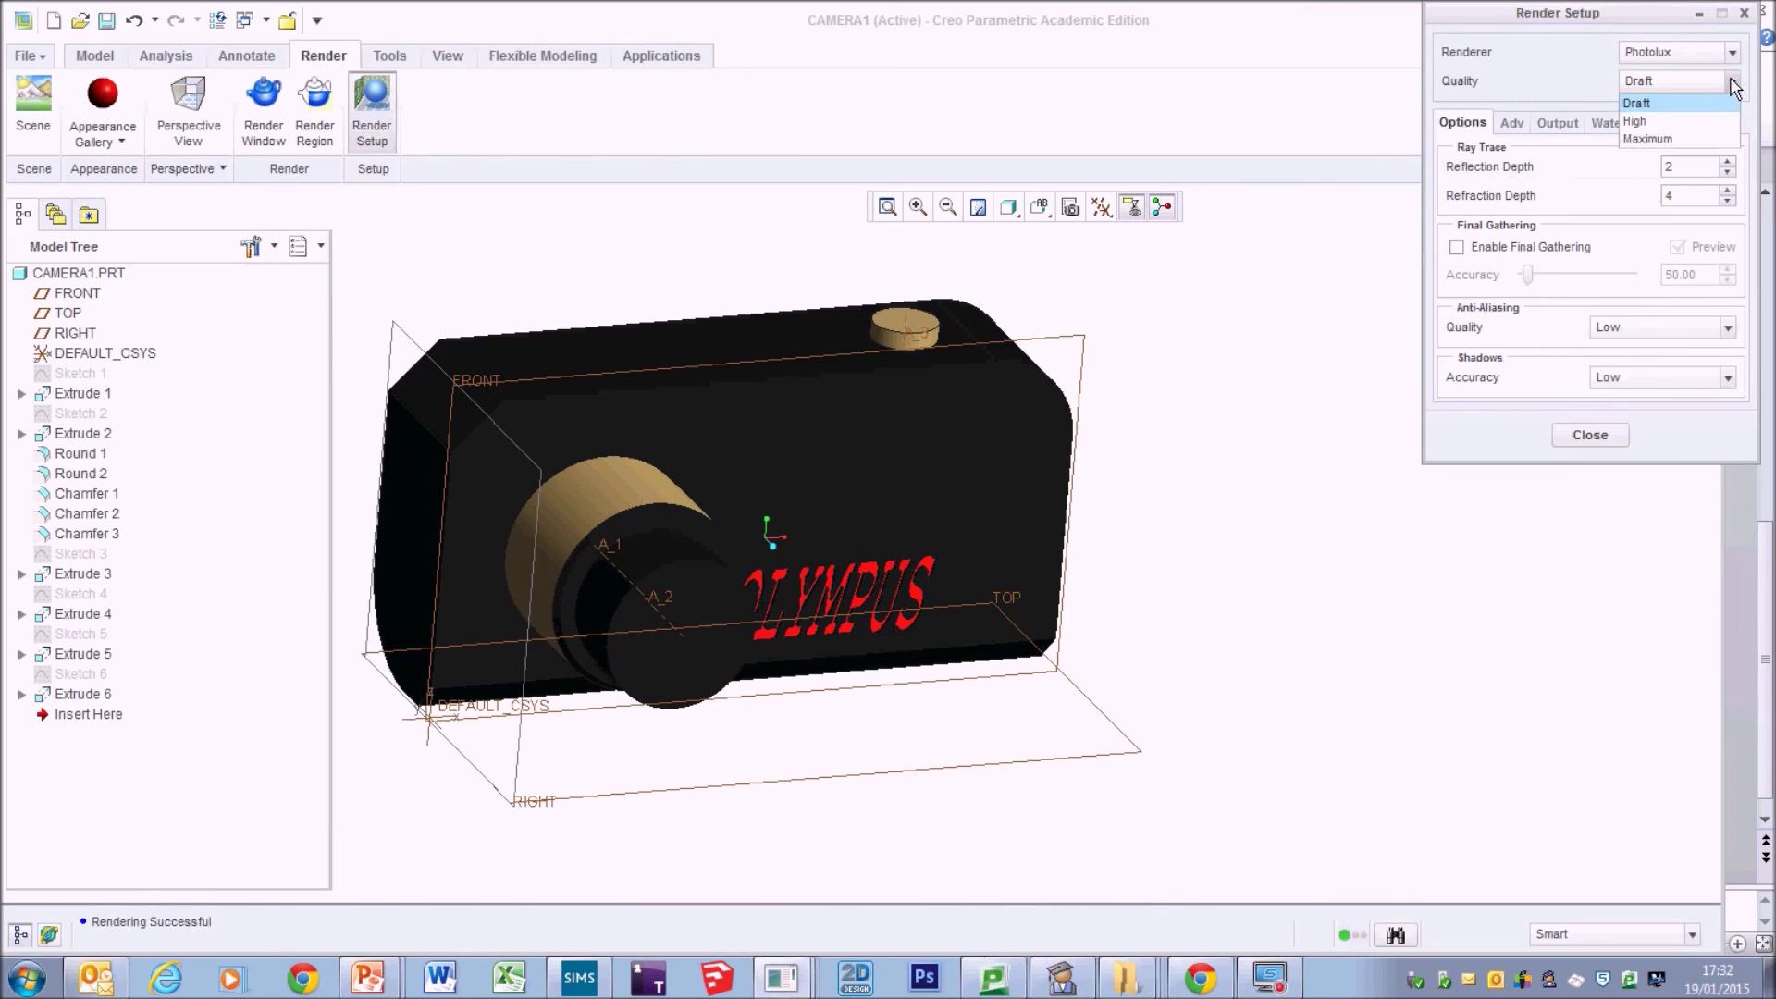
{"action": "left_click", "coordinate": [1678, 121]}
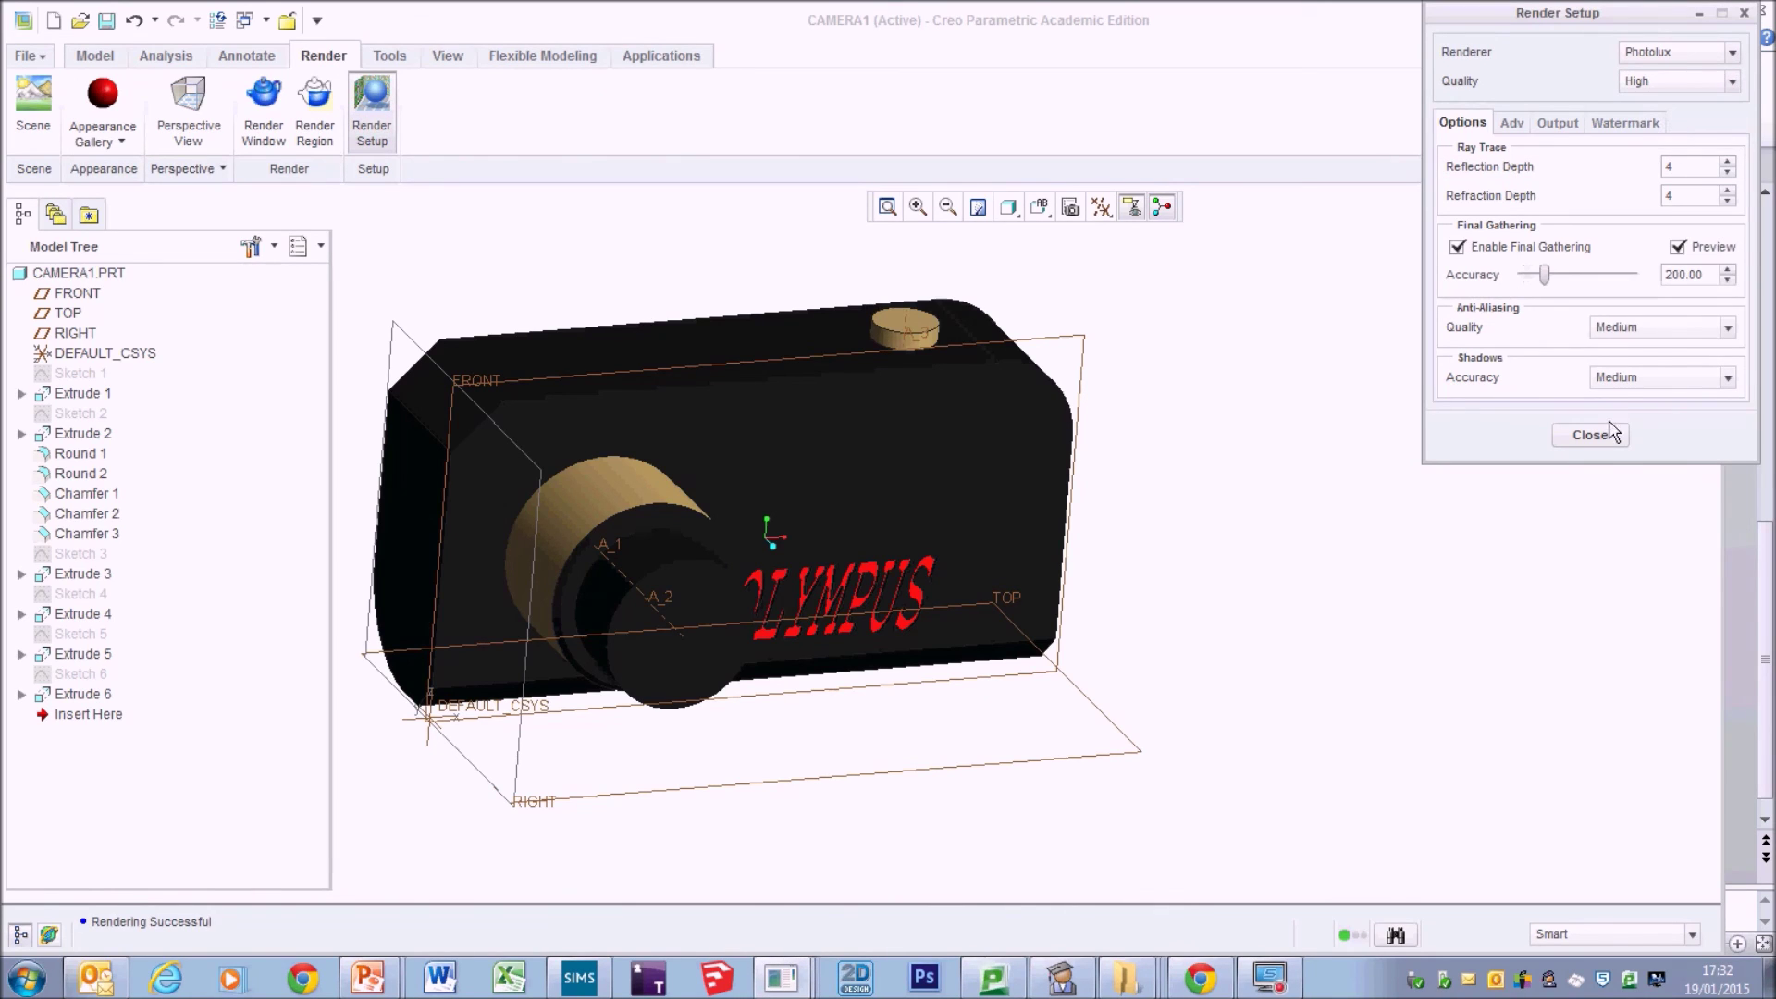
{"action": "left_click", "coordinate": [1590, 434]}
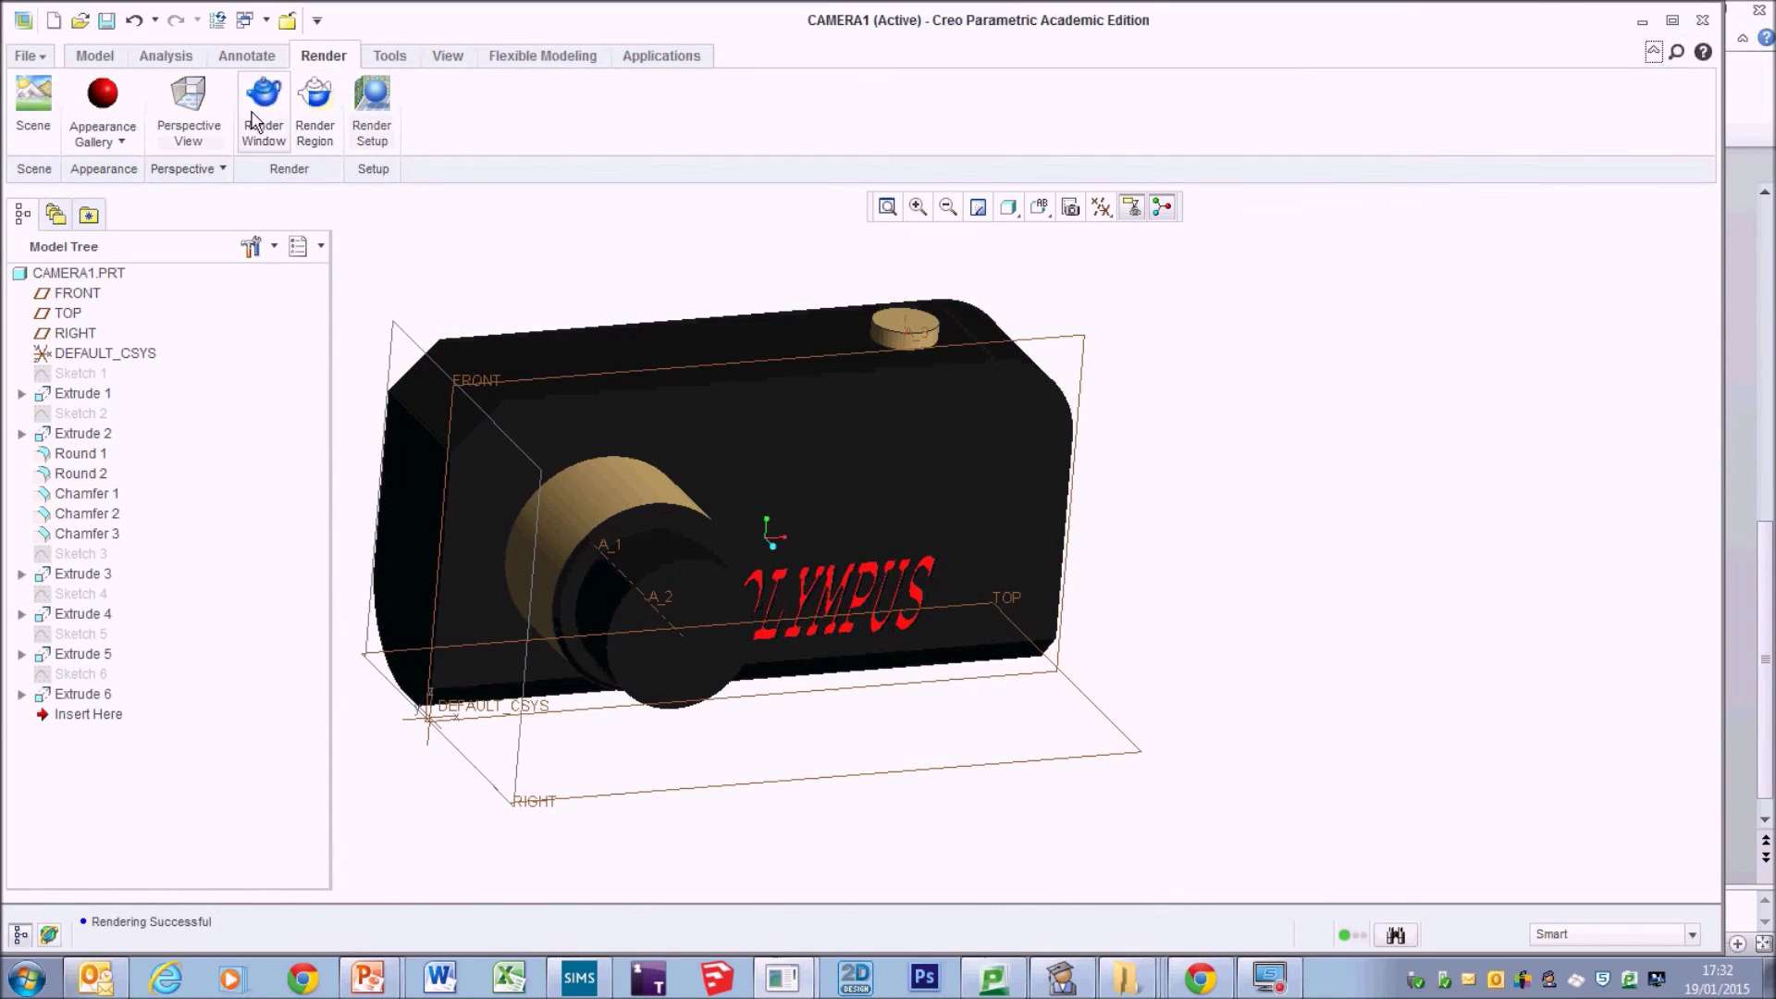
Render the camera at high quality, and once more with it repositioned fully inside the model window.
{"action": "left_click", "coordinate": [262, 120]}
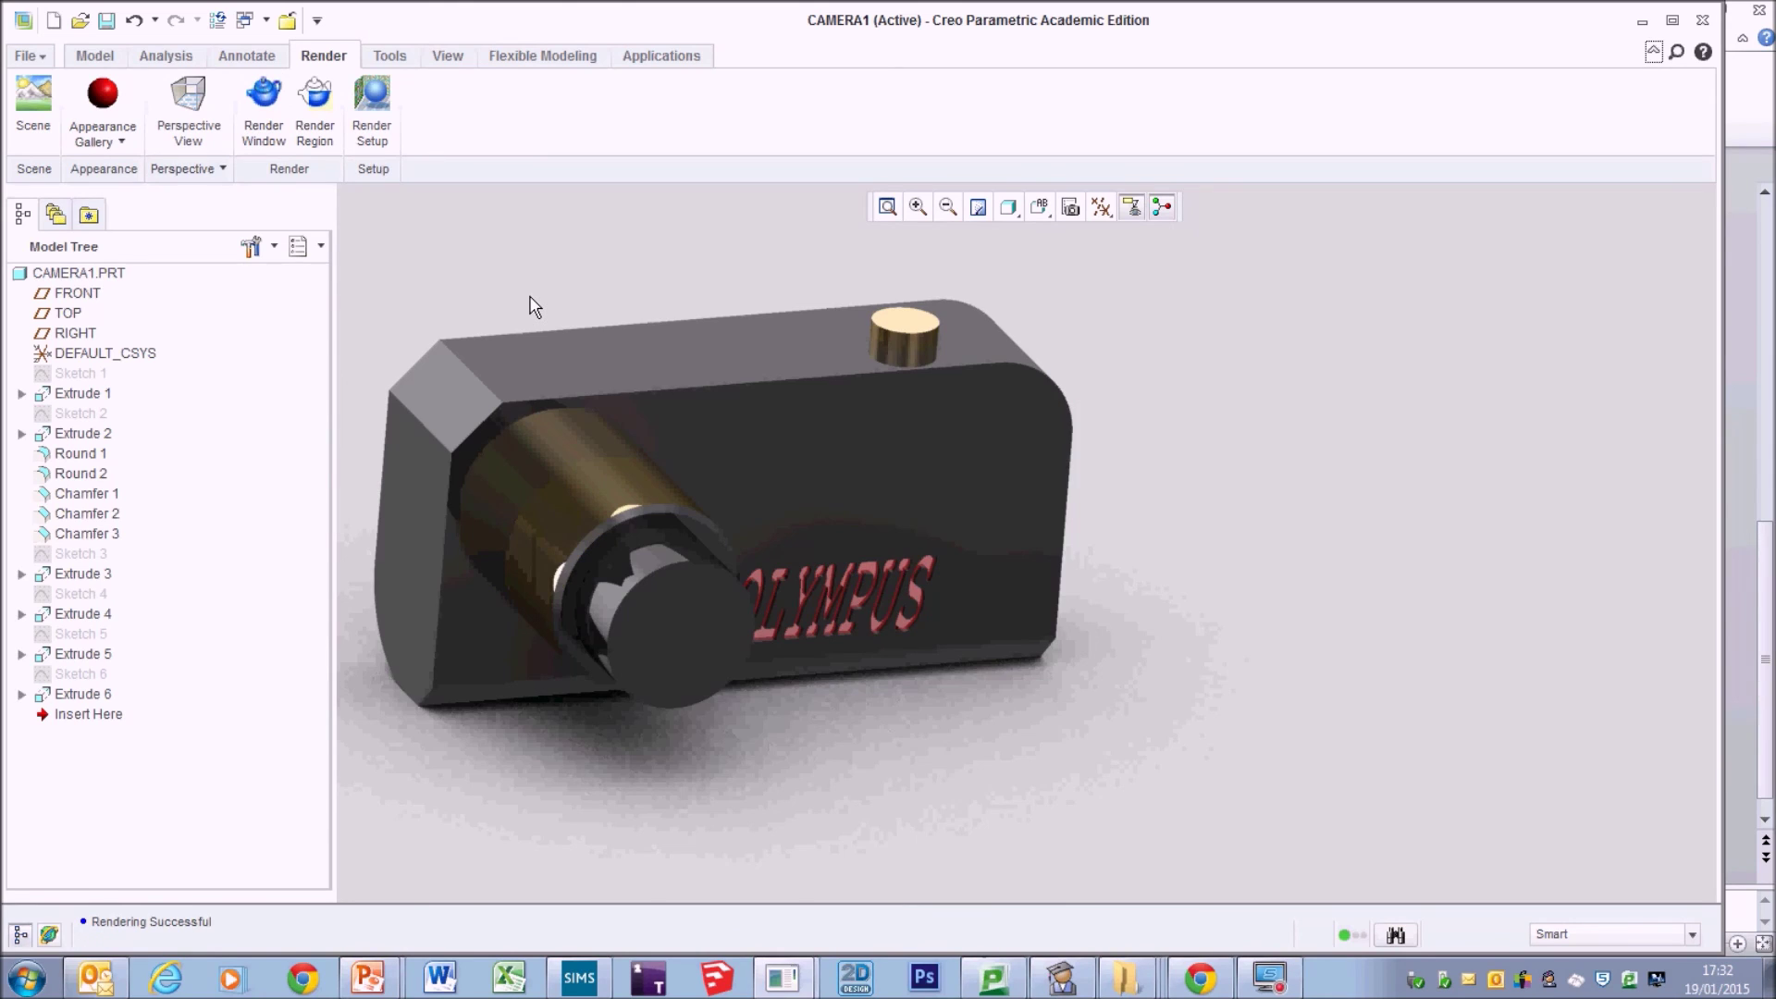
{"action": "middle_click_drag", "start_coordinate": [539, 308], "coordinate": [740, 344]}
{"action": "left_click", "coordinate": [262, 111]}
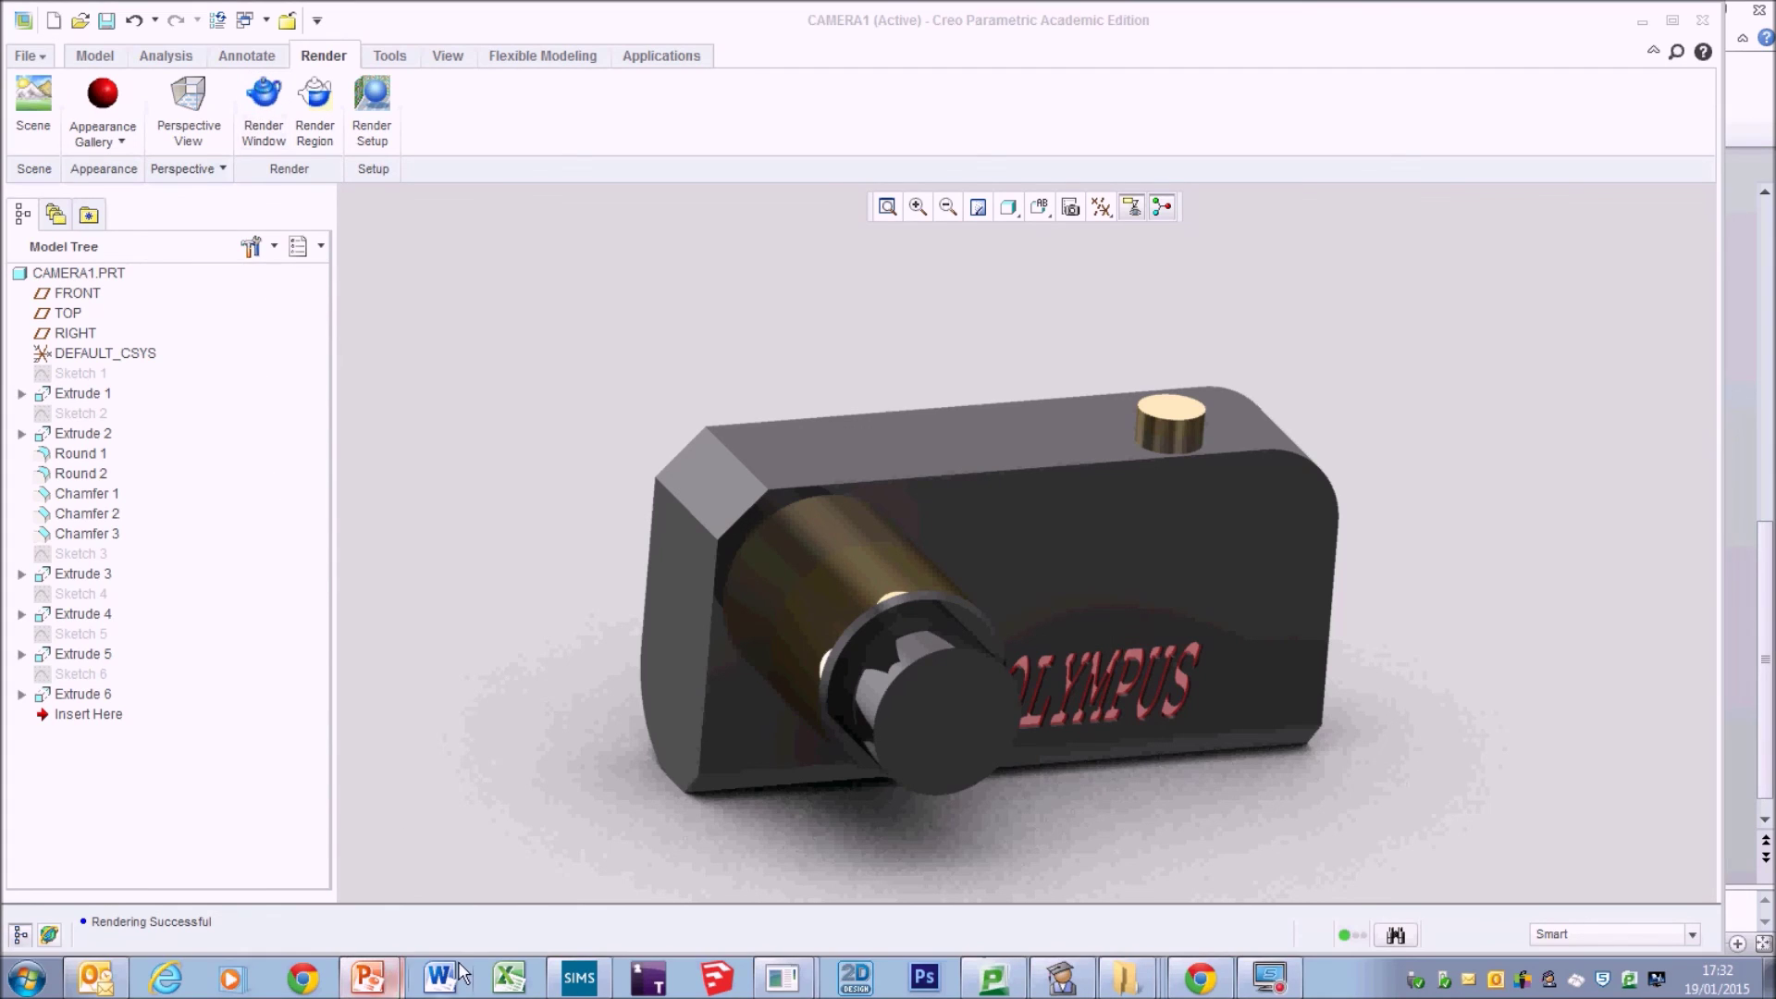
Switch to PowerPoint and paste the screenshot of the finished render as a picture on slide 2, zooming out to 60%.
{"action": "left_click", "coordinate": [367, 978]}
{"action": "right_click", "coordinate": [344, 507]}
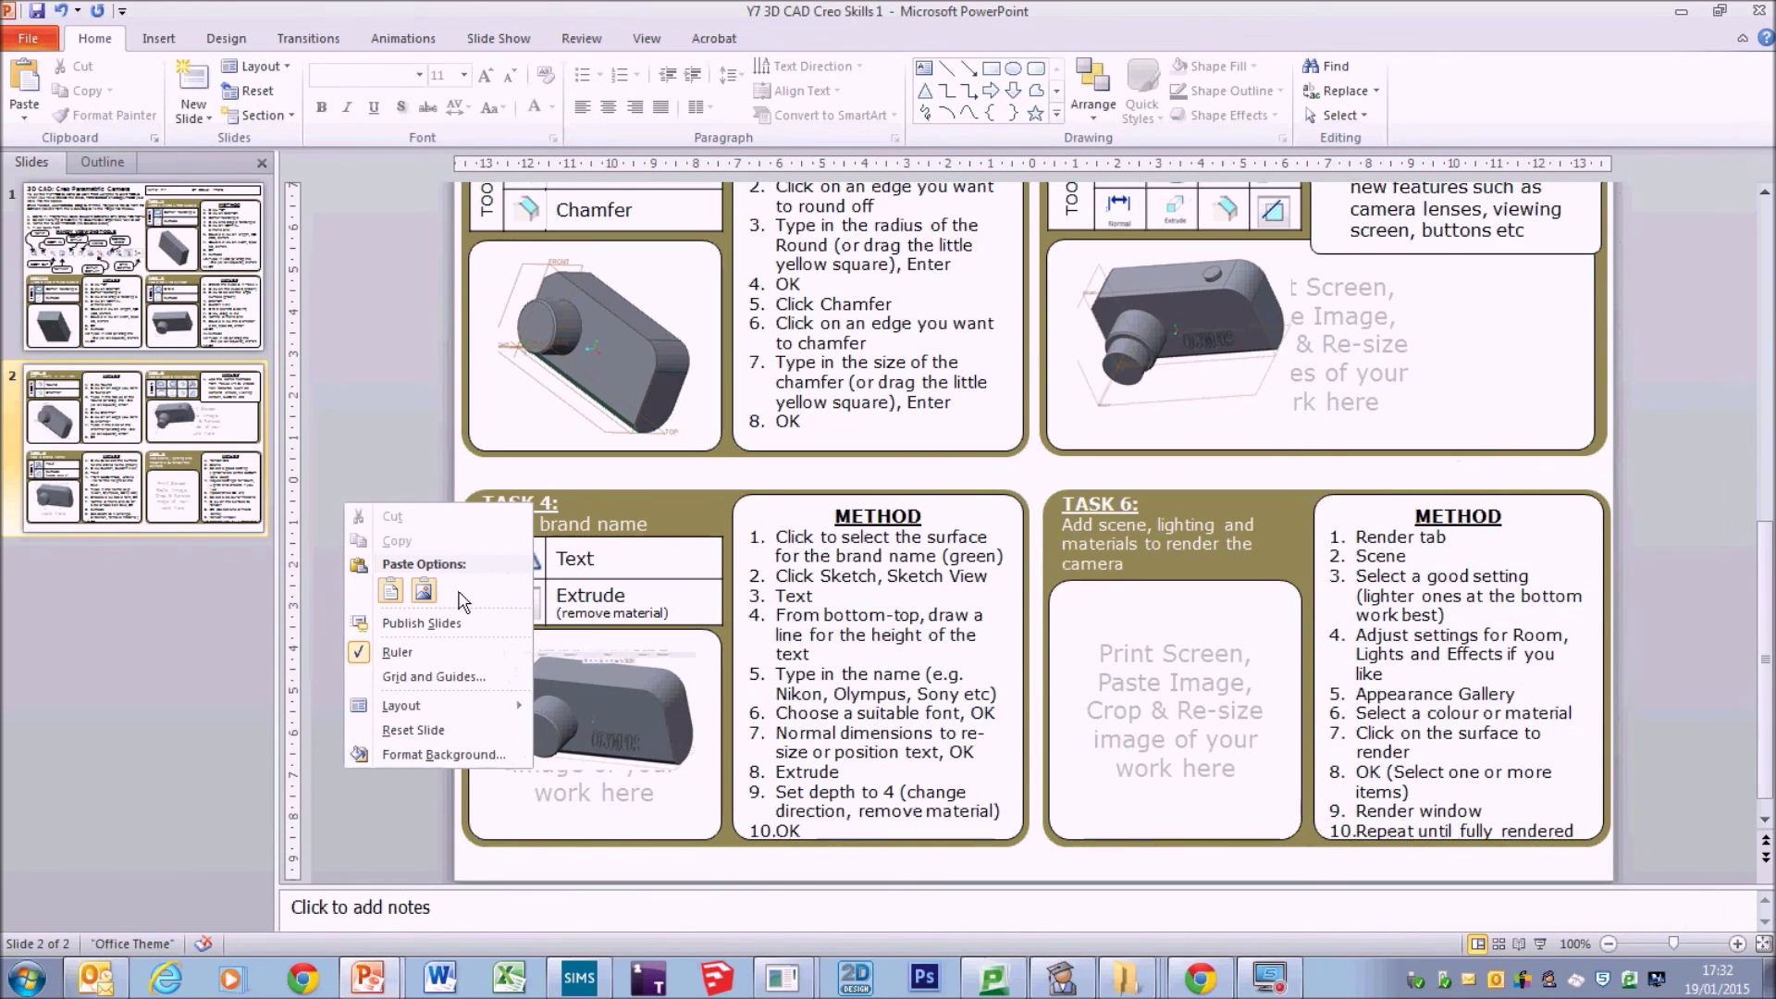
{"action": "left_click", "coordinate": [423, 590]}
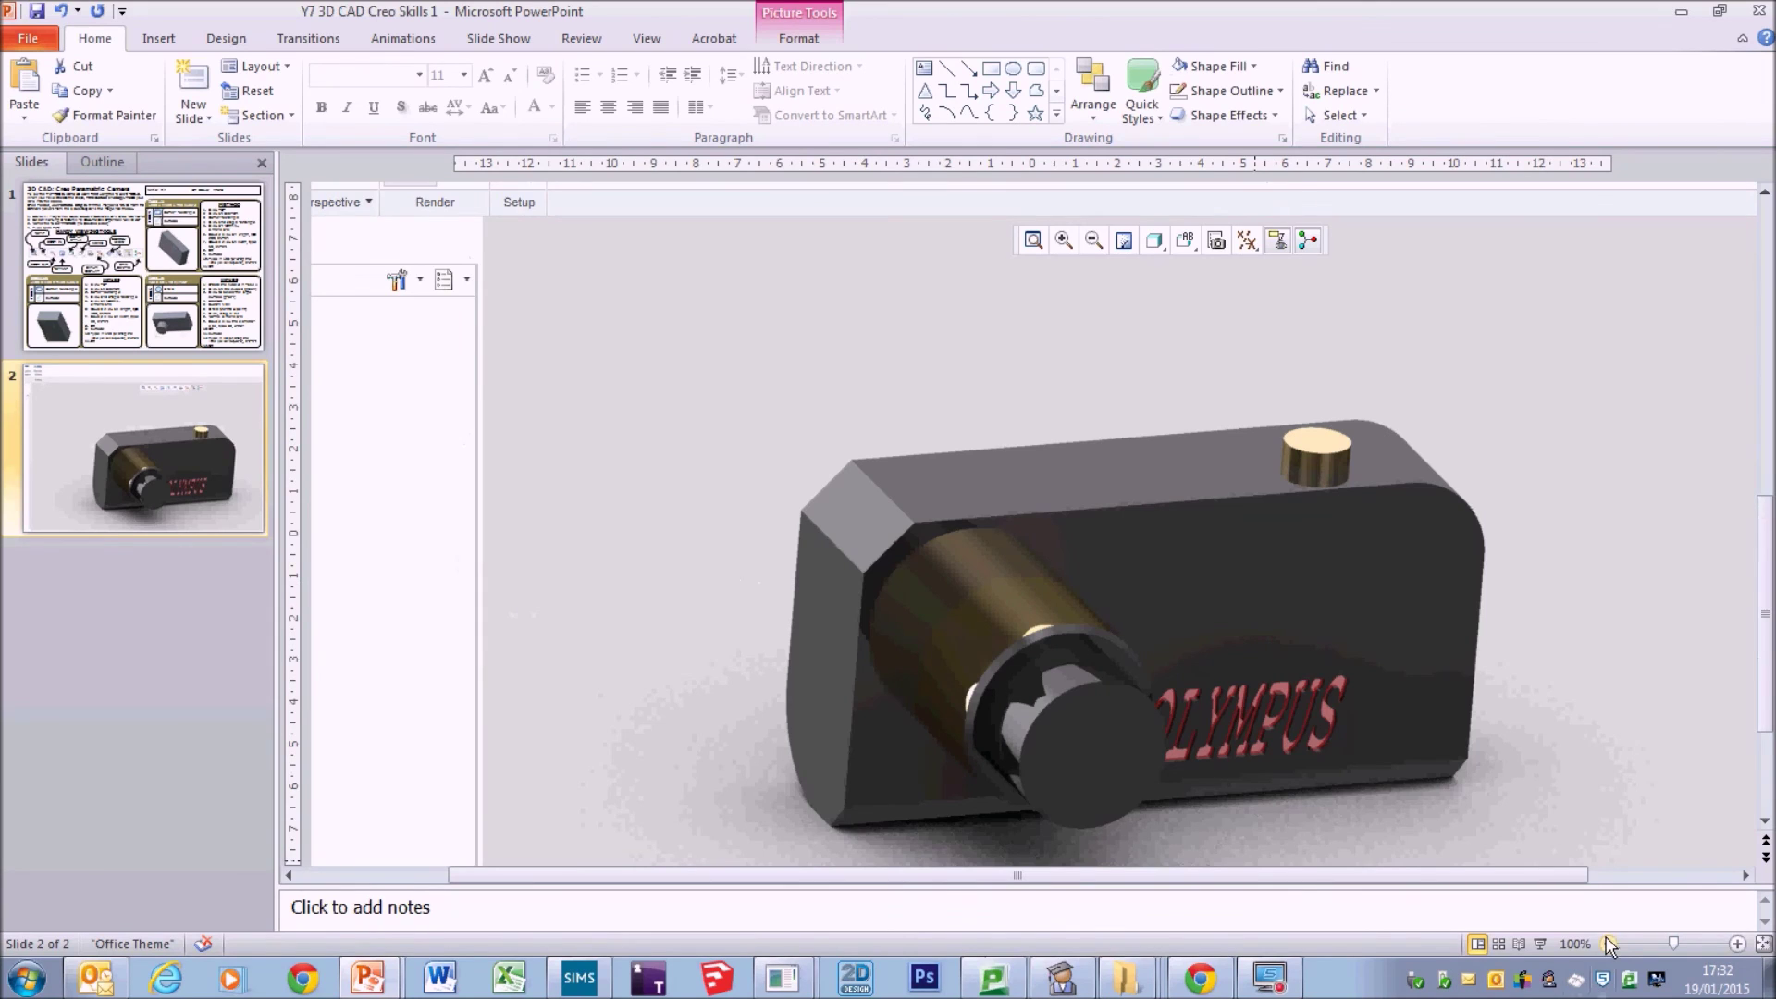
{"action": "left_click", "coordinate": [1609, 943]}
{"action": "left_click", "coordinate": [1609, 943]}
{"action": "left_click", "coordinate": [1608, 944]}
{"action": "left_click", "coordinate": [1609, 944]}
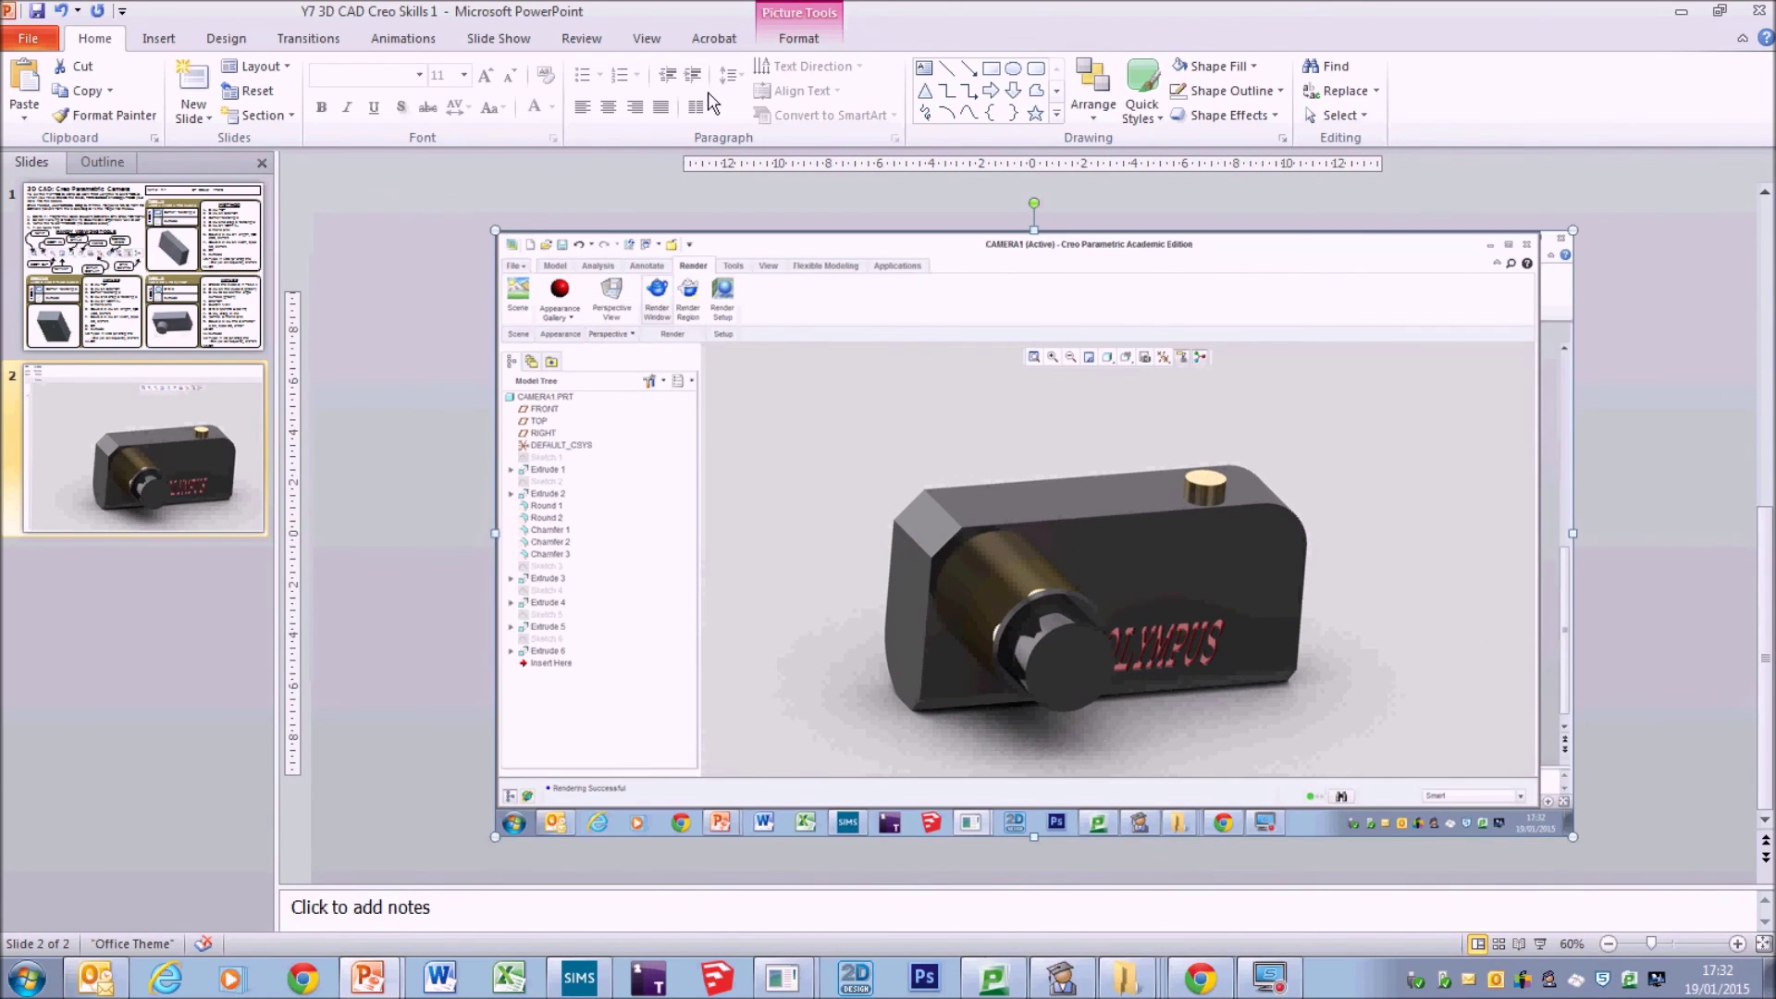
Crop the pasted screenshot on slide 2 down to the rendered camera, about 12 cm high by 18.7 cm wide.
{"action": "left_click", "coordinate": [819, 41]}
{"action": "left_click", "coordinate": [1540, 88]}
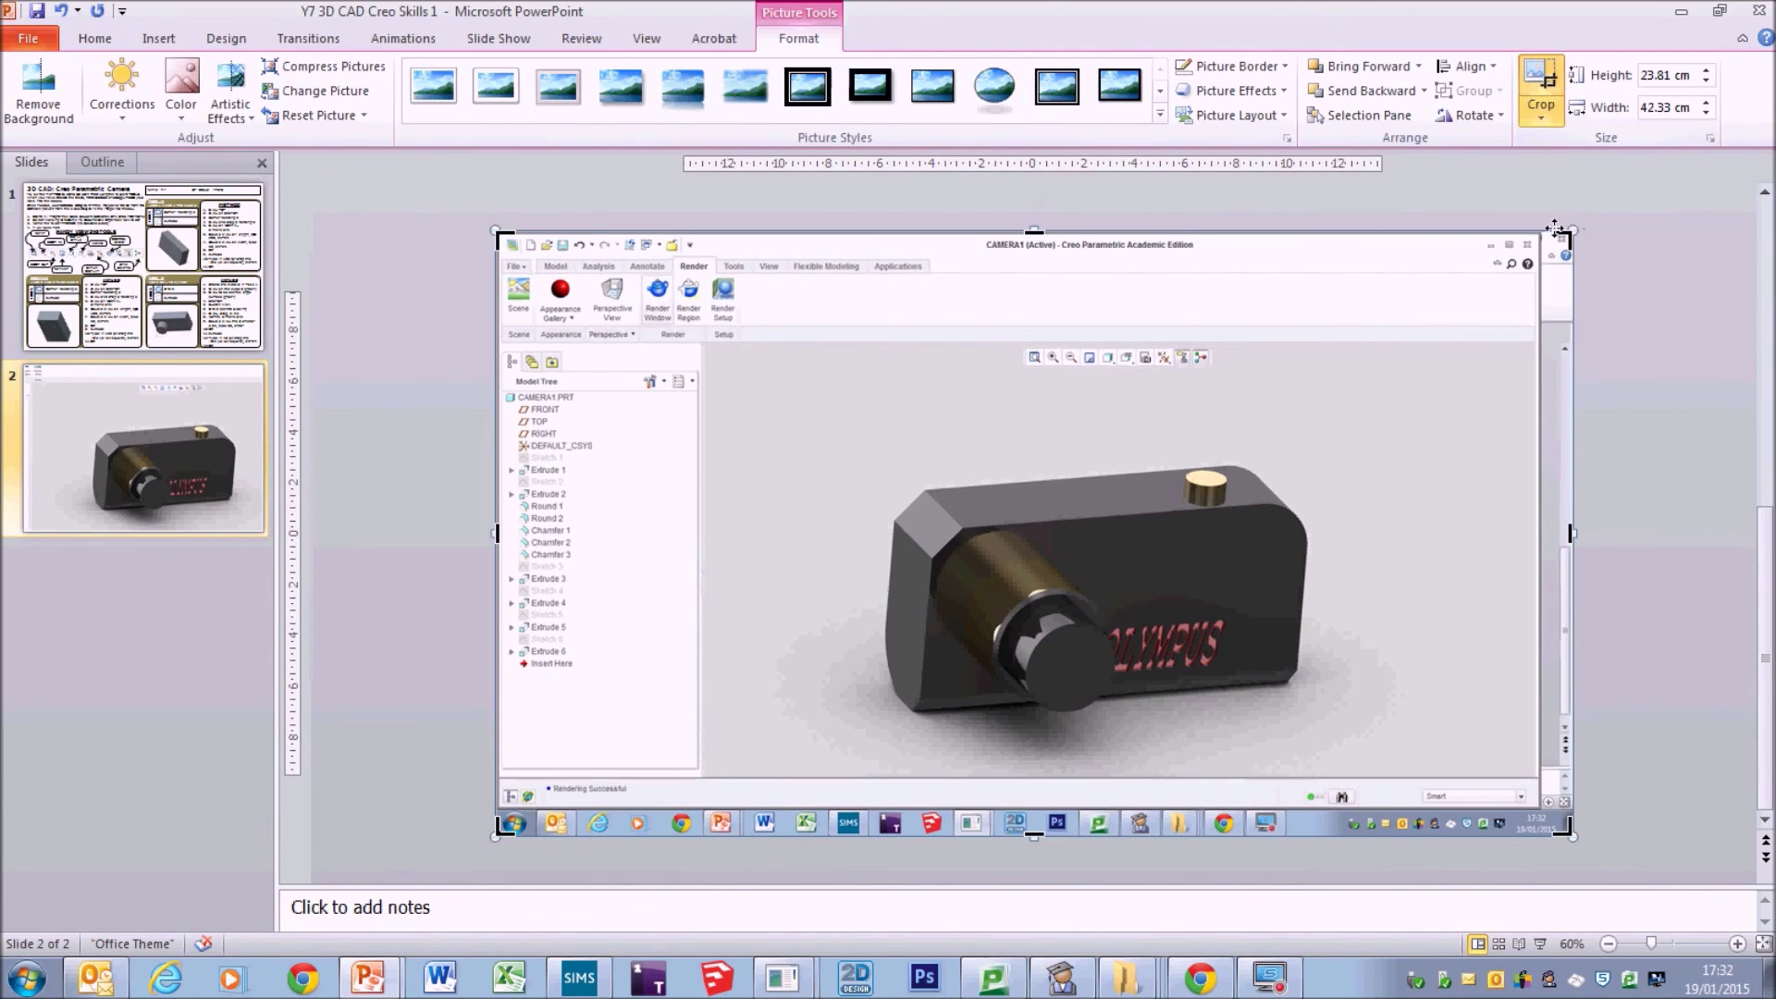
{"action": "left_click_drag", "start_coordinate": [1570, 236], "coordinate": [1324, 447]}
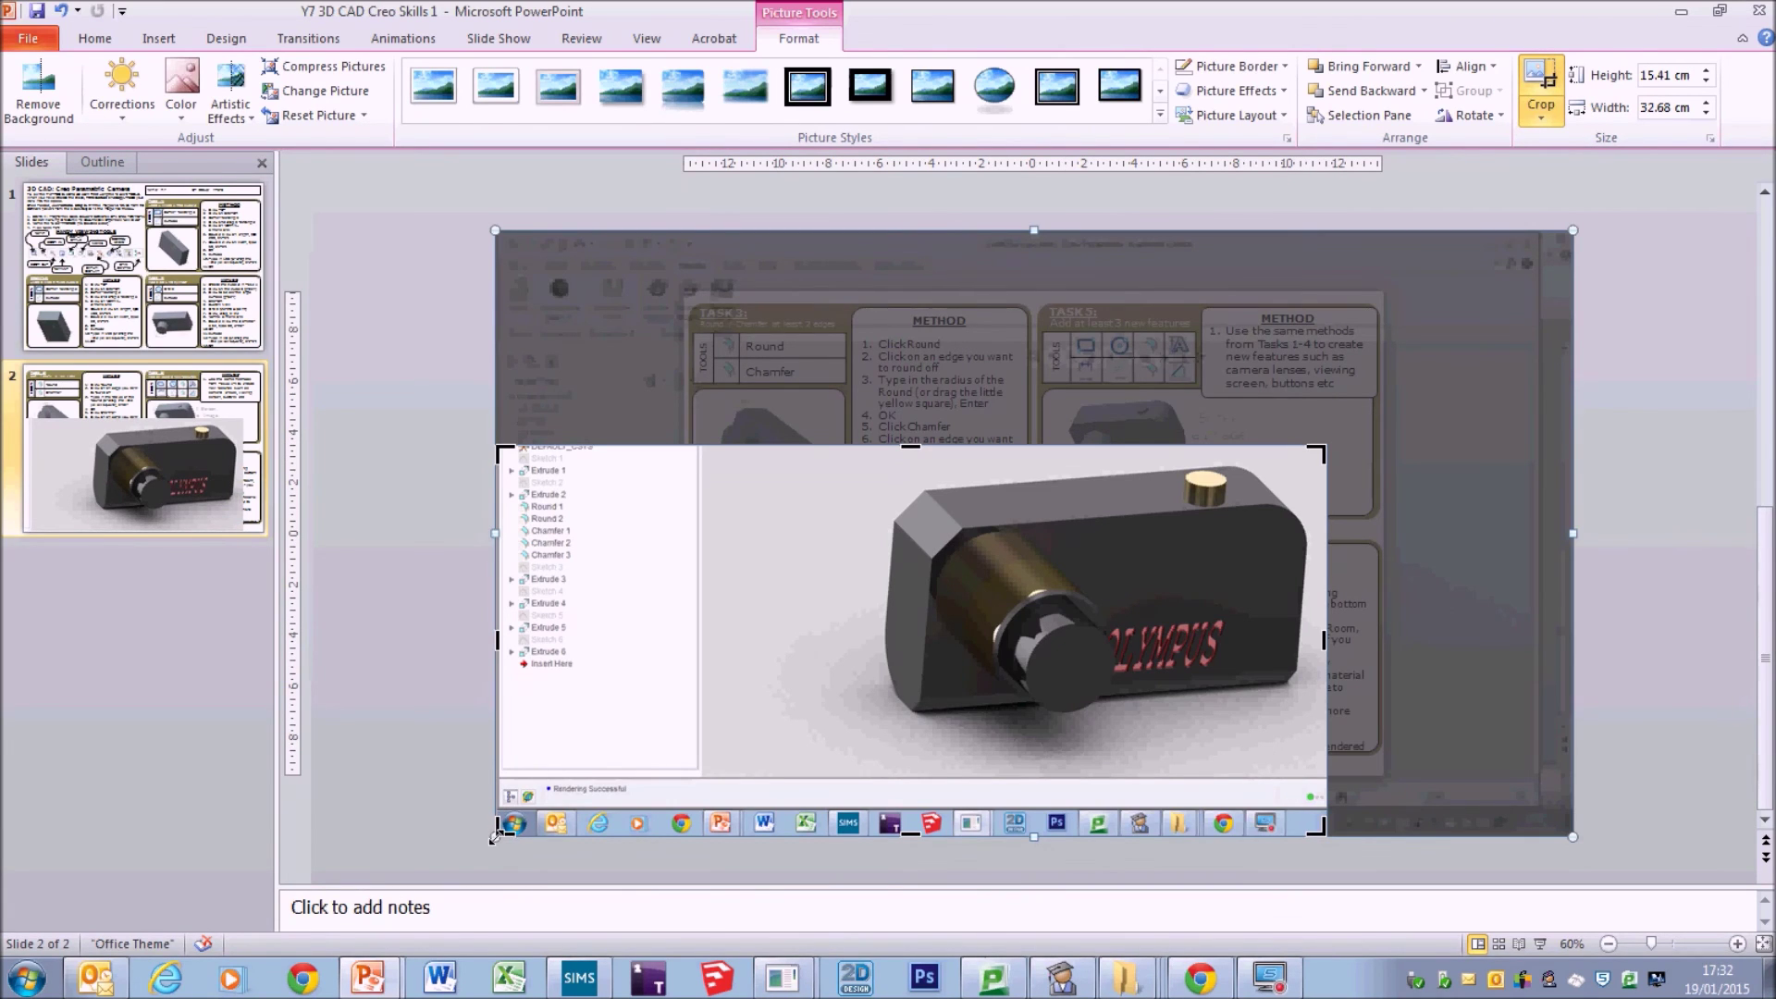
{"action": "left_click_drag", "start_coordinate": [505, 826], "coordinate": [853, 748]}
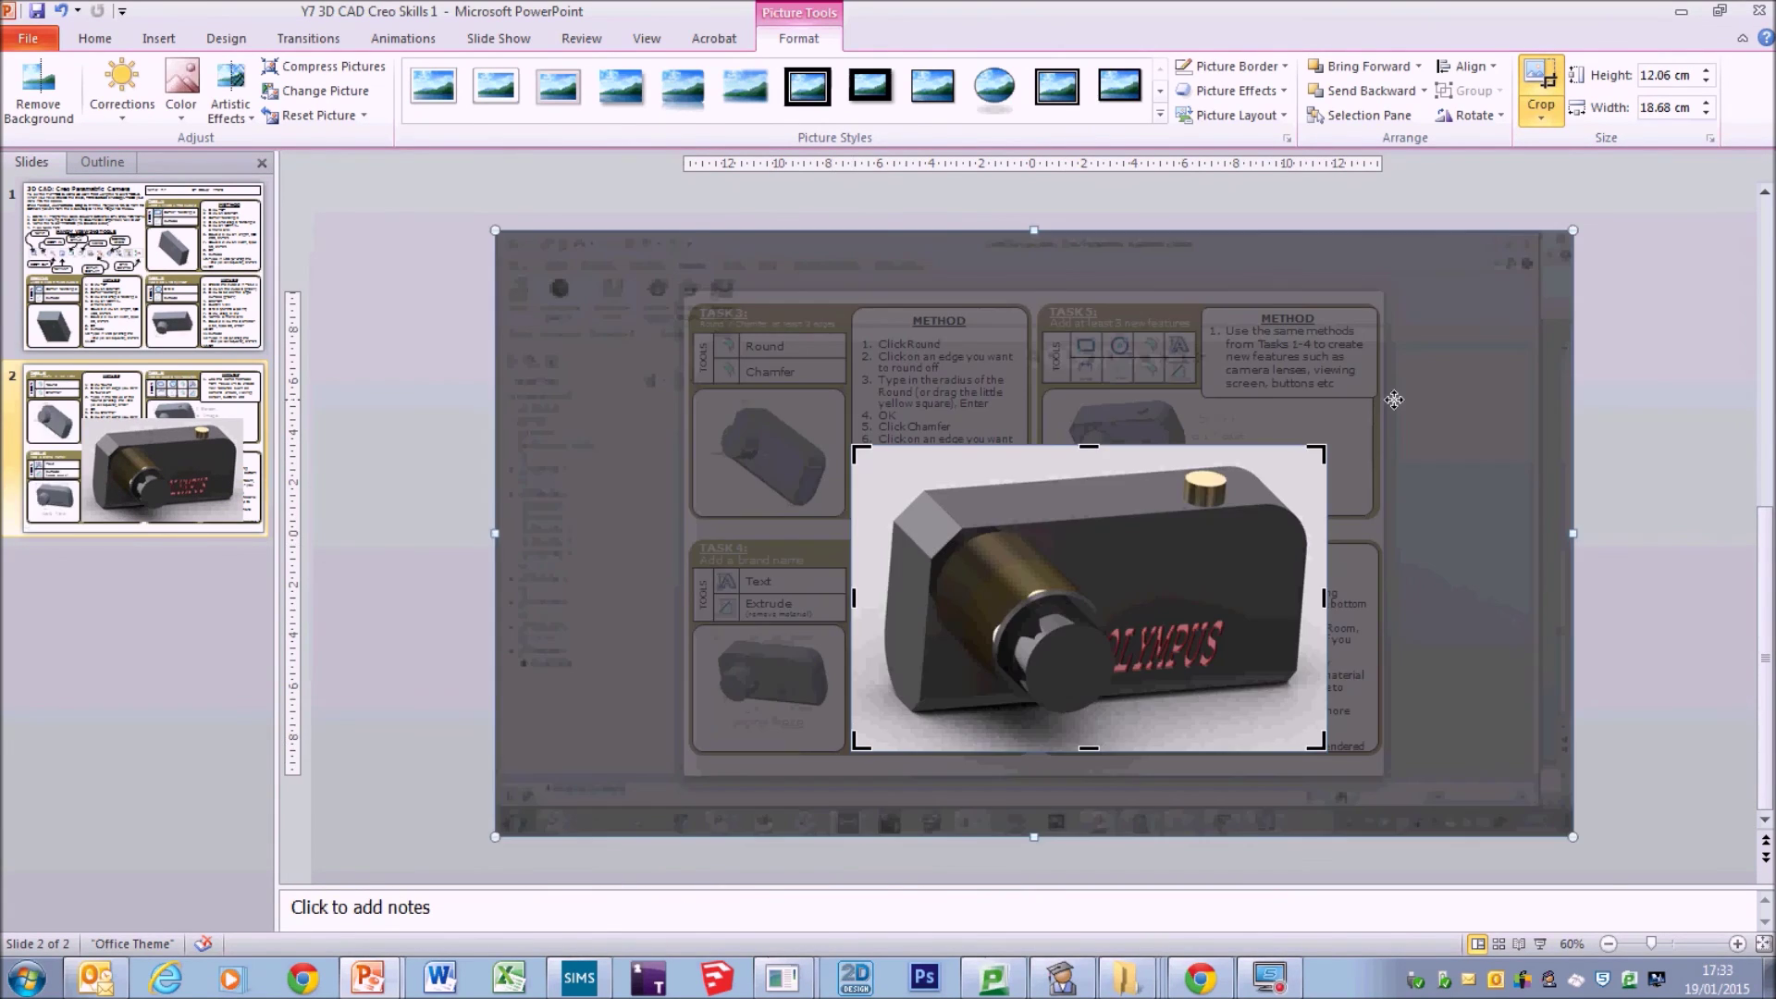
{"action": "left_click", "coordinate": [1541, 78]}
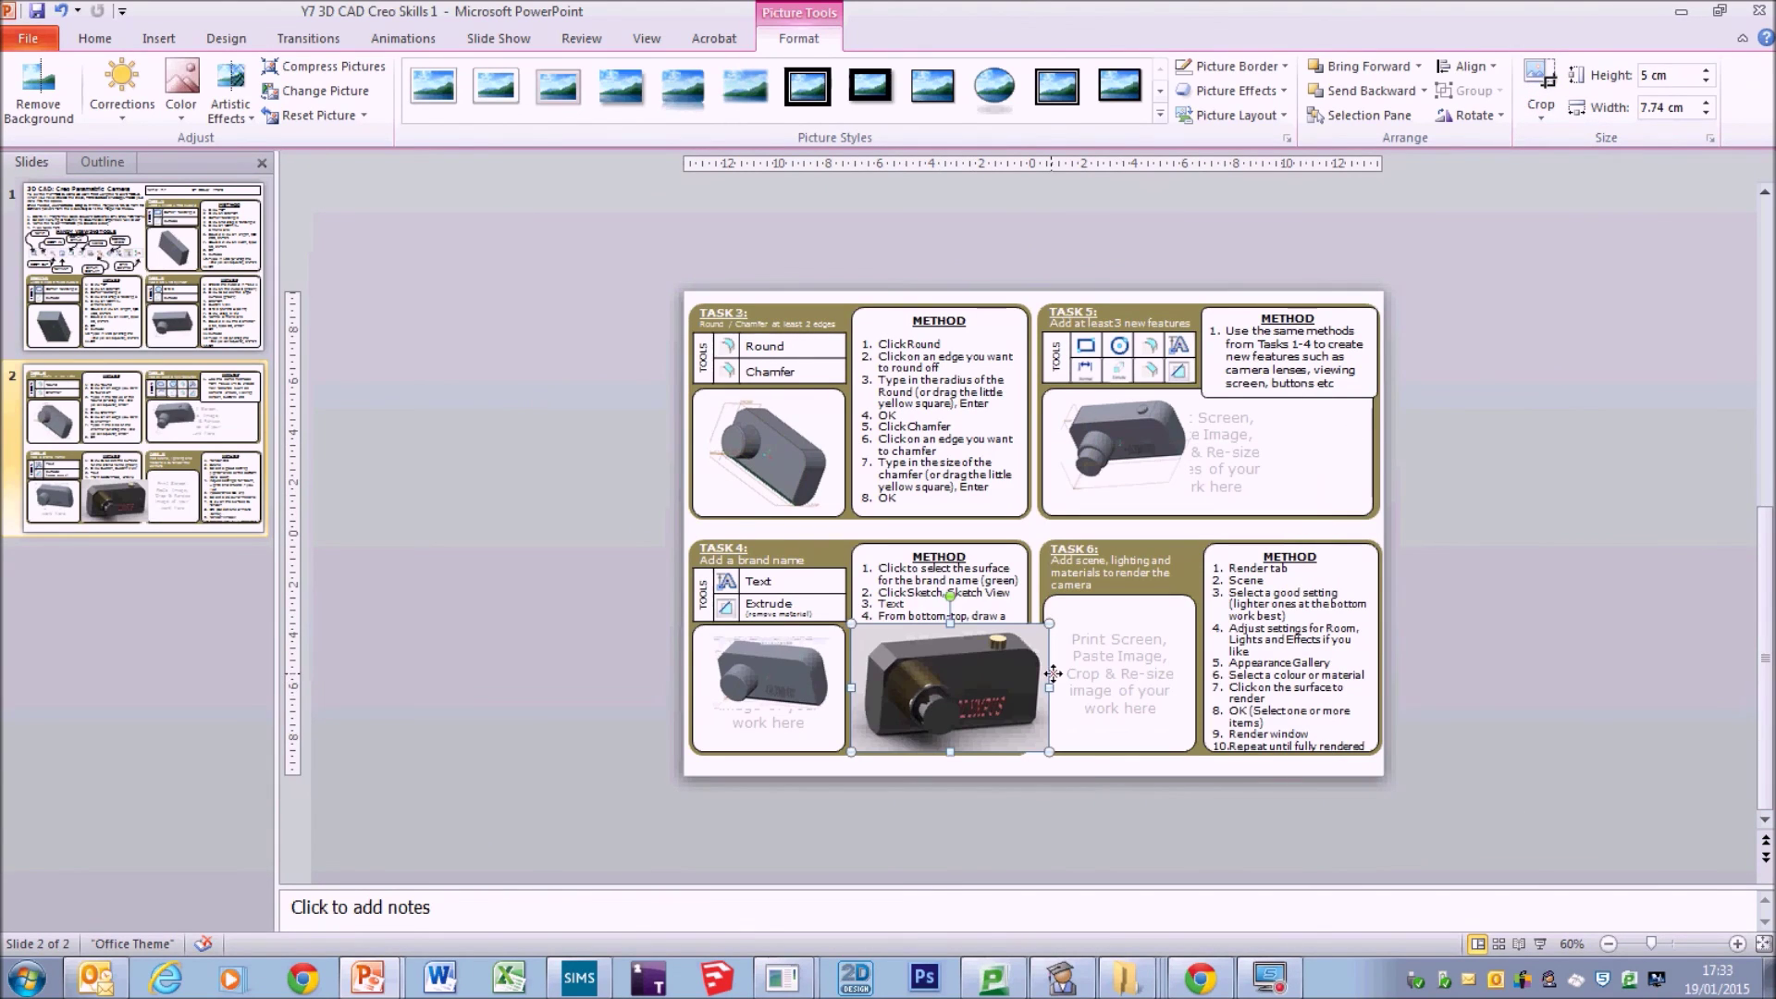
Shrink the cropped render to about 2.74 by 4.25 cm and place it around the middle of the Task 6 image box.
{"action": "left_click_drag", "start_coordinate": [1052, 674], "coordinate": [1119, 635]}
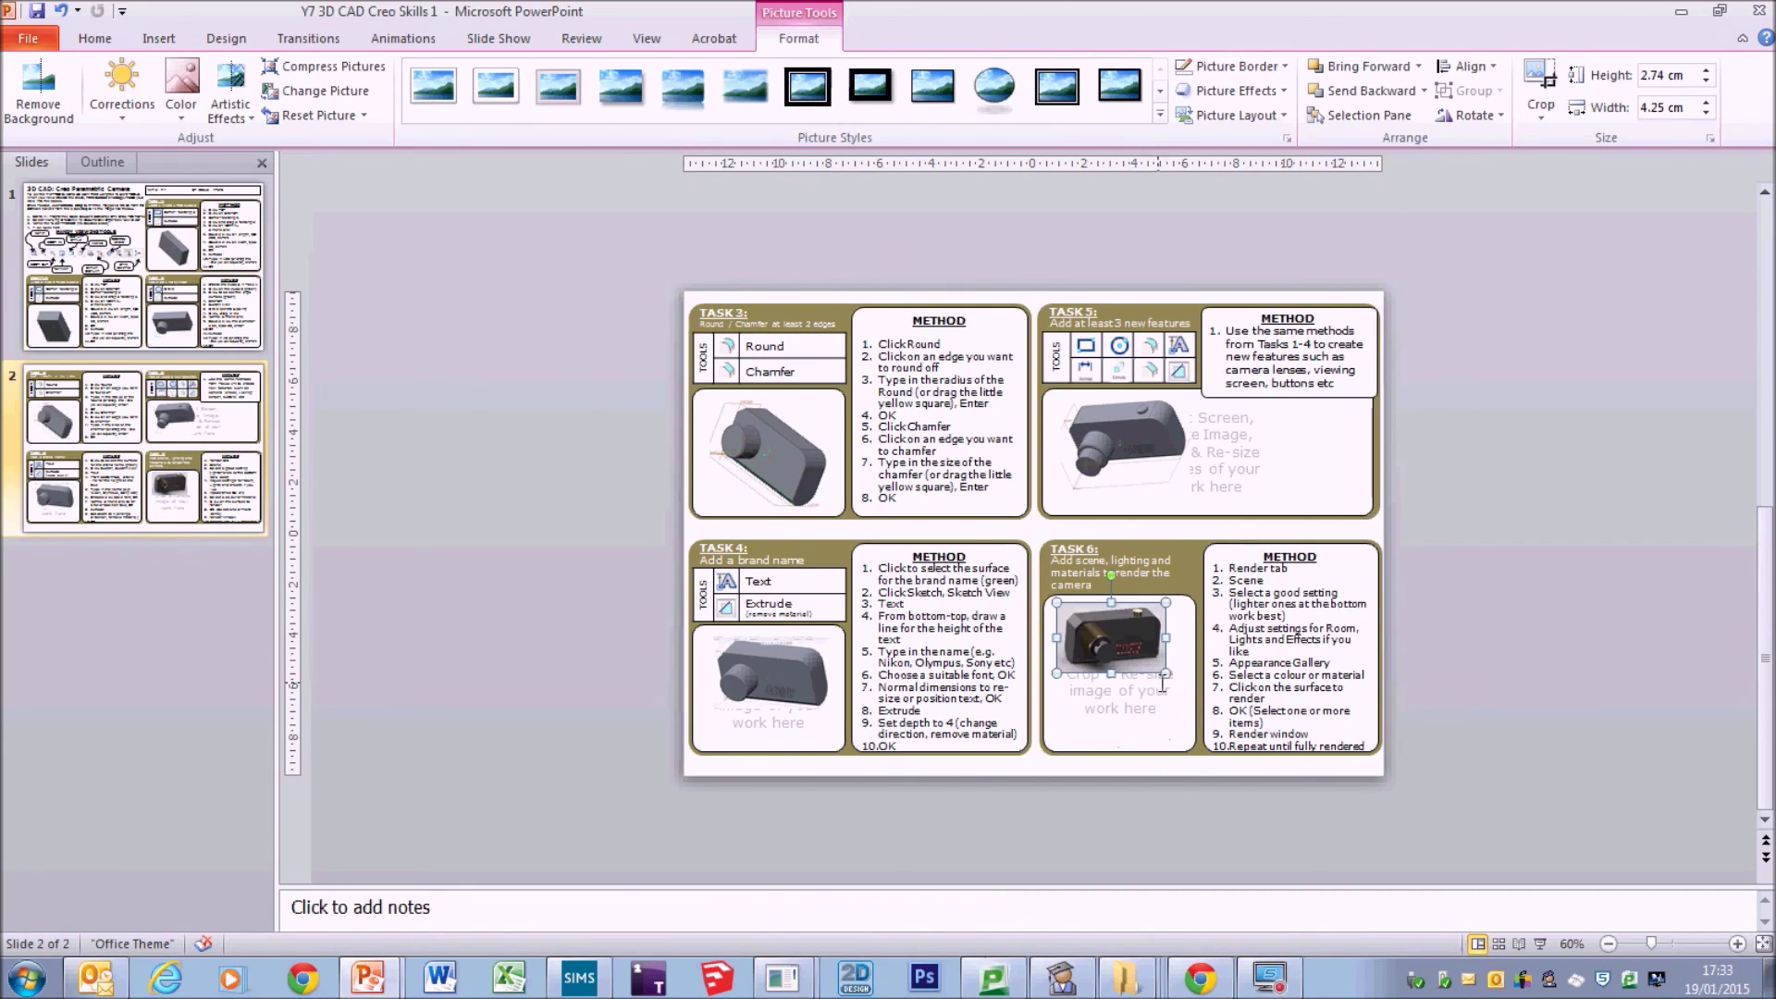
{"action": "left_click", "coordinate": [1484, 616]}
{"action": "left_click", "coordinate": [1737, 944]}
{"action": "left_click", "coordinate": [1738, 943]}
{"action": "left_click", "coordinate": [1737, 944]}
{"action": "left_click", "coordinate": [1737, 944]}
{"action": "left_click", "coordinate": [1738, 944]}
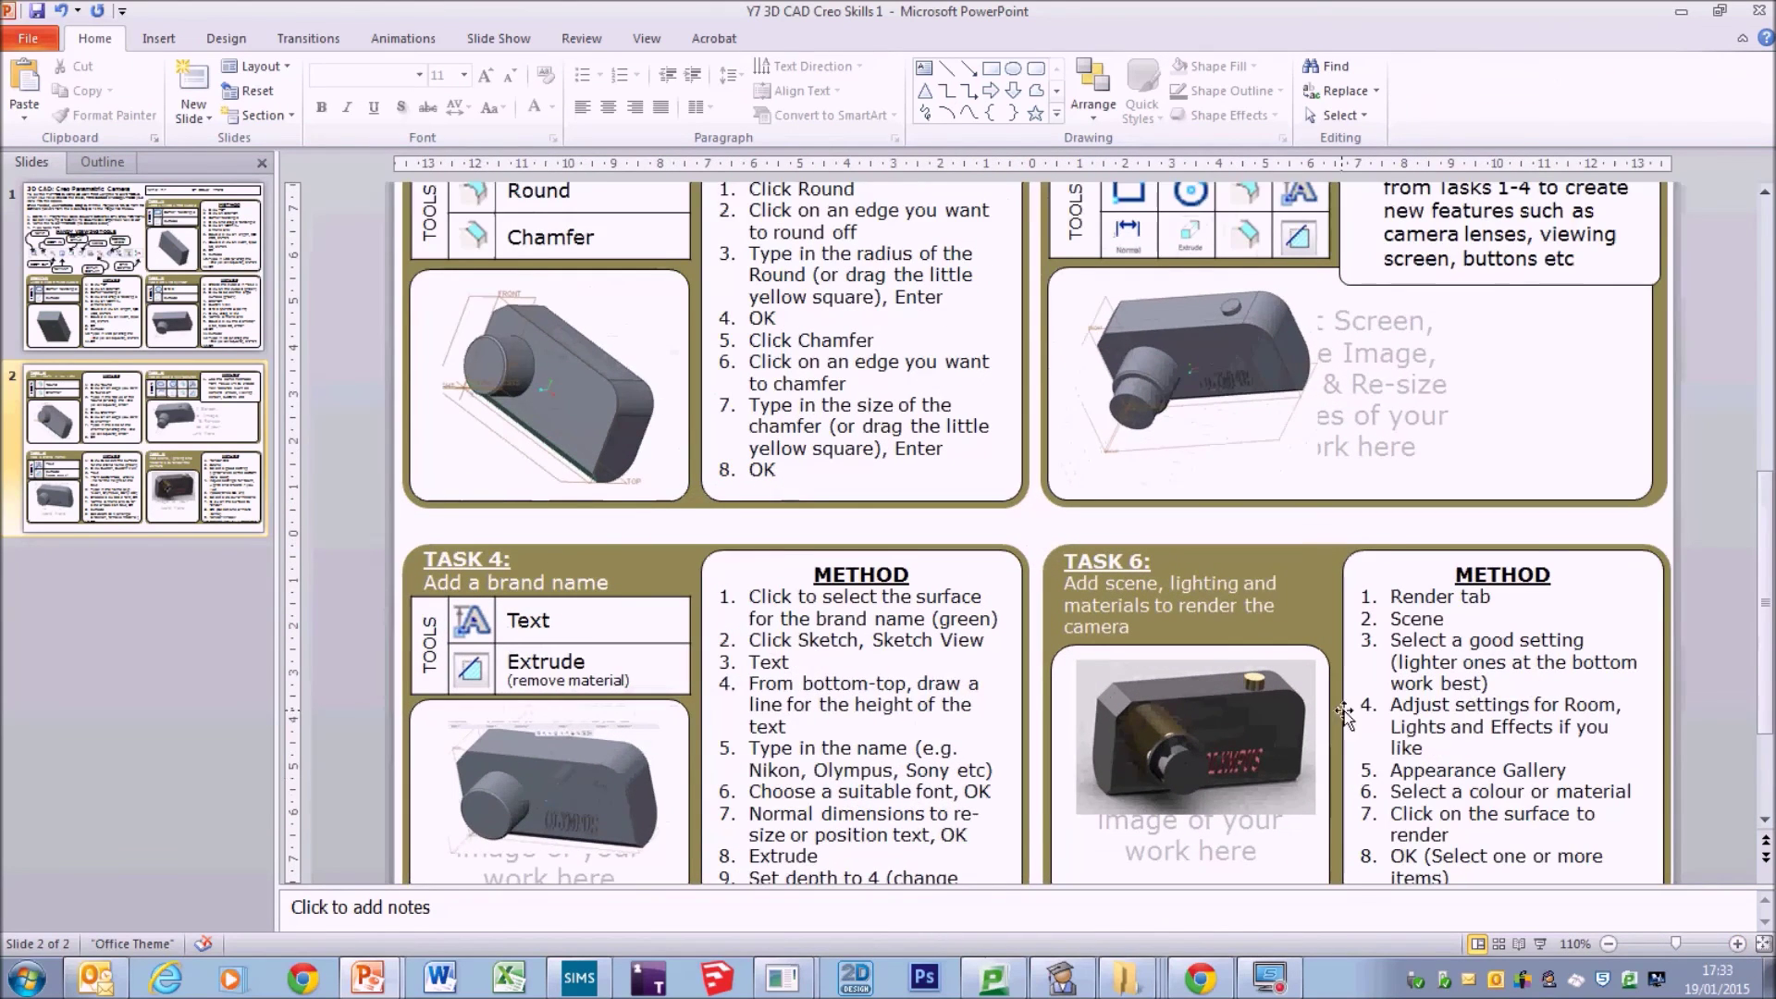
{"action": "scroll", "coordinate": [1341, 708], "scroll_direction": "down", "scroll_amount": 1}
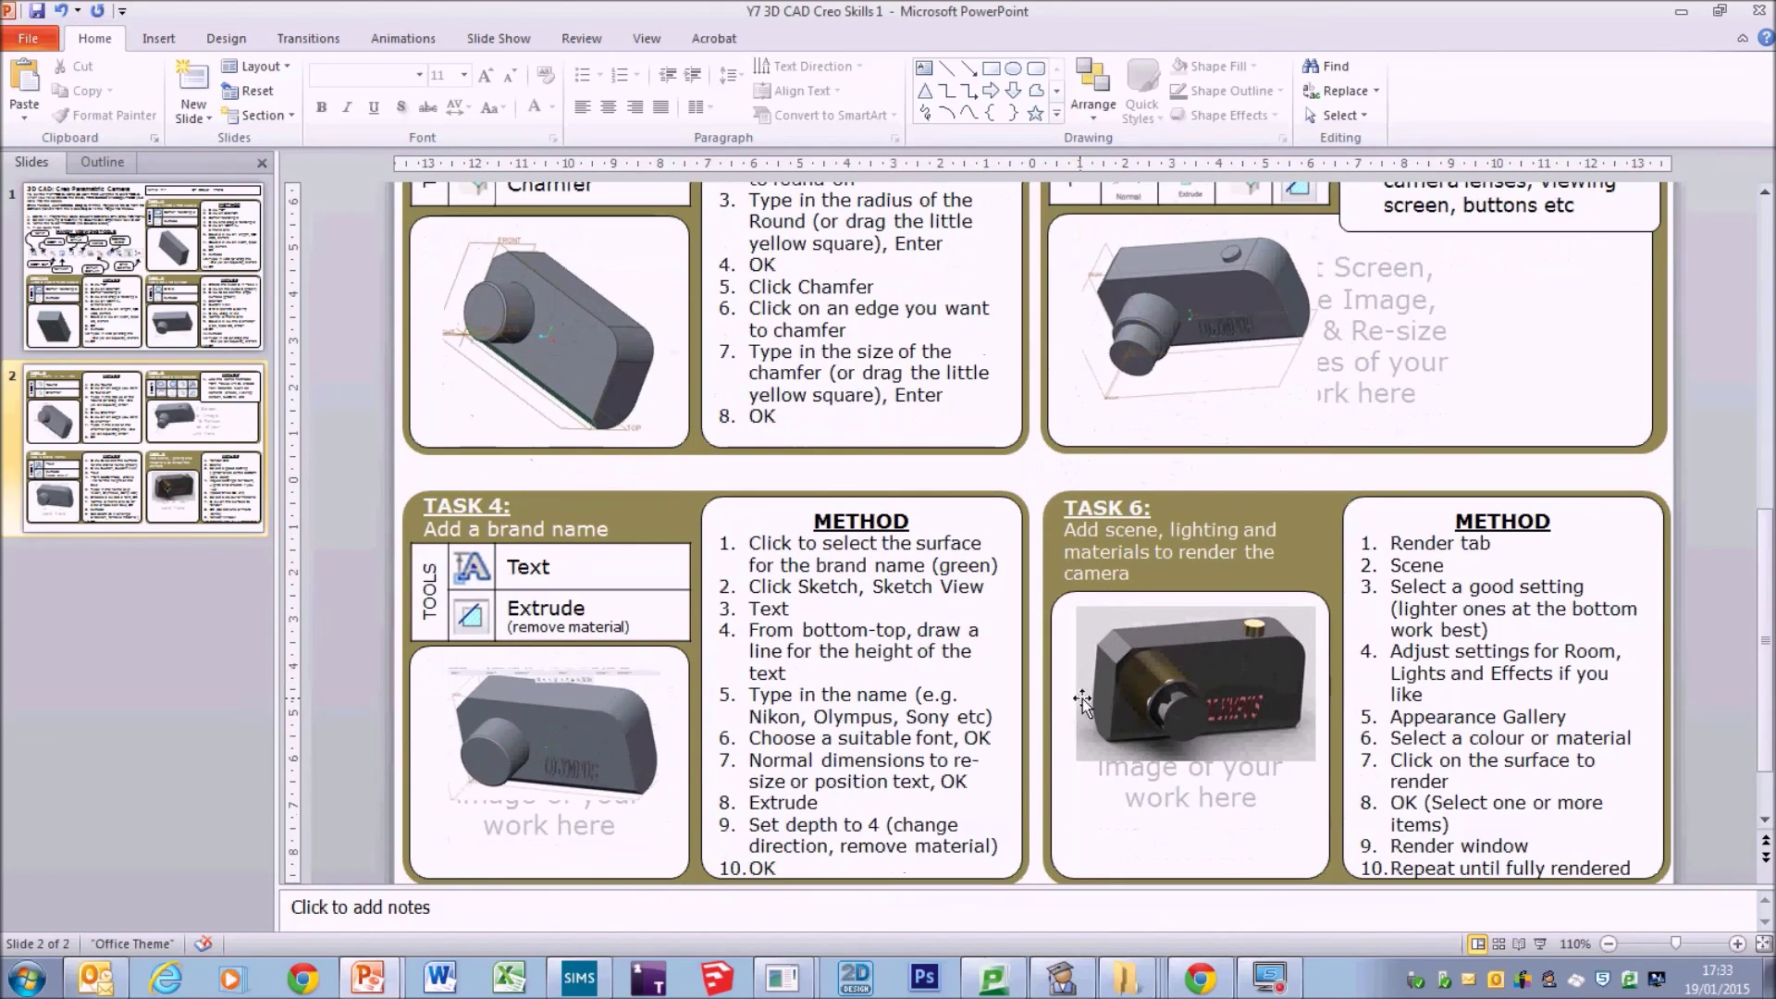
{"action": "left_click", "coordinate": [1220, 689]}
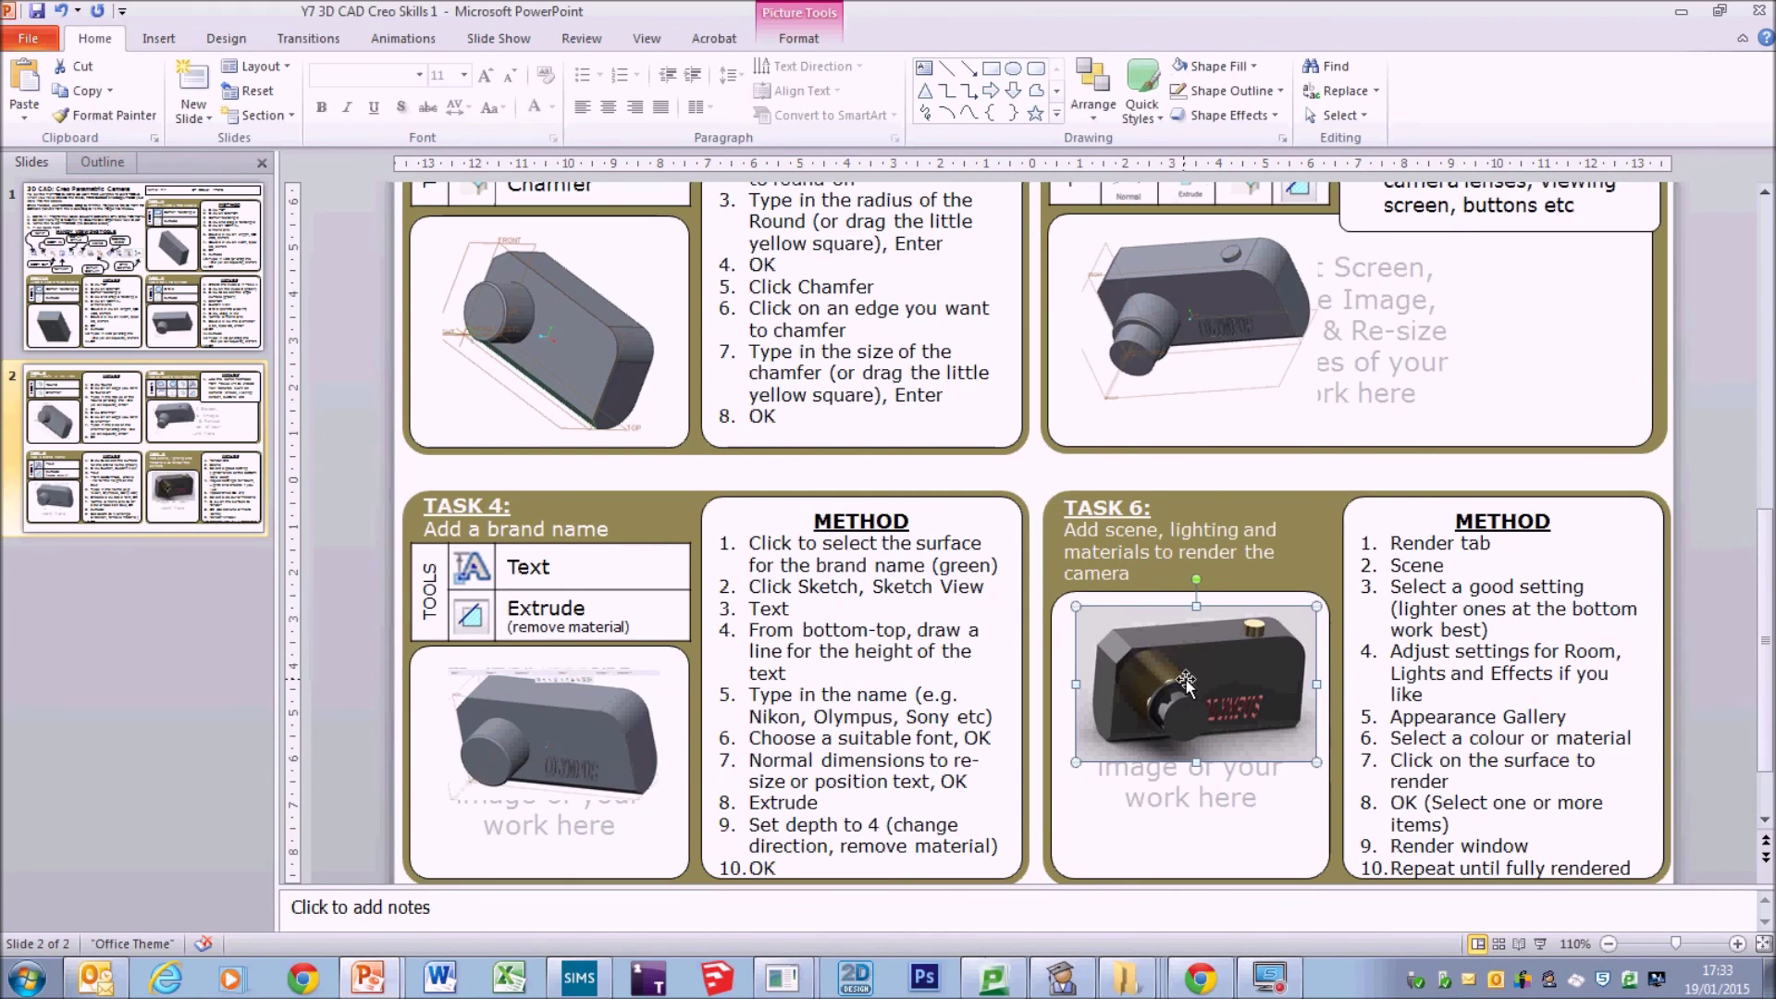
{"action": "left_click_drag", "start_coordinate": [1185, 698], "coordinate": [1173, 775]}
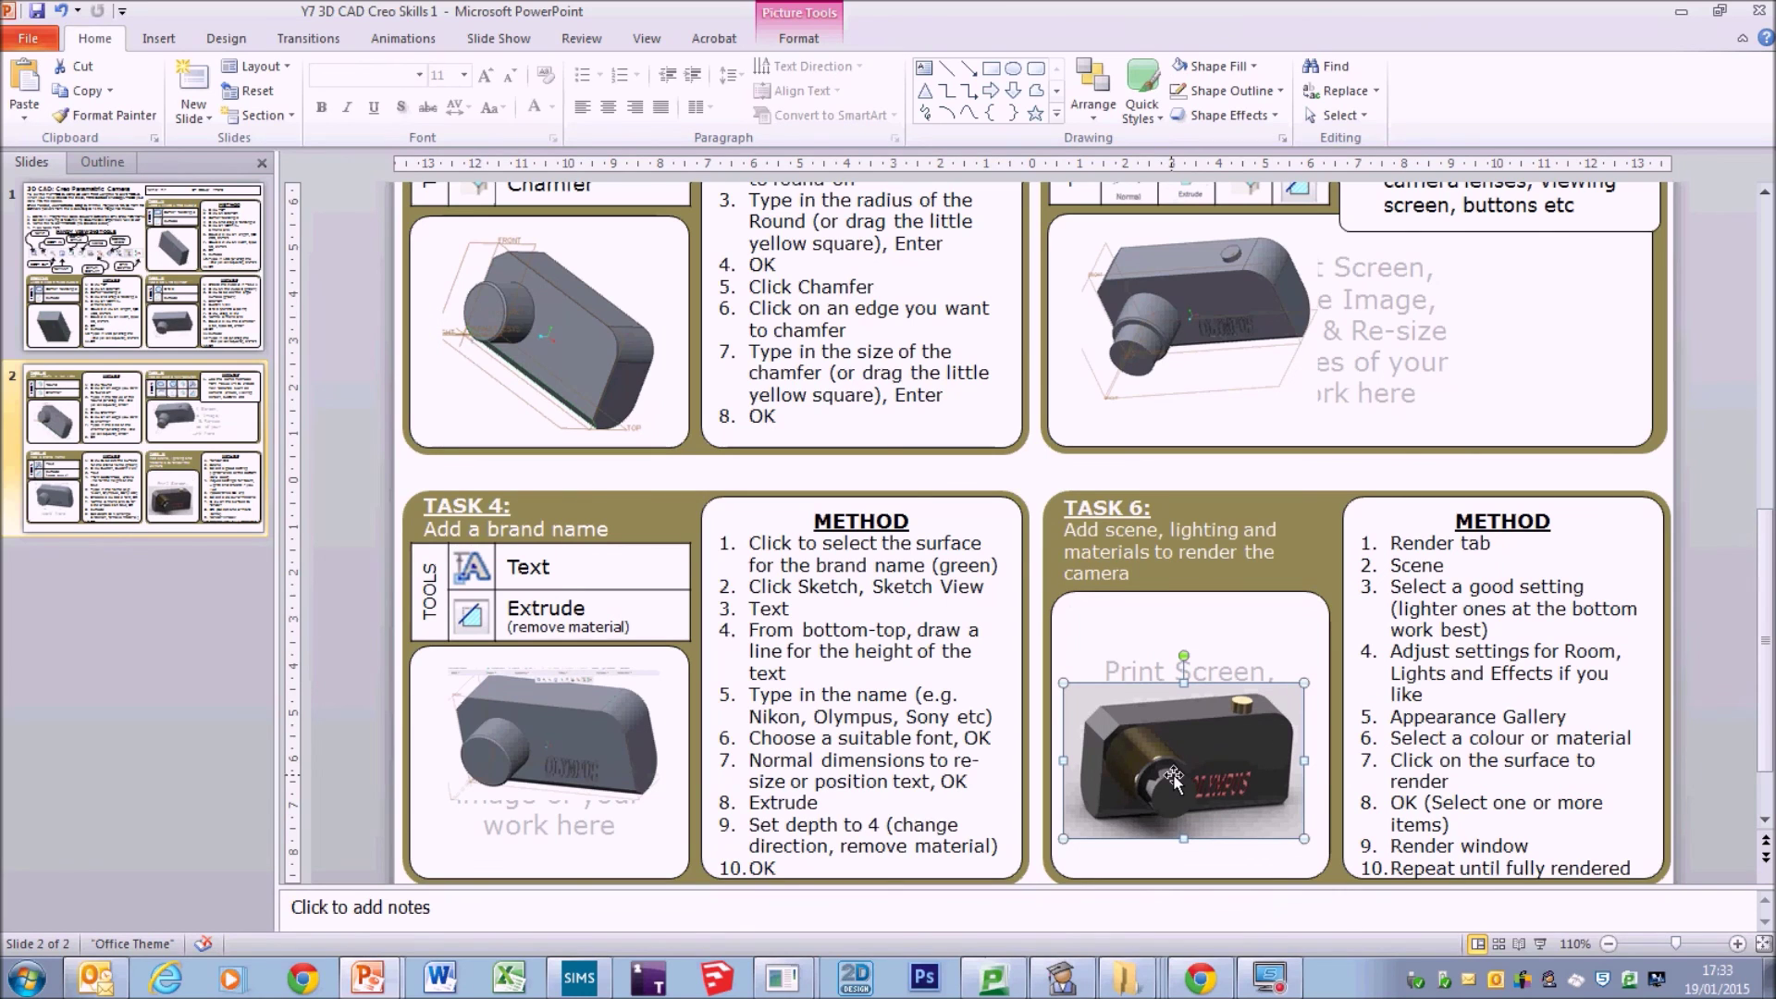